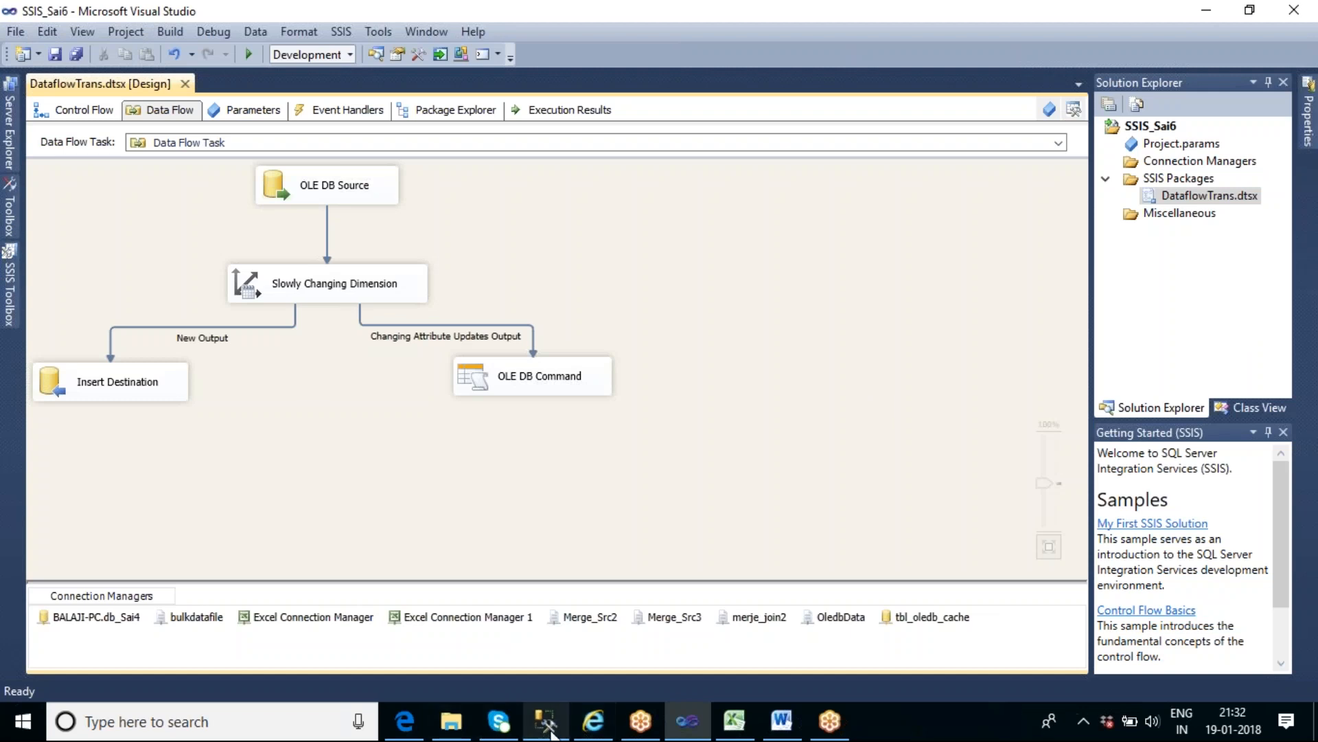
- Switch to SQL Server Management Studio, show SQLQuery3.sql and connect it to the database engine with Windows Authentication
click(550, 732)
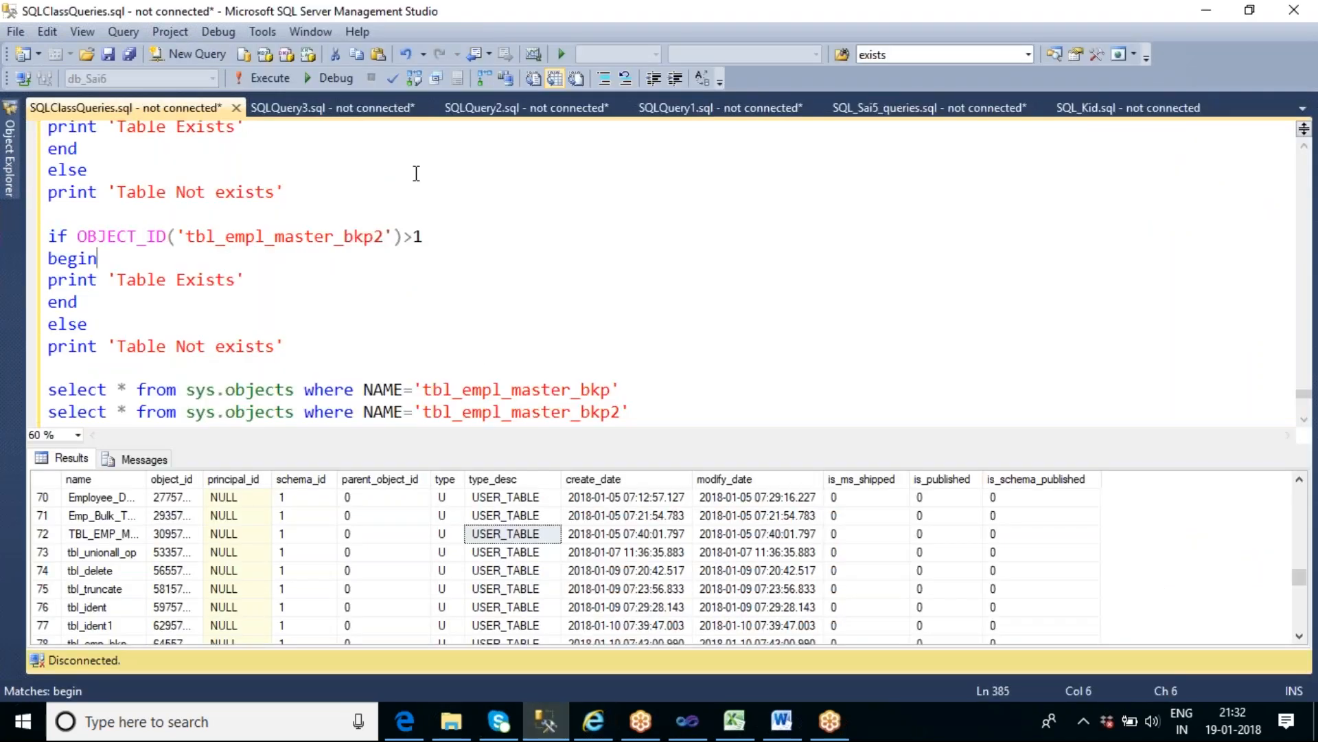
click(341, 111)
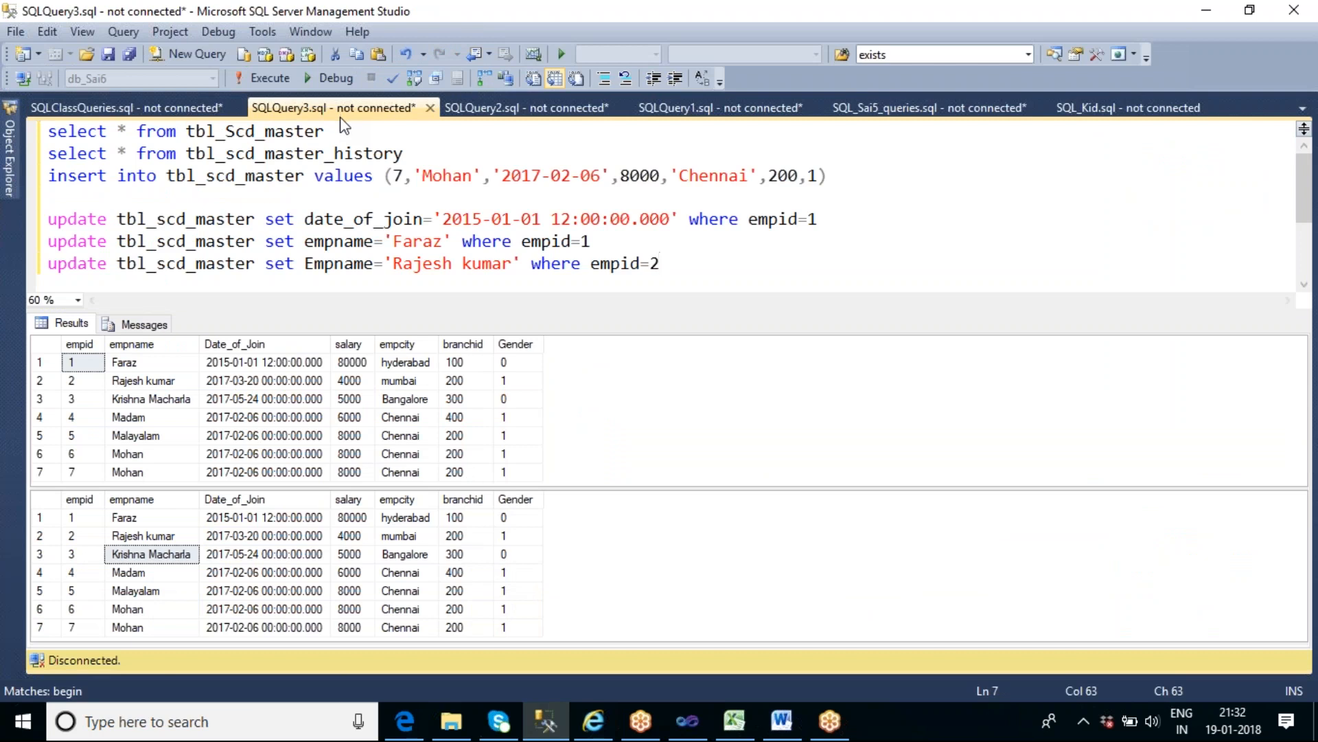
double_click(282, 132)
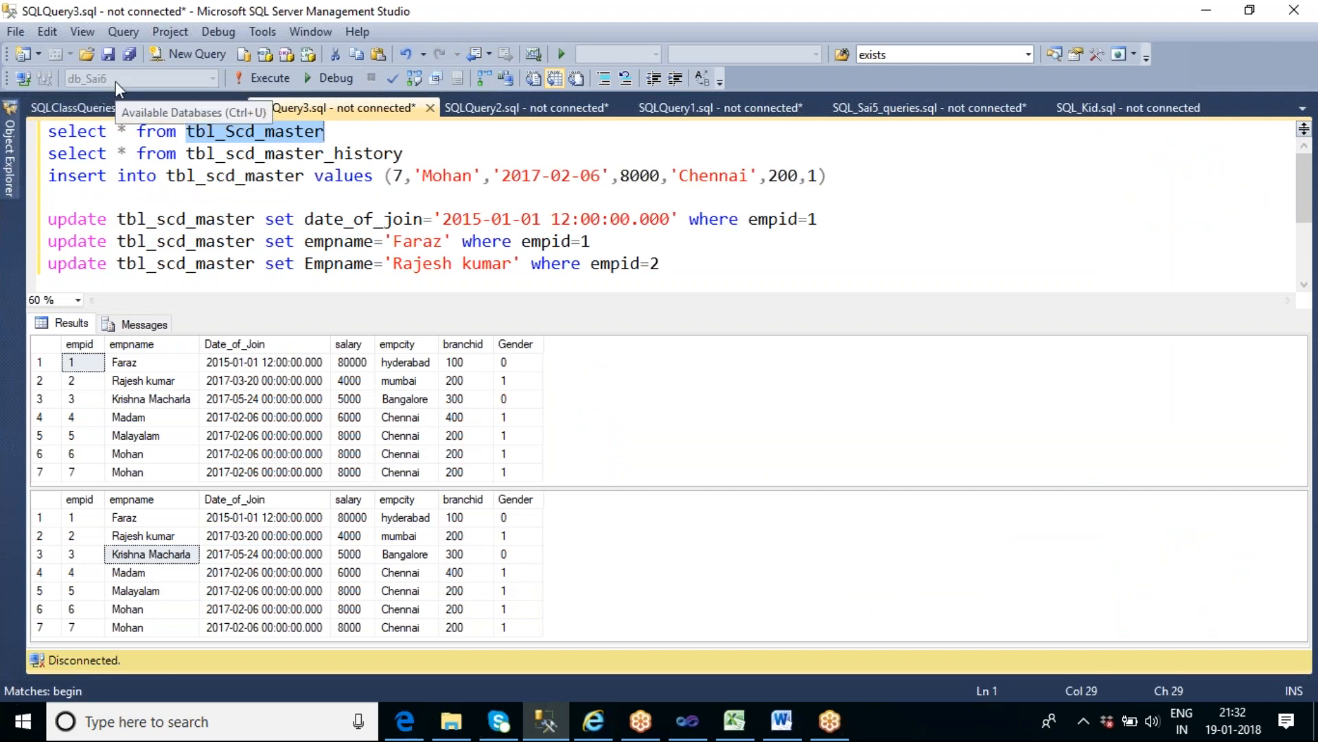
click(26, 83)
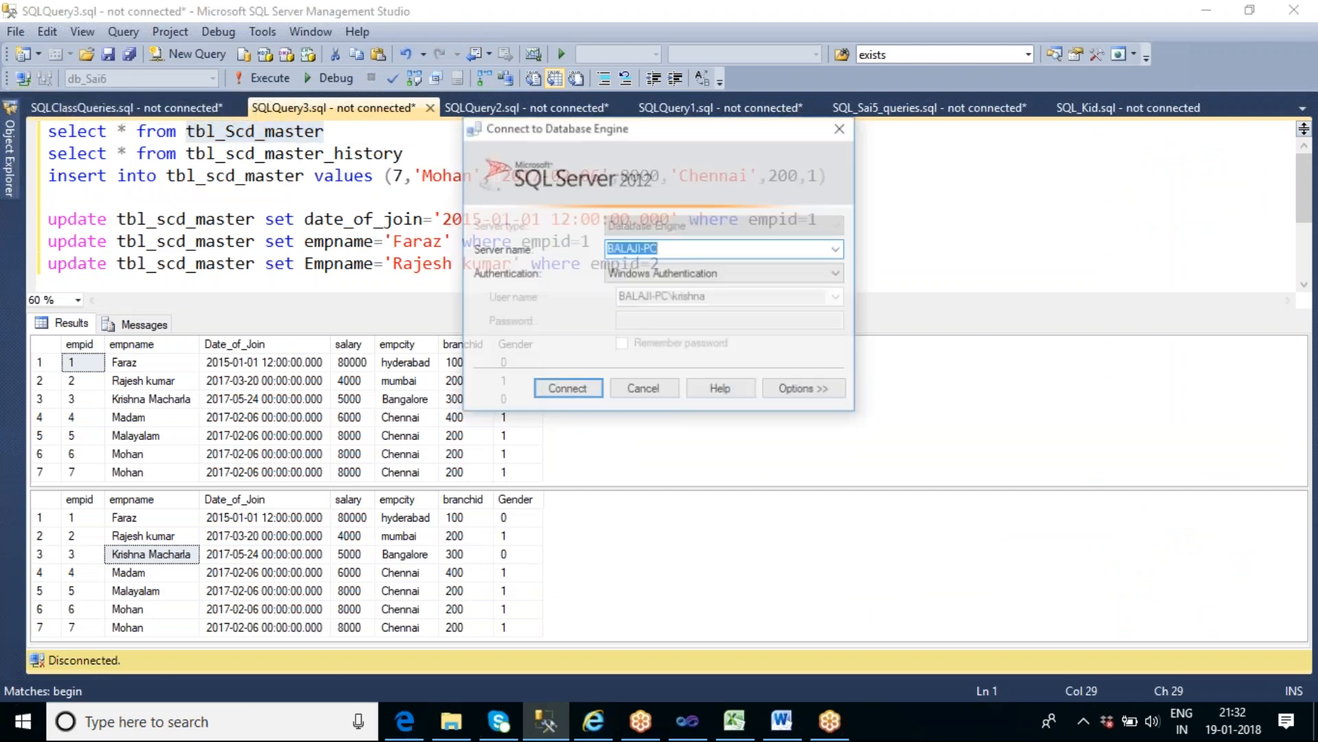
click(572, 386)
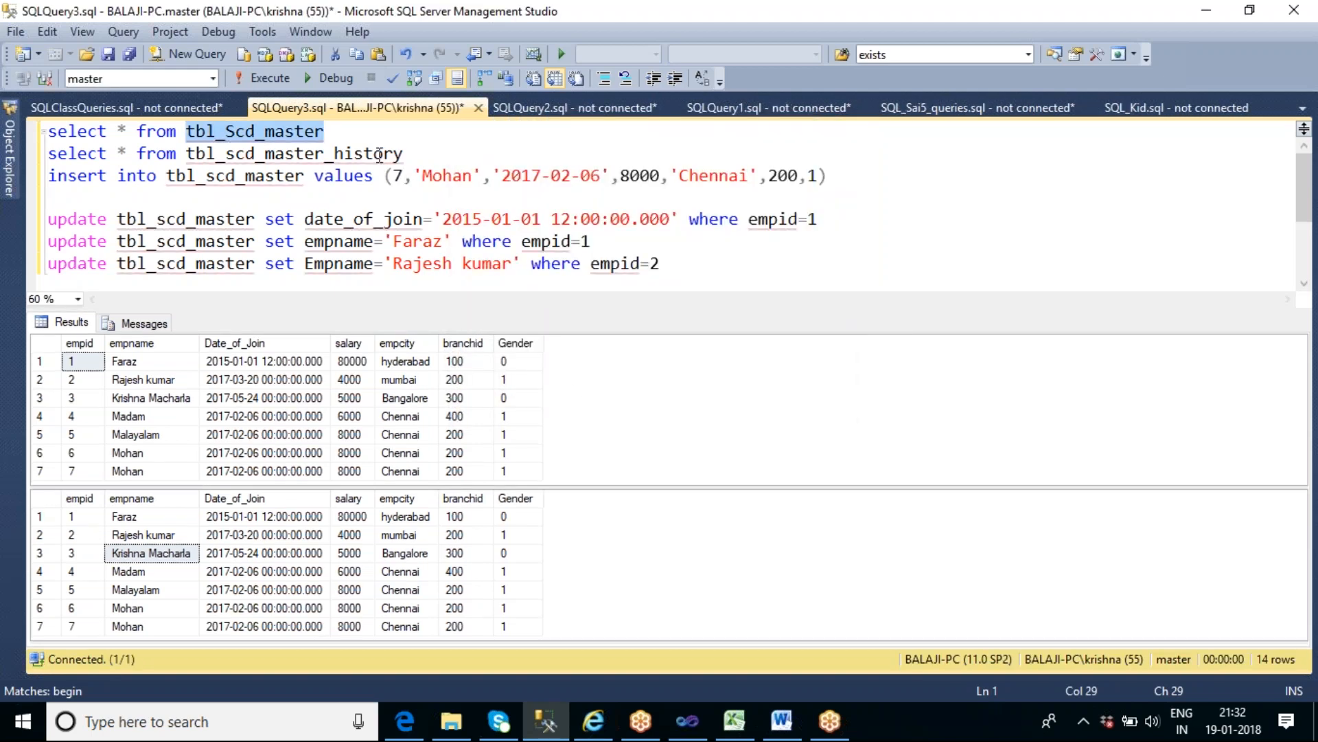
- Add the line "use db_sai6" above the first select statement and execute only that line
click(361, 138)
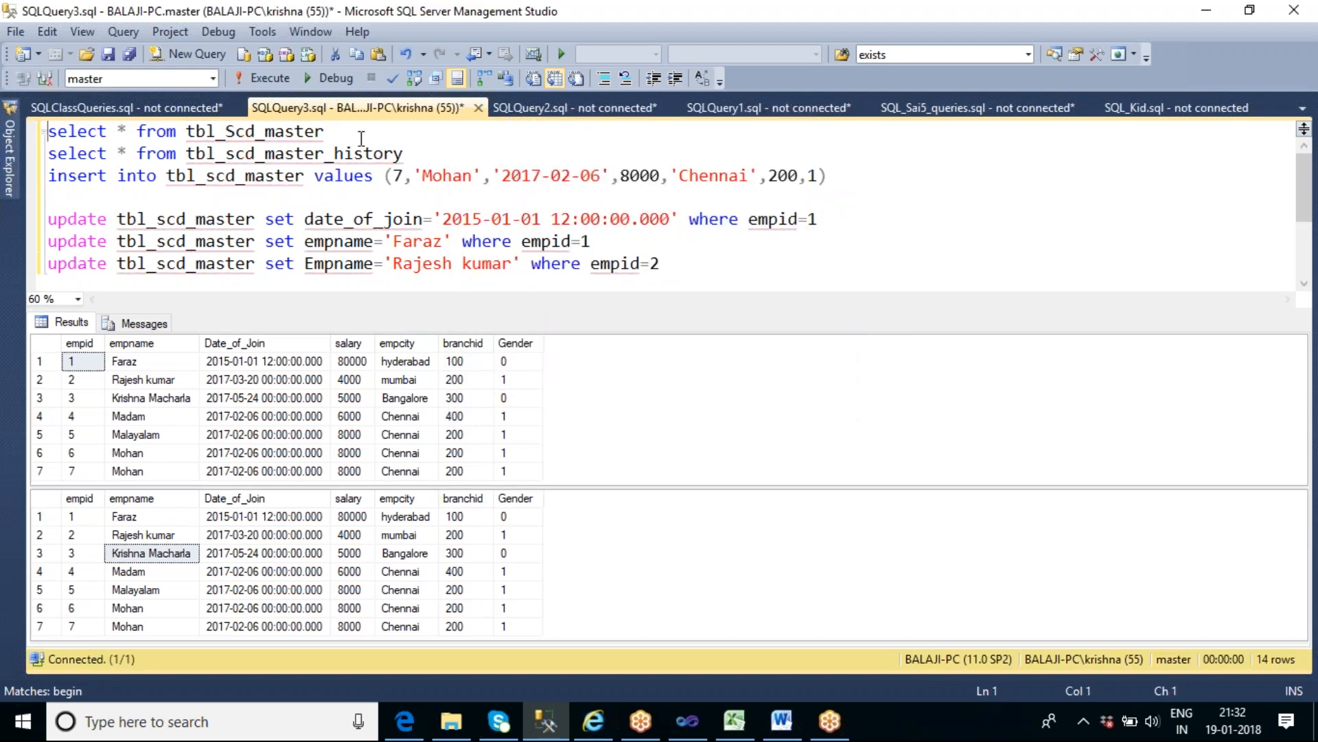
key(Home)
key(Return)
text(use)
key(BackSpace)
key(BackSpace)
key(BackSpace)
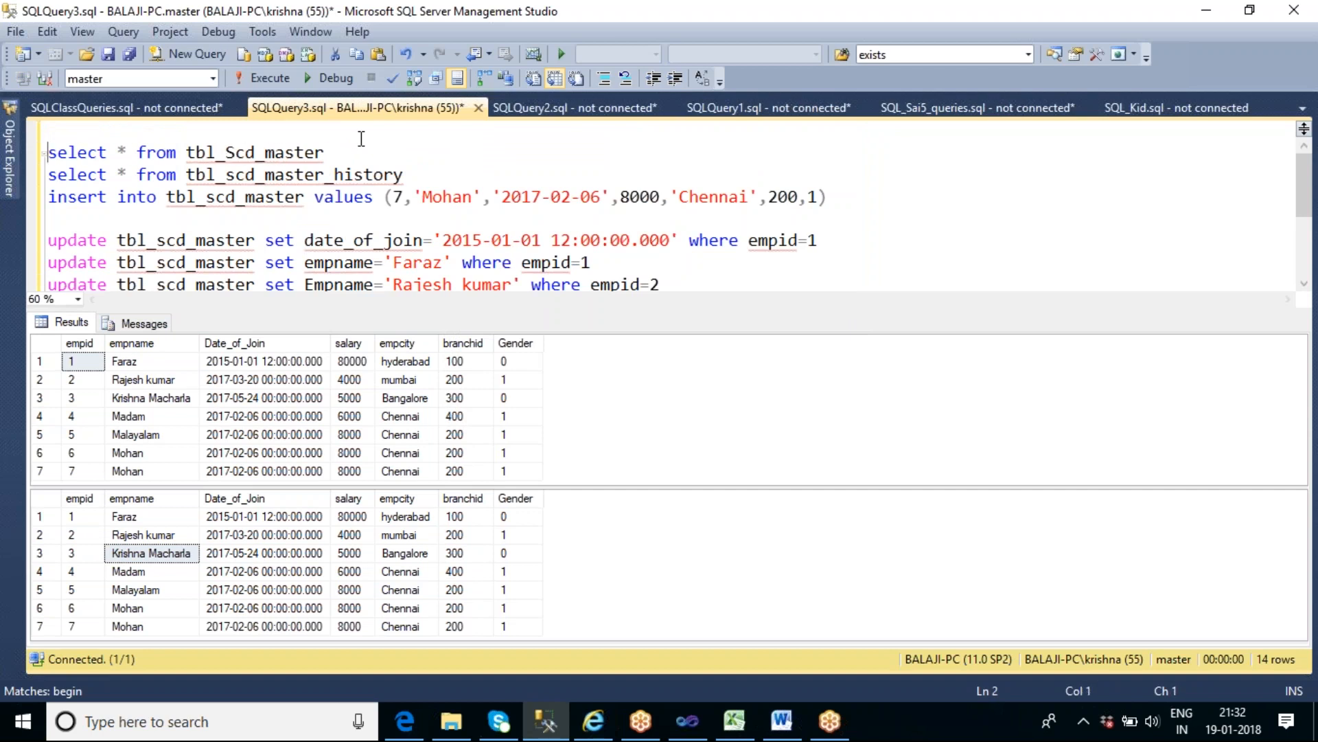
key(Up)
text(use db)
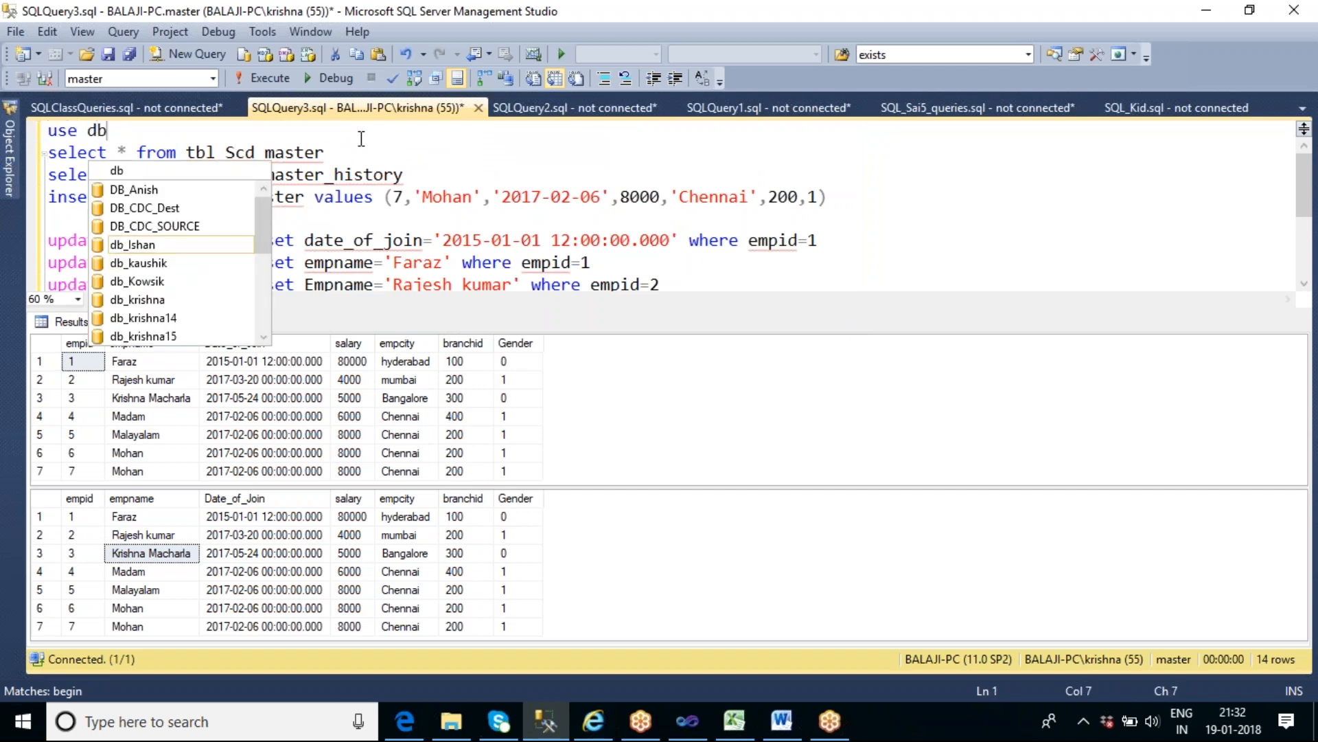
text(_sai)
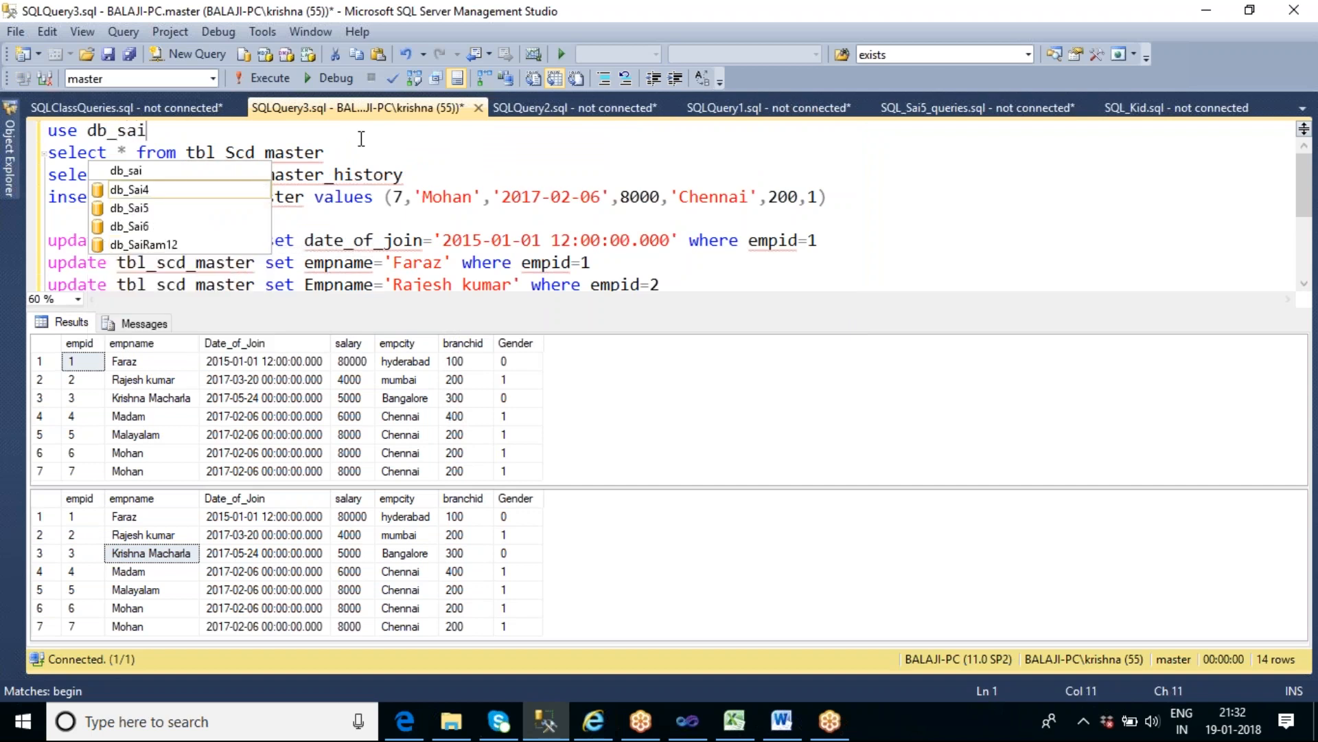
text(6)
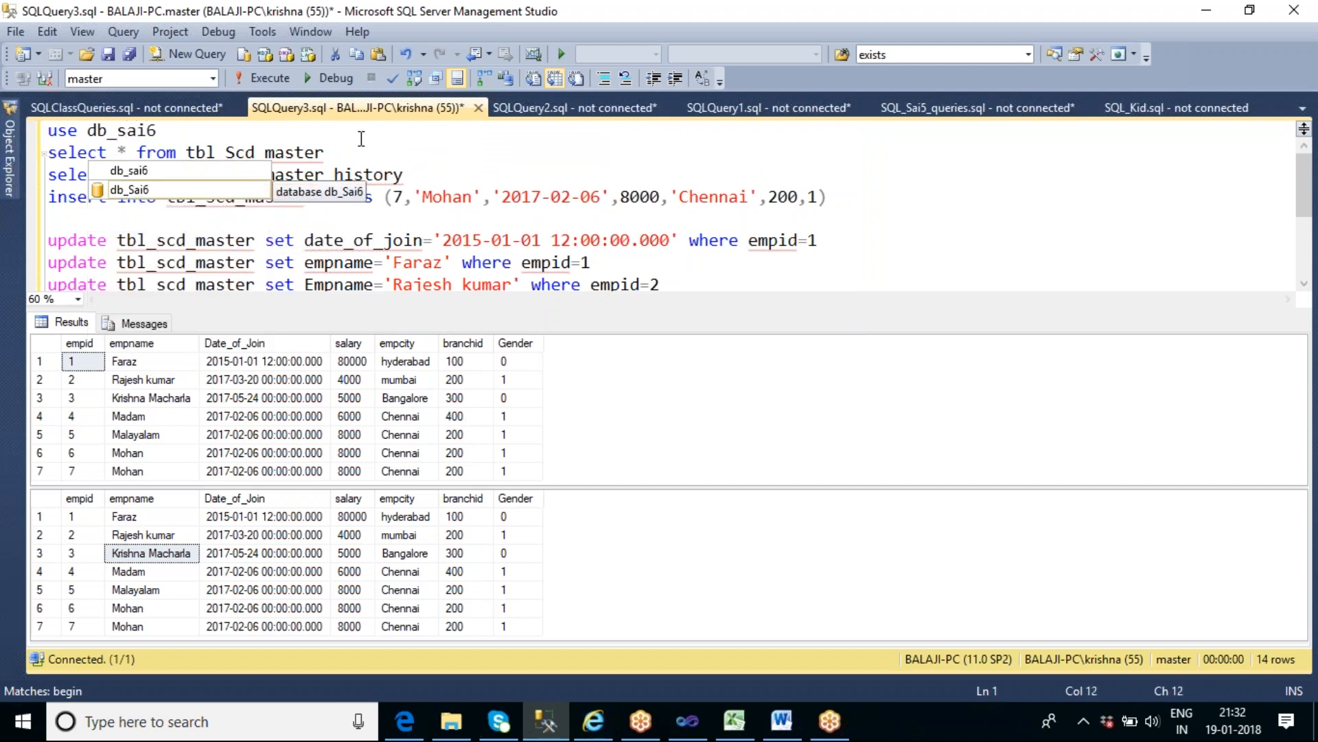
key(shift+Home)
key(F5)
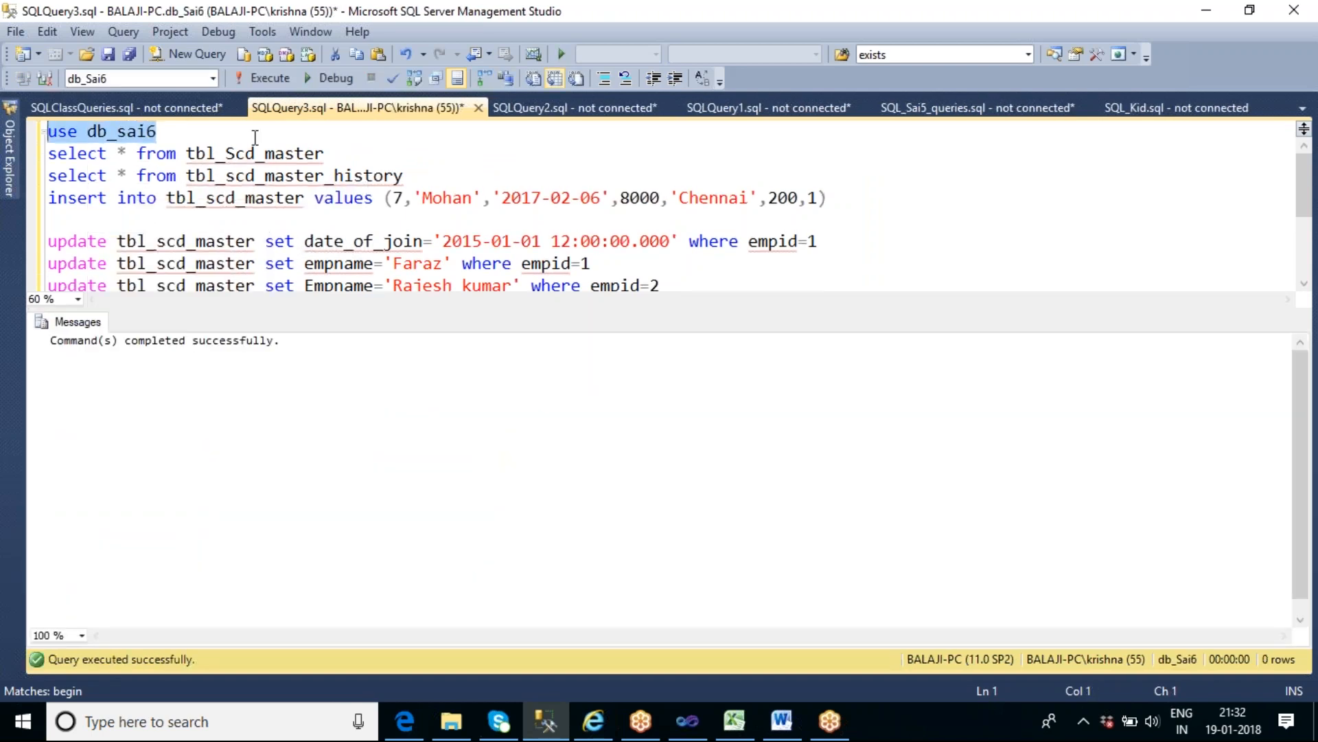
- Comment out the use line and try to run the select query on tbl_Scd_master
click(186, 137)
key(Home)
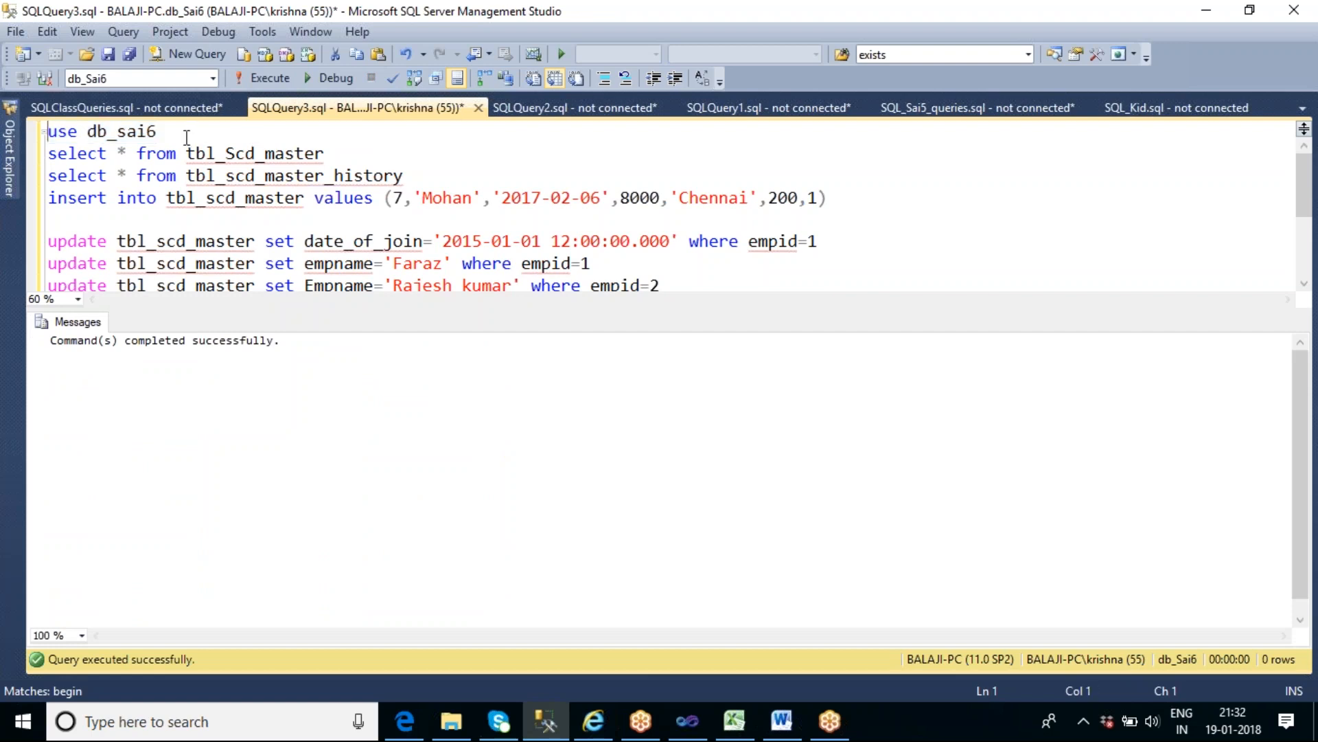
text(--)
drag(334, 154, 46, 159)
key(F5)
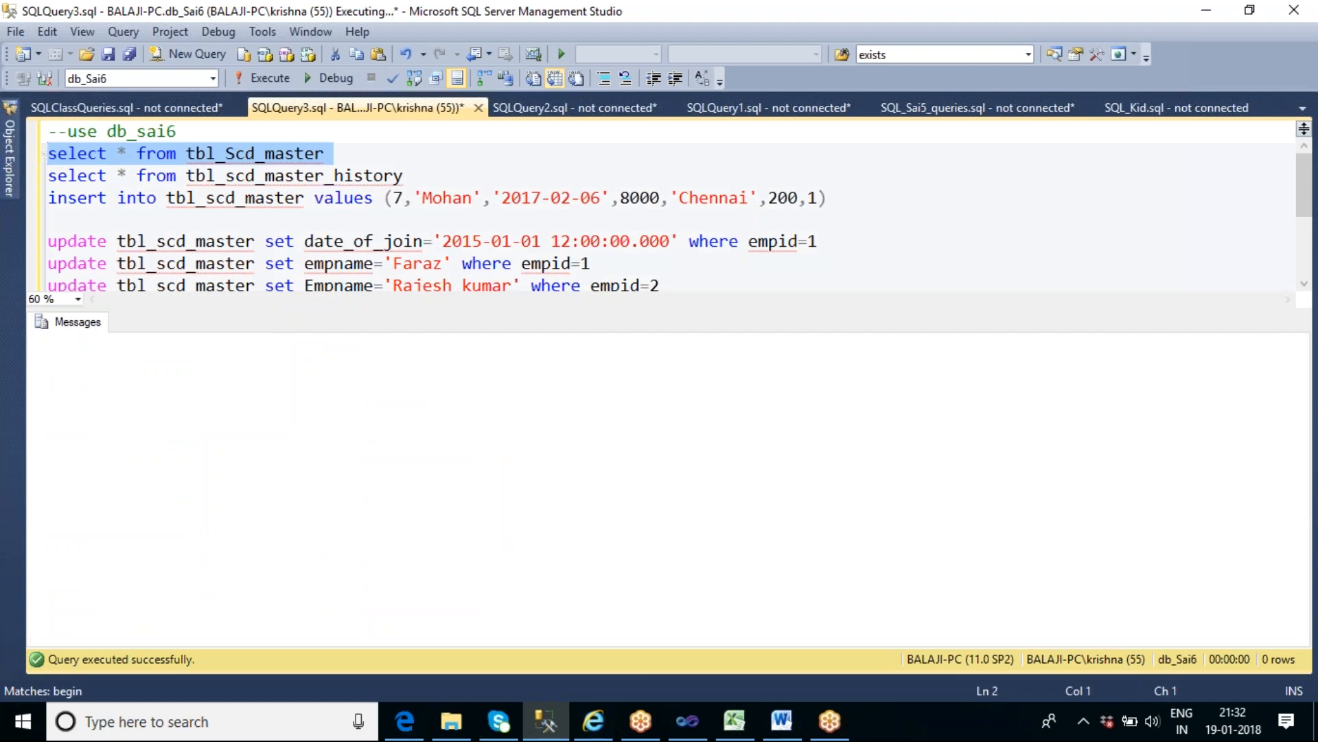
- Change the database in the commented use line to db_sai4 and execute that use statement
click(184, 131)
key(BackSpace)
text(4)
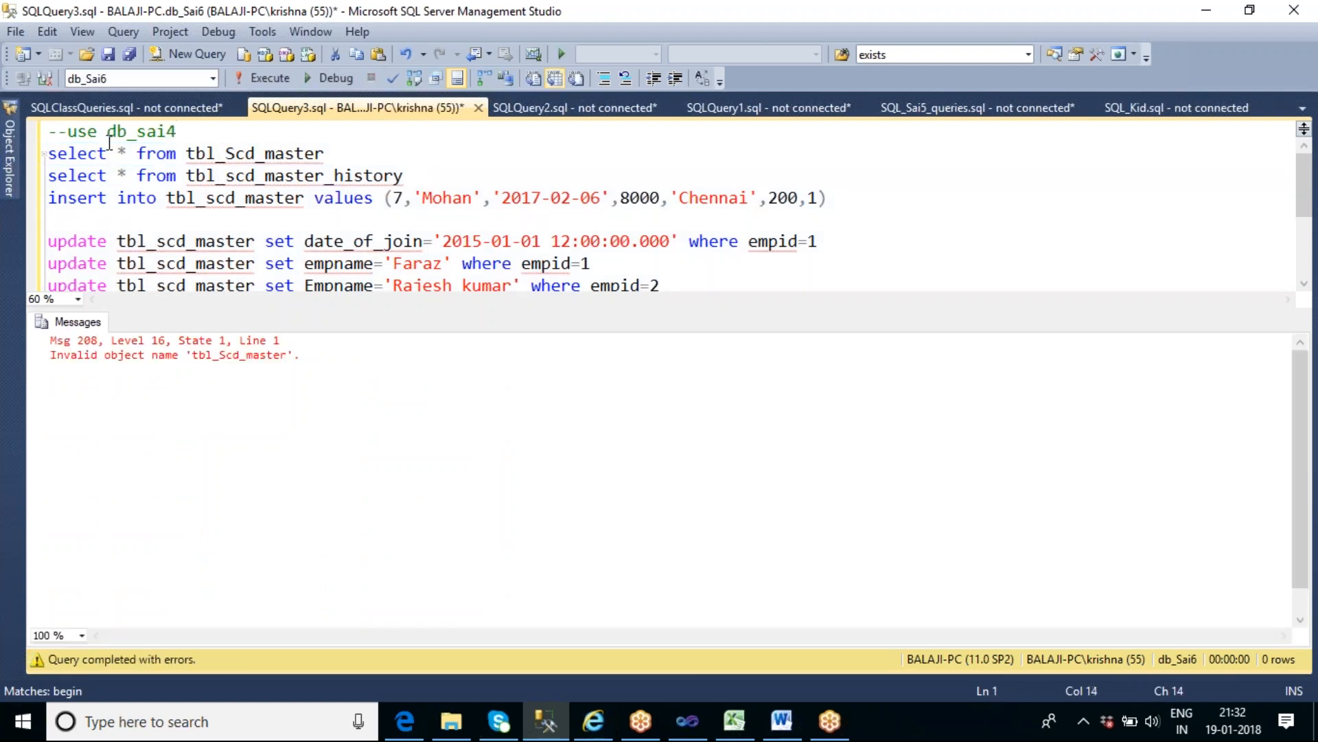
shift+click(66, 131)
key(F5)
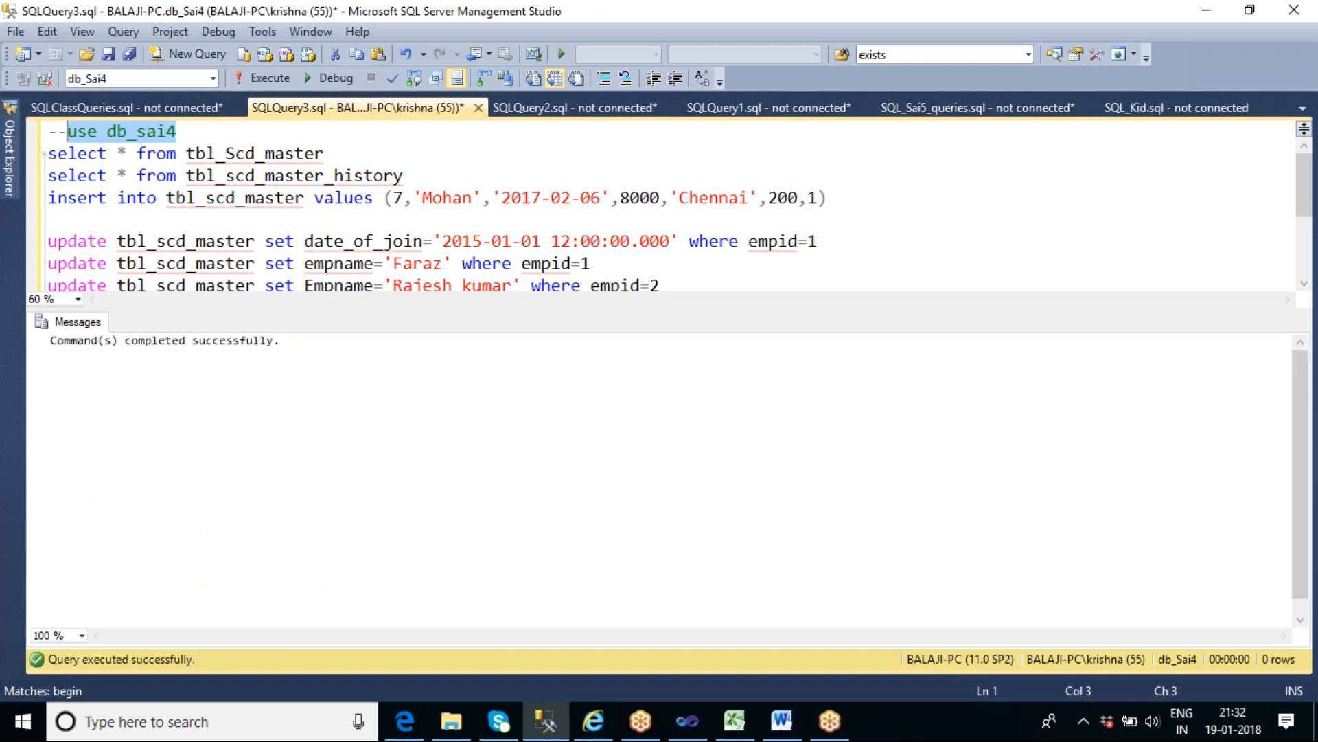
- Run the select query on tbl_Scd_master, followed by the one on tbl_scd_master_history
click(357, 159)
key(shift+Home)
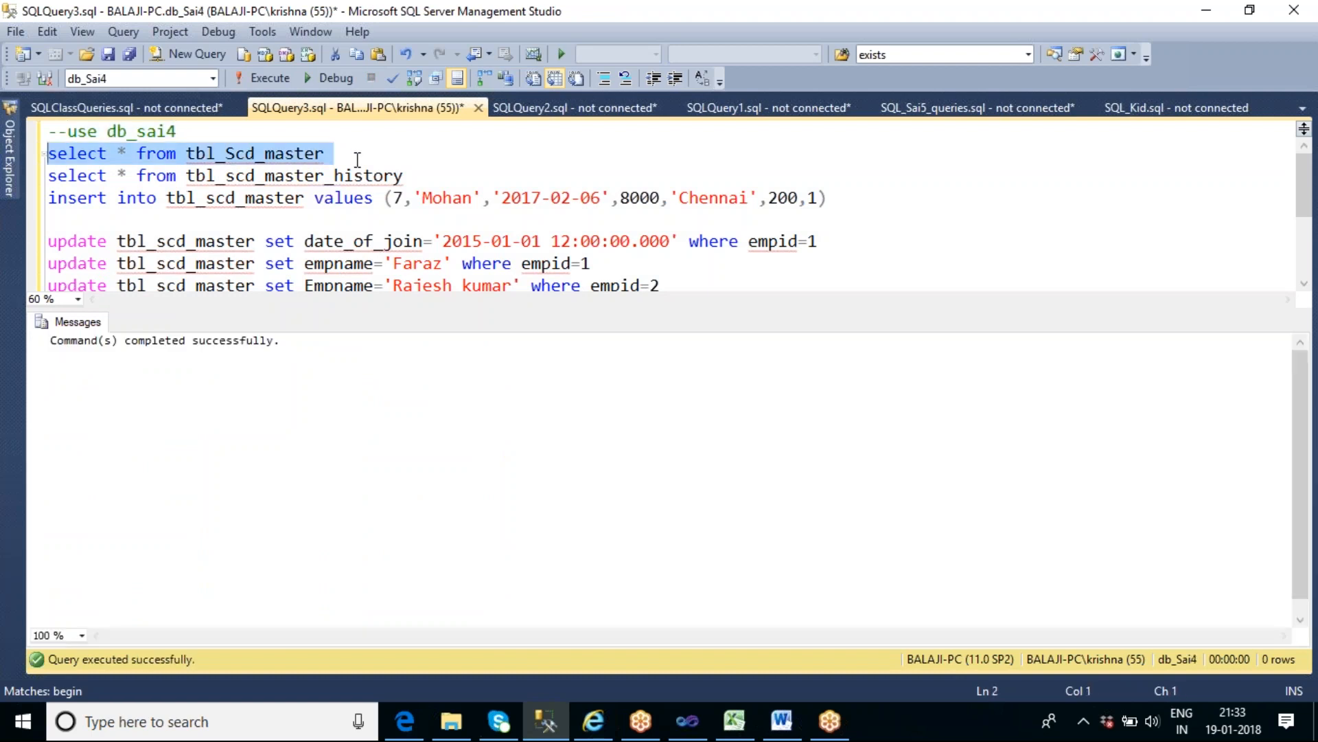
key(F5)
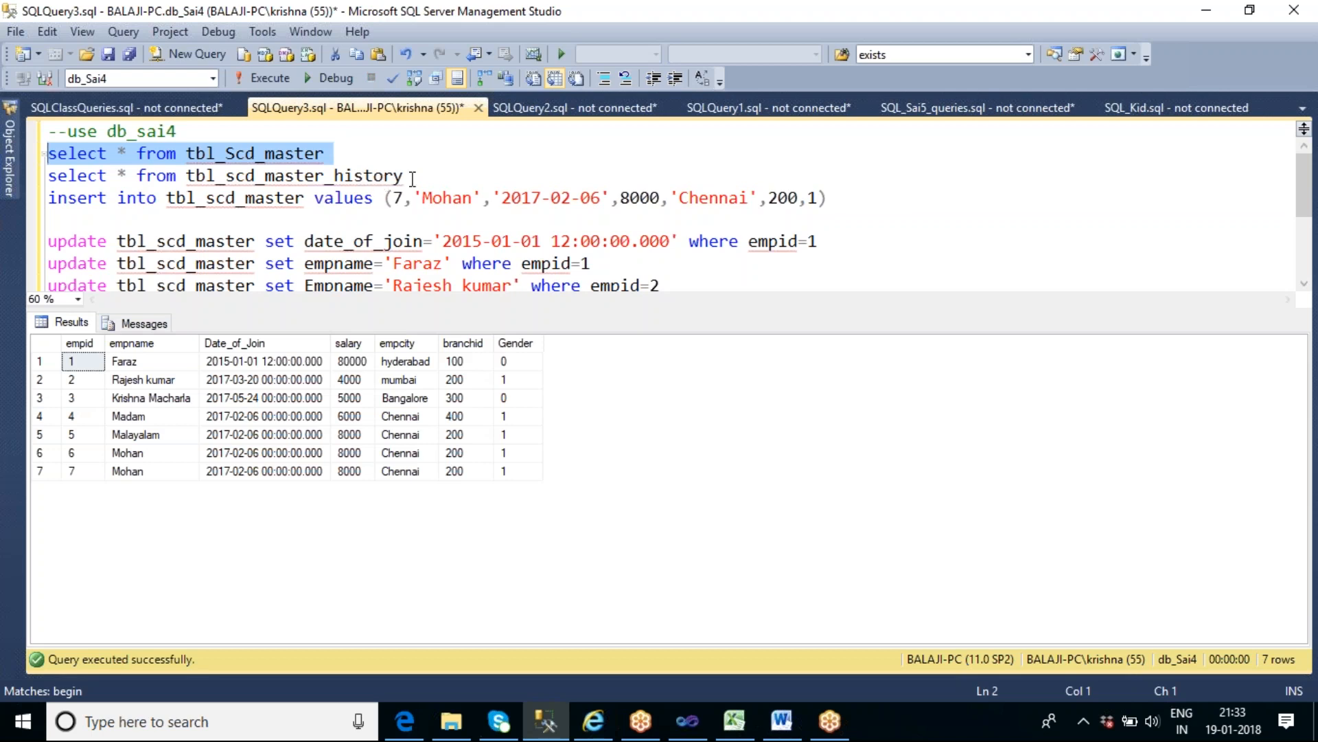
click(436, 180)
key(shift+Home)
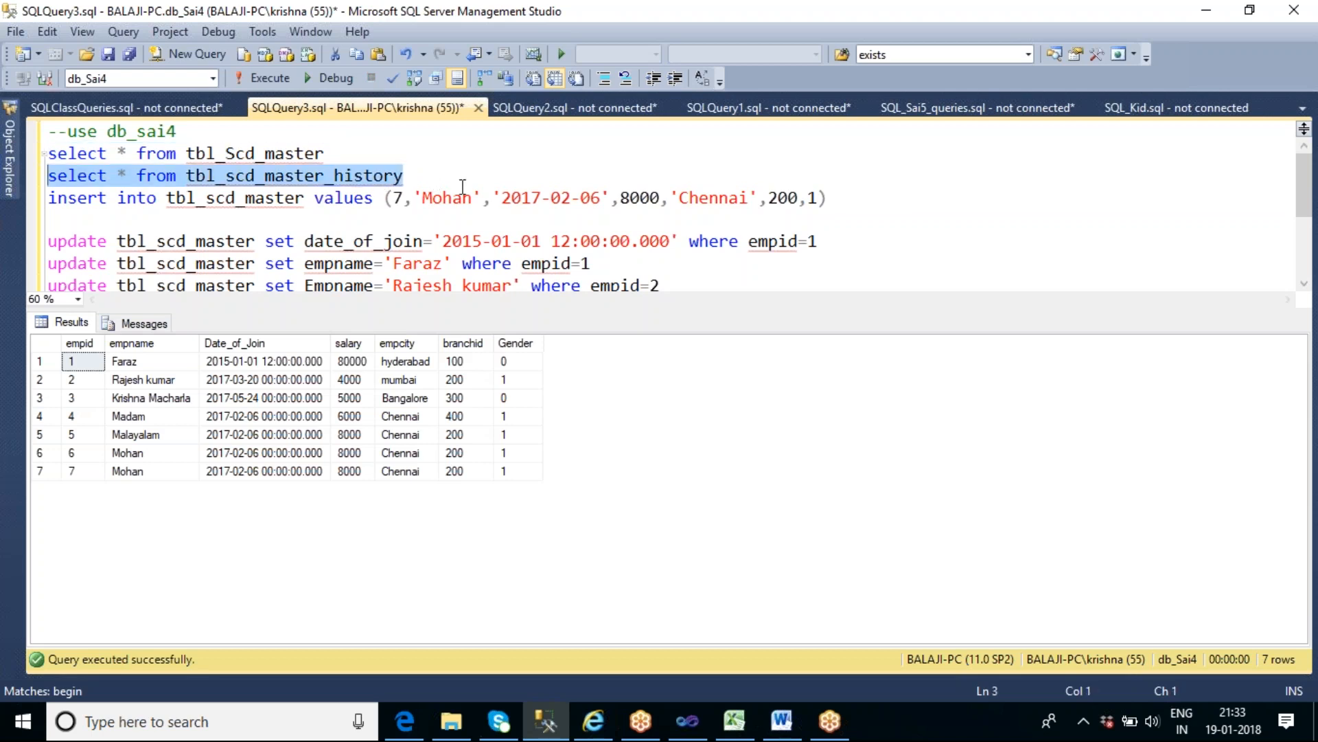
key(F5)
- Switch to the Excel workbook and examine the SCD Type 2 history examples using the Active column and the Start Date and End Date columns
click(733, 722)
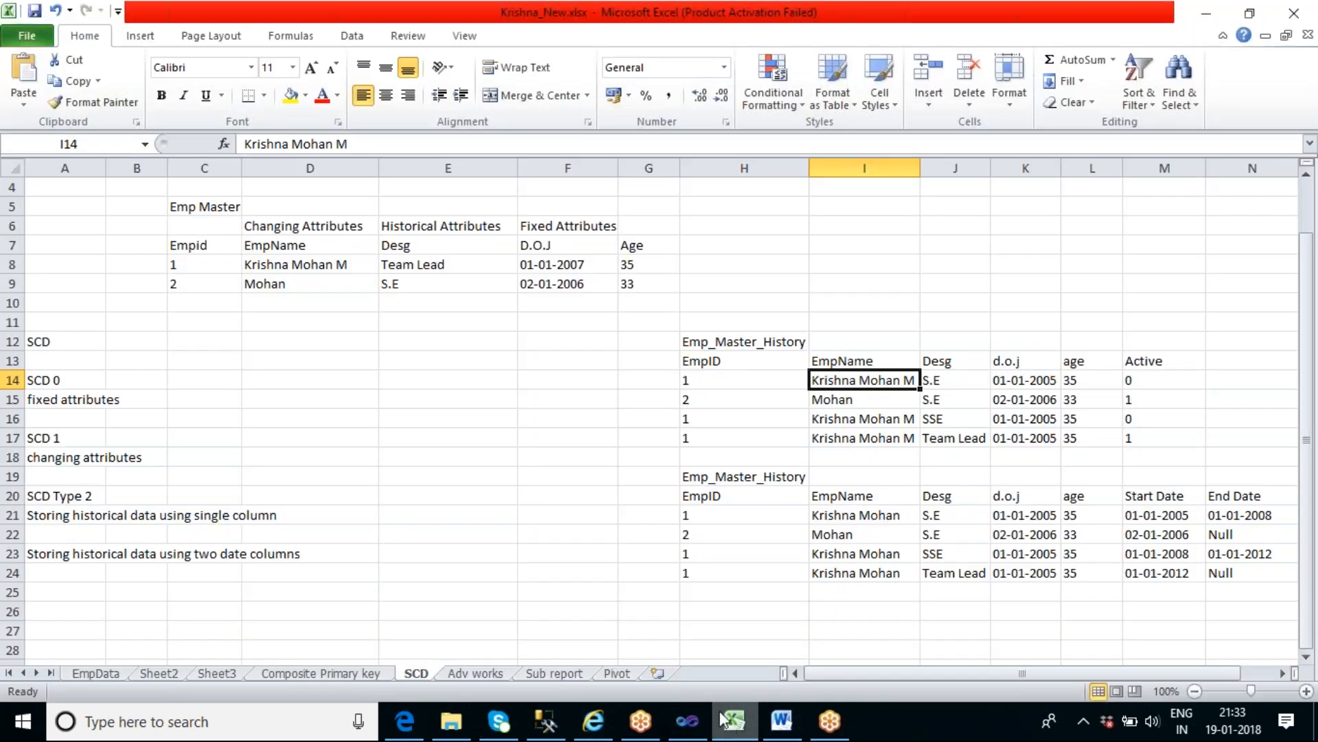
click(274, 523)
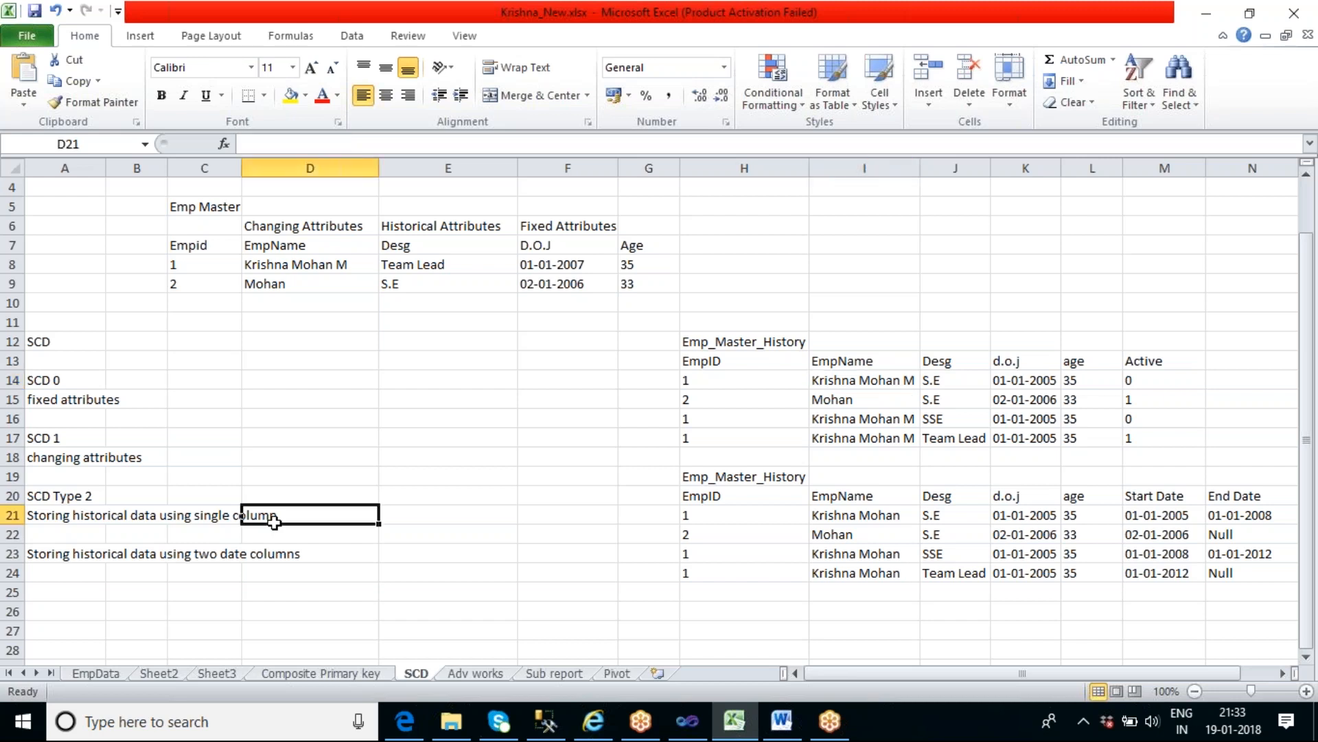
drag(1157, 361, 1161, 432)
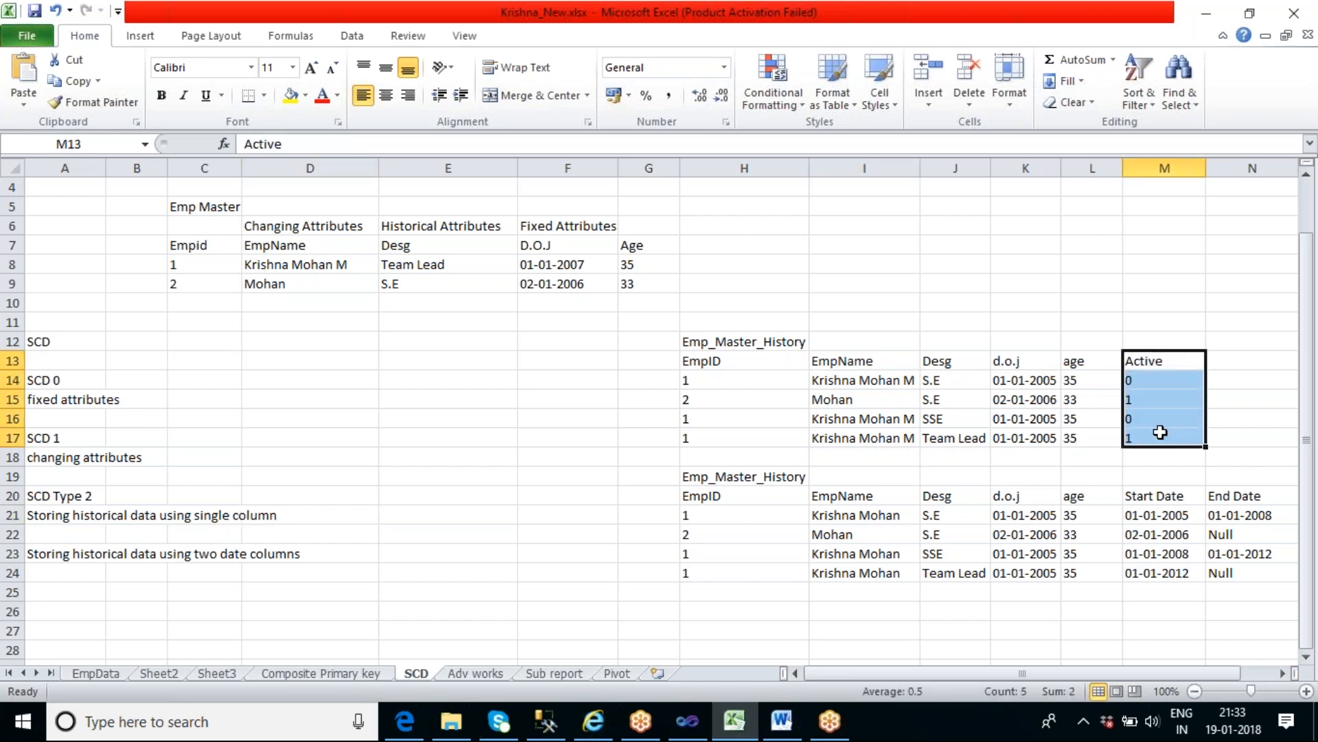
click(269, 555)
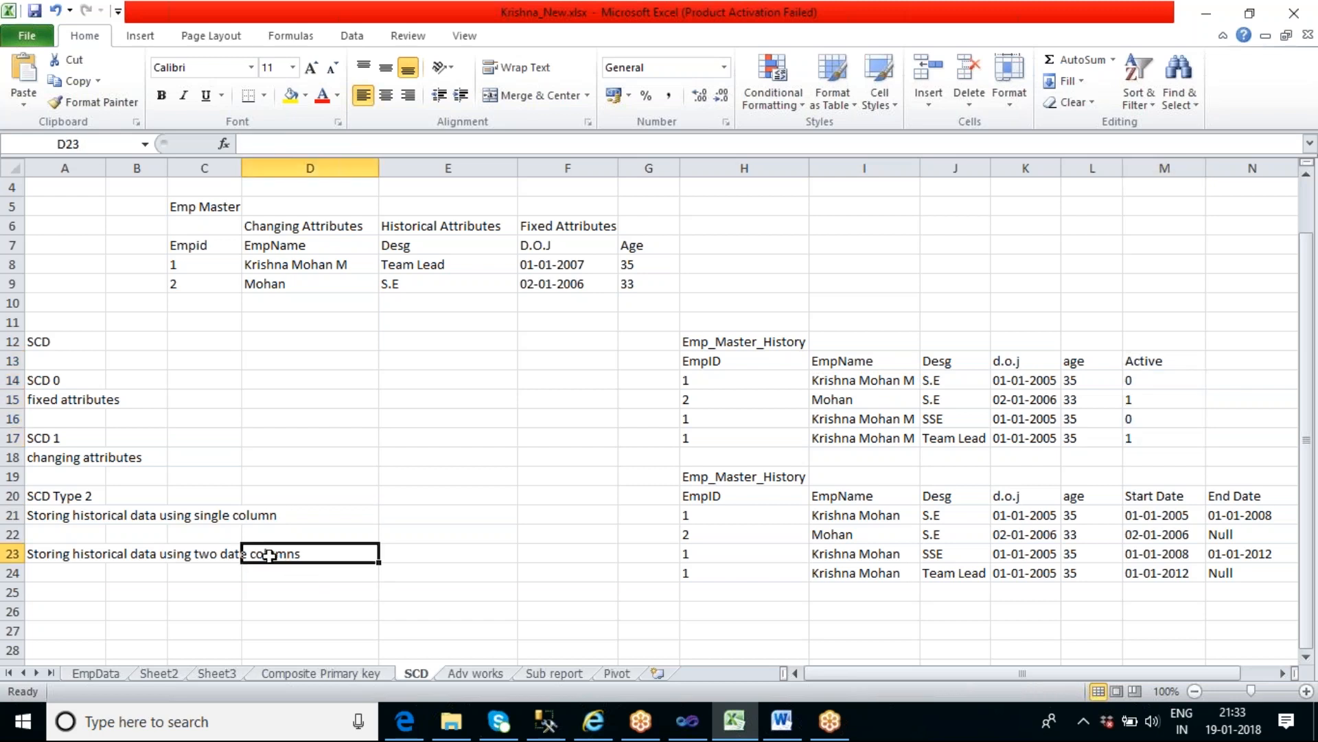
click(1140, 494)
click(1240, 498)
click(1193, 498)
click(1230, 493)
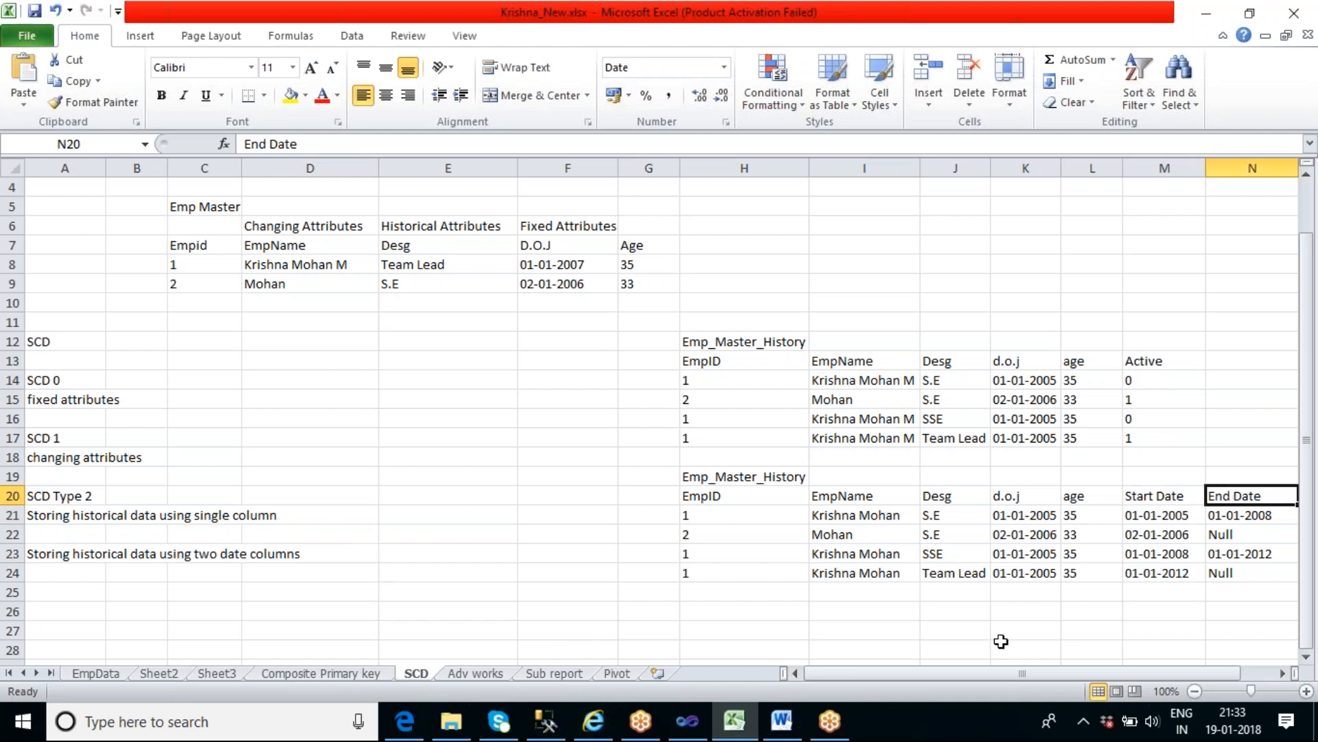
- Back in SQL Server Management Studio, add blank lines below the history query and comment out the insert and update statements
click(546, 721)
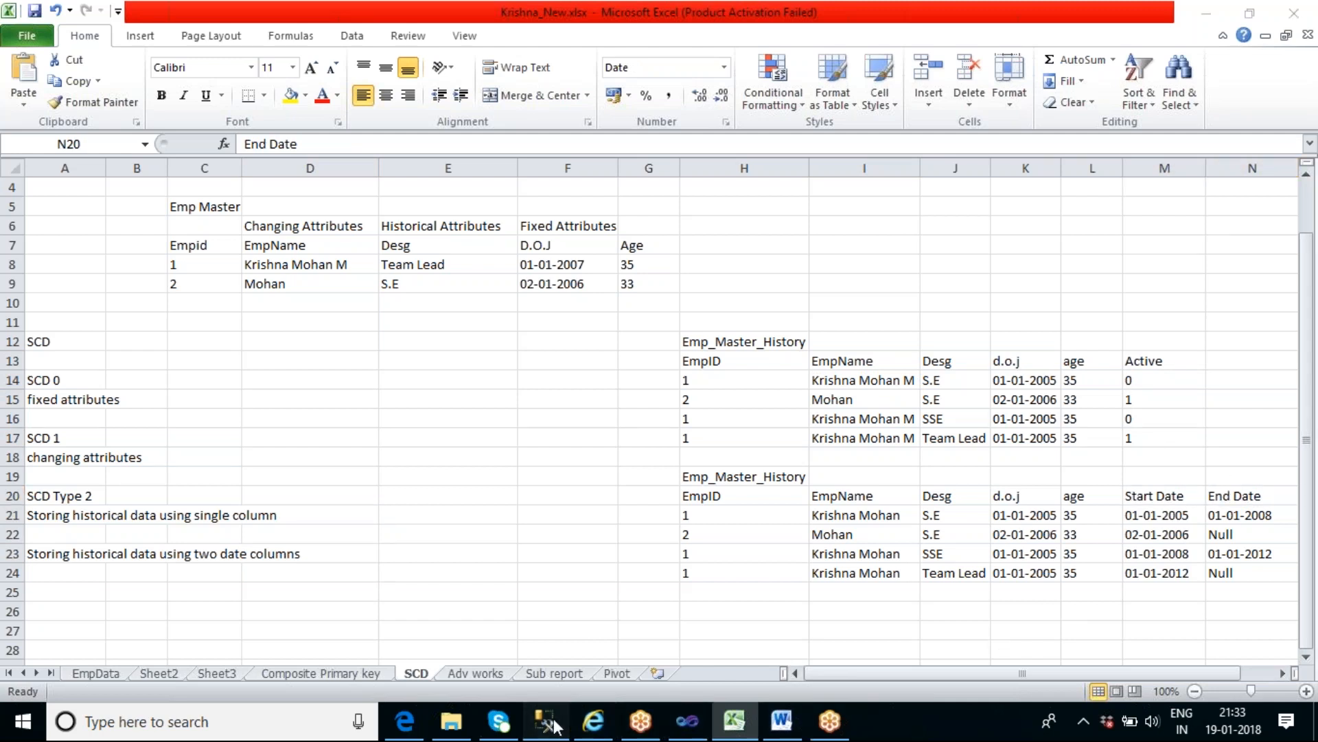
click(421, 177)
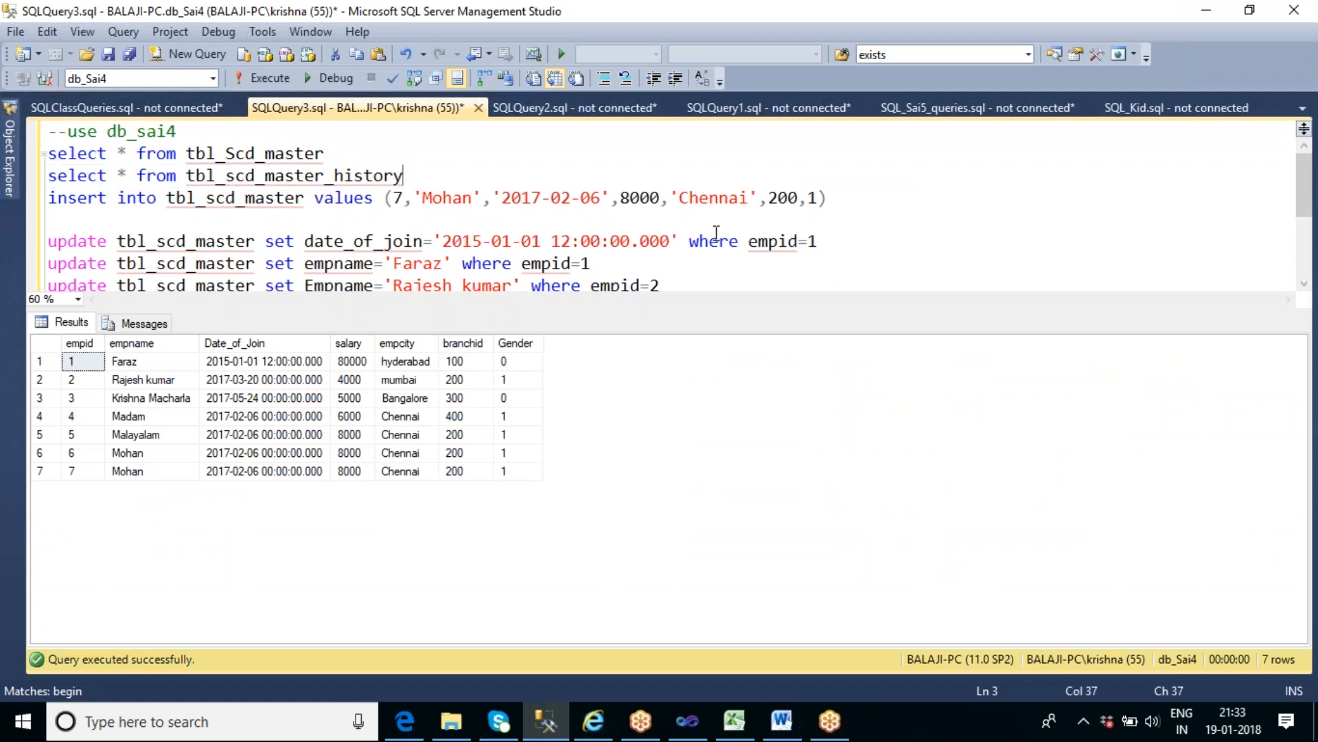
key(ctrl+r)
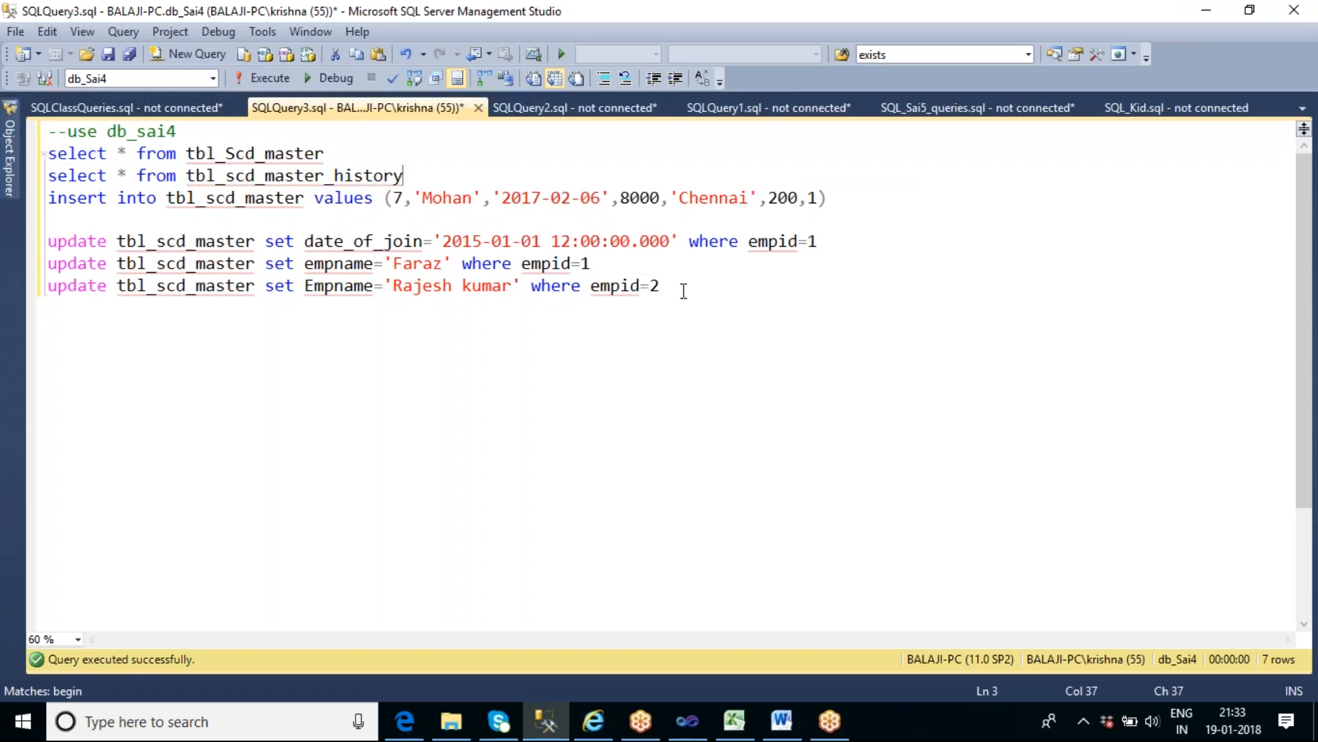
key(Return)
key(Return)
key(Return)
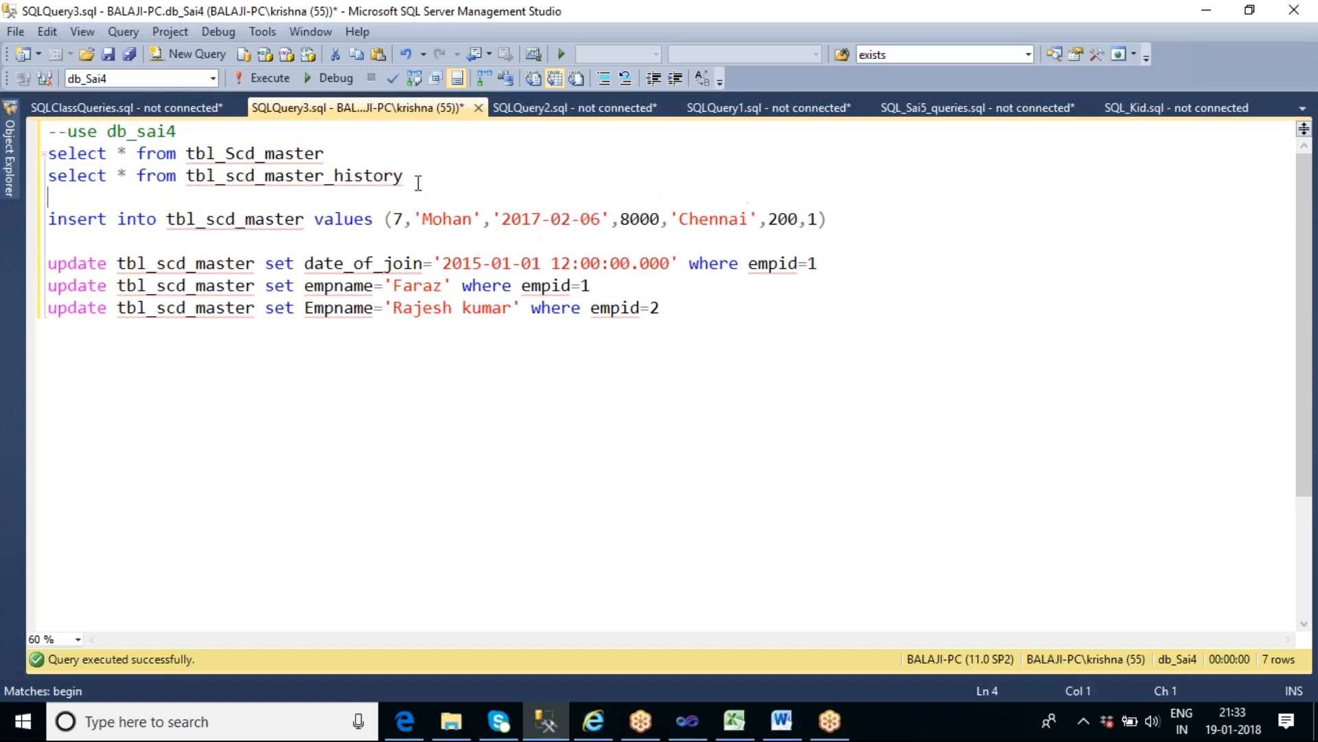
drag(702, 351, 42, 263)
click(654, 77)
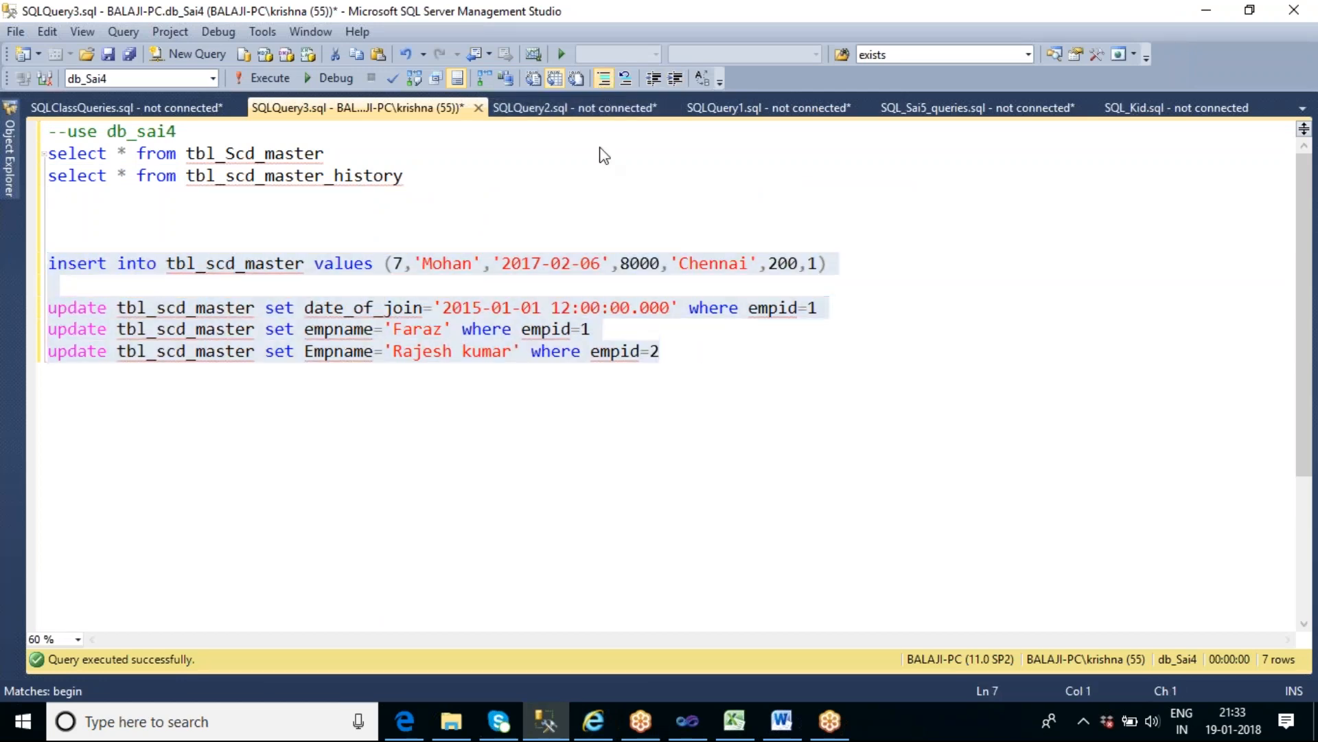
- Rerun only the select query on tbl_scd_master_history to view its columns
click(436, 182)
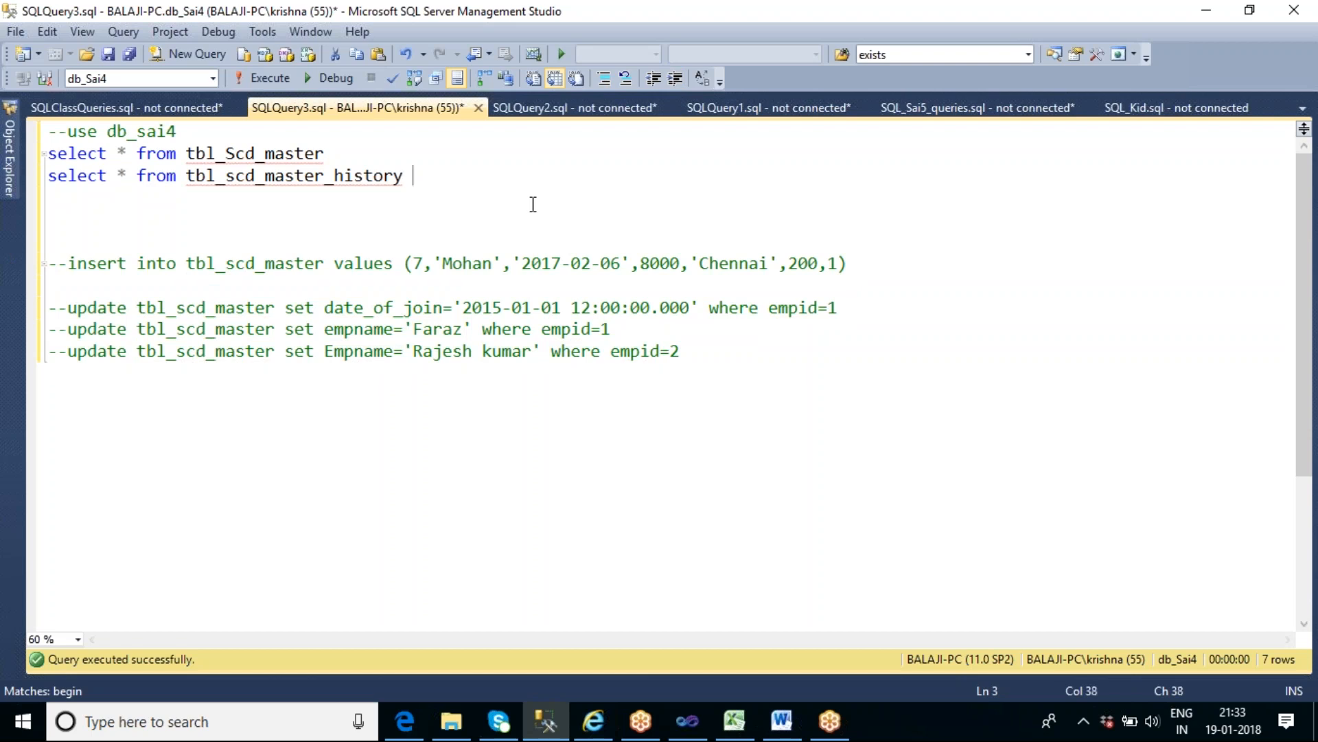
key(shift+Home)
key(F5)
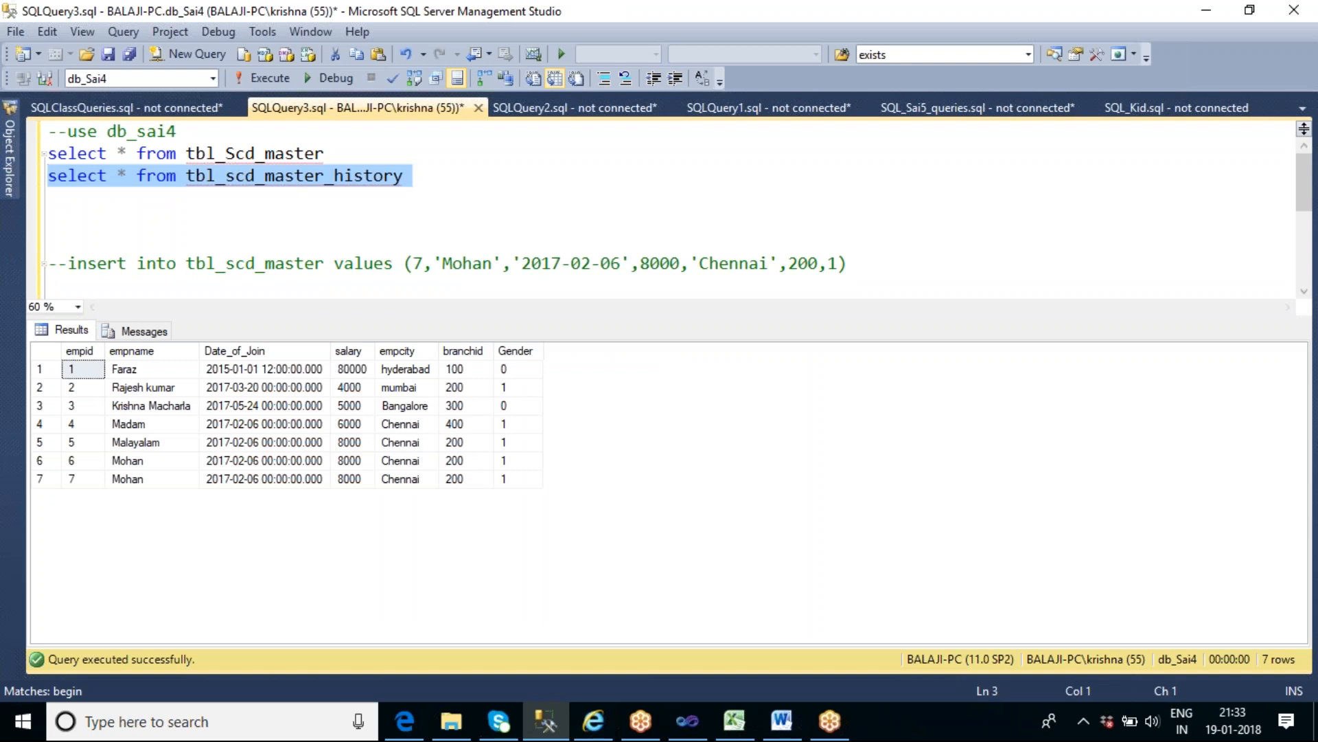
- Below the history query, start an "alter table" statement on tbl_scd_master_history, reusing the table name from the line above
mouse_move(258, 153)
key(End)
key(Return)
text(alter )
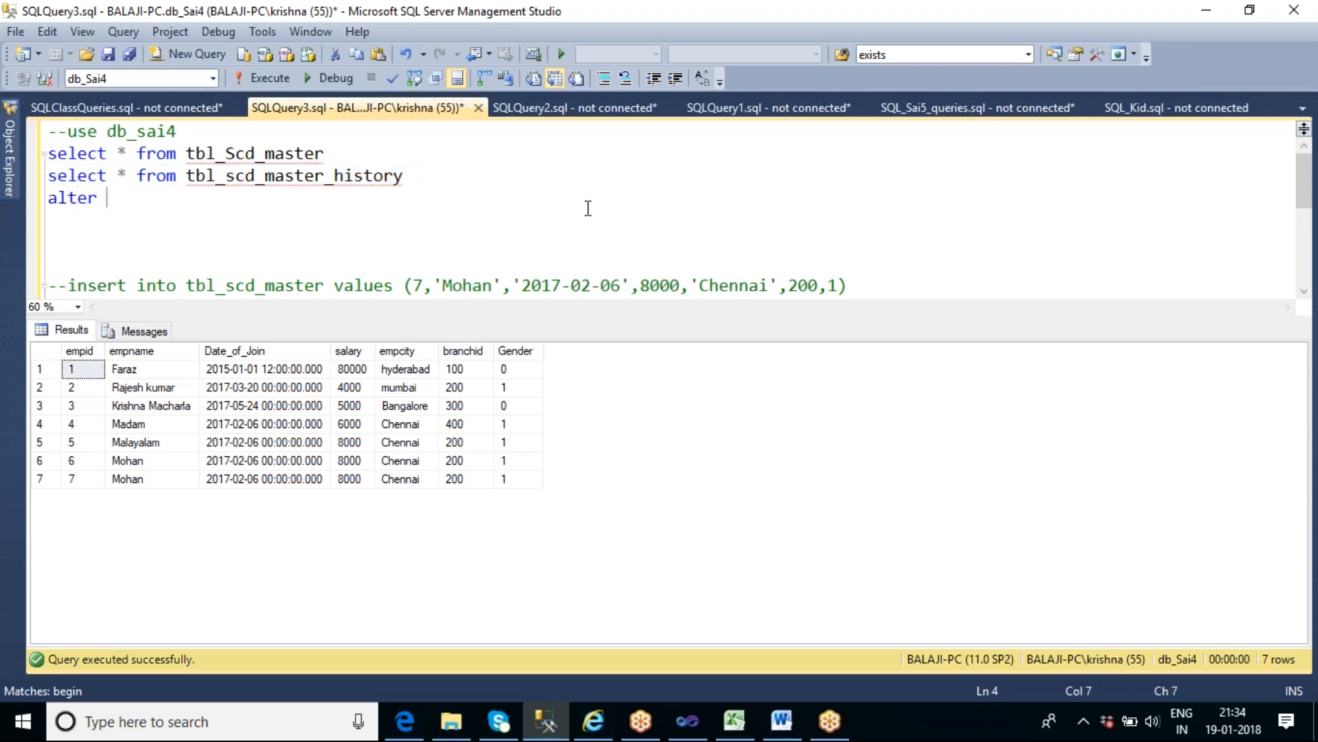
text(table tbl)
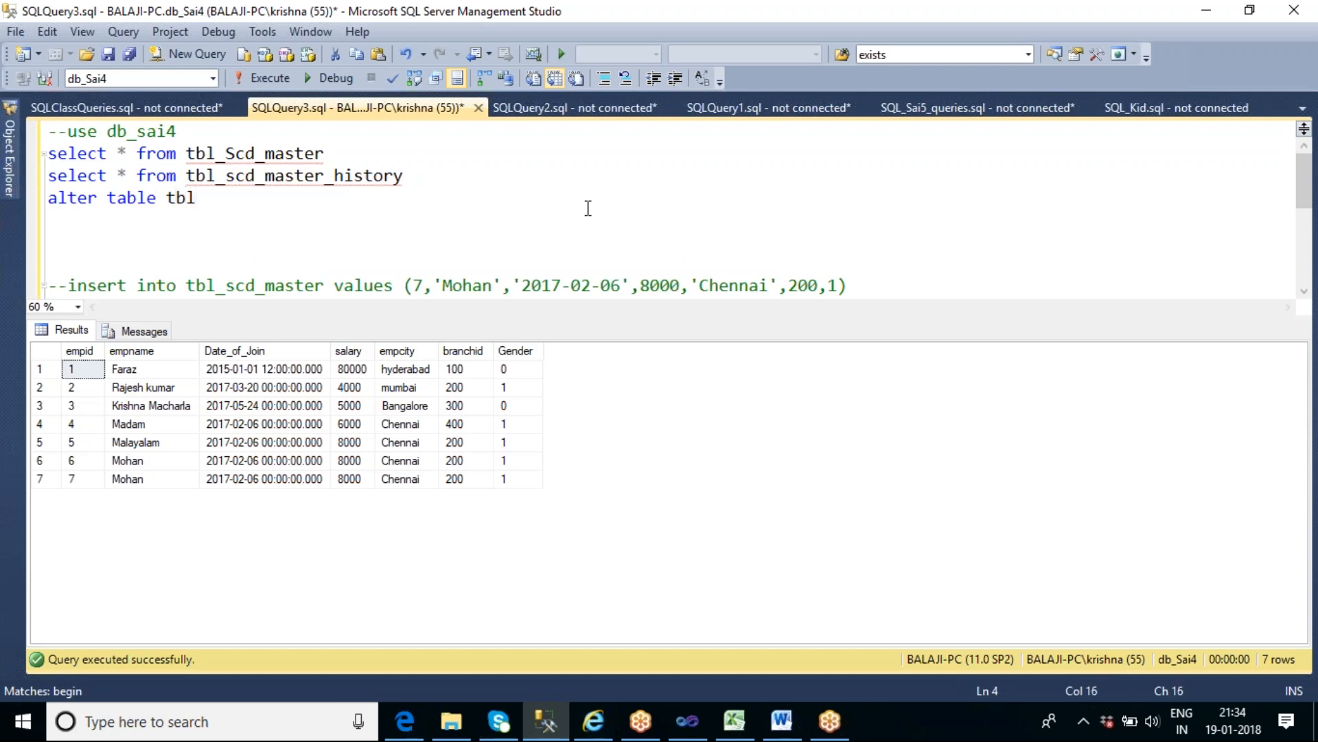
text(_s)
double_click(345, 176)
key(ctrl+c)
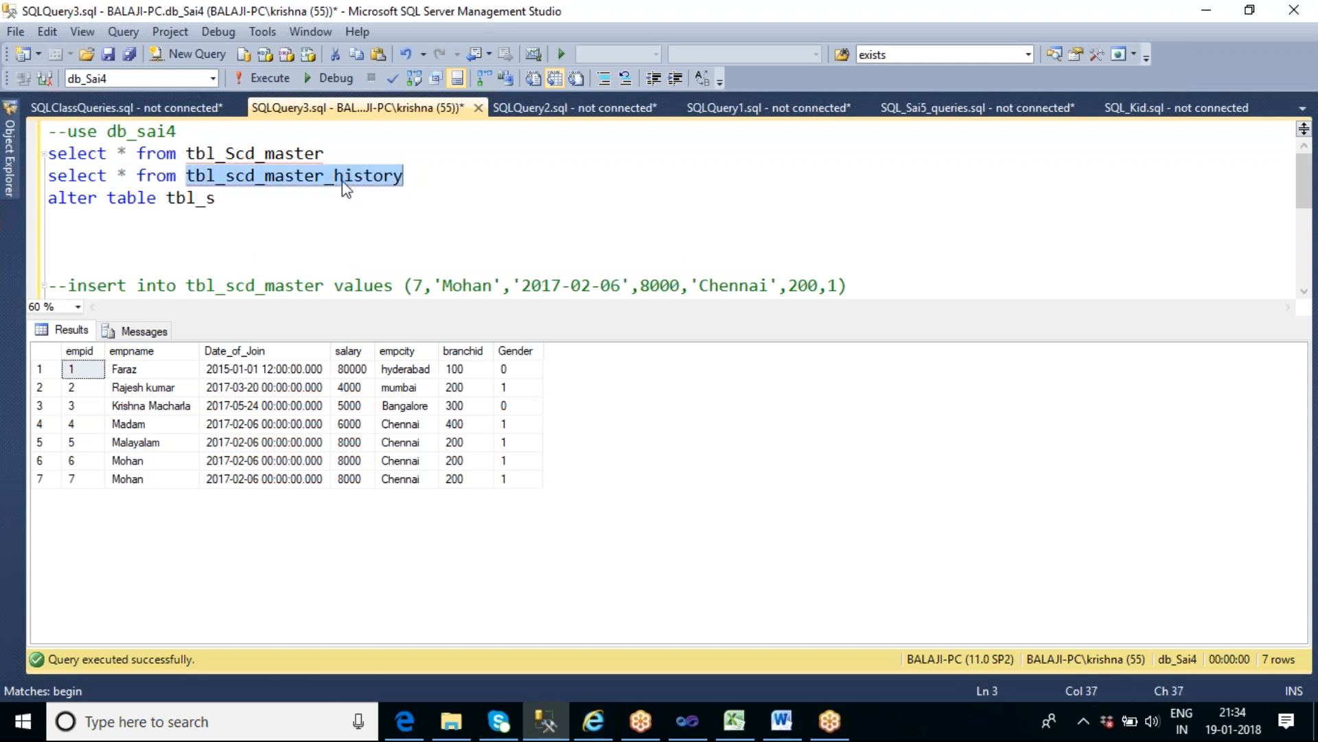
double_click(201, 199)
key(ctrl+v)
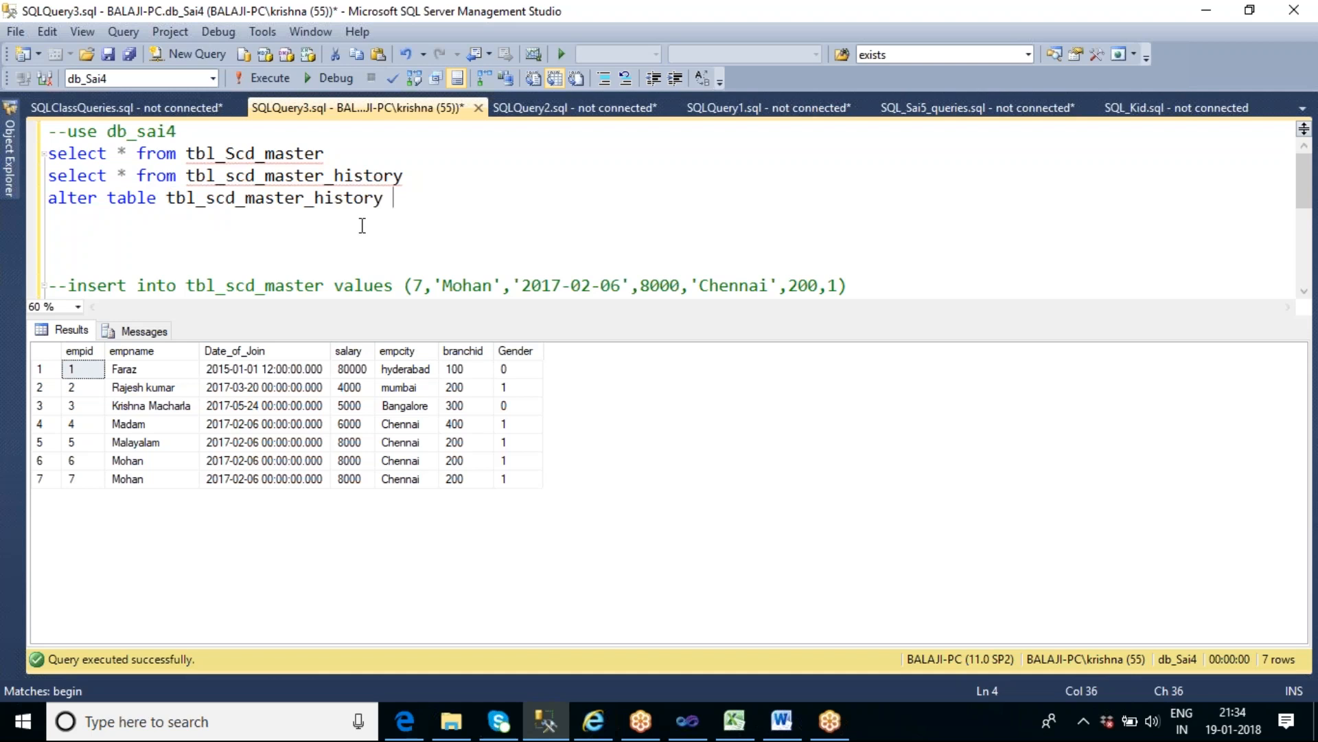
- Complete the alter table statement with "add Active int" and run only that statement
text(add a)
key(BackSpace)
text(Active )
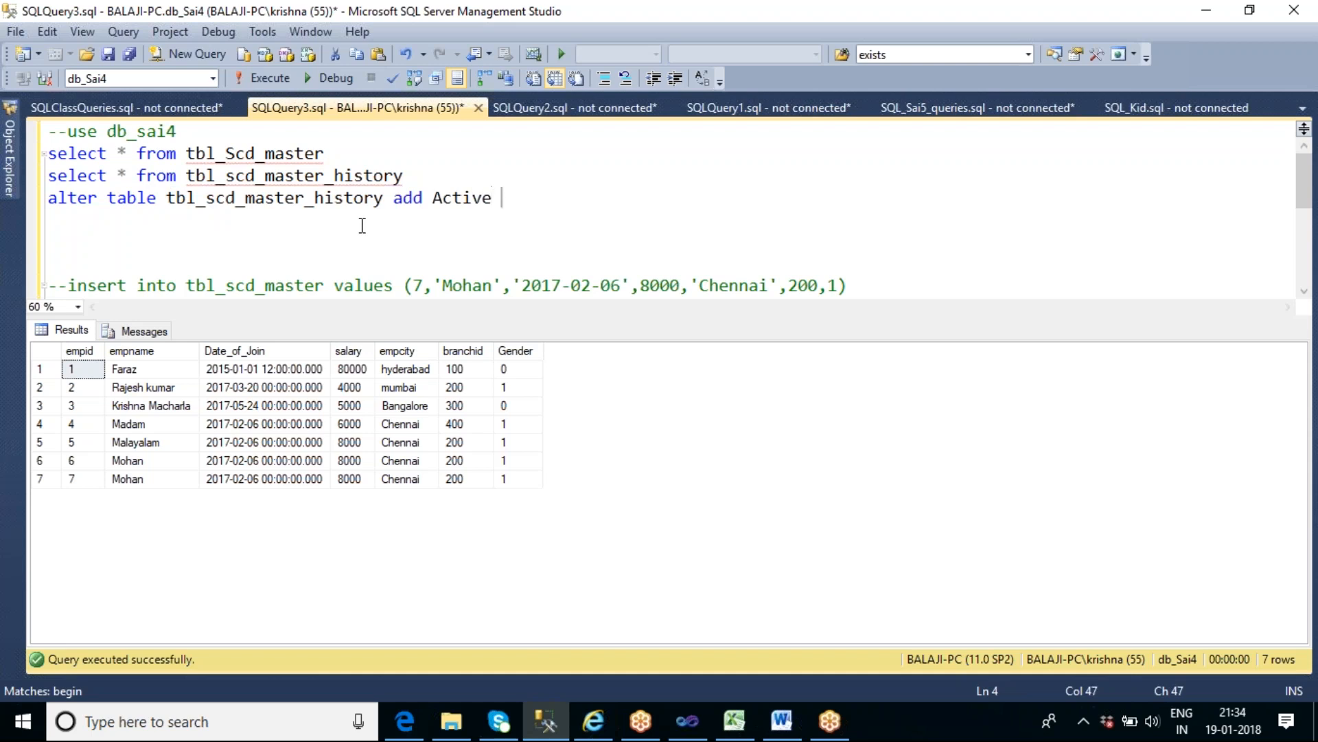
text(int)
key(shift+Home)
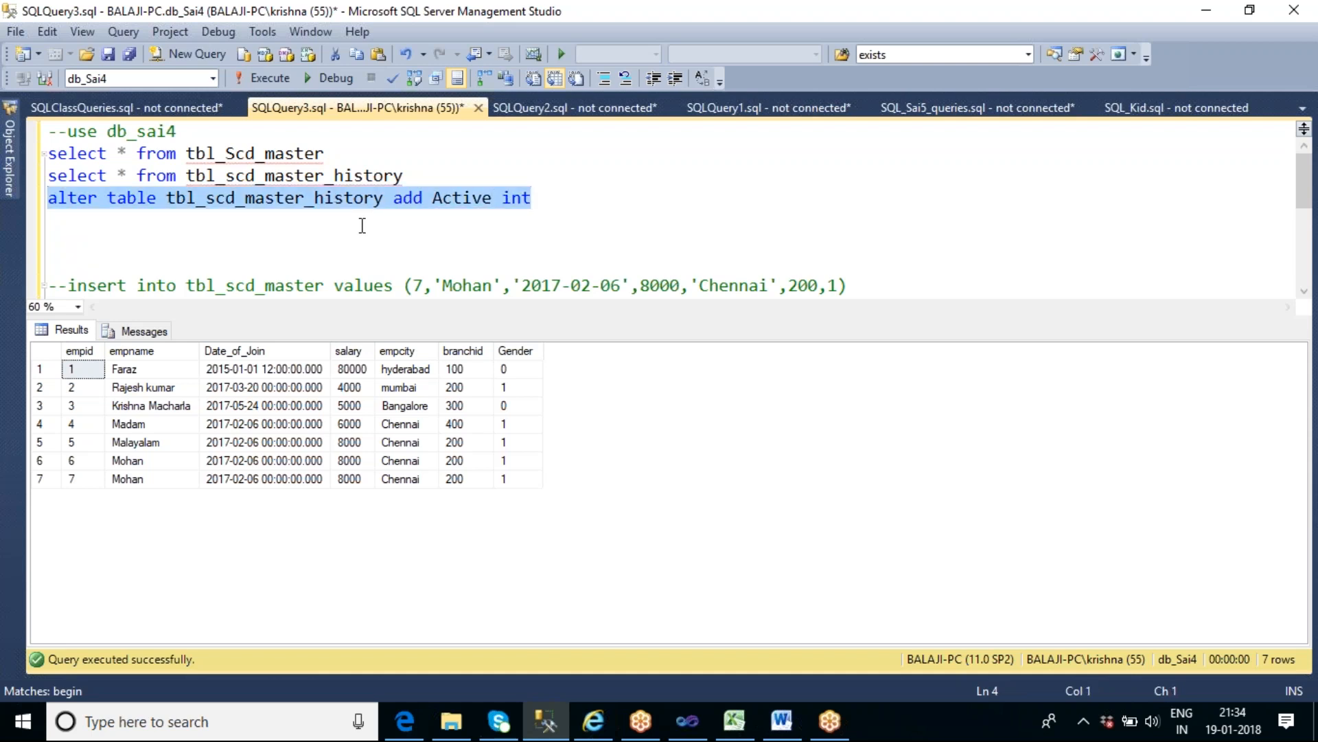
key(F5)
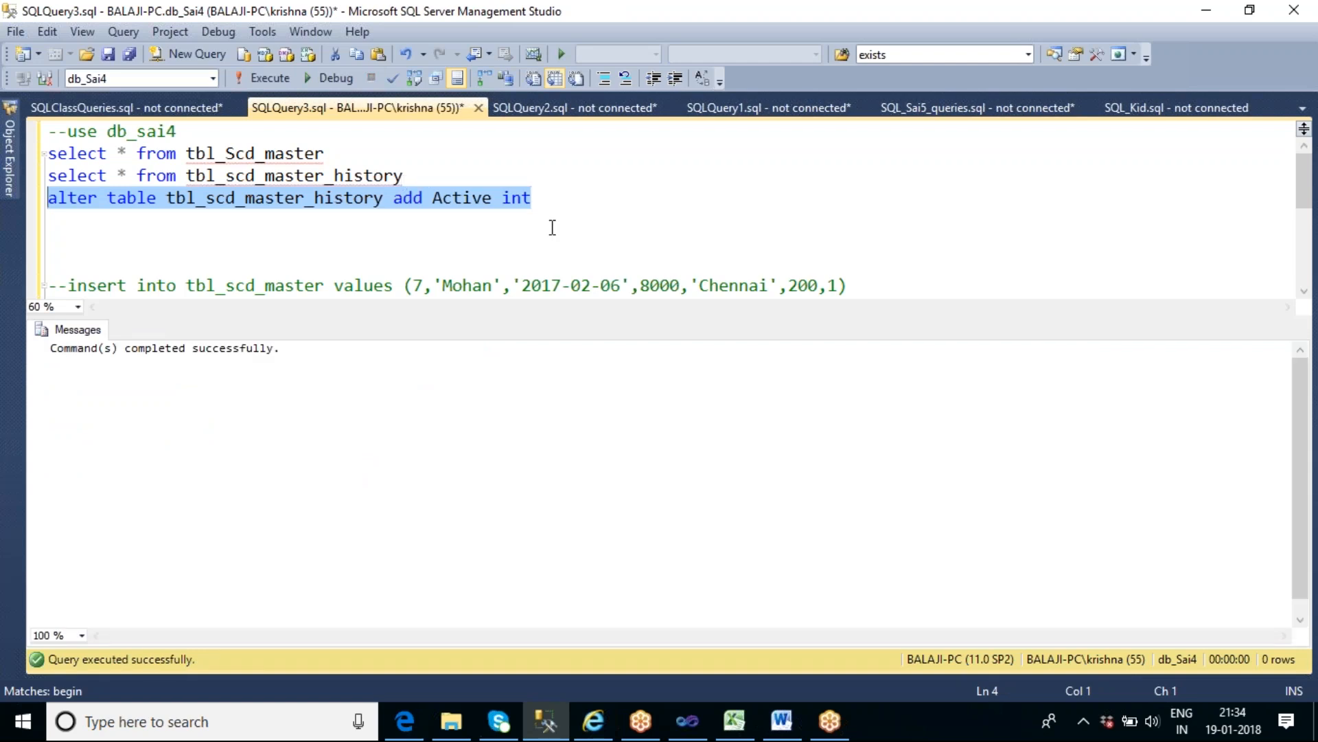
- Below the alter statement, write and run "delete from tbl_scd_master_history", and comment out the delete line
click(544, 201)
double_click(360, 198)
key(ctrl+c)
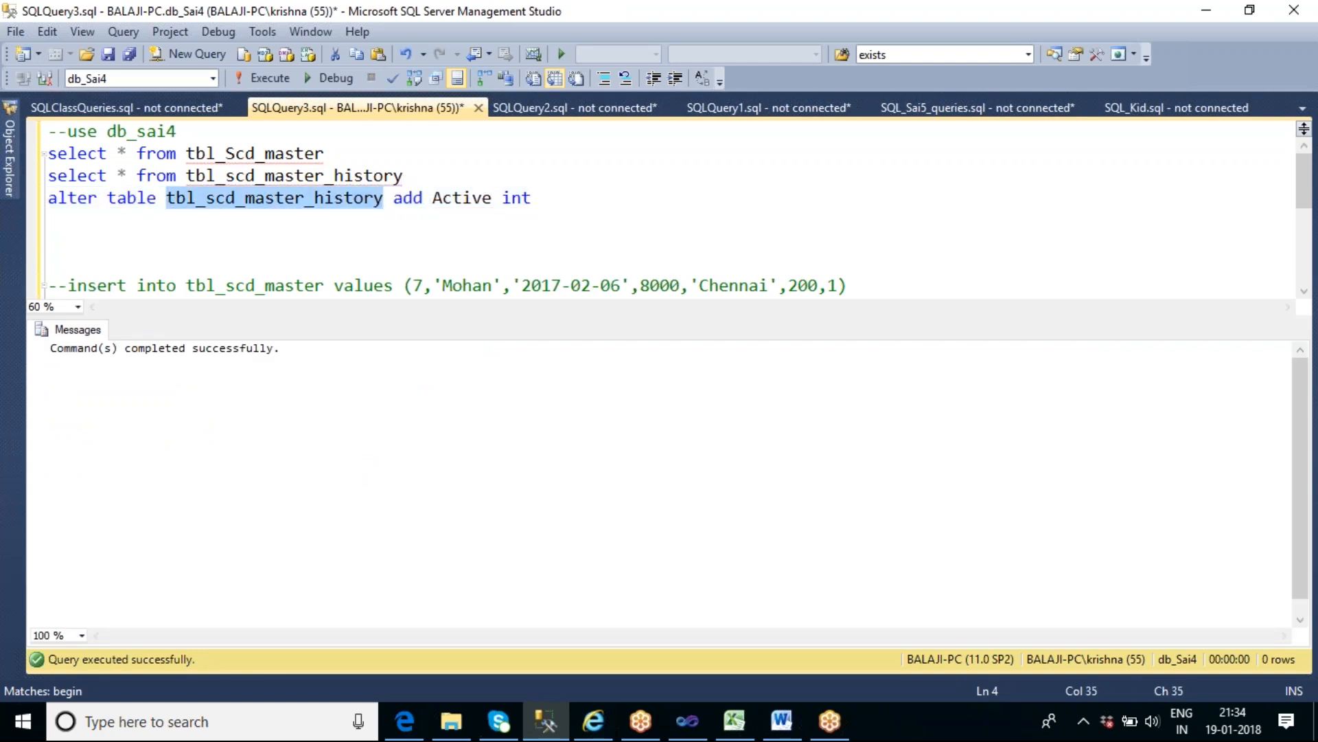
click(559, 206)
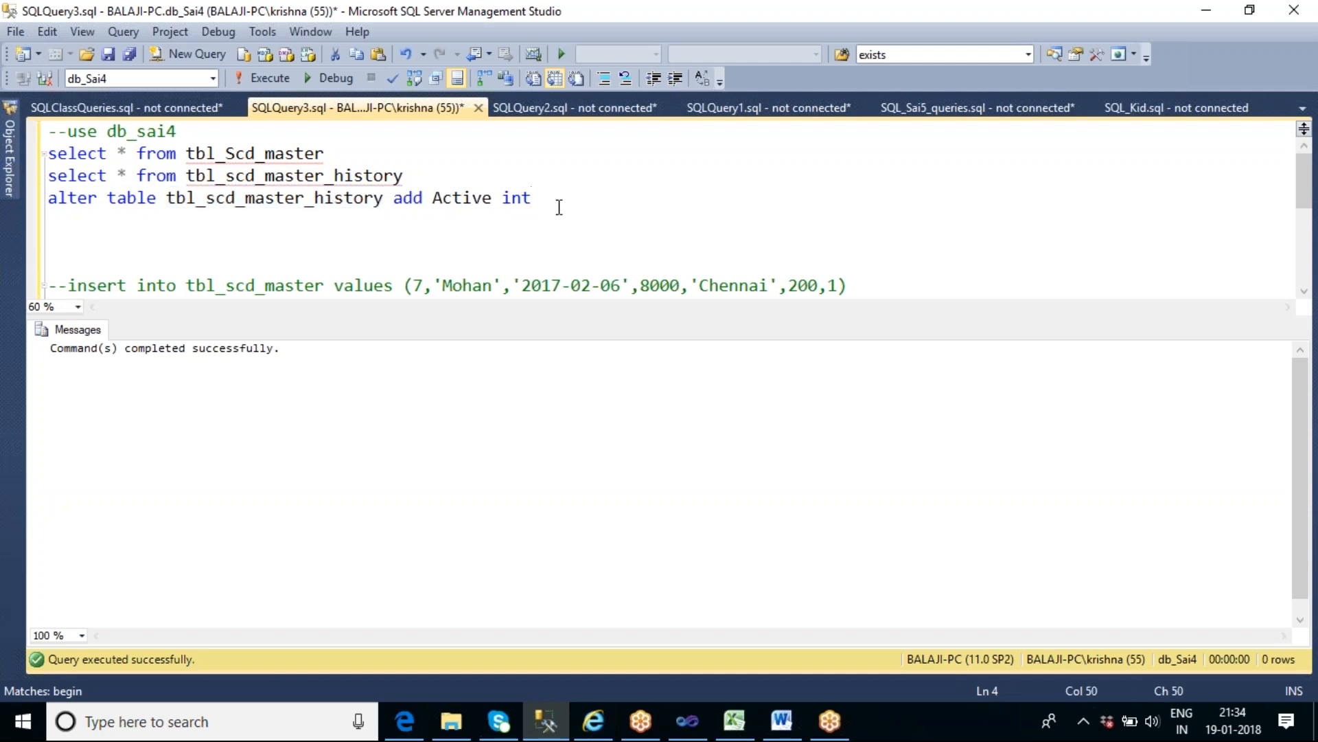
key(Return)
key(Return)
text(delete from)
key(ctrl+v)
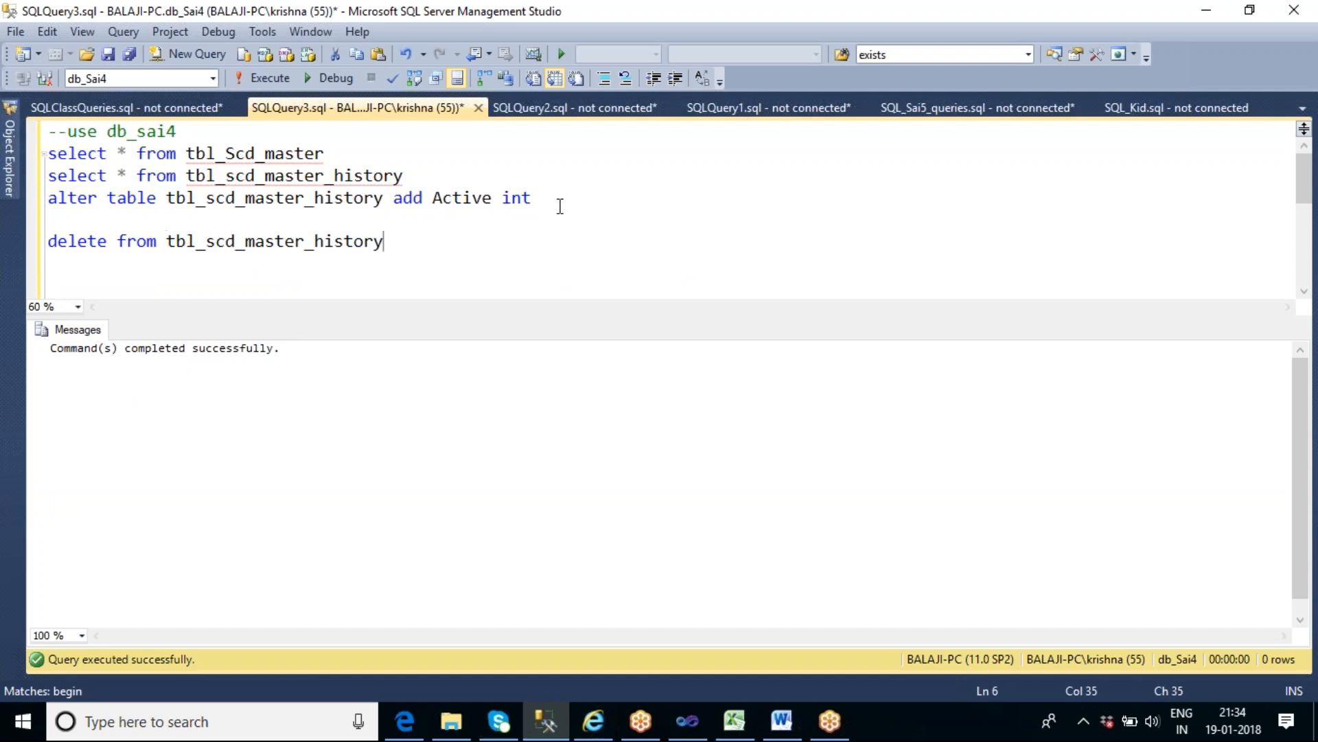
key(shift+Home)
key(F5)
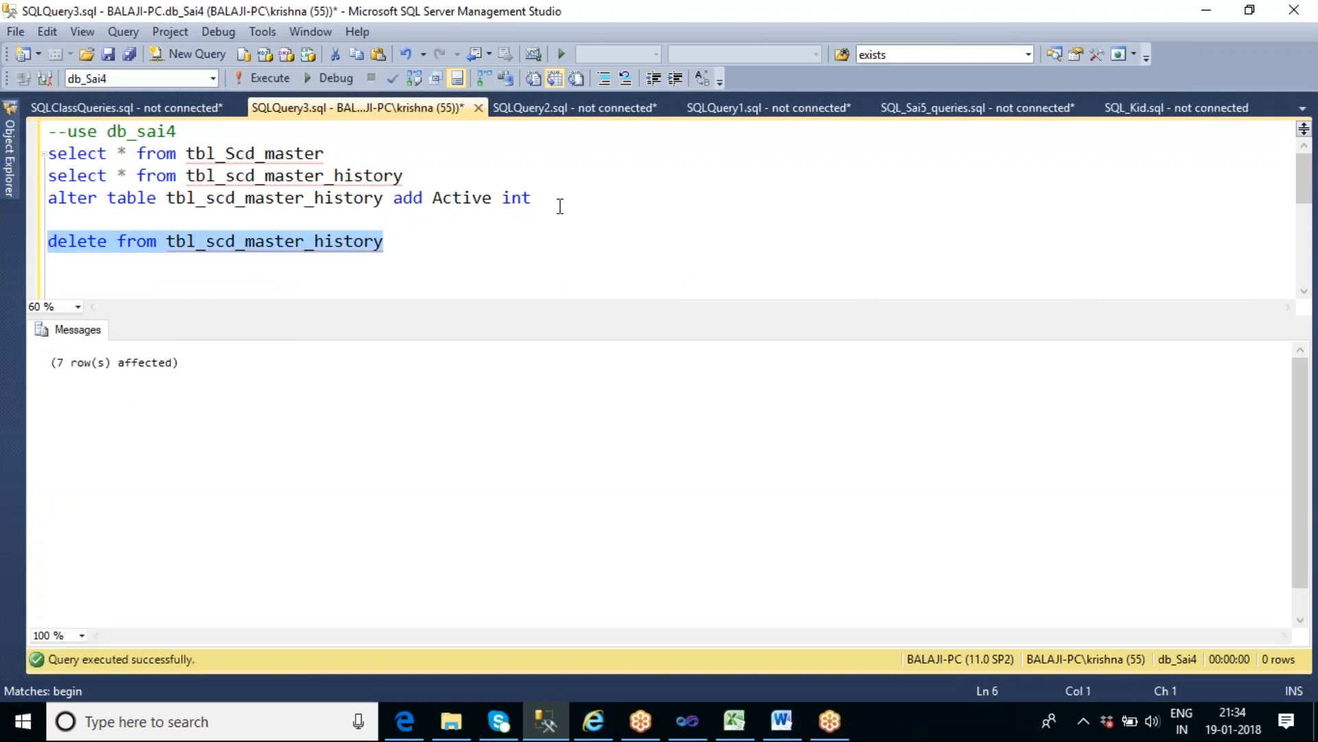
key(Home)
text(--)
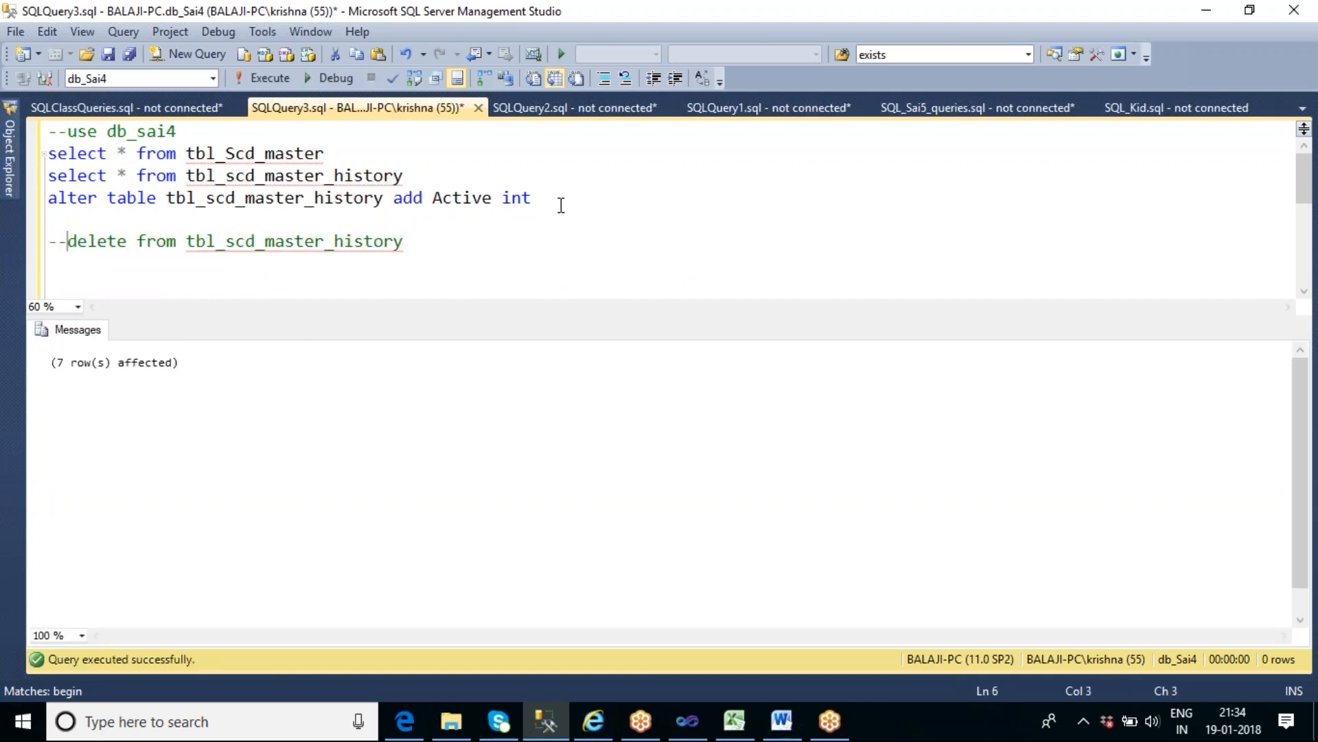
- Run only the two select queries on tbl_Scd_master and tbl_scd_master_history to compare their rows and columns
click(444, 186)
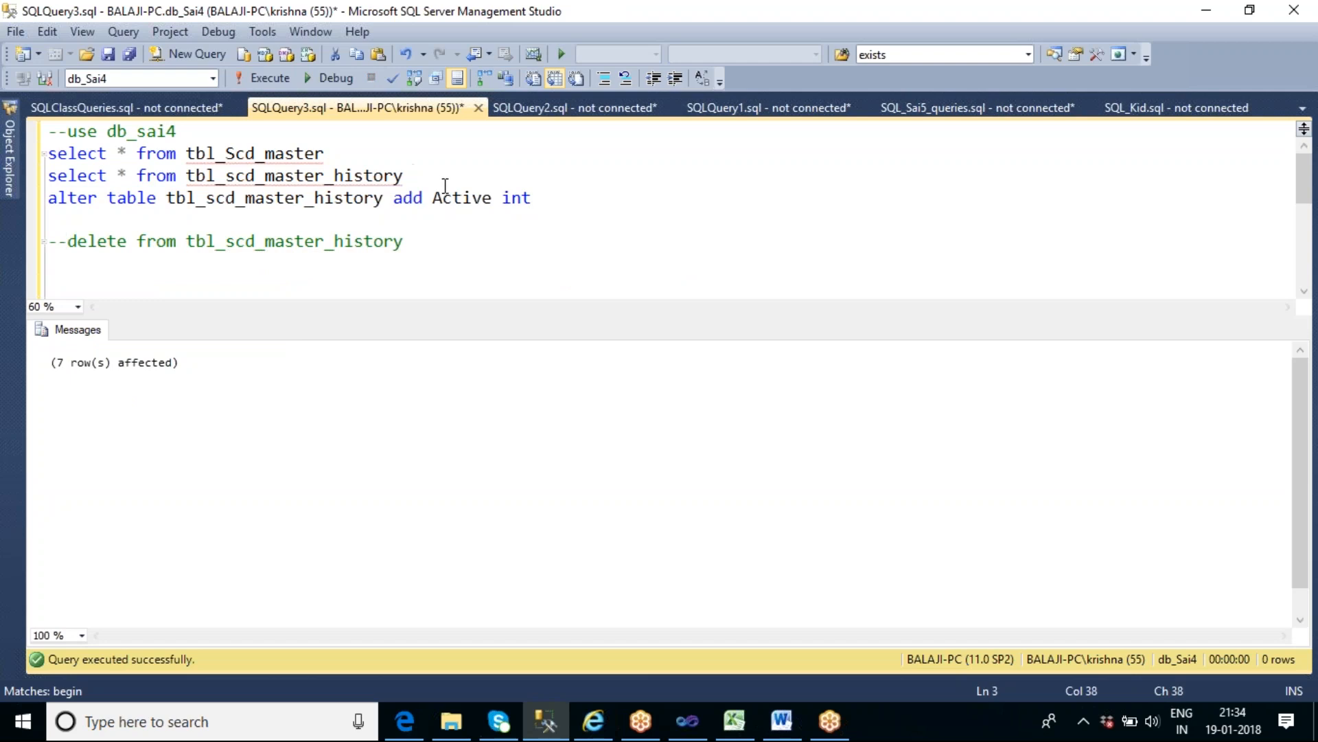
key(shift+Home)
key(shift+Up)
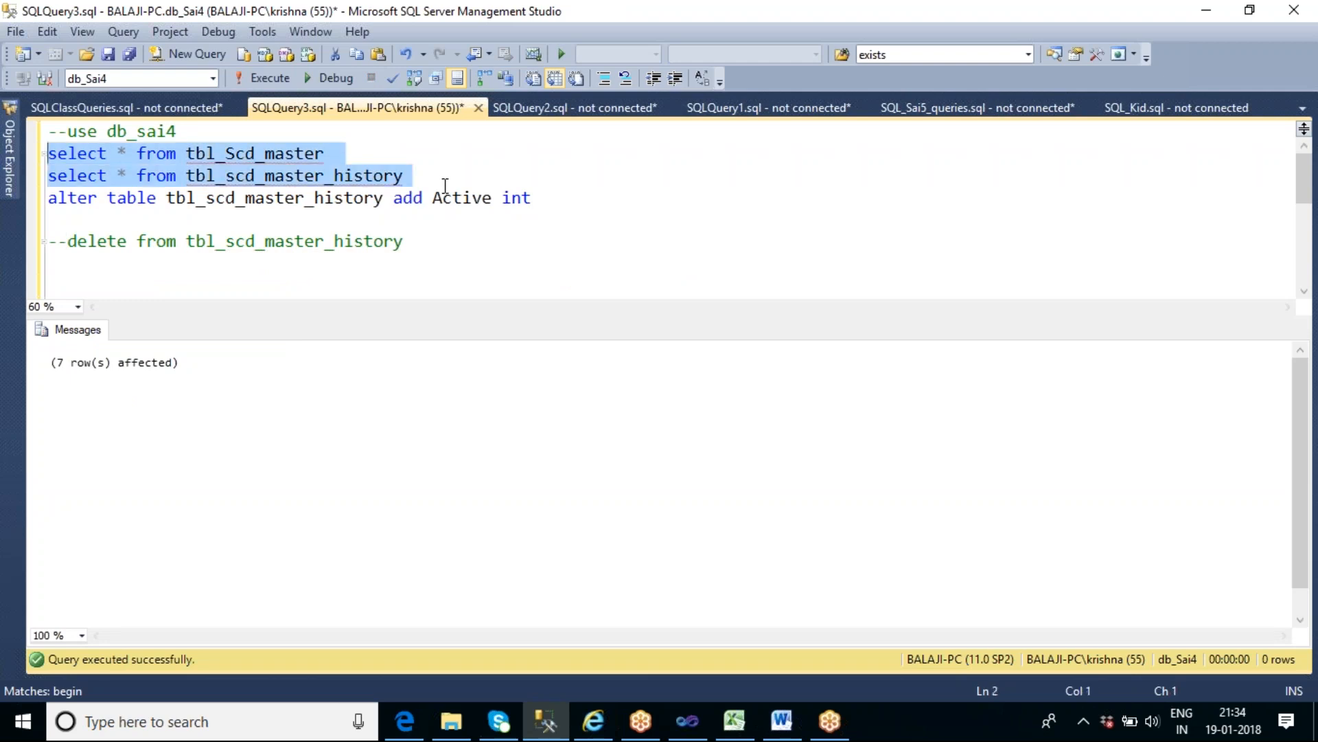
key(F5)
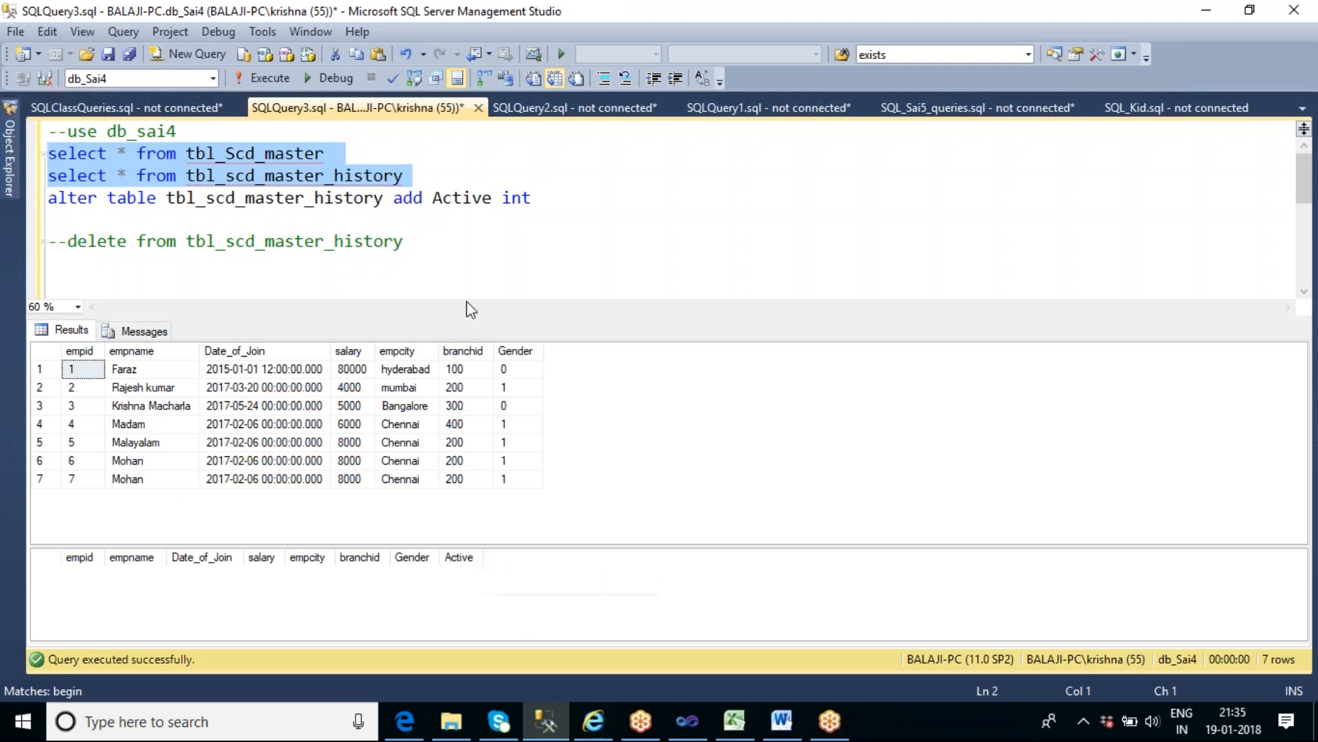
- Switch to the SSIS_Sai6 project in Visual Studio and rename the control flow's Data Flow Task as "SCD Type 0 and 1"
click(688, 721)
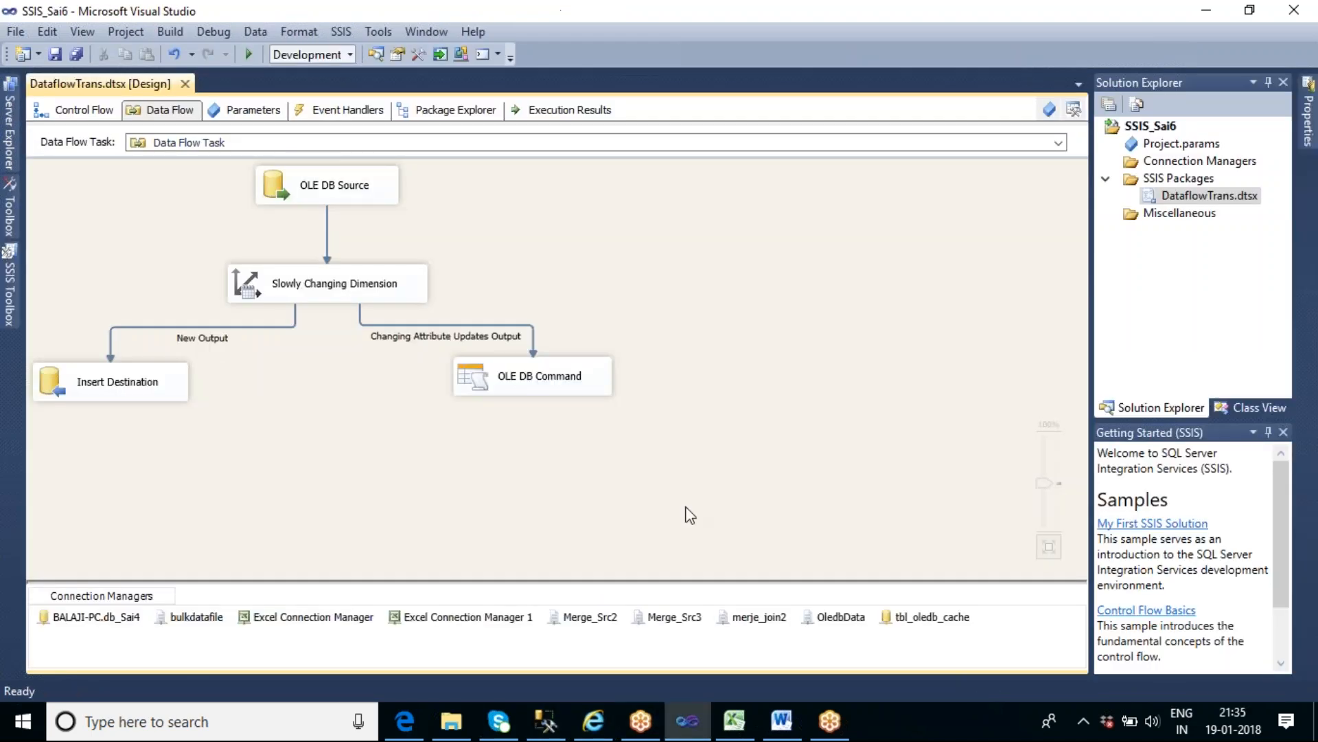
click(99, 120)
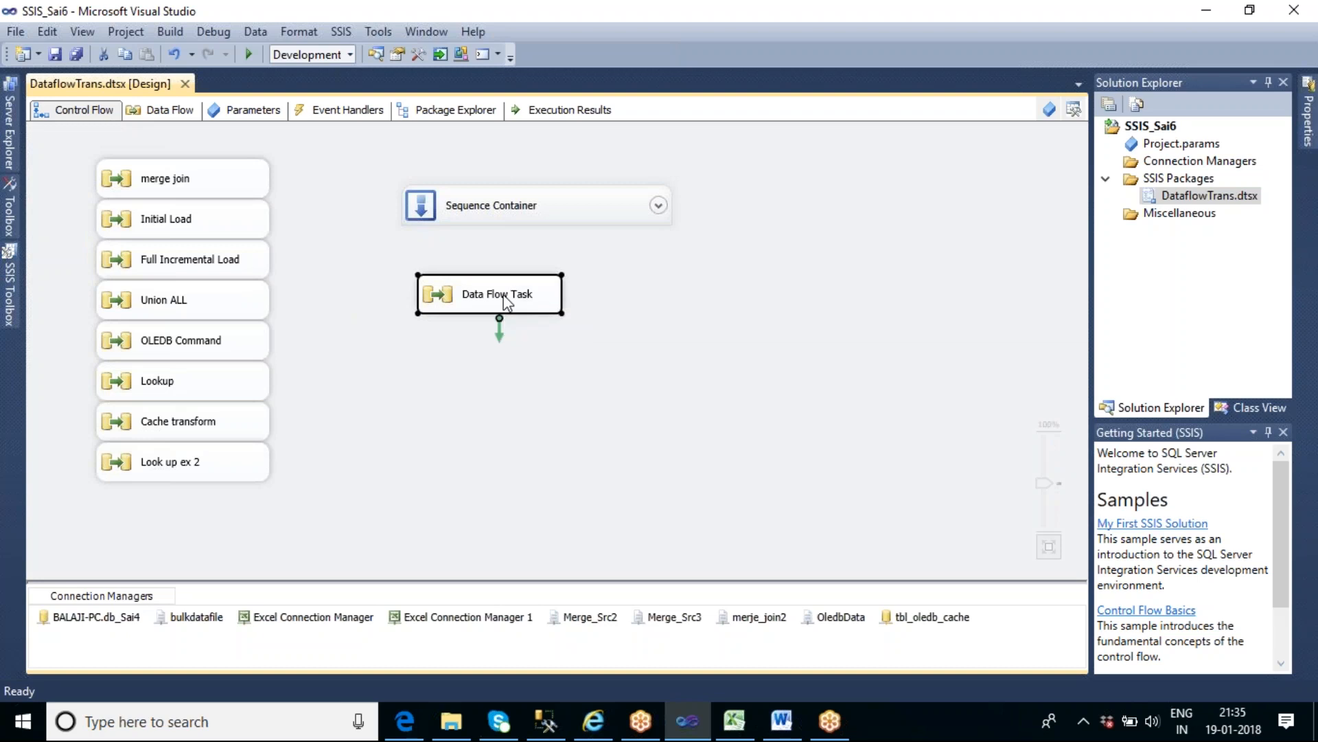
click(526, 300)
text(SCD)
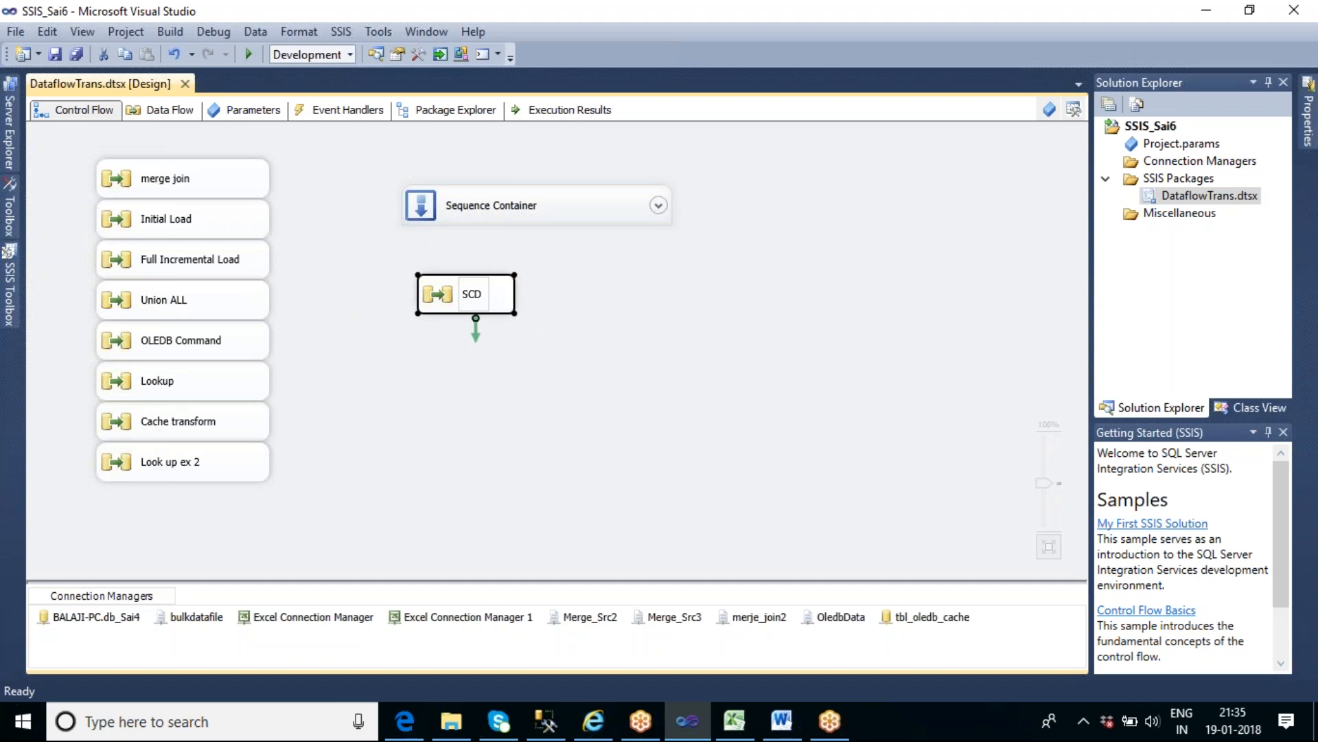
text( Type )
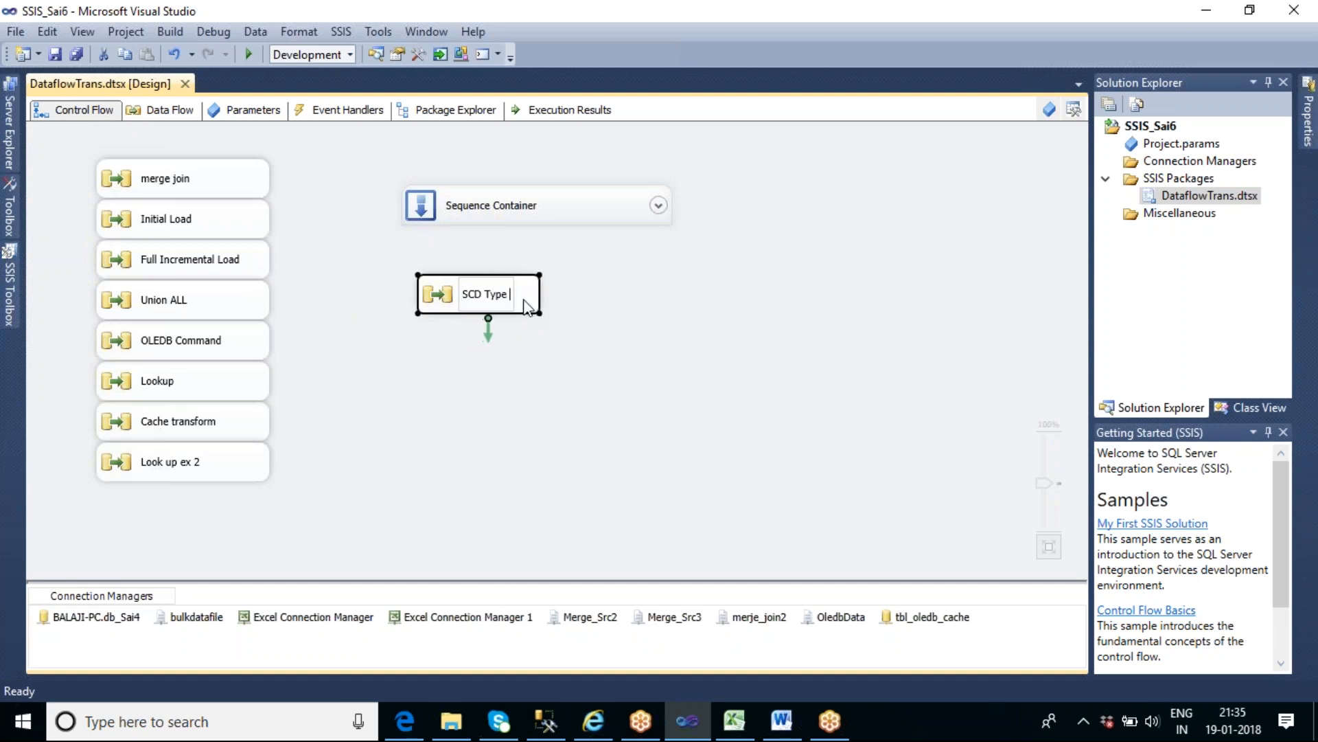
text(0 and 1)
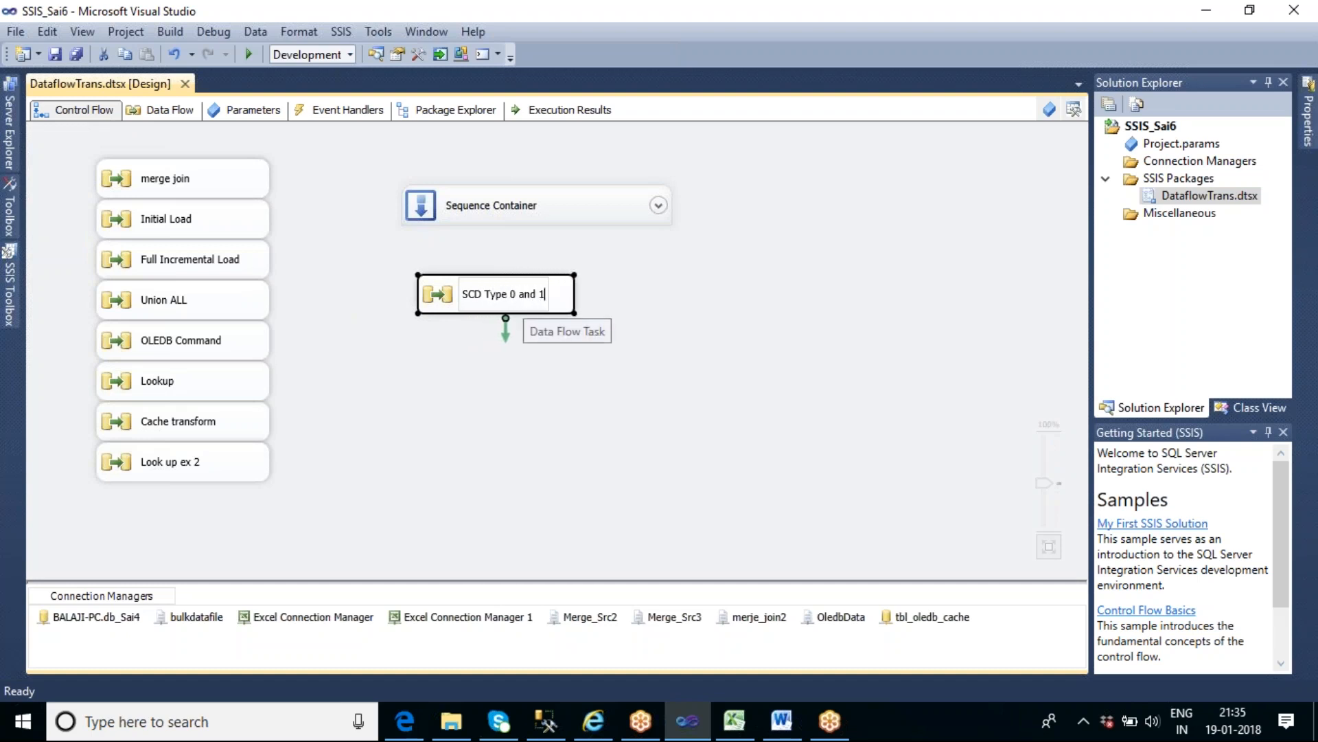
click(53, 450)
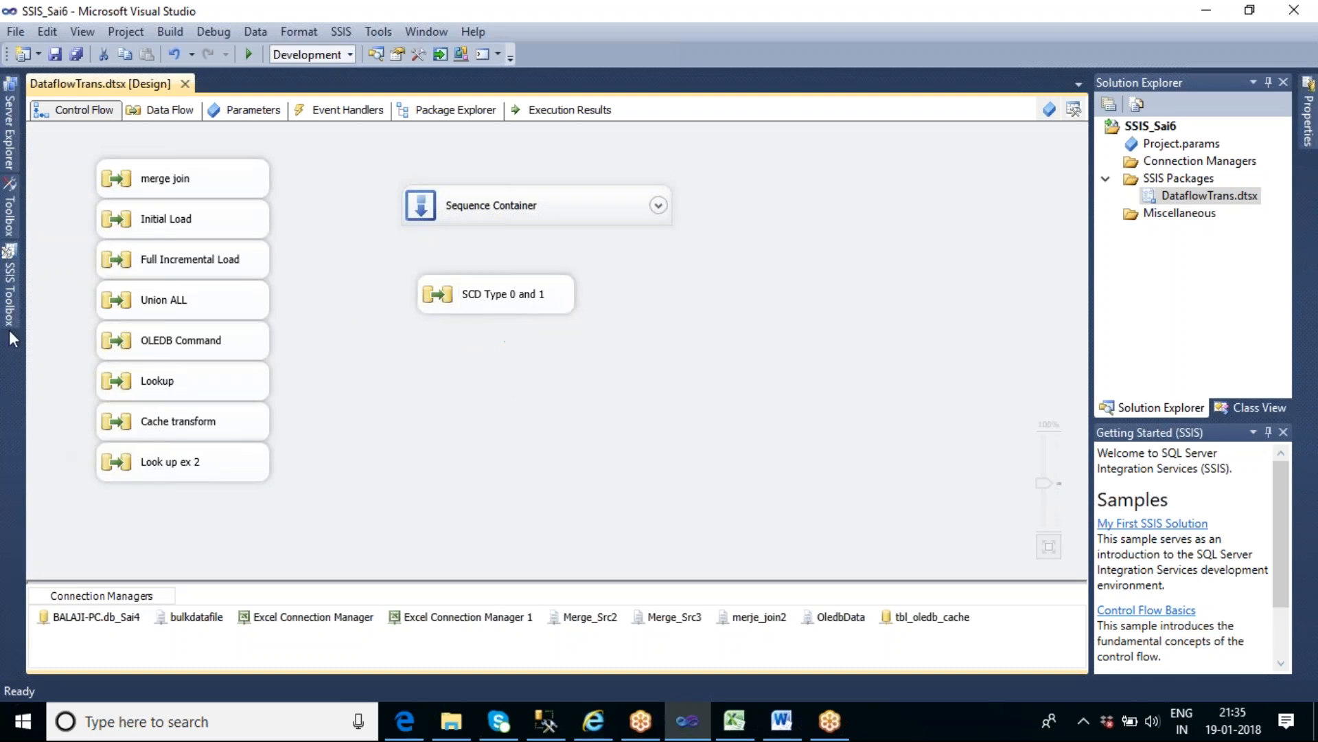
- Add a new Data Flow Task to the control flow, below the SCD Type 0 and 1 task
click(13, 317)
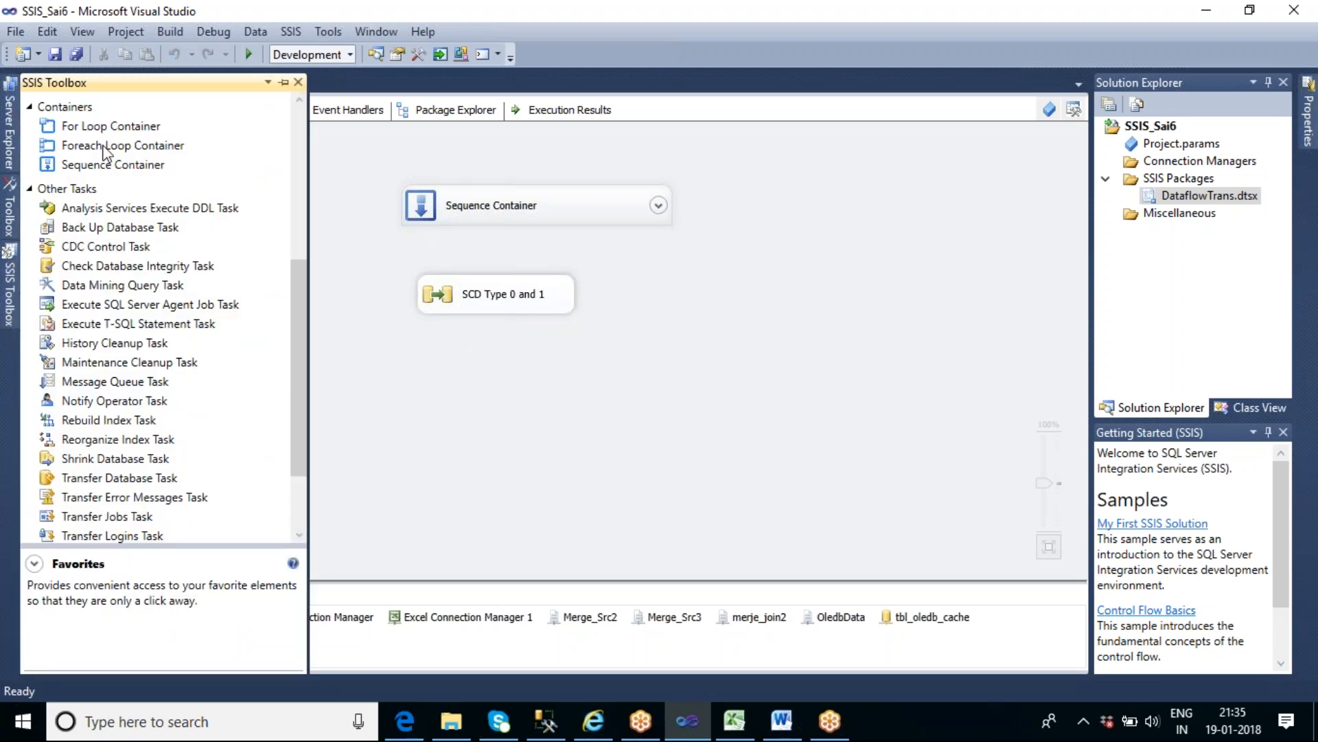
click(299, 151)
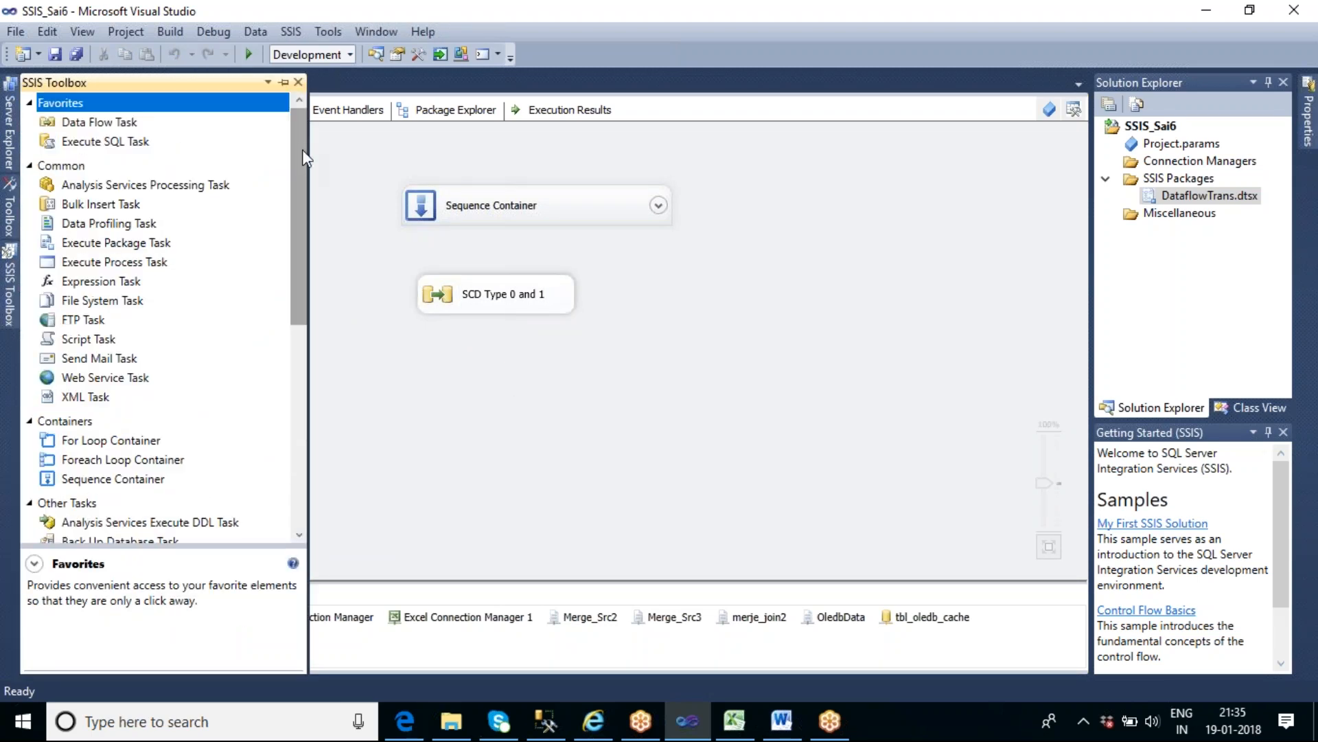
click(128, 123)
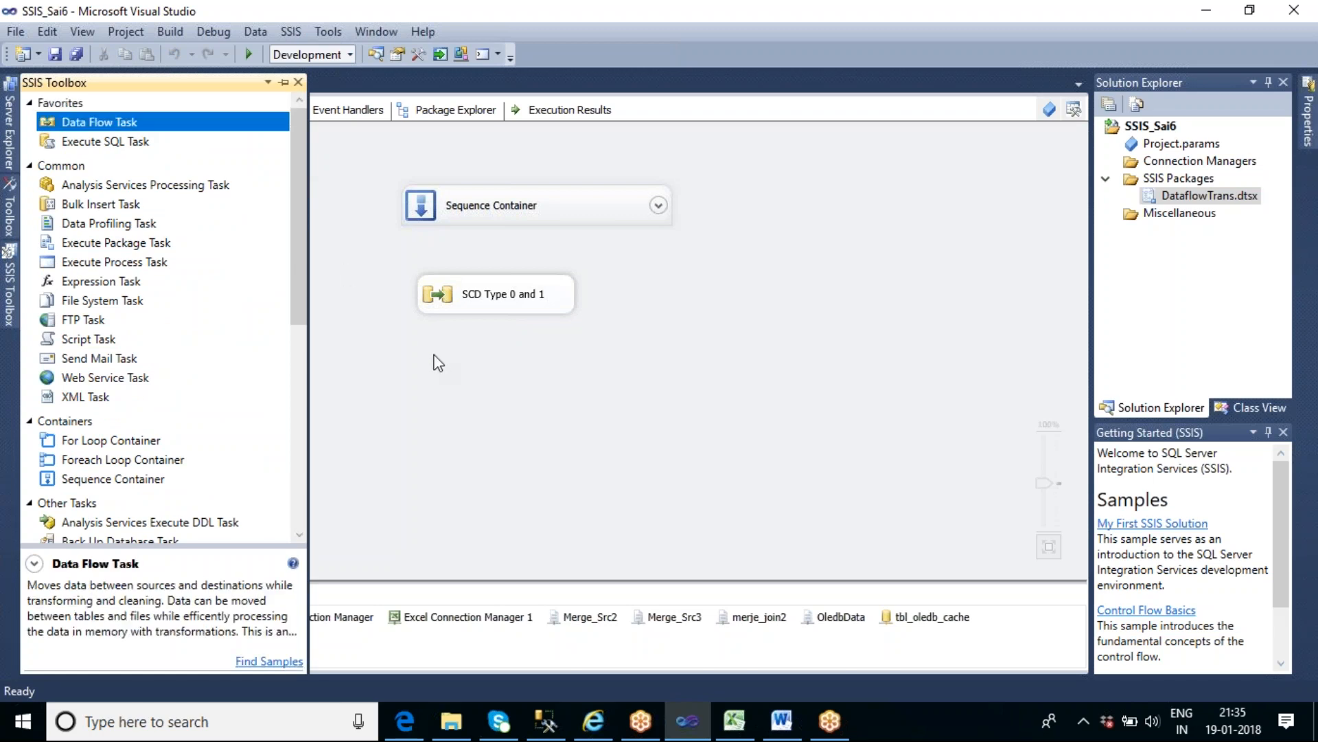
drag(122, 129, 408, 356)
drag(408, 356, 408, 356)
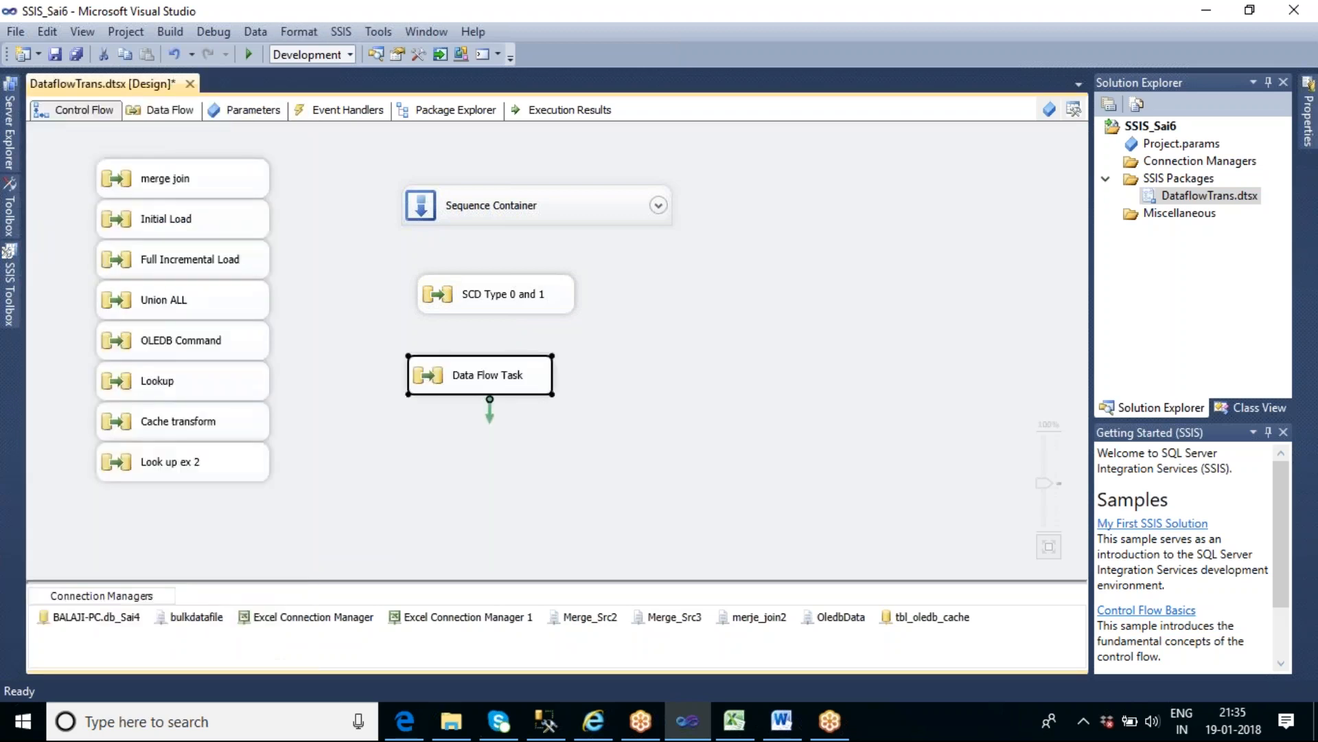
click(642, 363)
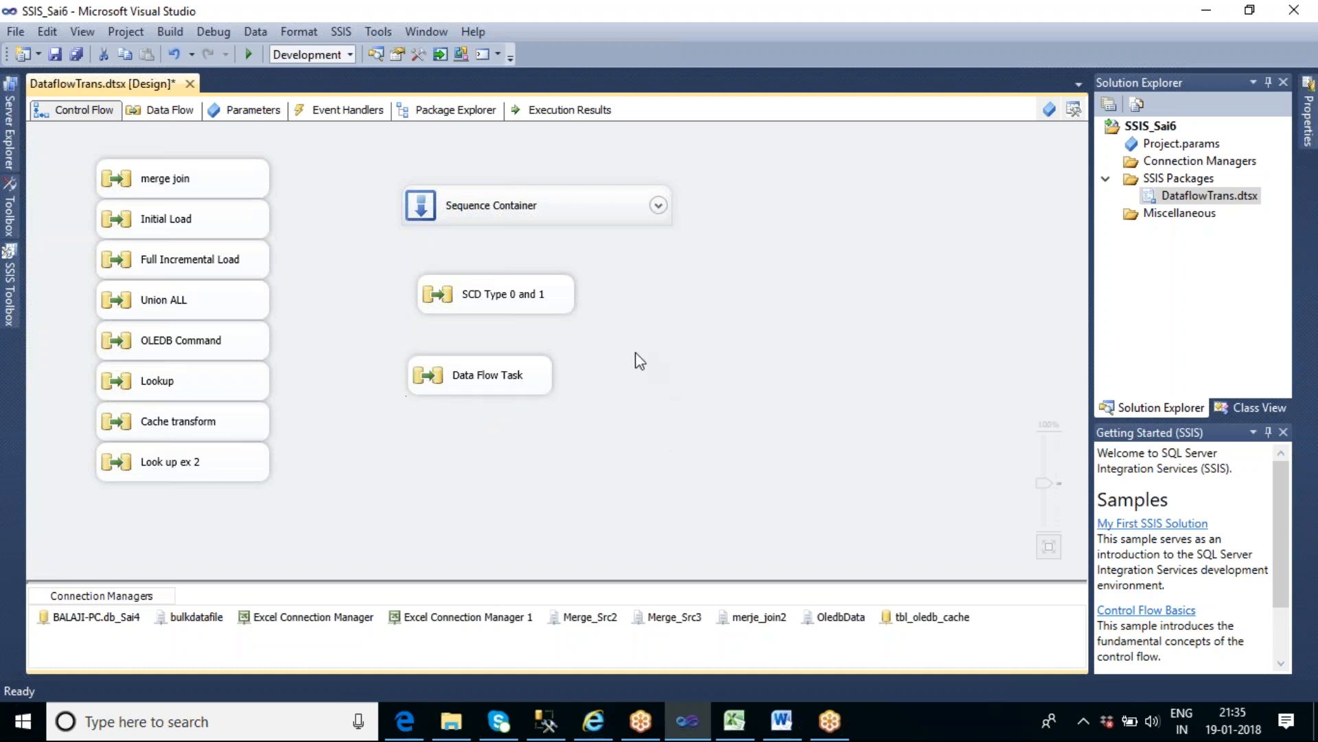
- Open the new Data Flow Task and add an OLE DB Source near the top of its empty data flow
double_click(492, 378)
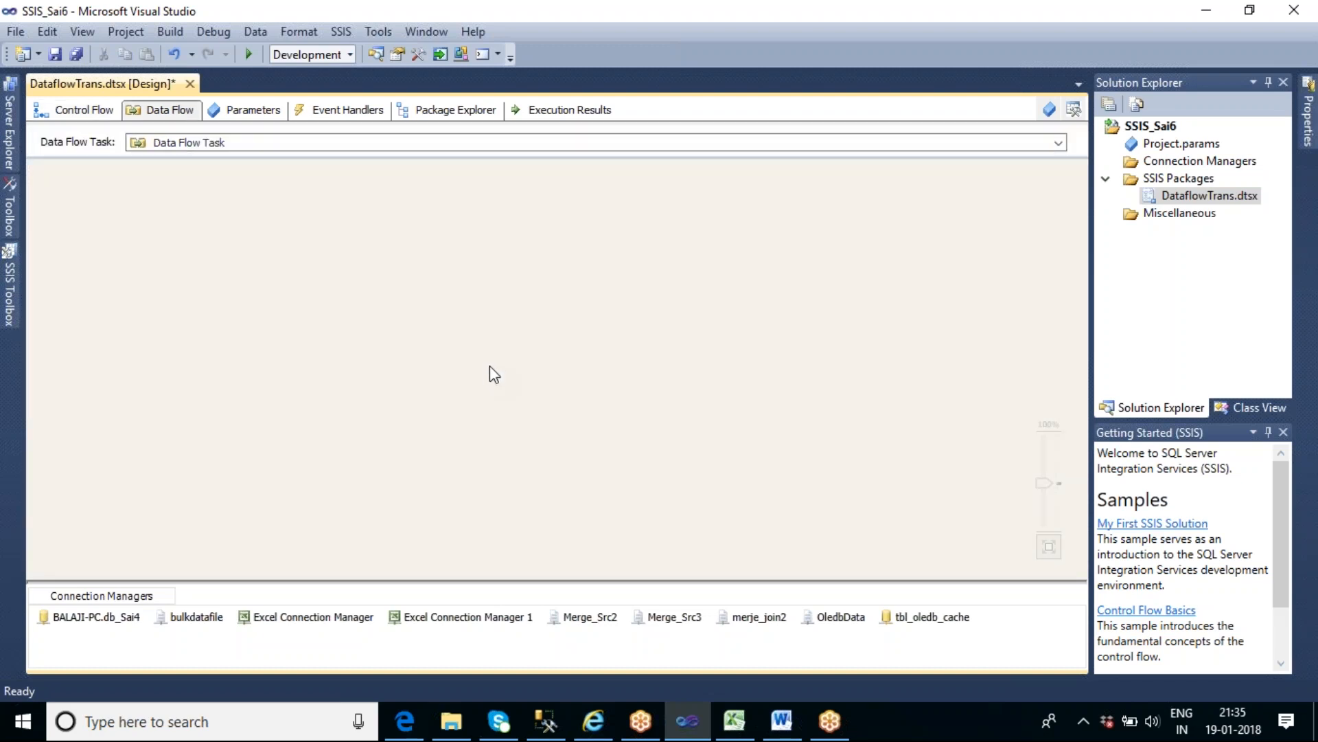
click(10, 291)
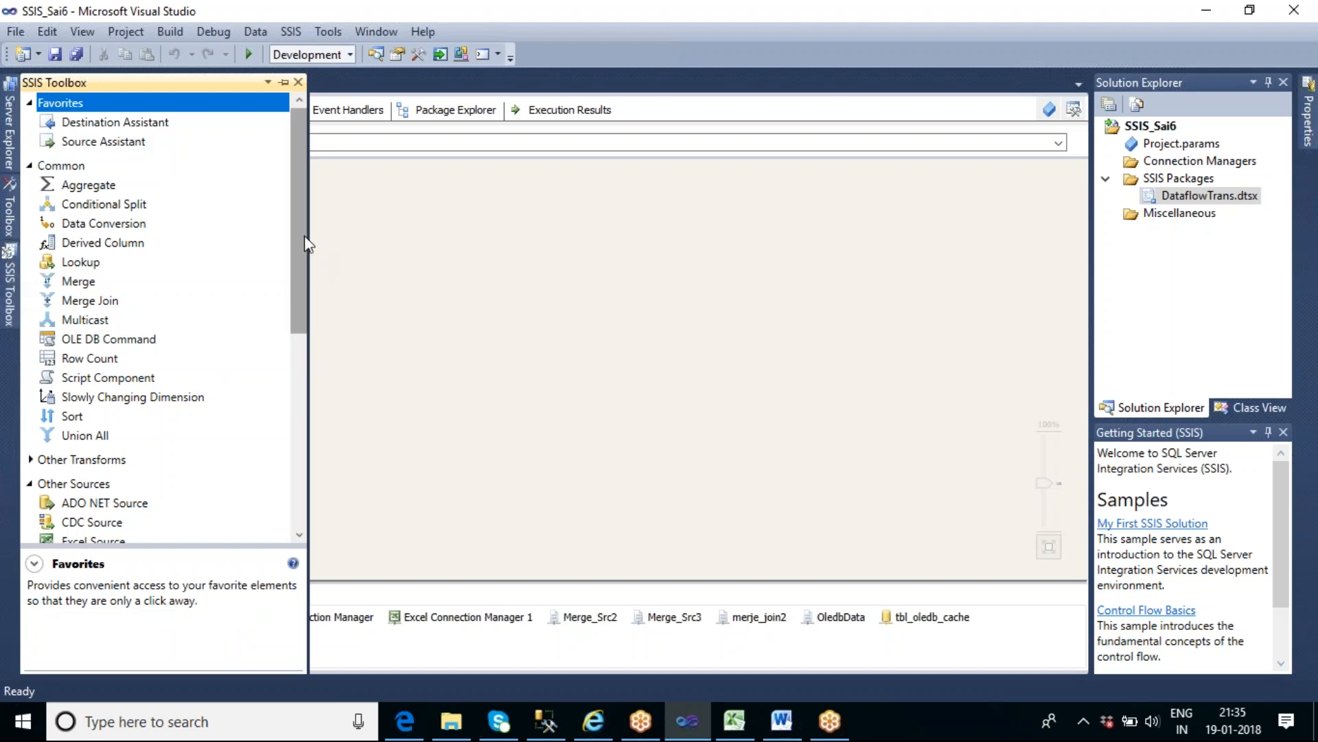
drag(307, 244, 328, 345)
drag(118, 401, 411, 220)
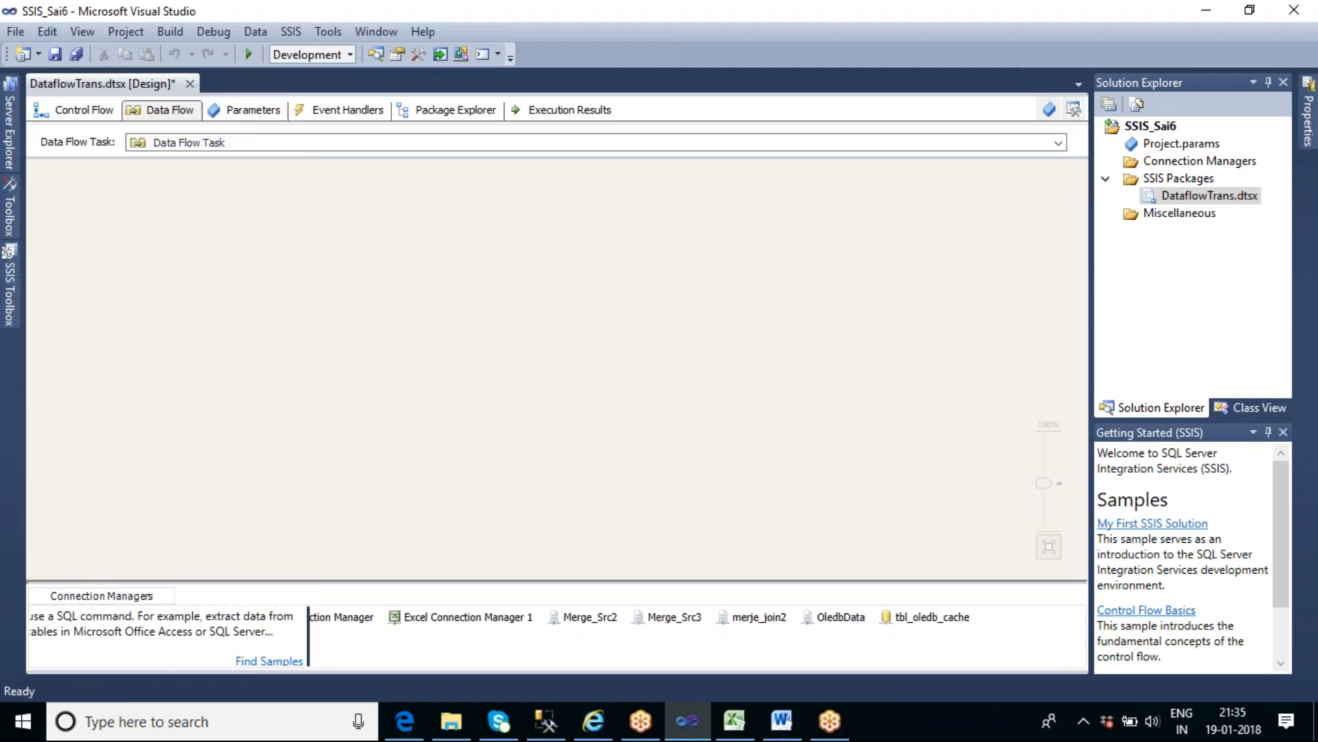
click(489, 253)
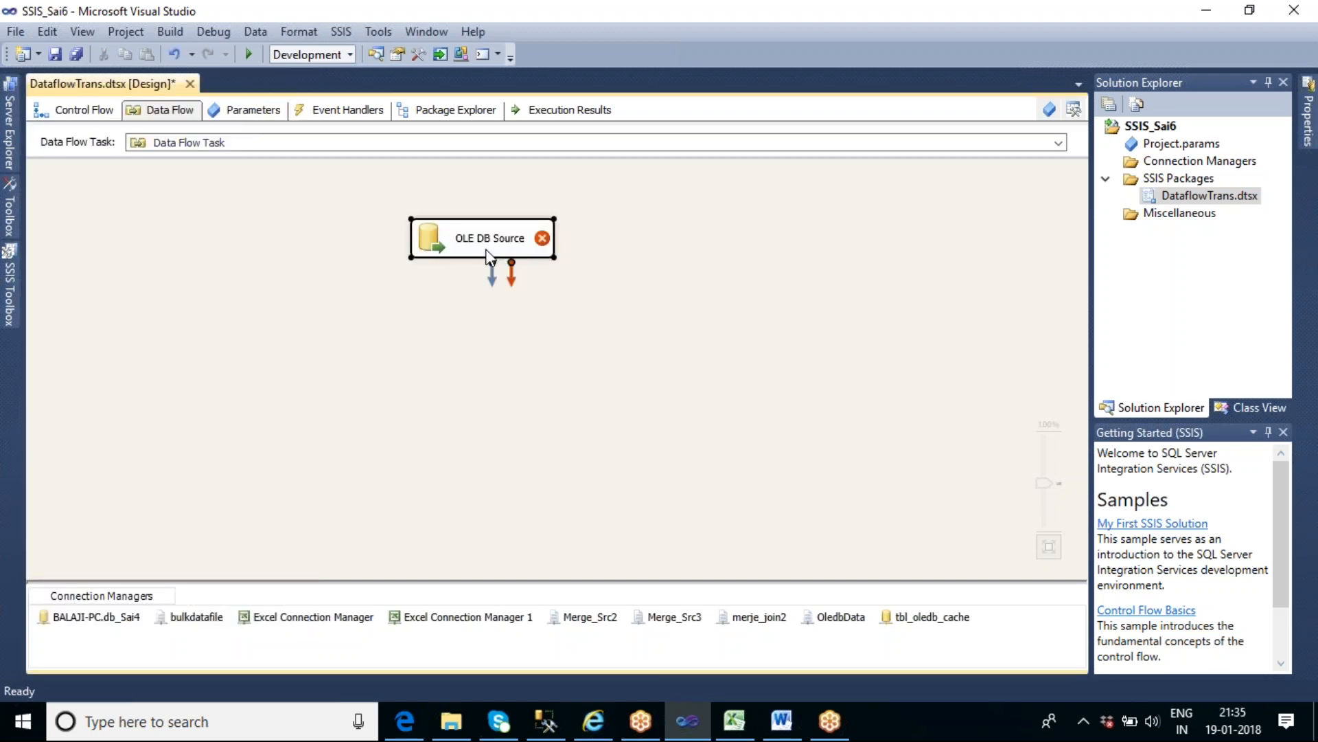
- Set the OLE DB Source to read the [dbo].[tbl_Scd_master] table, preview its rows, and accept the configuration
double_click(488, 254)
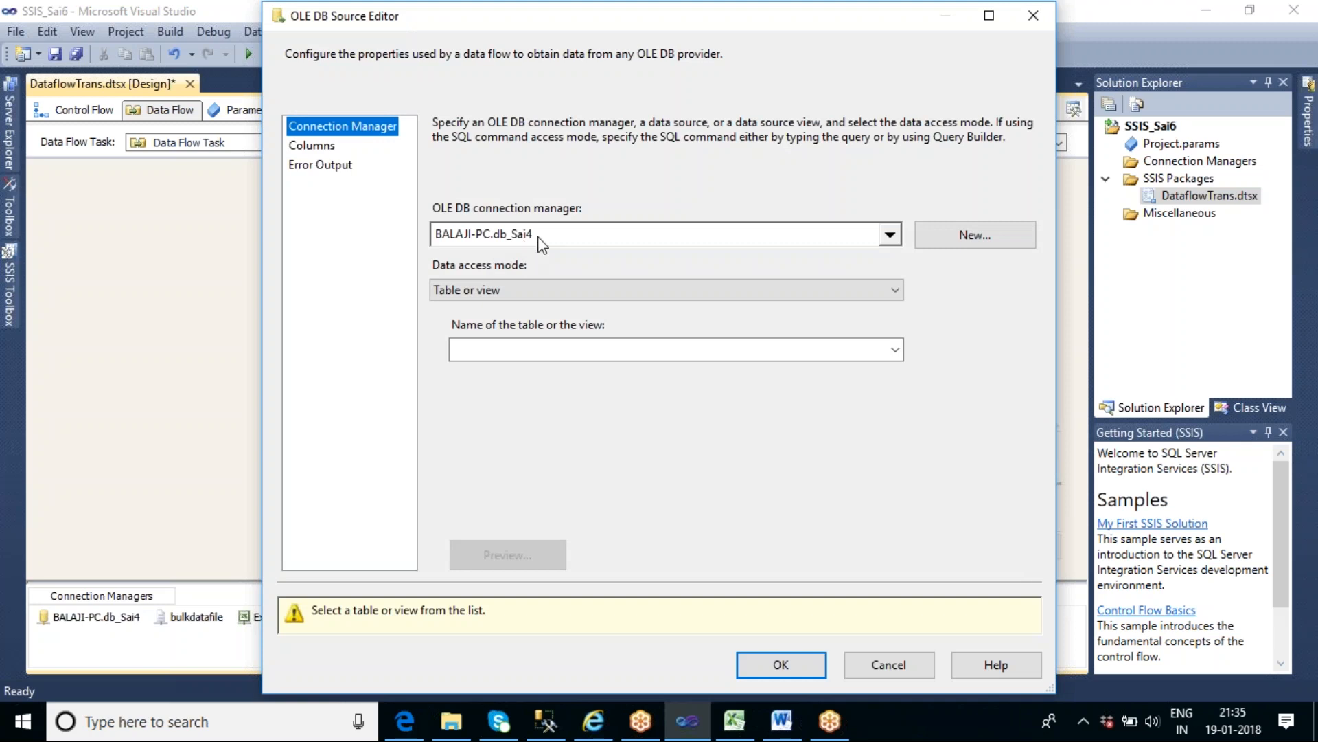
click(896, 350)
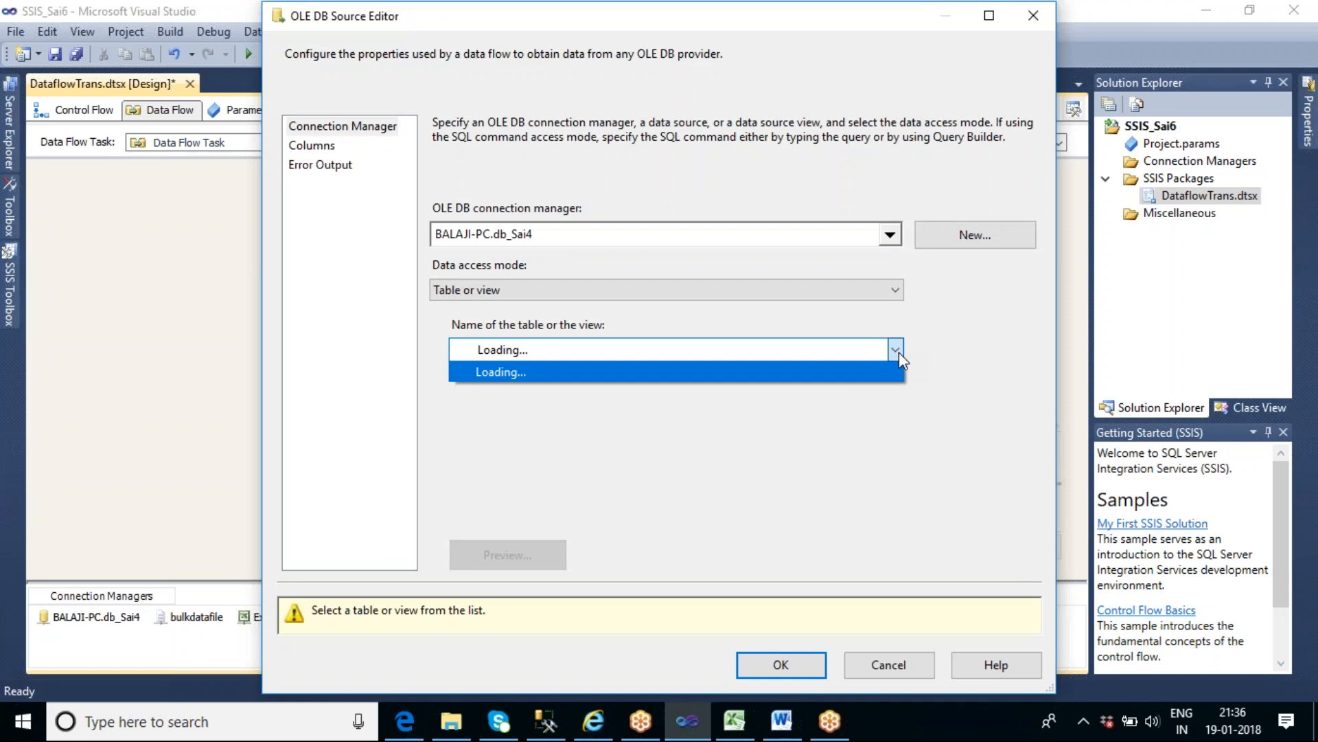
drag(896, 433, 894, 677)
click(622, 592)
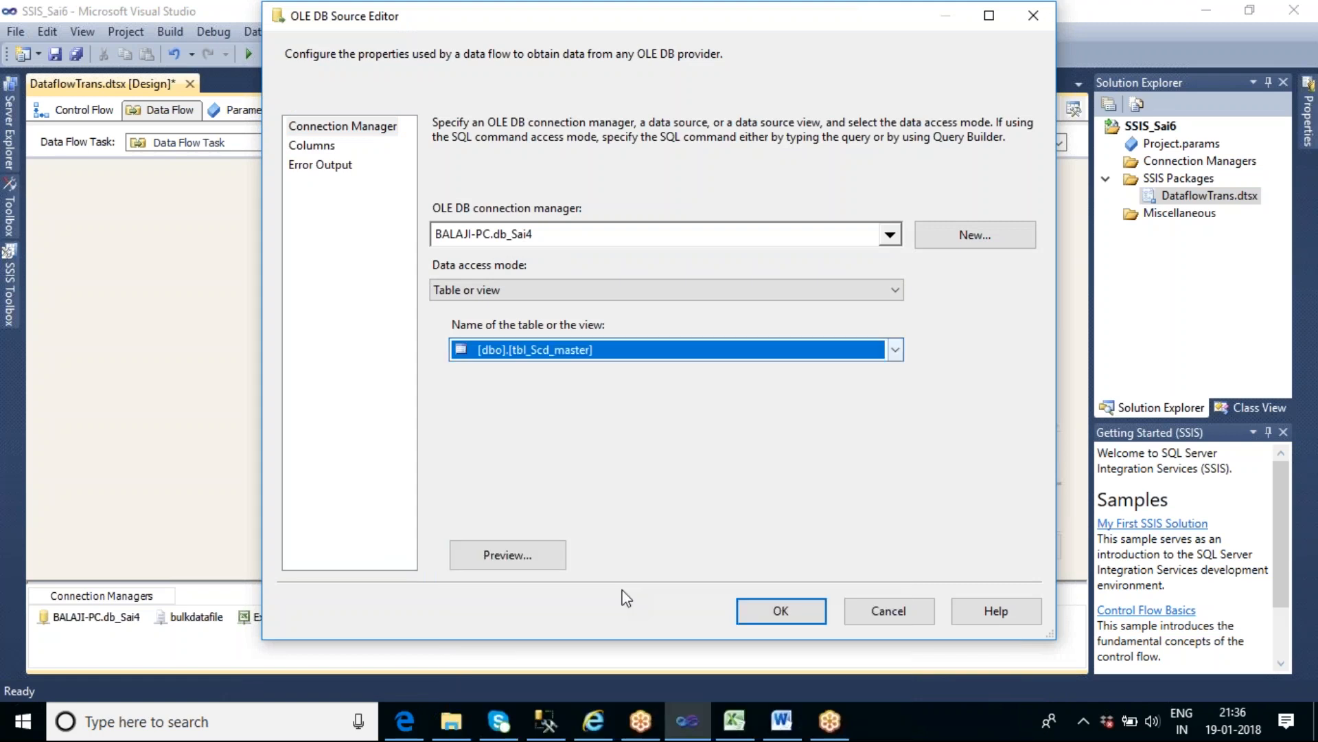
click(529, 554)
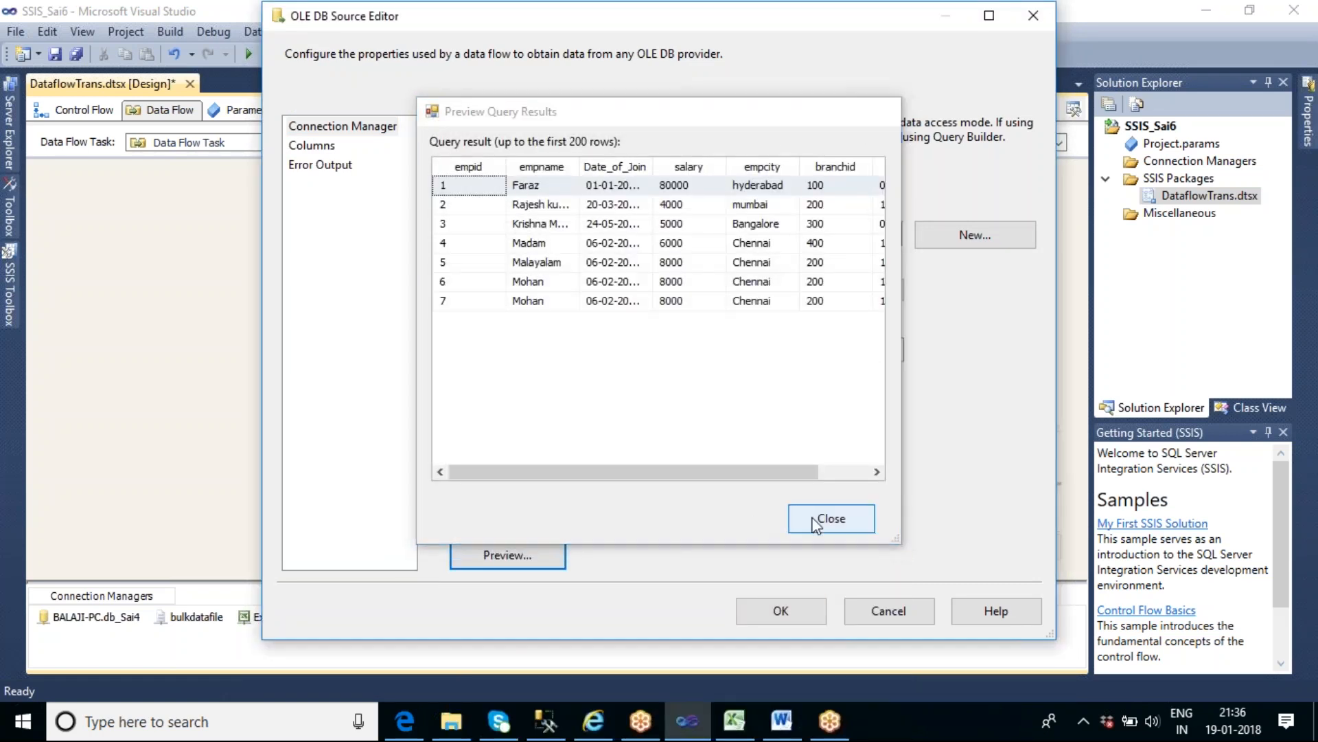
click(796, 519)
click(802, 607)
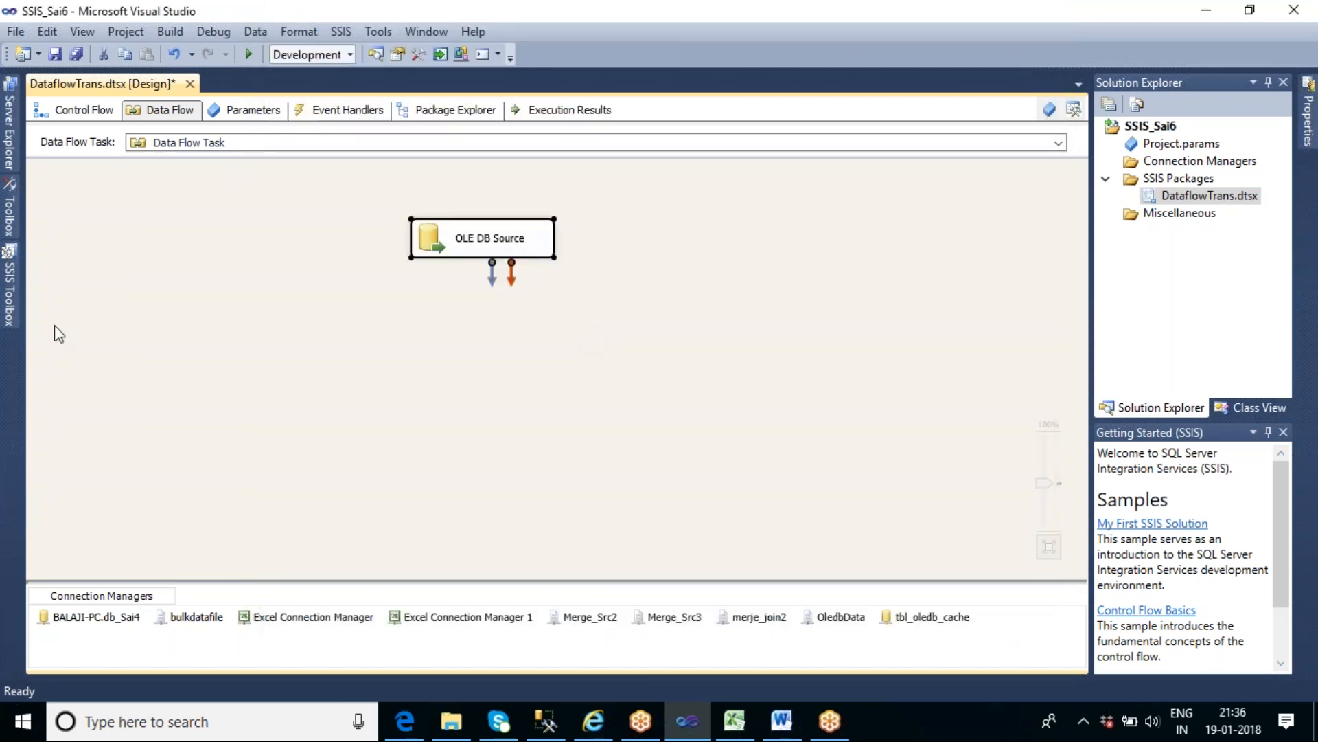
- Add a Slowly Changing Dimension transformation below the OLE DB Source and try to connect the source's data output to it
click(17, 302)
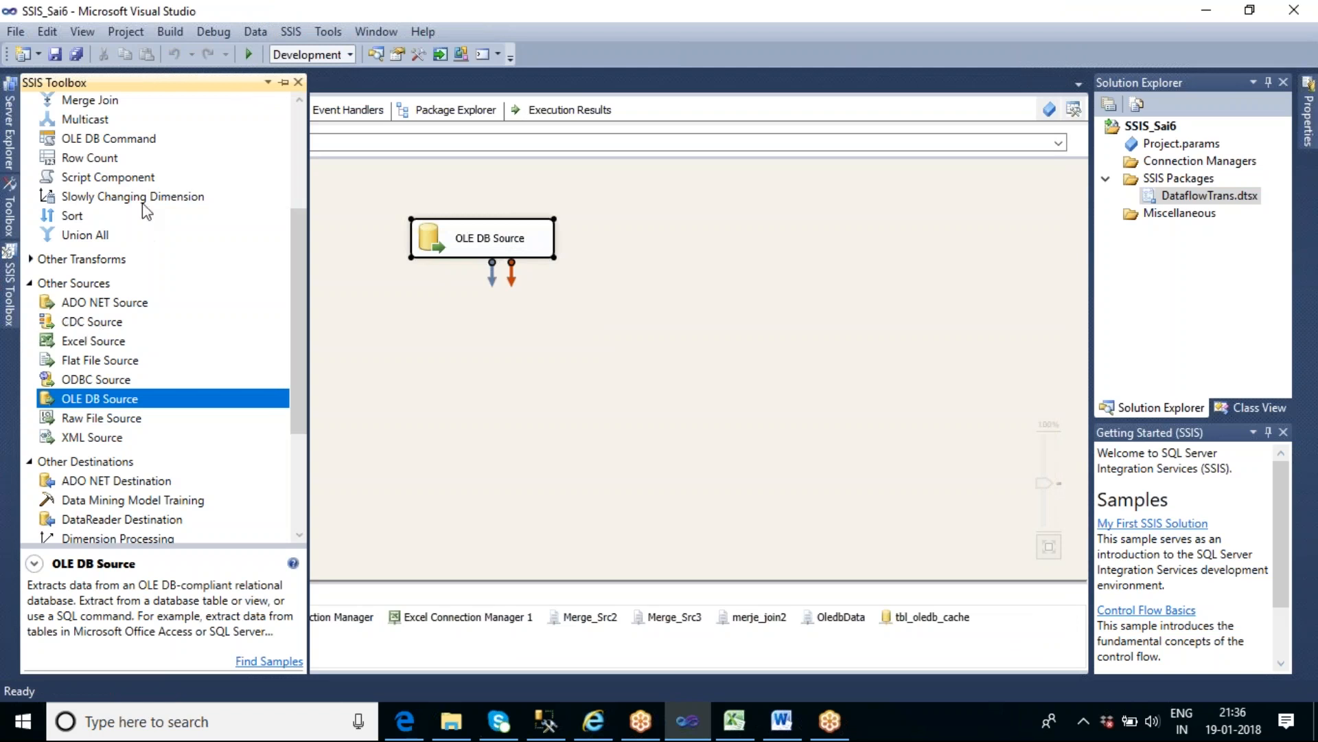
drag(140, 199, 402, 332)
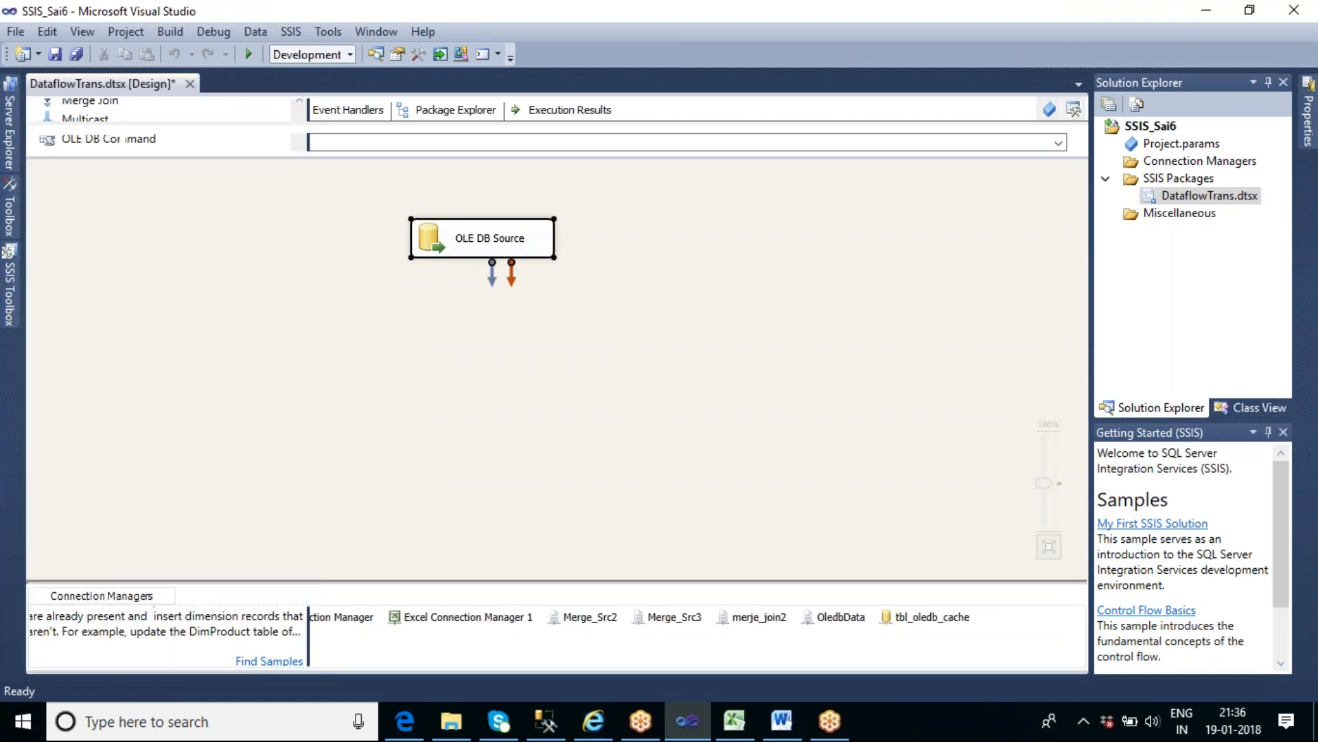
click(471, 253)
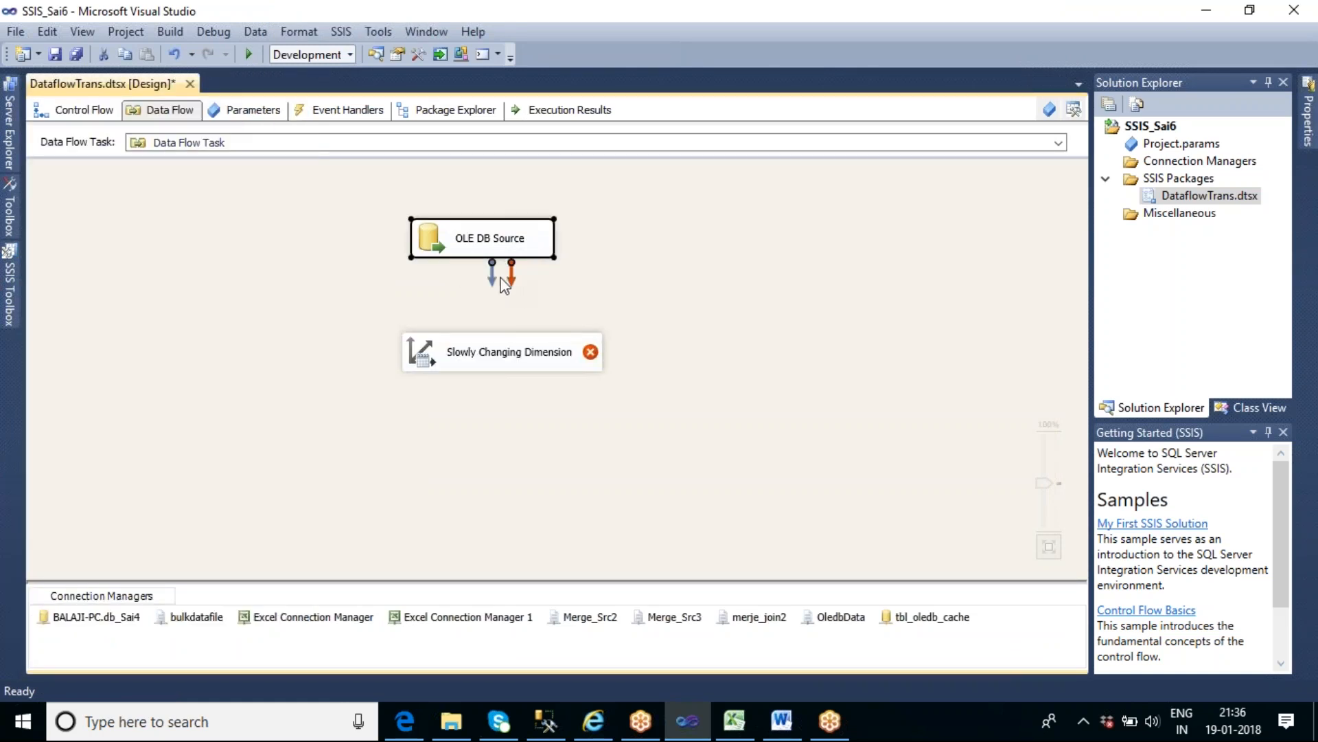
drag(492, 275, 511, 360)
click(704, 334)
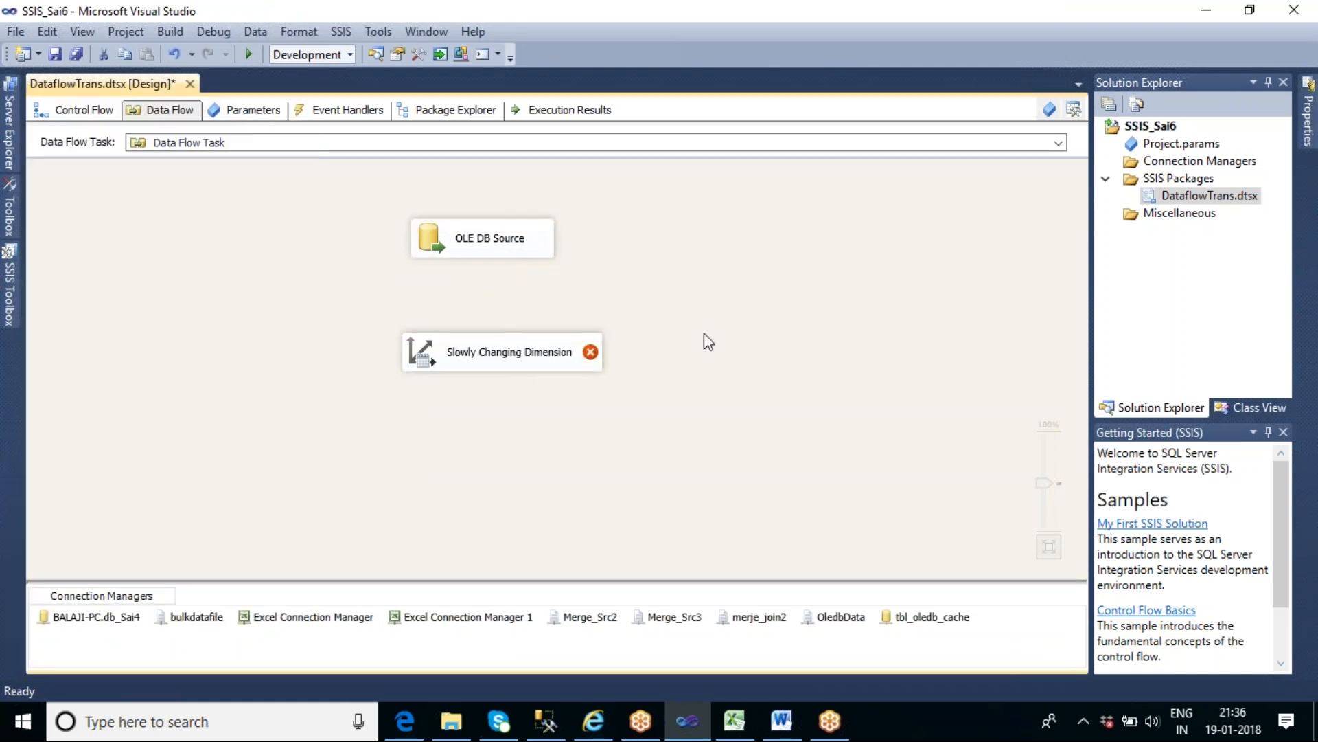
- Open the Slowly Changing Dimension Wizard's table and keys page and try to list the tables of the BALAJI-PC.db_Sai4 connection
click(529, 350)
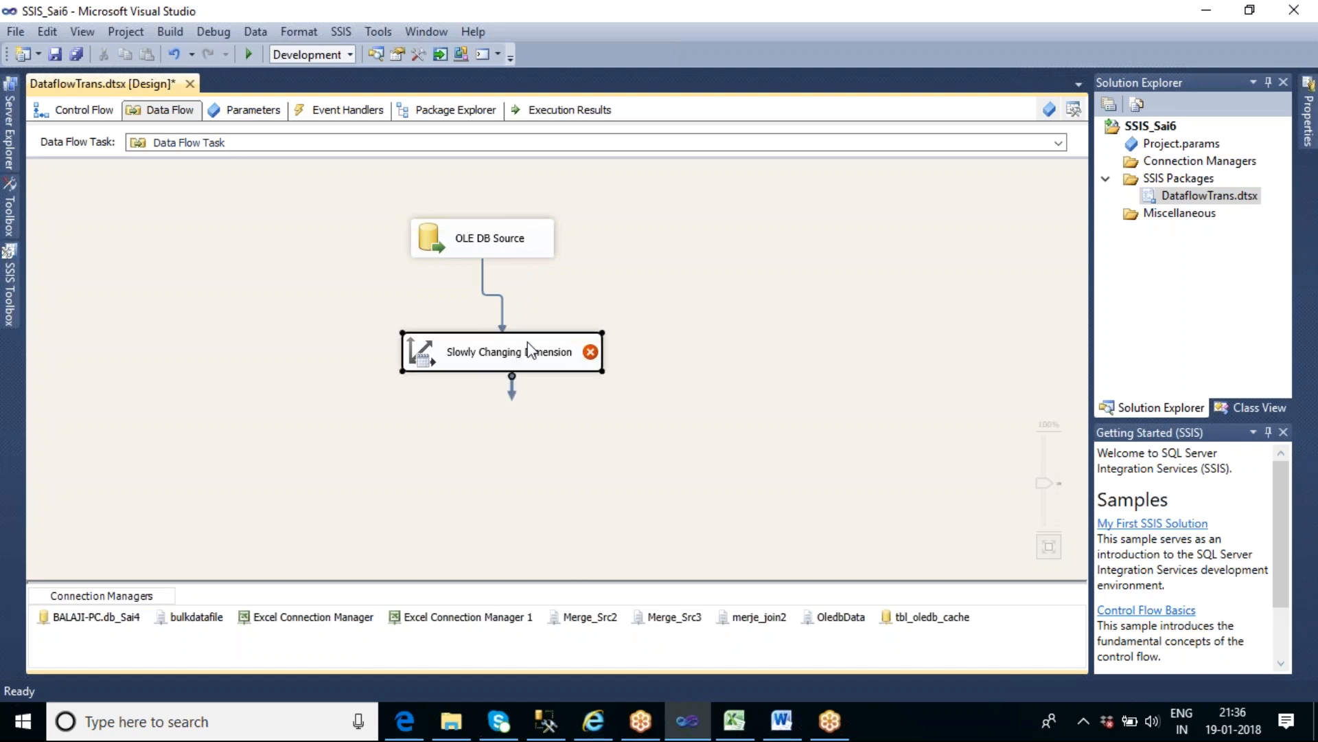
double_click(530, 350)
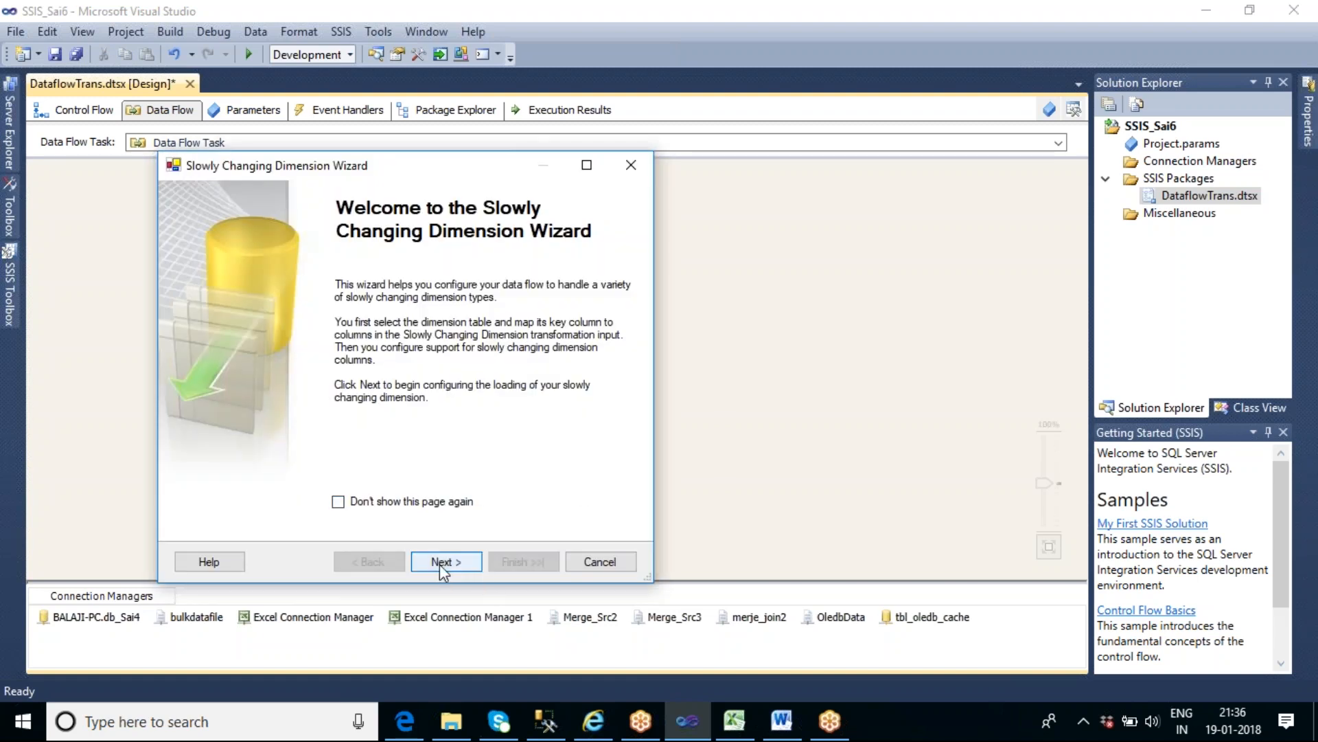
click(439, 562)
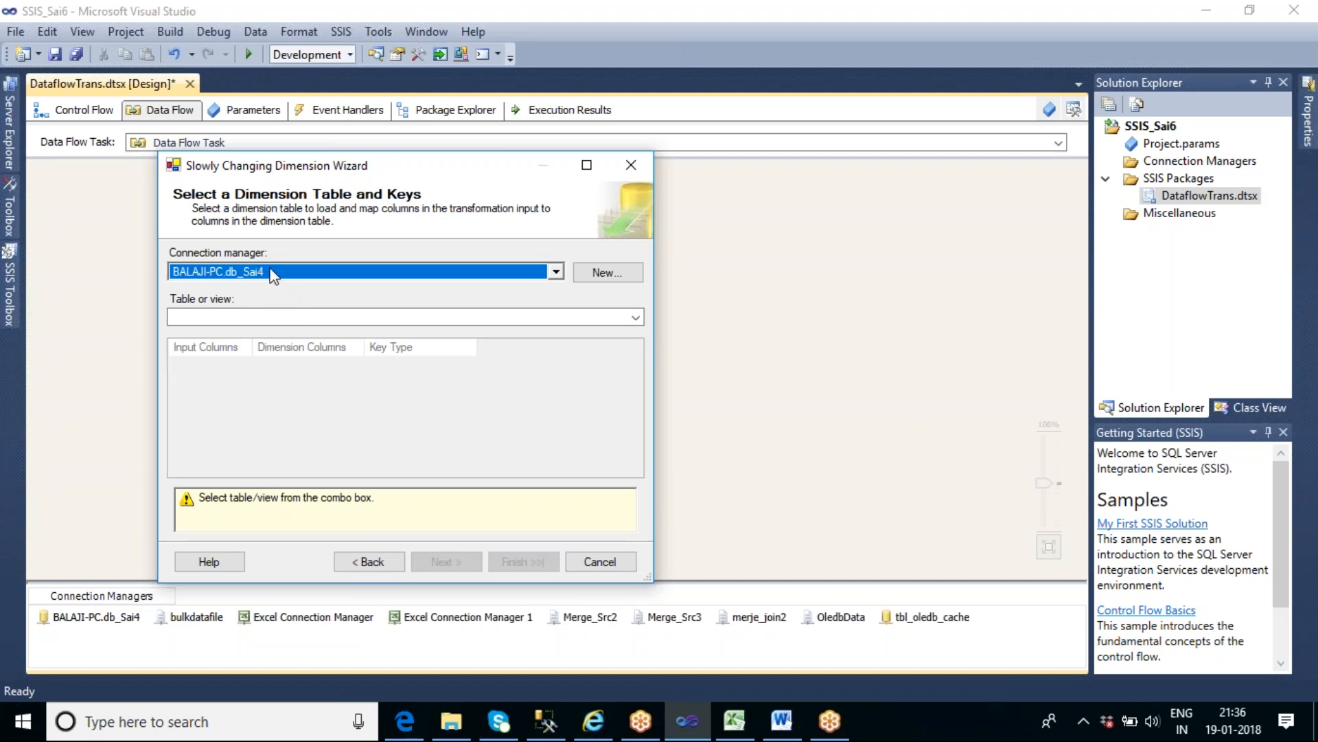
drag(396, 173, 376, 45)
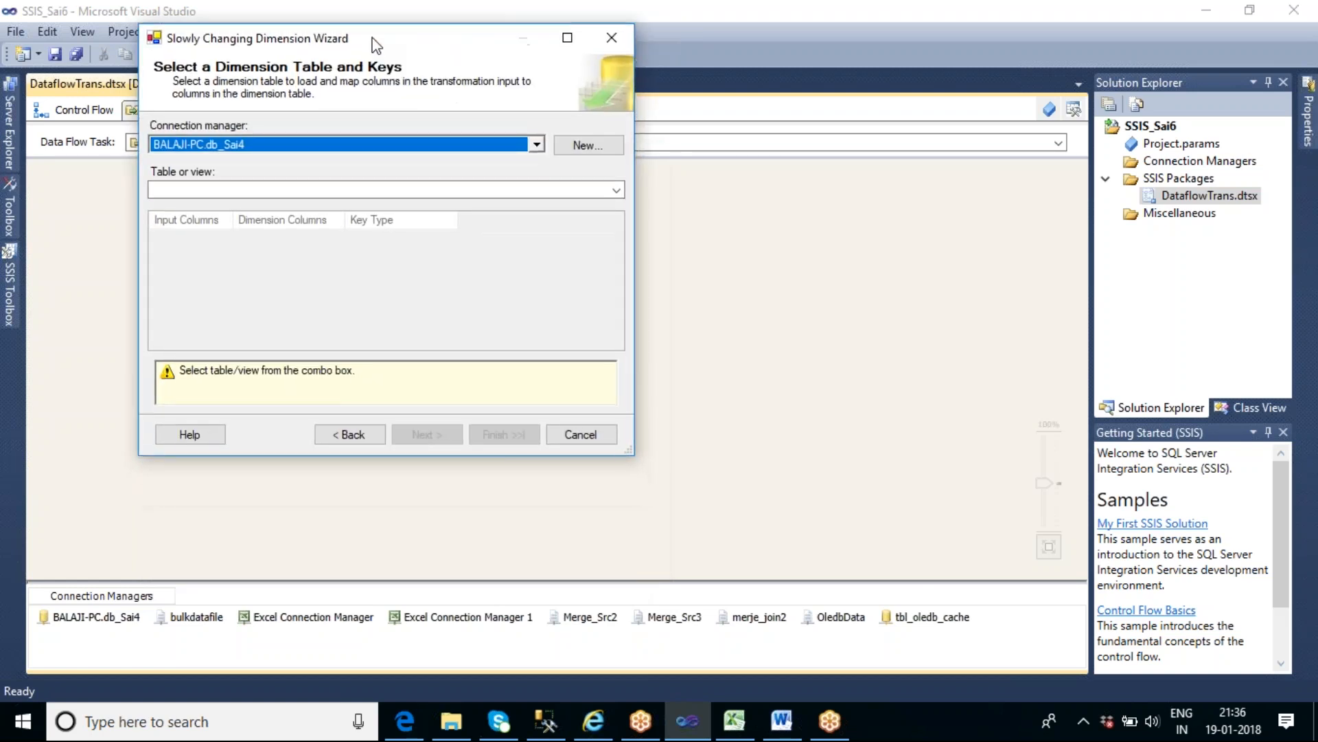
click(616, 191)
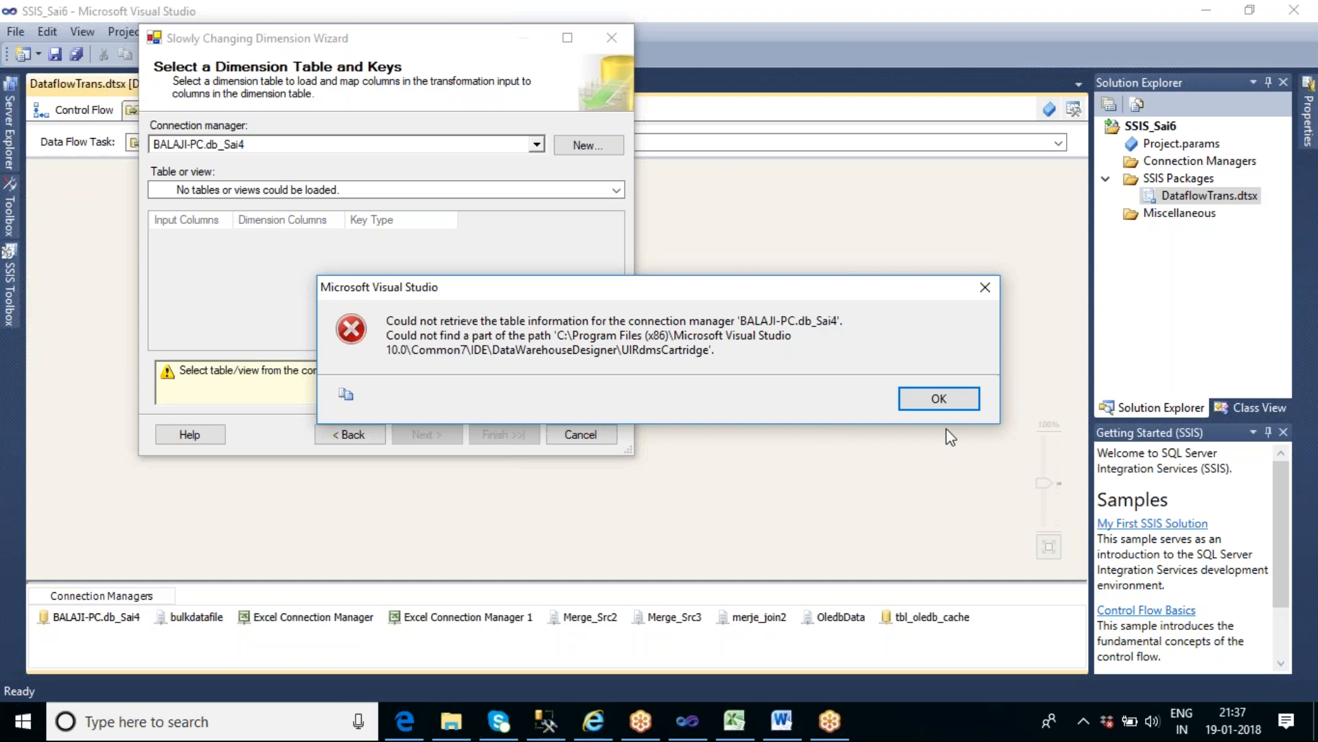
click(940, 400)
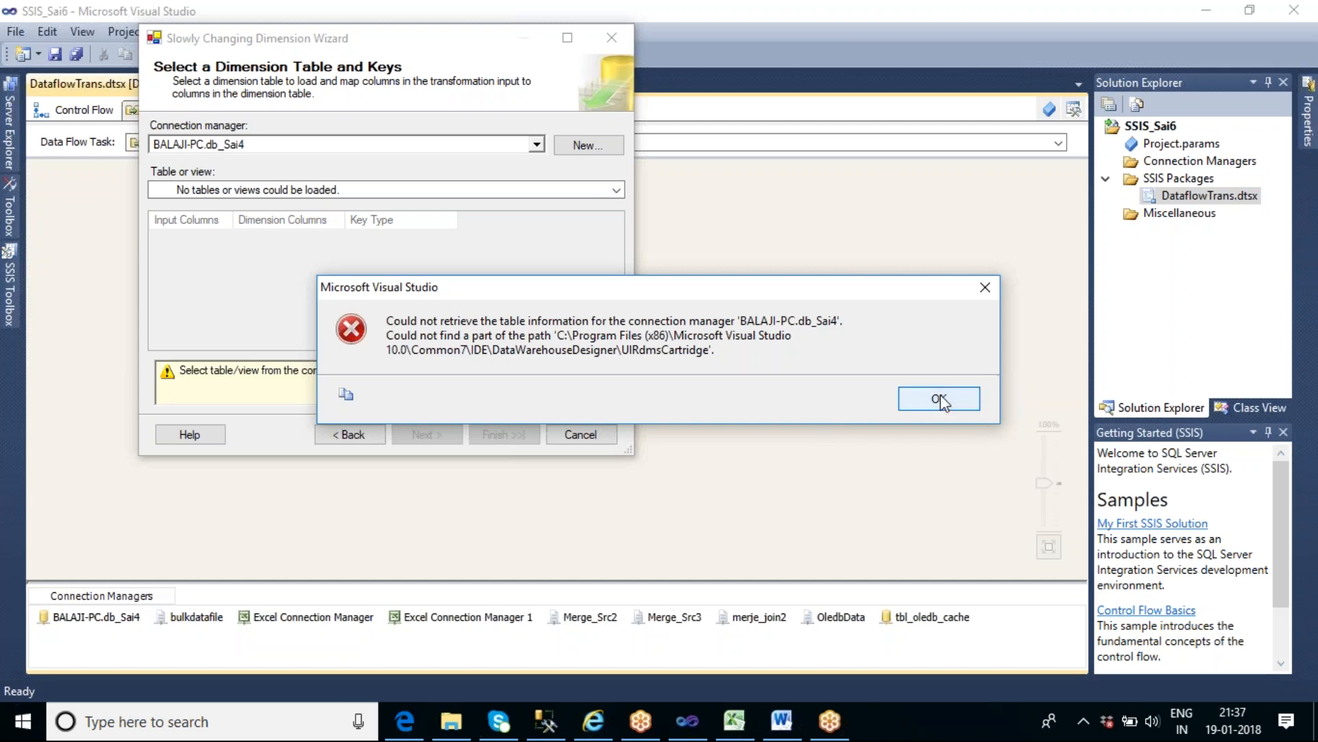
- Start creating a new connection manager from the wizard and dismiss the McAfee notice
click(580, 148)
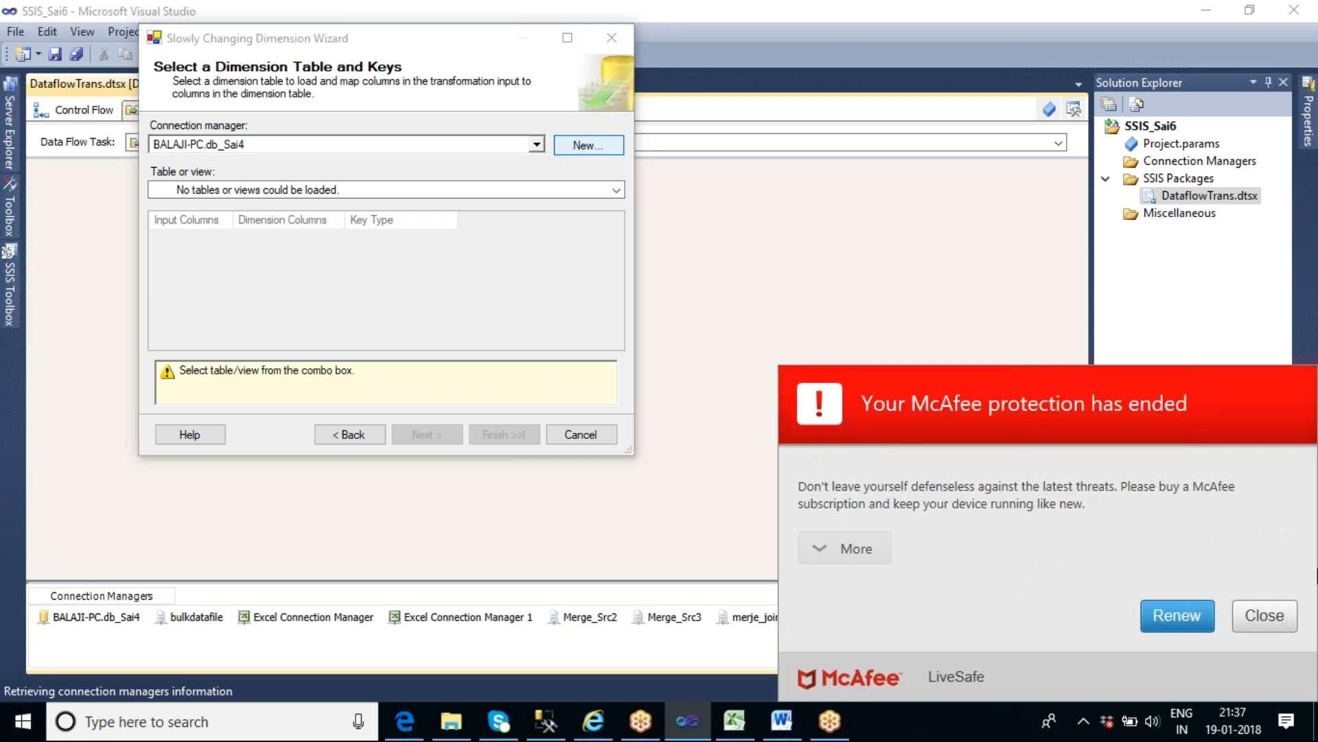
click(1270, 620)
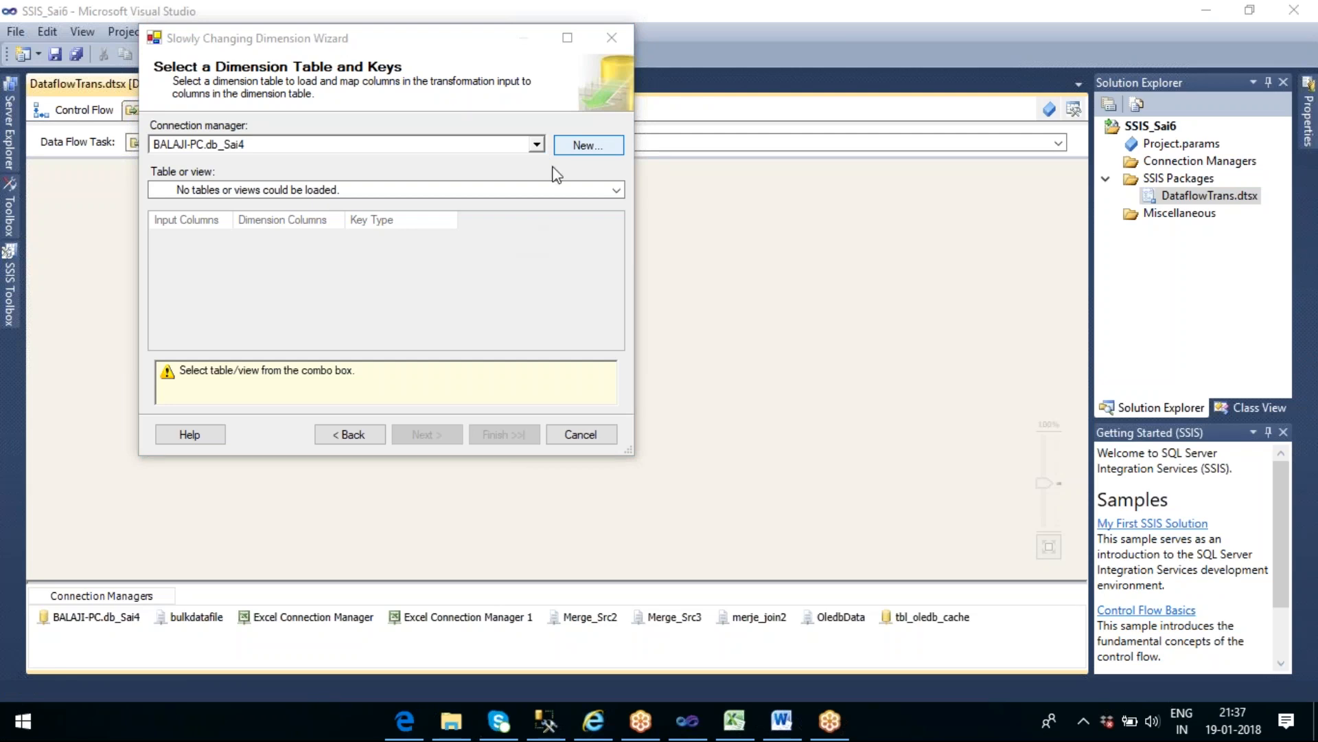
- Search Windows for "ser"
click(23, 724)
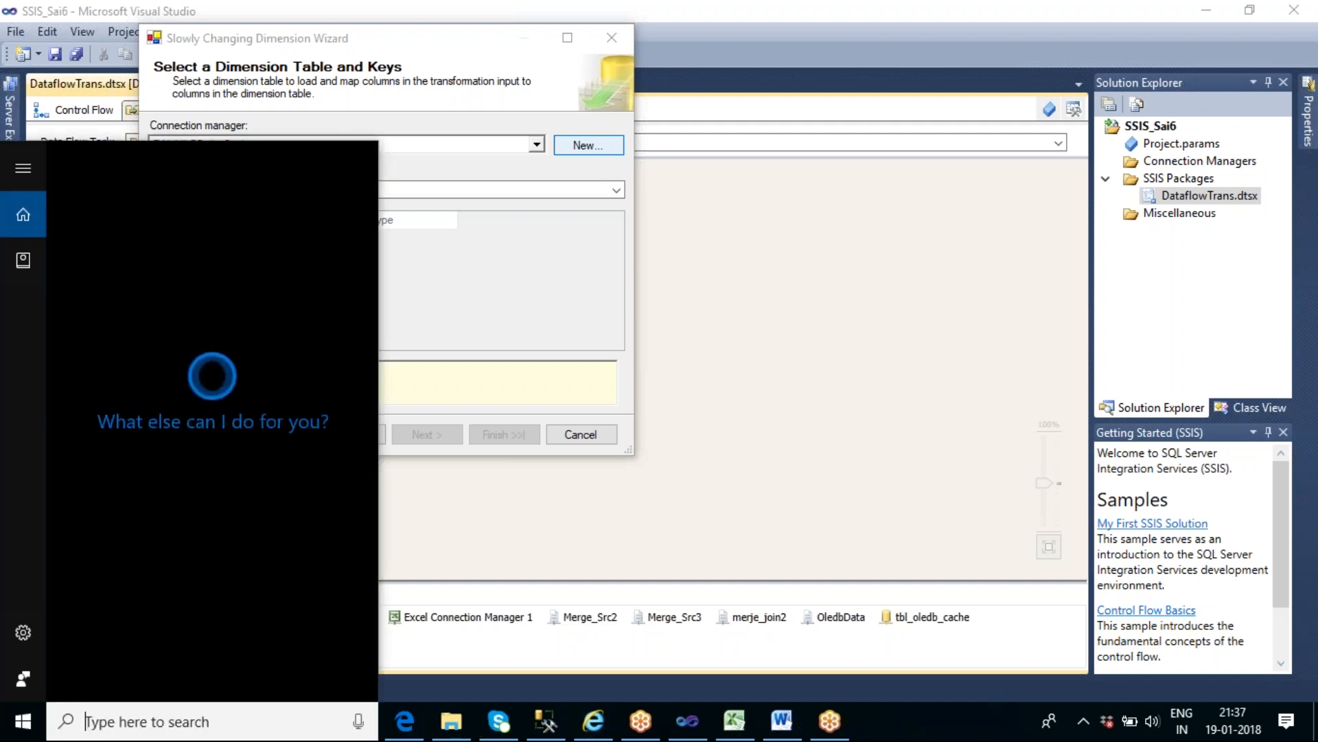
text(se)
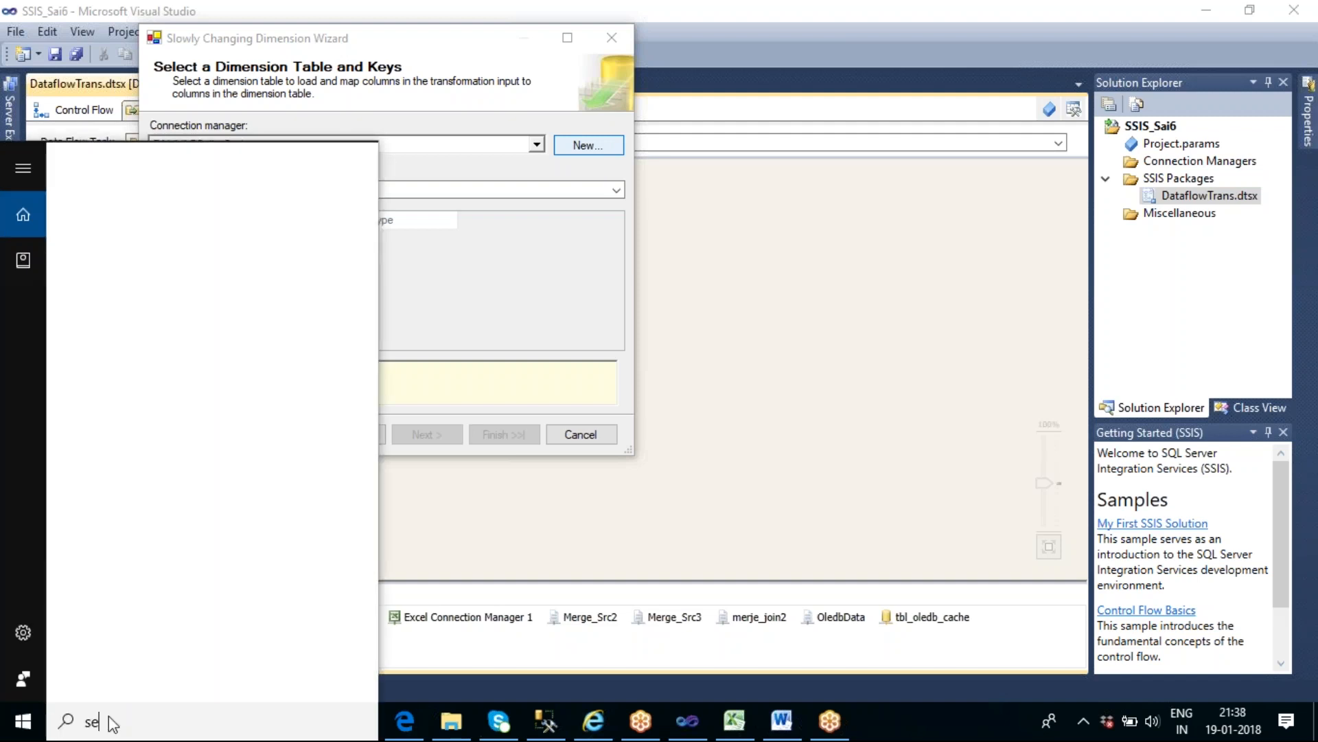
text(r)
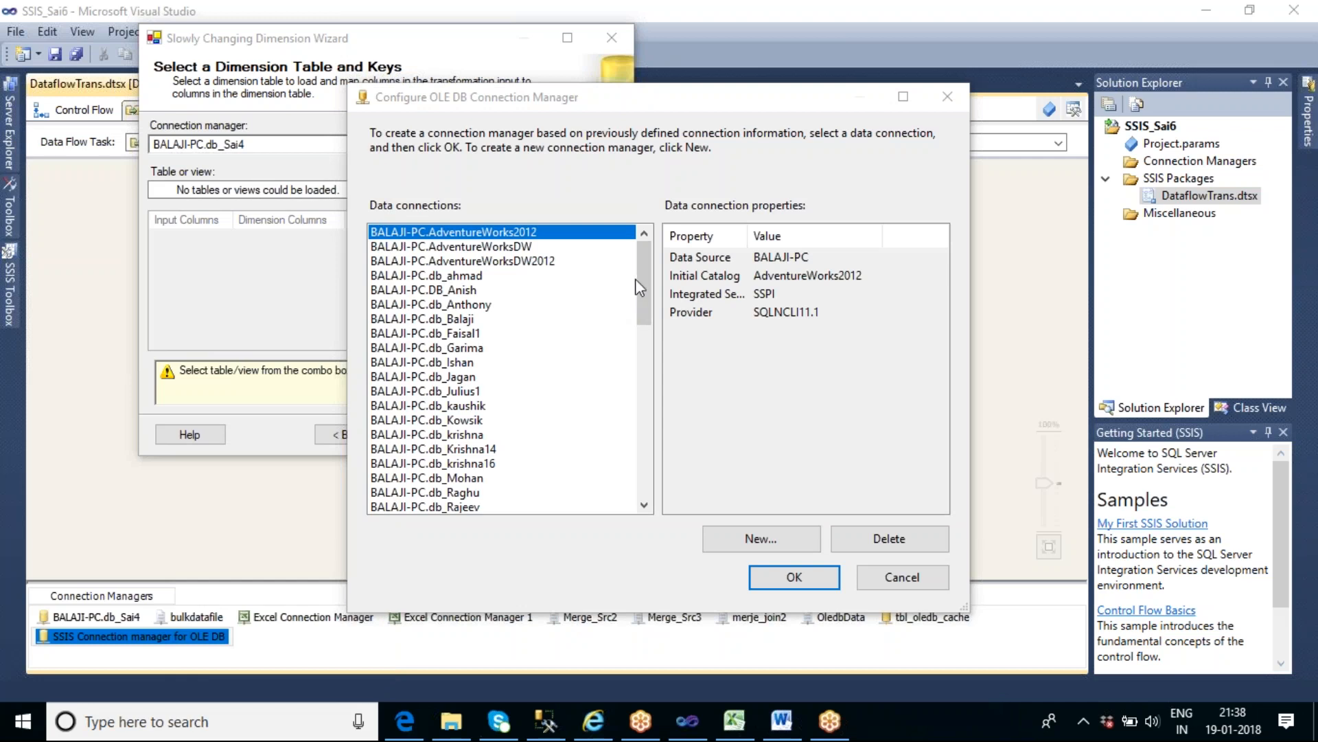
- Add a new OLE DB data connection and set its server name to BALAJI-PC
click(775, 541)
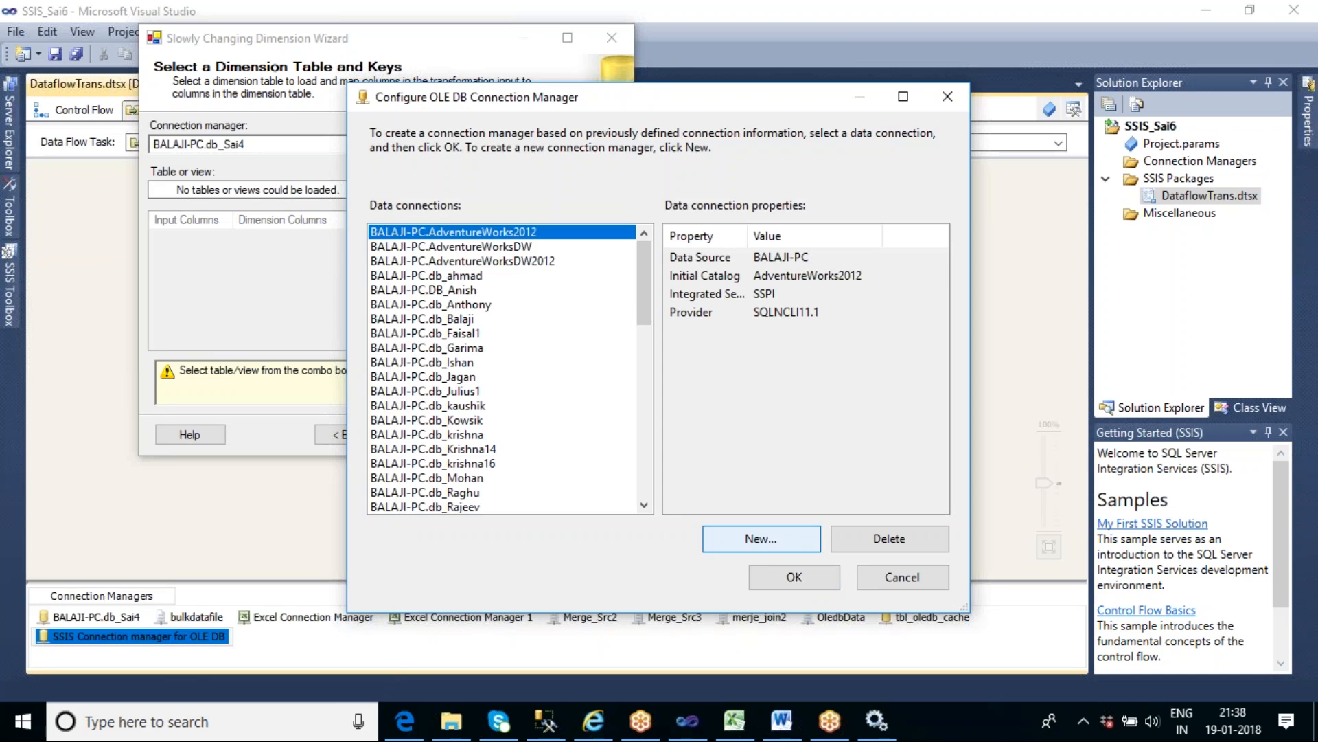
click(761, 539)
click(742, 174)
text(B)
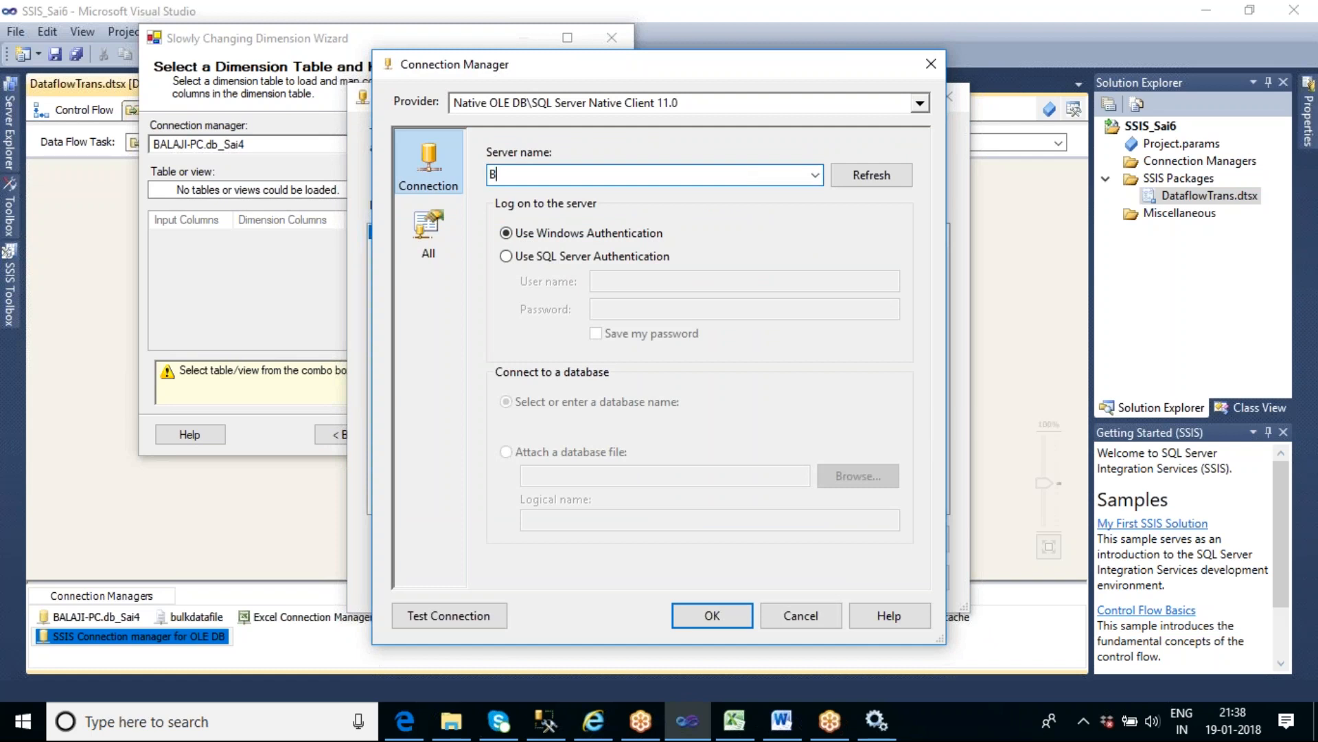
text(ALAJI-PC)
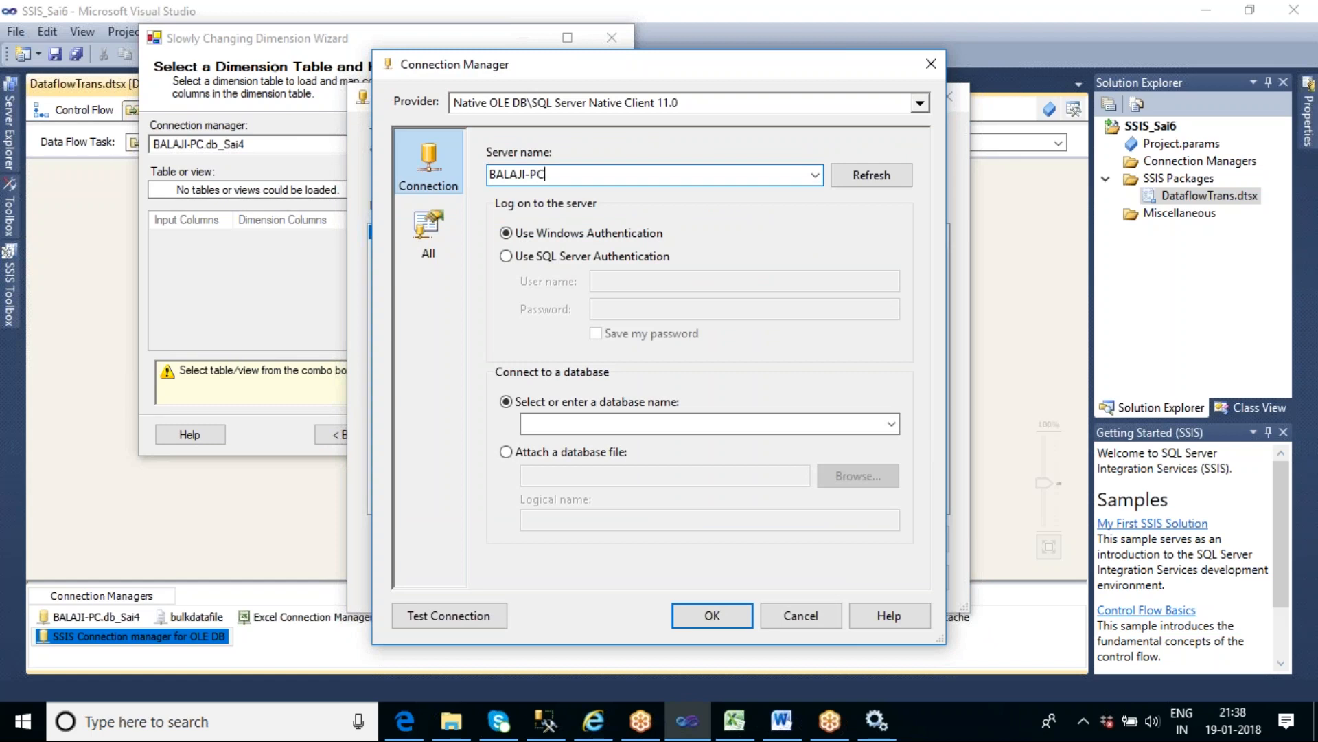
- Select the db_Sai4 database for the new connection, test it, and accept it as the wizard's connection manager
click(575, 424)
click(892, 424)
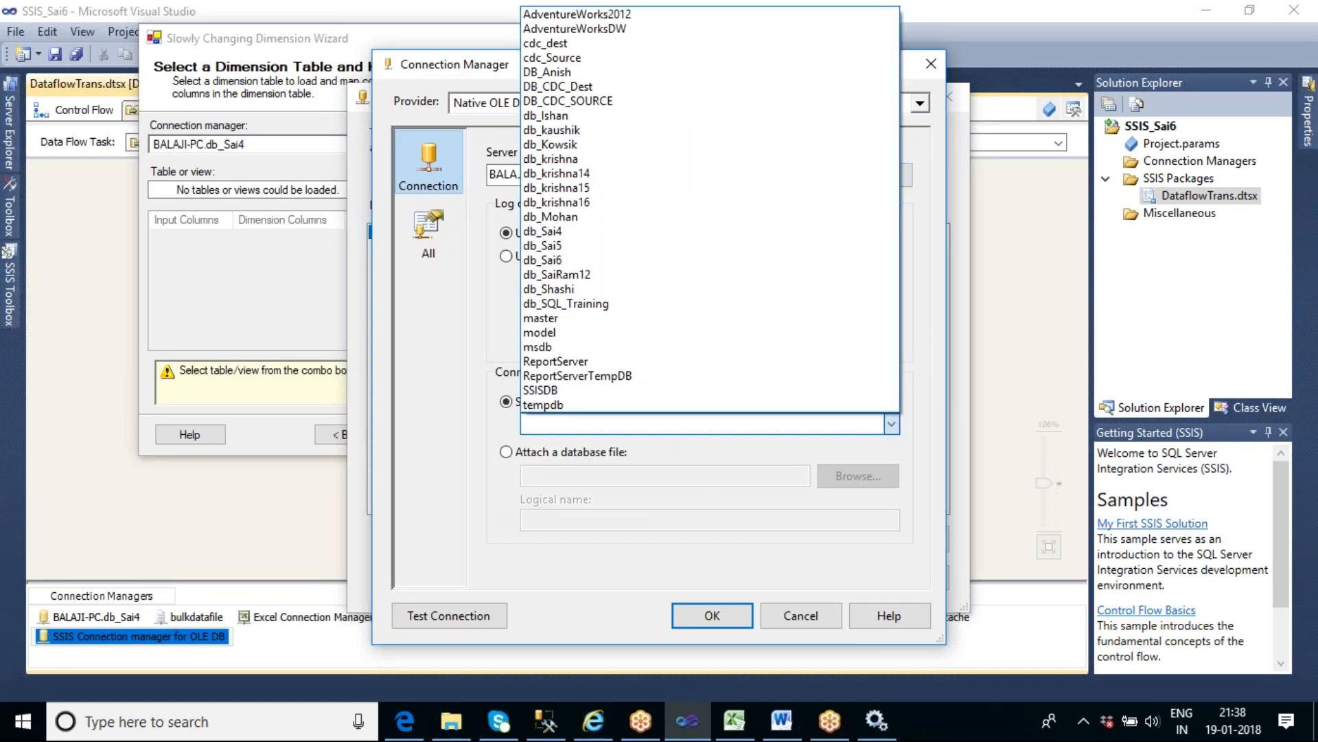
click(695, 231)
click(450, 616)
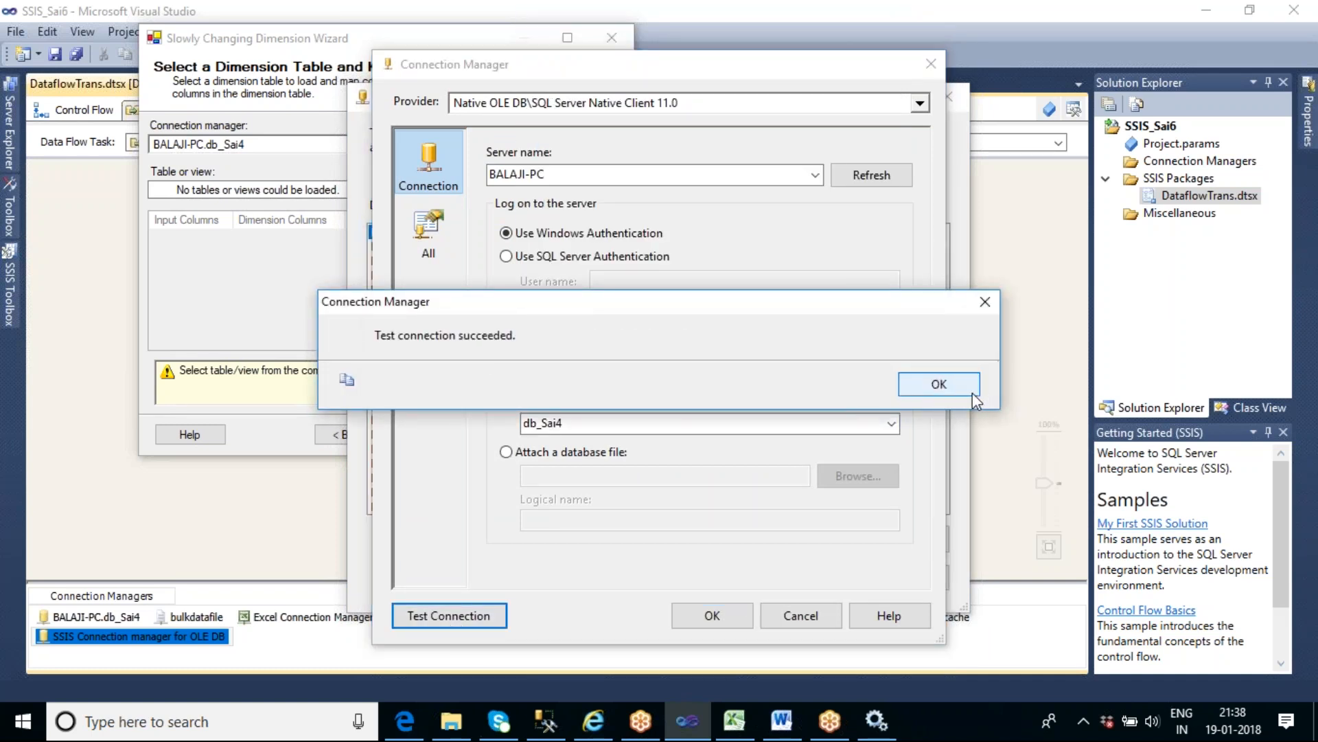
click(973, 393)
click(714, 616)
click(775, 574)
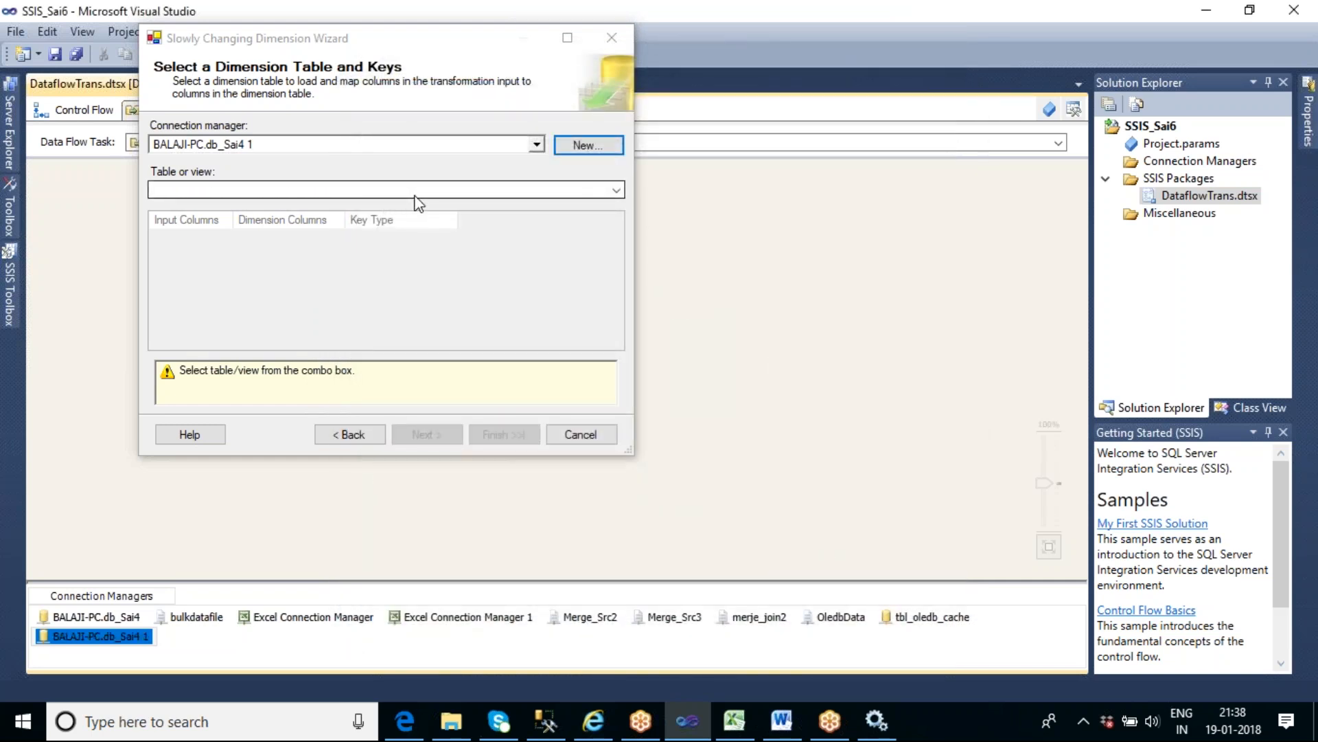
- Choose [dbo].[tbl_scd_master_history] as the dimension table
click(615, 193)
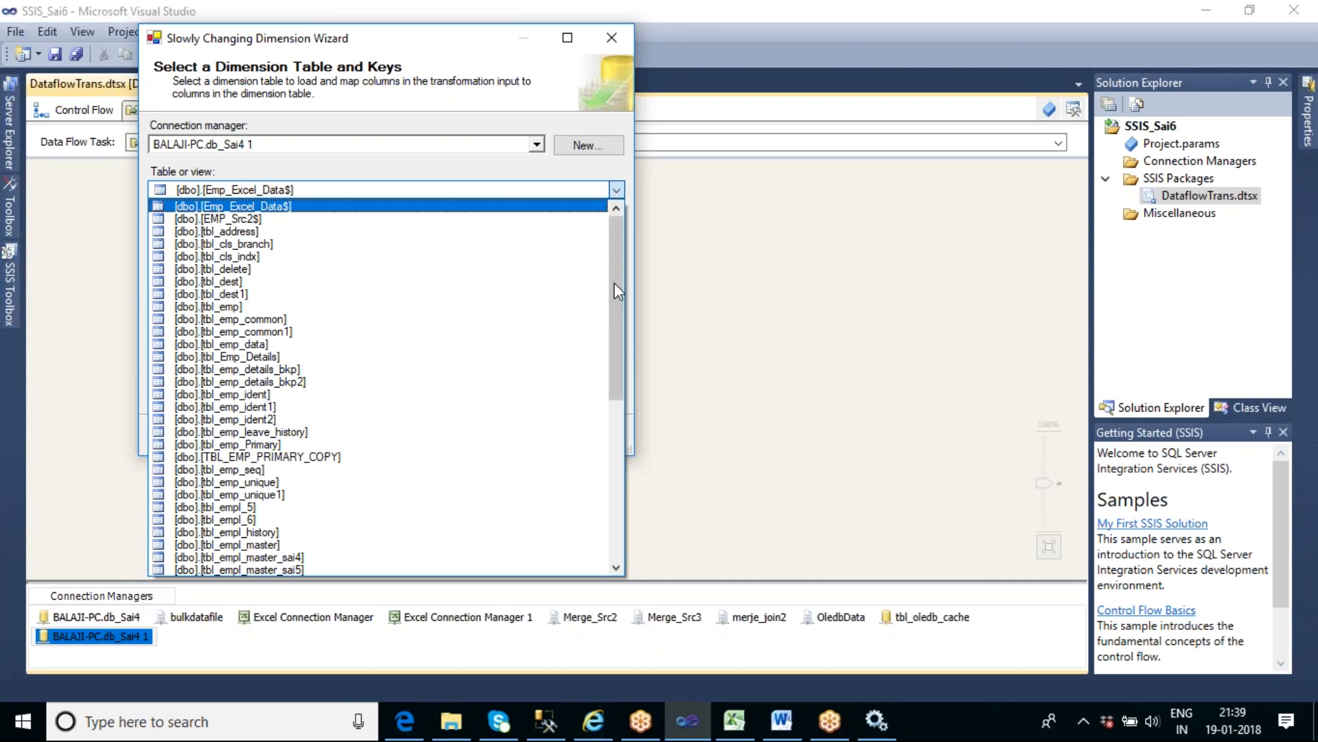
scroll(614, 339, down, 3)
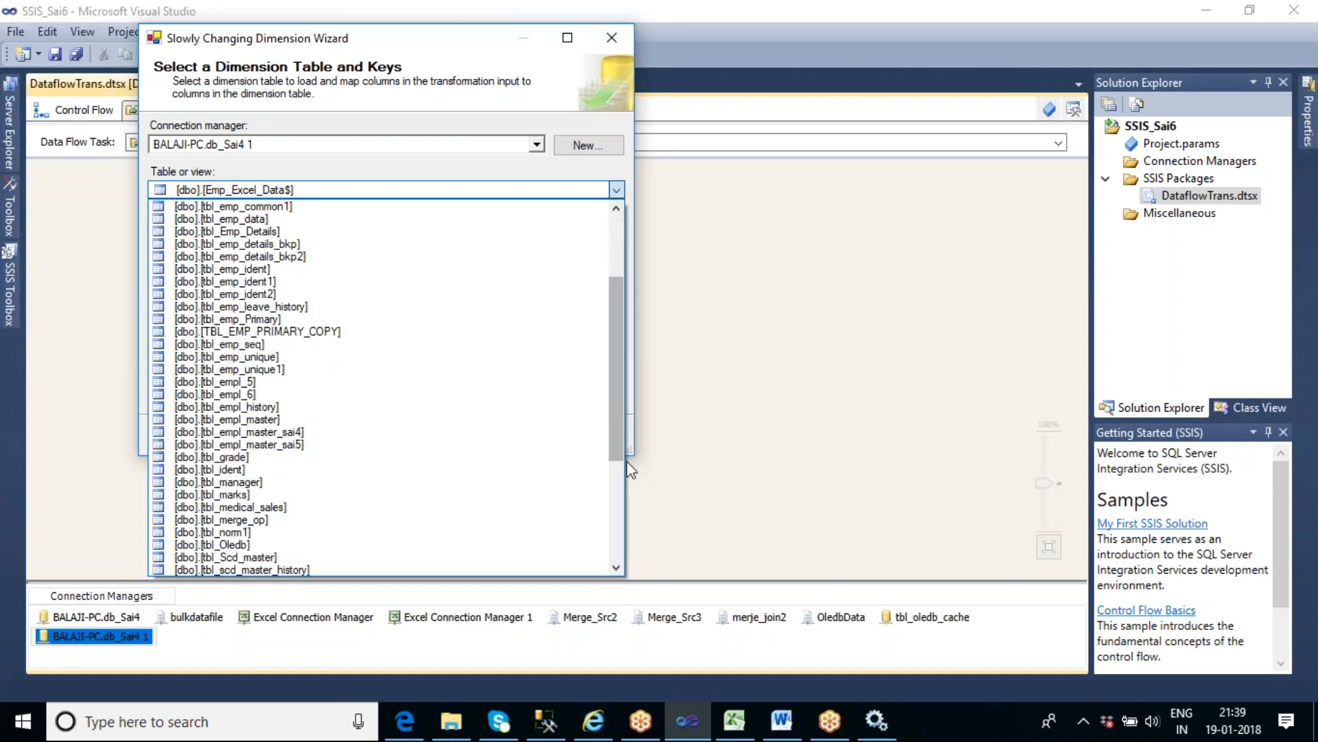
click(244, 569)
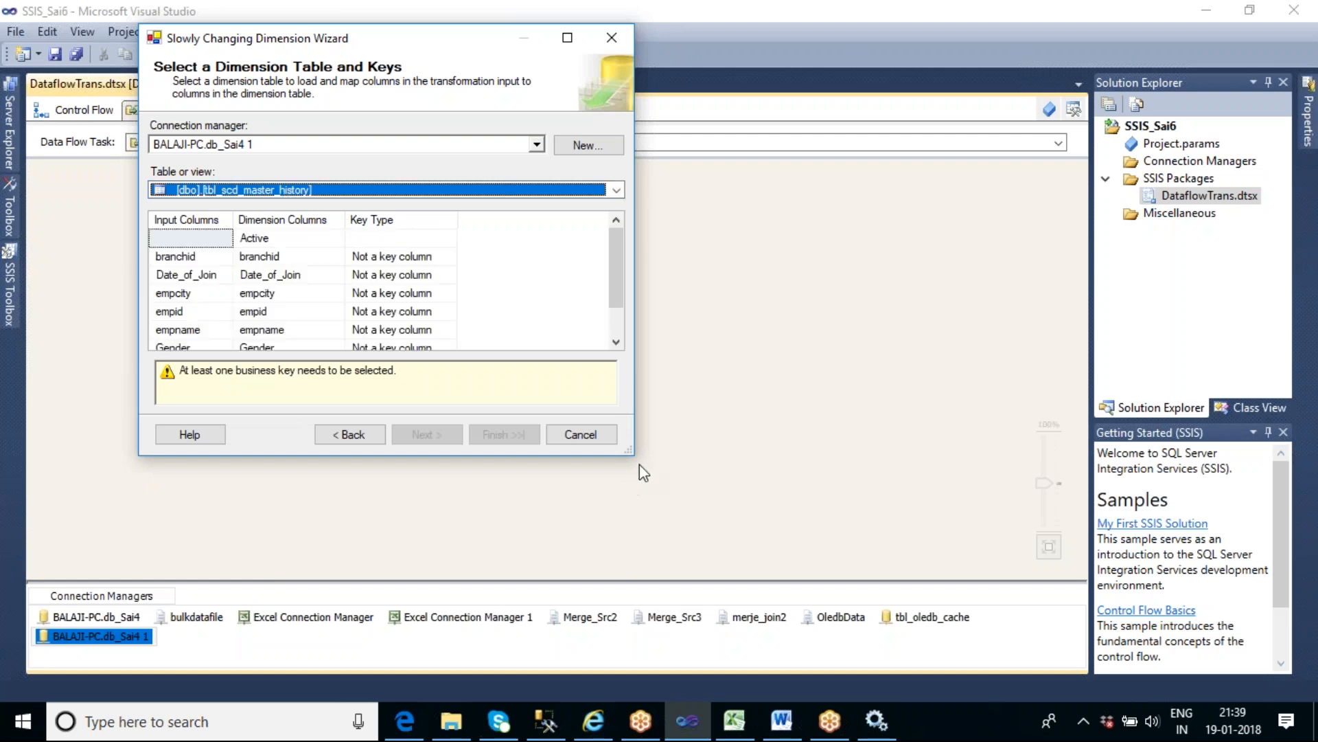
- Set the key type of empid to Business key and continue to the Slowly Changing Dimension Columns page
drag(630, 454, 713, 562)
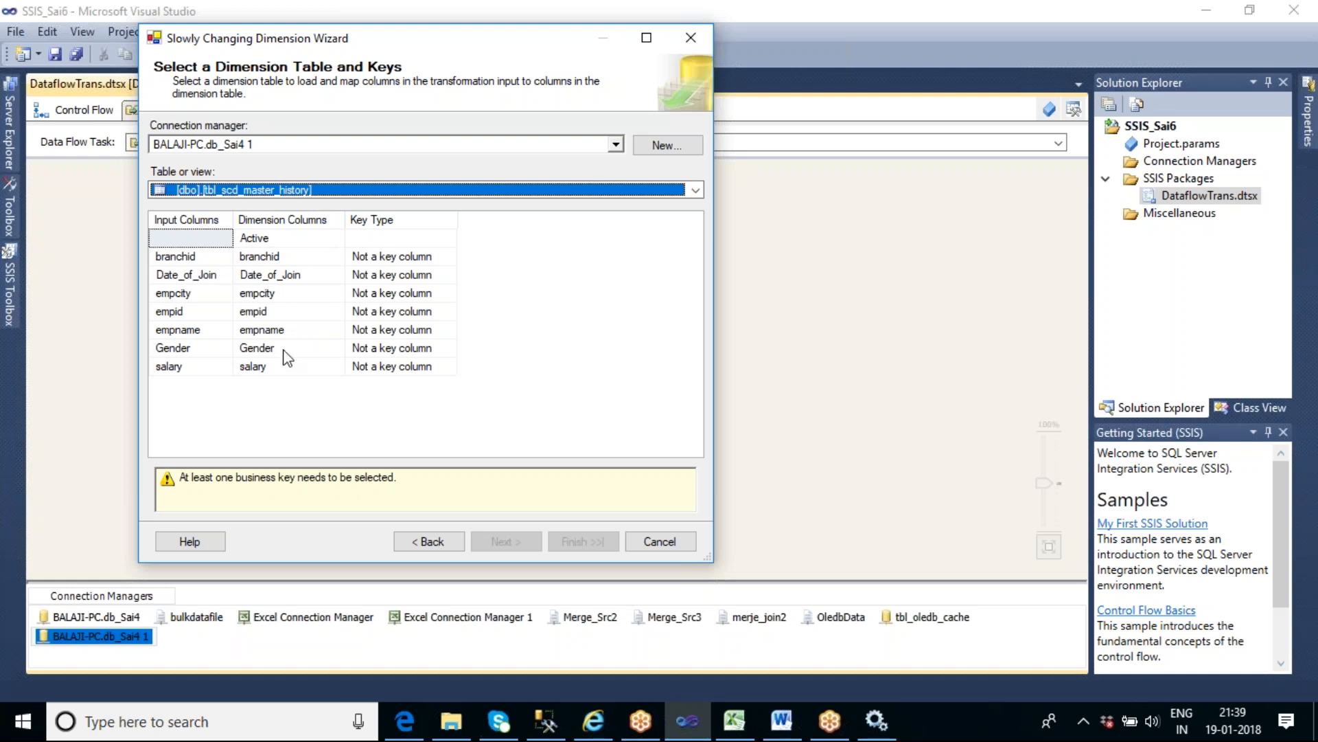
click(385, 313)
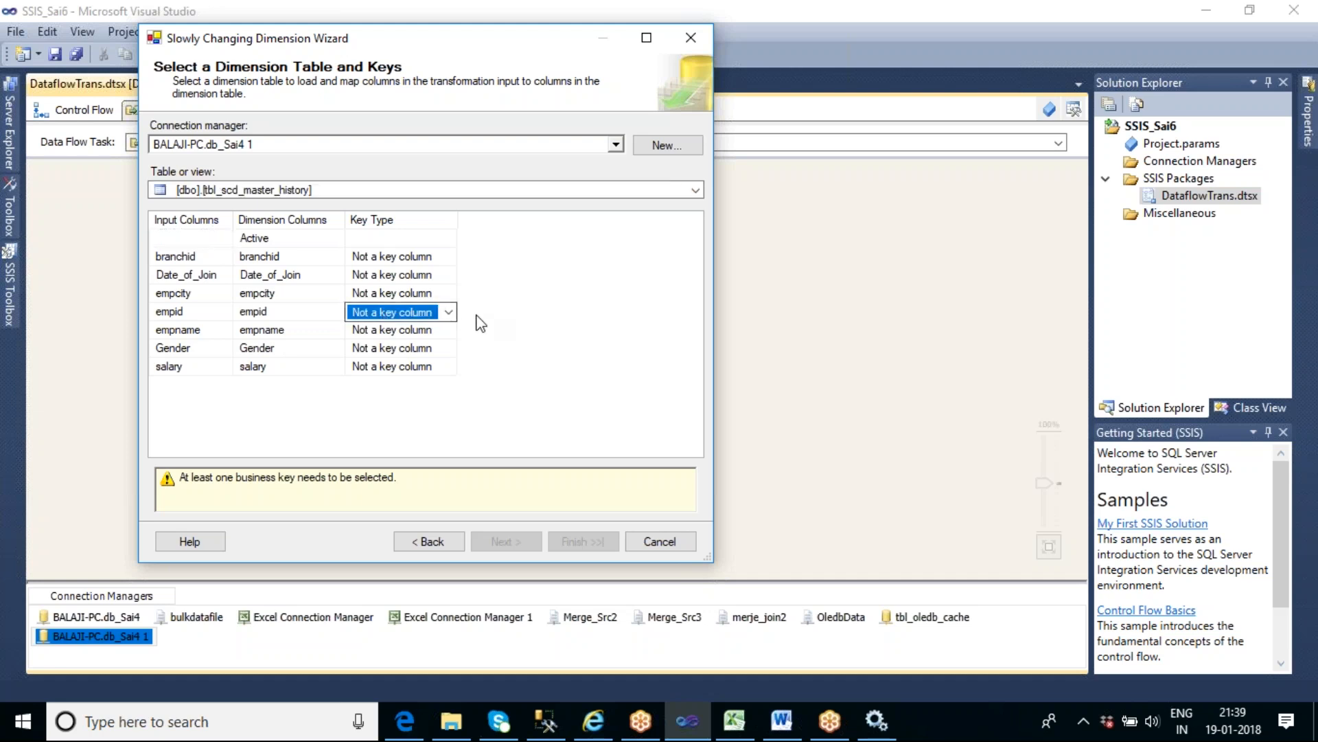
click(448, 312)
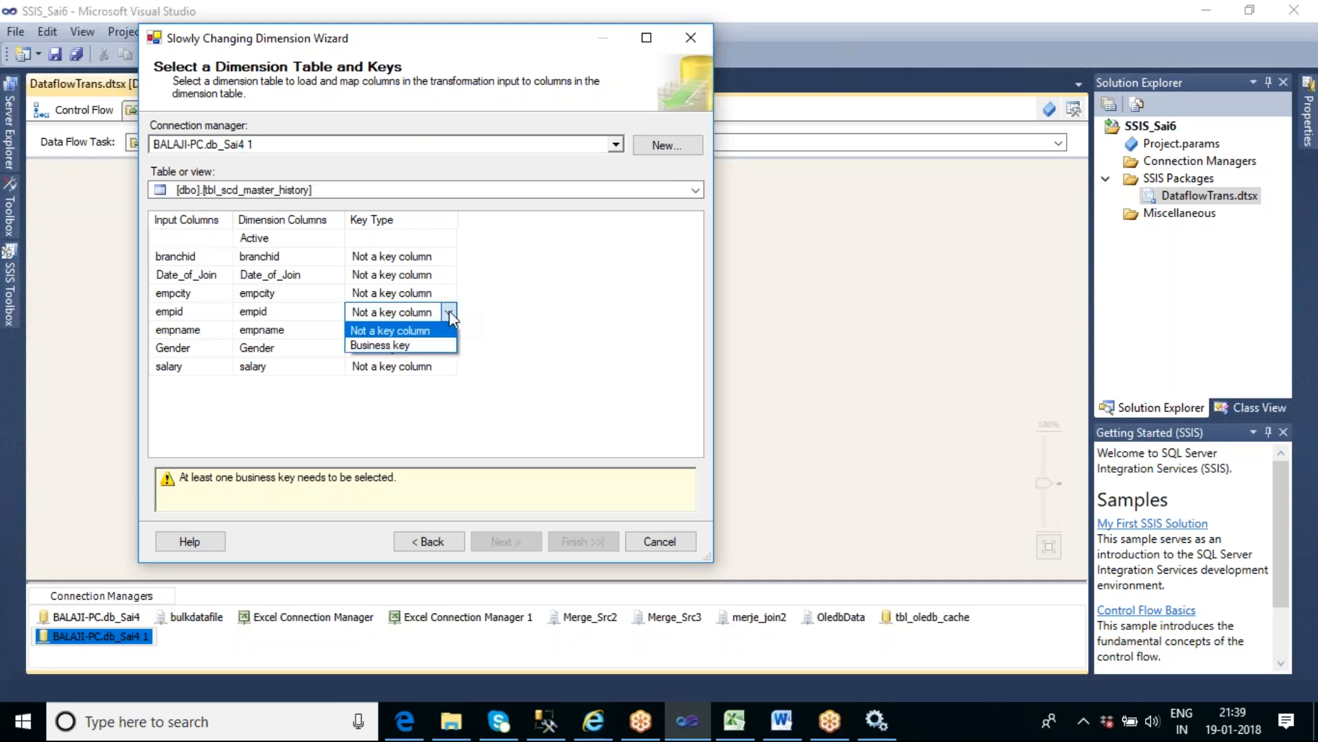
click(413, 346)
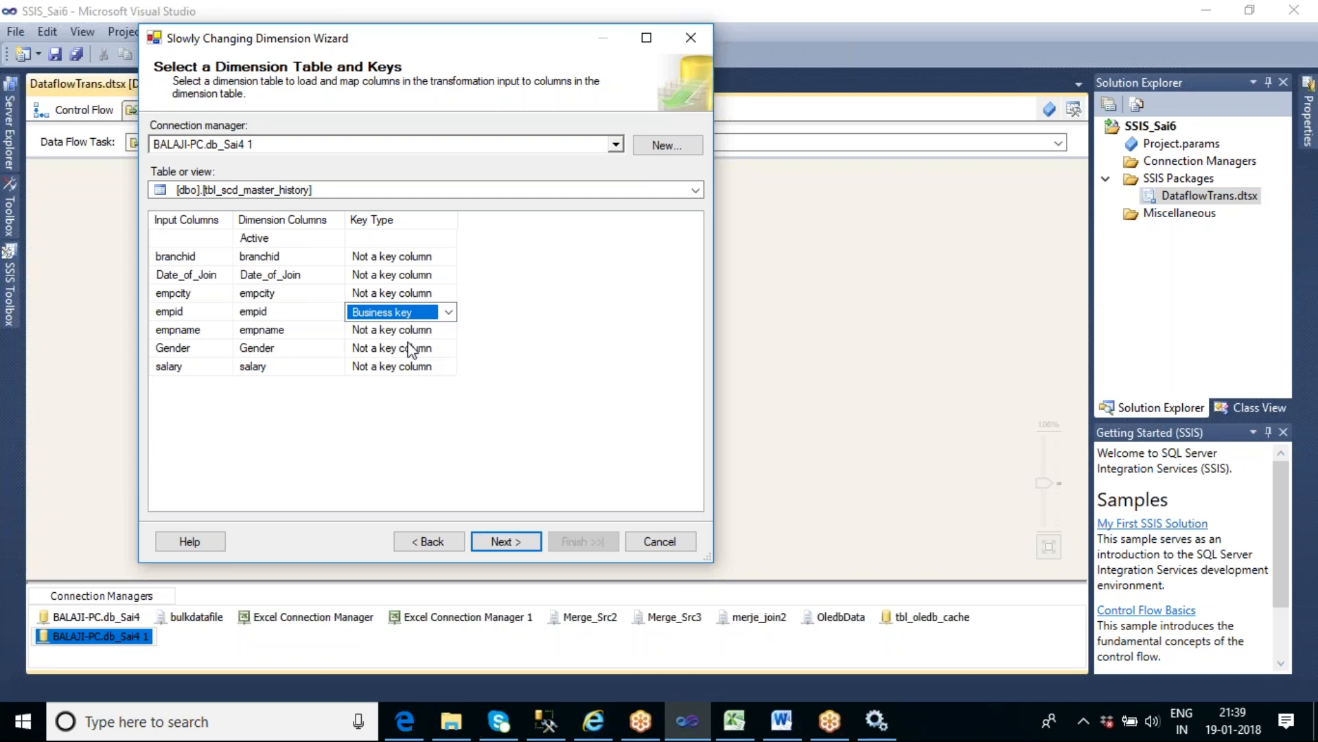
click(504, 542)
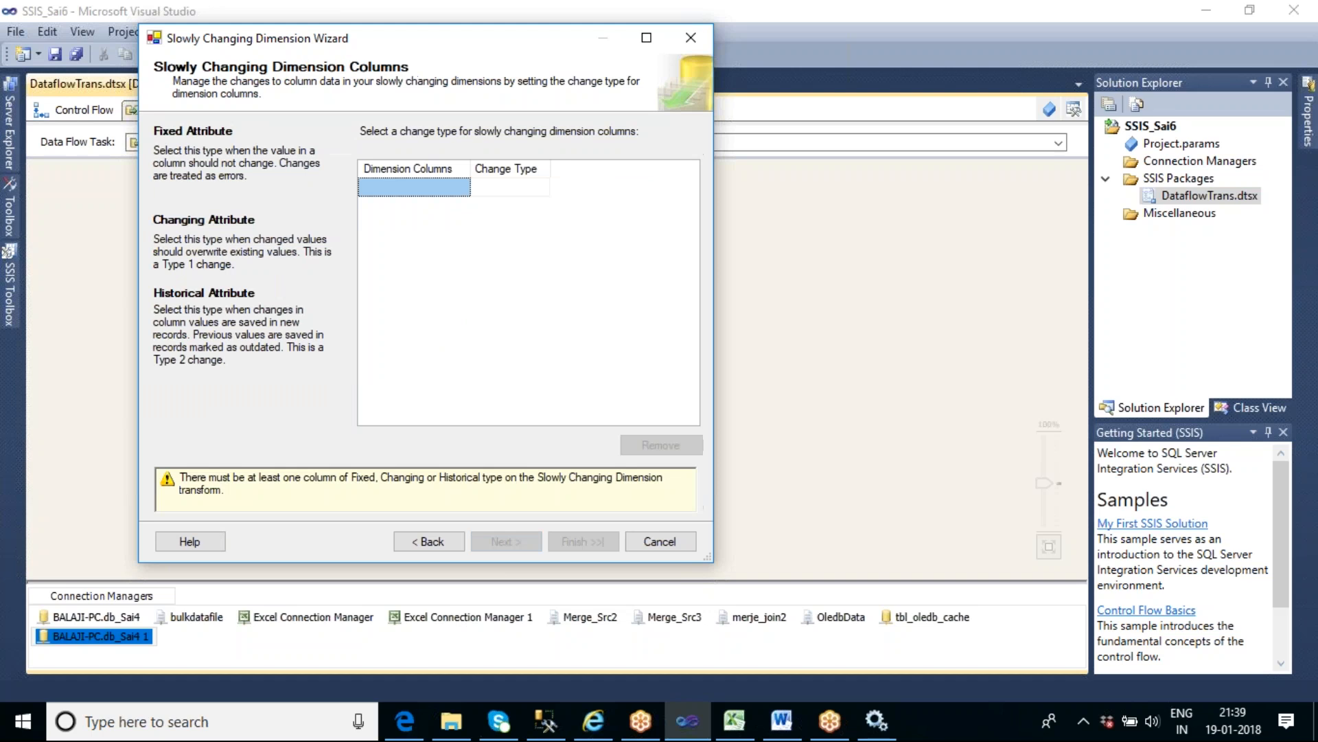
- Add branchid, Date_of_Join, empcity, empname, Gender and salary as dimension columns with the Fixed attribute change type
click(462, 188)
click(461, 206)
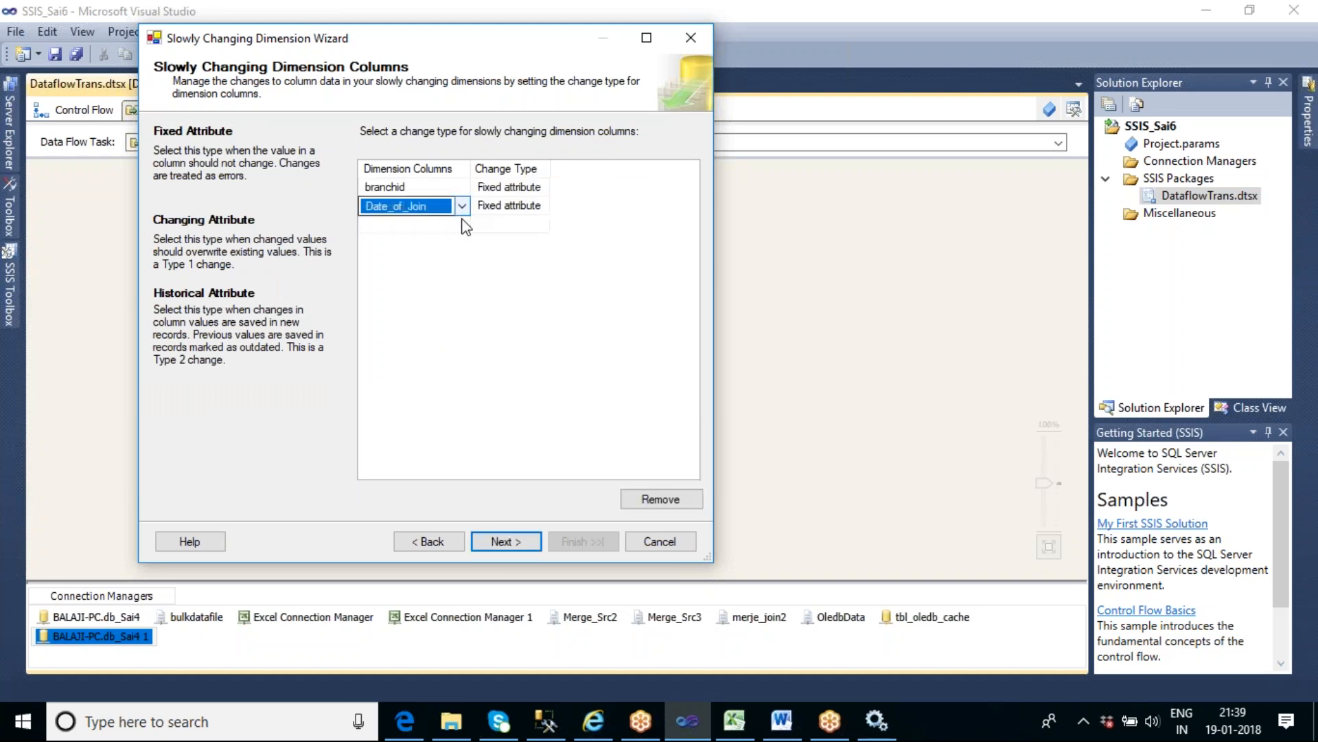
click(461, 224)
click(462, 242)
click(461, 260)
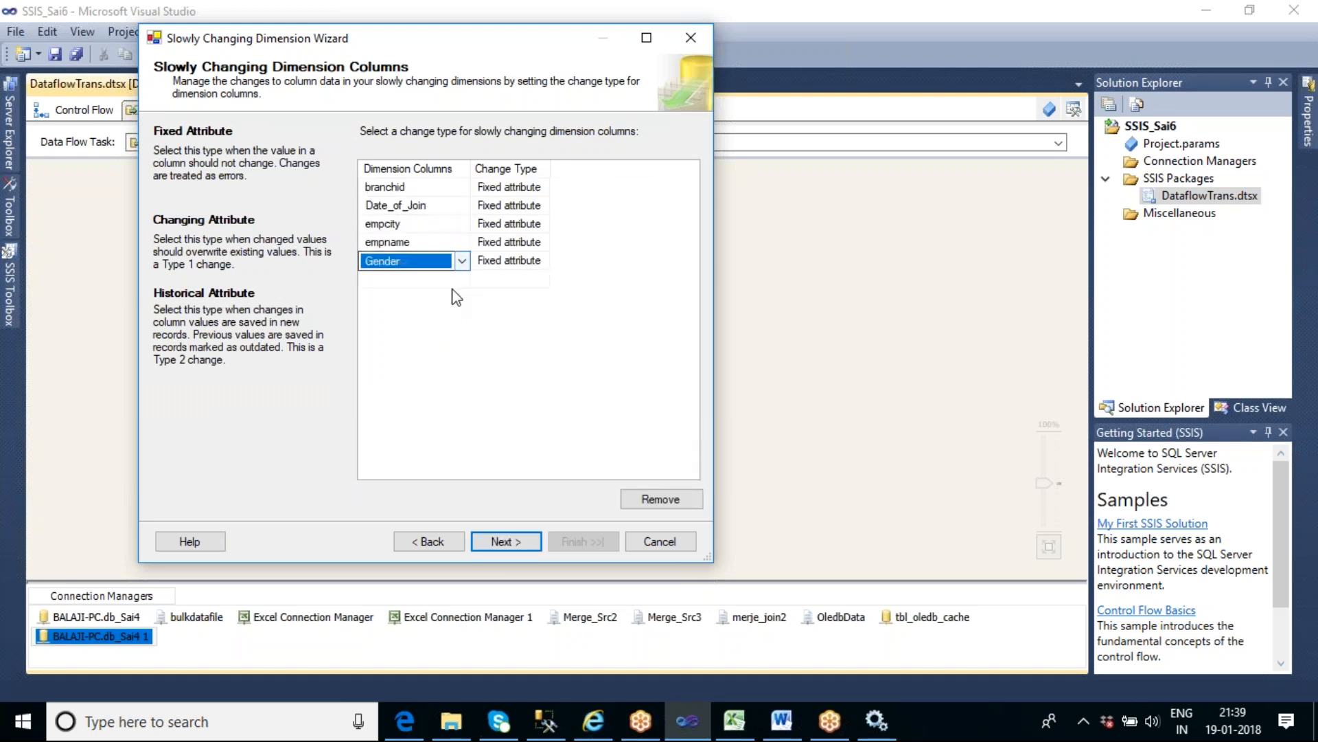
click(445, 282)
click(440, 300)
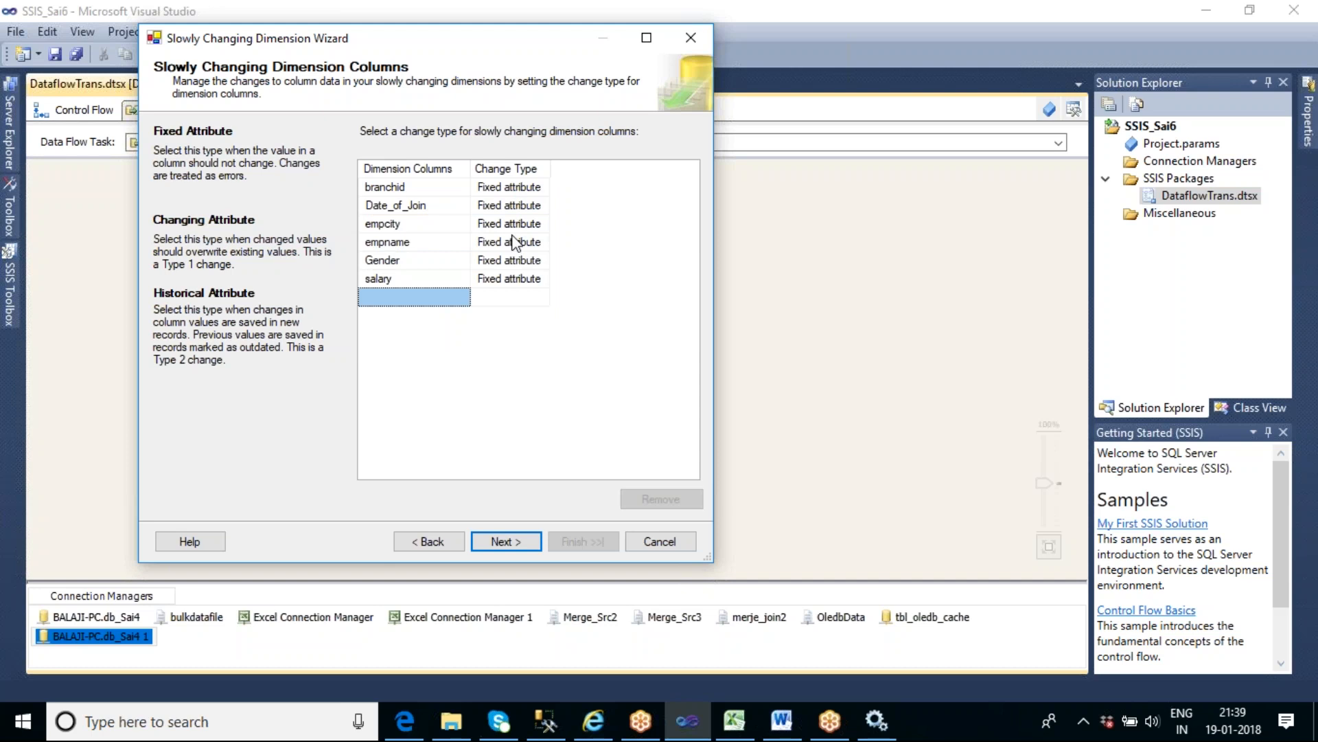
- Switch to SQL Server Management Studio and write ALTER TABLE TBL_Scd_master add Designation varchar(30) below the existing alter table statement
click(547, 729)
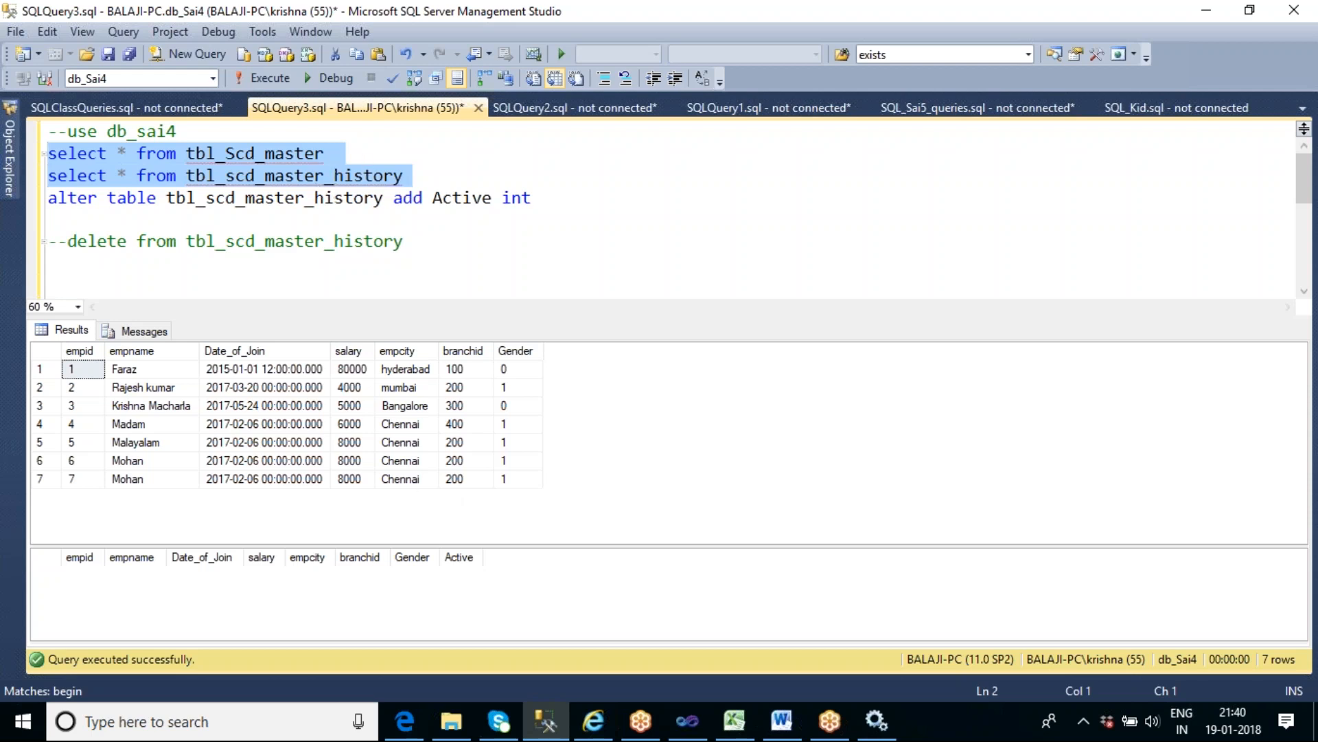
click(437, 176)
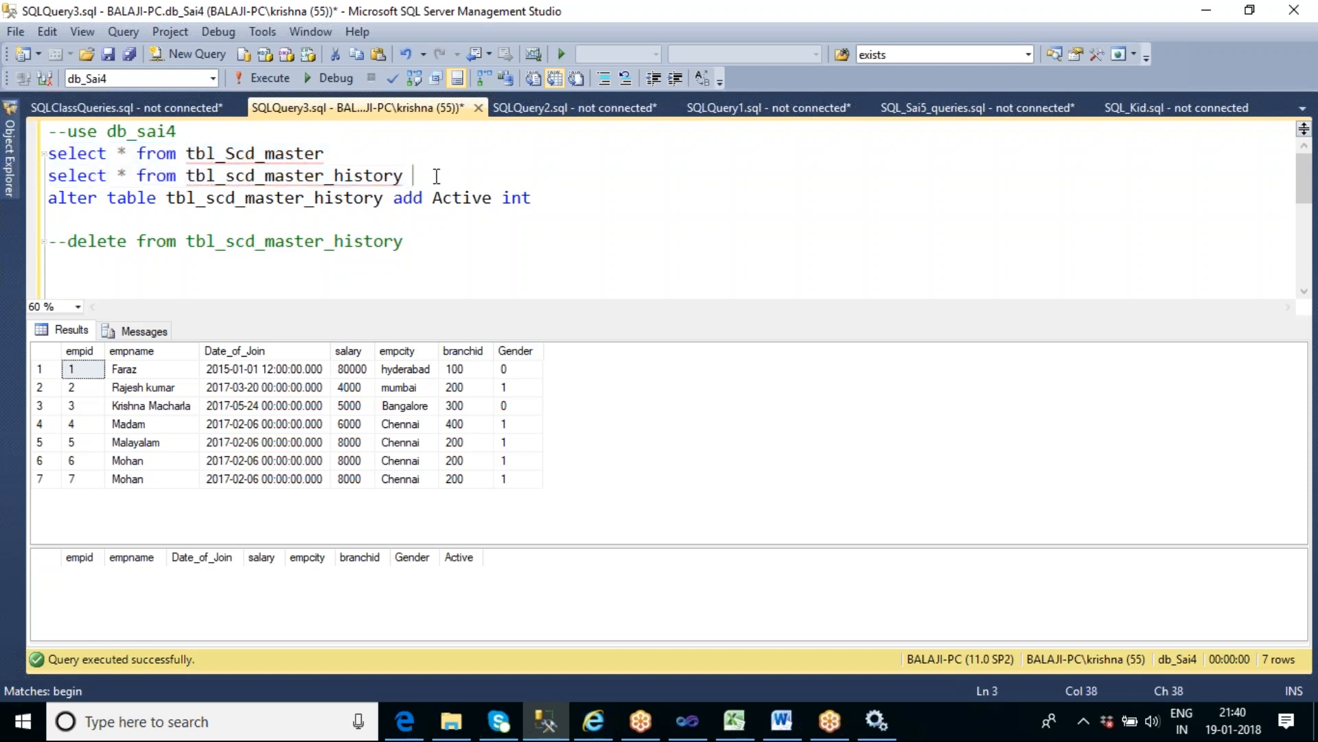
click(342, 152)
click(536, 198)
key(Return)
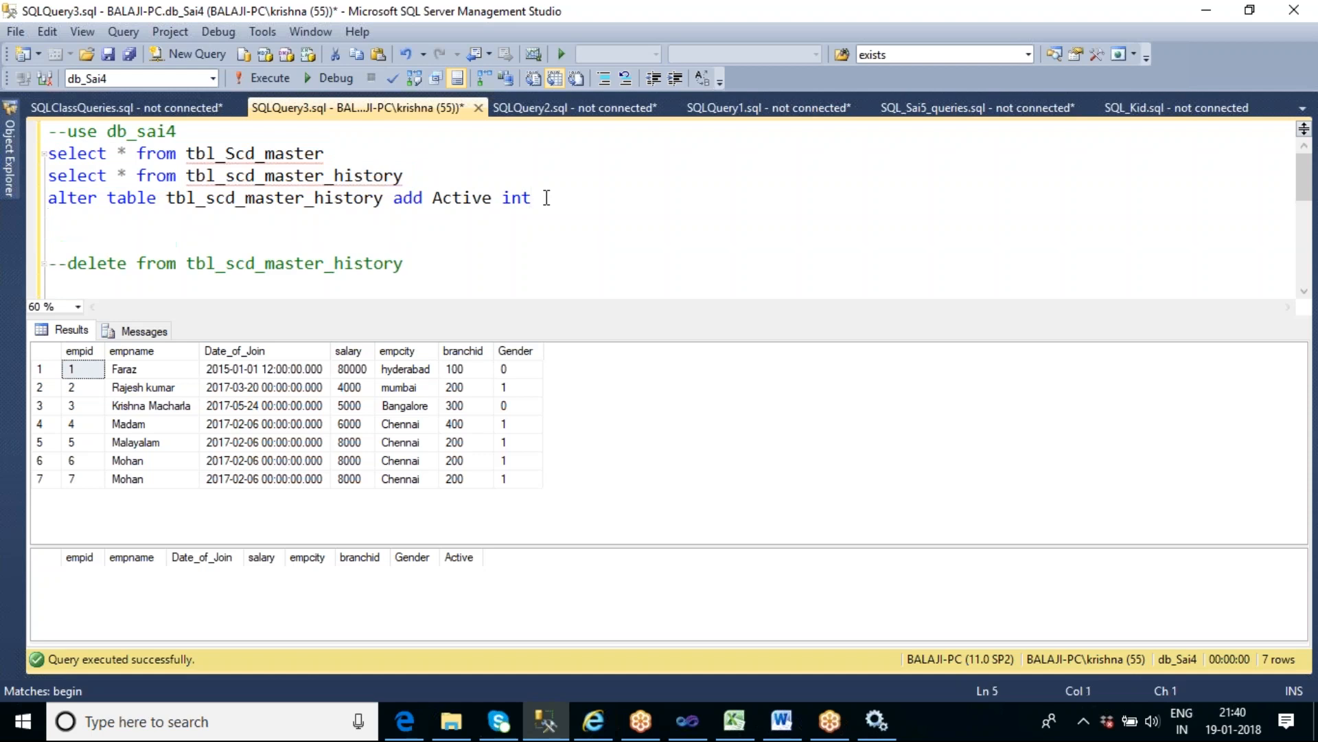
text(ALTER TABLE TBL)
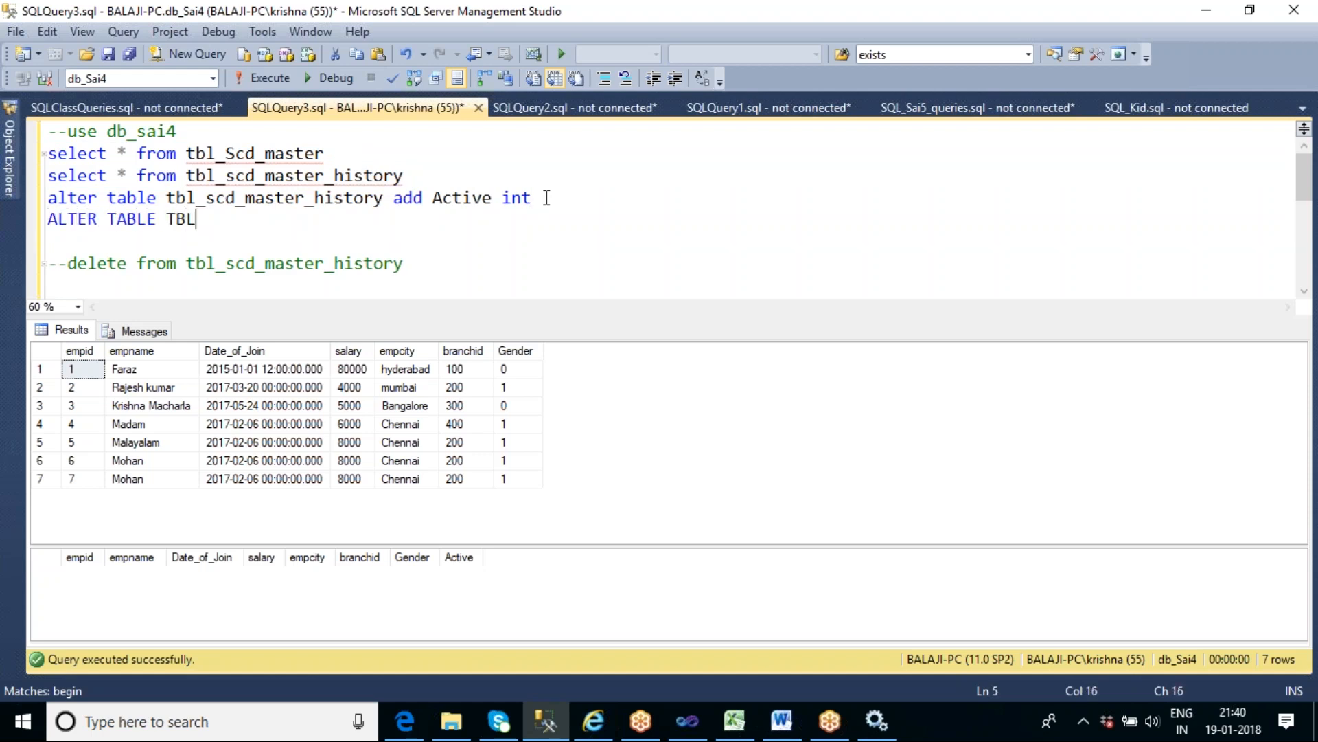
text(_Scd_maste)
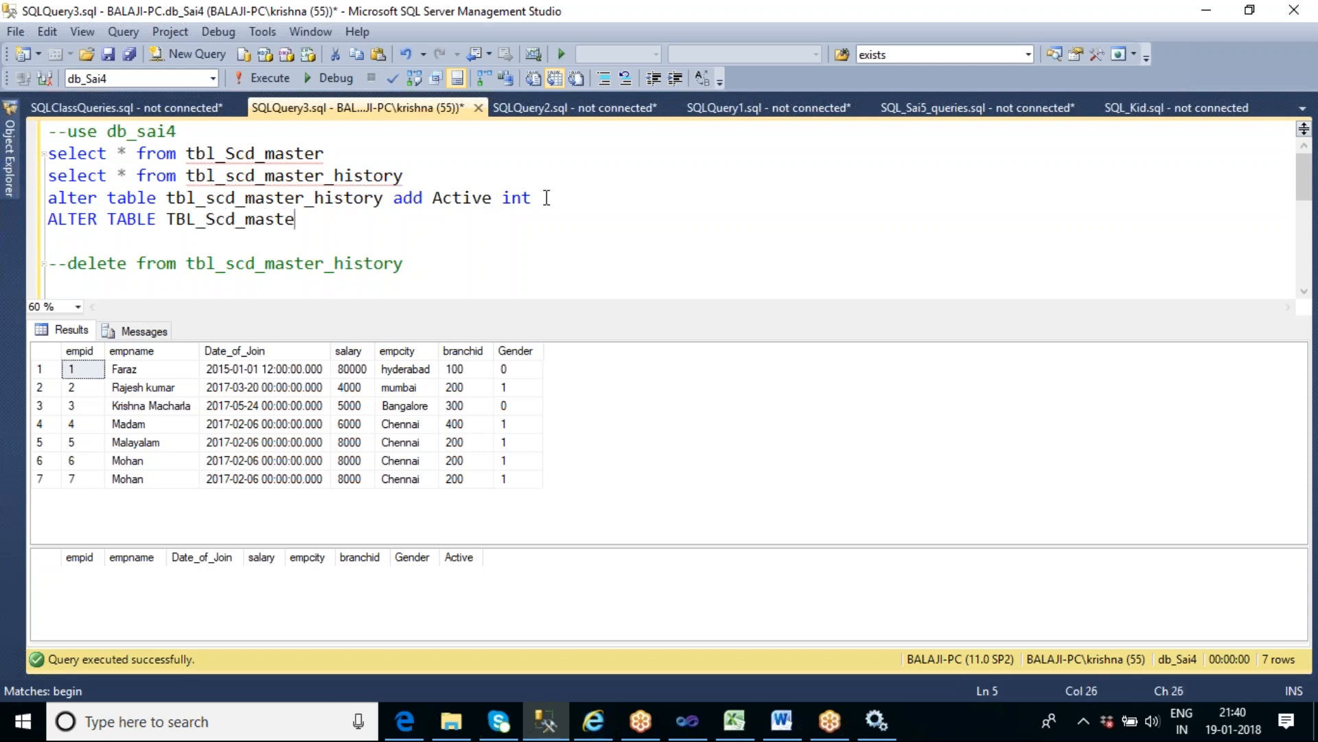
text(r add Designation var)
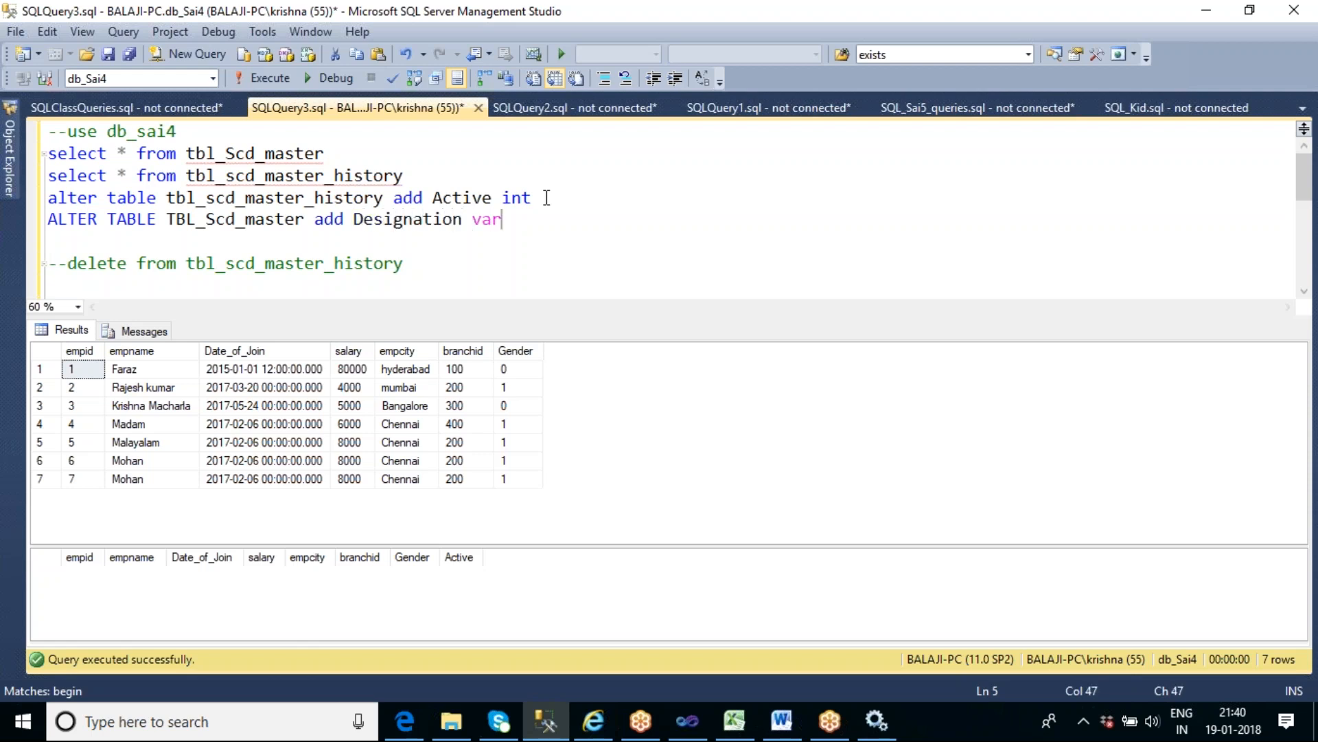
text(char(30))
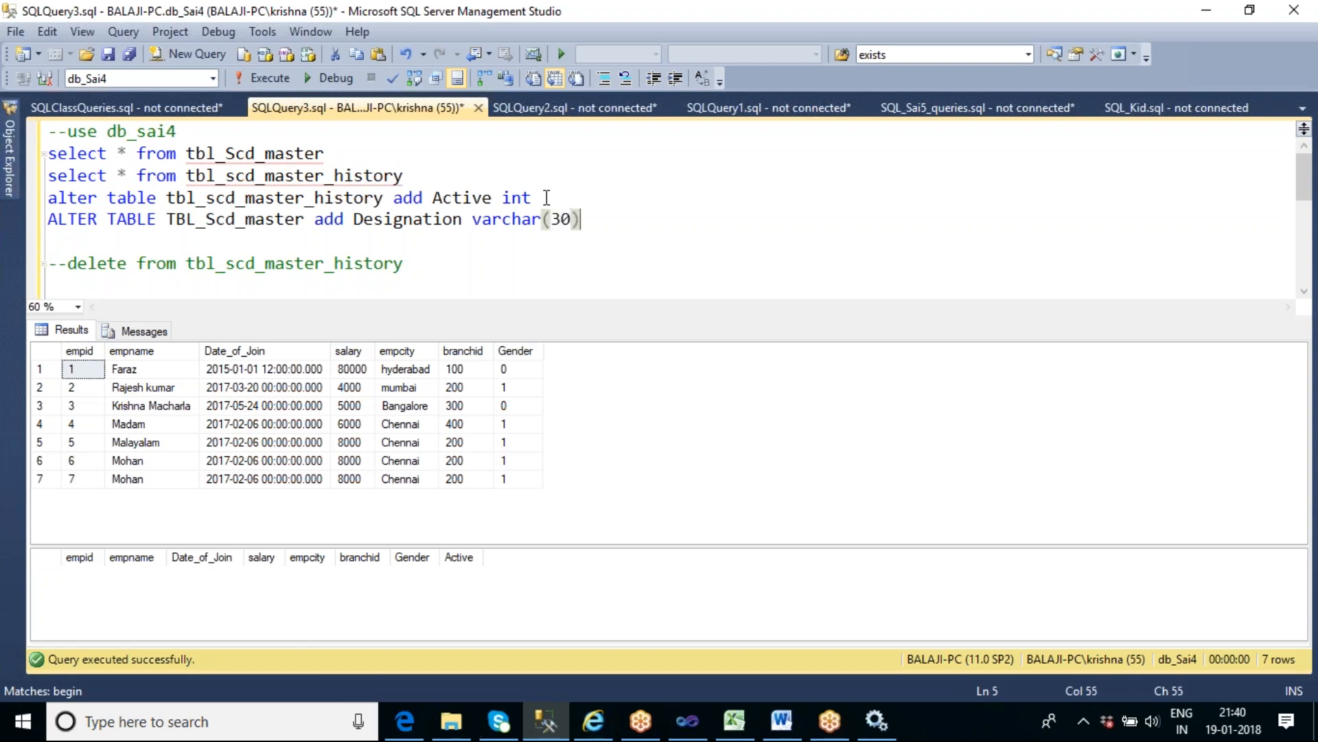
- Run the ALTER TABLE statement that adds Designation to TBL_Scd_master, and query all rows of tbl_Scd_master
key(shift+Home)
key(F5)
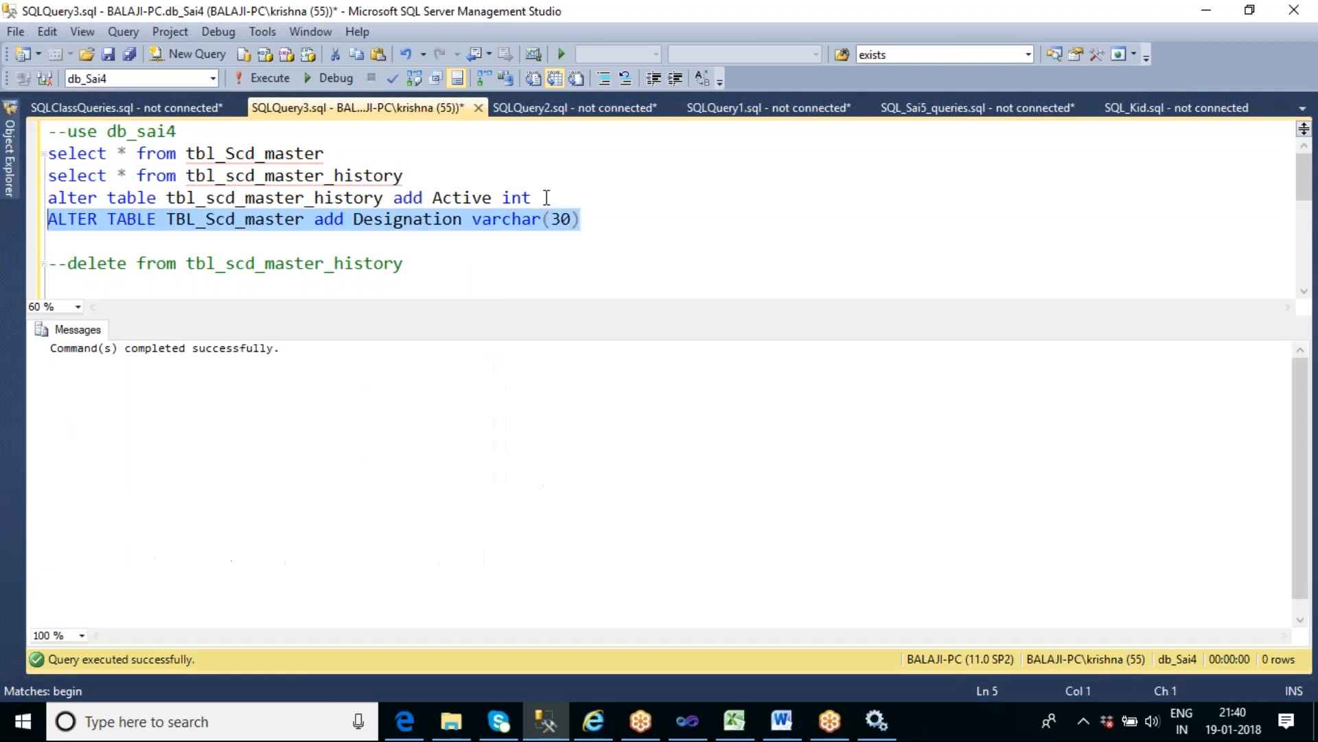
click(352, 154)
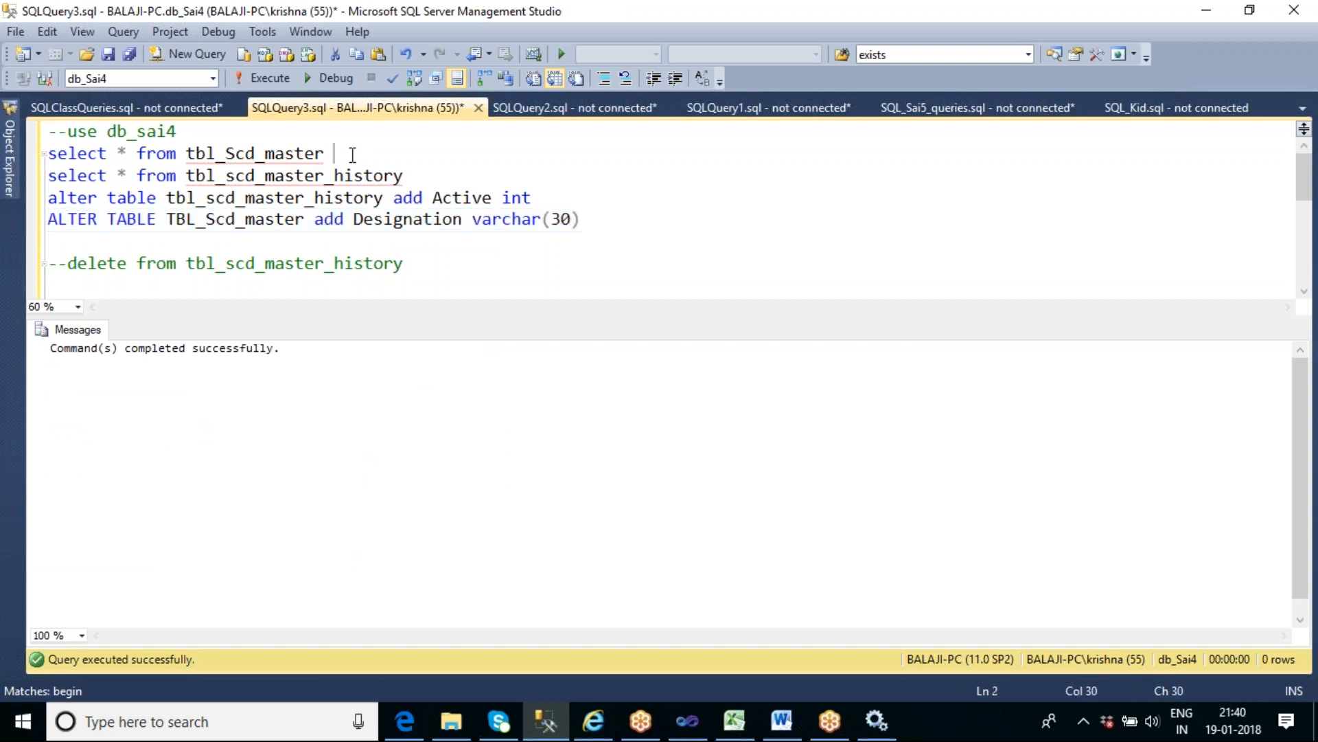
key(shift+Home)
key(F5)
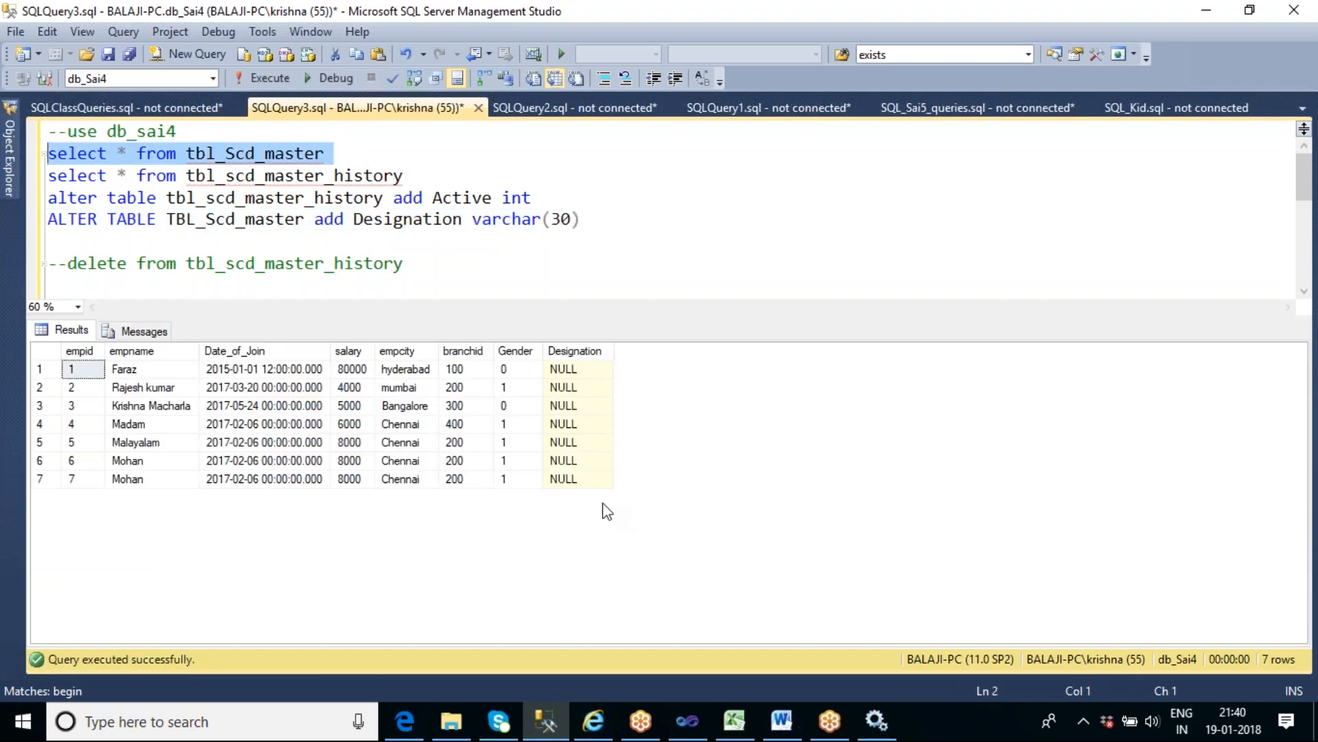
- Write update tbl_scd_master set designation='S.E' below the alter table statements
click(407, 269)
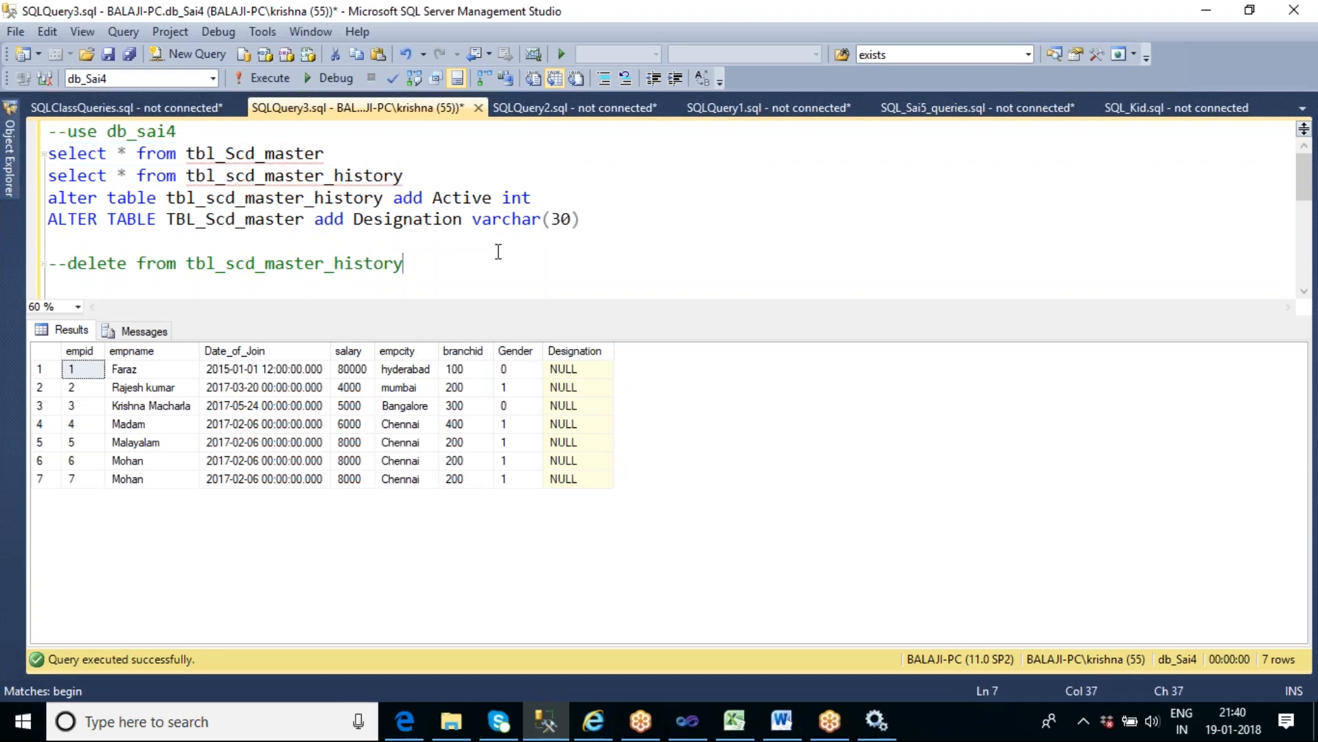
scroll(502, 250, down, 2)
scroll(502, 249, up, 1)
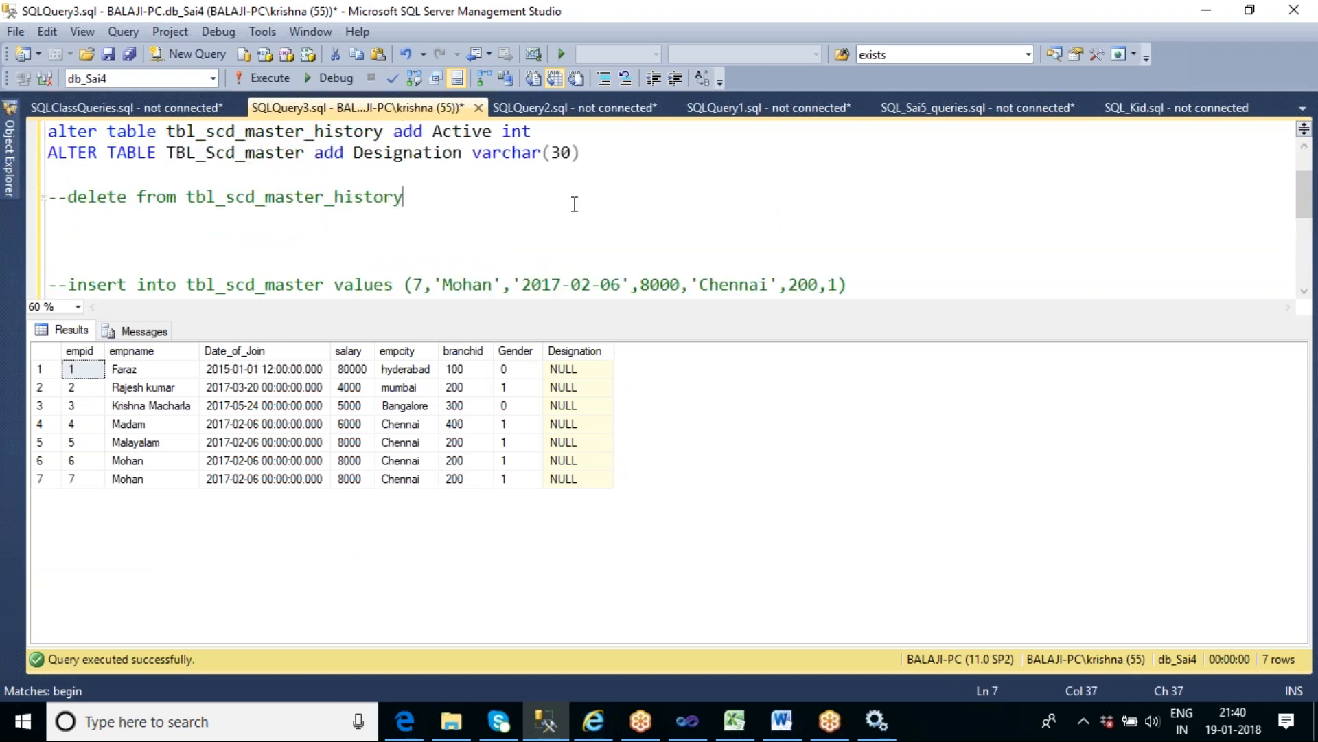
click(596, 155)
key(Return)
key(Return)
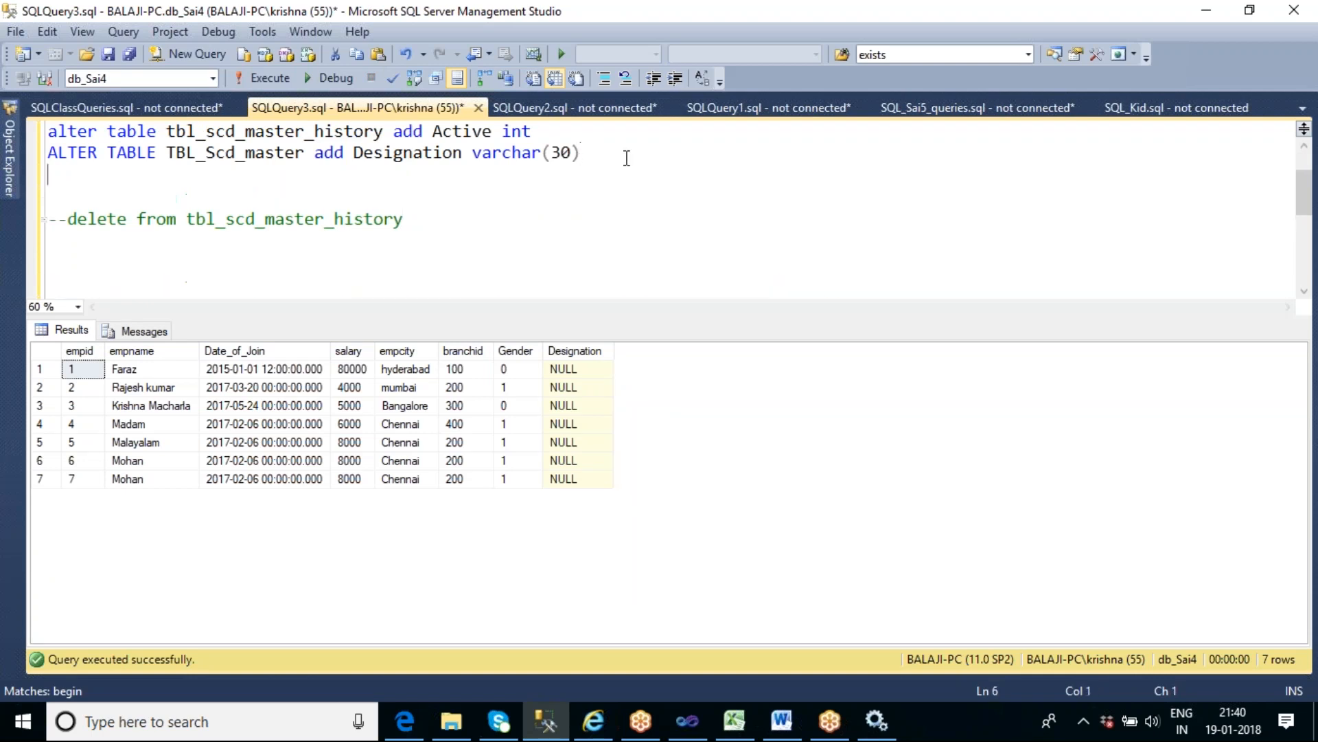
text(updat)
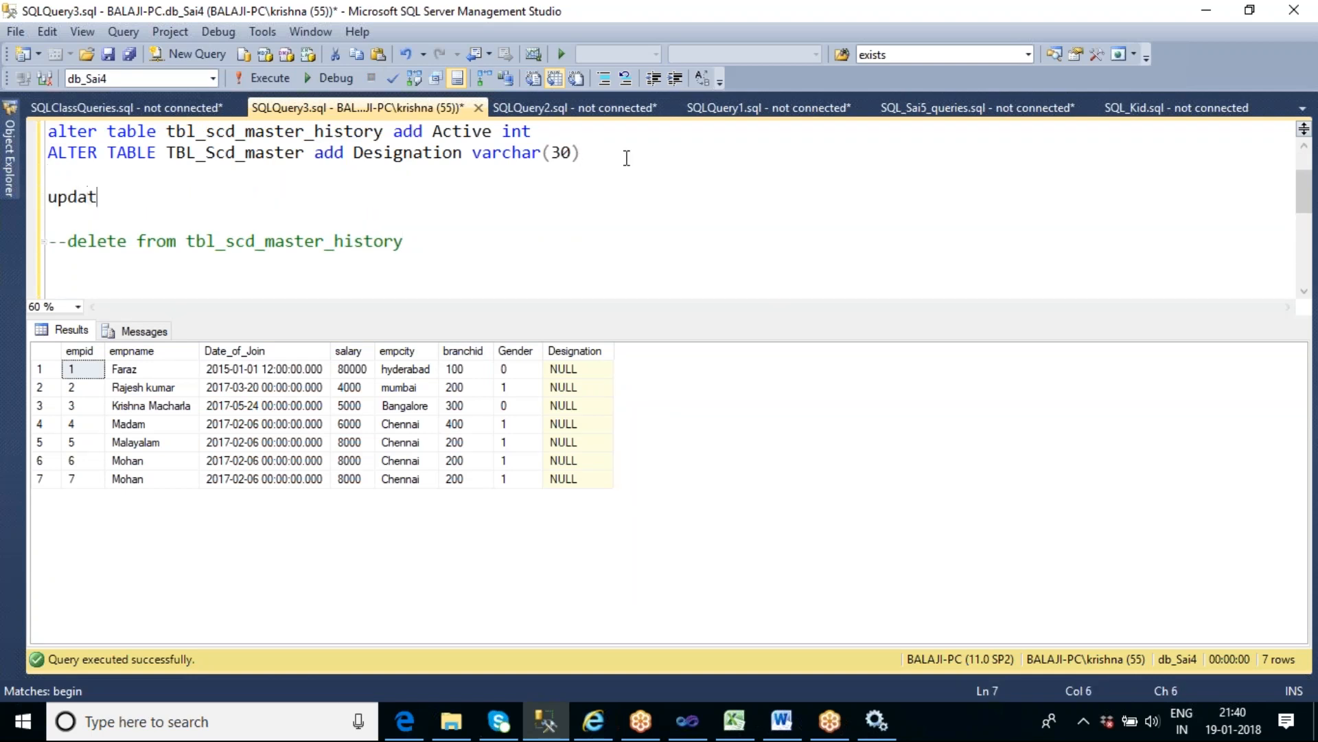
text(e tbl_scd_)
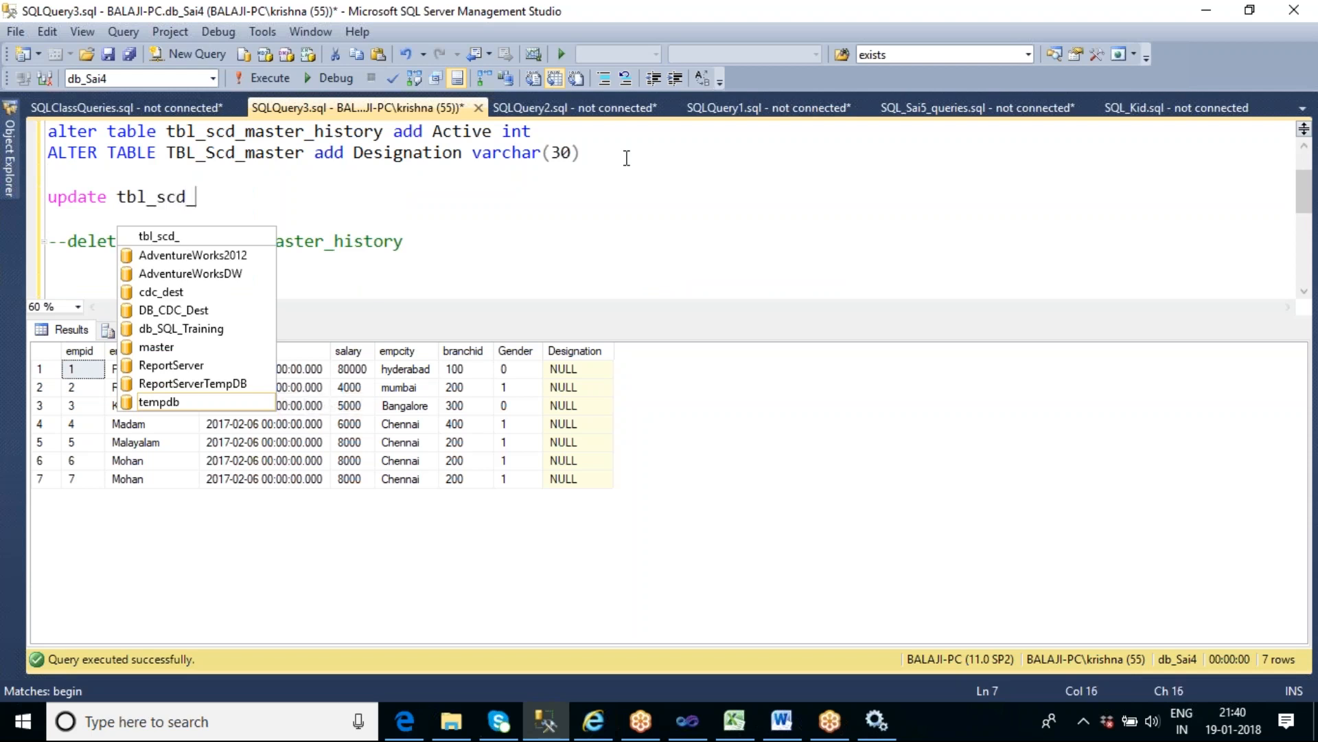
text(master set d)
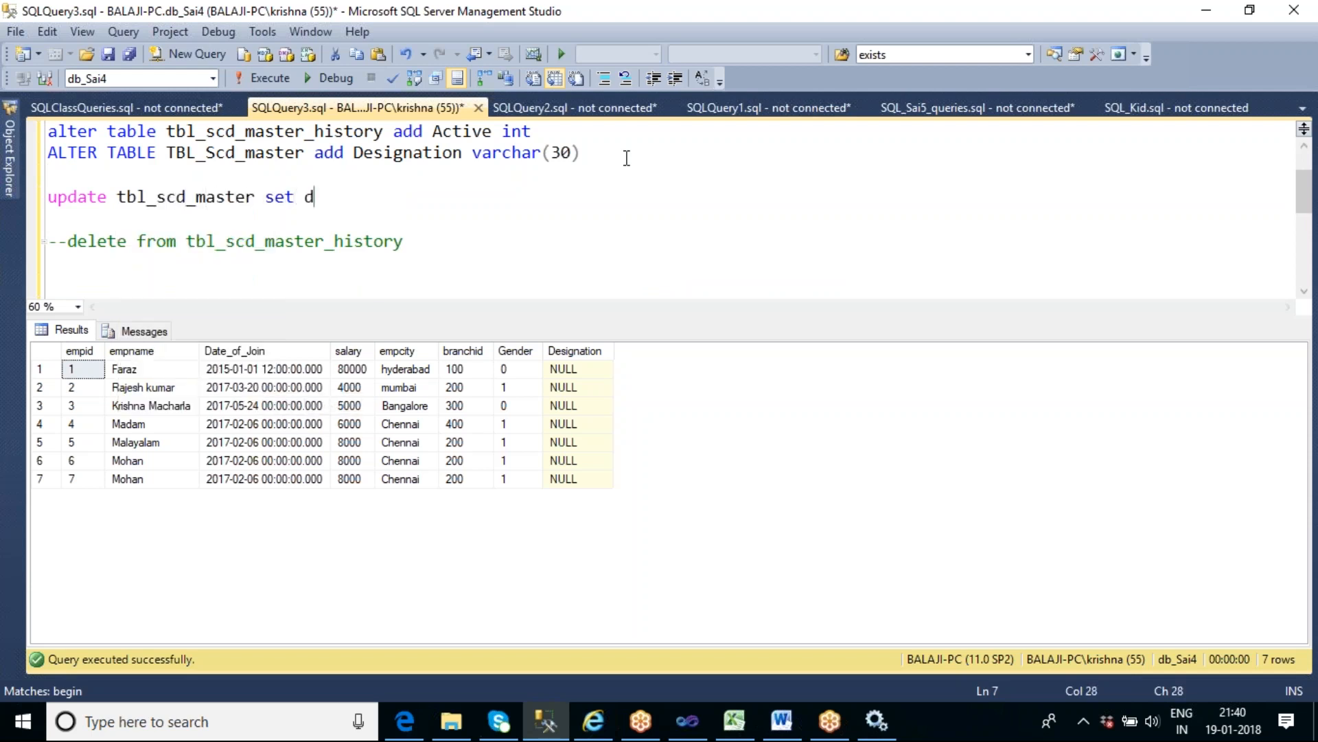
text(esignation)
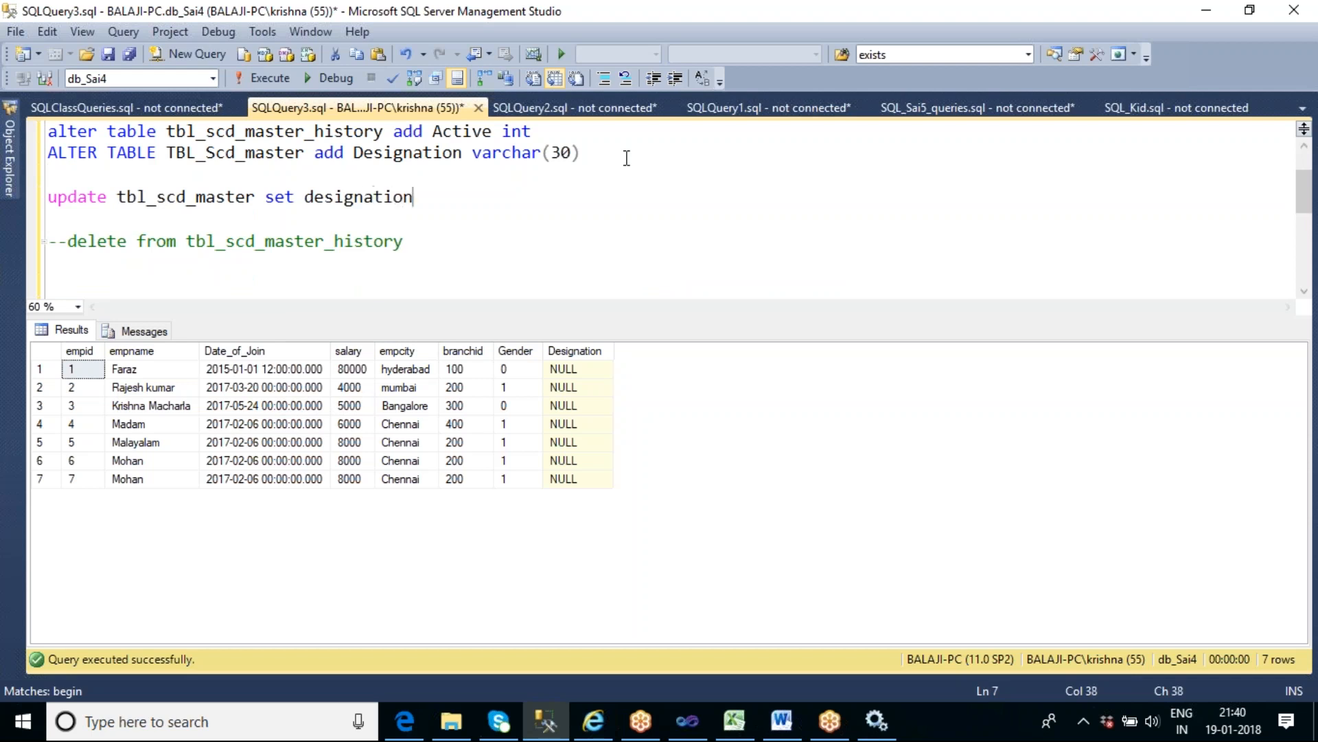
text(='')
key(Left)
text(S.E)
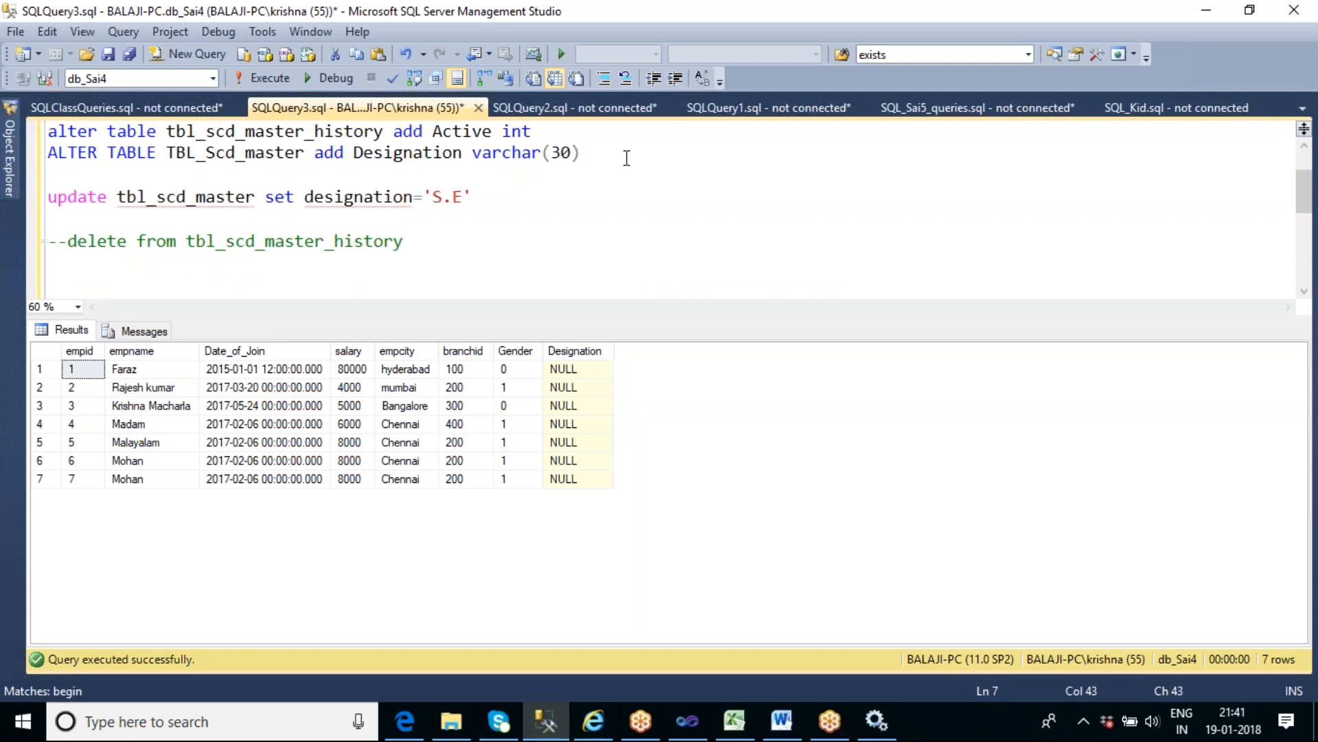
- Execute the update statement on tbl_scd_master and remove it from the script
key(End)
key(shift+Home)
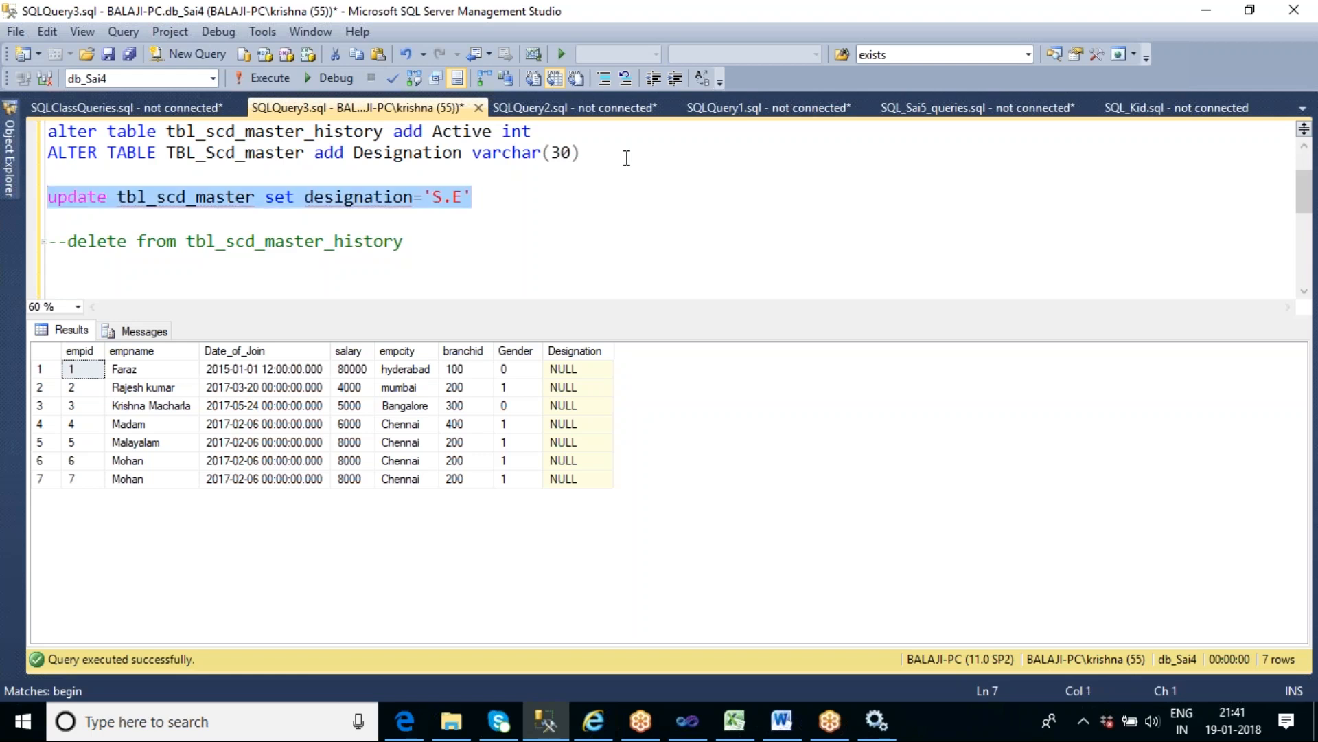
key(F5)
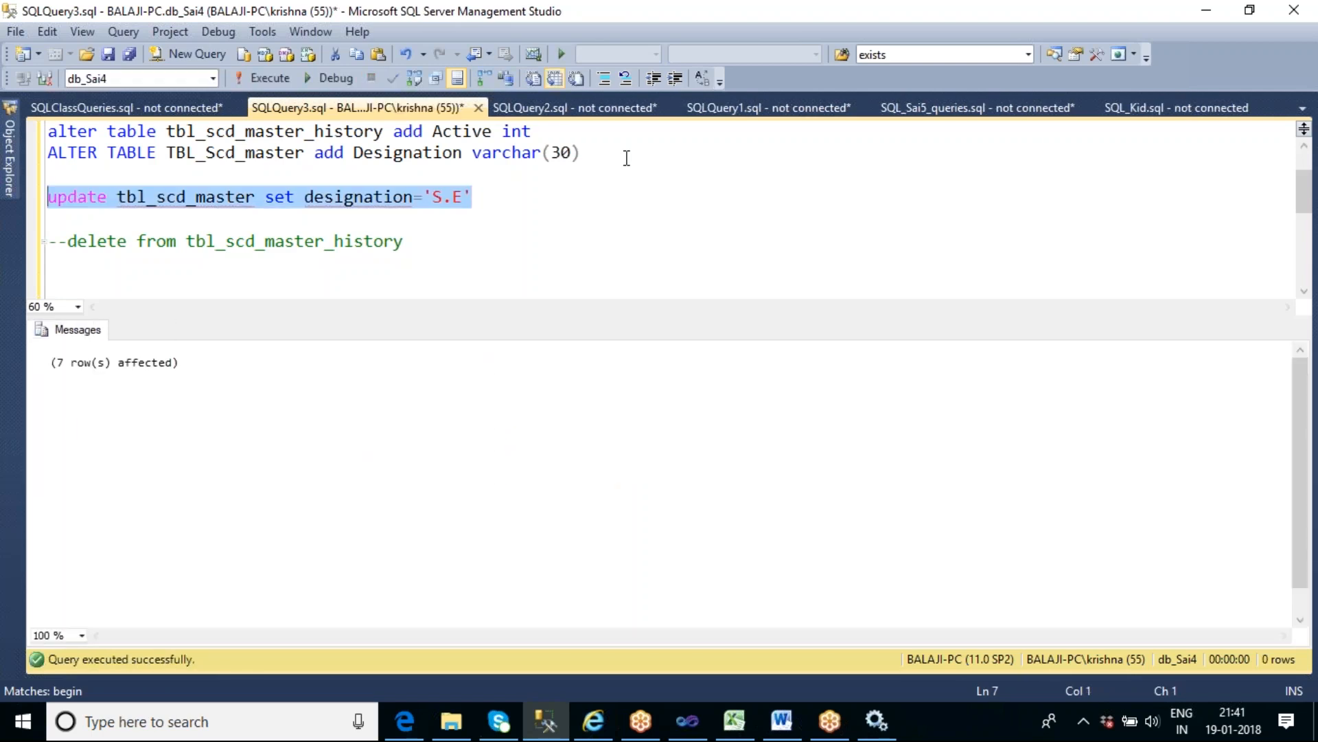
key(BackSpace)
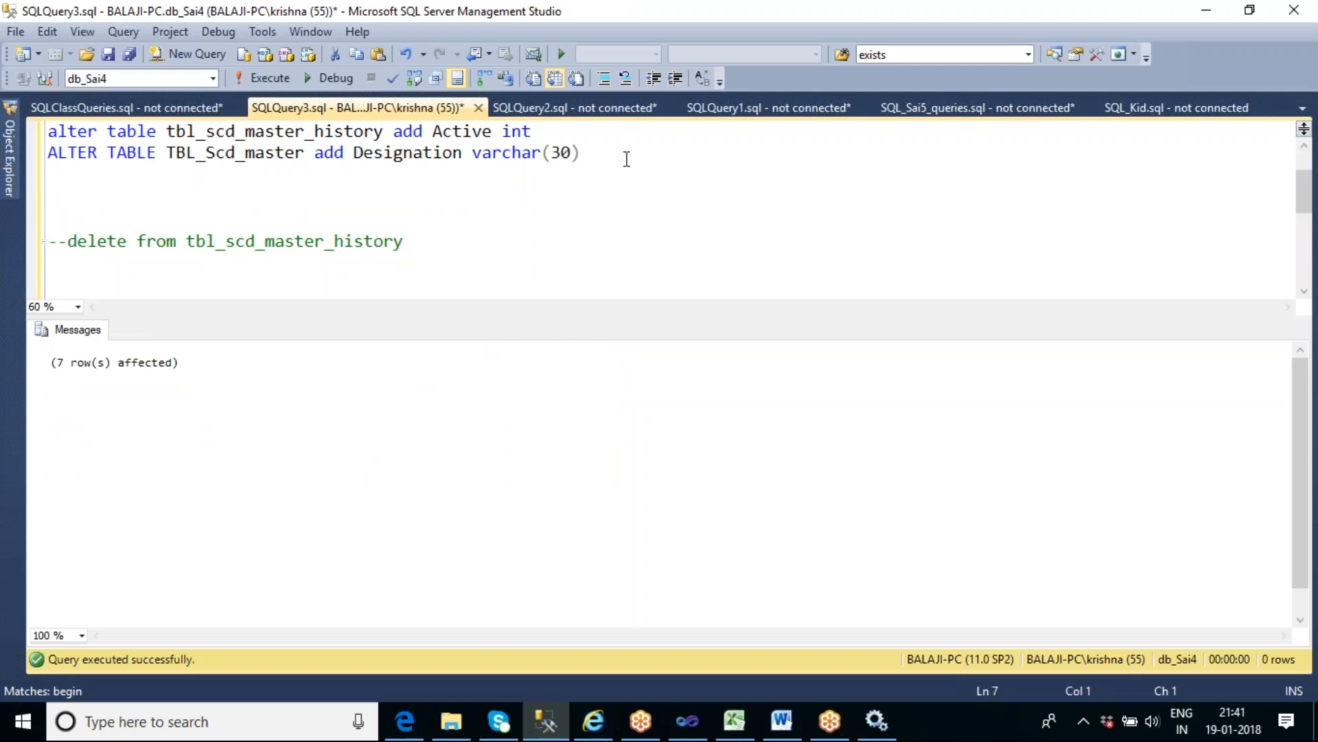
- Rerun the select query on tbl_Scd_master to check the Designation values
scroll(623, 180, up, 1)
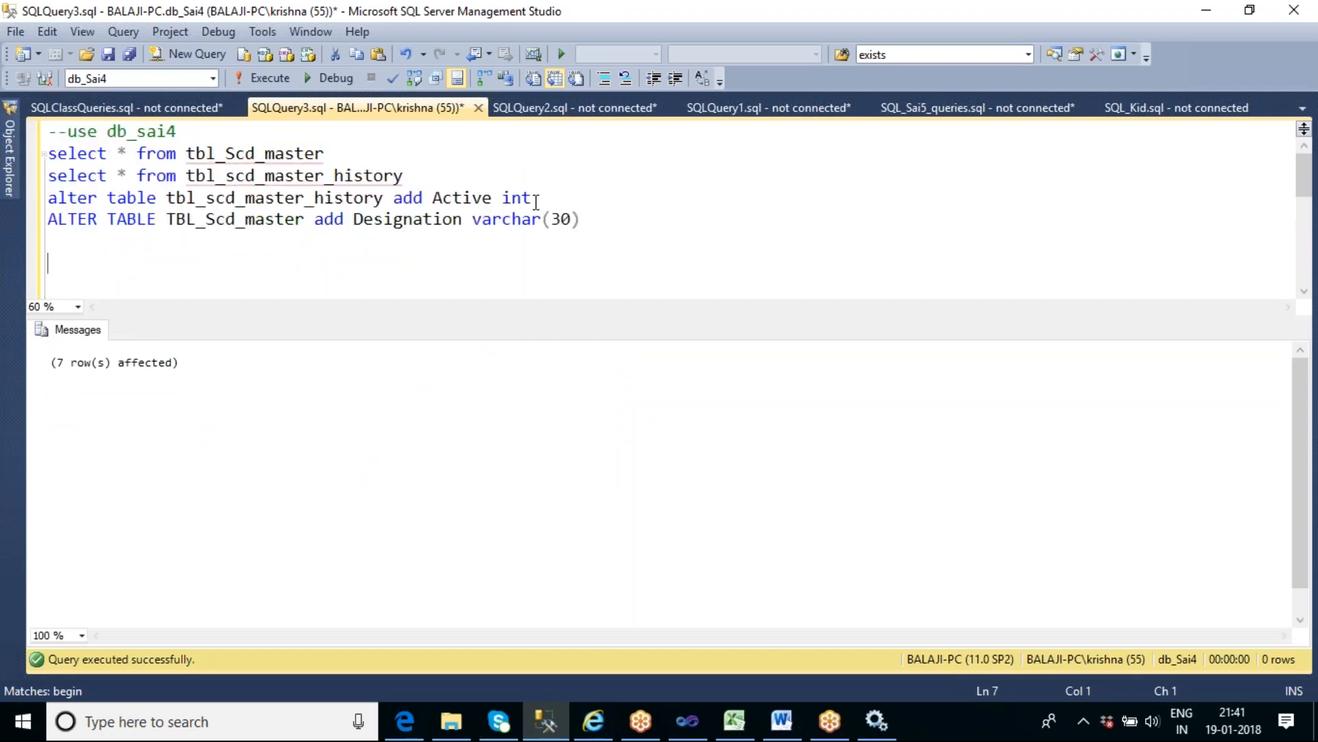
click(343, 153)
key(shift+Home)
key(F5)
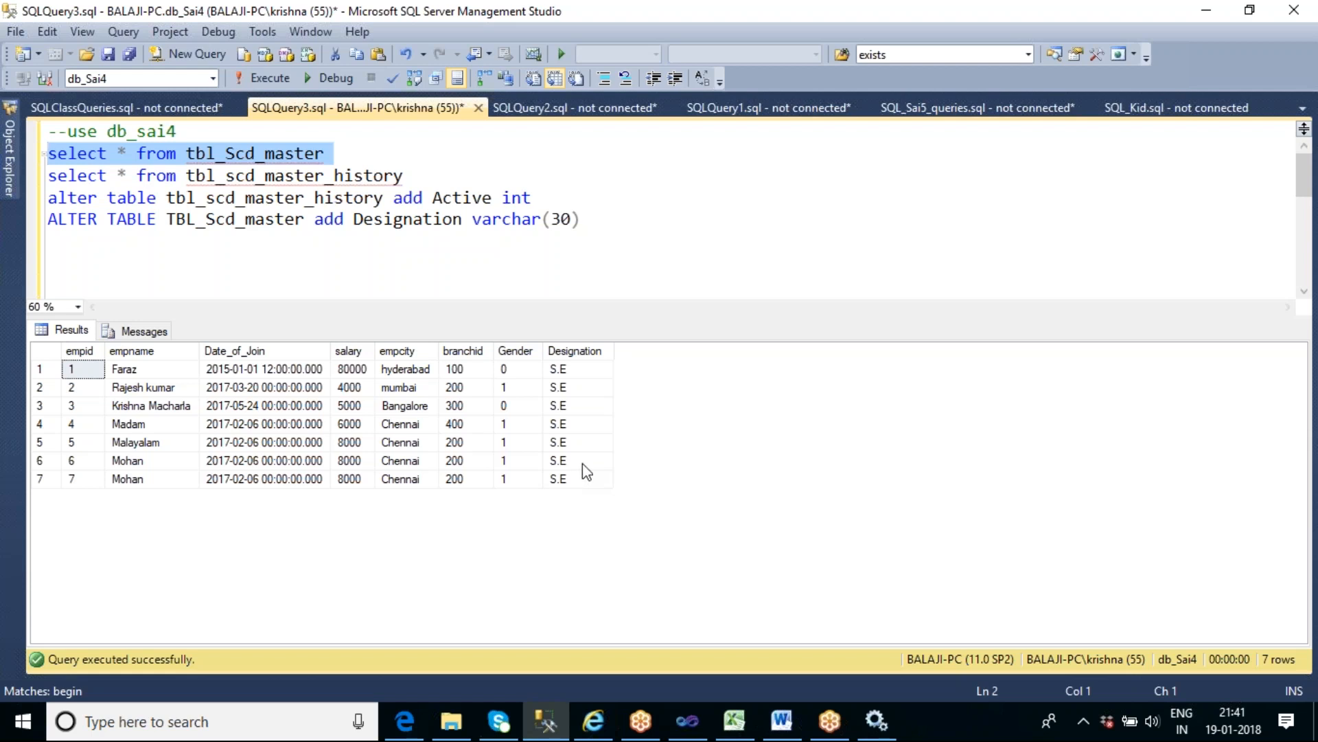
- Change the tbl_scd_master_history alter statement to add Designation varchar(30) instead of the Active column
click(306, 198)
double_click(306, 198)
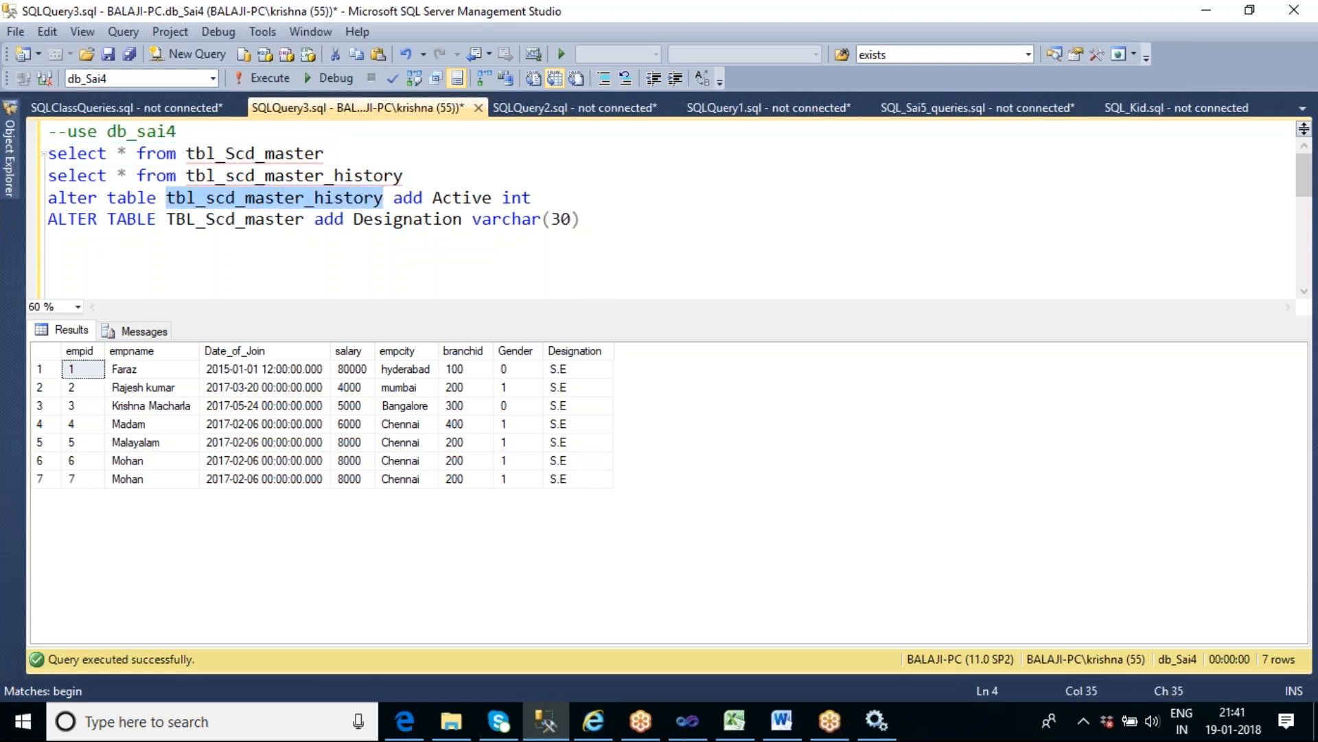
double_click(394, 221)
key(ctrl+c)
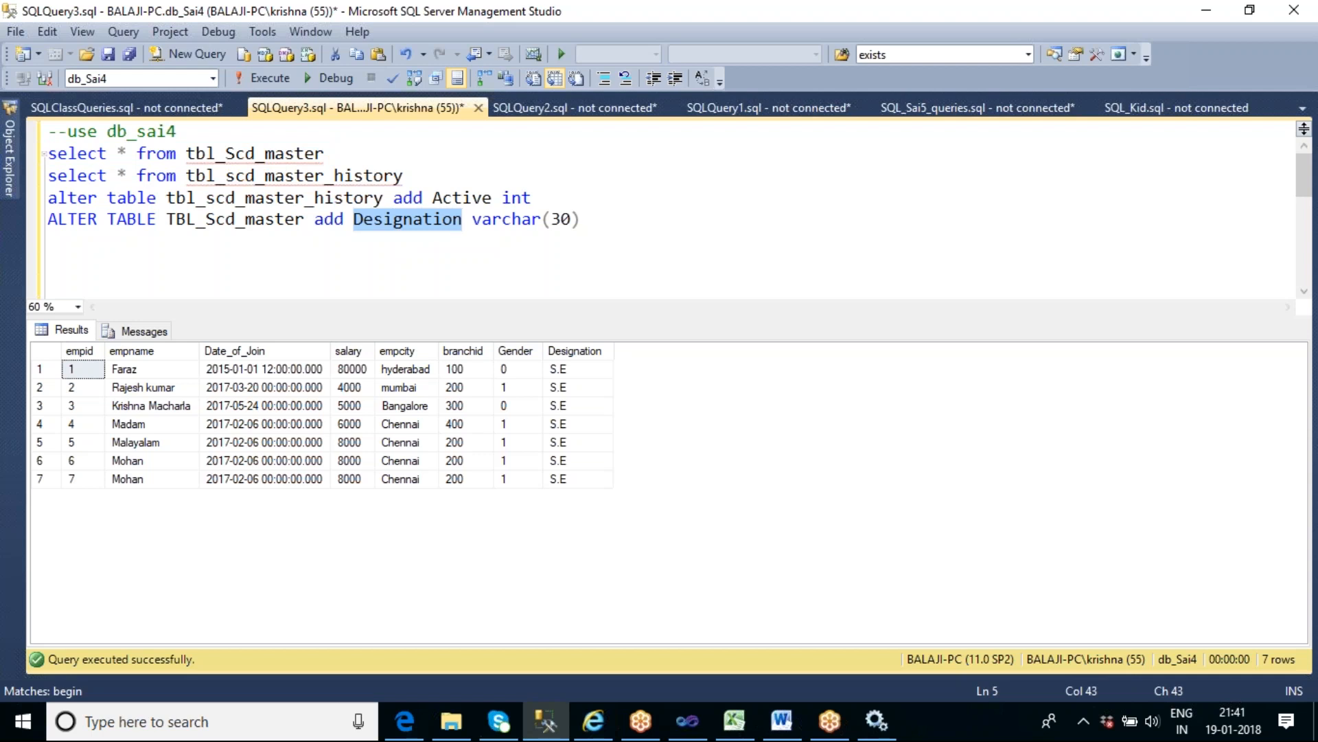
drag(433, 198, 566, 198)
key(ctrl+v)
drag(474, 220, 587, 221)
click(571, 199)
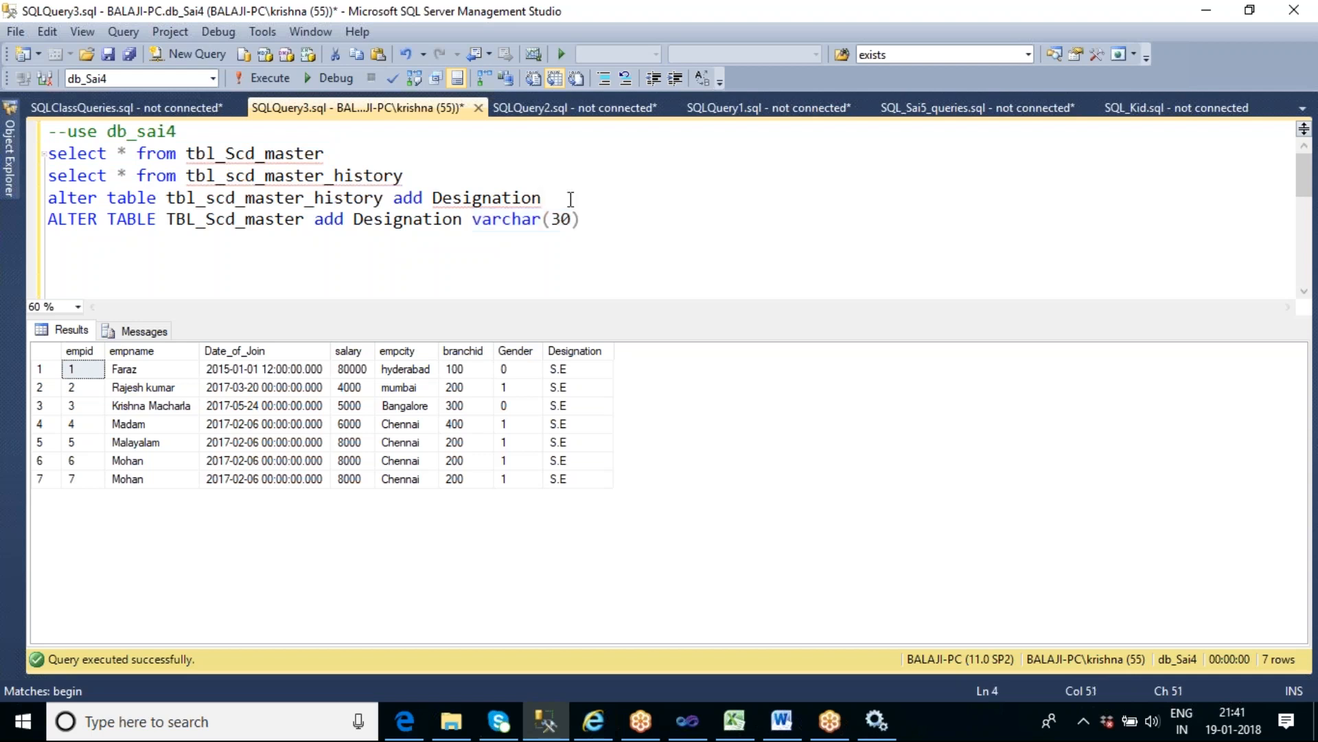
text(varchar(30))
- Run the tbl_scd_master_history alter statement and query both tbl_Scd_master and tbl_scd_master_history
key(shift+Home)
key(F5)
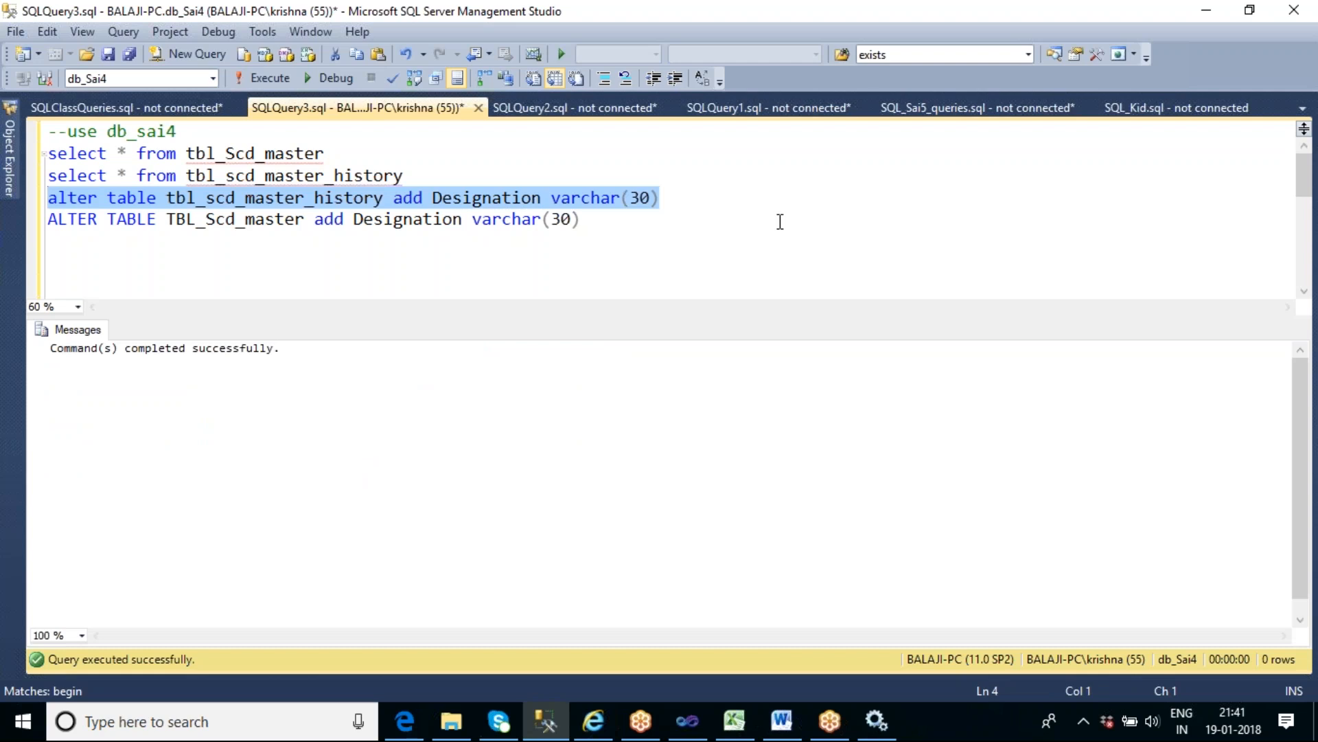
drag(443, 180, 48, 153)
click(261, 77)
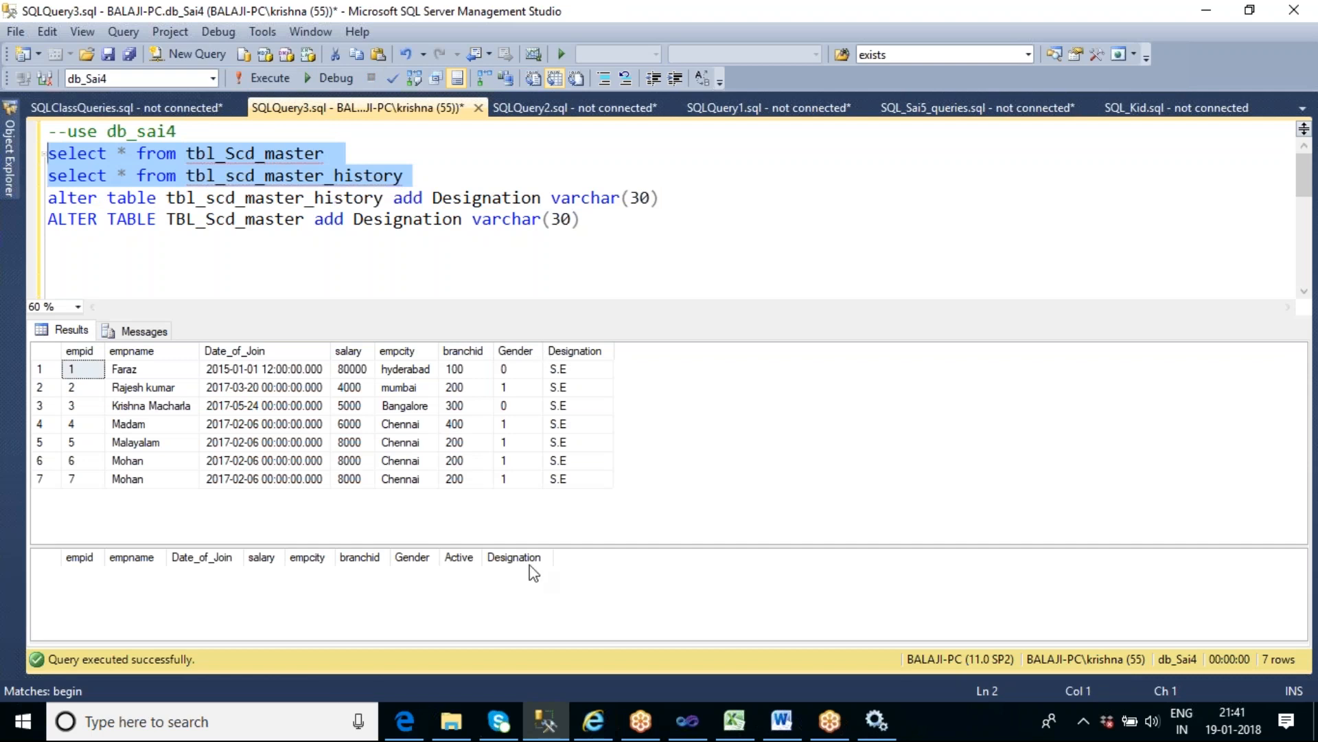
- Switch to the SSIS_Sai6 project in Visual Studio and cancel the Slowly Changing Dimension Wizard
click(688, 722)
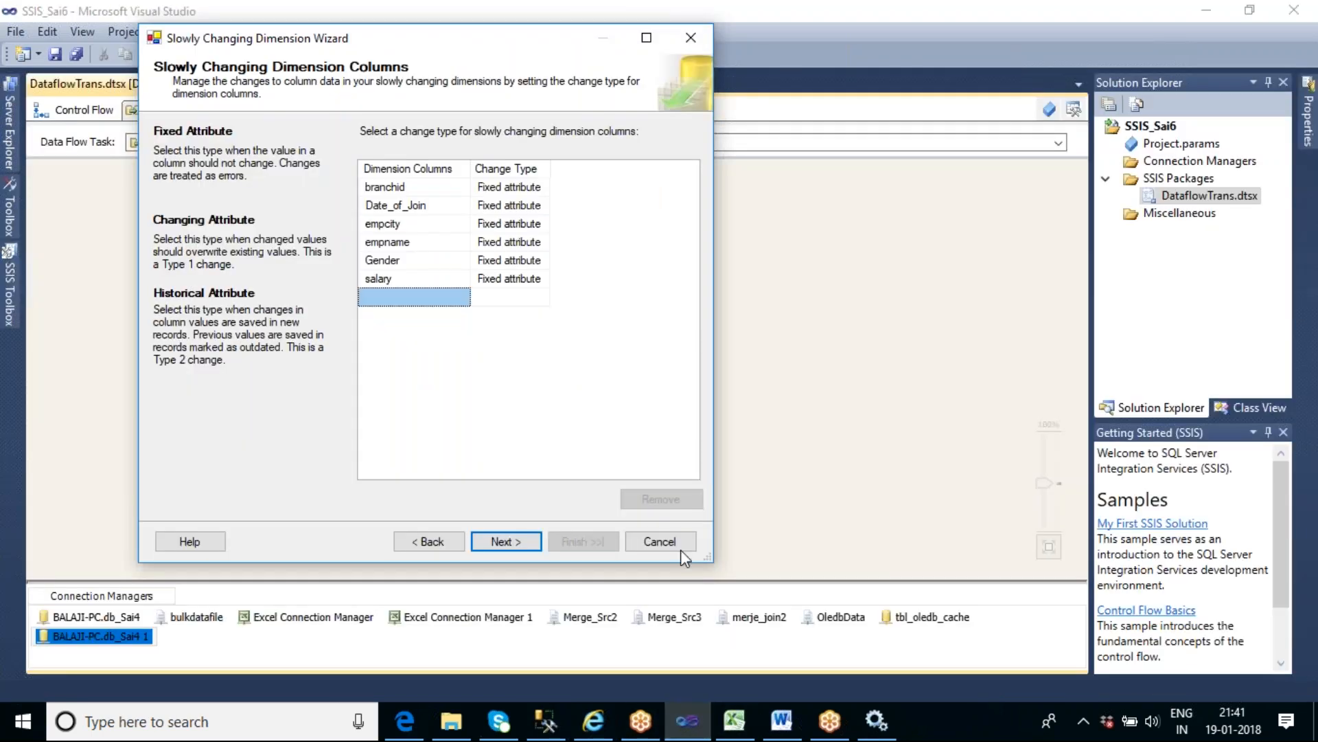
click(659, 542)
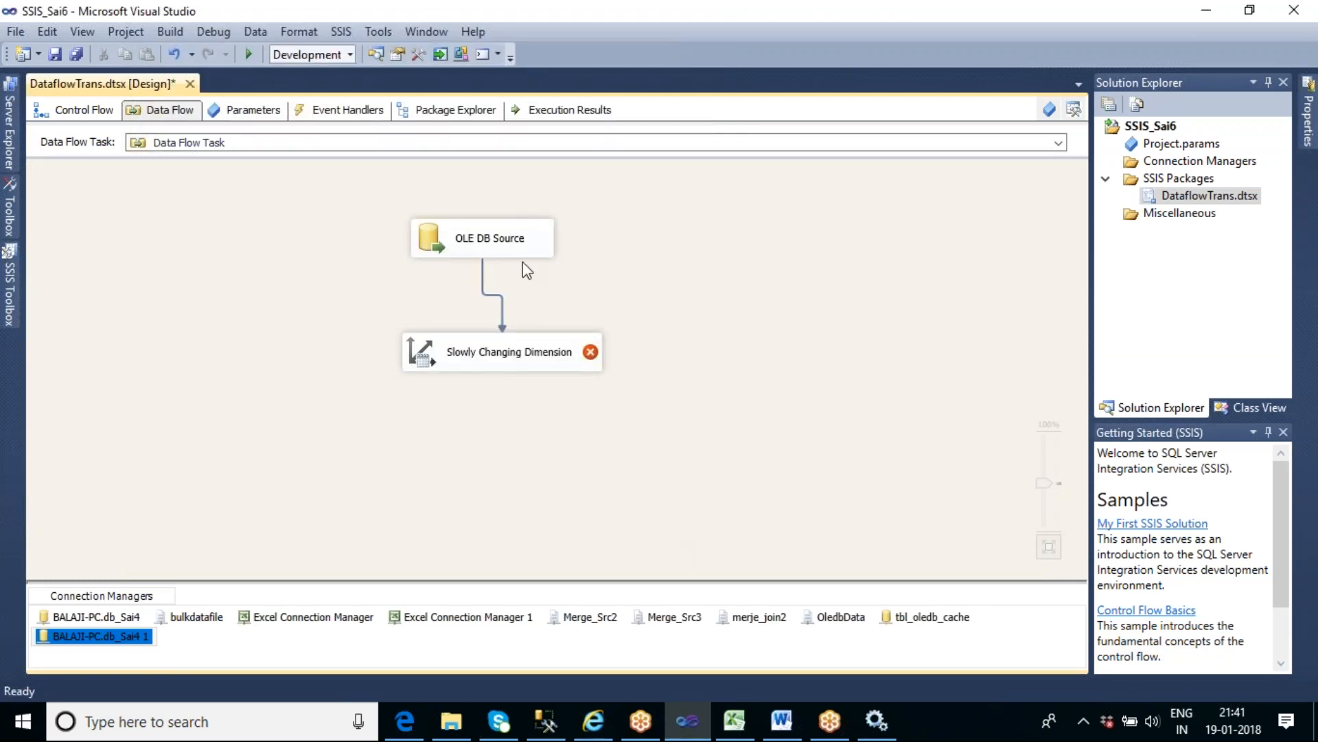
- Preview the tbl_Scd_master data in the OLE DB Source, including the Designation column, and accept the source settings
double_click(501, 245)
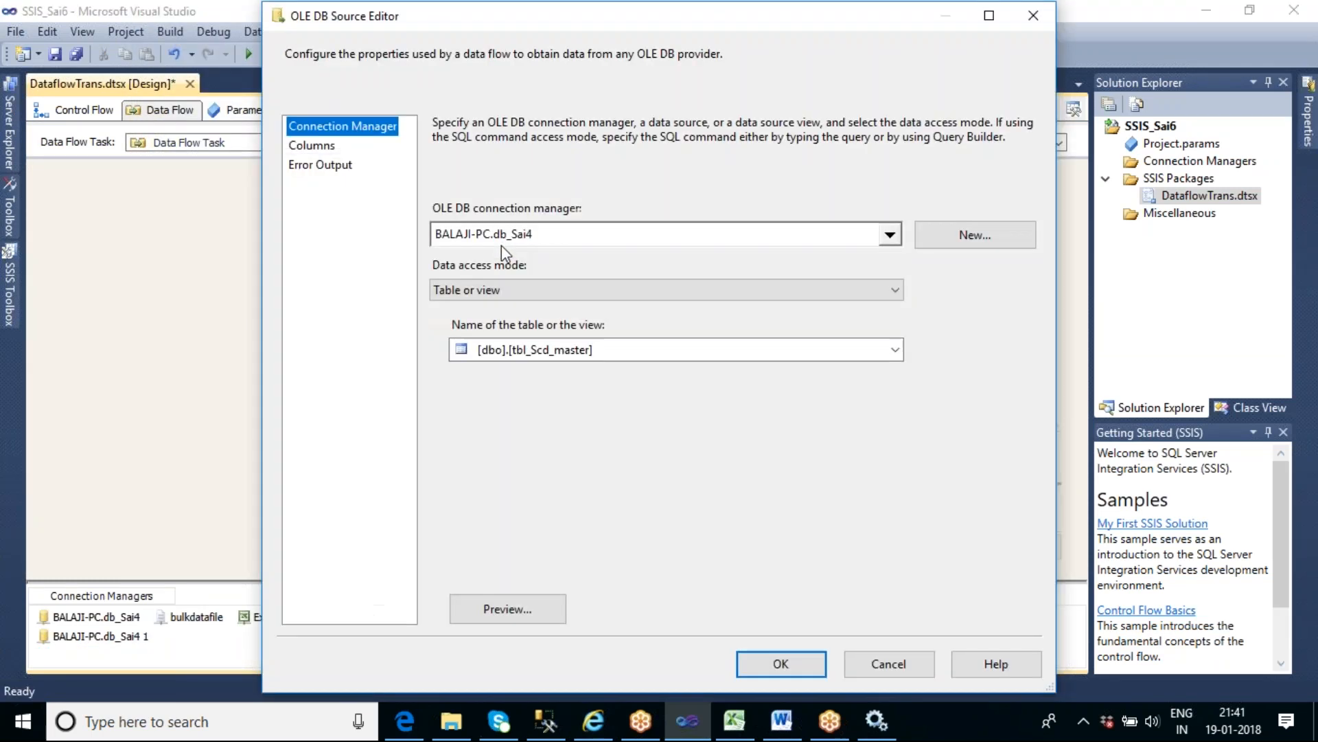
click(533, 613)
drag(635, 499, 818, 495)
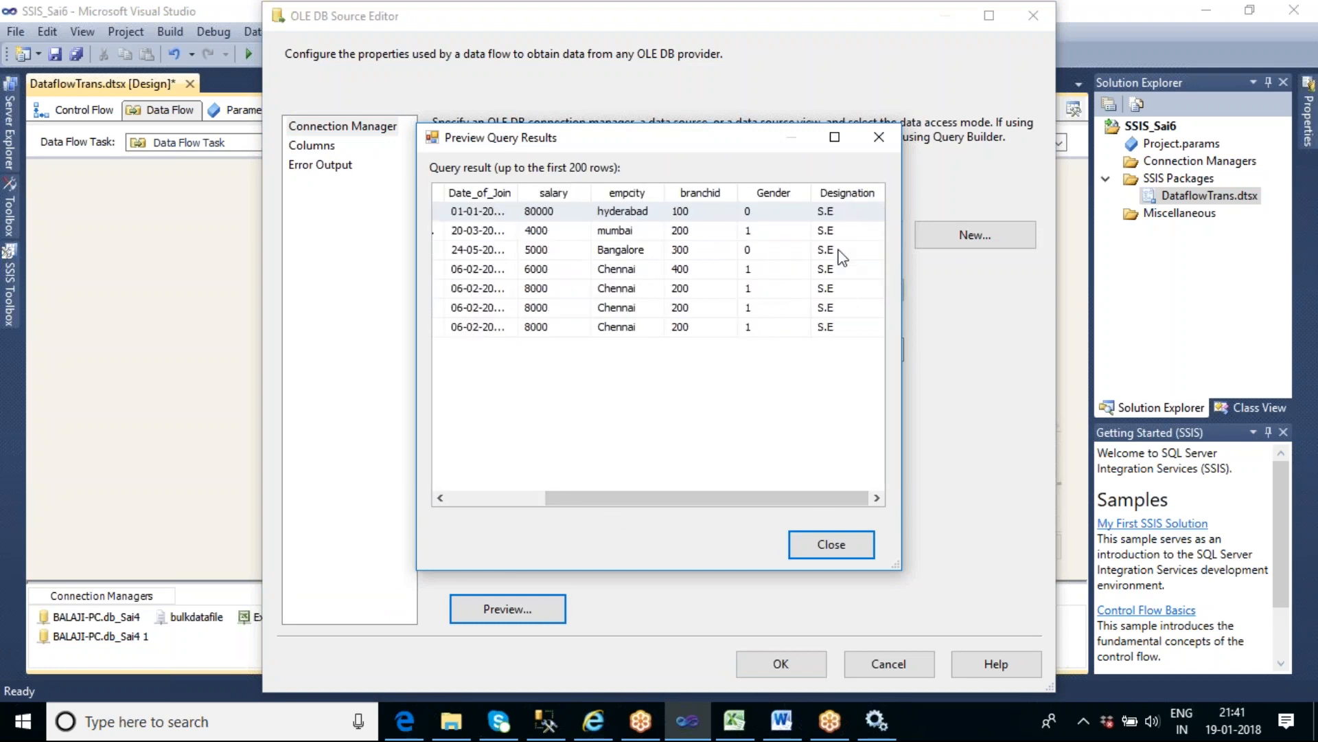
click(791, 545)
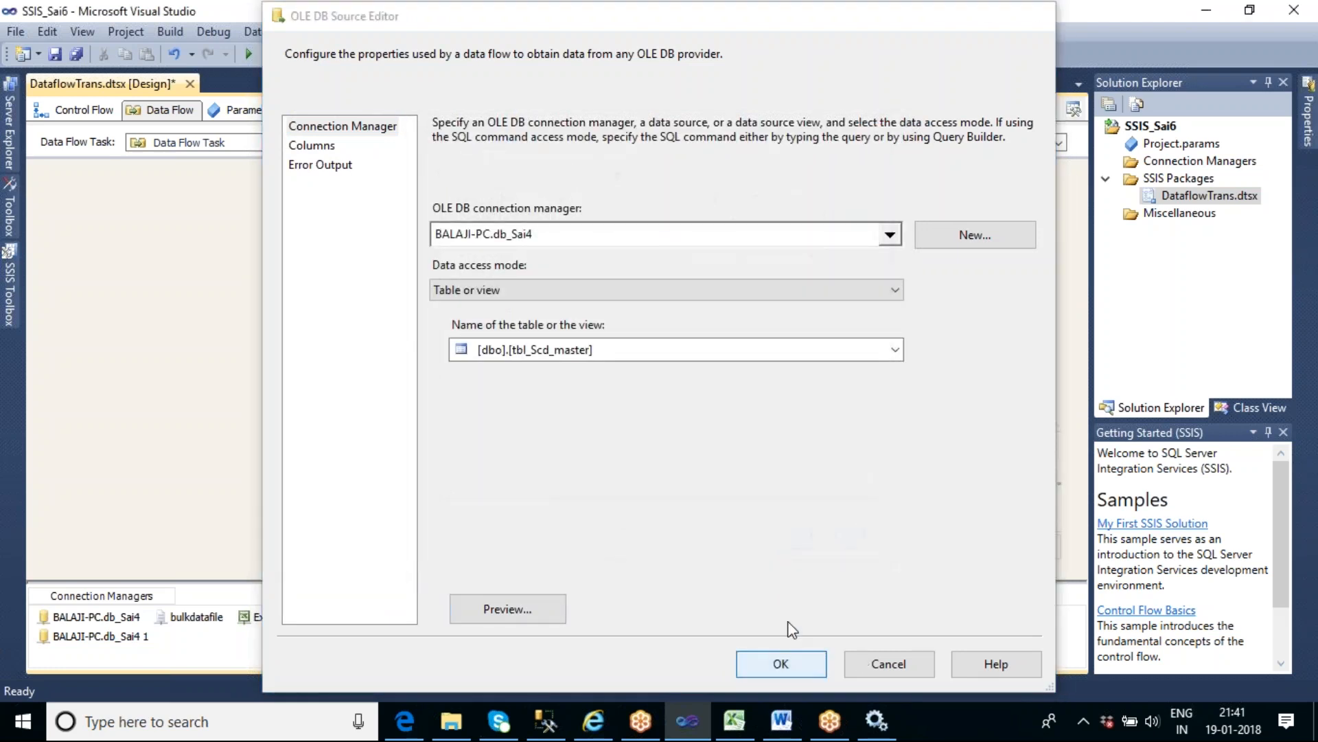
click(794, 654)
- Replace the Slowly Changing Dimension component with a new one, connect the OLE DB Source to it and open its wizard
click(536, 352)
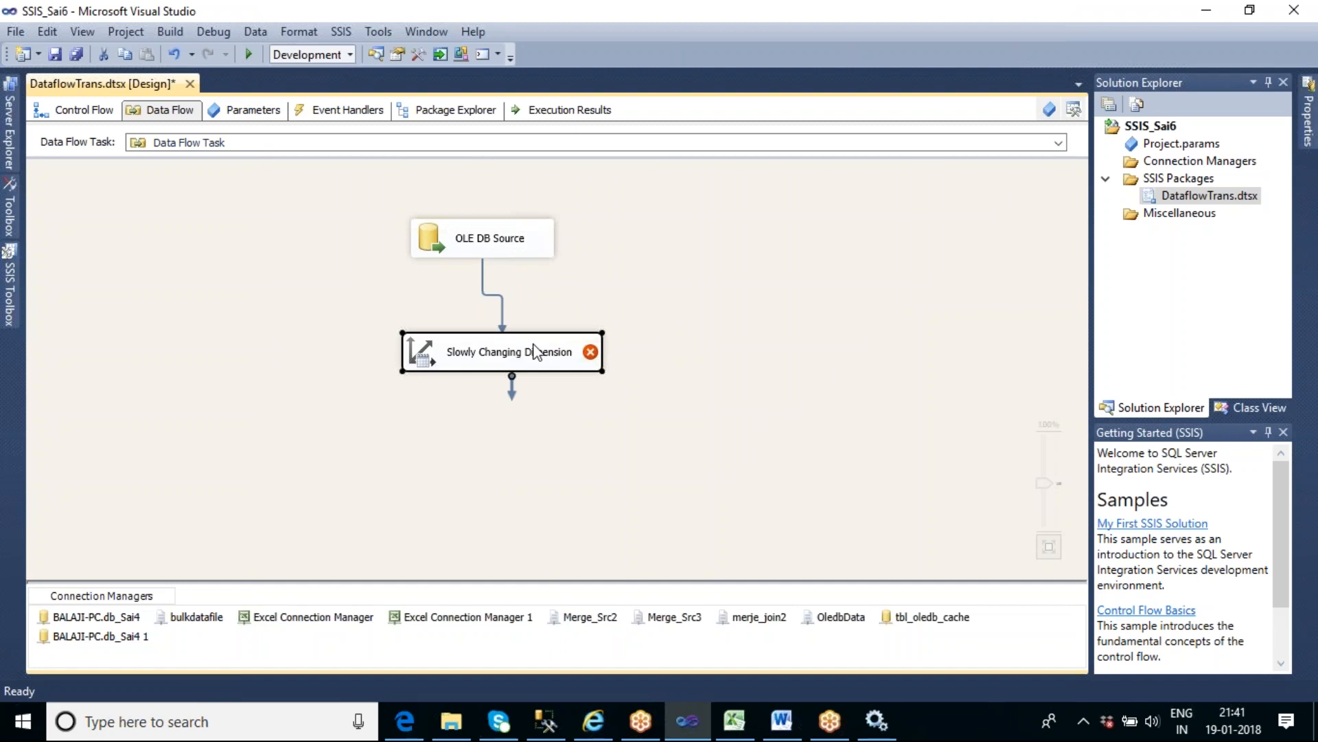
key(Delete)
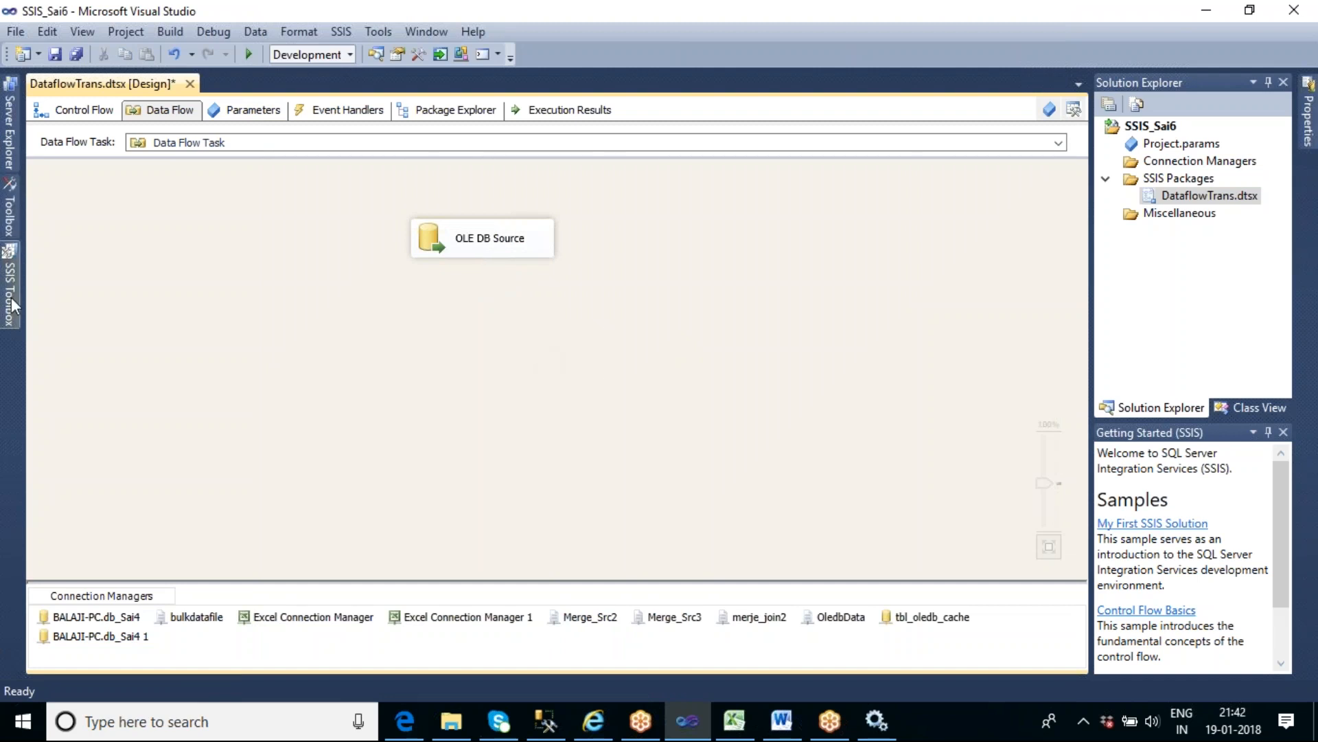
mouse_move(11, 296)
drag(84, 198, 401, 309)
click(489, 248)
drag(492, 269, 513, 335)
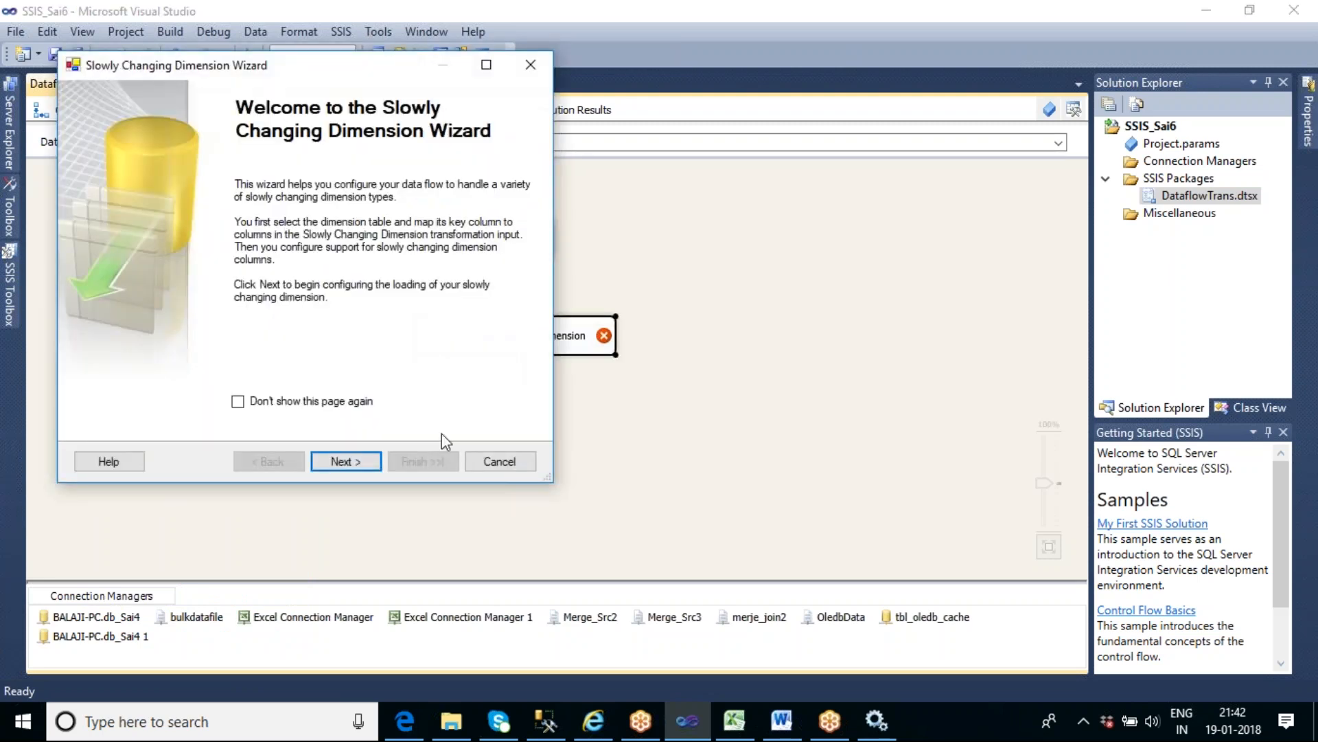
- Choose [dbo].[tbl_scd_master_history] as the dimension table and enlarge the wizard to show all column mappings
click(361, 461)
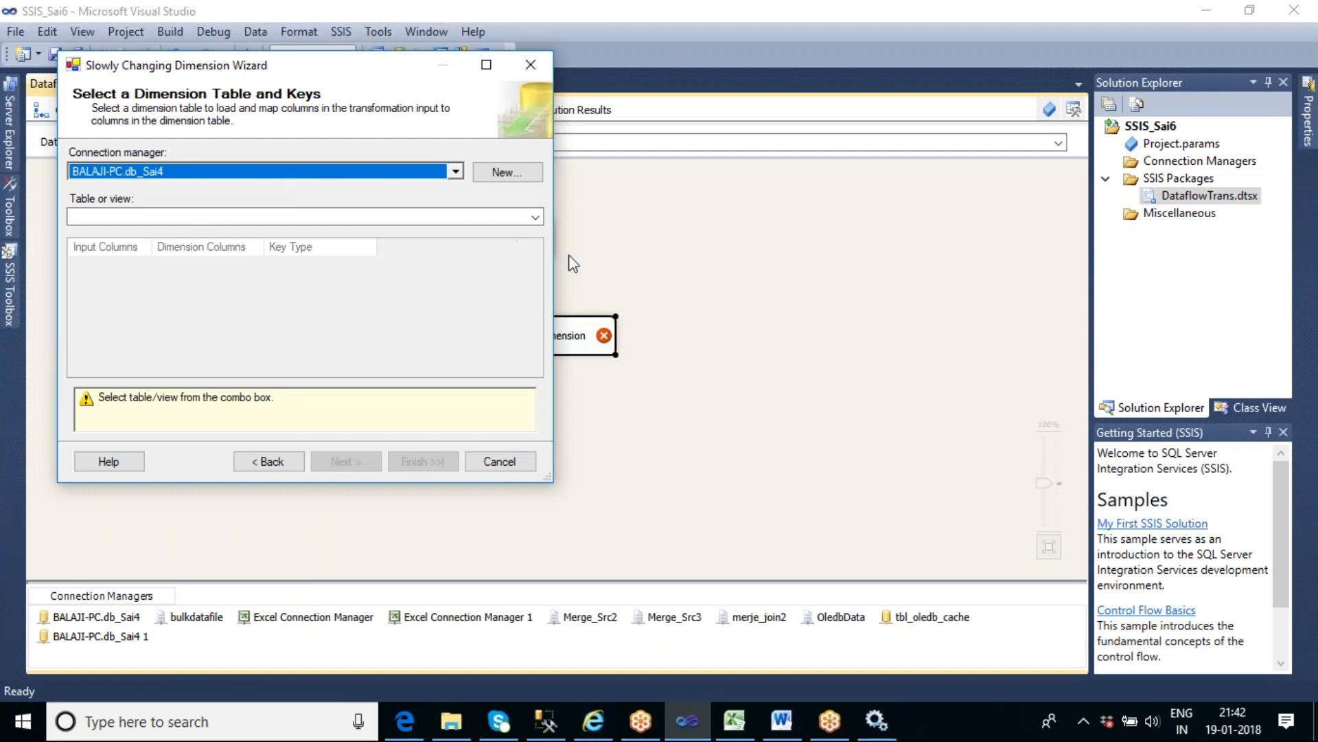
click(541, 220)
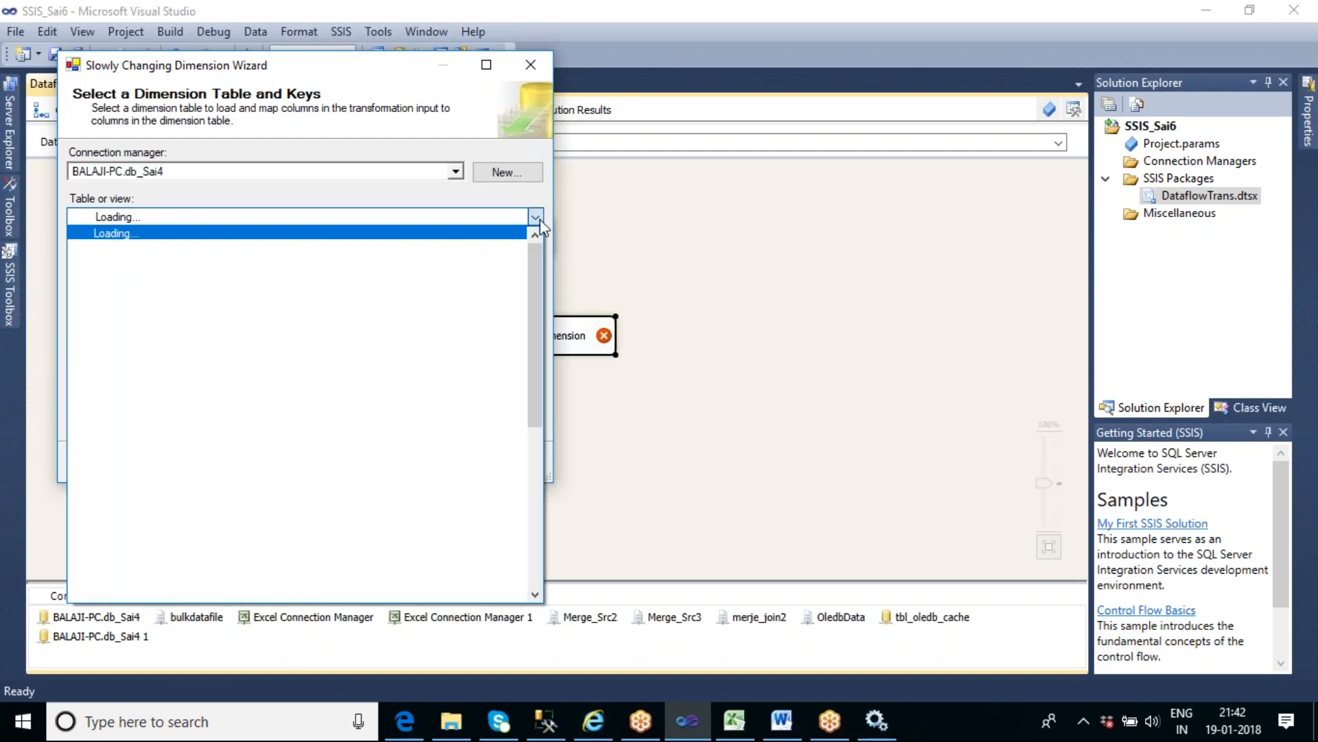
drag(533, 274, 559, 464)
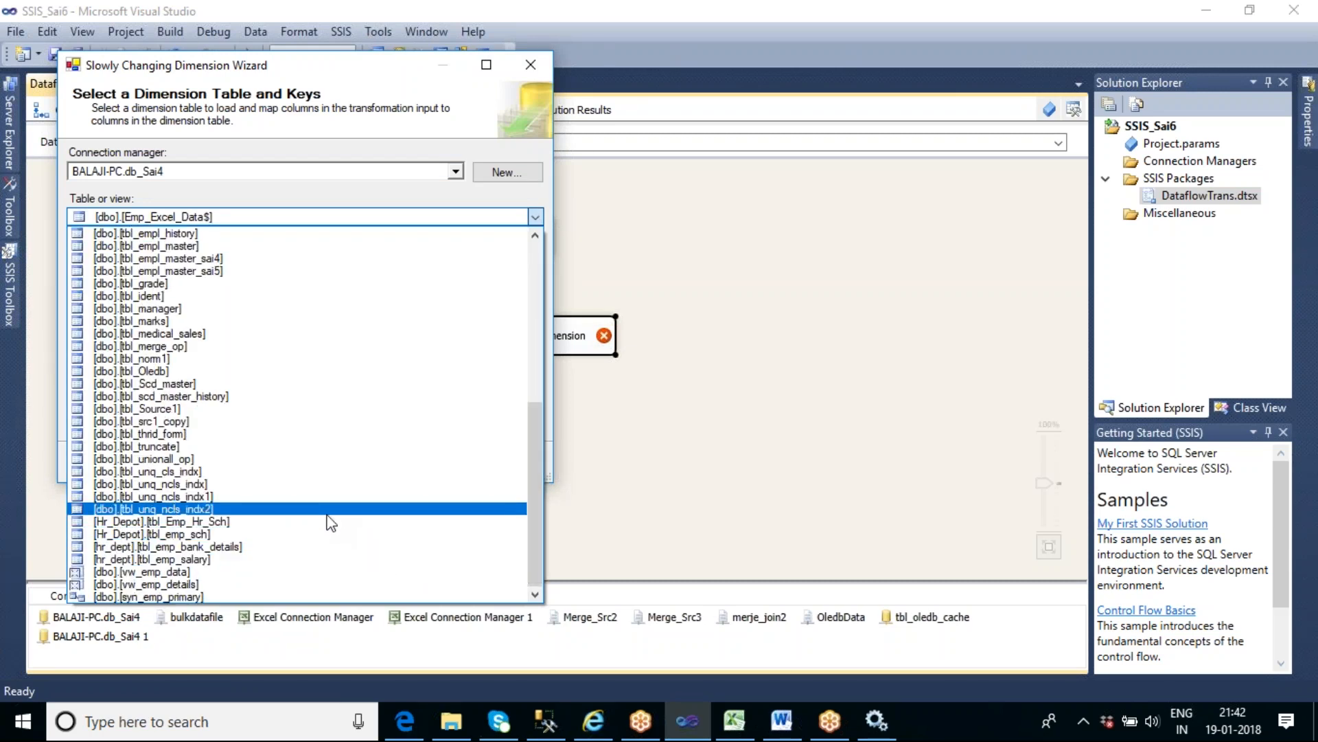
scroll(331, 523, up, 1)
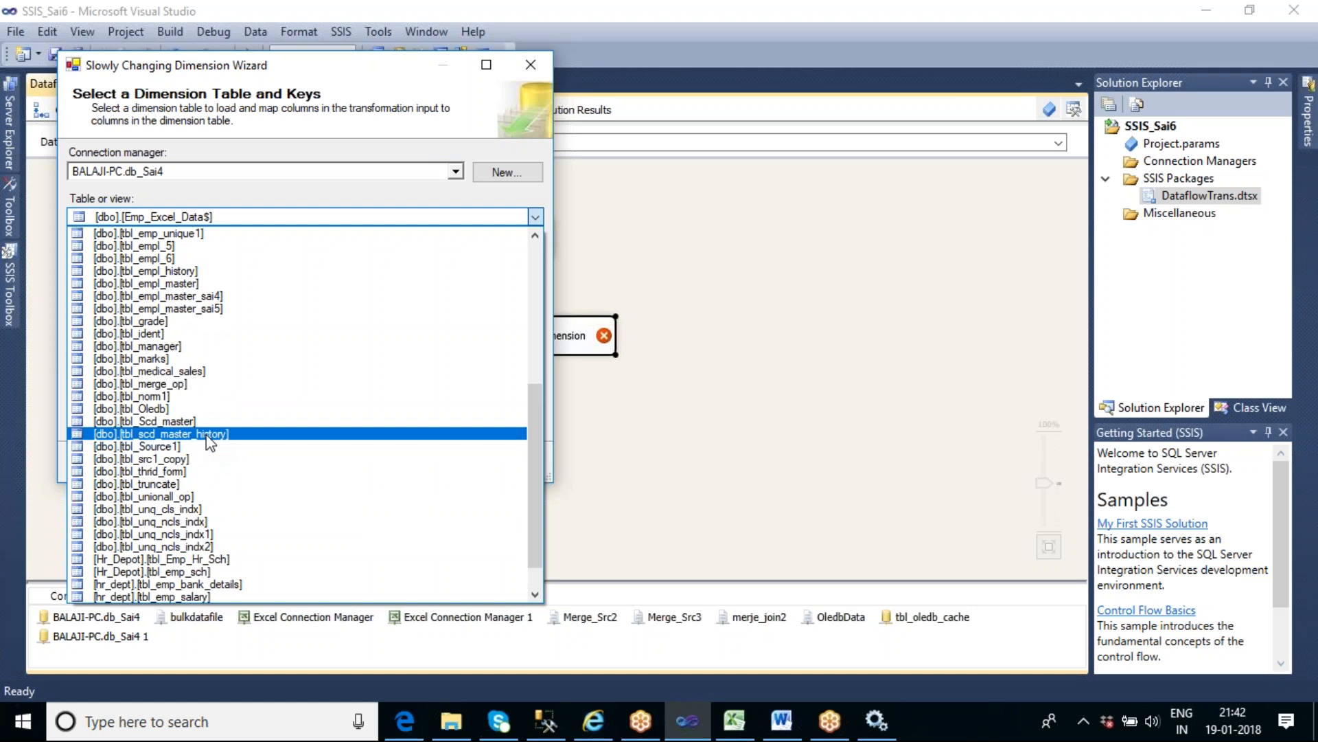
click(207, 435)
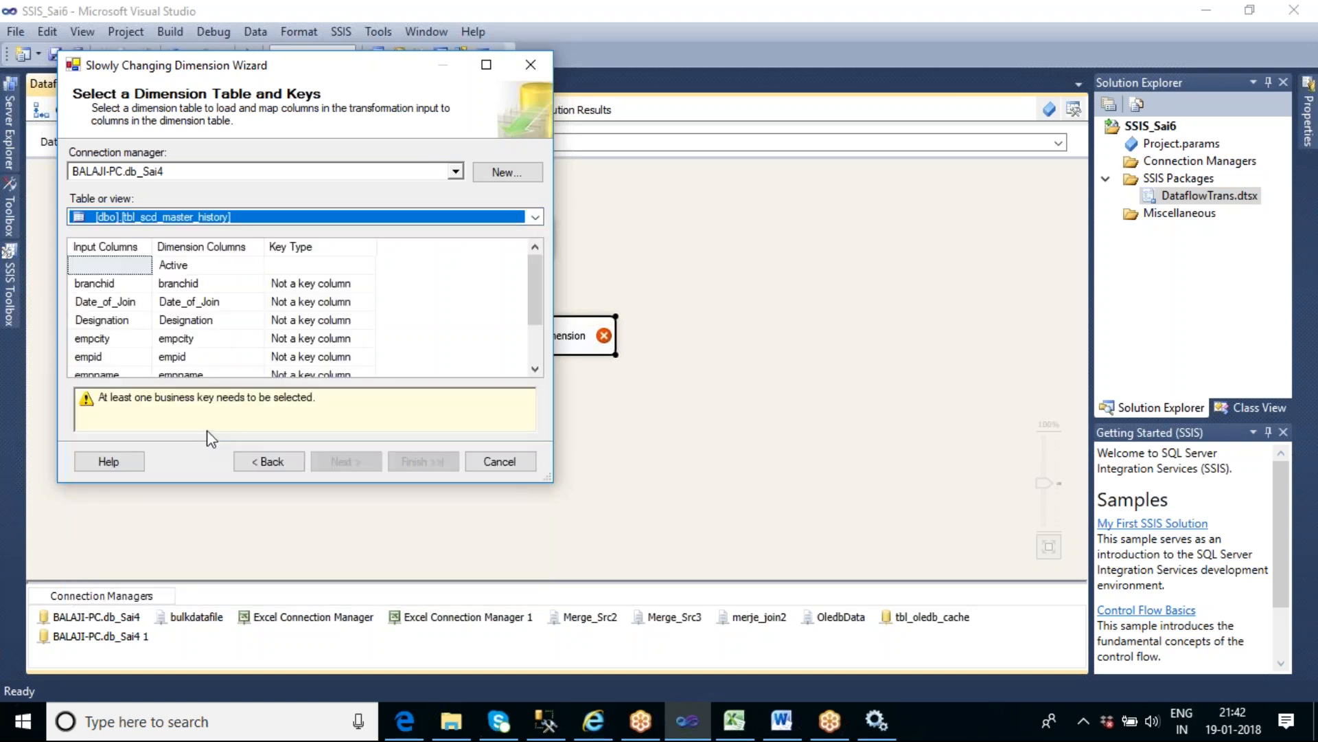
drag(548, 476, 741, 551)
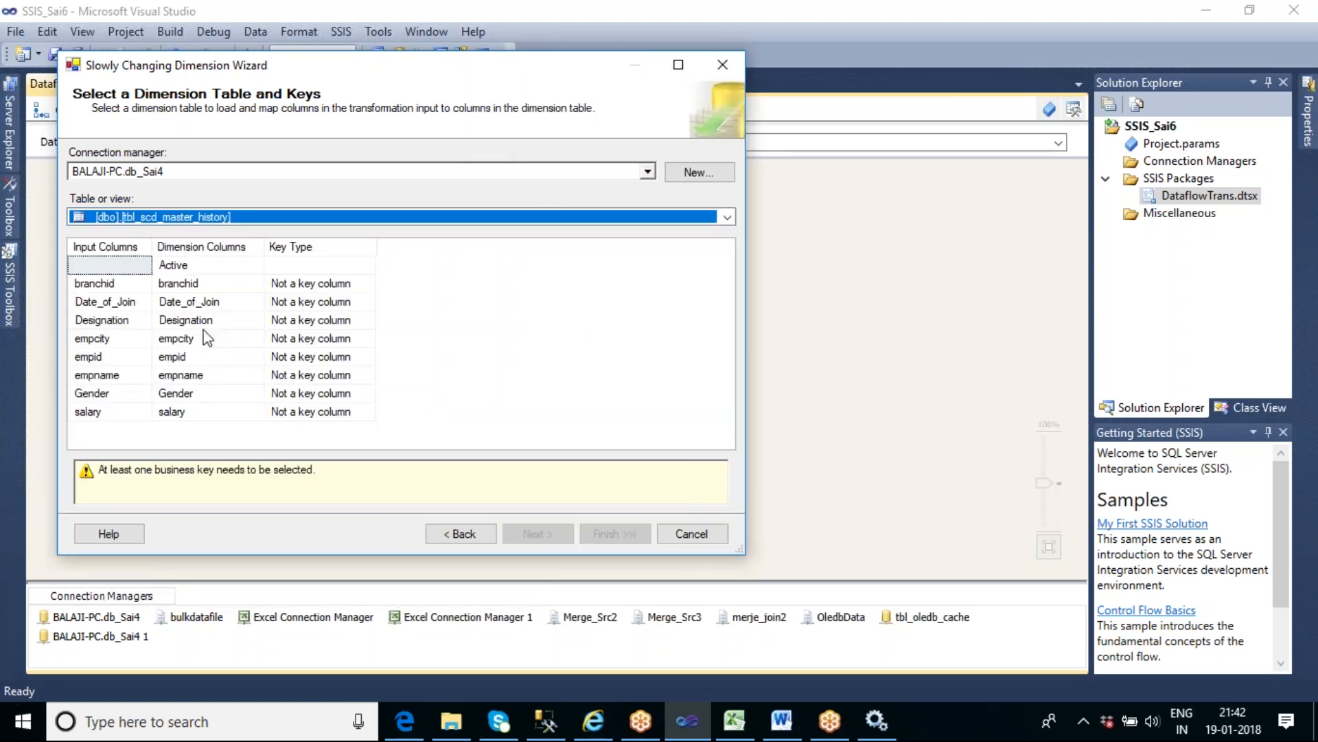
- Set empid as the business key in the Slowly Changing Dimension Wizard and continue to the change types
click(328, 359)
click(368, 357)
click(346, 391)
click(557, 533)
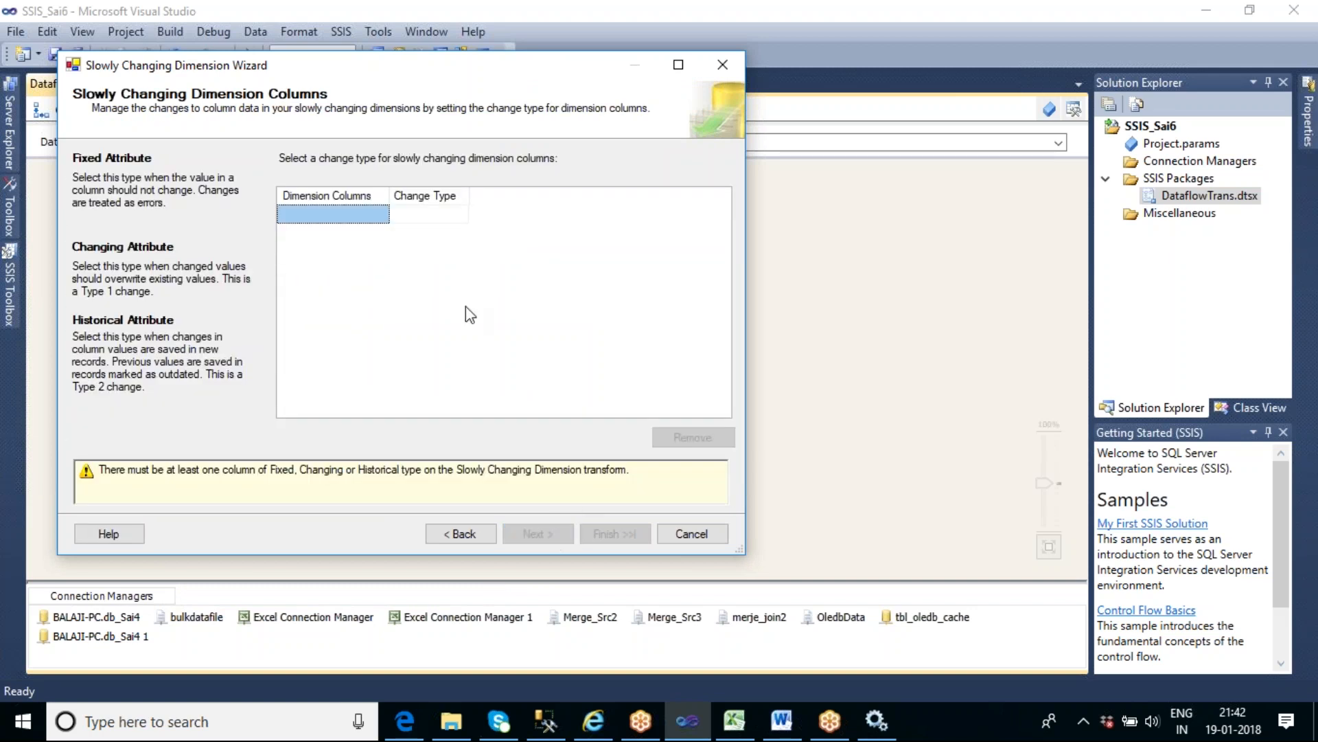
- Add branchid, Date_of_Join, Designation, empcity, empname, Gender and salary as dimension columns with the Fixed attribute change type
click(353, 217)
click(364, 237)
click(370, 257)
click(375, 276)
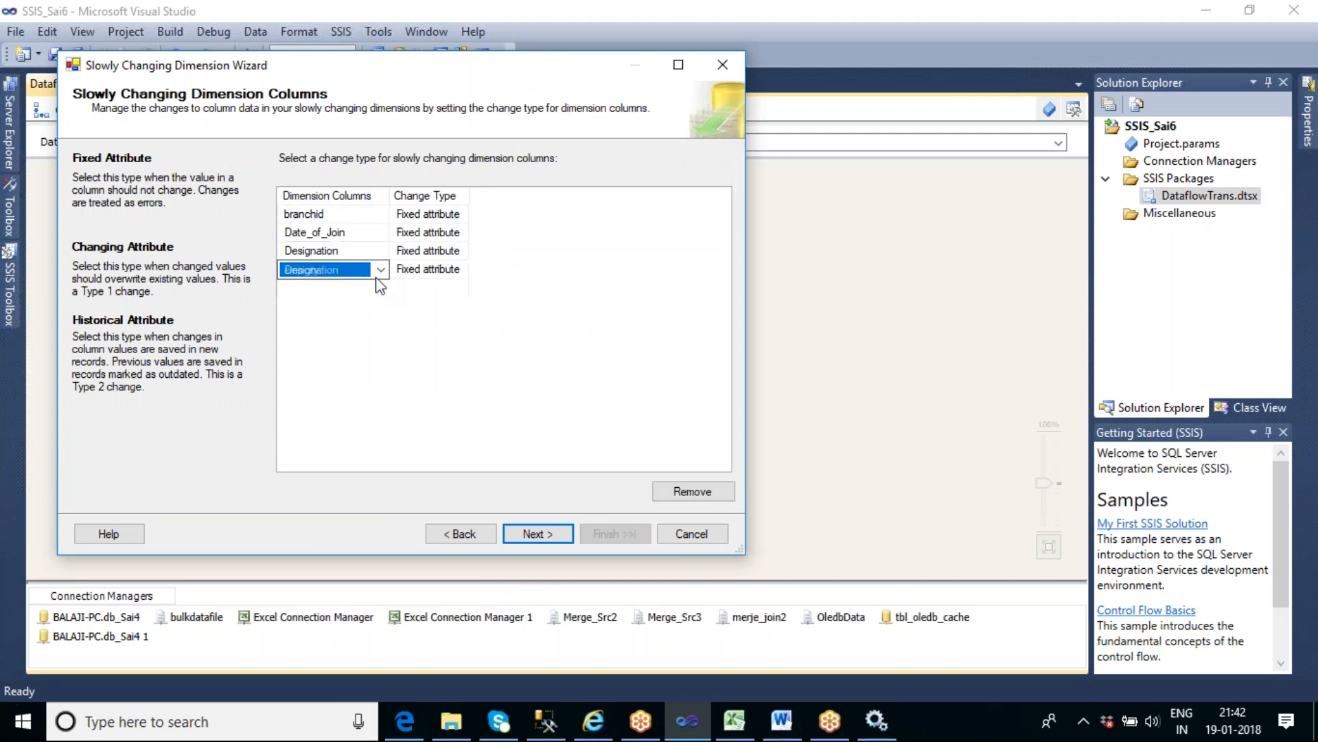
click(382, 293)
click(381, 308)
click(370, 325)
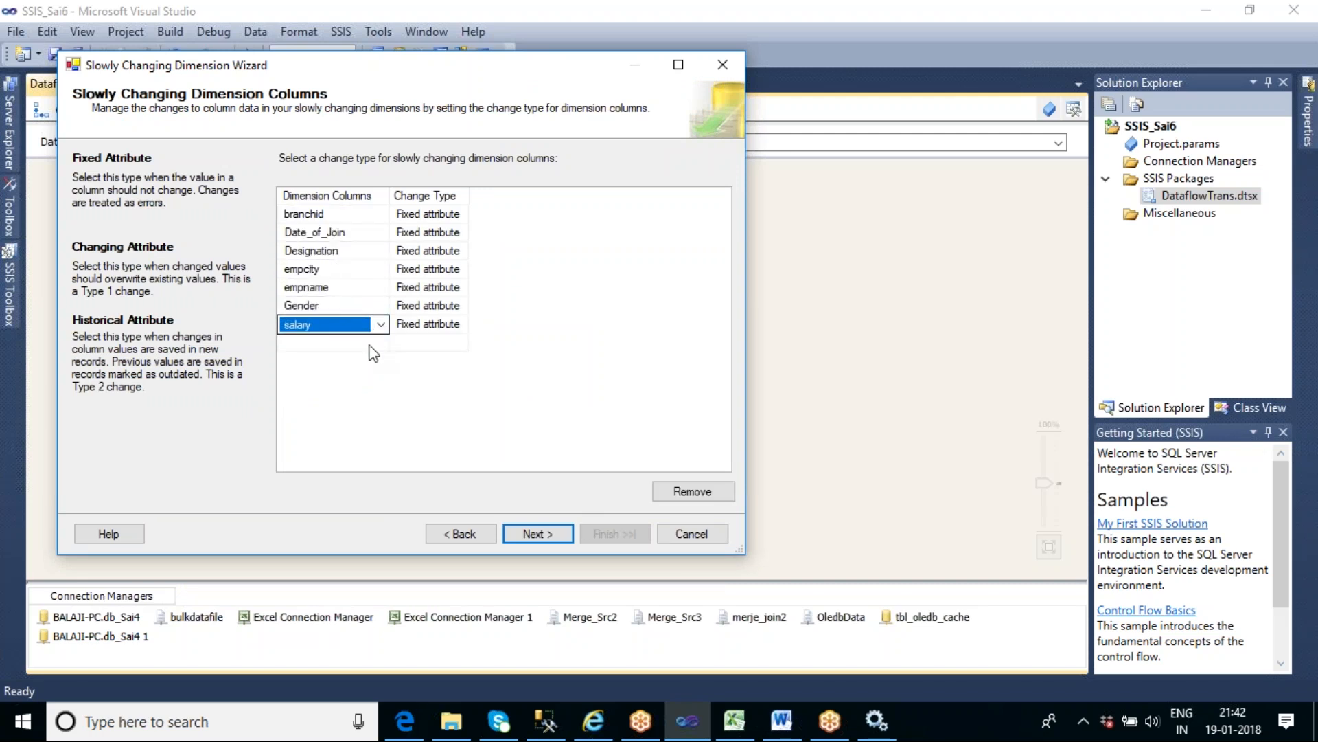
click(368, 343)
- Widen the change type column and set Designation's change type to Historical attribute
click(438, 255)
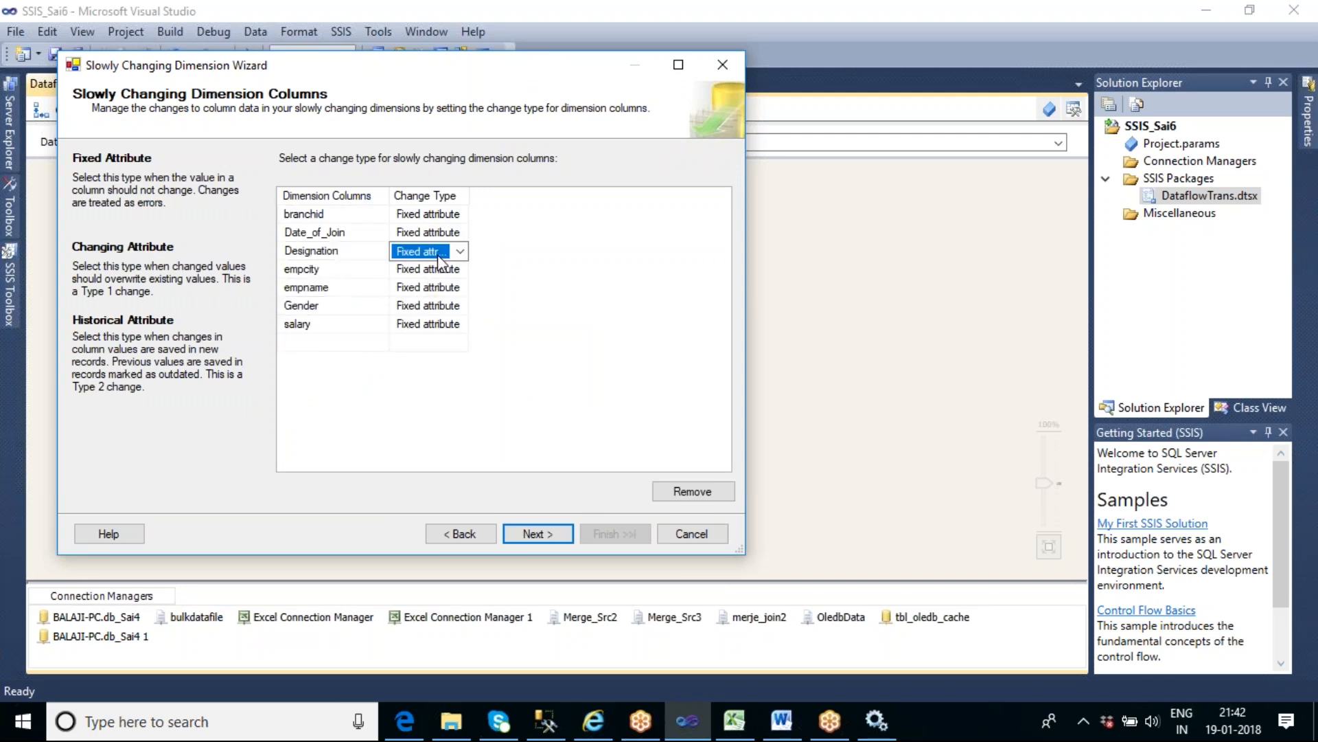
drag(469, 196, 561, 197)
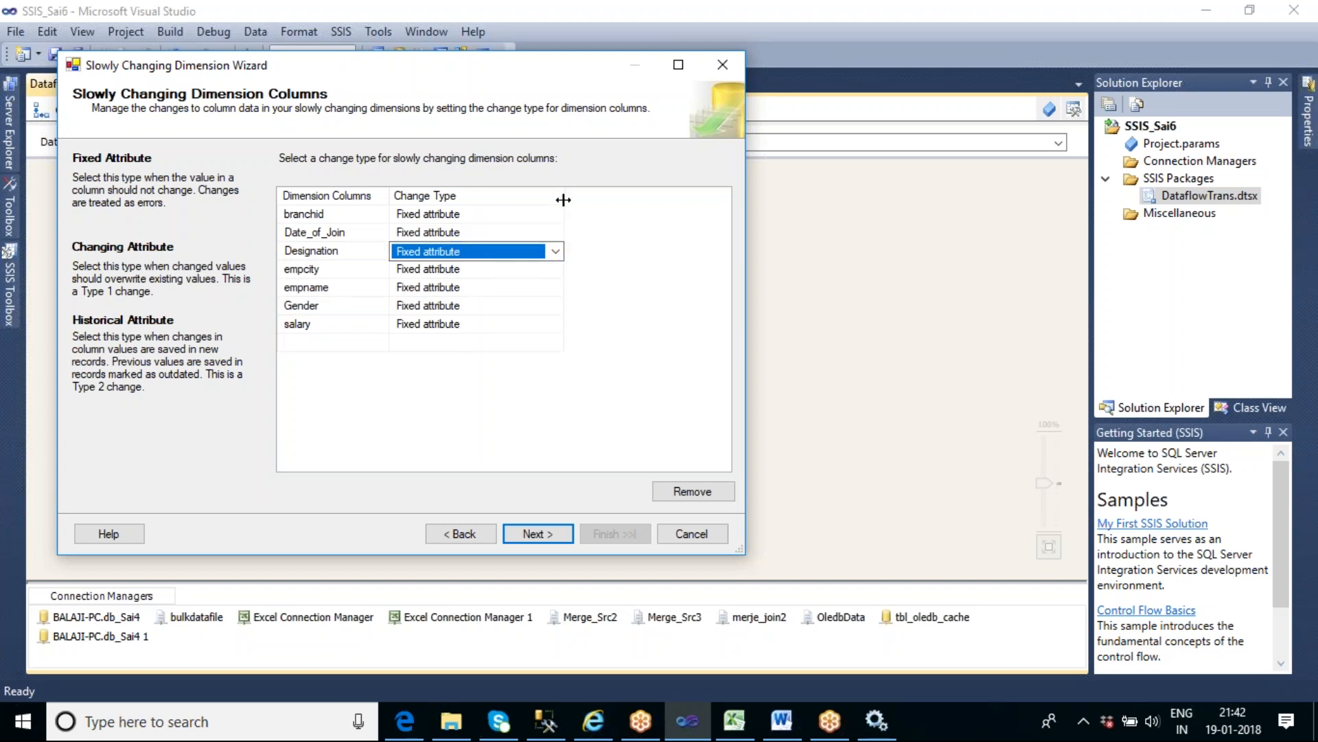
click(556, 252)
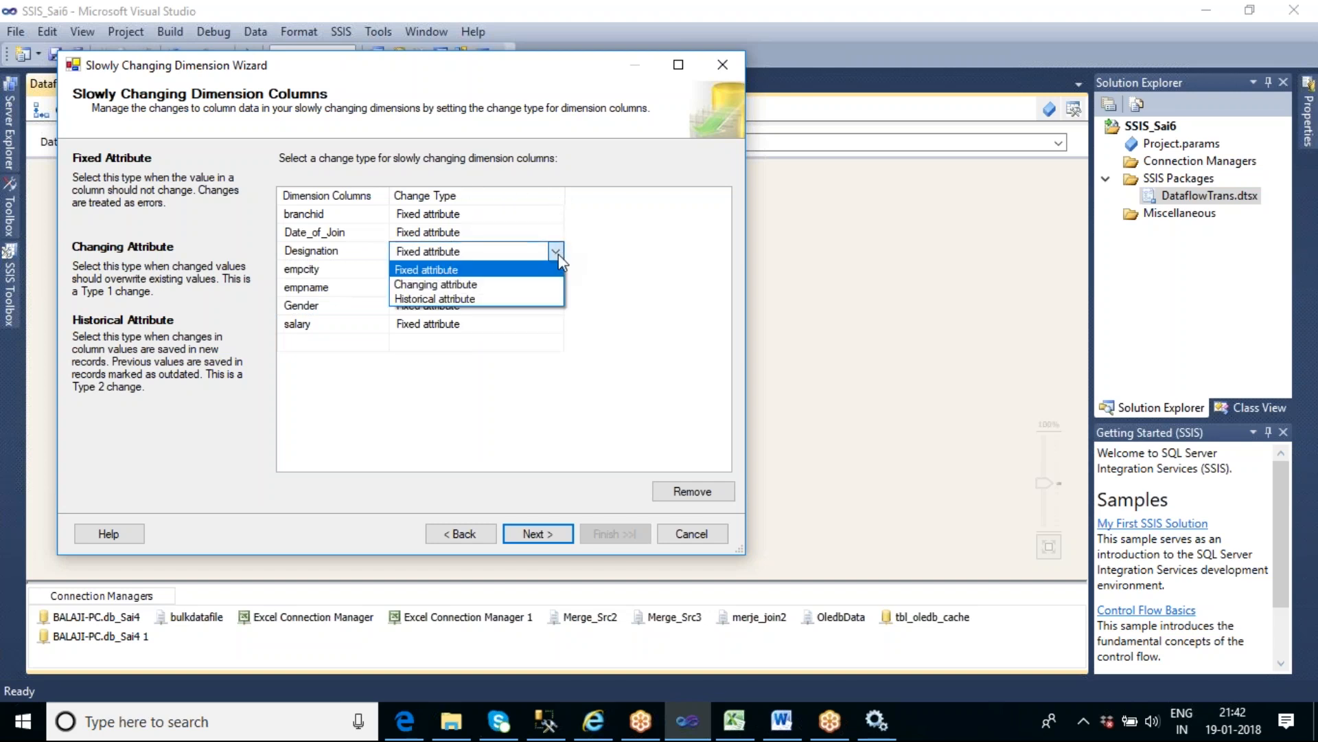
click(497, 300)
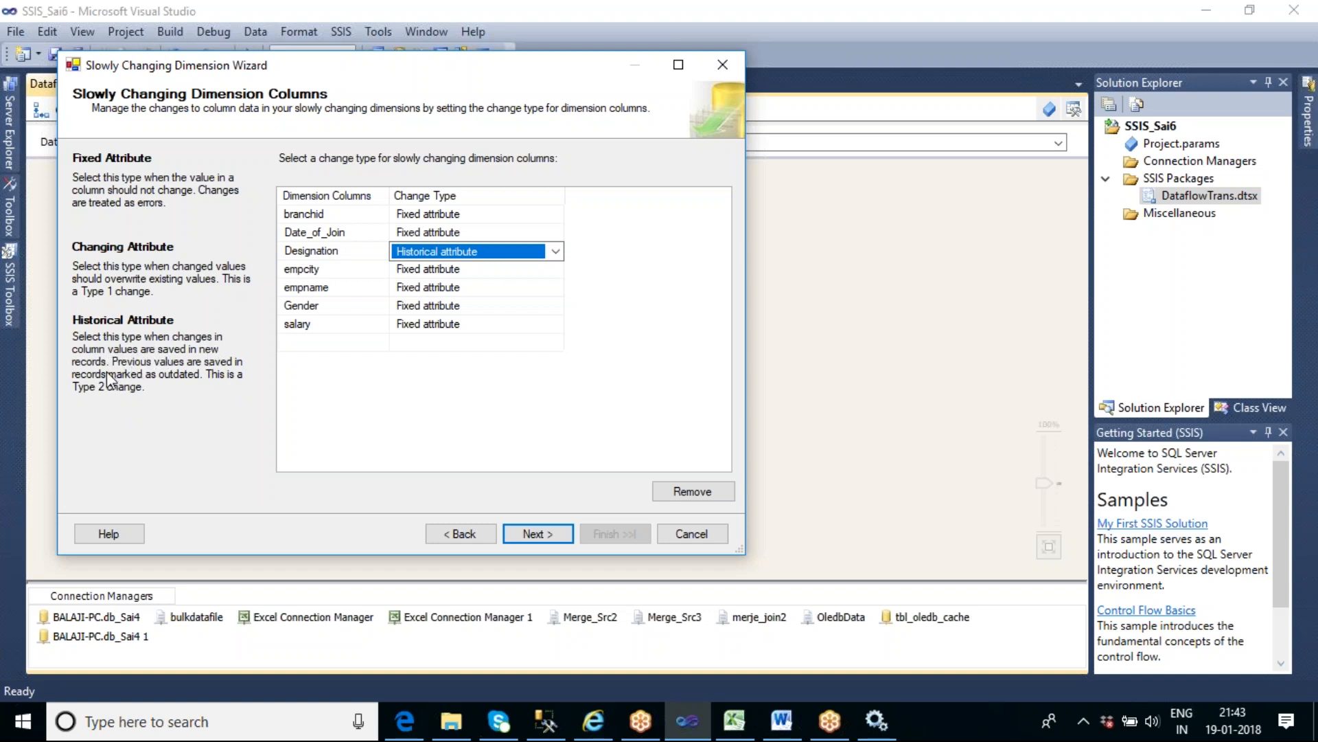
- Turn off failing the transformation when changes are detected in a fixed attribute, and continue to the historical attribute options
click(536, 535)
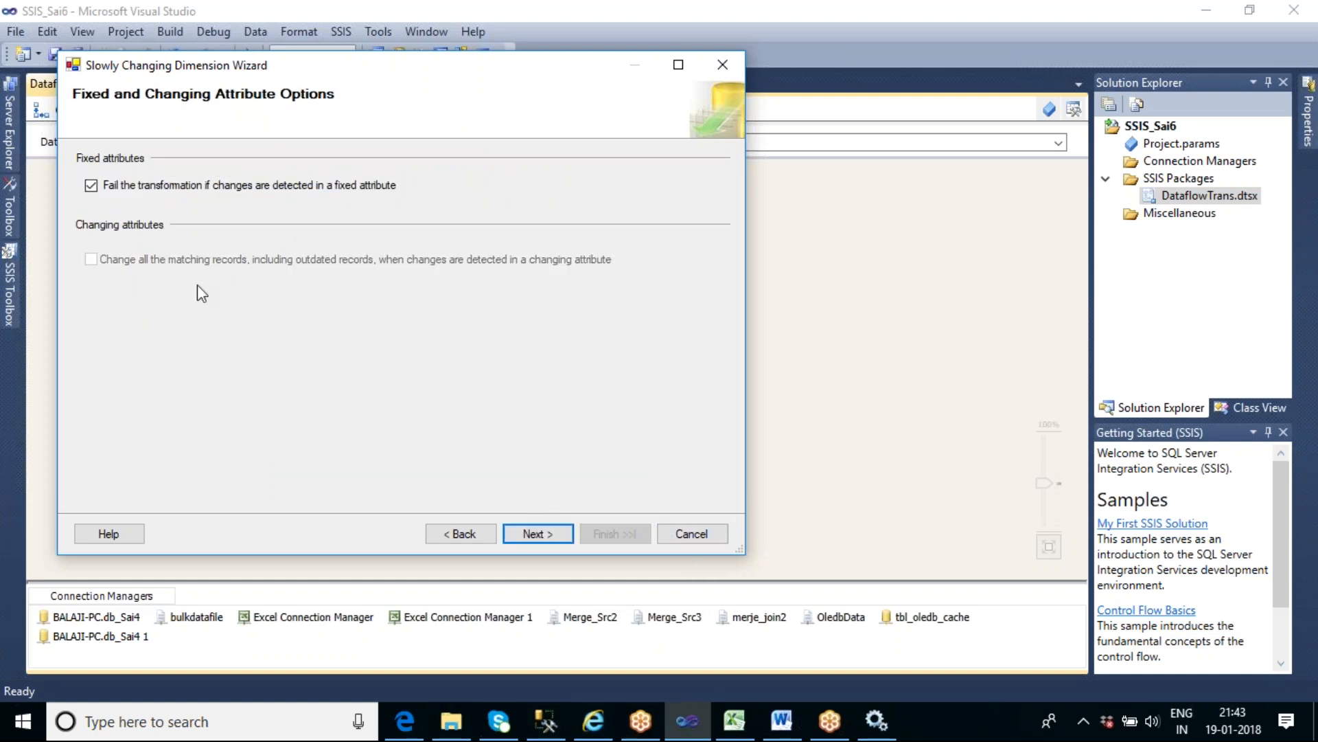
click(92, 185)
click(522, 537)
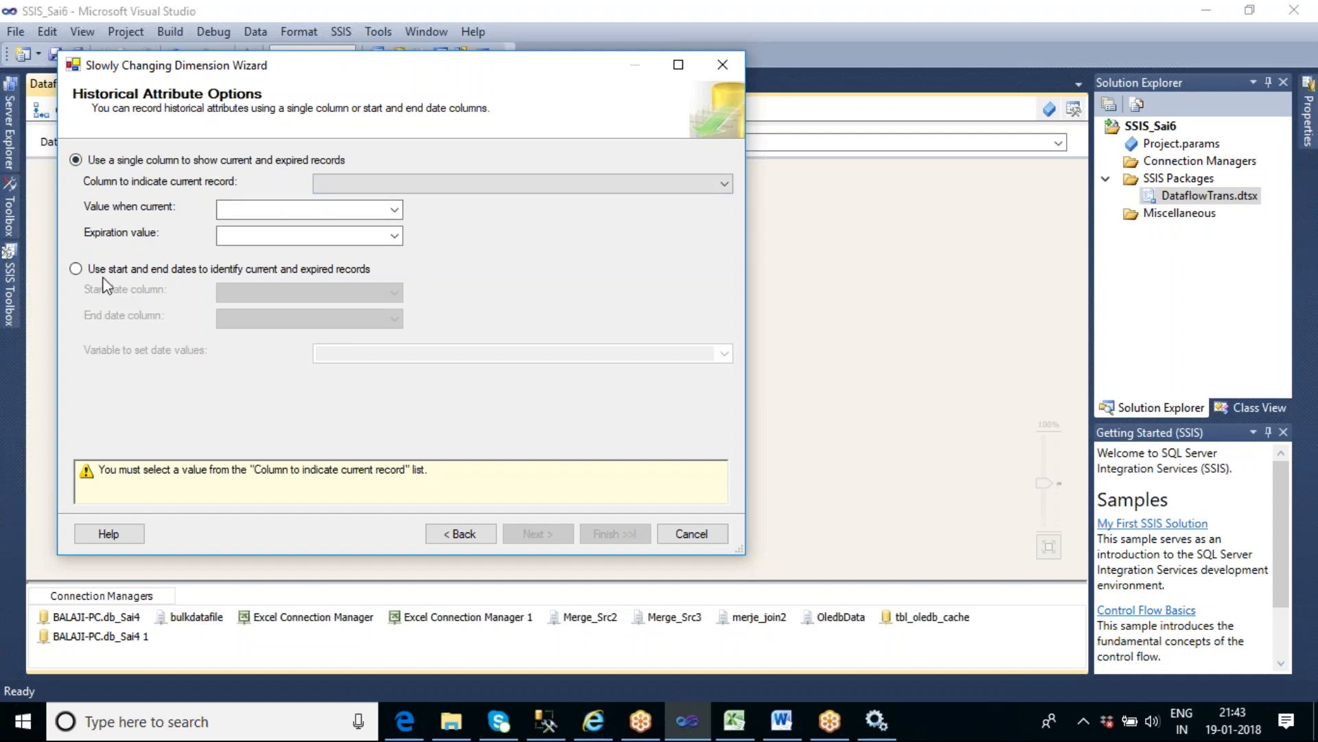
- Switch to the SCD sheet in Excel and review the SCD Type 2 notes on single-column and two-date-column history
click(734, 721)
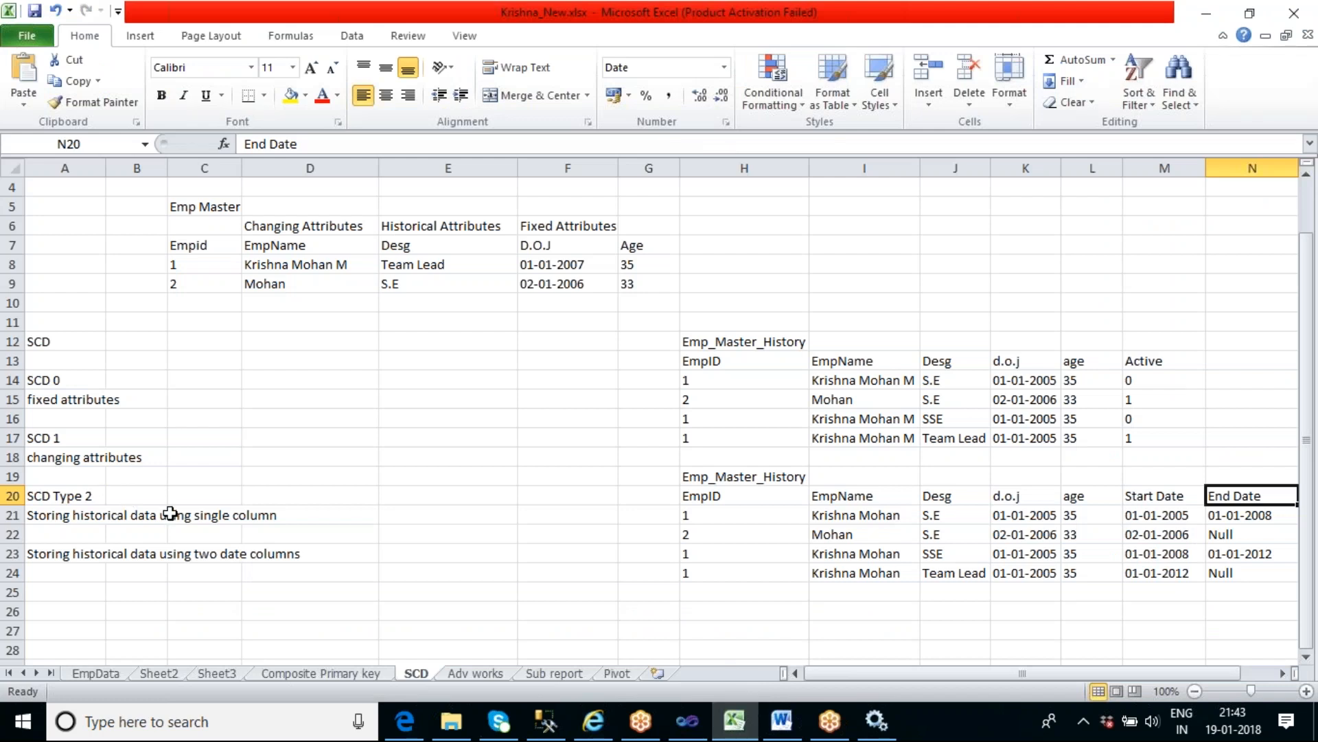
click(169, 513)
click(216, 567)
click(206, 519)
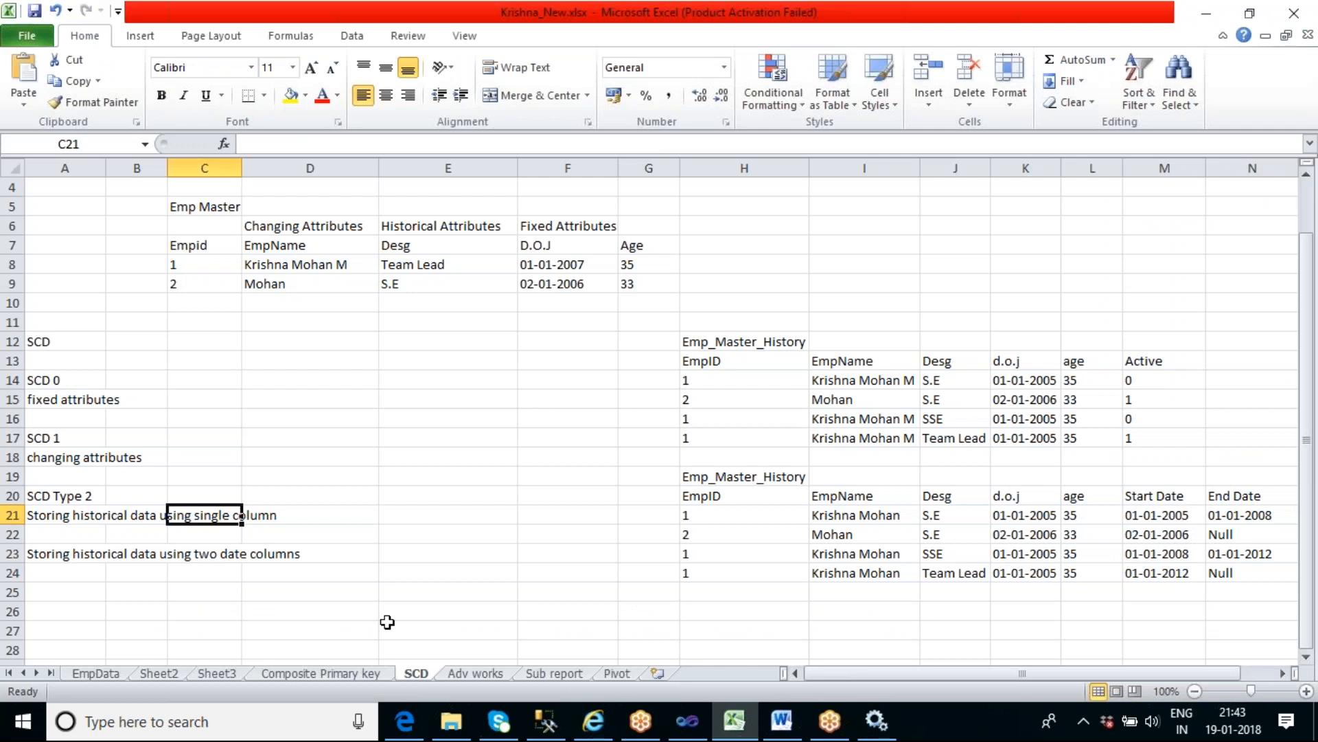
- Return to the wizard in Visual Studio and use Active to indicate the current record, with 1 when current and 0 when expired
click(700, 721)
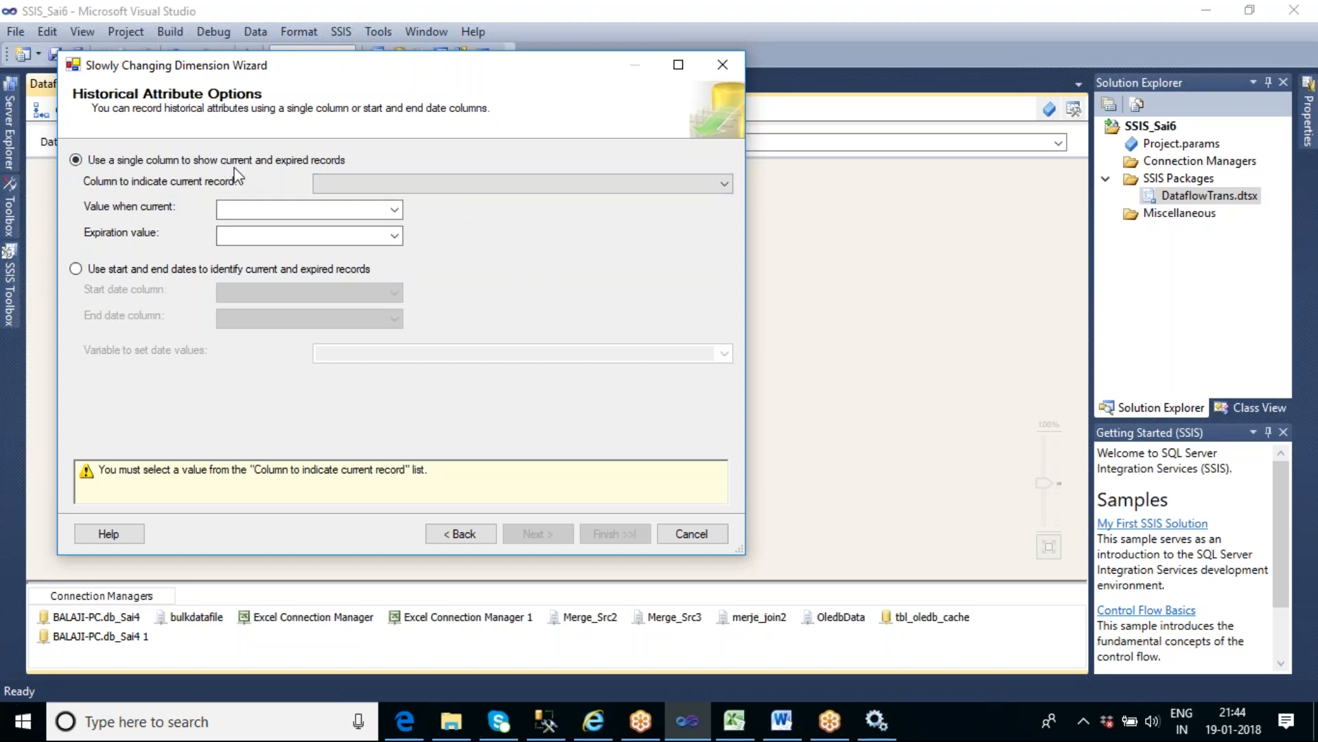
click(382, 184)
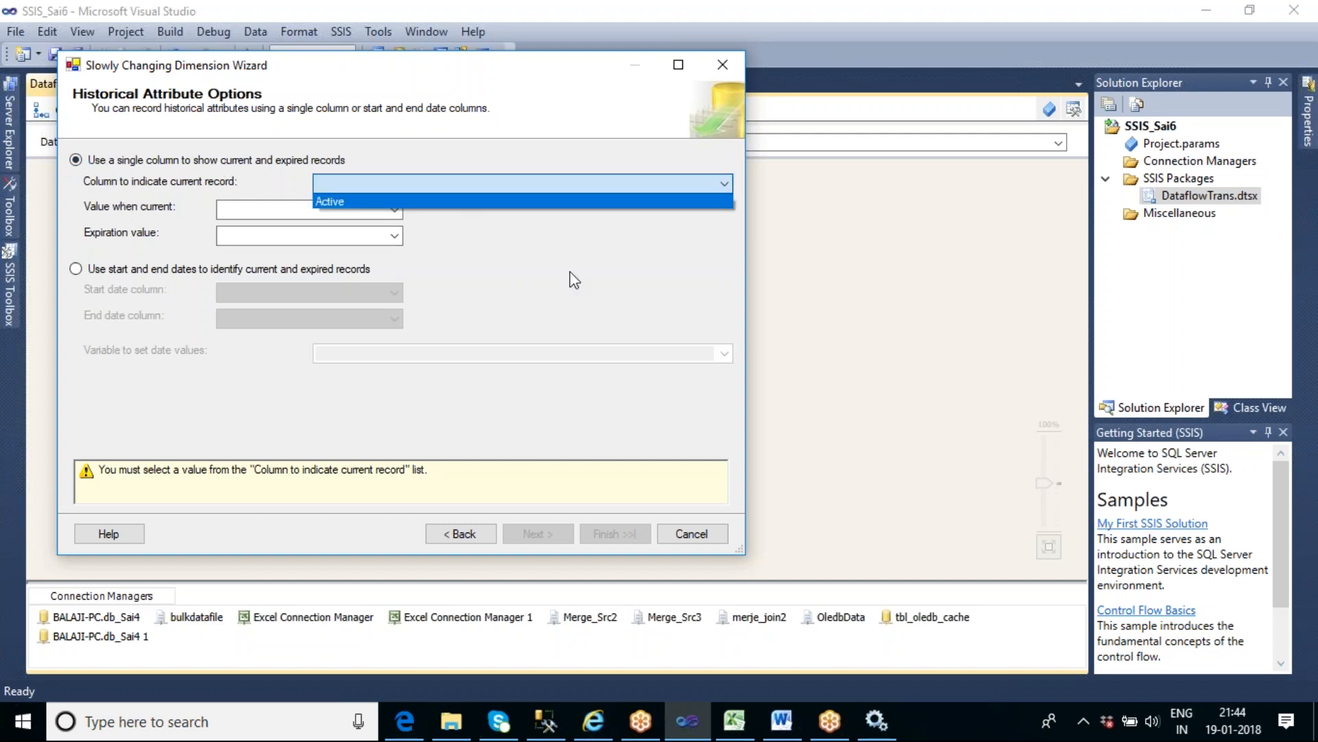
click(455, 199)
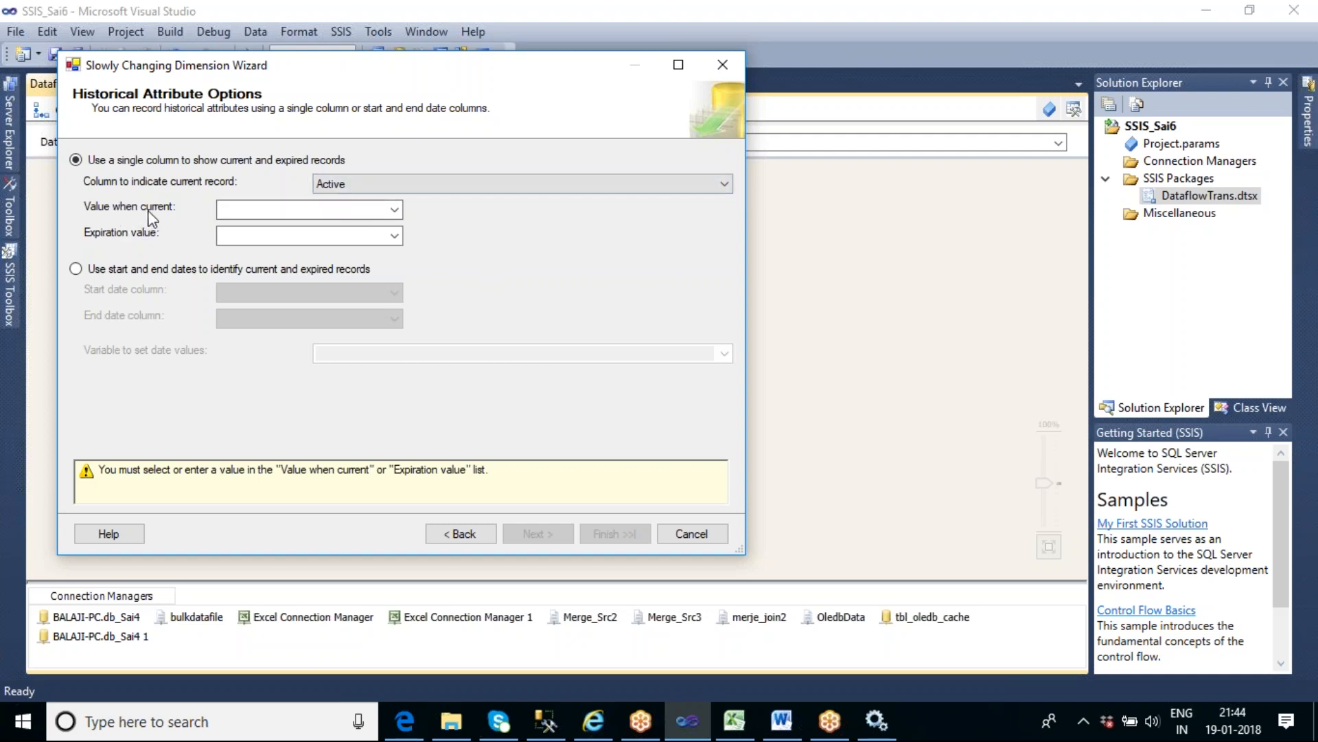
click(332, 212)
text(1)
click(325, 236)
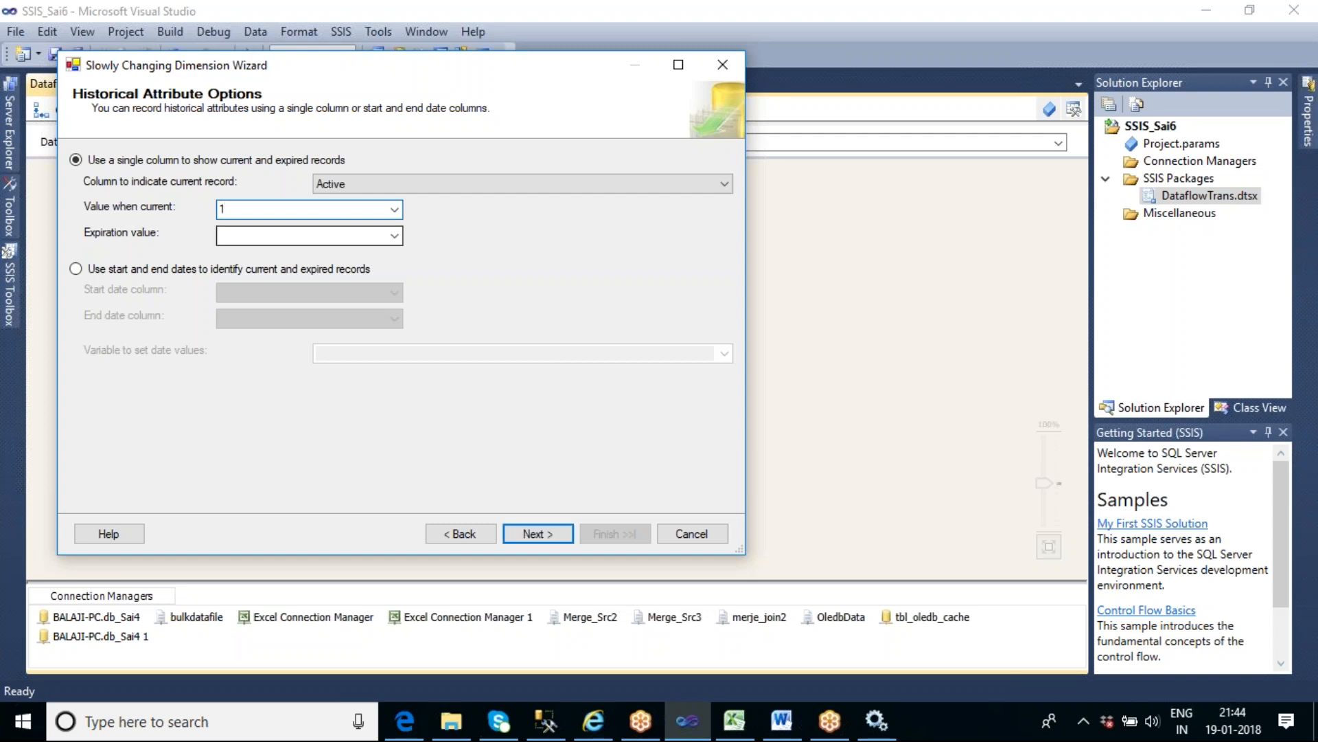
text(0)
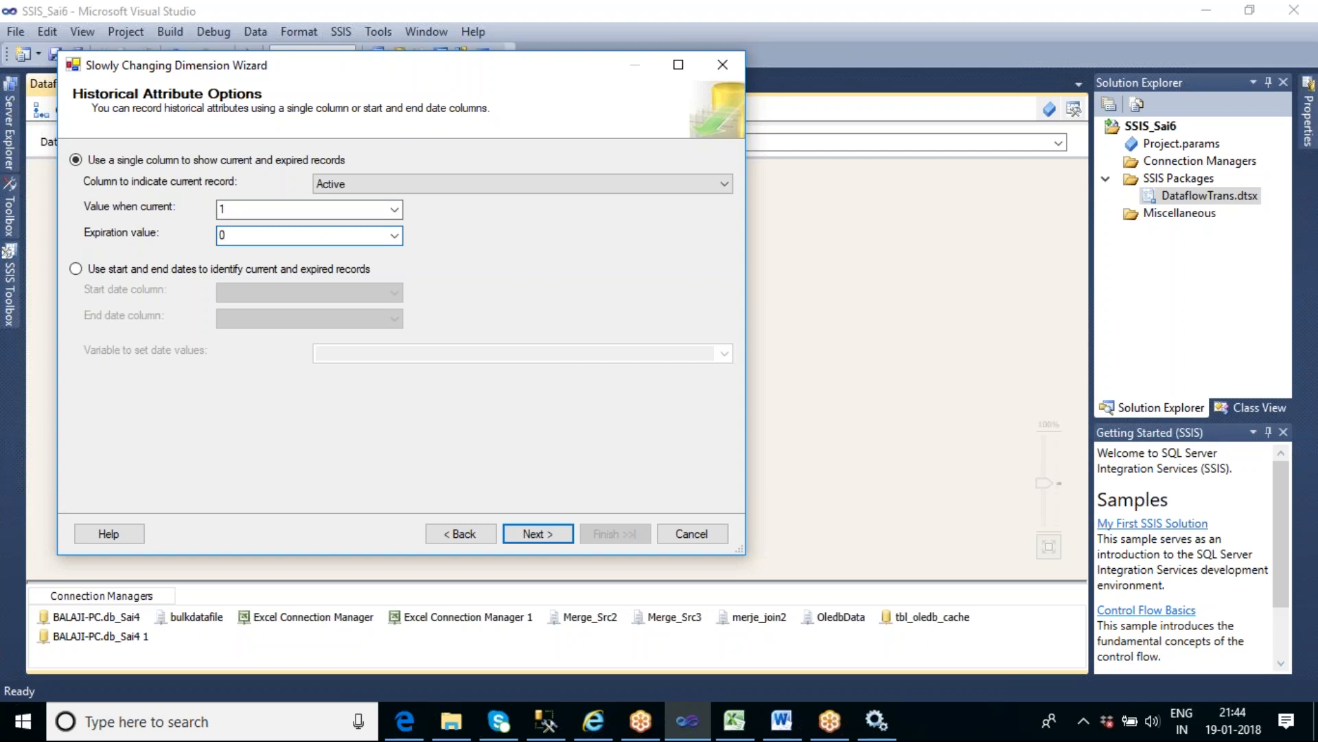
- Check the predefined choices for the expiration value and the current value, keeping the entered values
click(394, 236)
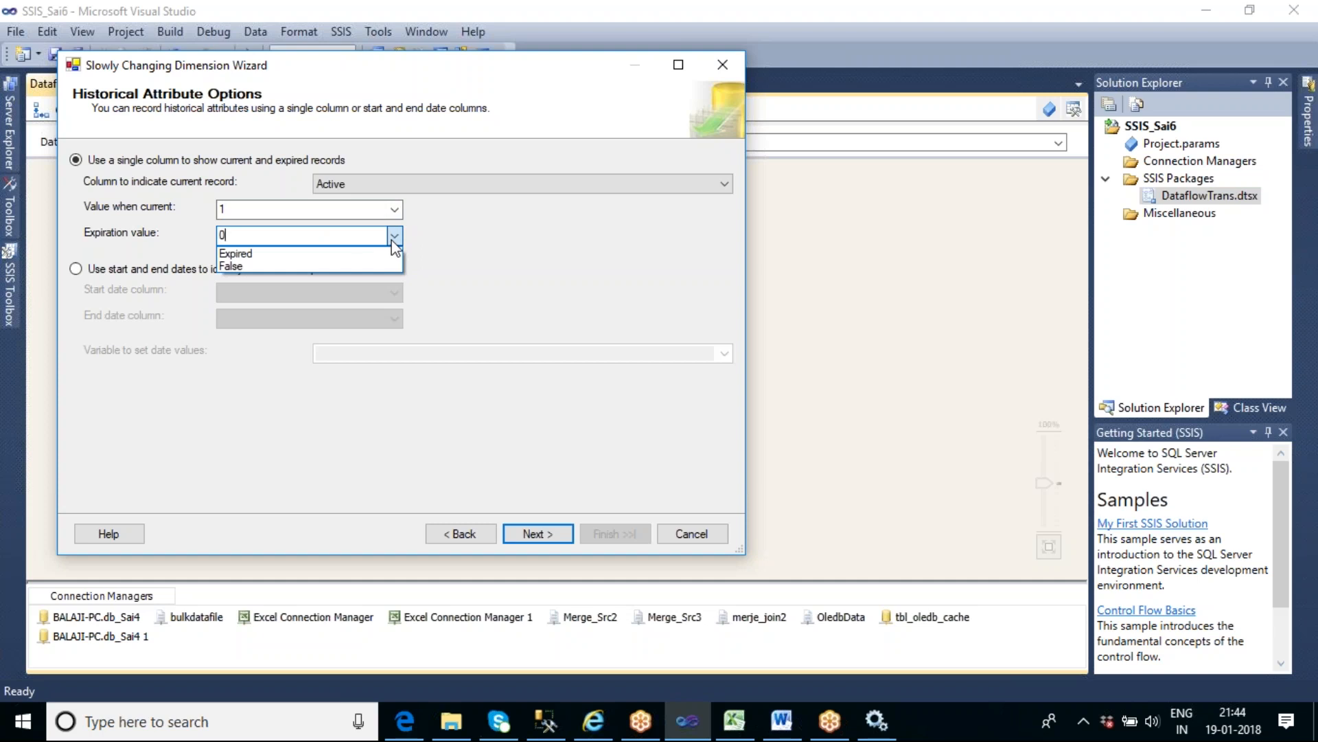
click(392, 241)
click(394, 210)
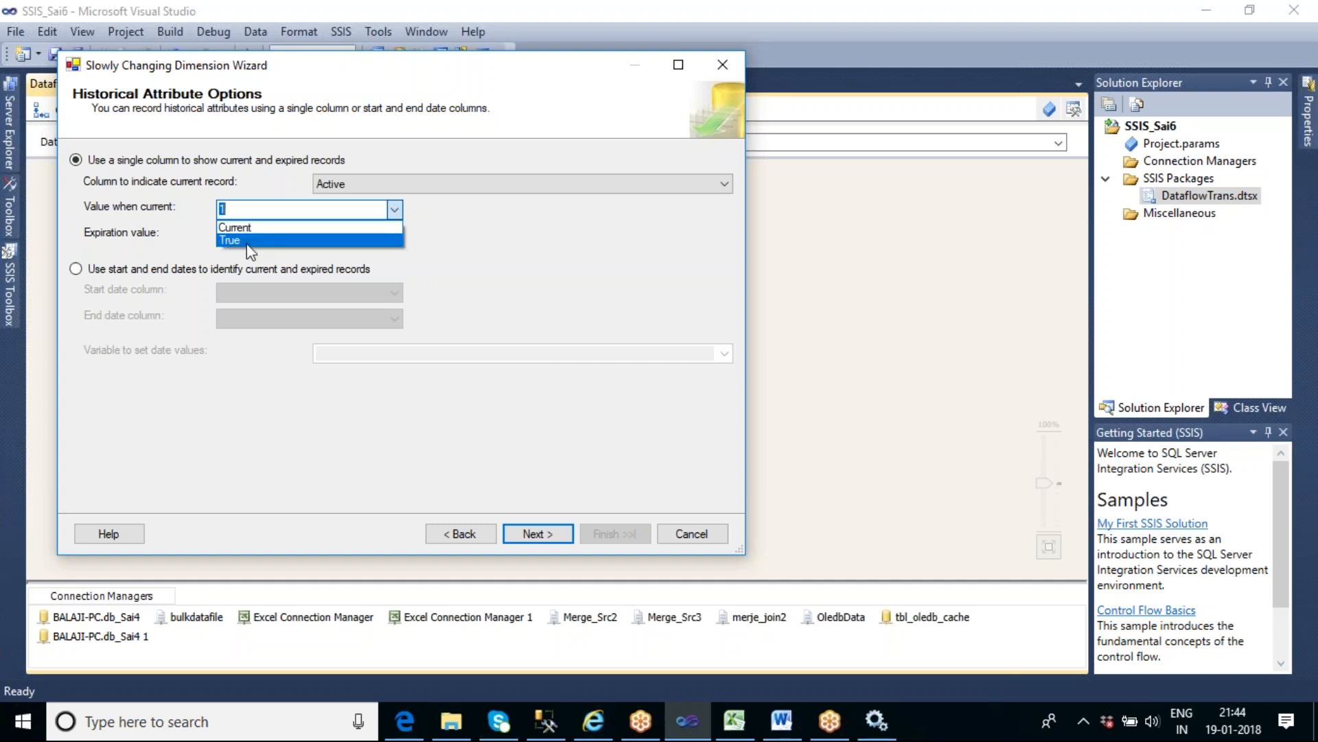
click(462, 235)
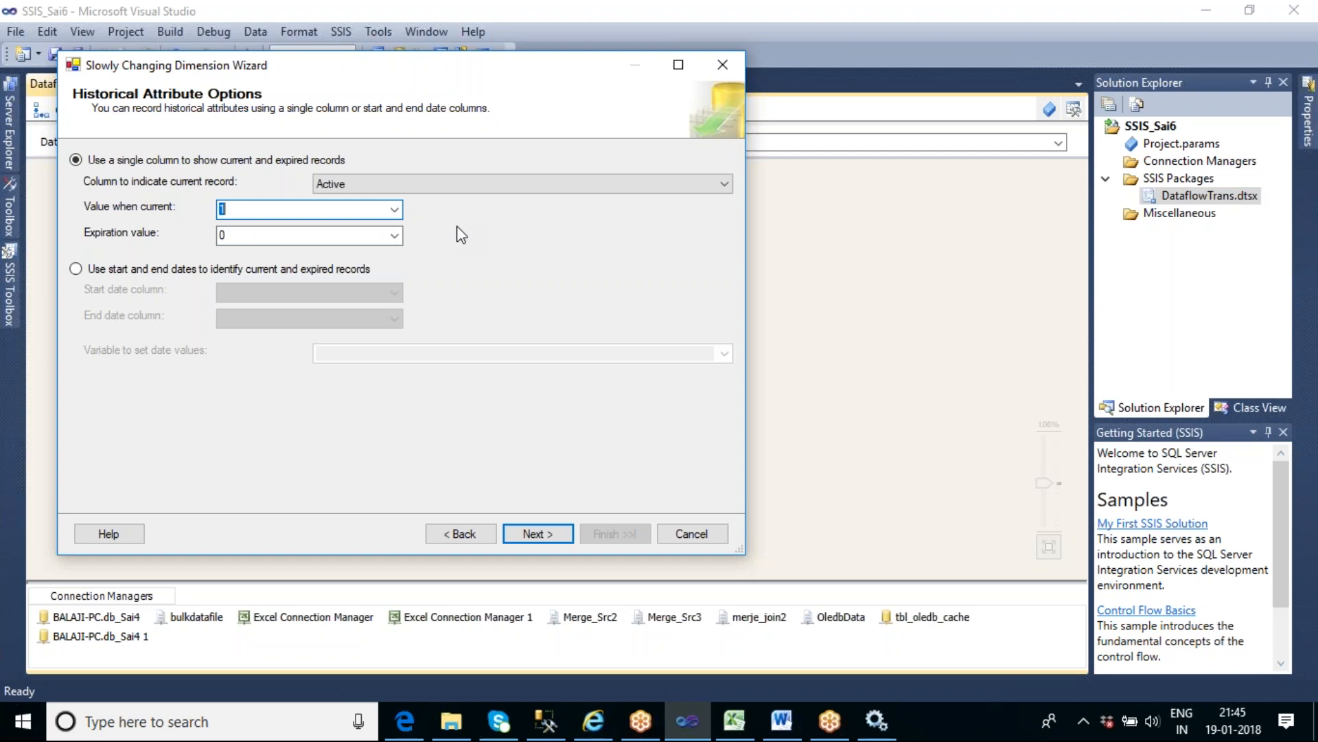
- Disable inferred member support and finish the wizard to generate the data flow components
click(554, 537)
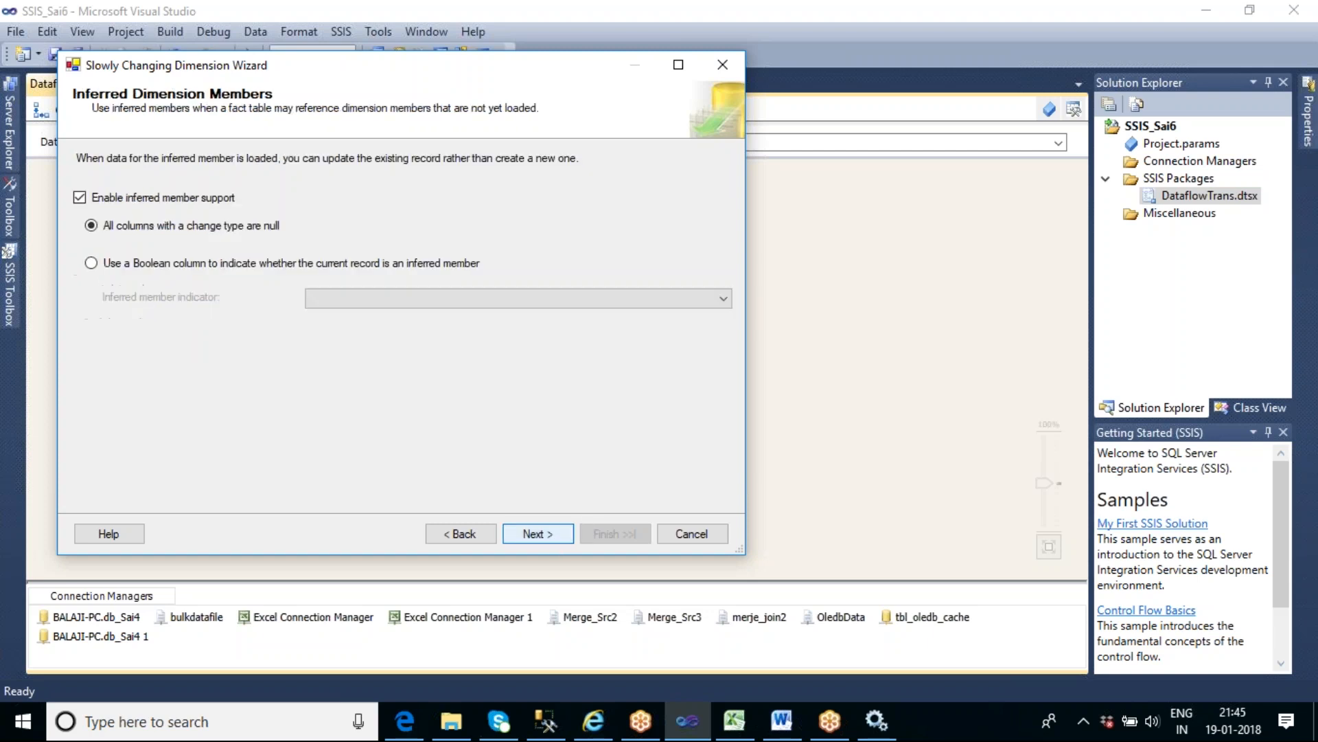
click(113, 205)
click(557, 540)
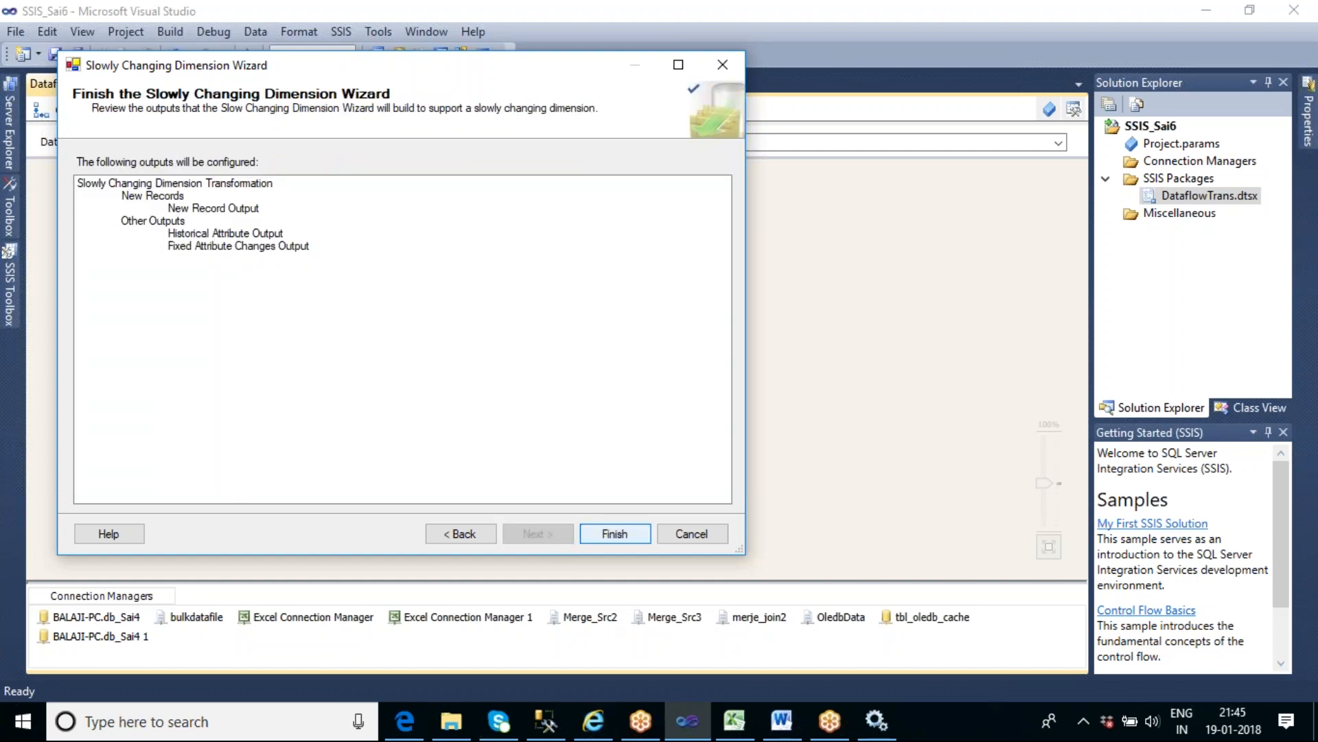
click(615, 534)
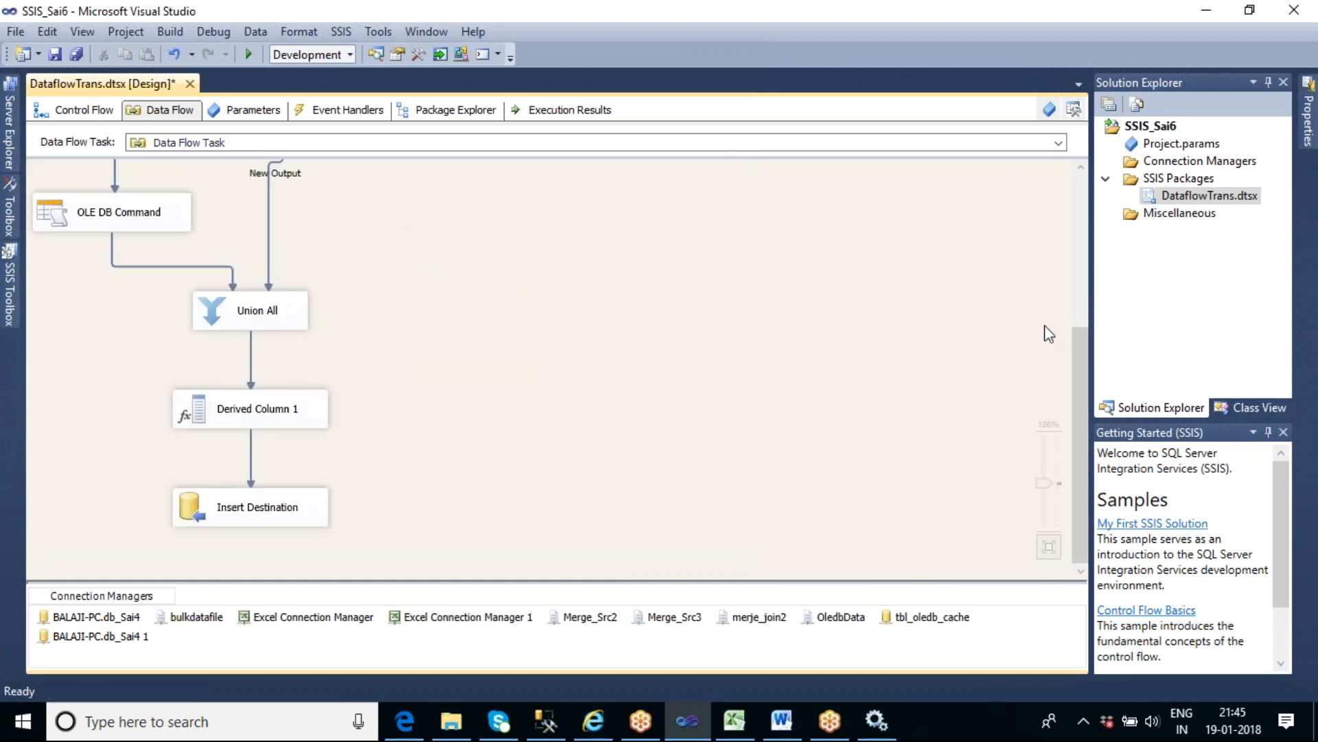
drag(1080, 364, 1073, 192)
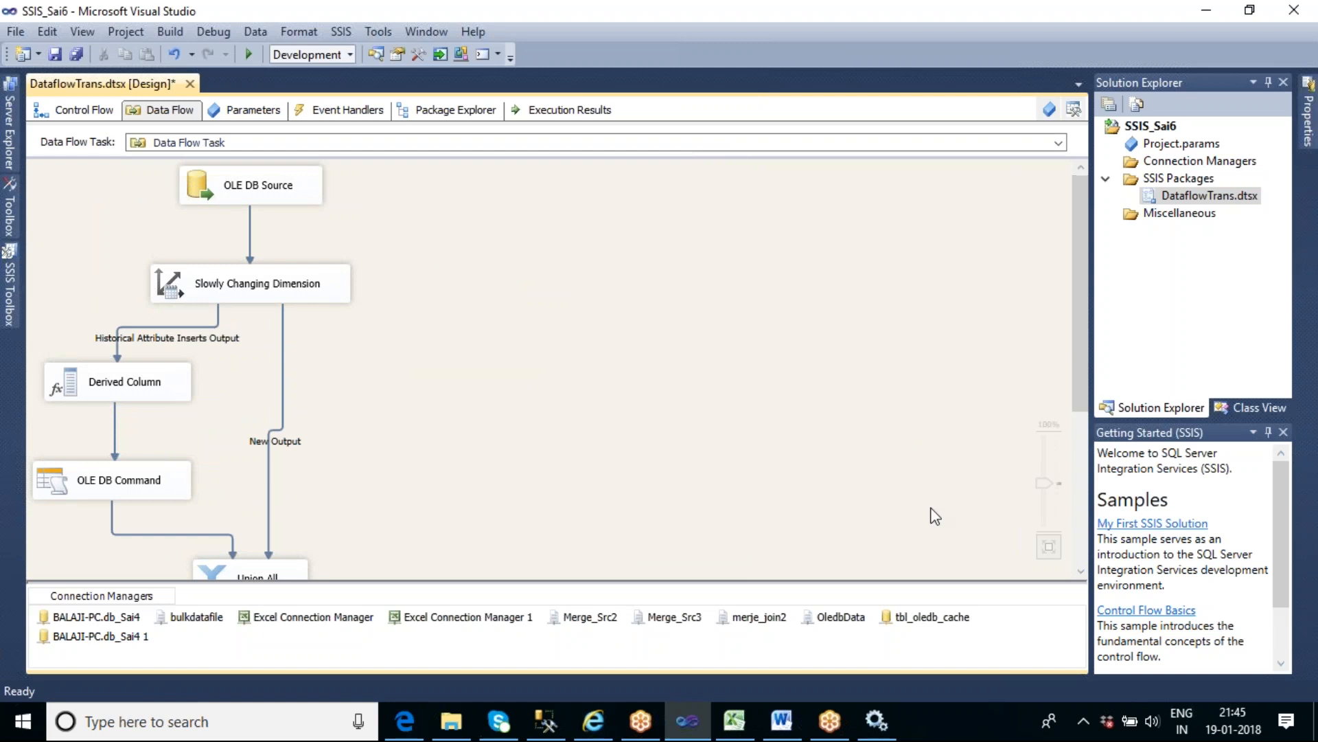
- Switch to the SCD sheet in Excel and examine the Emp_Master_History rows for EmpID 1 and their Active flags
click(748, 726)
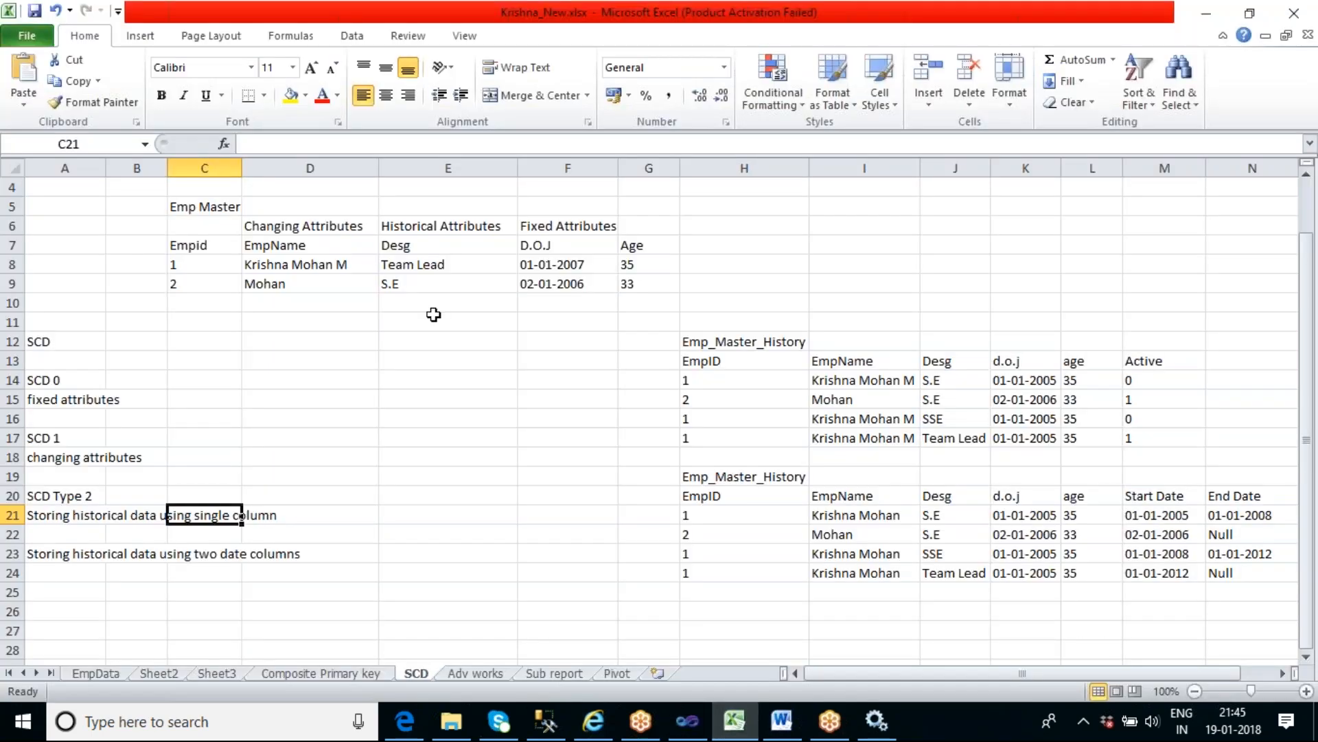
click(446, 266)
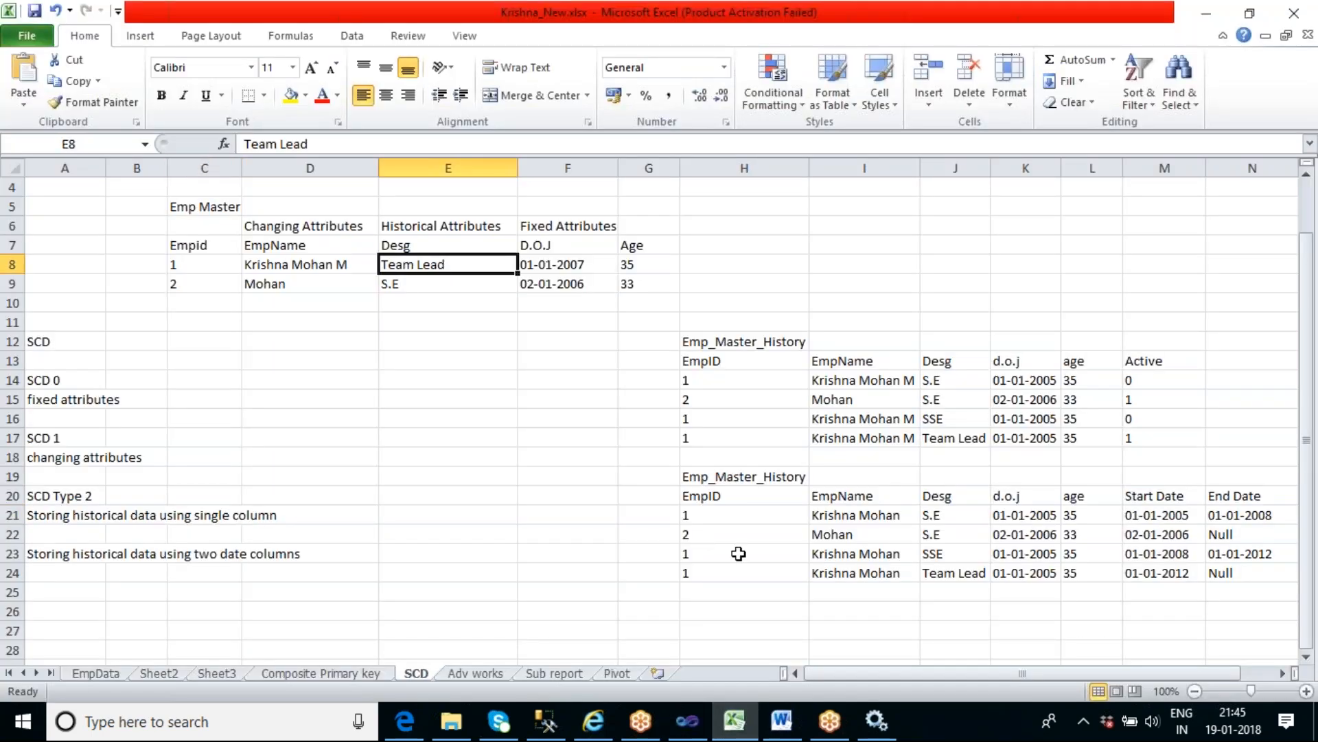
click(723, 554)
drag(1045, 549, 1103, 550)
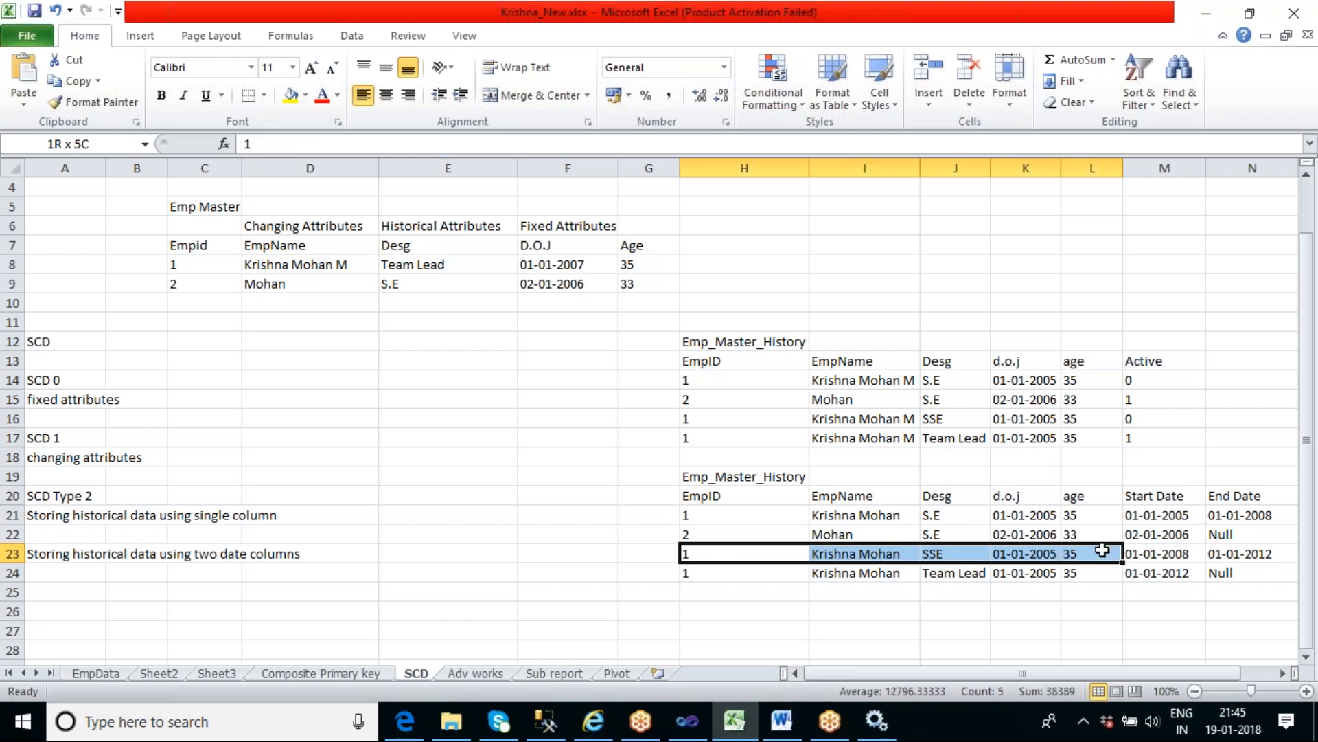
drag(760, 415, 1157, 417)
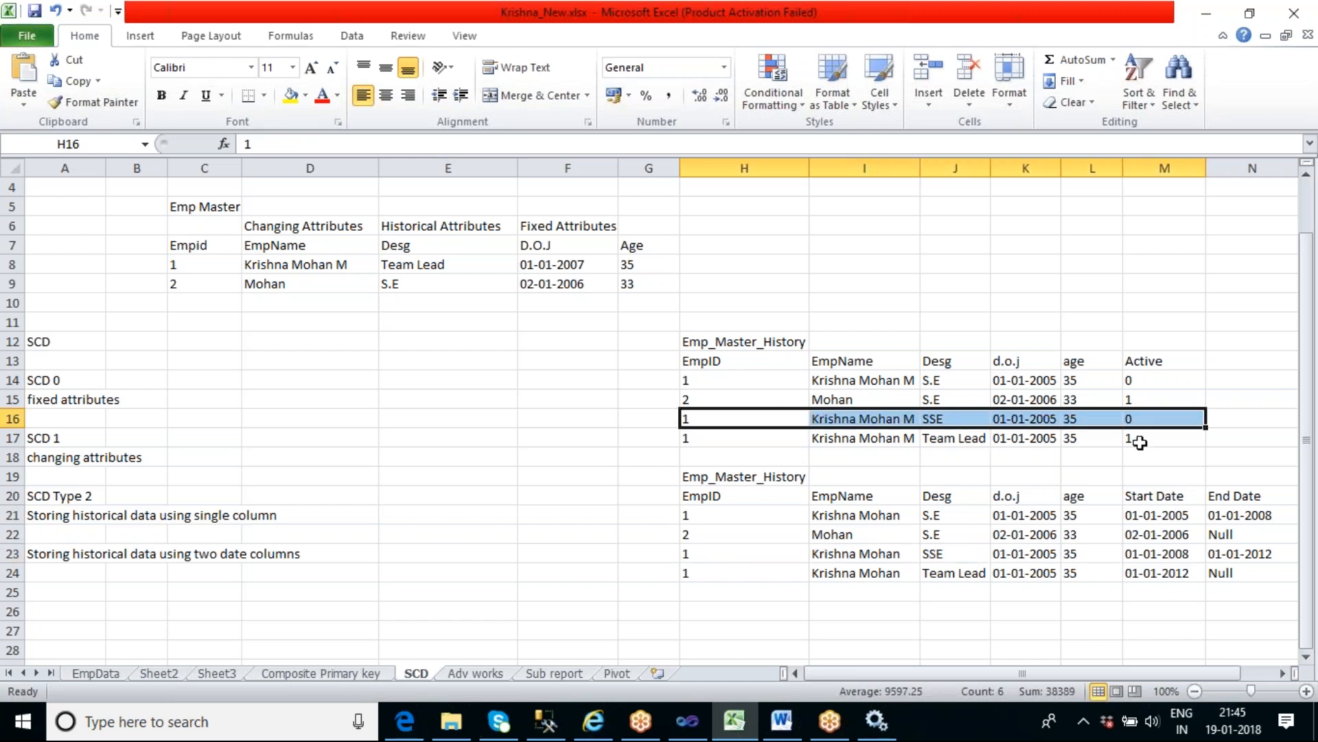
click(1140, 443)
click(1139, 420)
click(1135, 384)
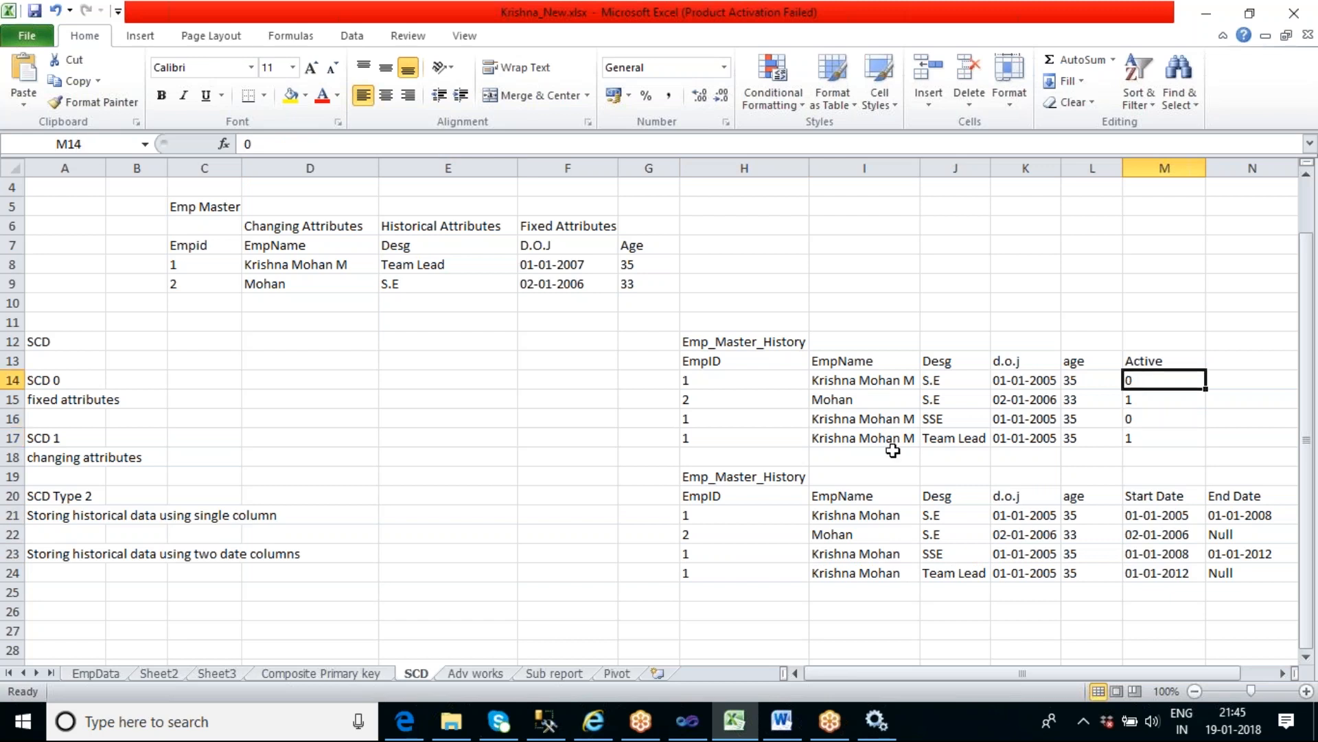
click(714, 437)
click(712, 420)
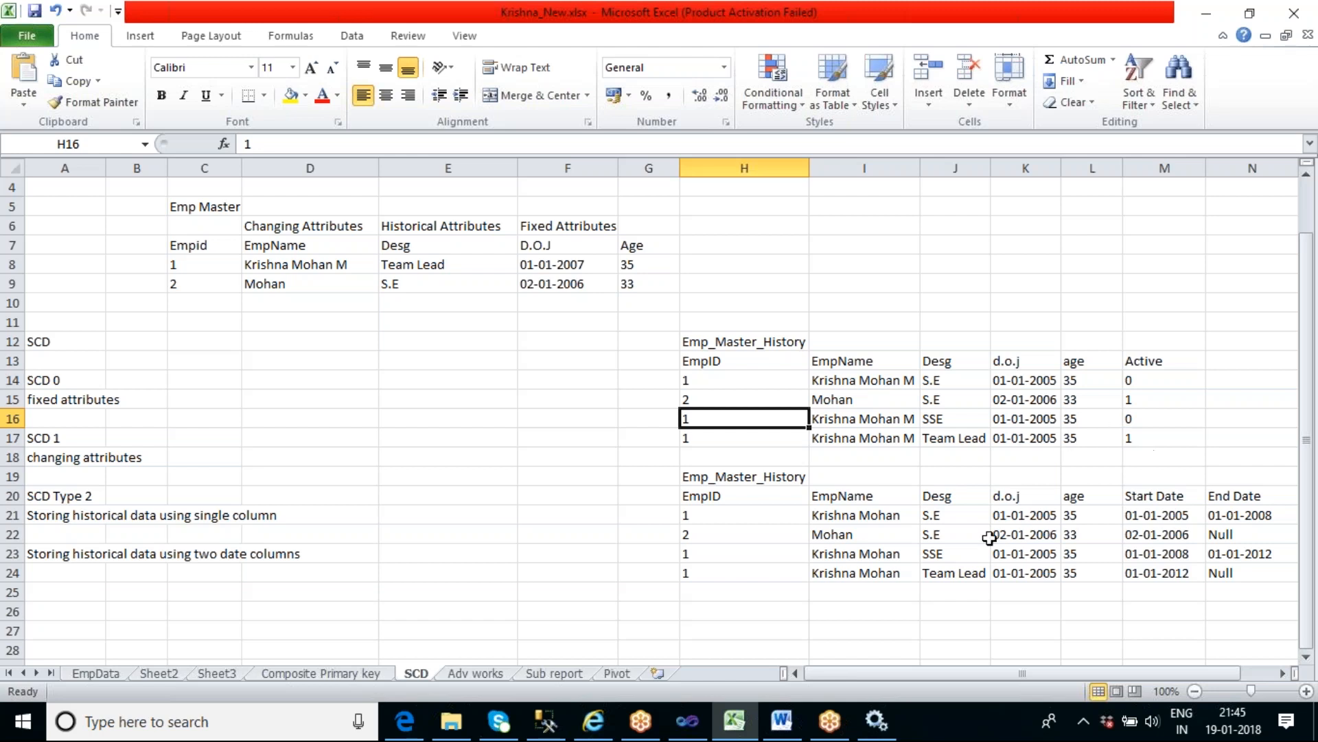
- In Visual Studio, move Slowly Changing Dimension closer to its source and arrange Union All, Derived Column 1 and Insert Destination beside the OLE DB Command branch
click(688, 721)
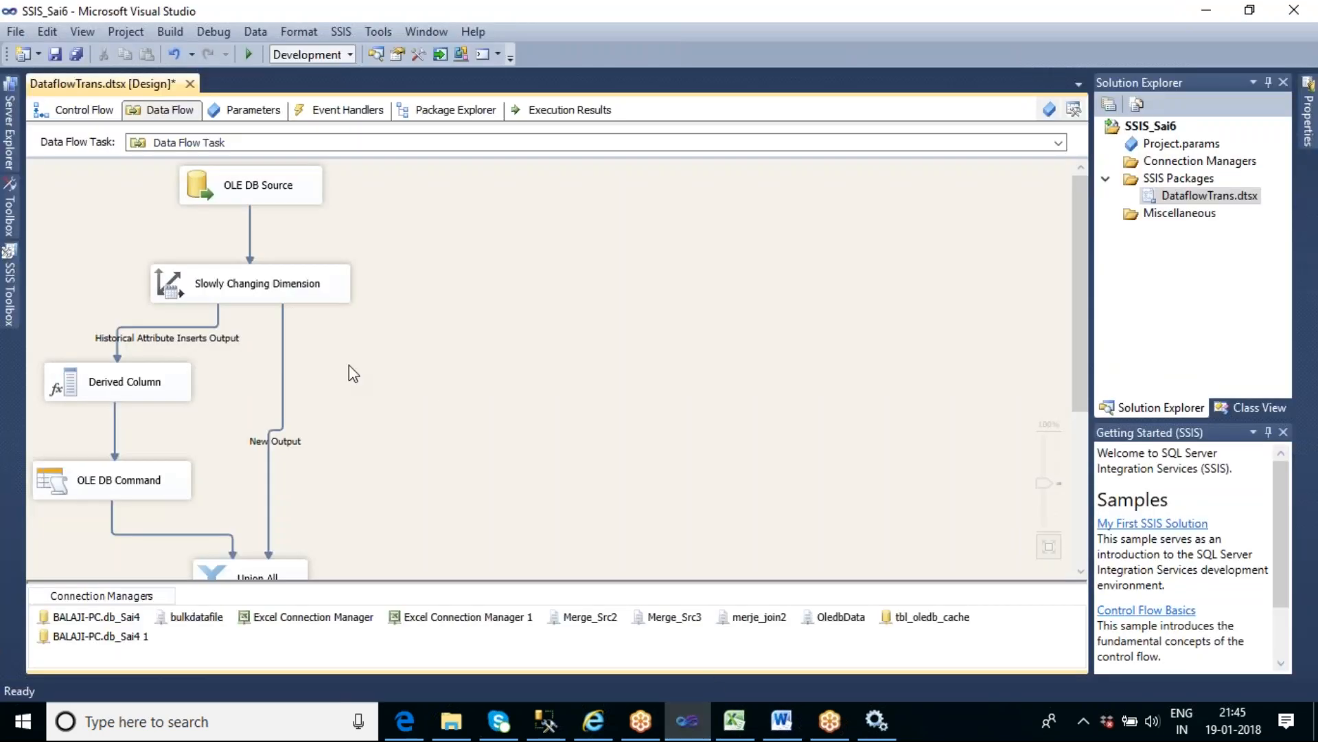
drag(273, 291, 269, 258)
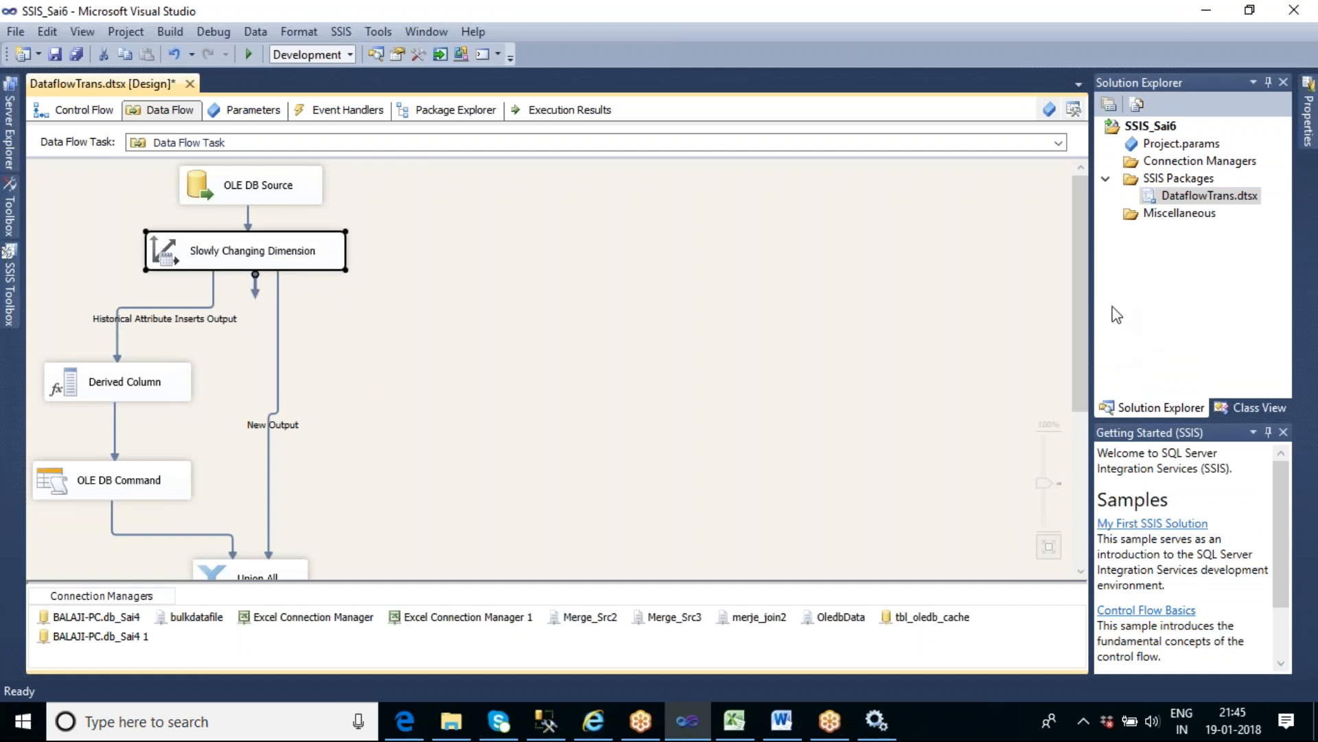
drag(1082, 278, 1113, 335)
drag(259, 468, 387, 273)
drag(287, 568, 426, 396)
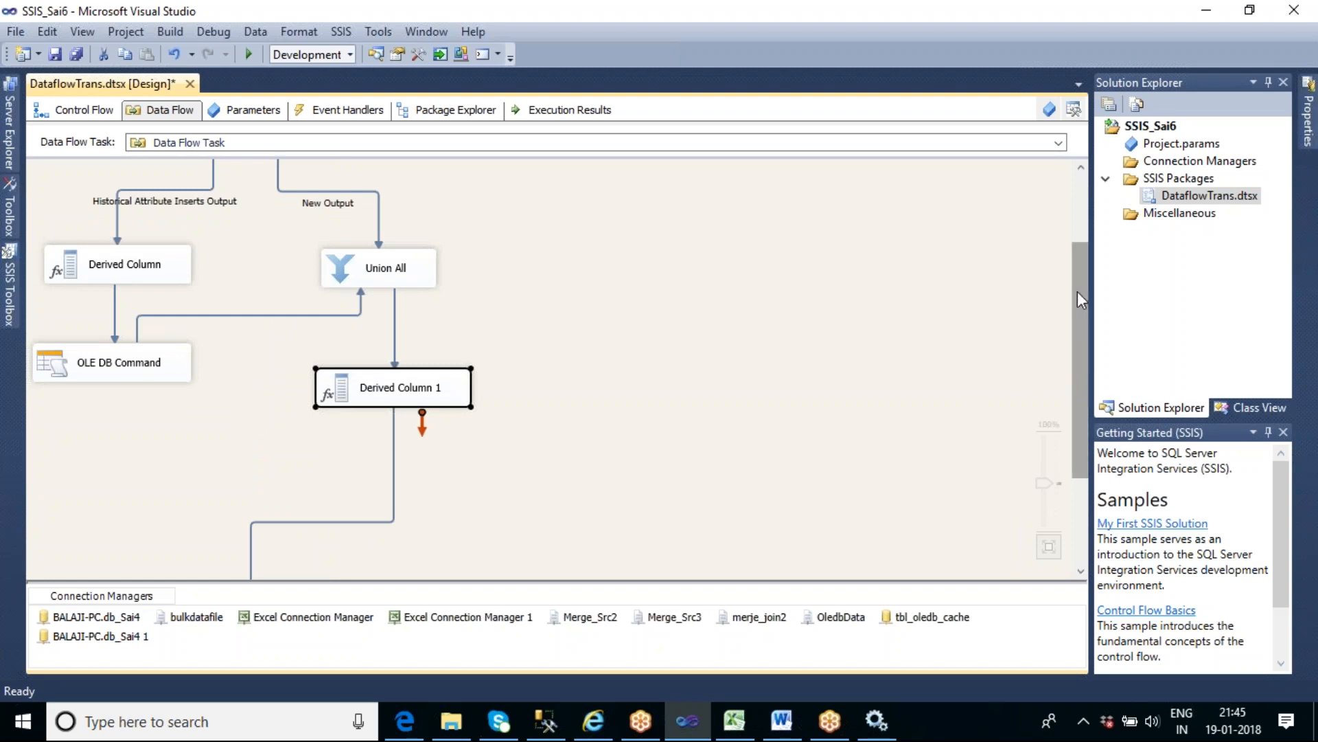
drag(1079, 311, 1111, 405)
click(295, 519)
drag(296, 518, 442, 380)
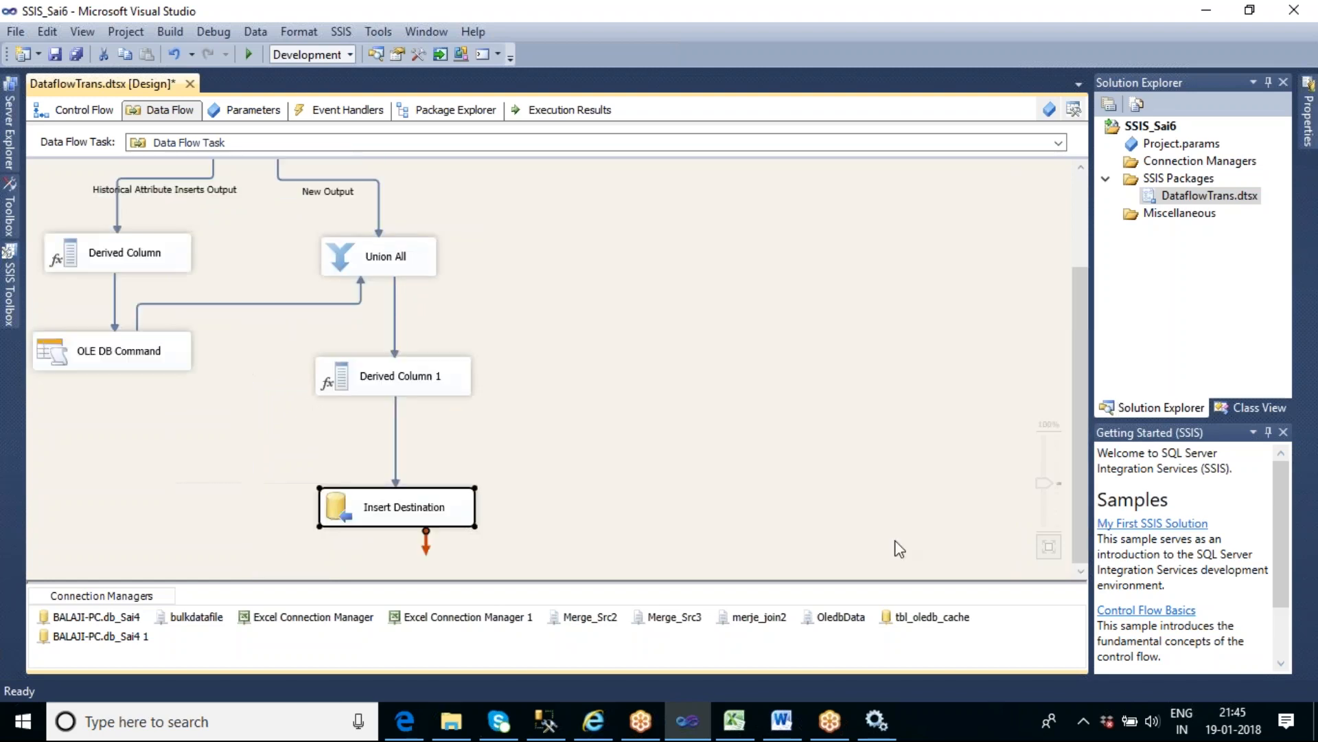
drag(1075, 353, 1079, 237)
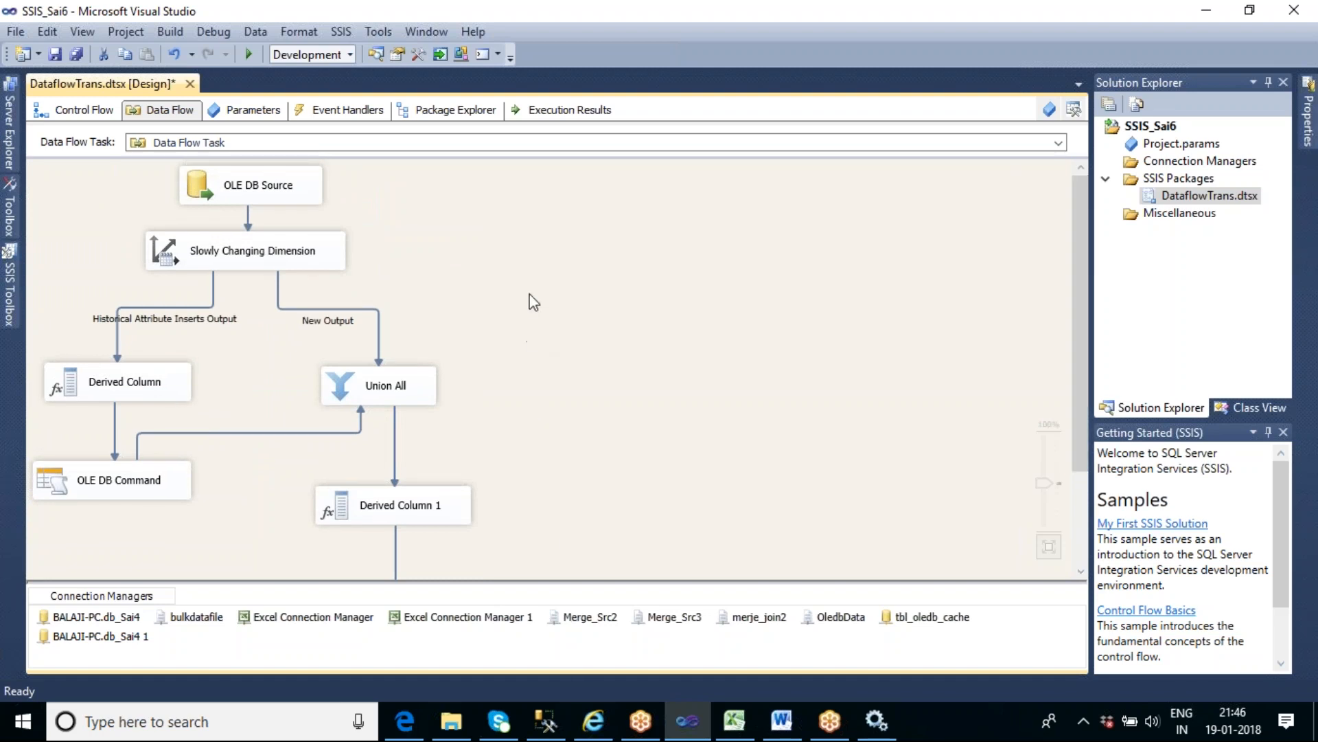
- Switch to SQL Server Management Studio and rerun the select queries on tbl_Scd_master and tbl_scd_master_history
click(546, 721)
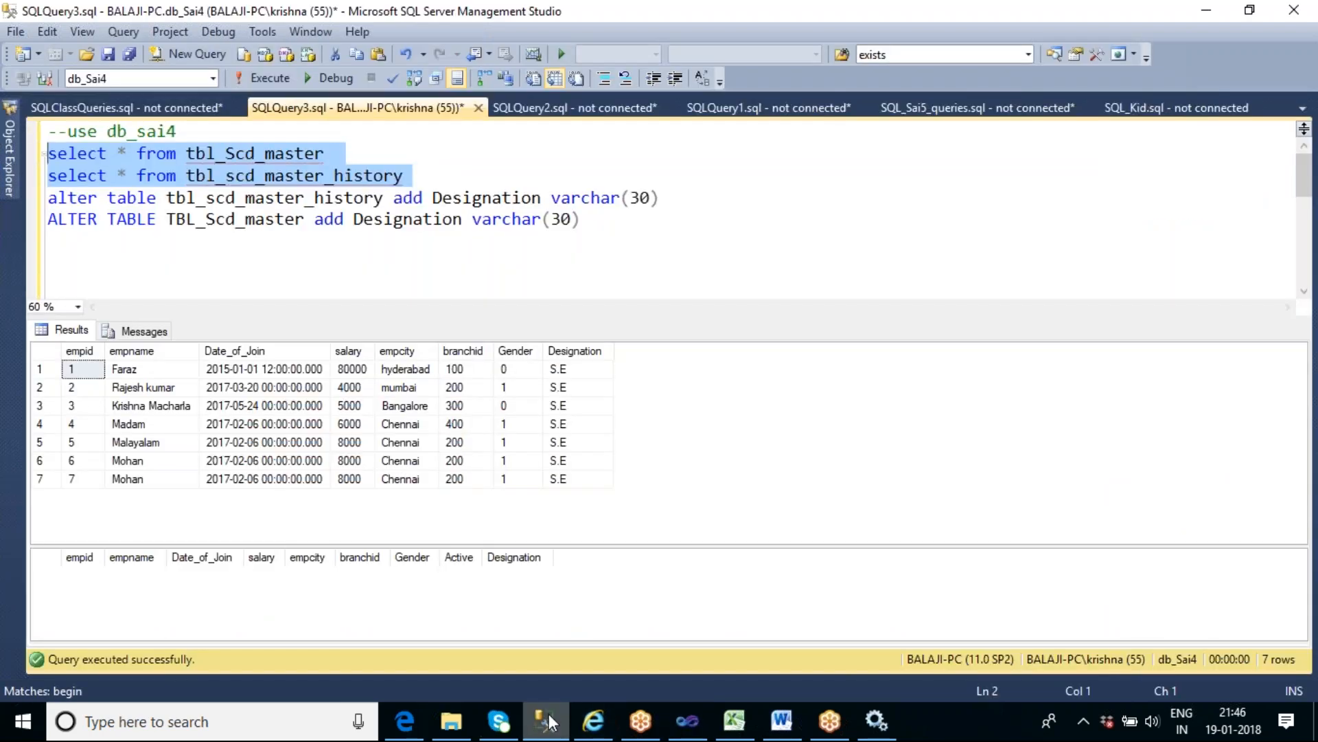
click(292, 265)
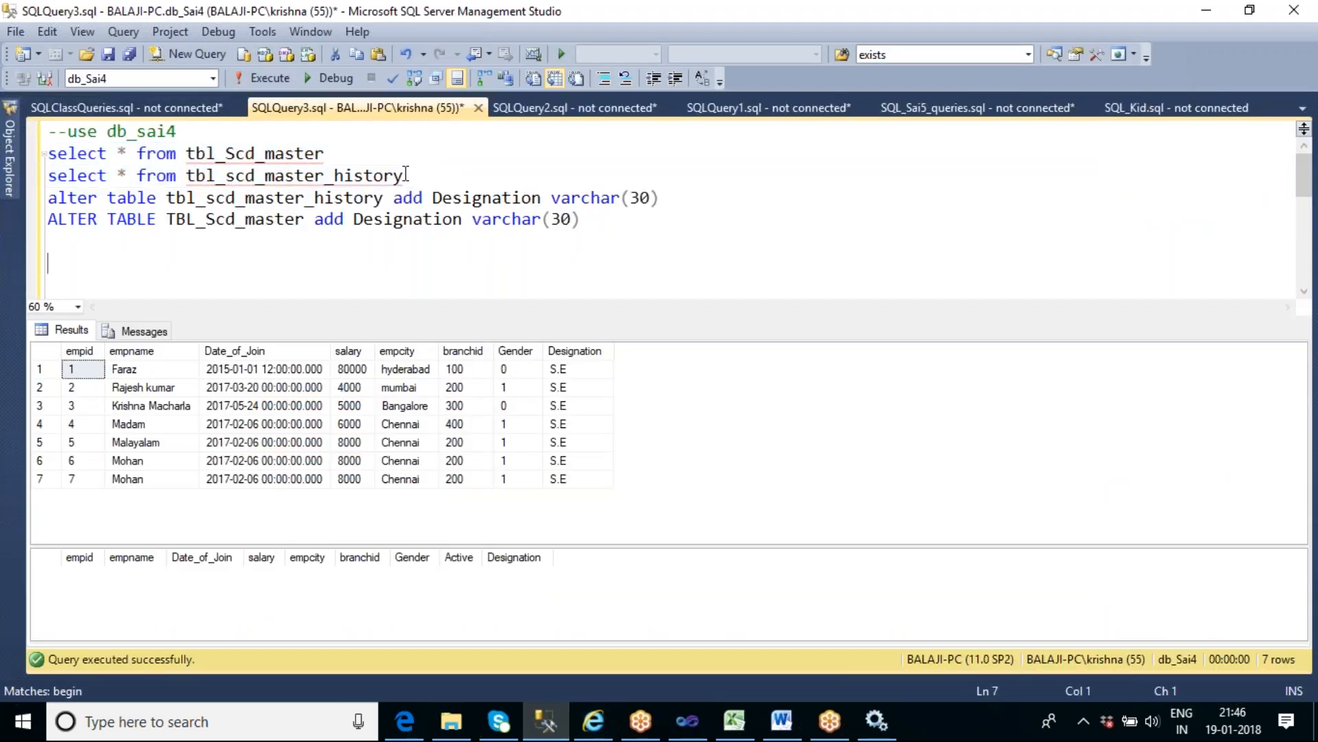
drag(419, 175, 47, 153)
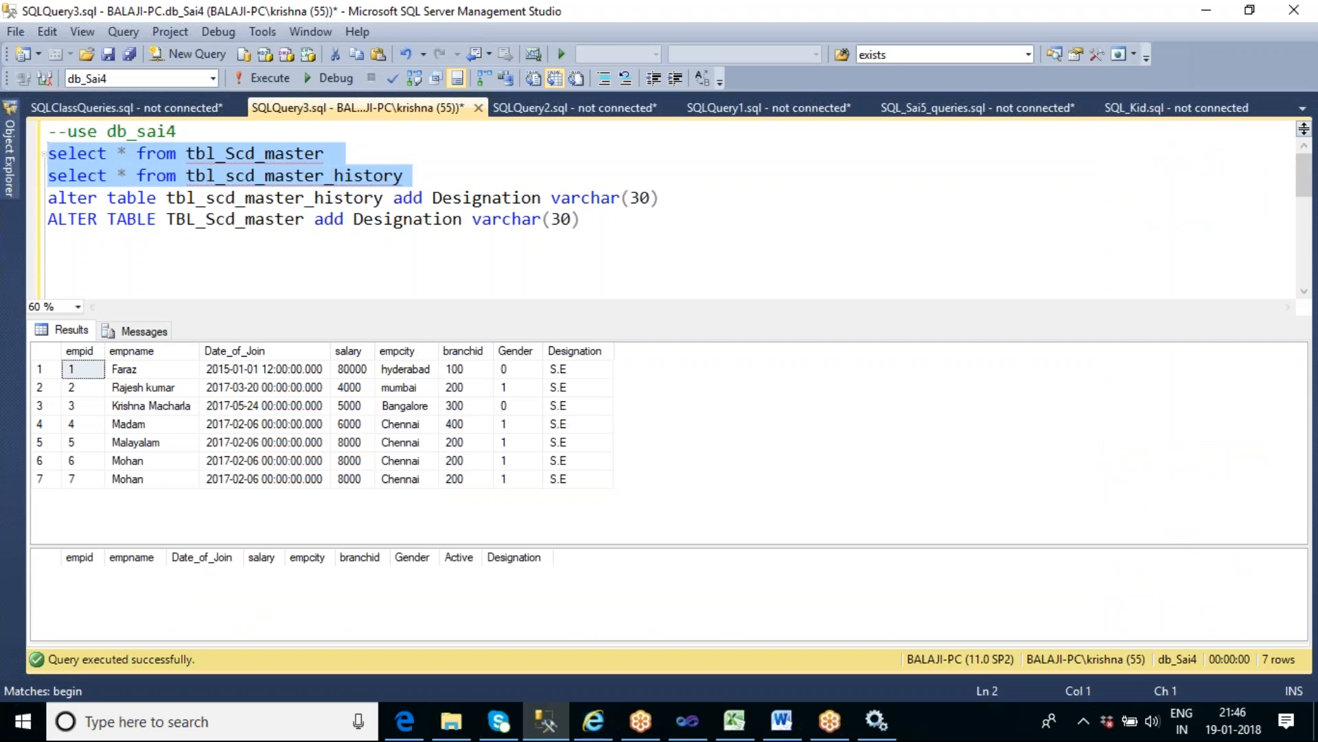
click(257, 83)
- Return to Visual Studio and execute the Data Flow Task from the data flow design surface
click(687, 721)
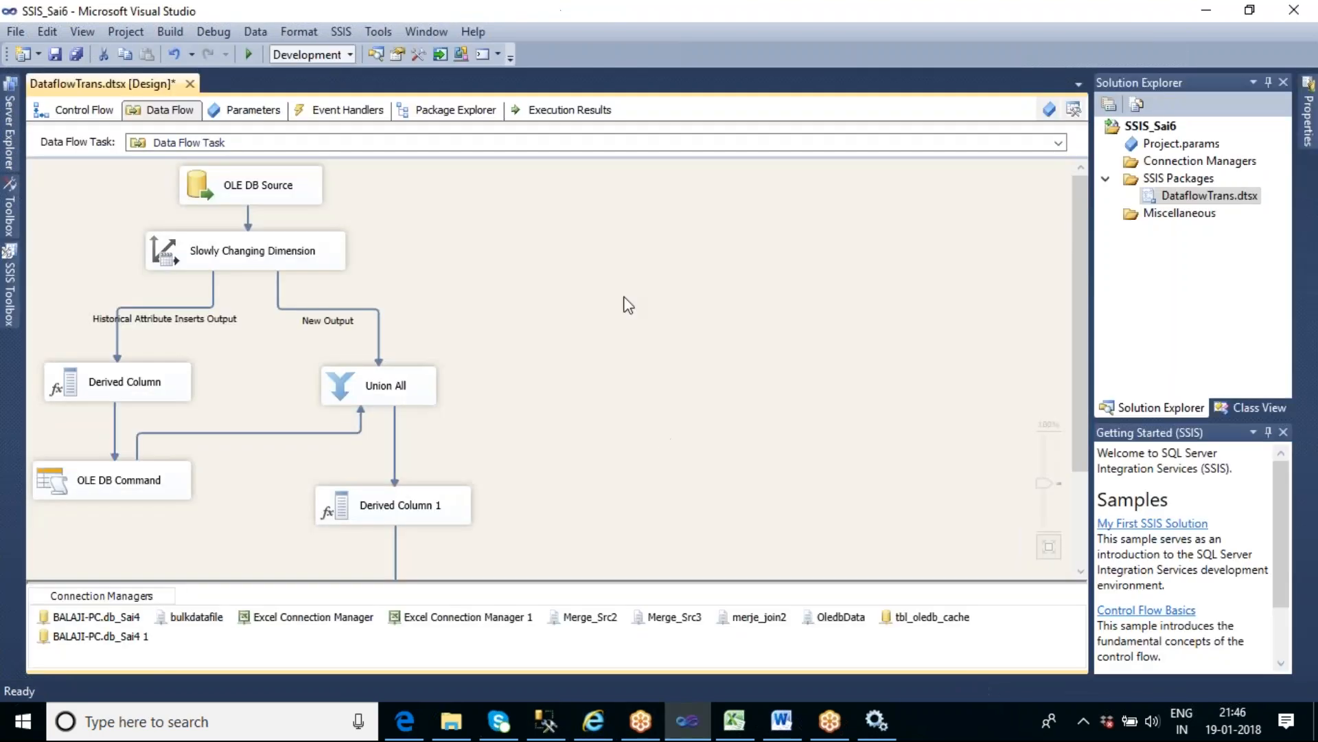
right_click(548, 234)
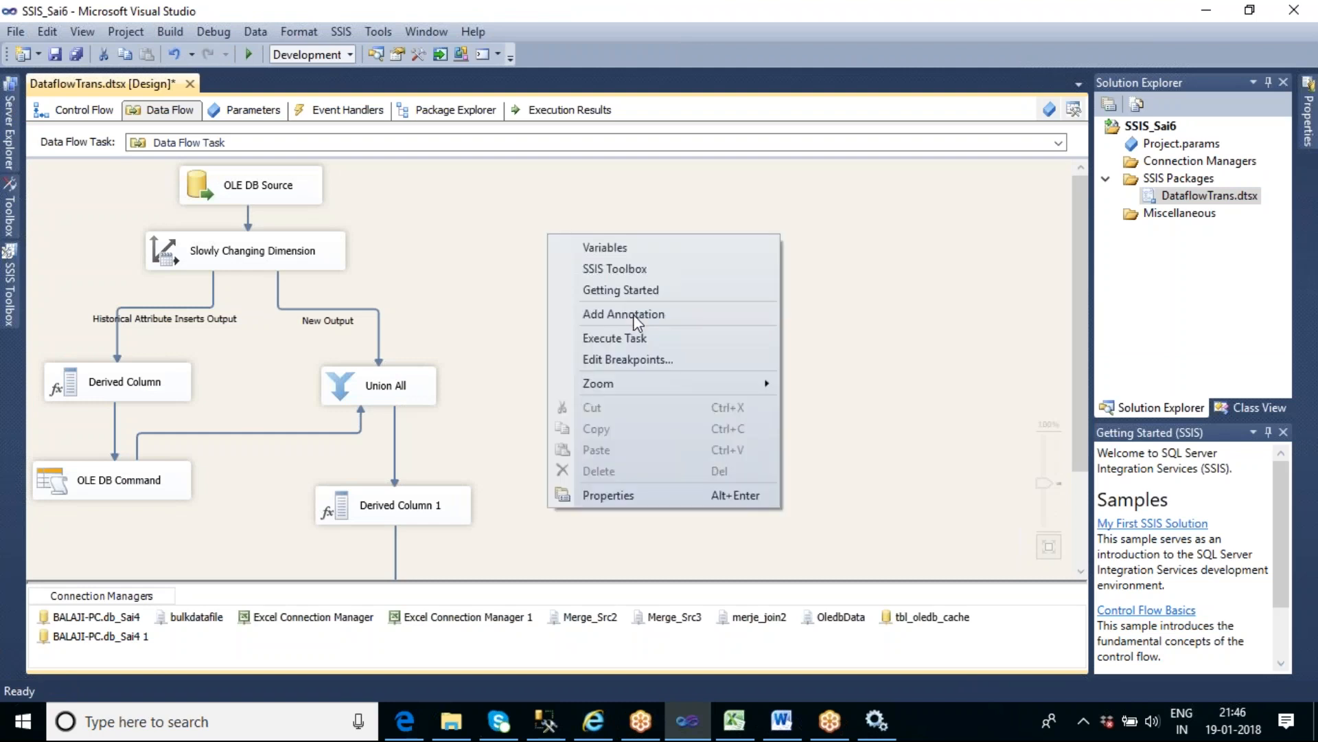
click(597, 339)
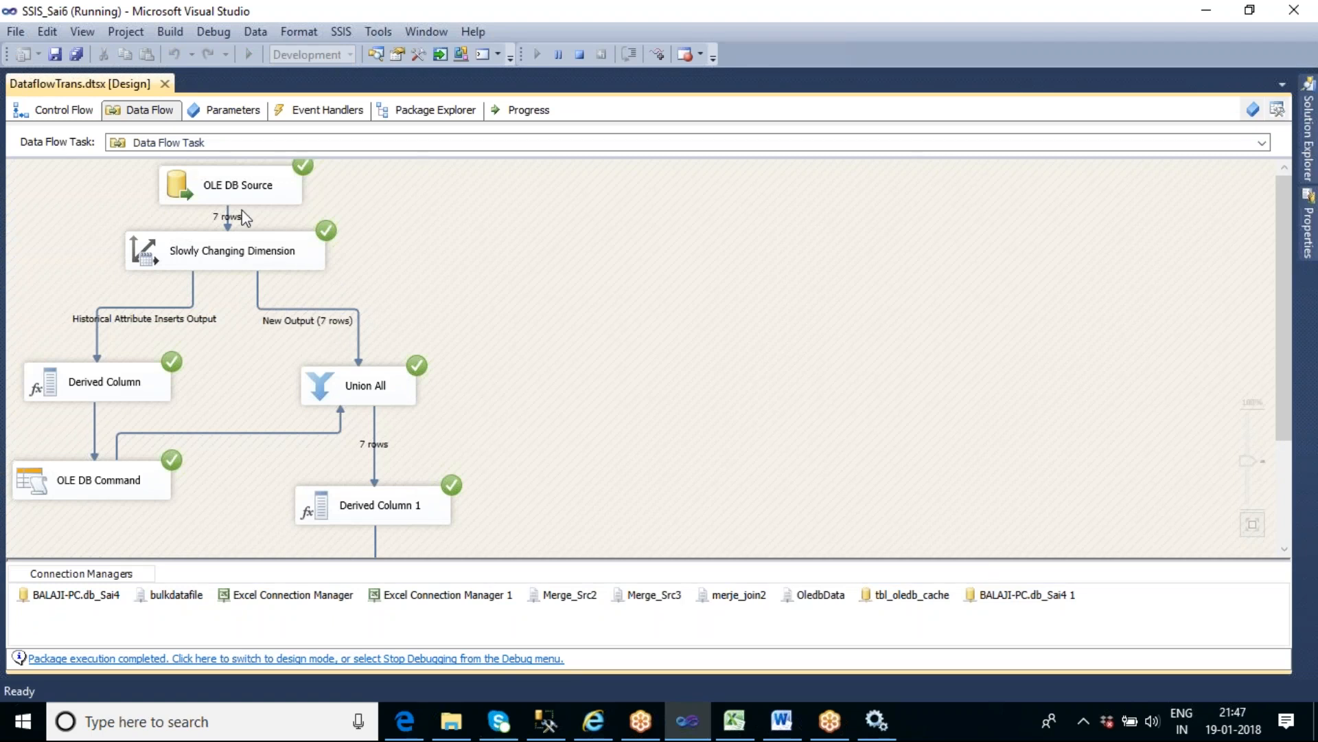
- In SQL Server Management Studio, query tbl_Scd_master and tbl_scd_master_history again and resize the result grids to compare their rows
click(548, 723)
click(445, 262)
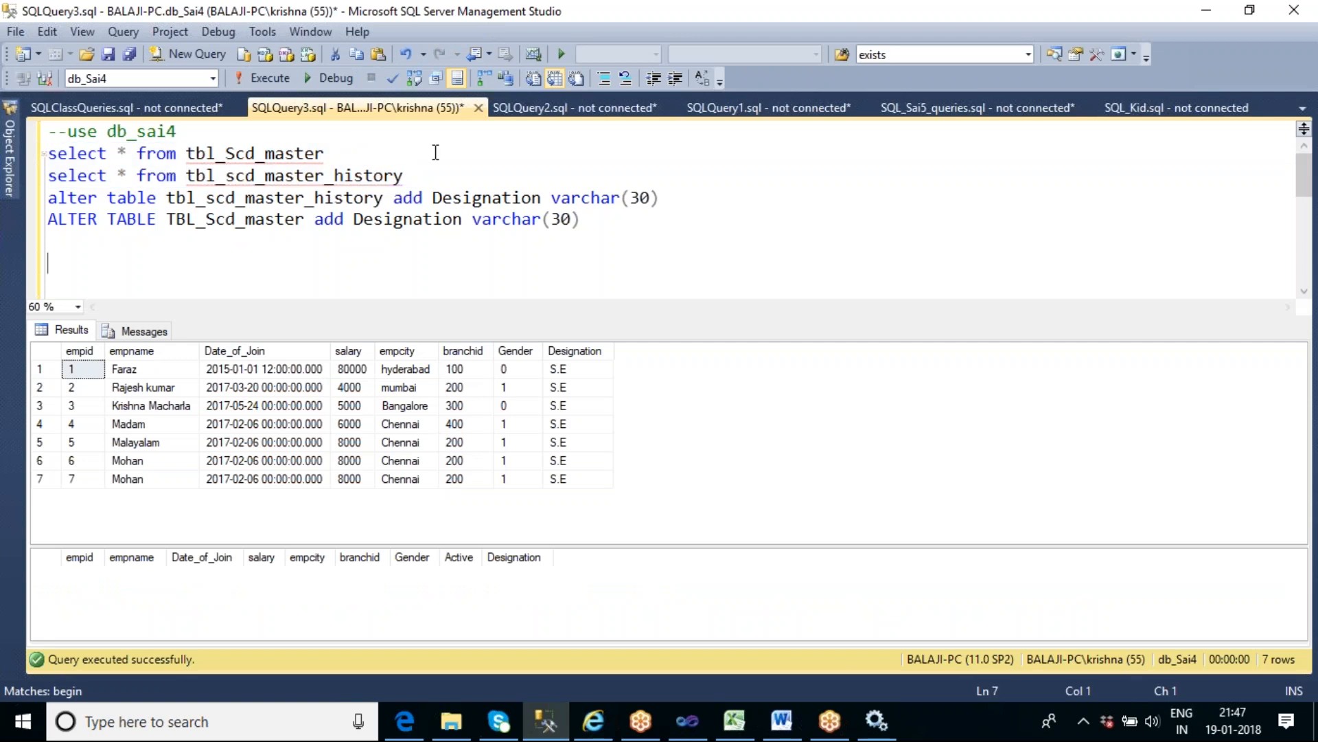
drag(419, 176, 45, 155)
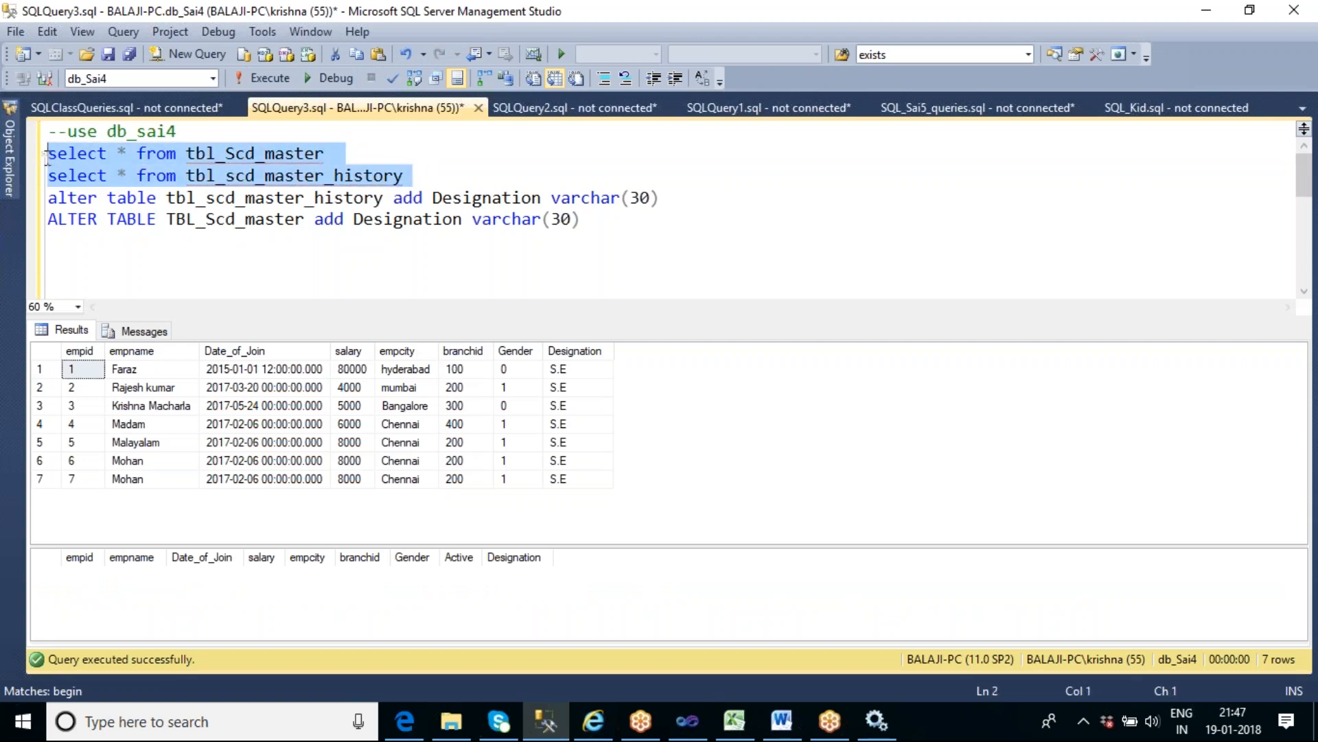
click(265, 81)
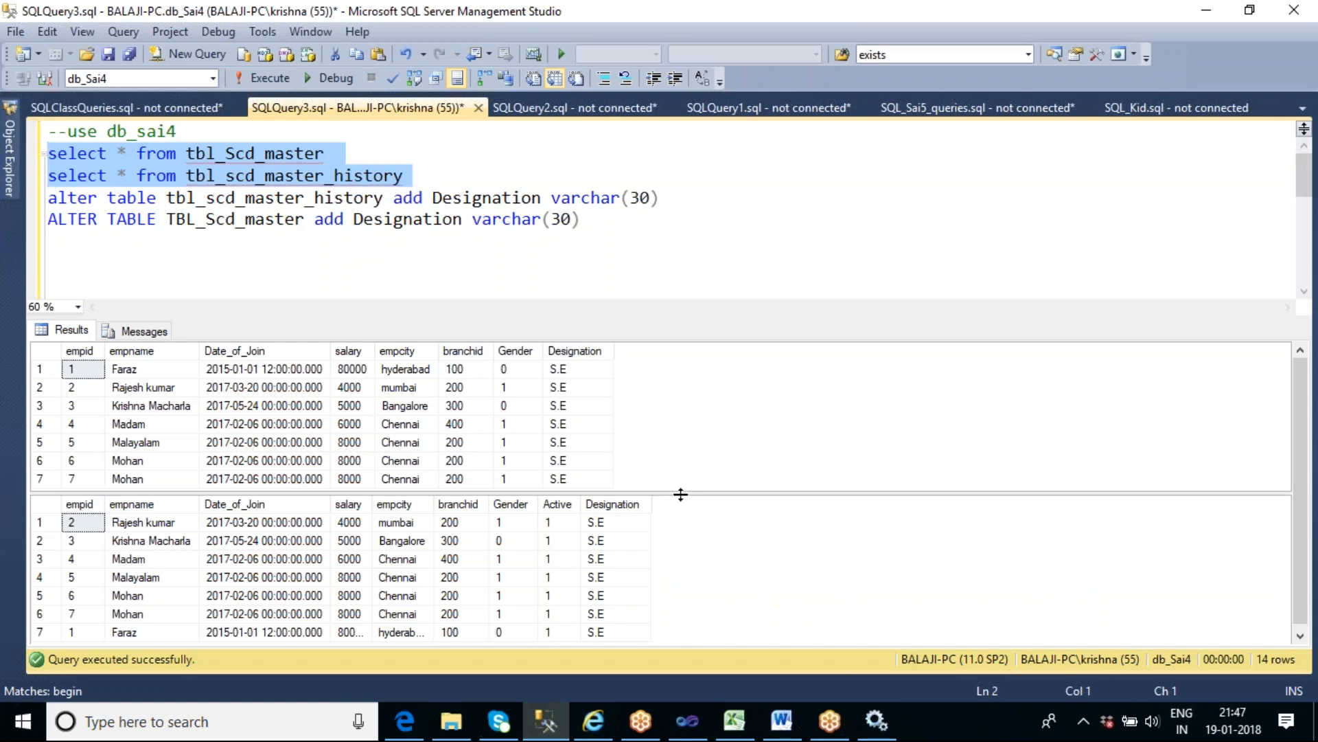
drag(681, 493, 680, 400)
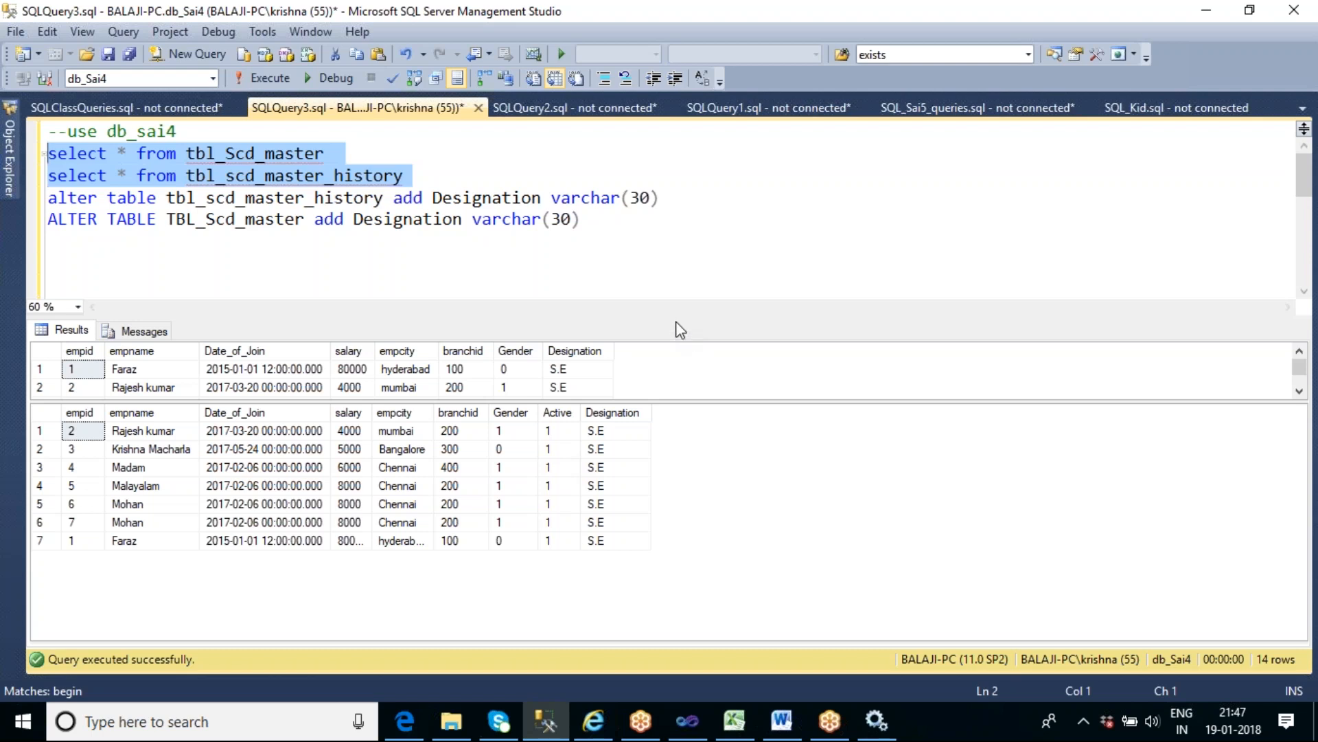
drag(704, 404, 707, 503)
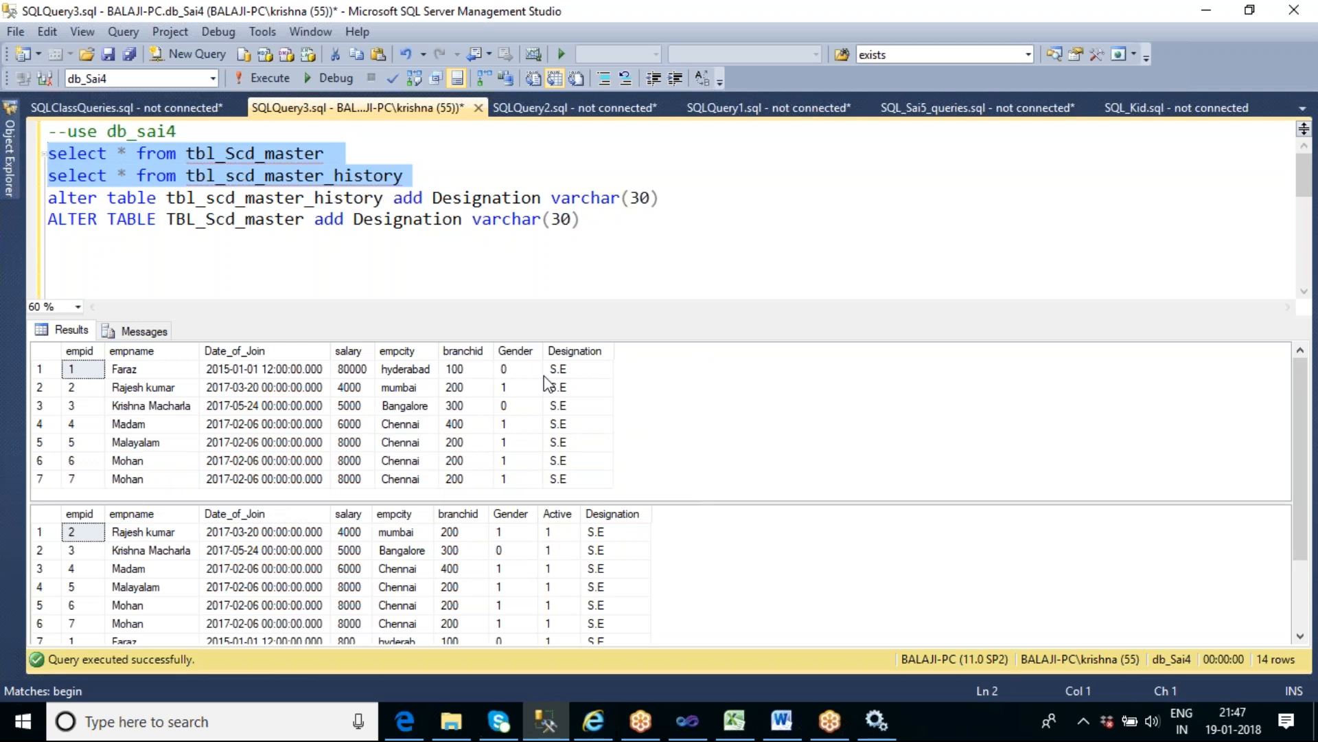
- Copy the commented empname update statement for empid=1 and paste it twice above the commented delete statement, with blank lines below
click(628, 231)
scroll(627, 230, down, 3)
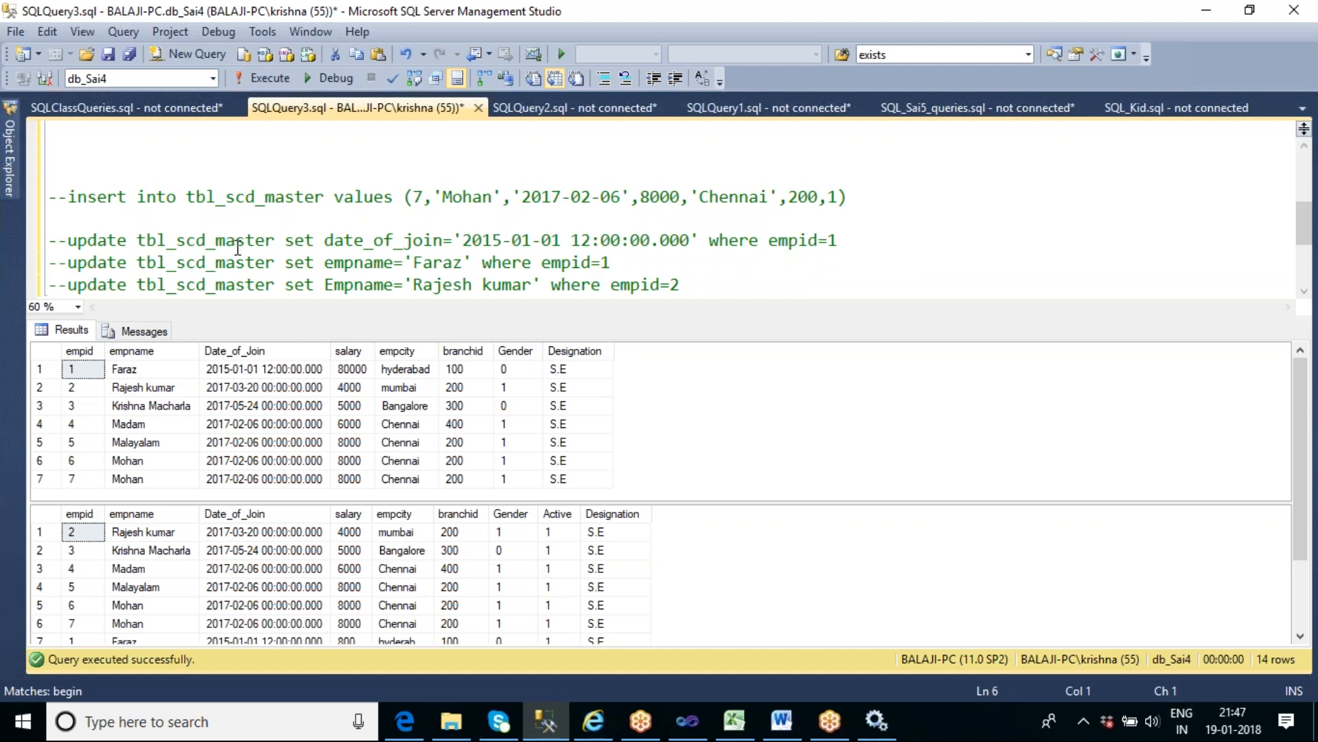
click(630, 264)
key(shift+Home)
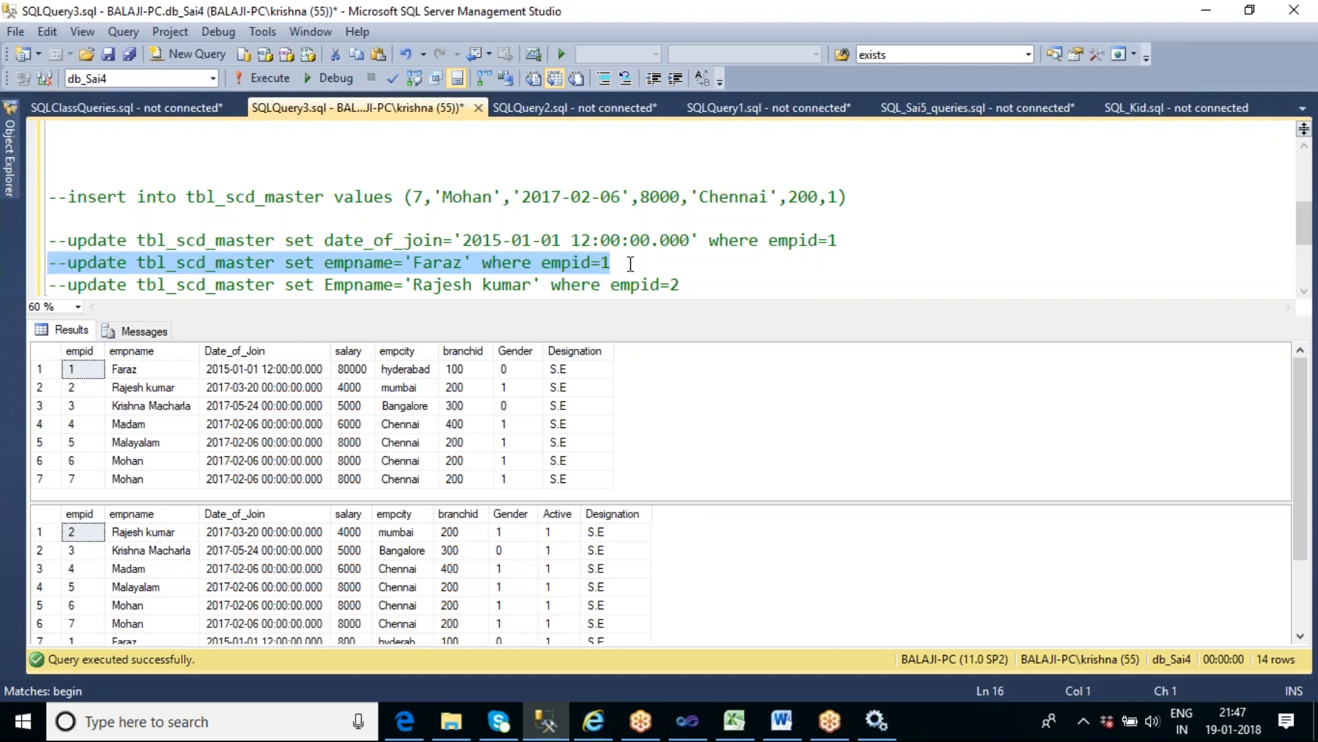
key(ctrl+r)
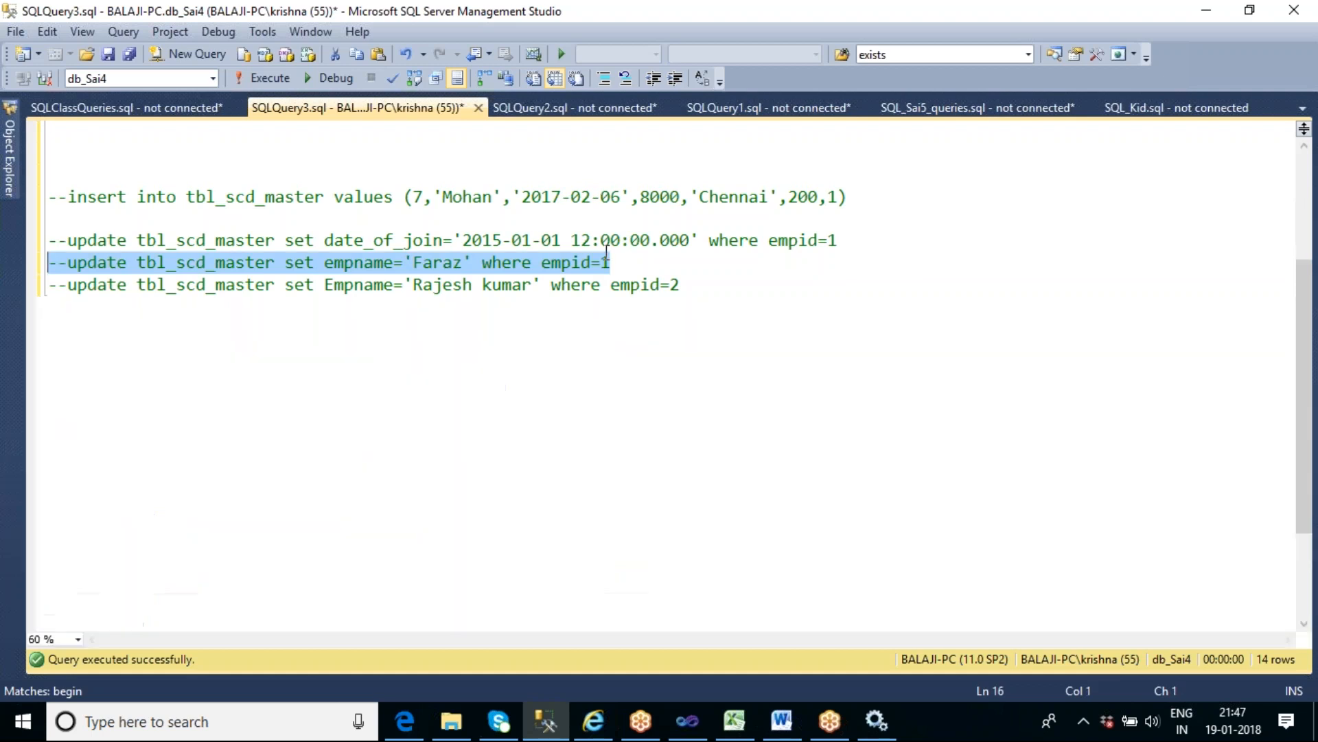
scroll(347, 405, up, 3)
click(90, 275)
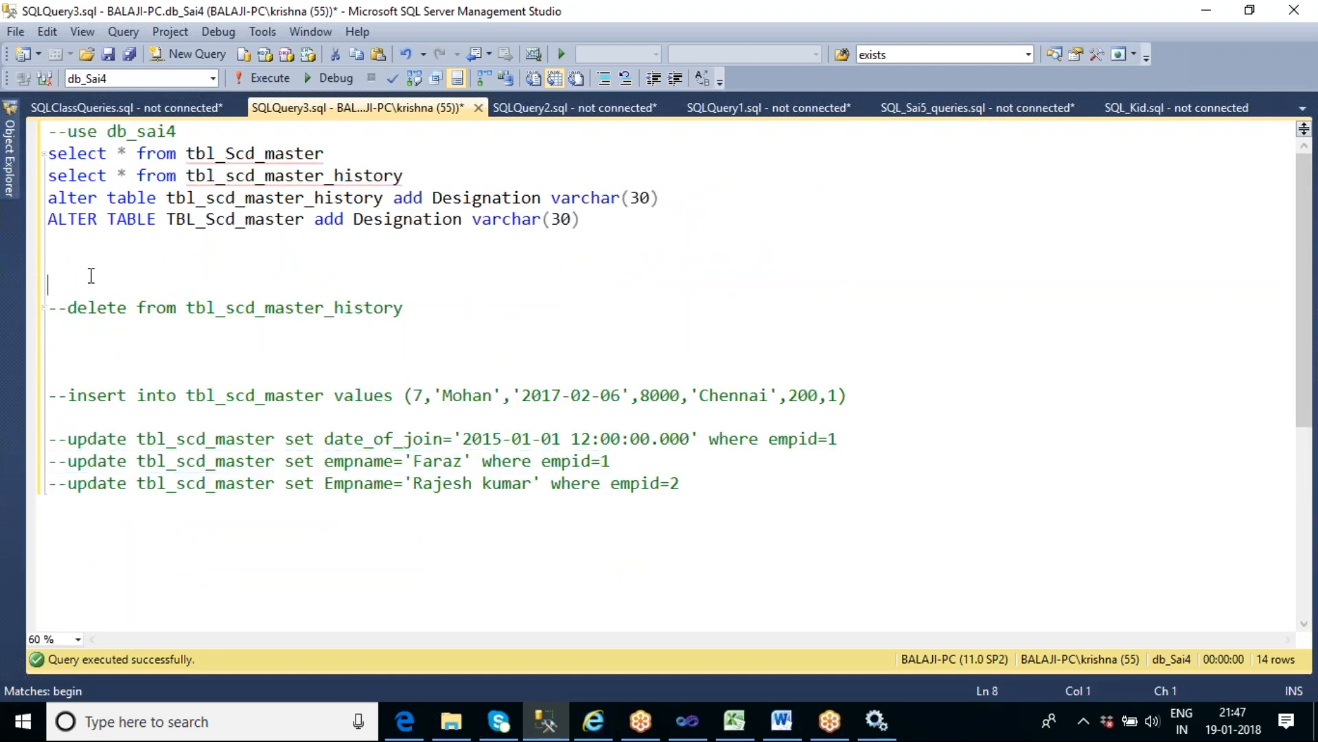
text(--update tbl_scd_master set empname='Faraz' where empid=1)
key(Return)
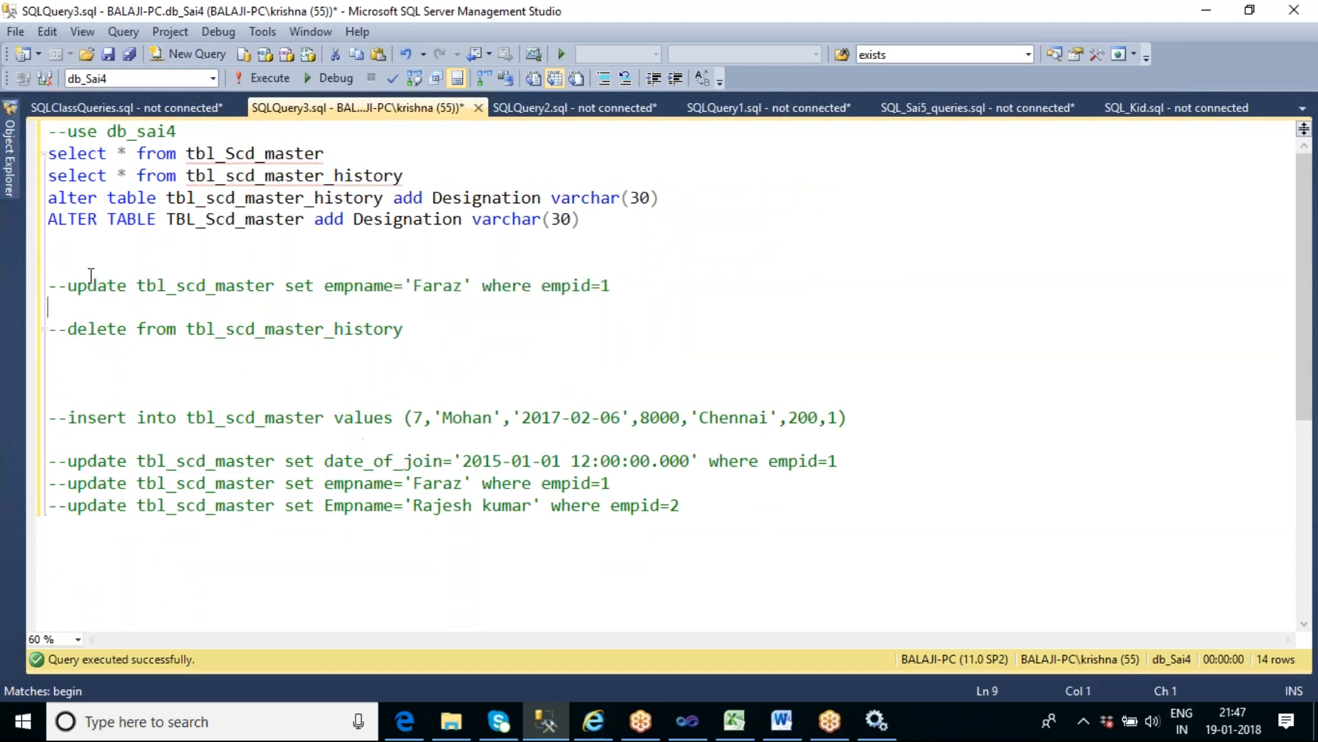
text(--update tbl_scd_master set empname='Faraz' where empid=1)
key(Return)
key(Return)
key(Return)
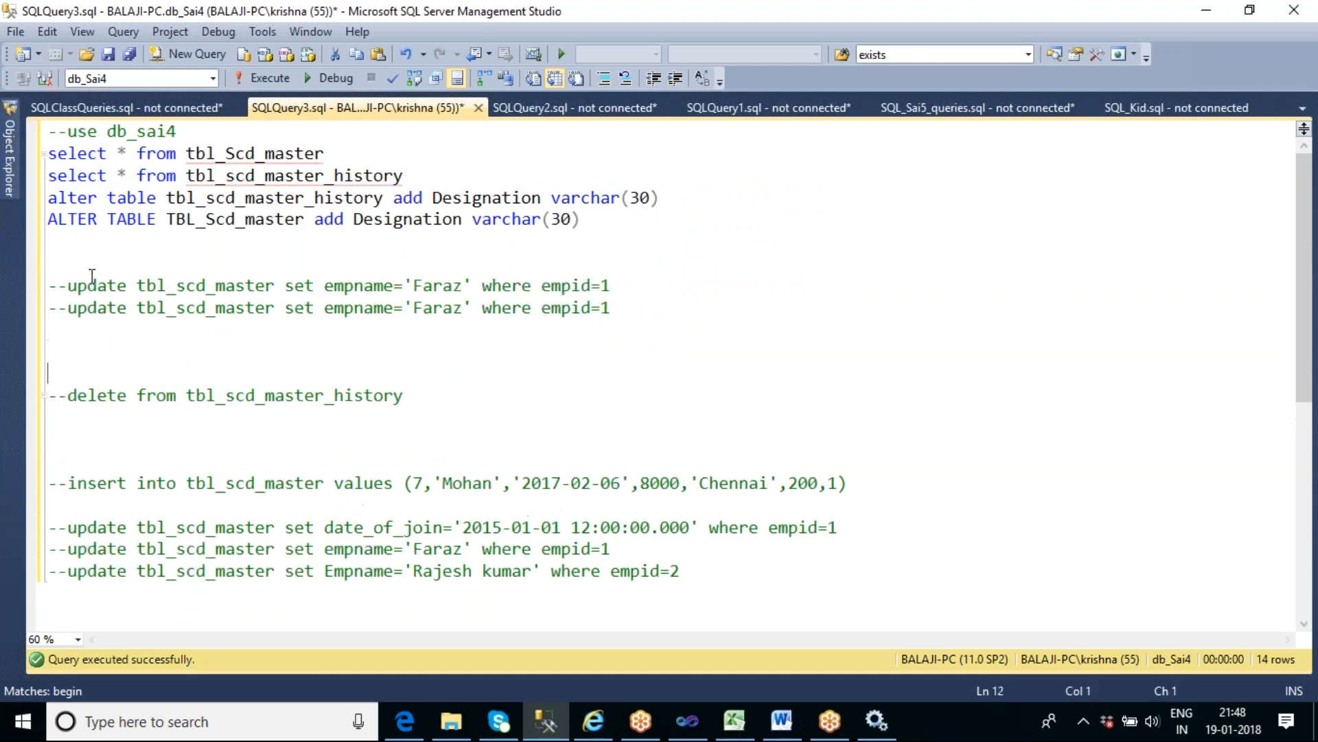
- Change the condition of the second pasted update statement to empid=2
click(627, 288)
key(Down)
key(BackSpace)
text(2)
- Replace the empname assignment in the first pasted update statement with Designation='S.S.E'
drag(324, 285, 480, 287)
click(481, 287)
drag(324, 286, 476, 287)
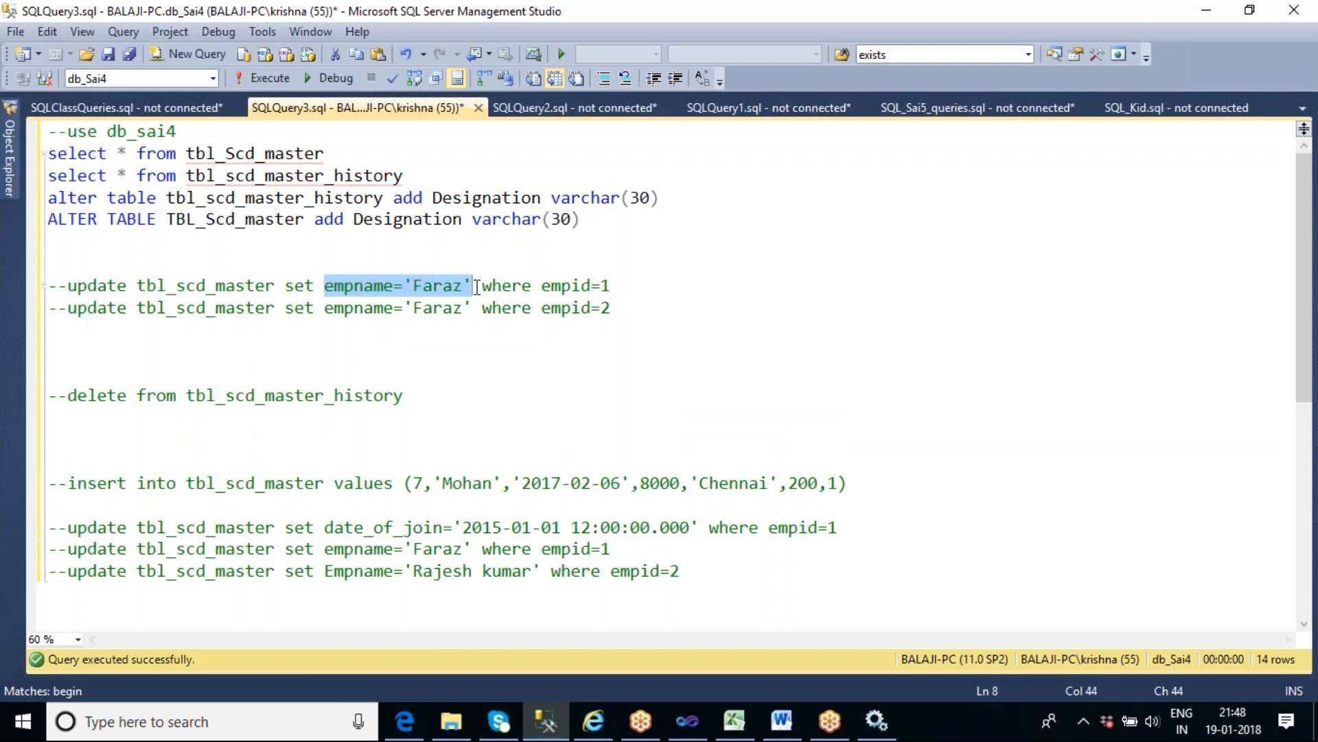
text(DES)
key(BackSpace)
key(BackSpace)
text(esignation)
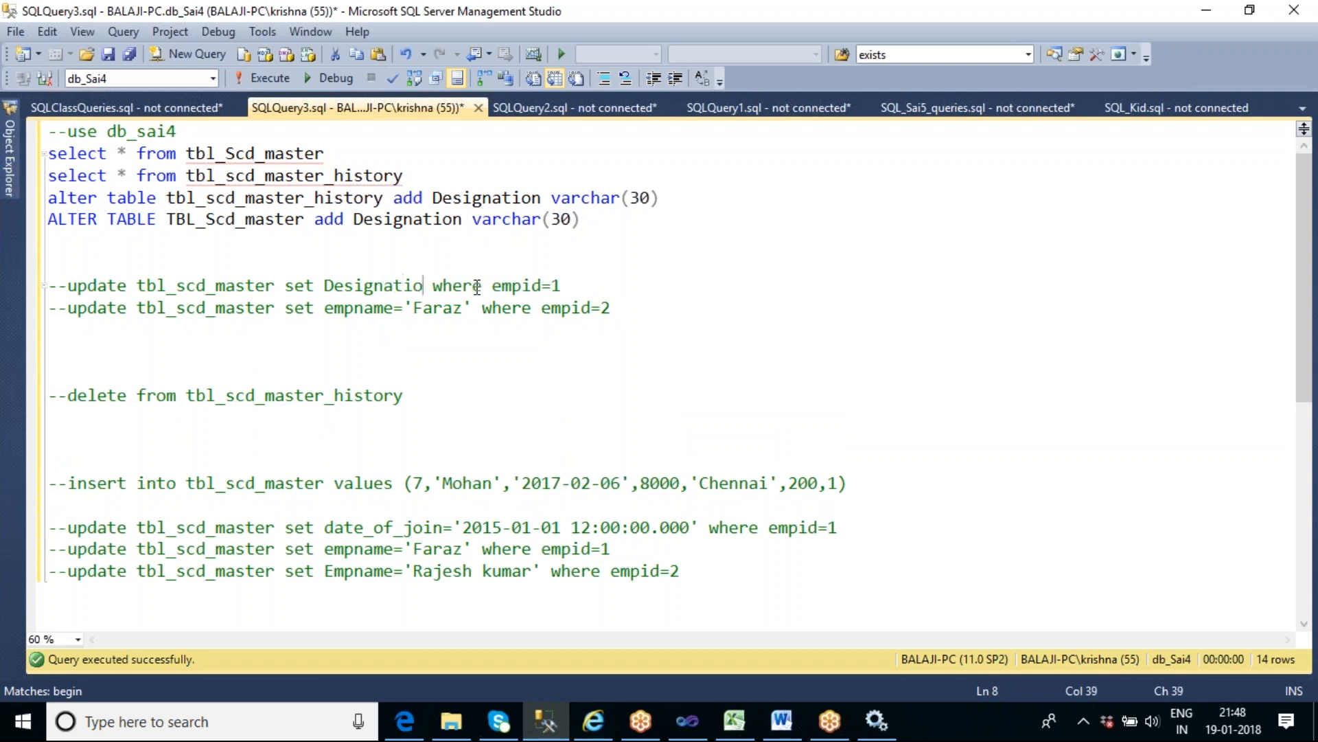
text(='')
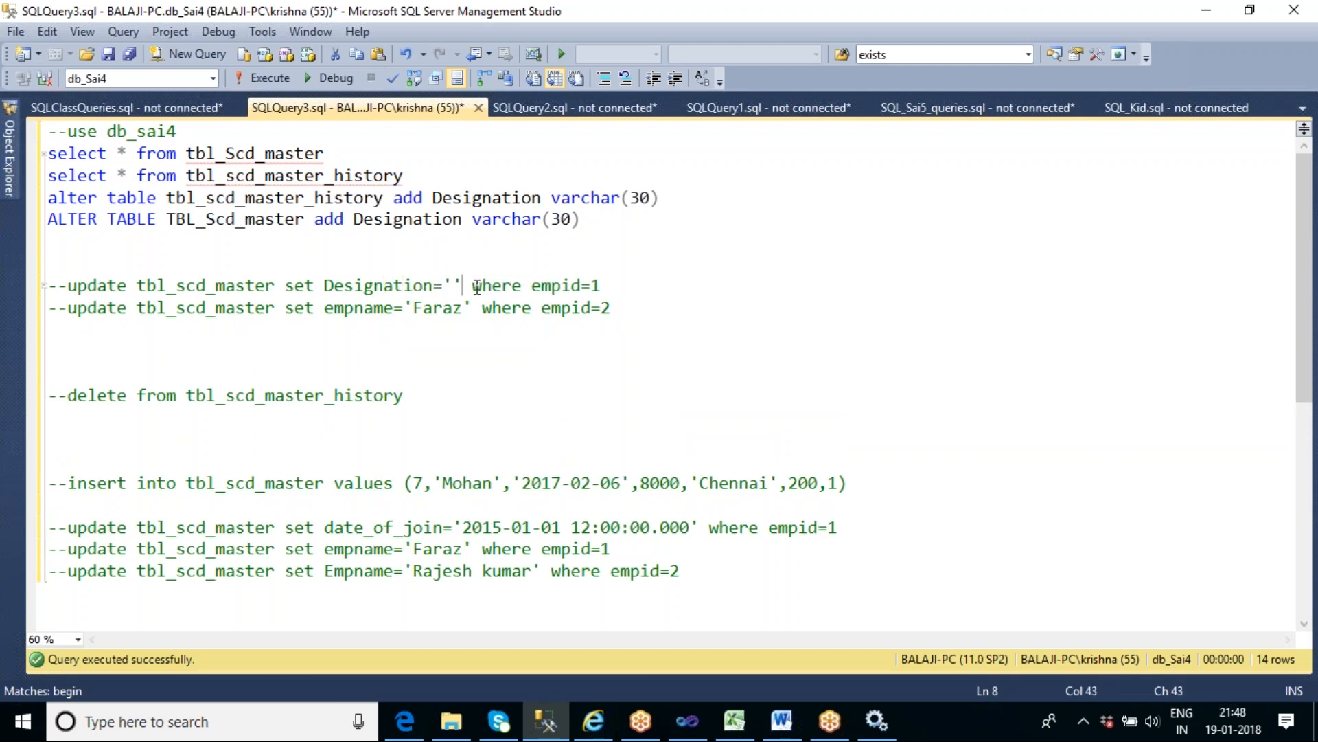
text(W)
key(BackSpace)
text(W)
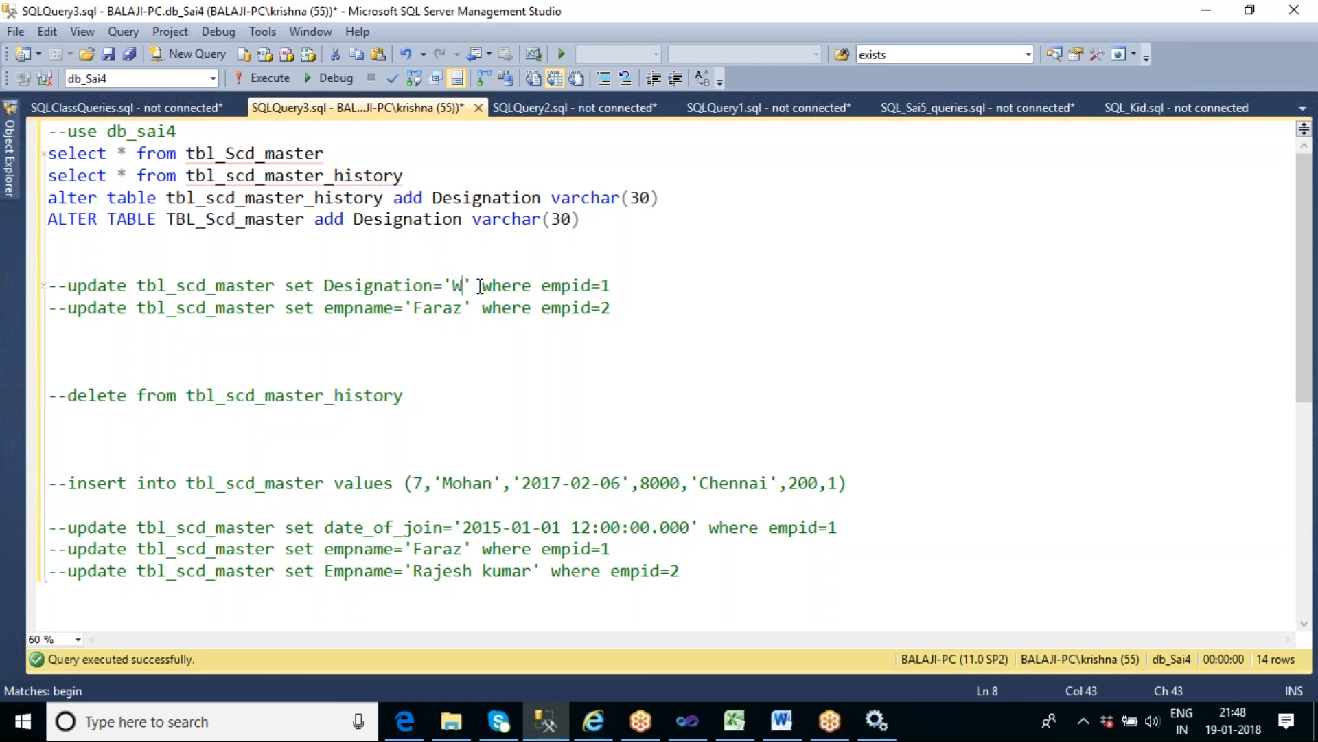
key(BackSpace)
text(S.S.E)
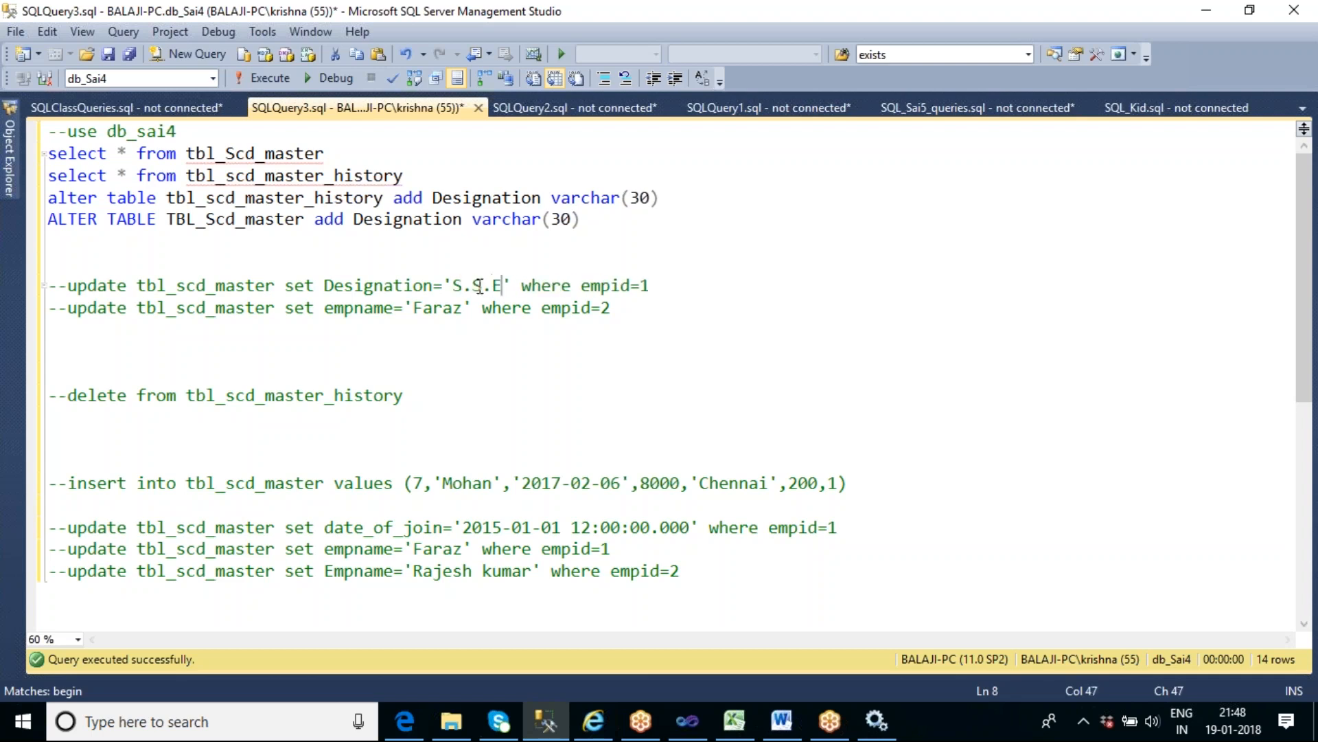
- Replace the empname assignment in the second pasted update statement with Desgination='T.L'
drag(324, 307, 475, 310)
text(dE)
key(BackSpace)
key(BackSpace)
text(Desgination='T)
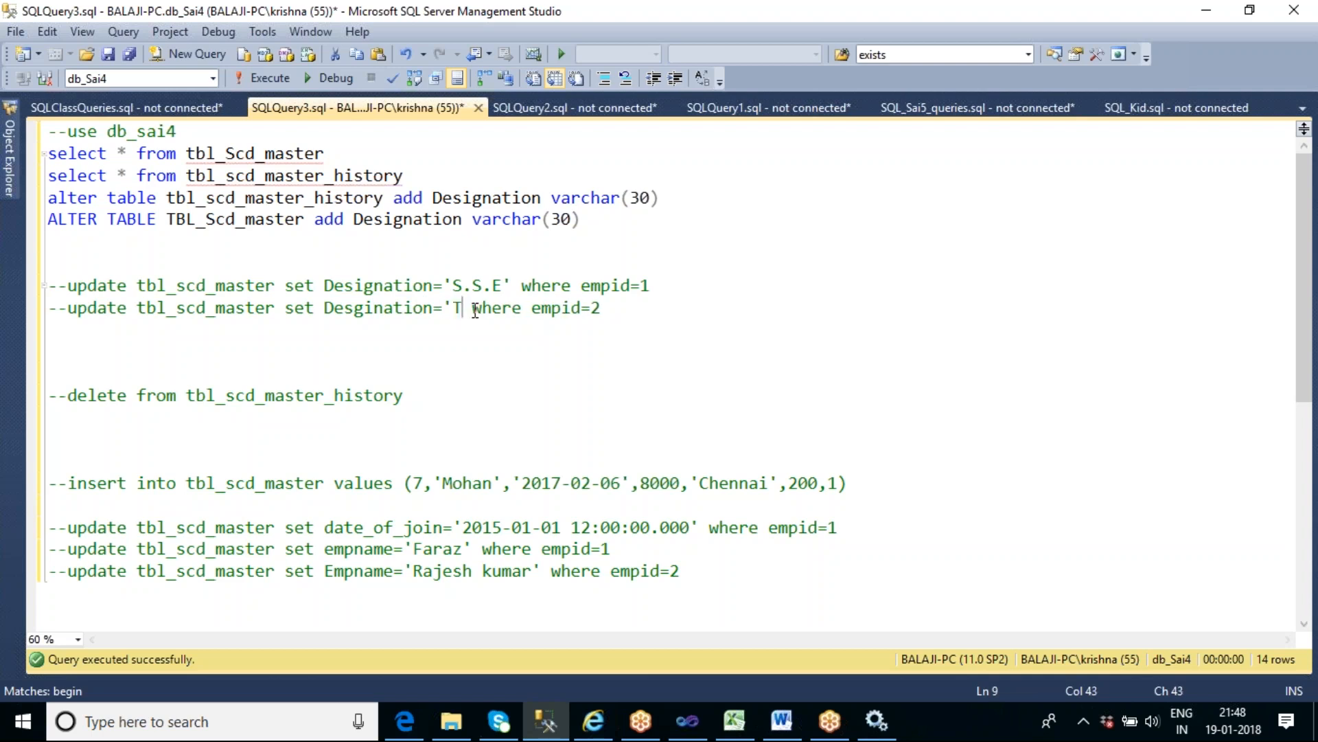
text(.l)
key(BackSpace)
text(L')
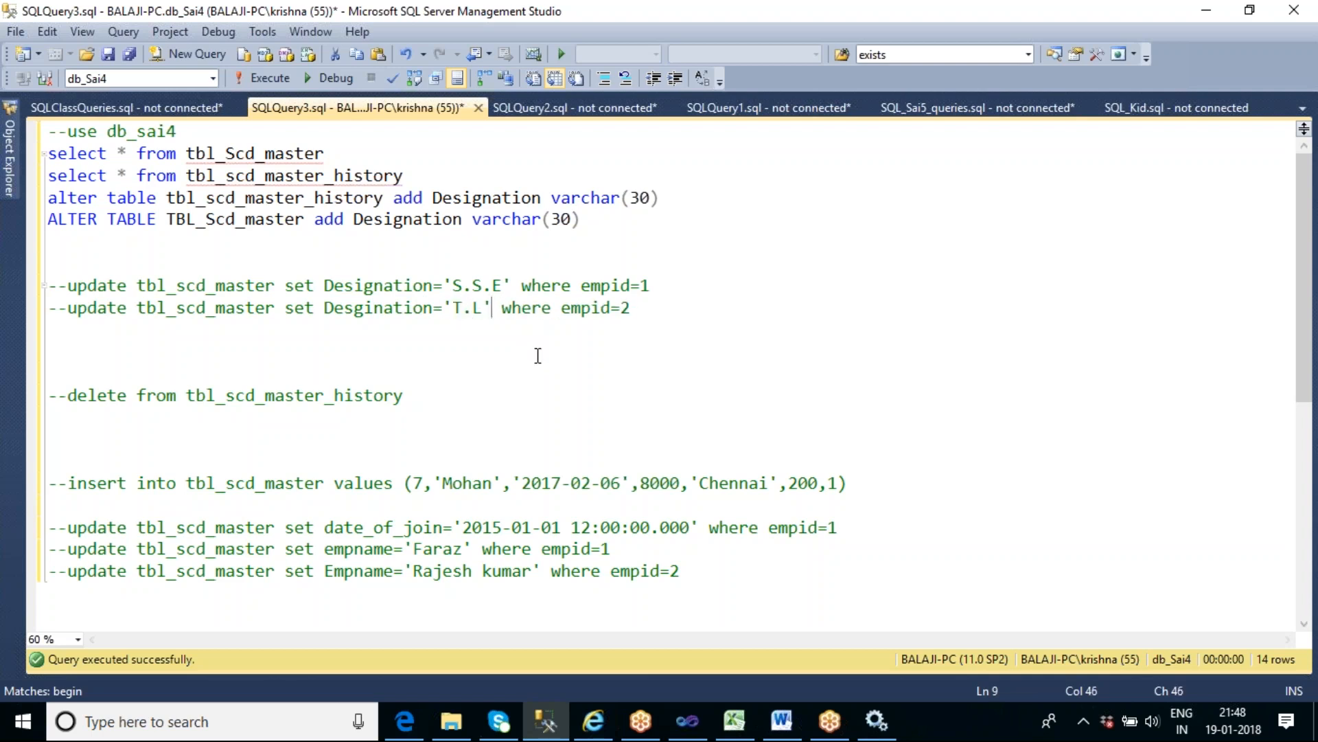
- Uncomment the two new update statements, try to run them together, and hide the results pane
drag(629, 307, 47, 285)
click(626, 77)
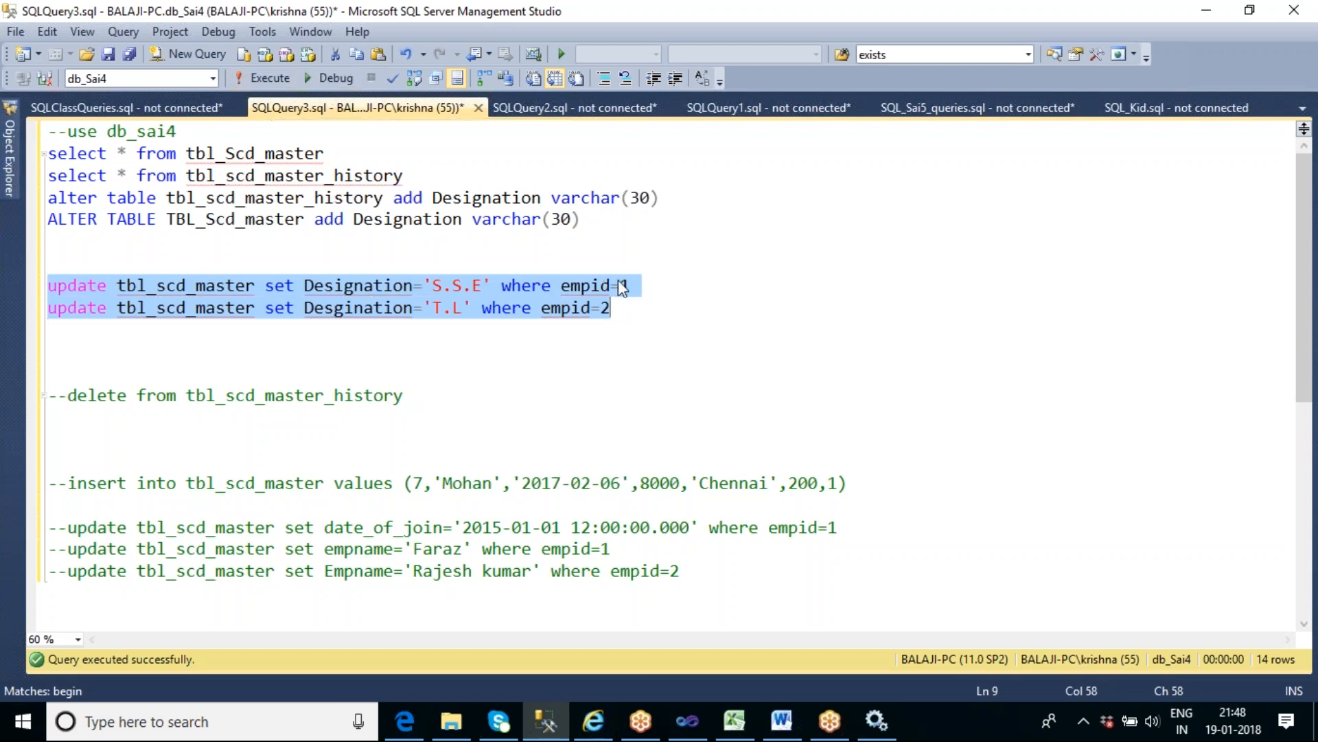
key(F5)
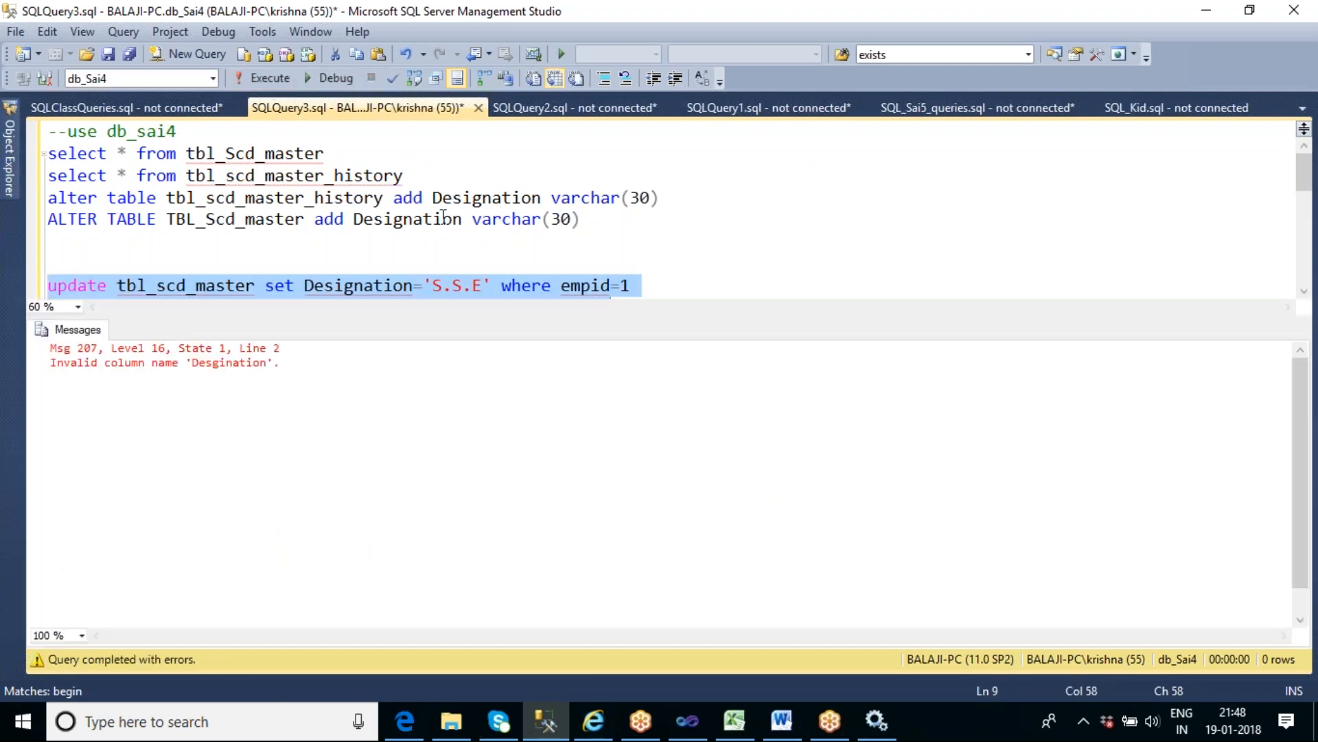
key(ctrl+r)
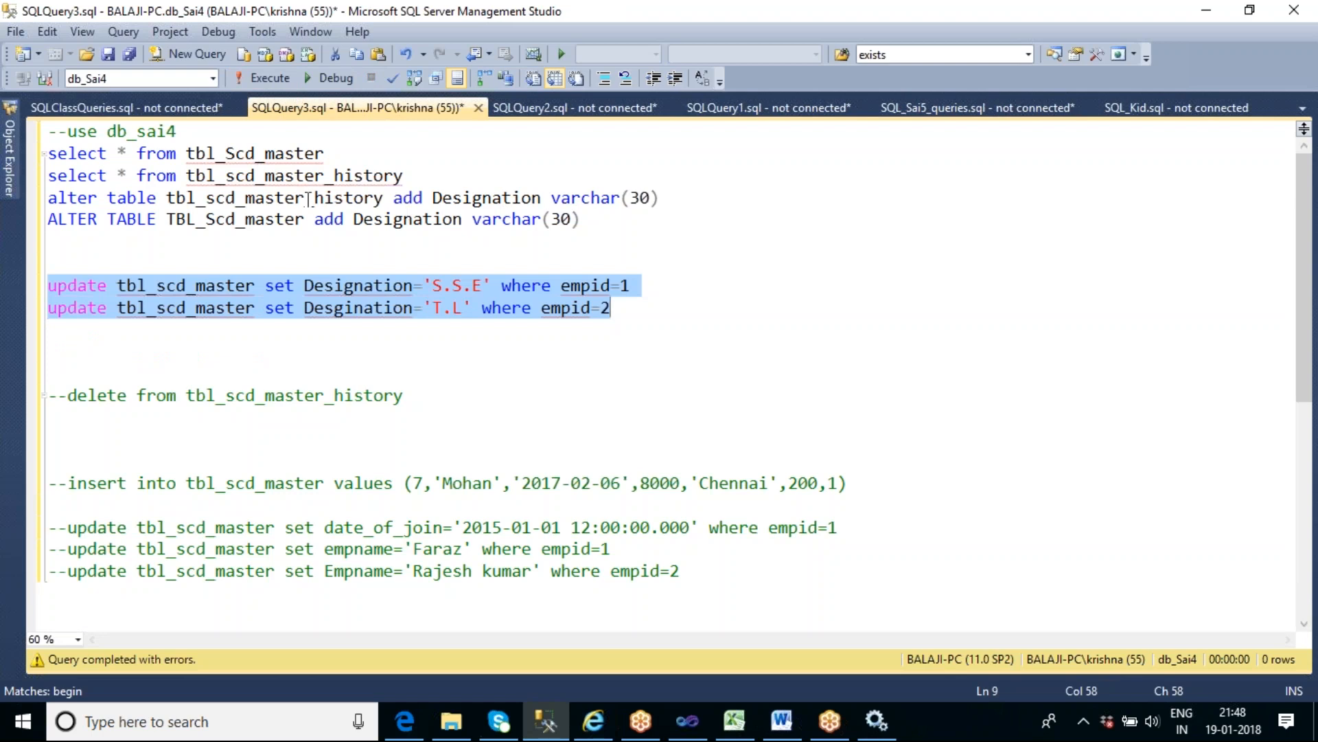
- Correct the column name in the empid=2 update by replacing it with Designation copied from the empid=1 update
click(290, 257)
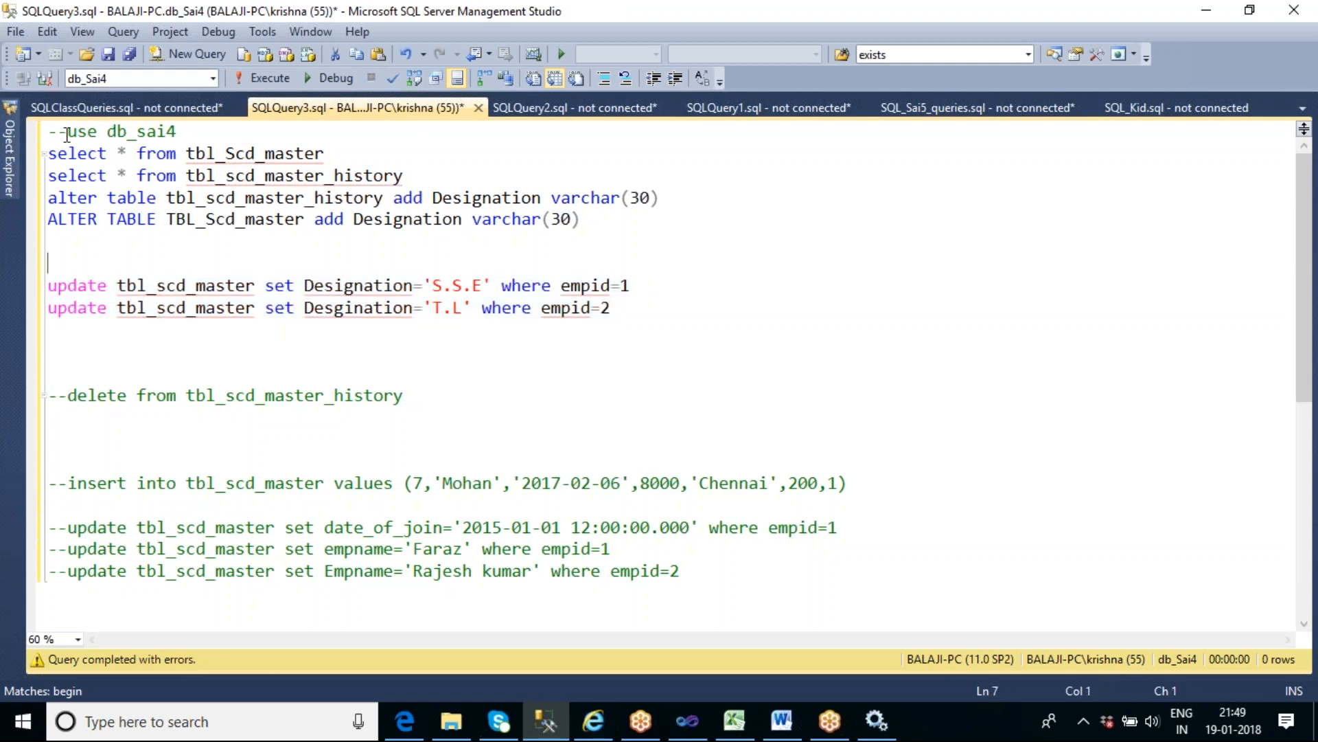
mouse_move(379, 285)
double_click(475, 199)
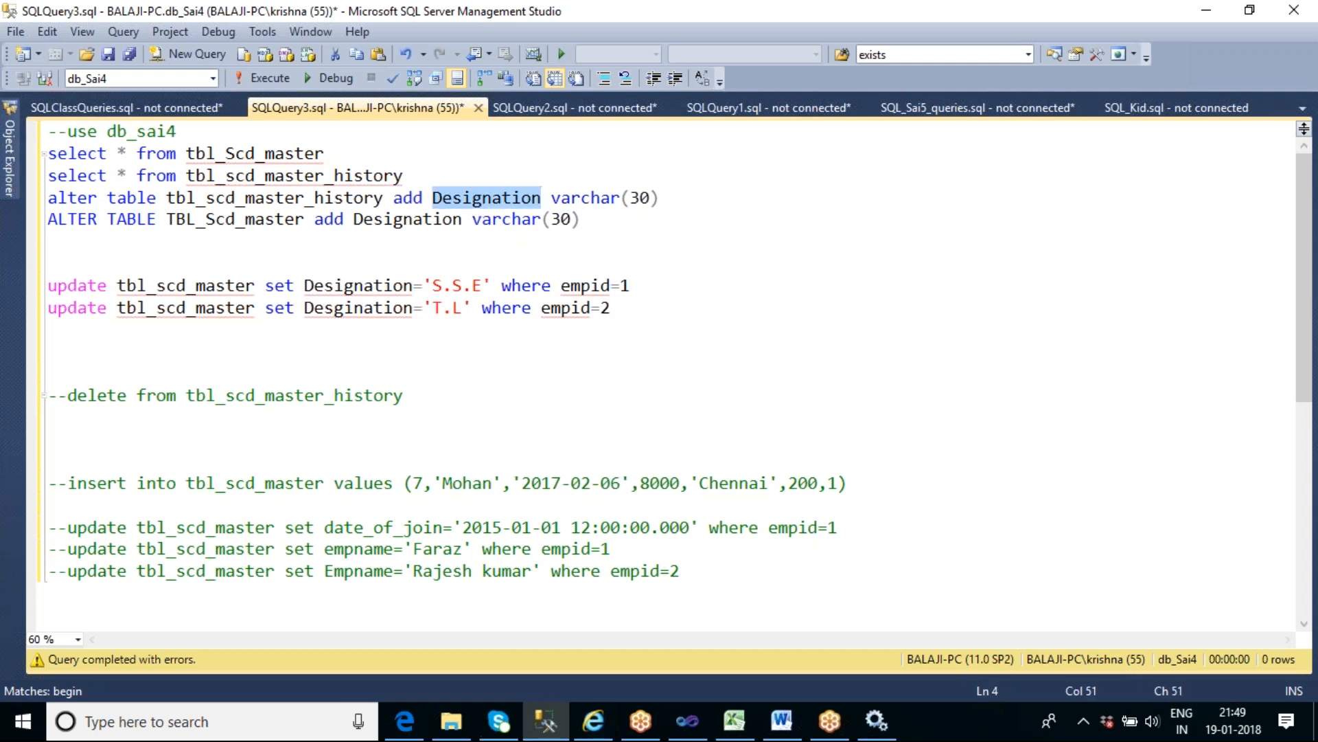
double_click(374, 283)
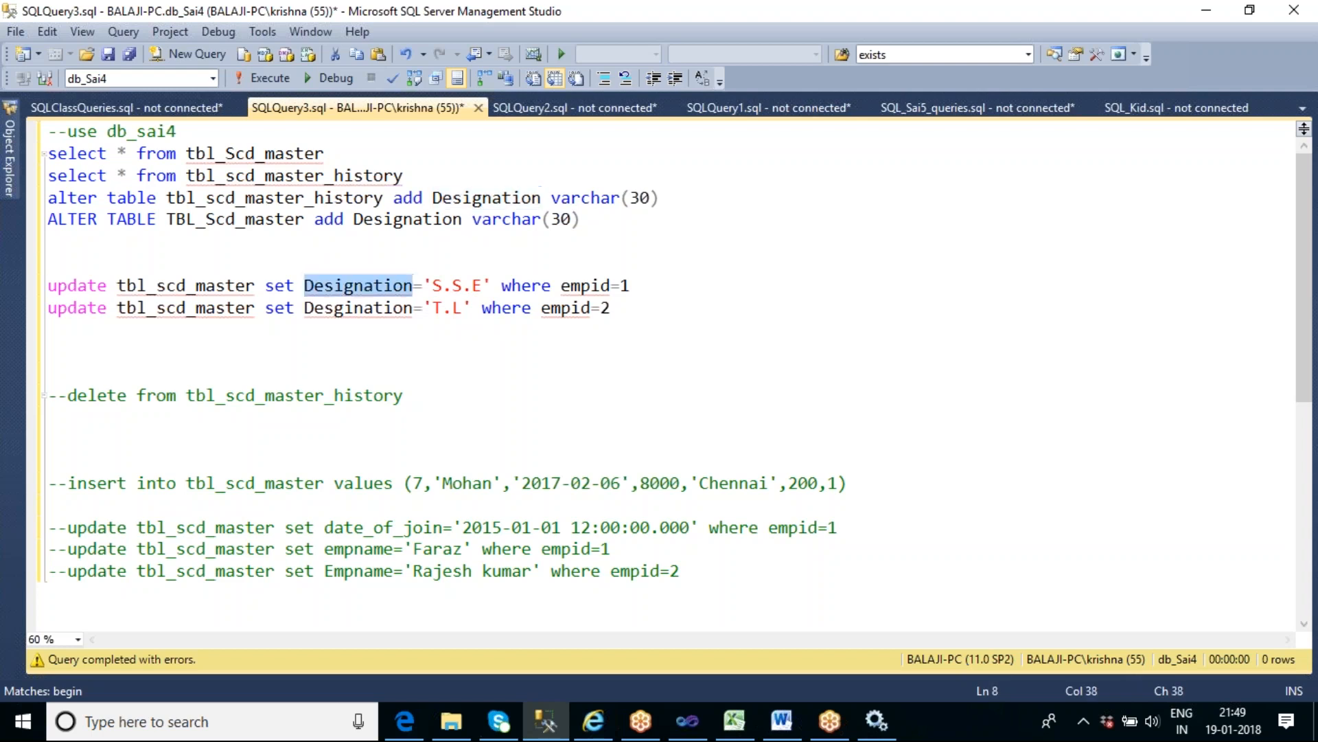
key(ctrl+c)
click(388, 309)
double_click(357, 308)
key(ctrl+v)
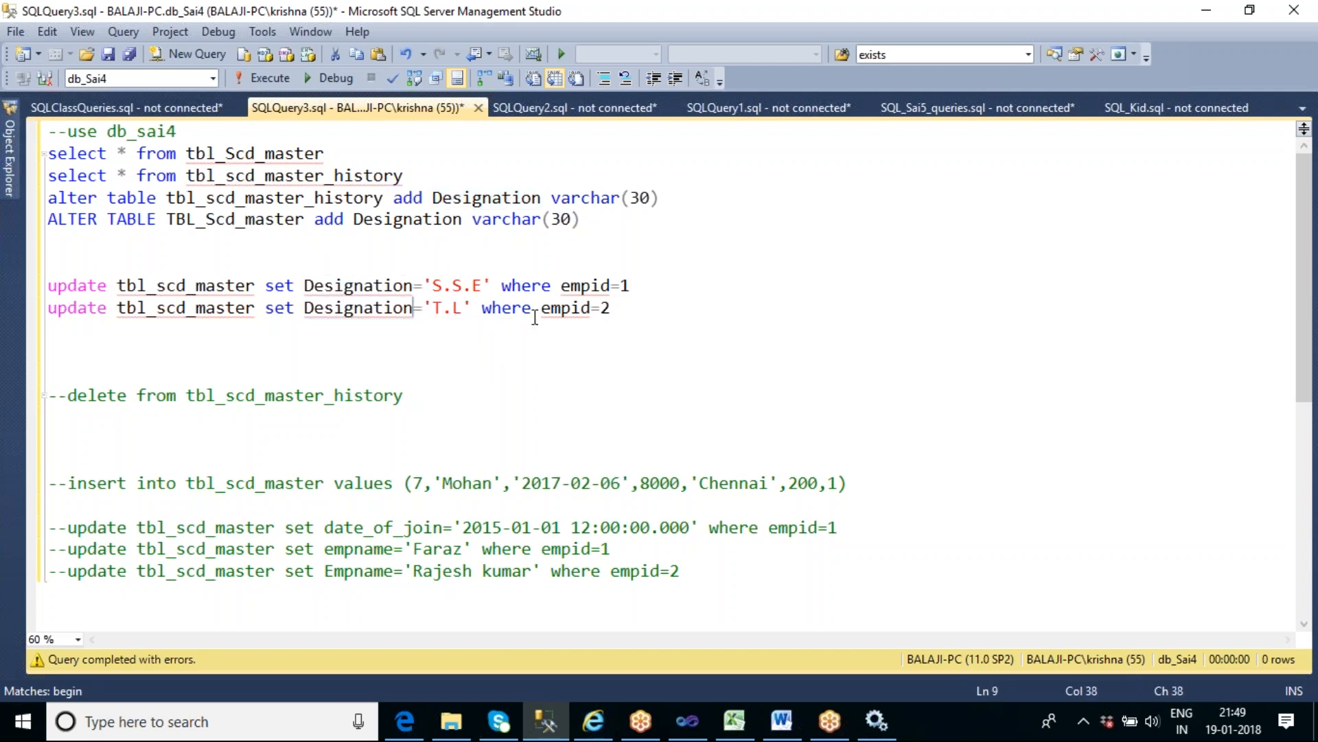
- Run both Designation update statements on tbl_scd_master and hide the results pane
drag(611, 309, 44, 285)
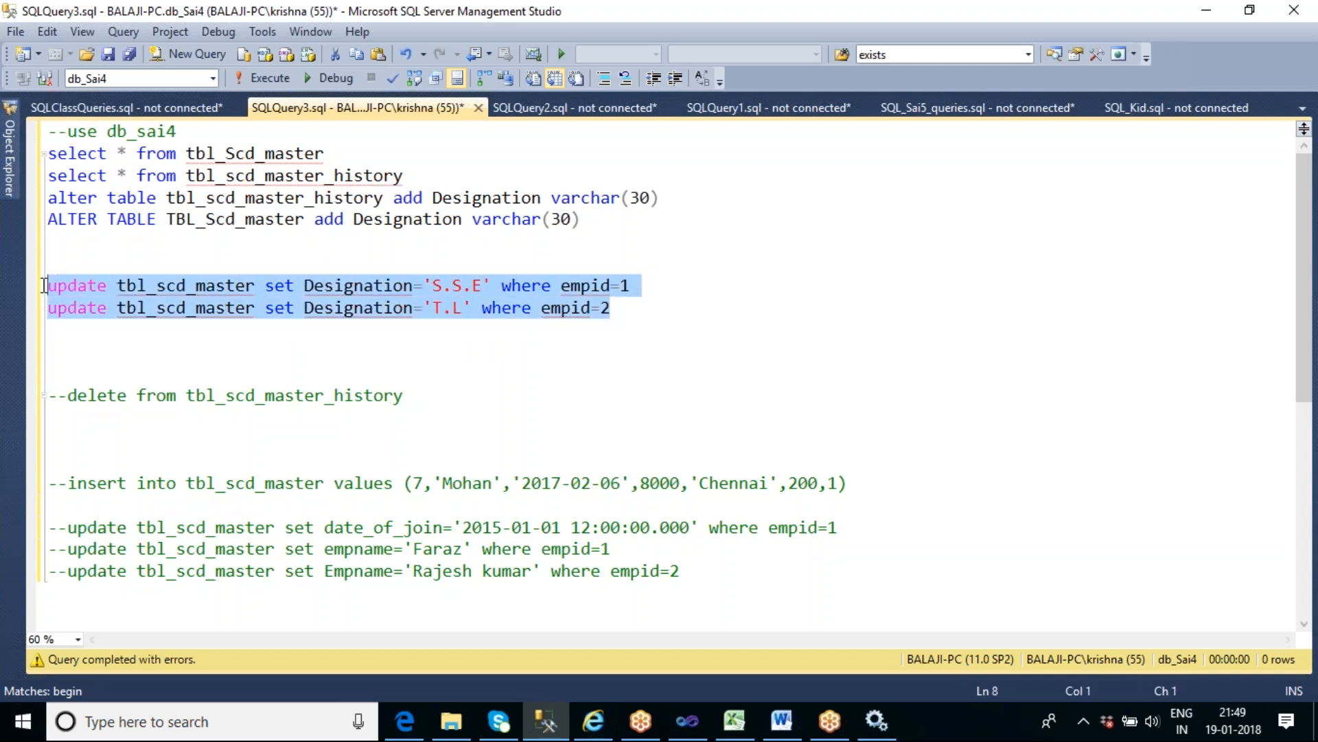
click(282, 81)
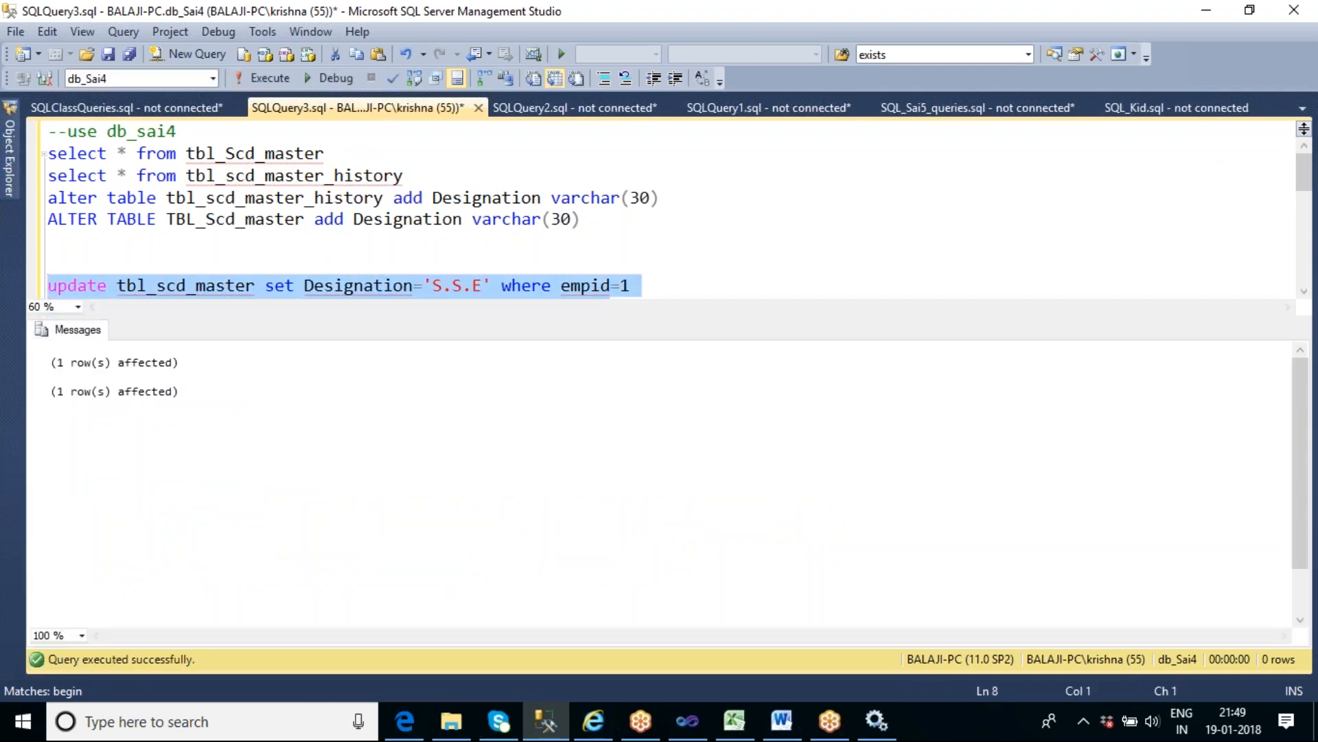
key(ctrl+r)
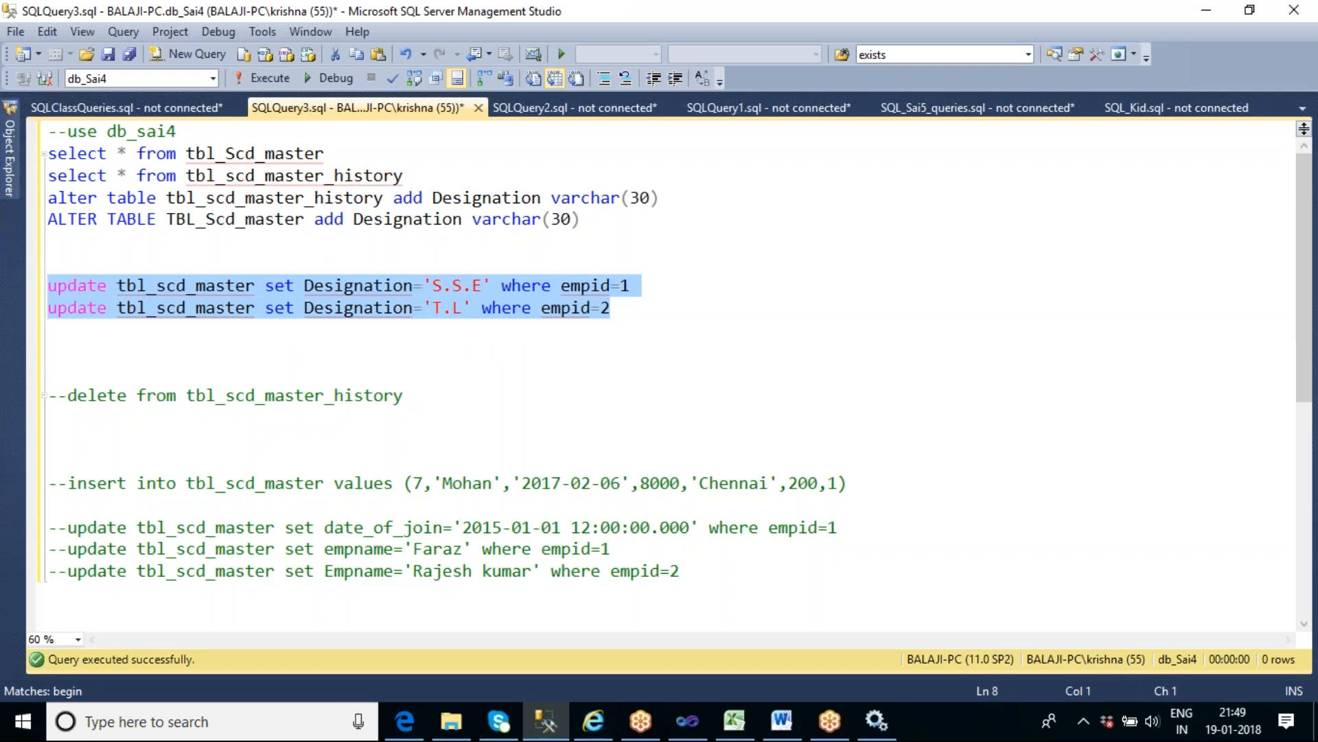
- Query tbl_Scd_master and tbl_scd_master_history to compare the Designation values after the updates
click(420, 351)
click(409, 177)
drag(408, 177, 47, 153)
click(266, 77)
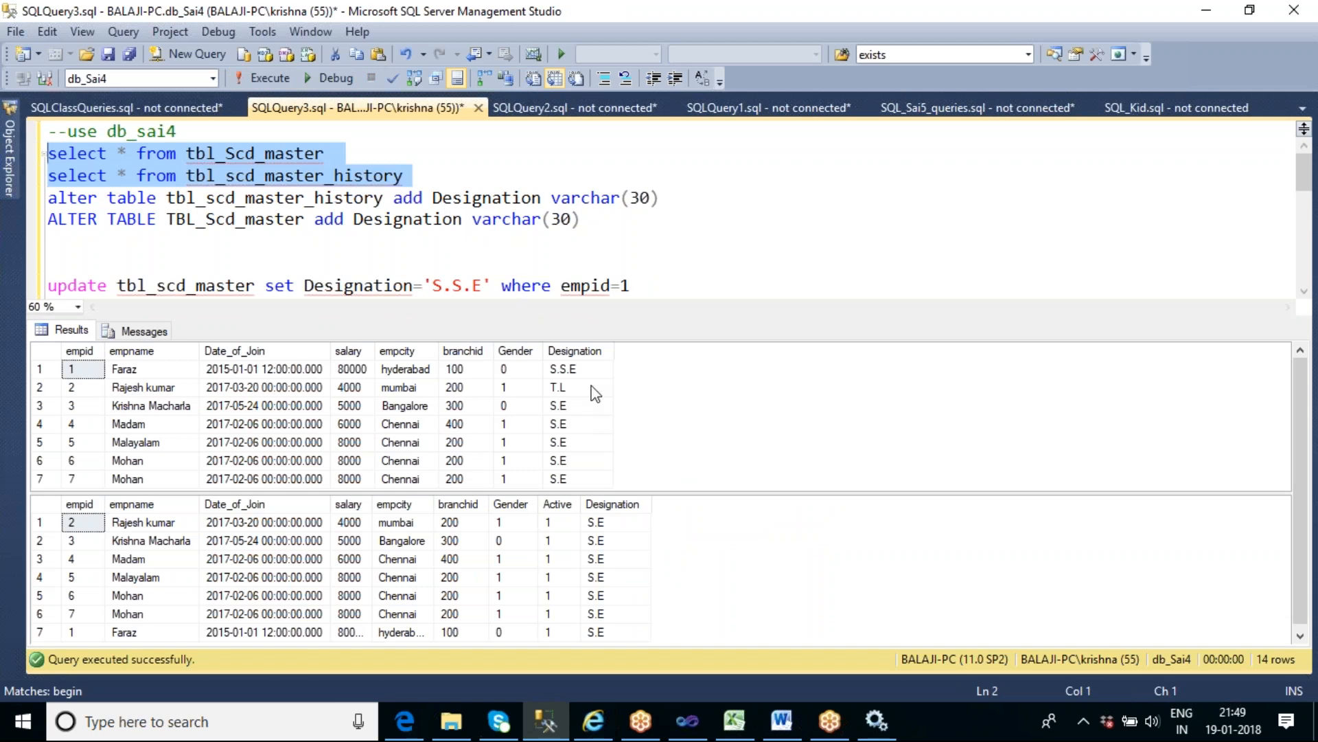
- Add the filter WHERE EMPID IN (1,2) to the tbl_Scd_master select statement and run only that query
click(411, 159)
text(WHERE EMPID IN (_)
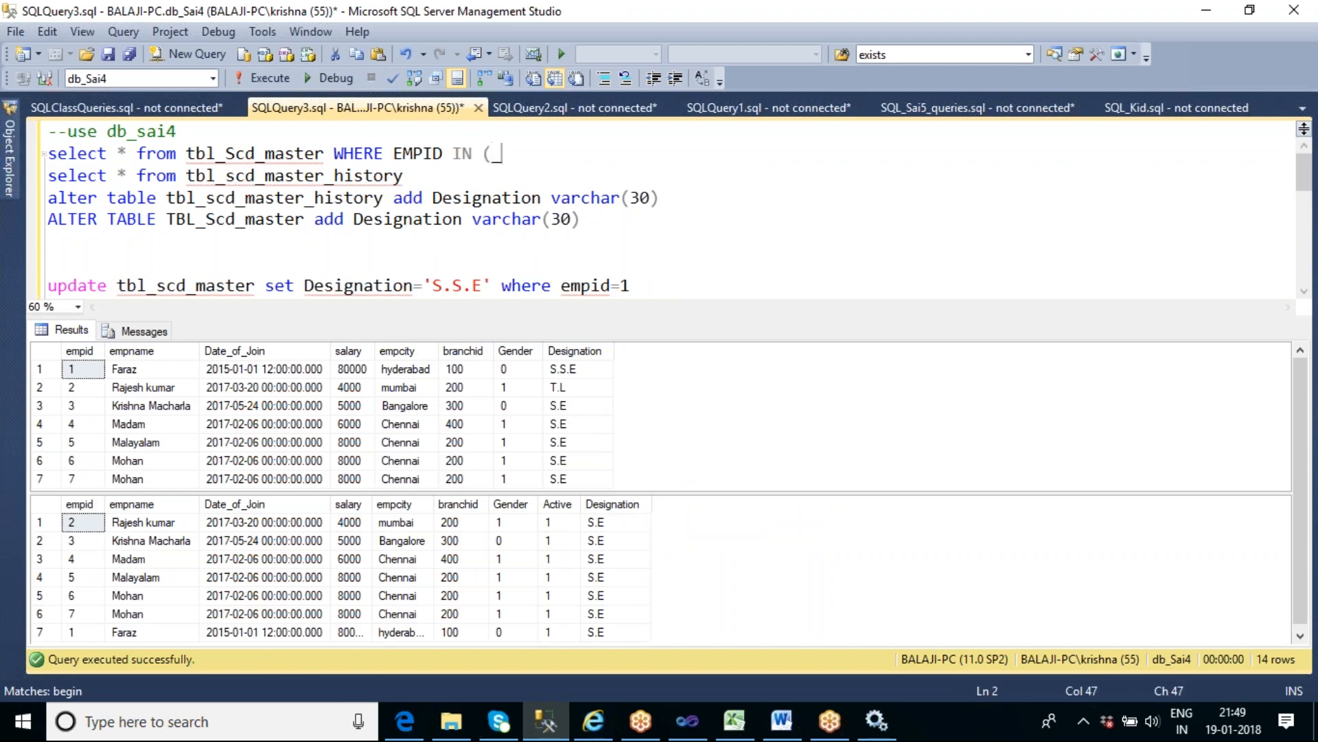
key(Left)
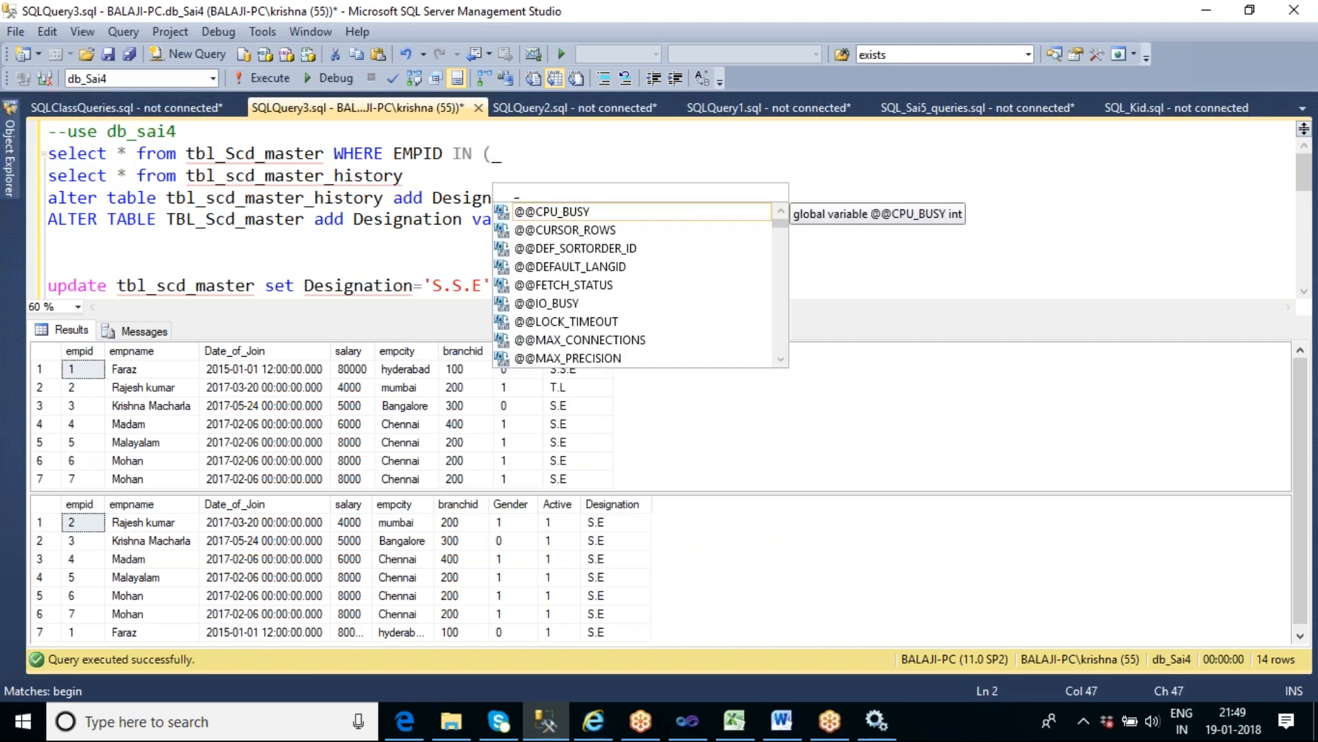
text(1,2))
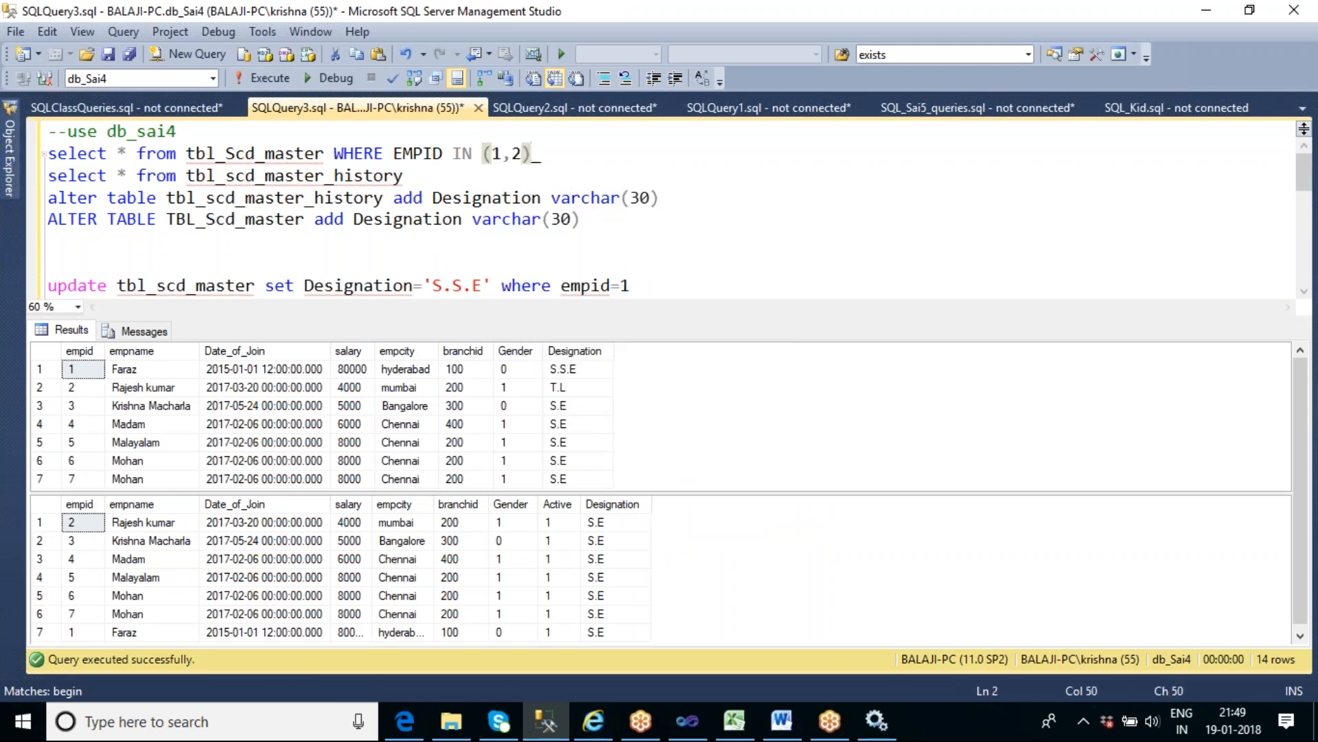
key(Delete)
key(shift+Home)
key(F5)
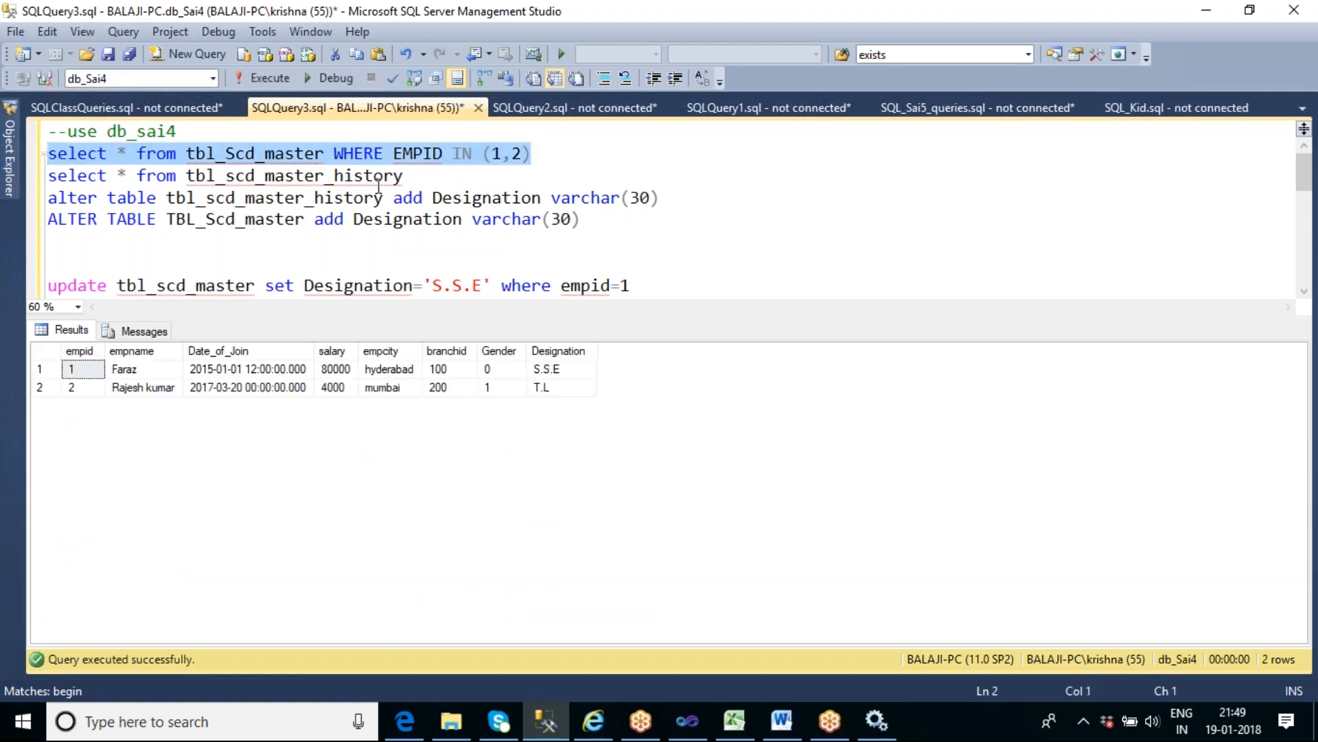
- Copy the EMPID IN (1,2) filter onto the tbl_scd_master_history query and run both select statements together
key(End)
drag(334, 154, 532, 152)
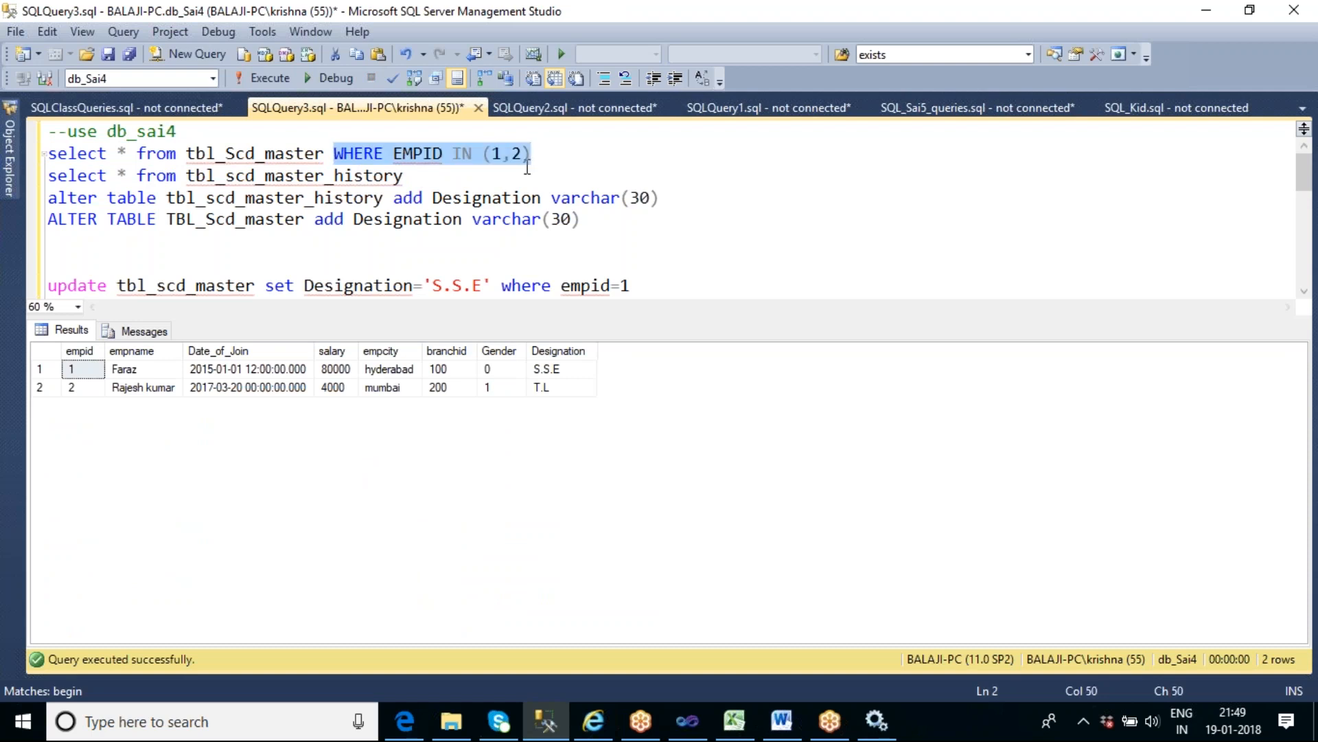
key(ctrl+c)
click(434, 182)
key(ctrl+v)
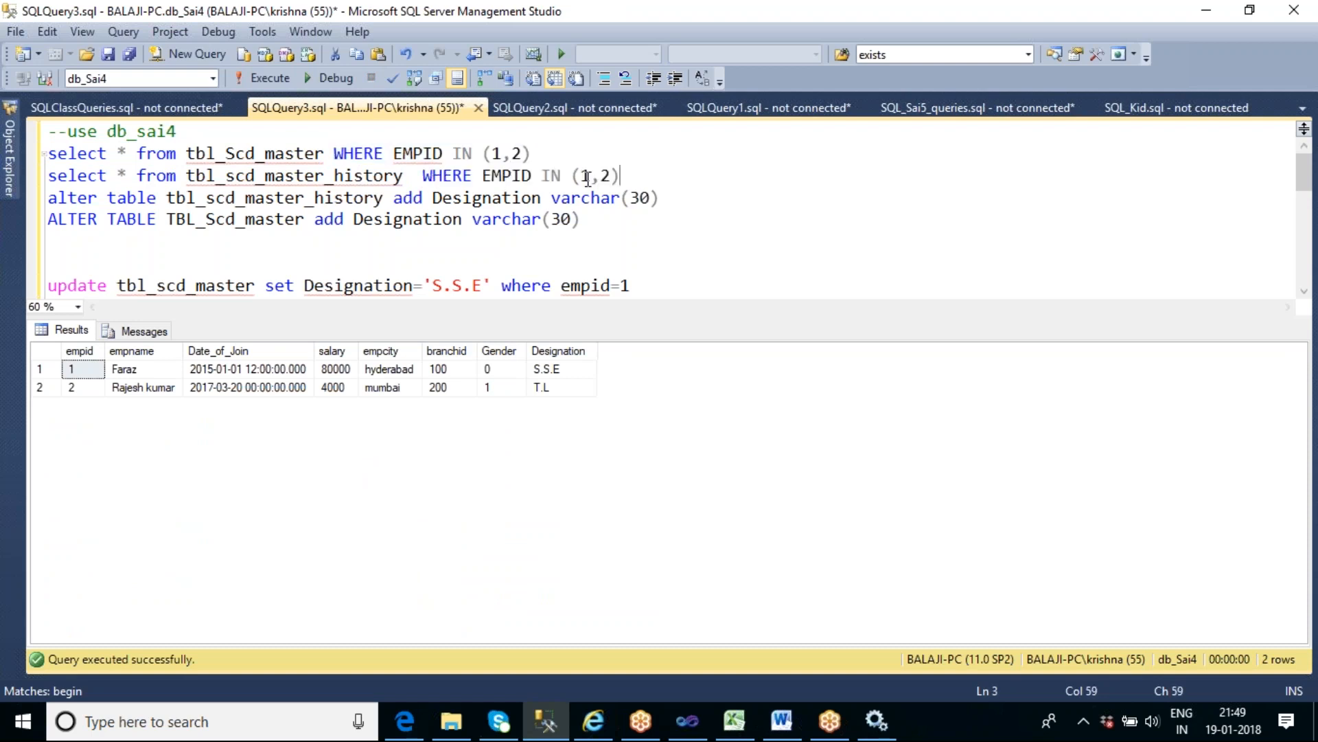
drag(646, 176, 45, 153)
click(262, 76)
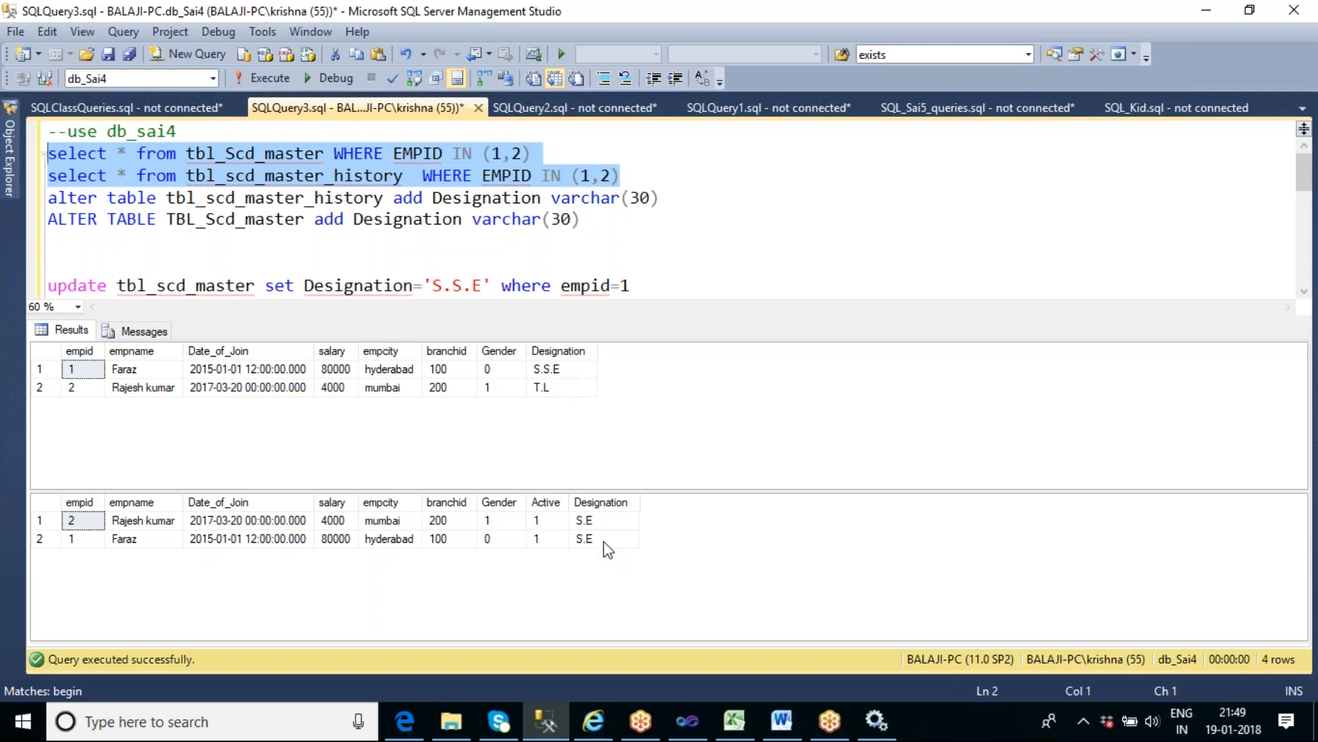
- Switch to the SSIS_Sai6 project in Visual Studio, stop the completed debugging session, and execute the data flow task again
click(688, 721)
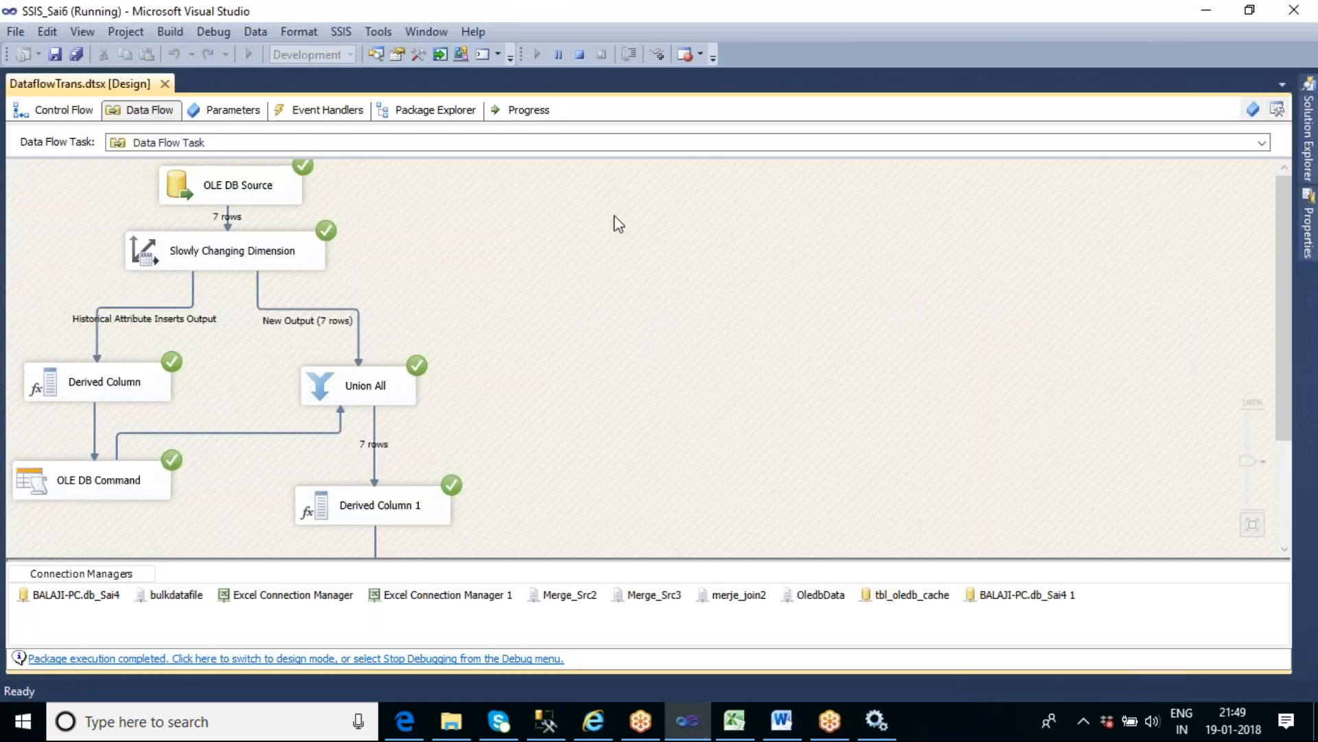
click(579, 54)
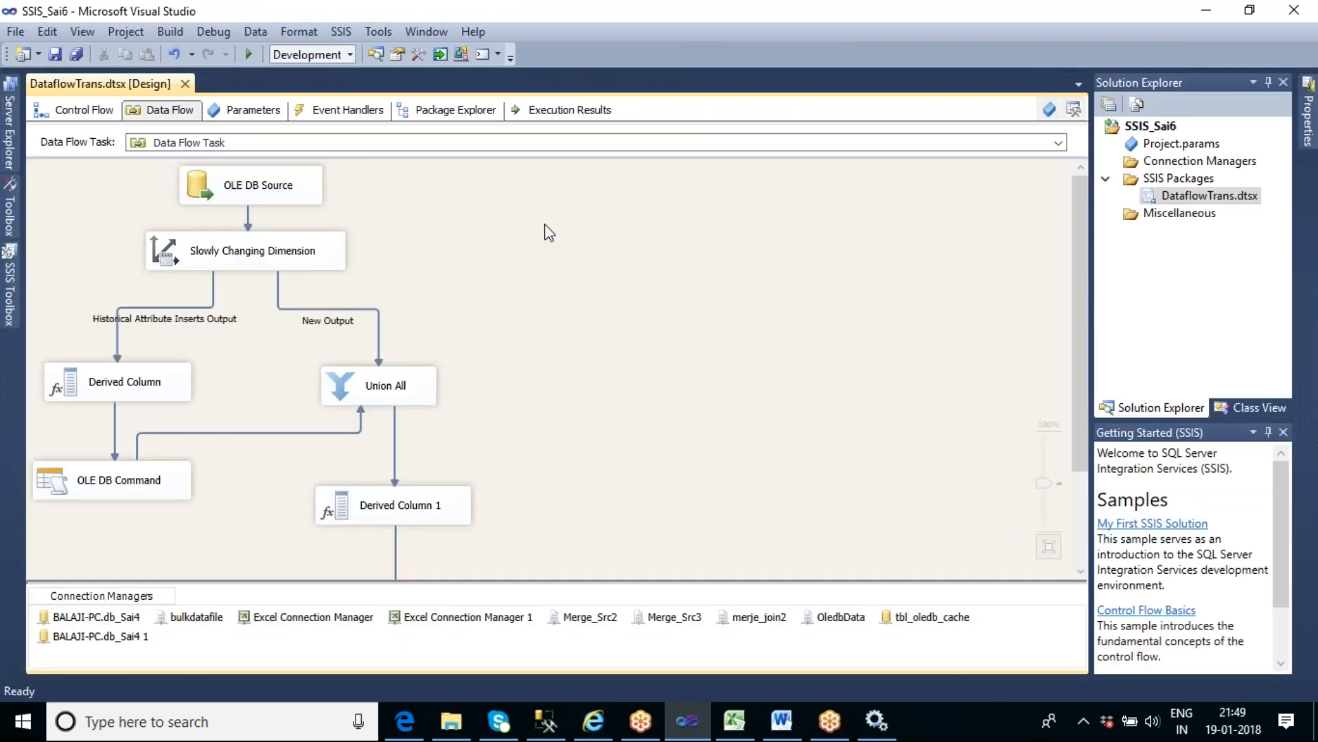
right_click(543, 225)
click(618, 327)
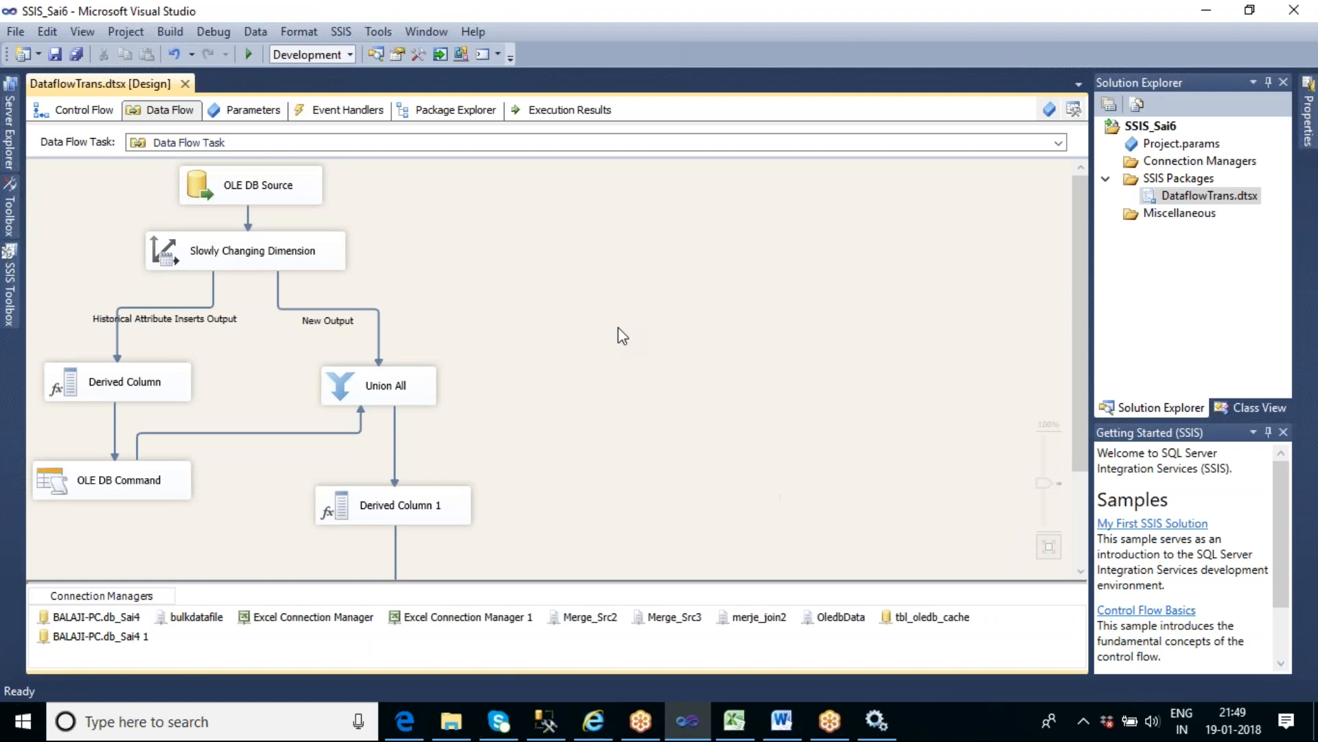
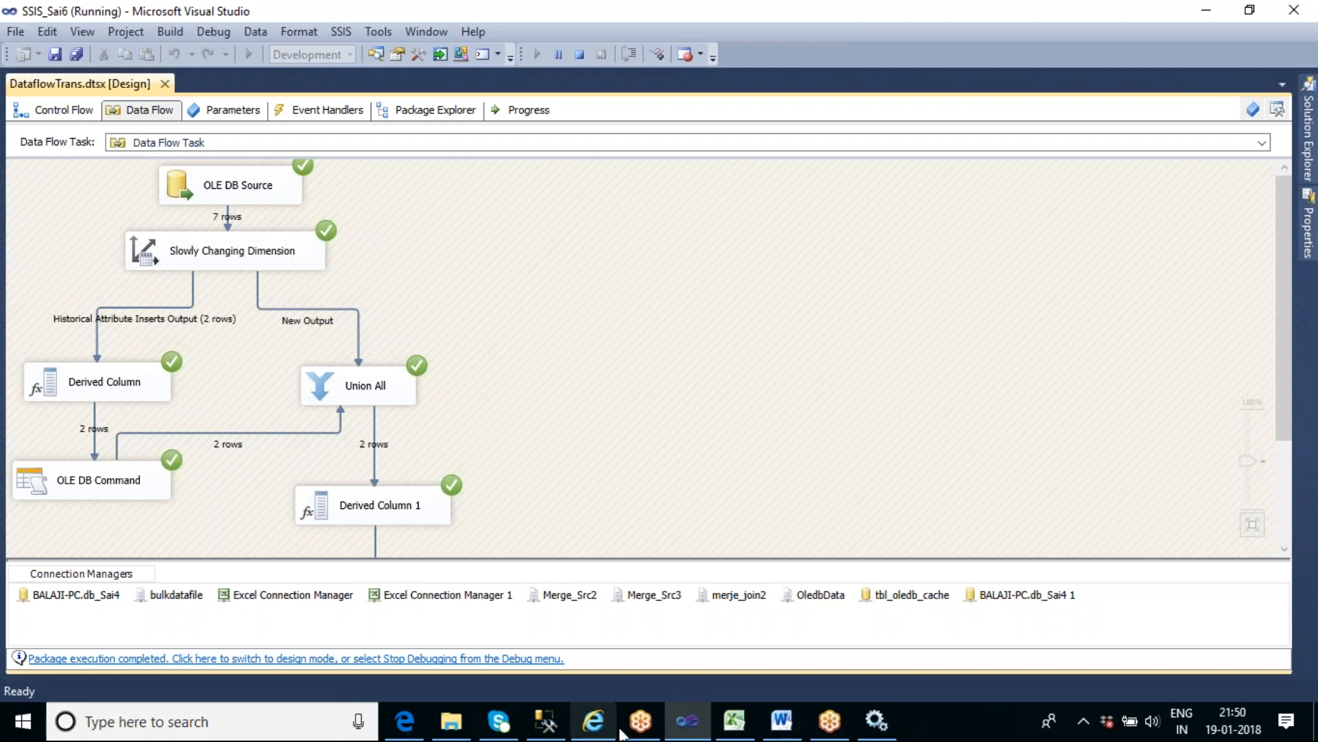
- Switch to SQL Server Management Studio, rerun both EMPID-filtered select statements together, and examine the history rows for employee 1
click(542, 724)
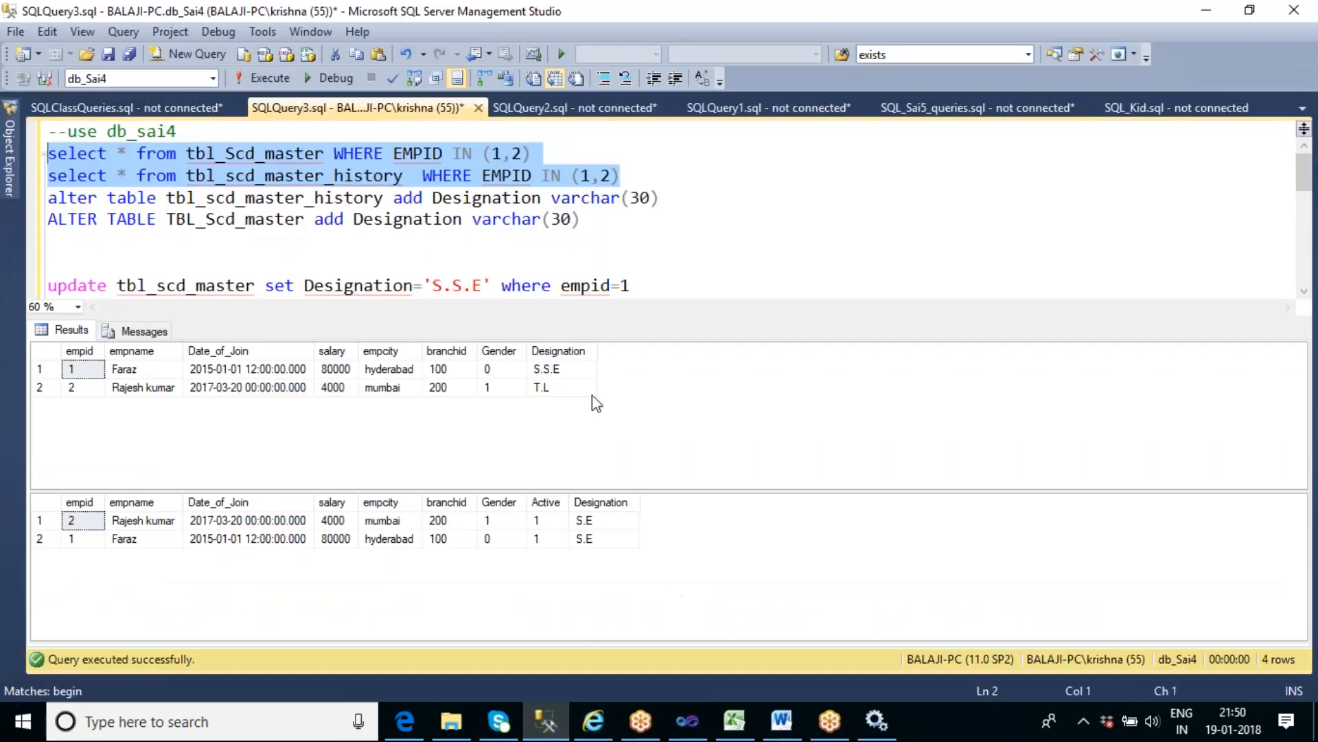
click(526, 258)
drag(621, 176, 23, 158)
click(263, 78)
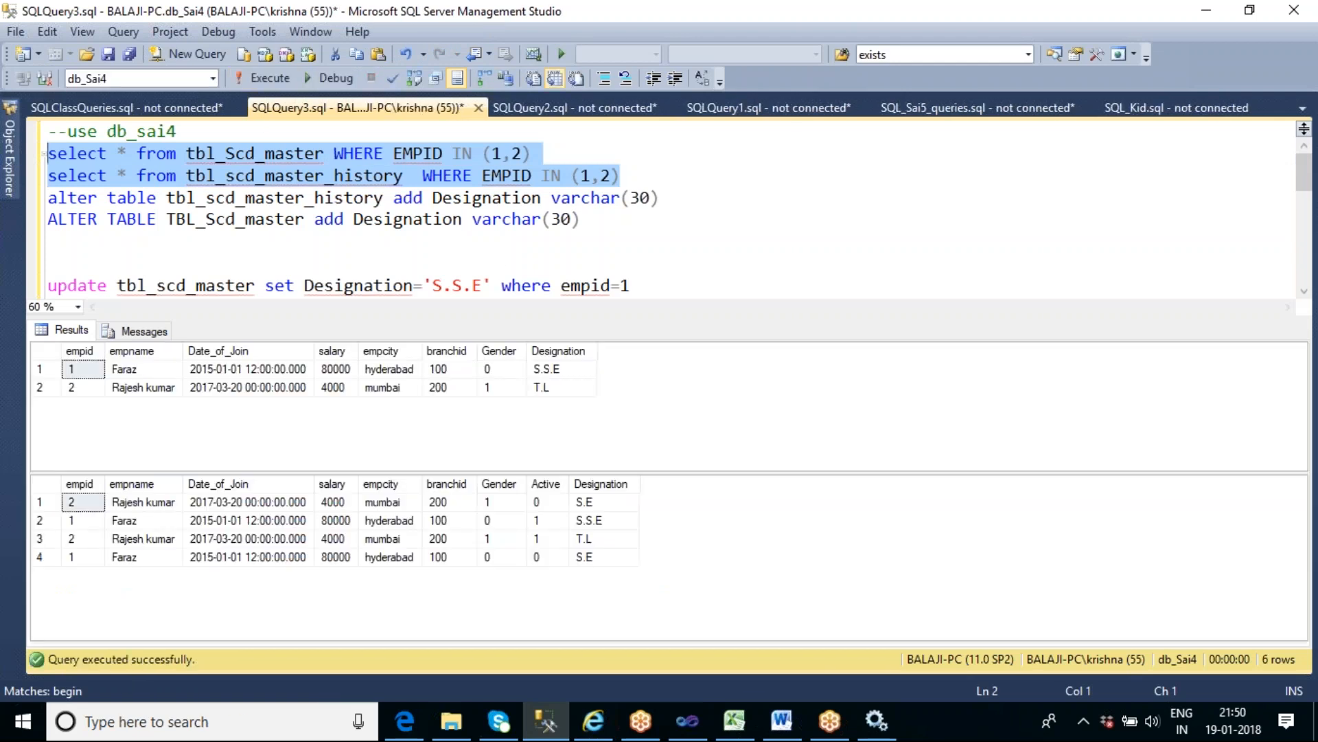
click(77, 520)
click(39, 519)
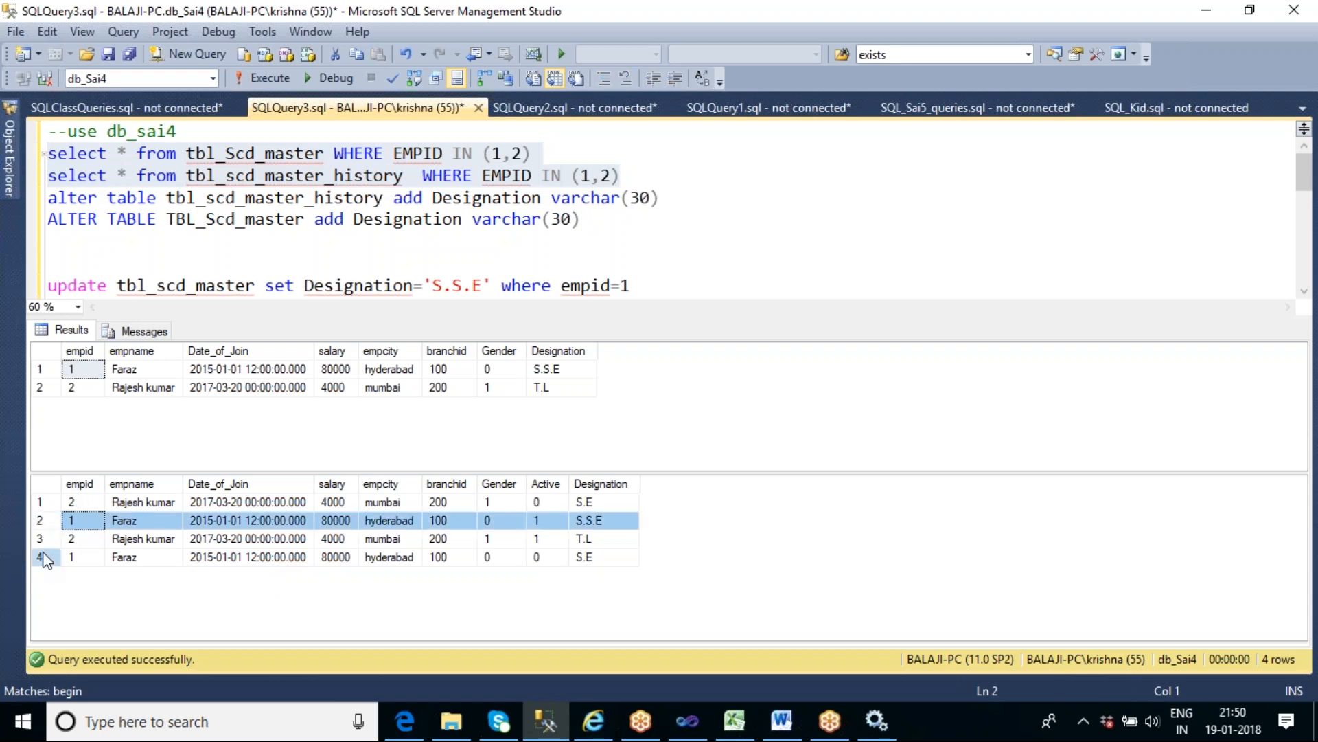
click(41, 557)
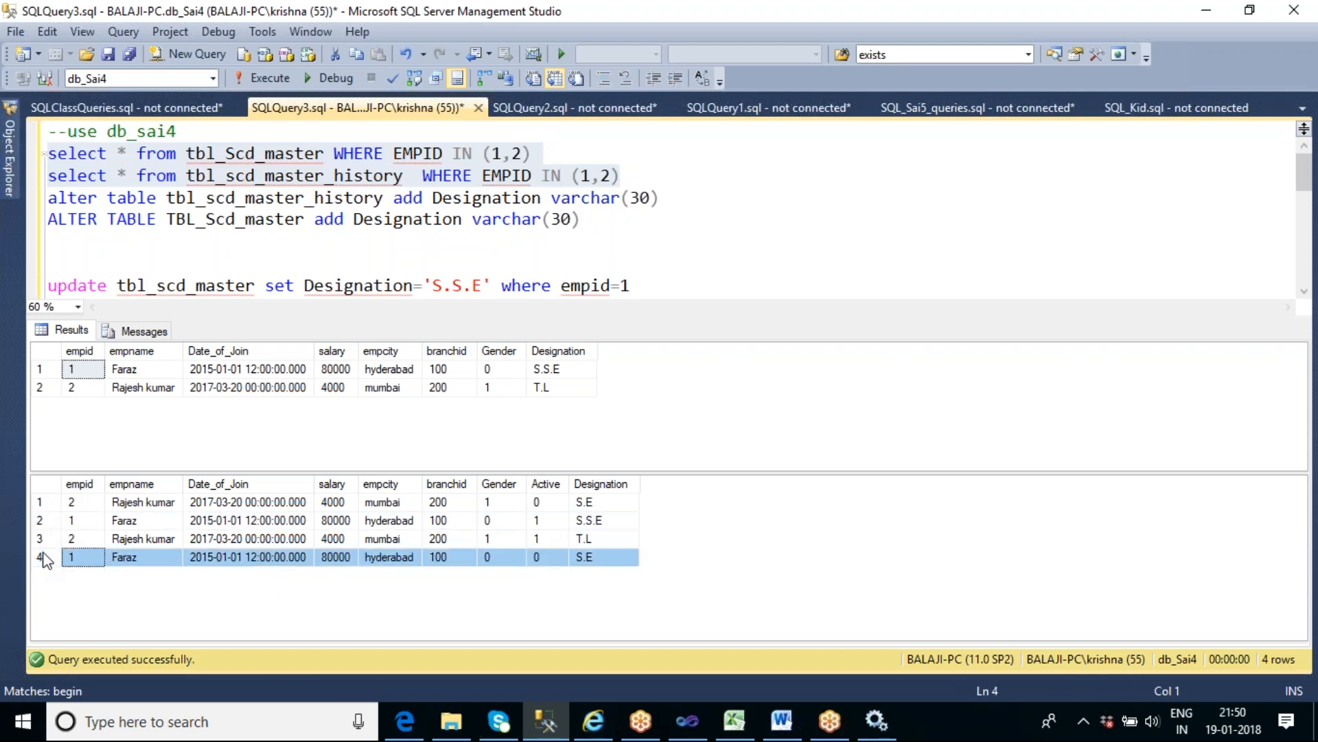
- Restrict the tbl_scd_master_history query to EMPID IN (1), run it alone, and compare the Active and Designation values of its rows
click(592, 177)
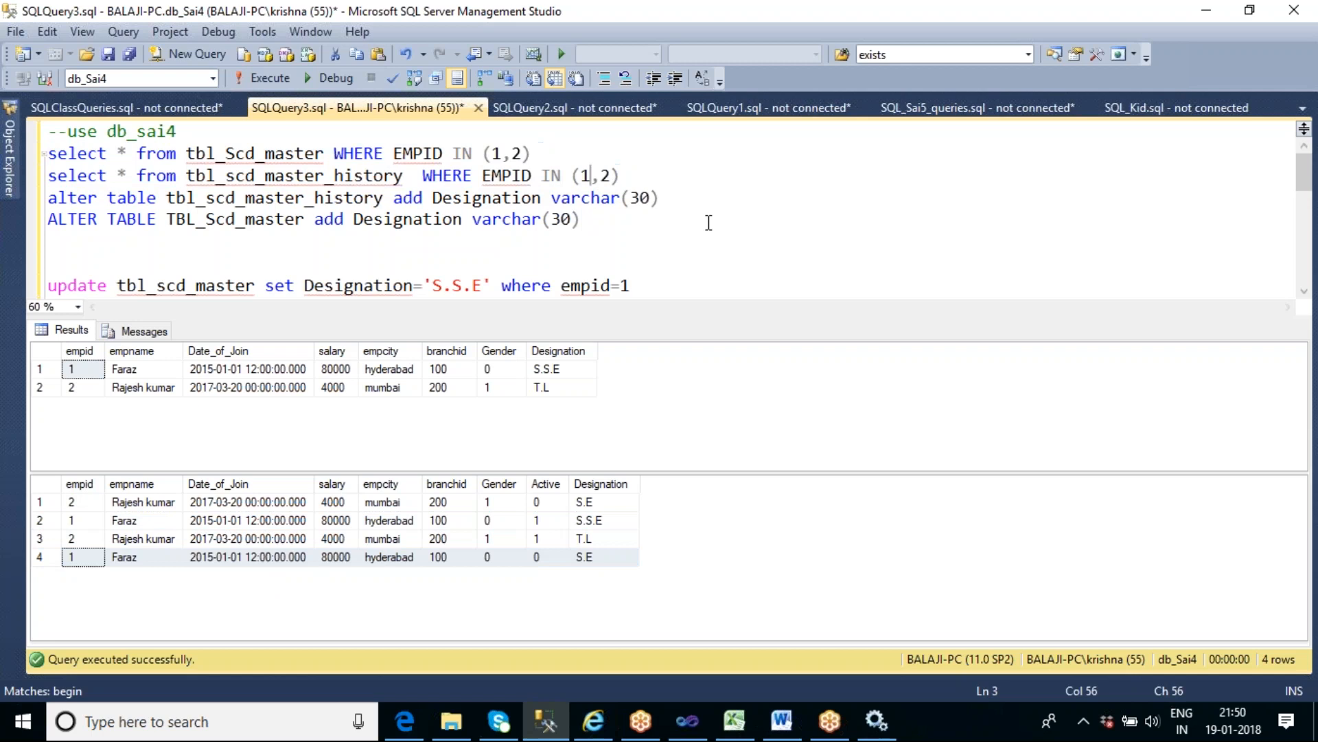
key(Delete)
key(Delete)
key(Right)
key(shift+Home)
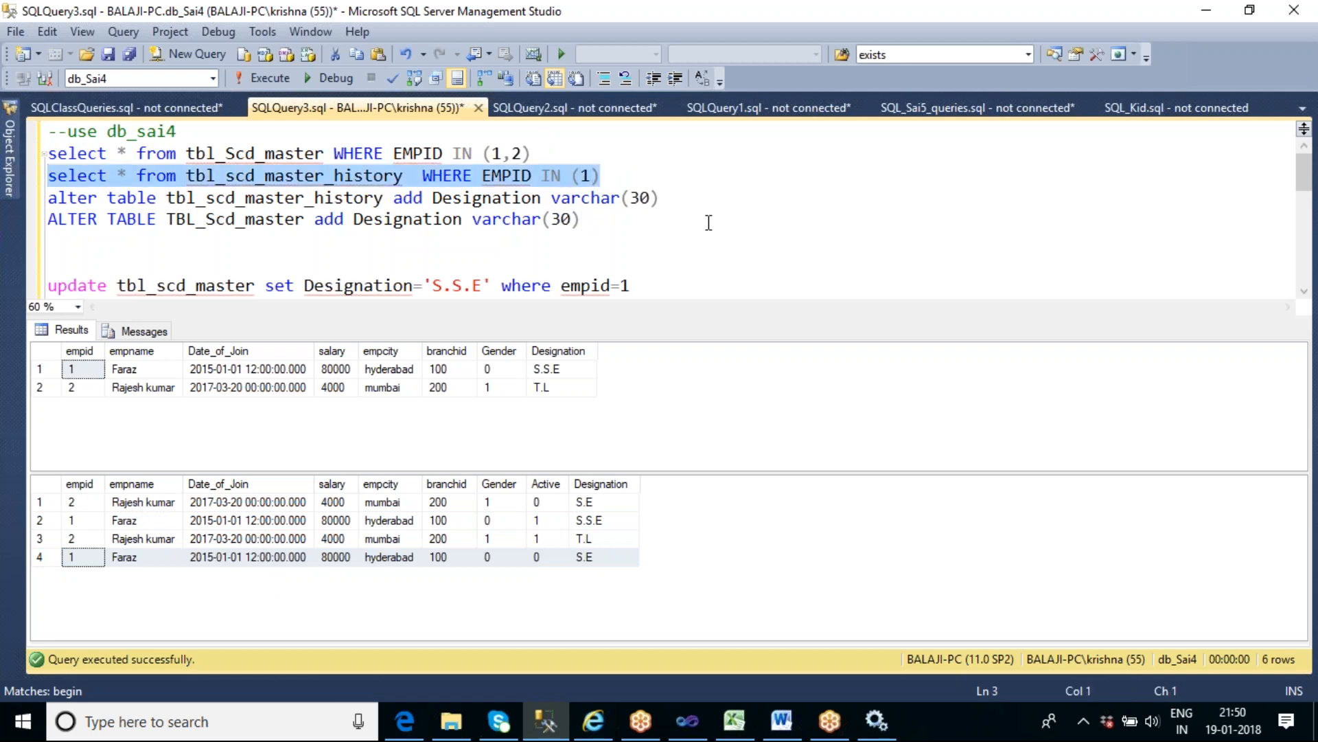
key(F5)
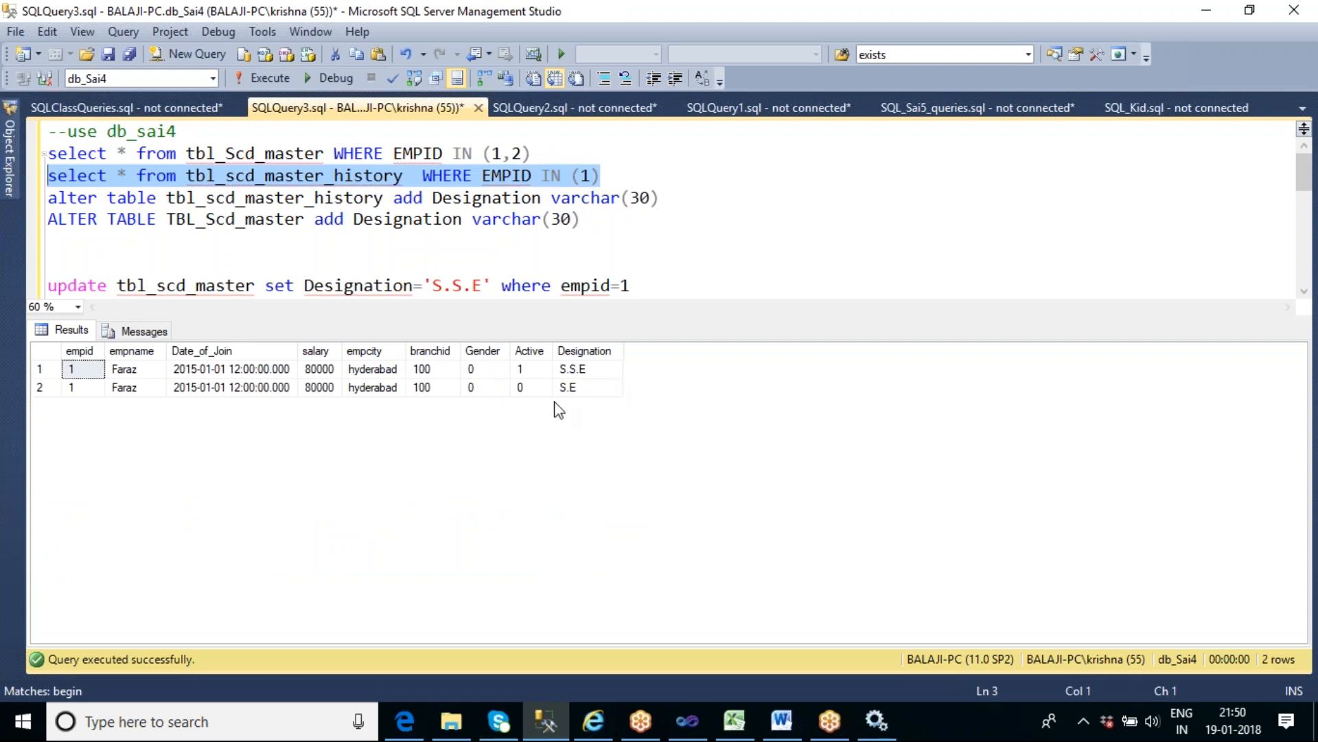
click(583, 387)
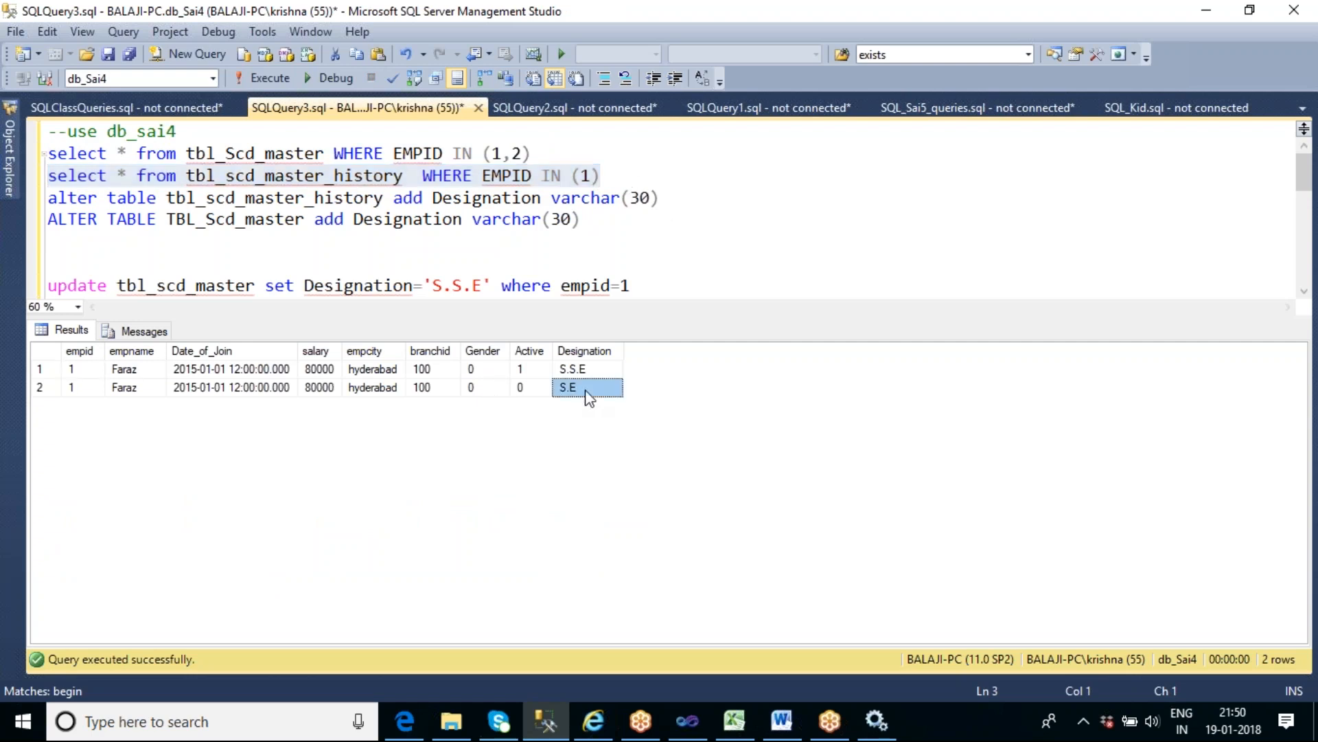
click(586, 371)
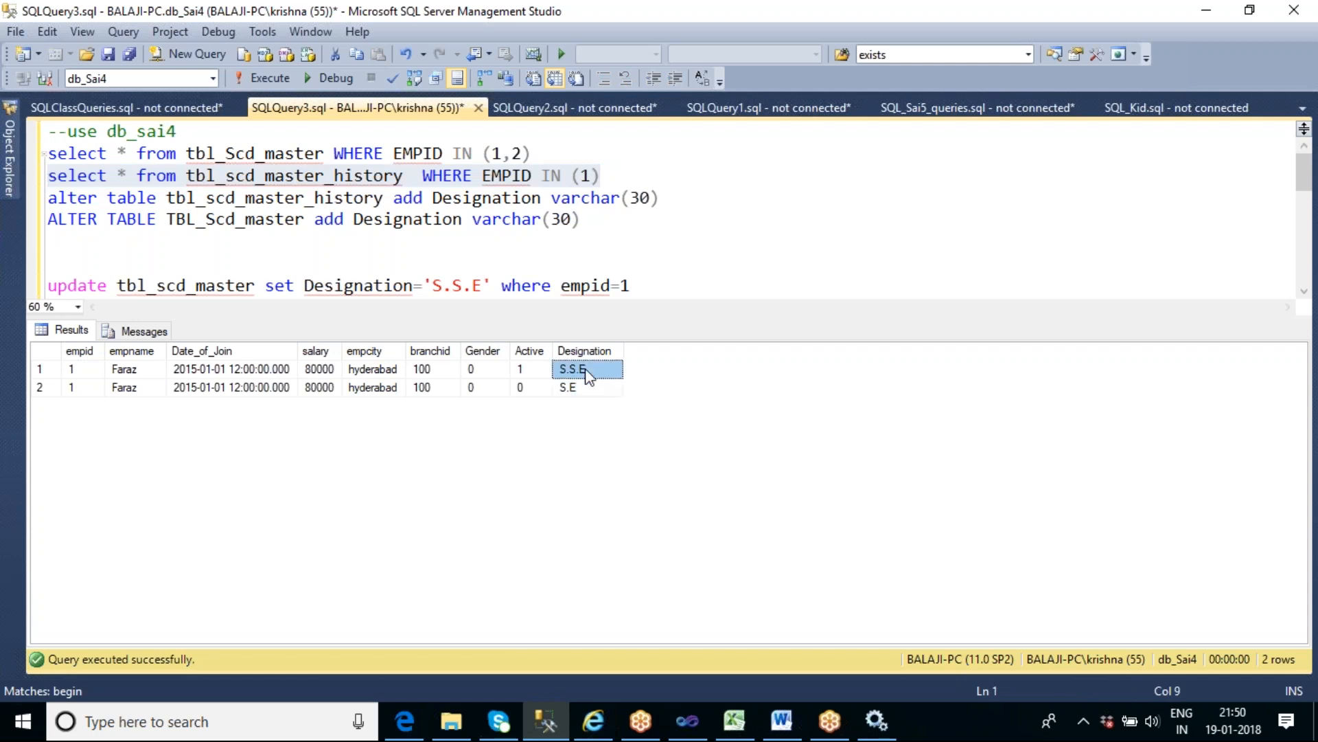
click(584, 389)
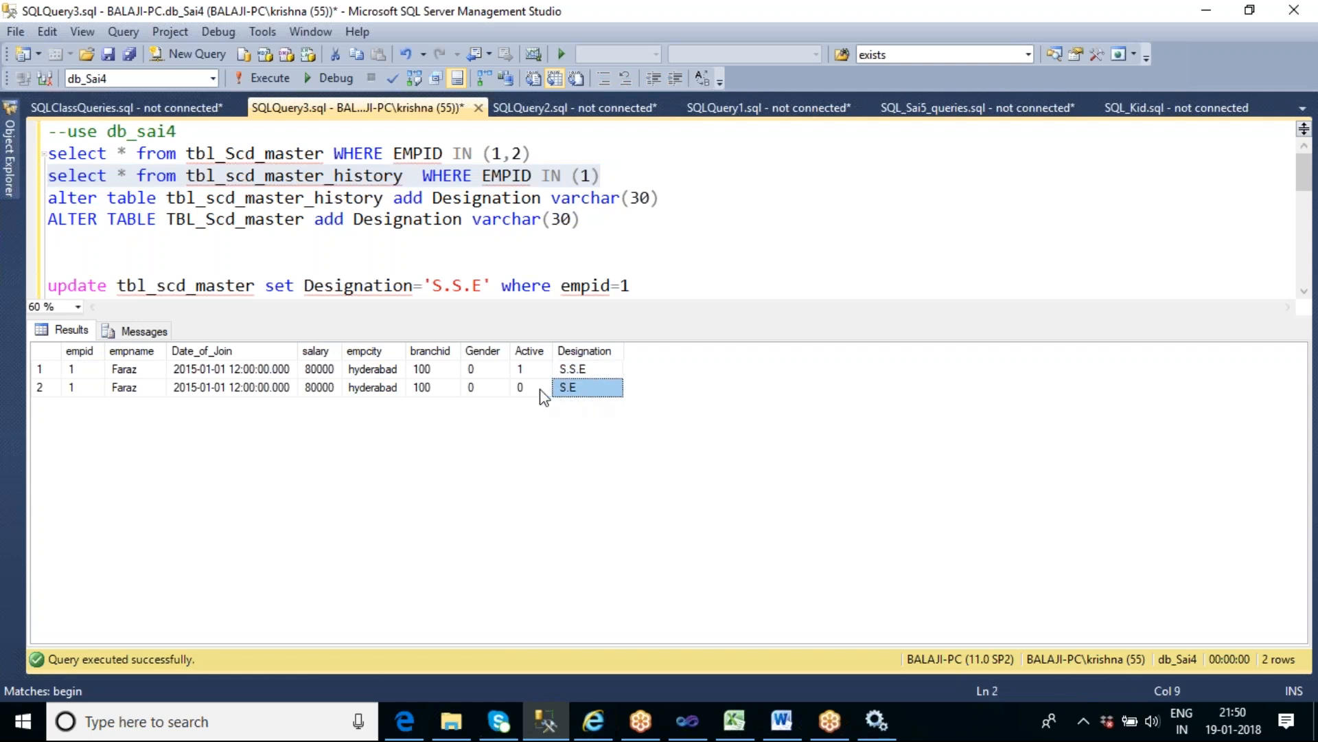
click(522, 390)
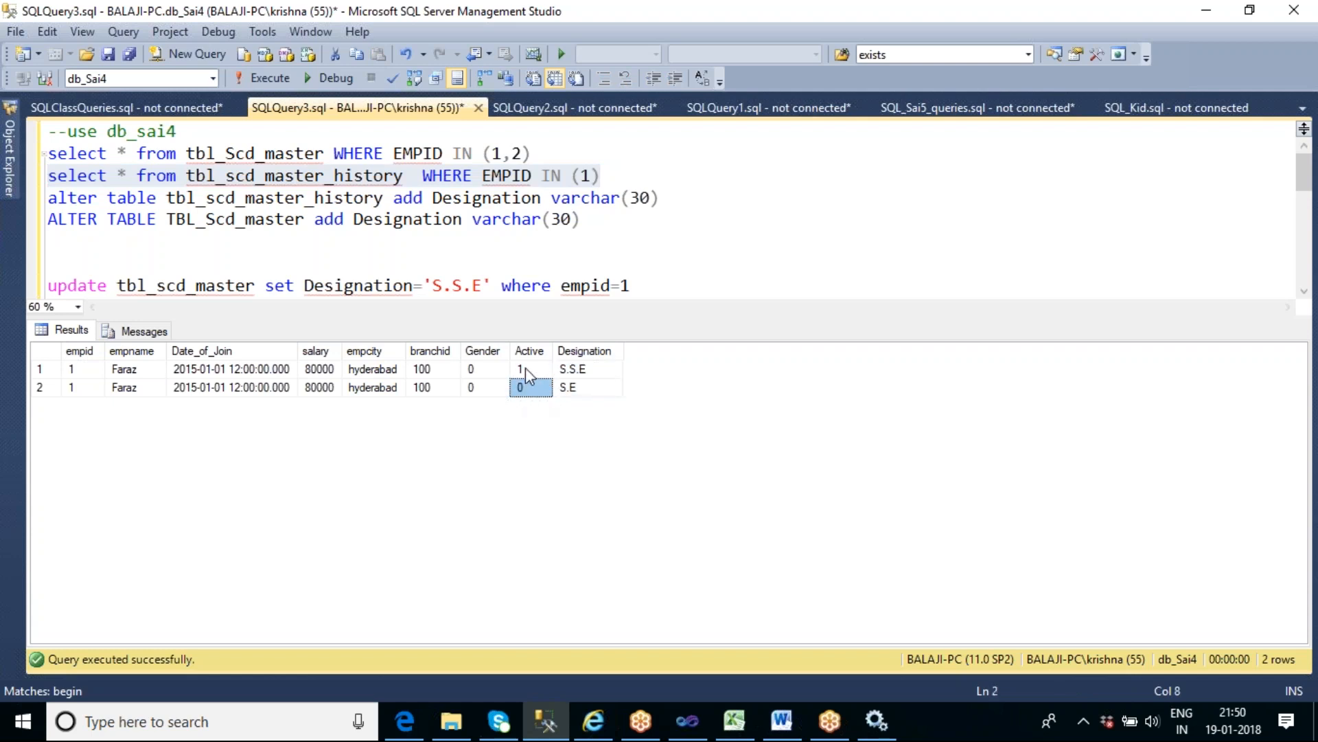
click(525, 368)
- Run the tbl_Scd_master and tbl_scd_master_history select statements together and examine the history row with Designation S.E
click(623, 172)
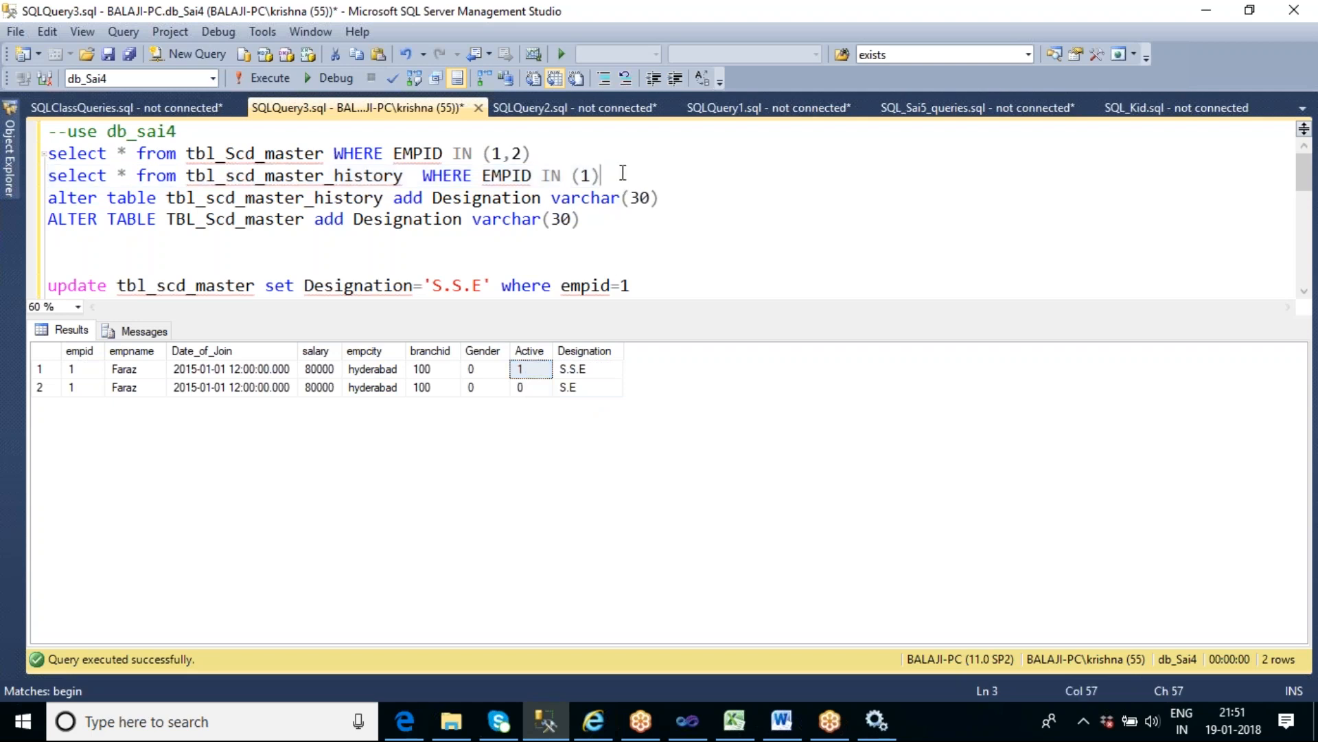
key(shift+Up)
key(shift+Up)
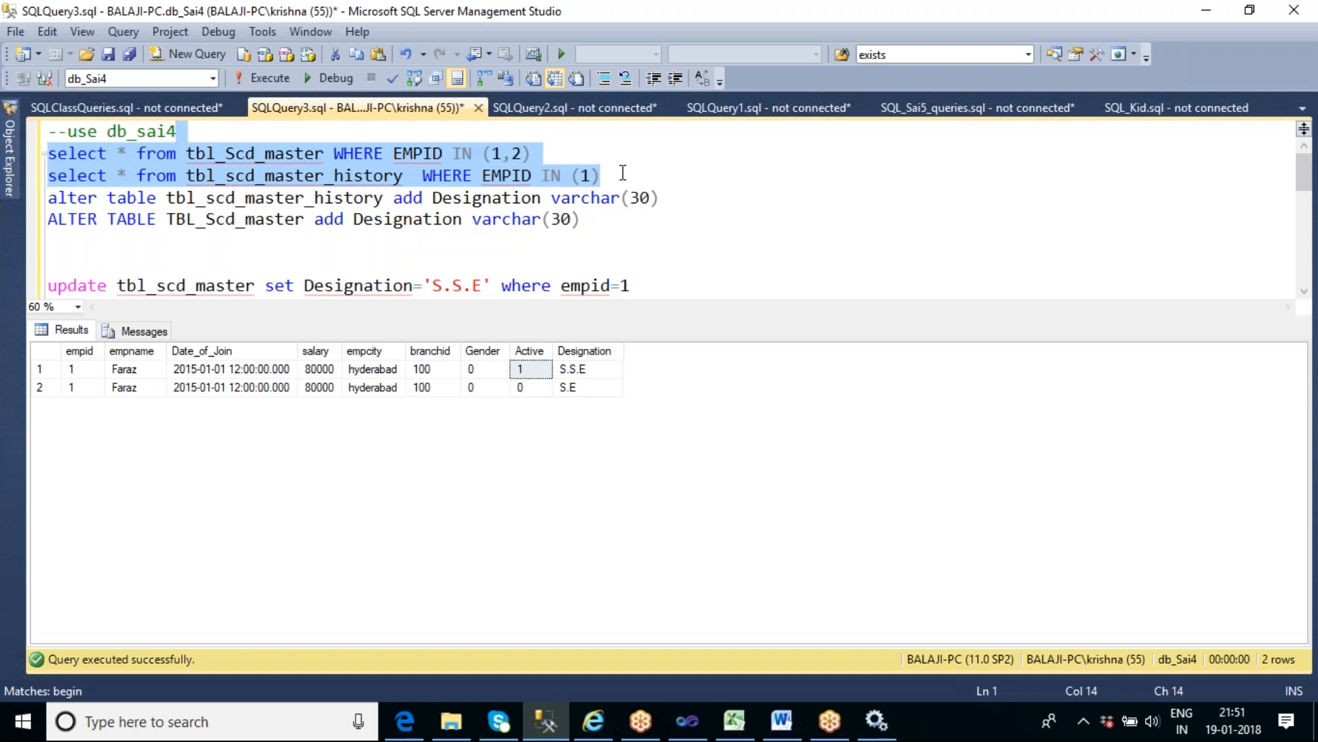
key(F5)
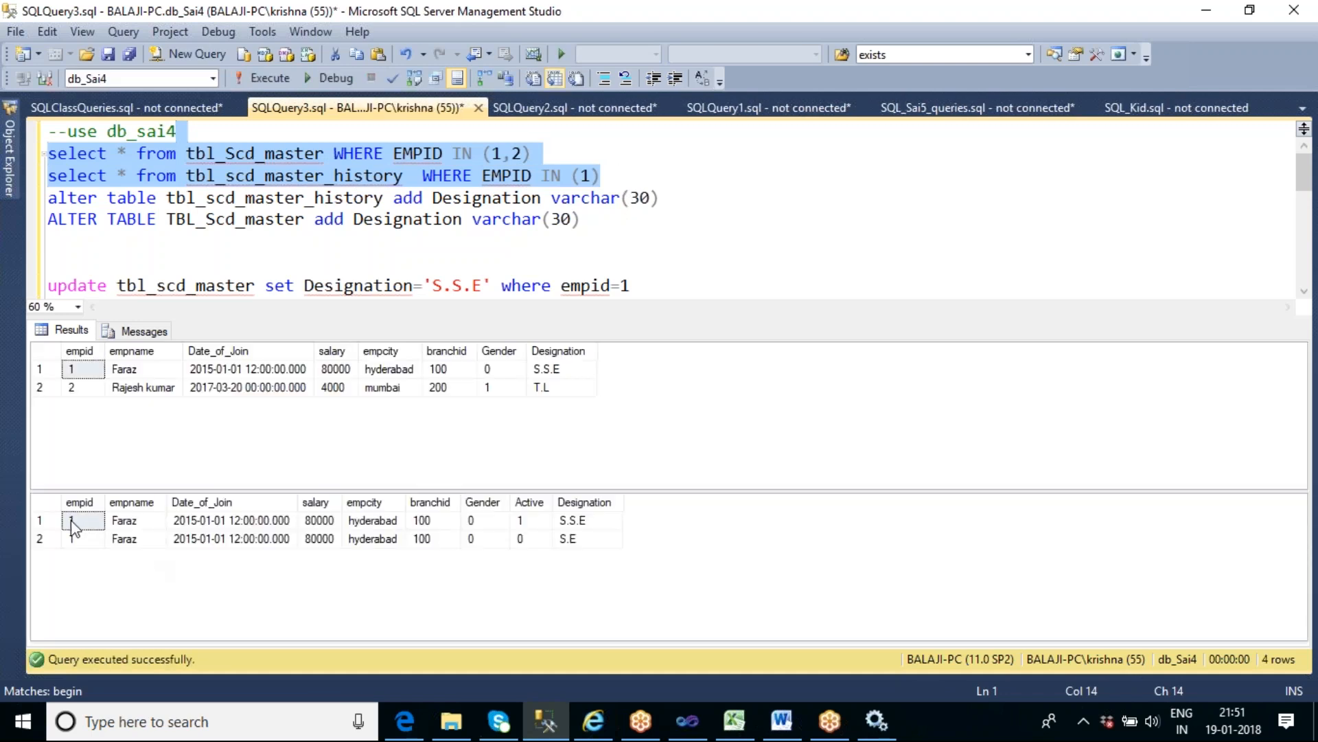
click(39, 539)
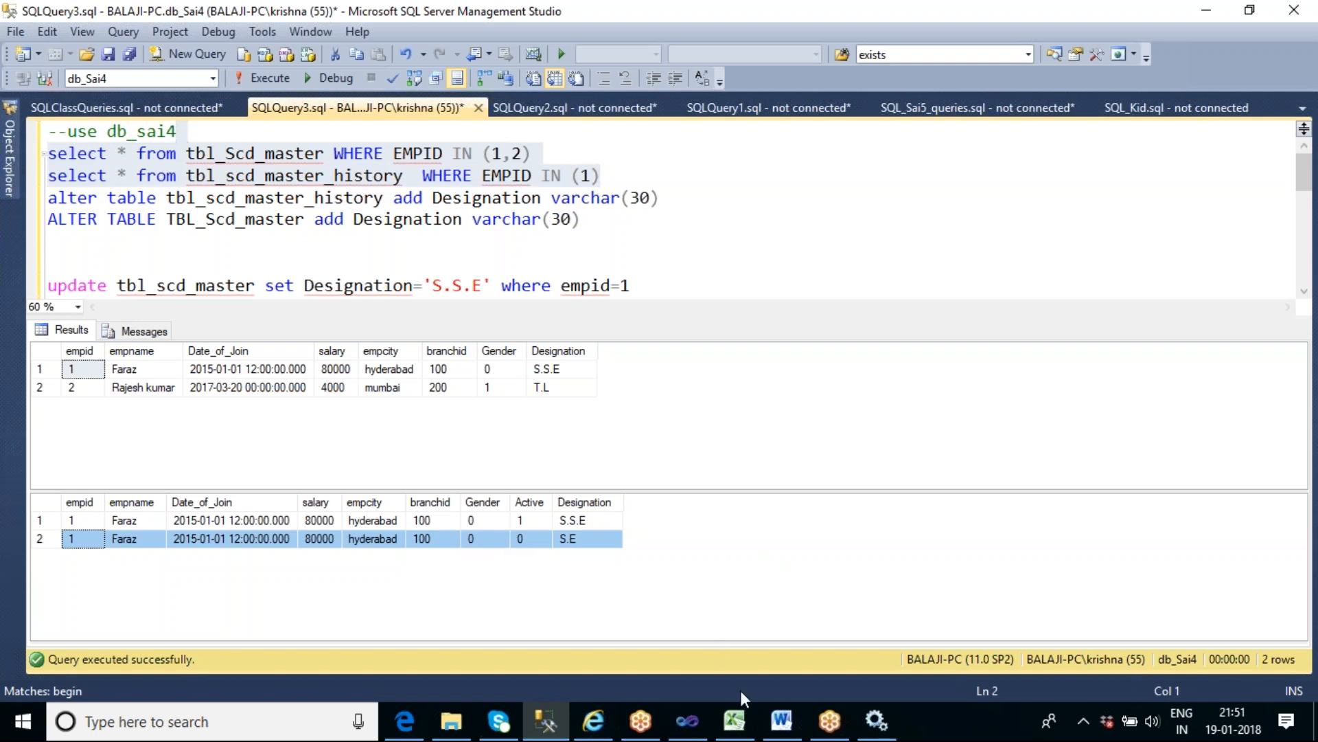
- Switch to the SSIS_Sai6 project in Visual Studio, return to the package's control flow, and stop debugging
click(693, 729)
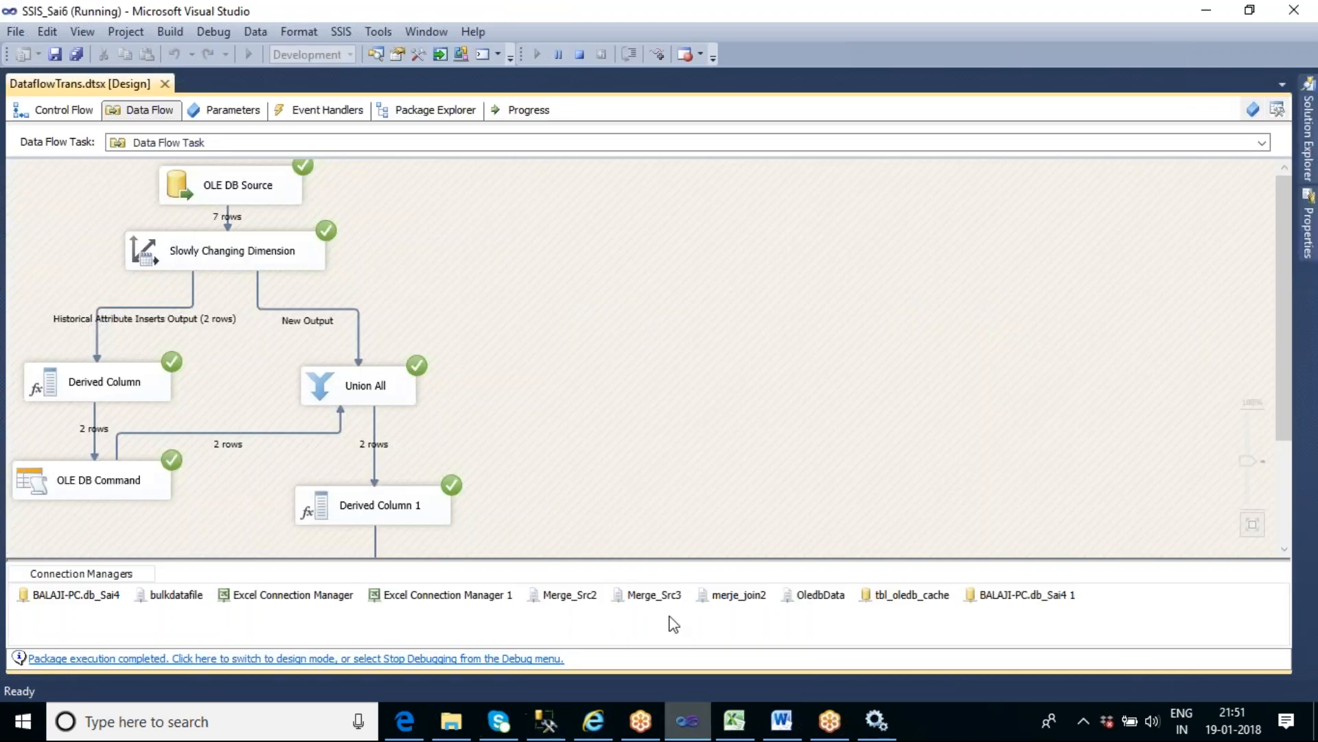
click(57, 113)
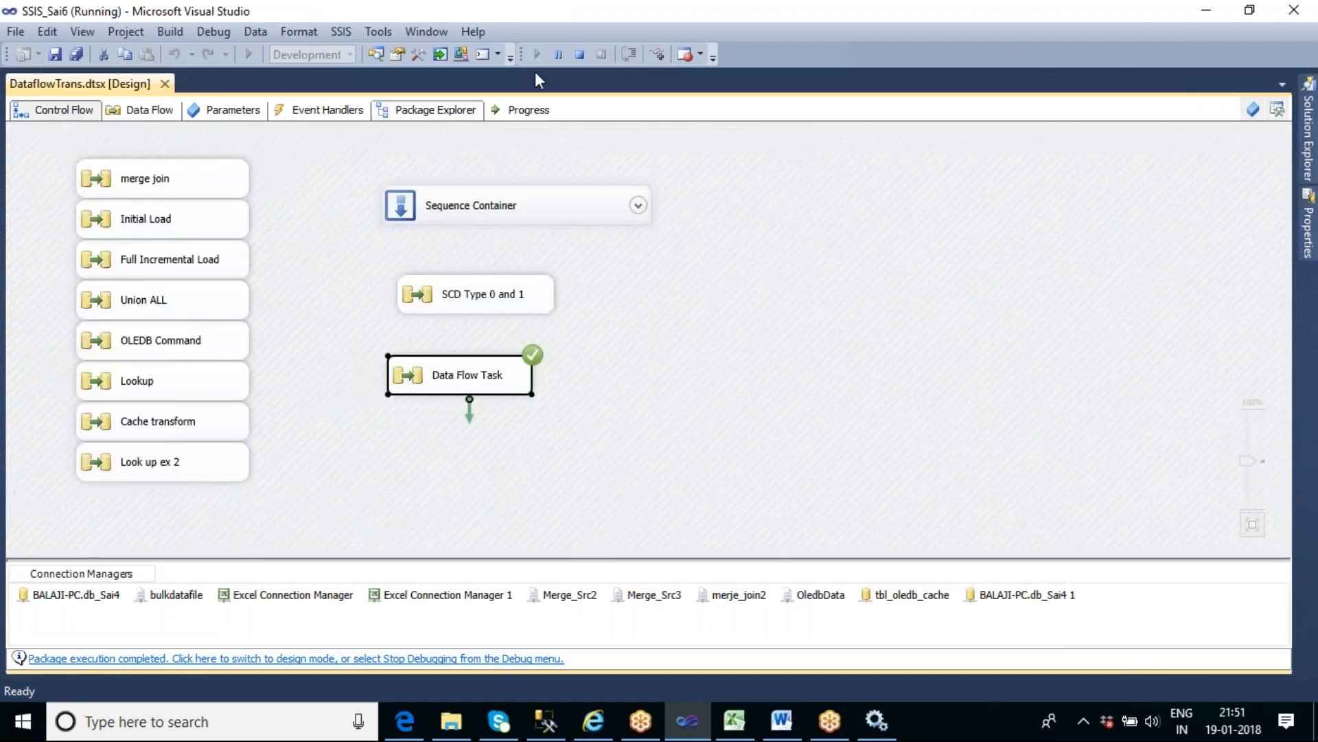
click(574, 57)
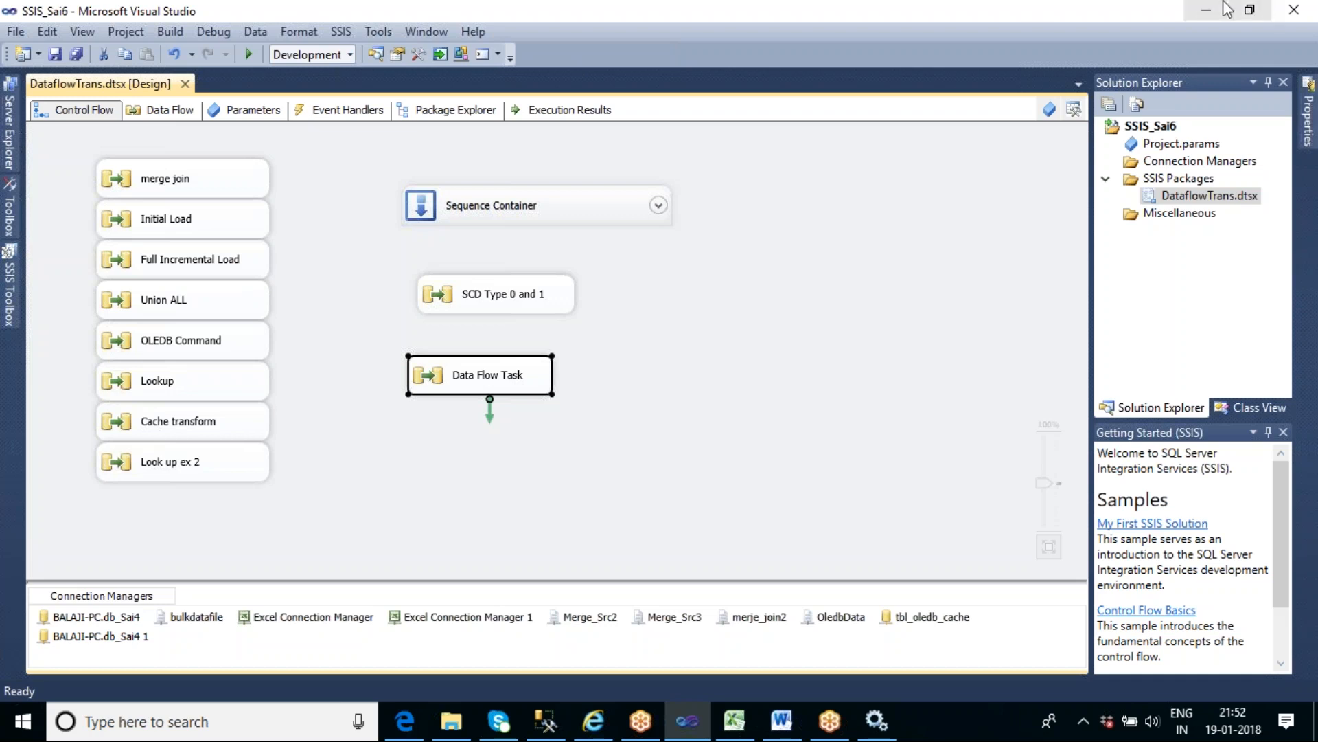
- Rename the Data Flow Task as "SCD Type 2 using Active column"
click(497, 382)
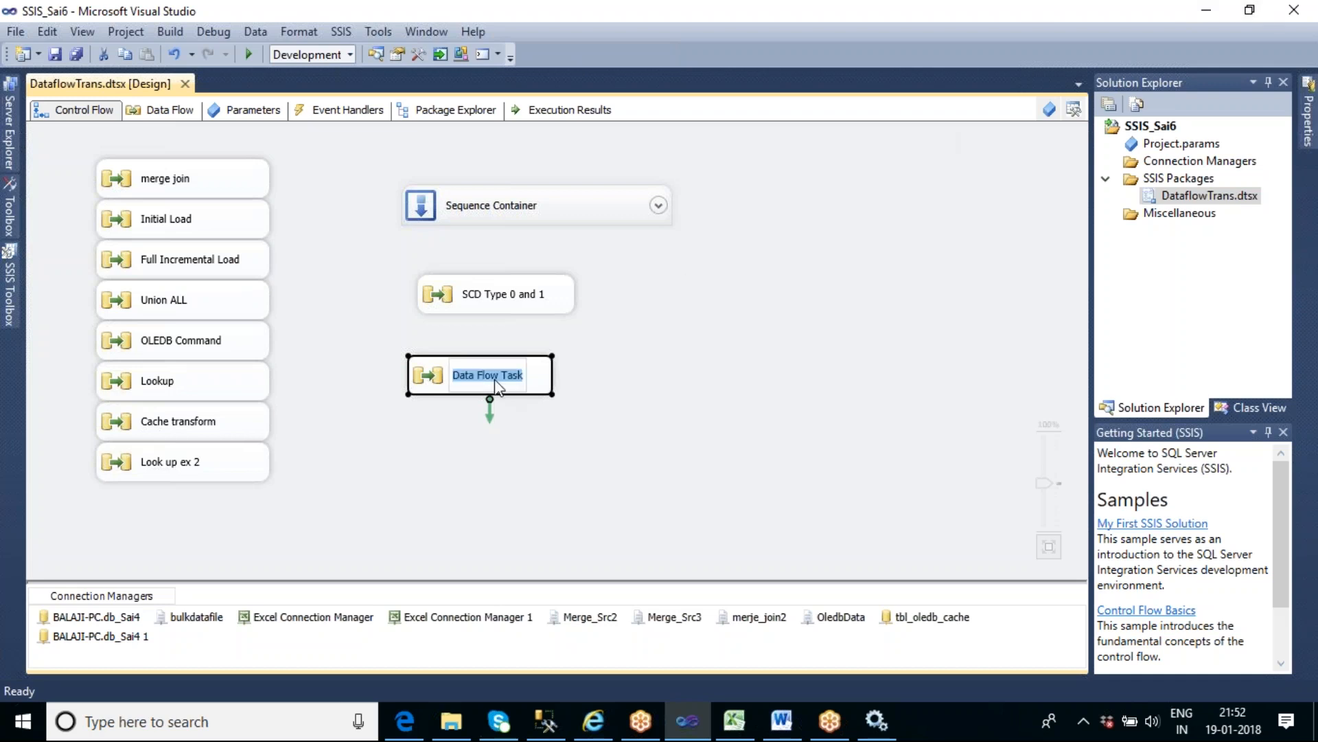
text(sq)
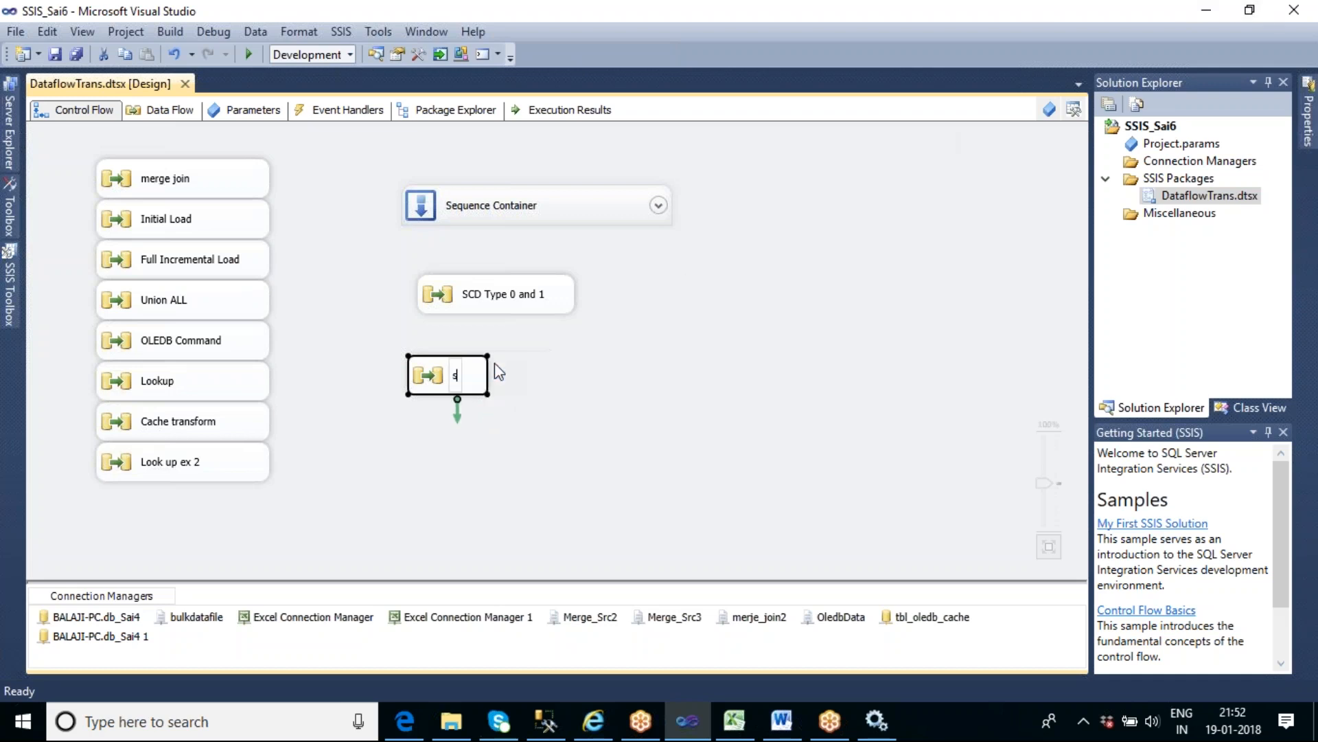
text(D Type)
text(2 u)
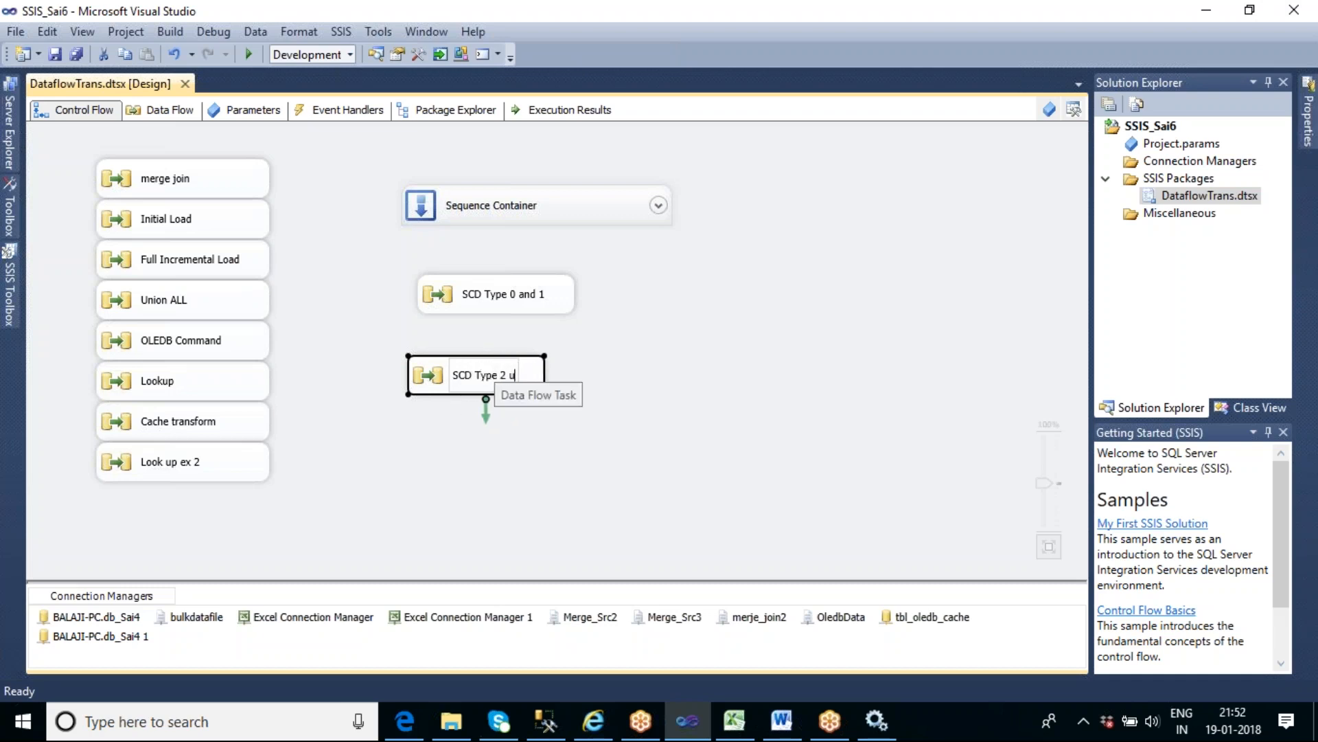
text(sing Activ)
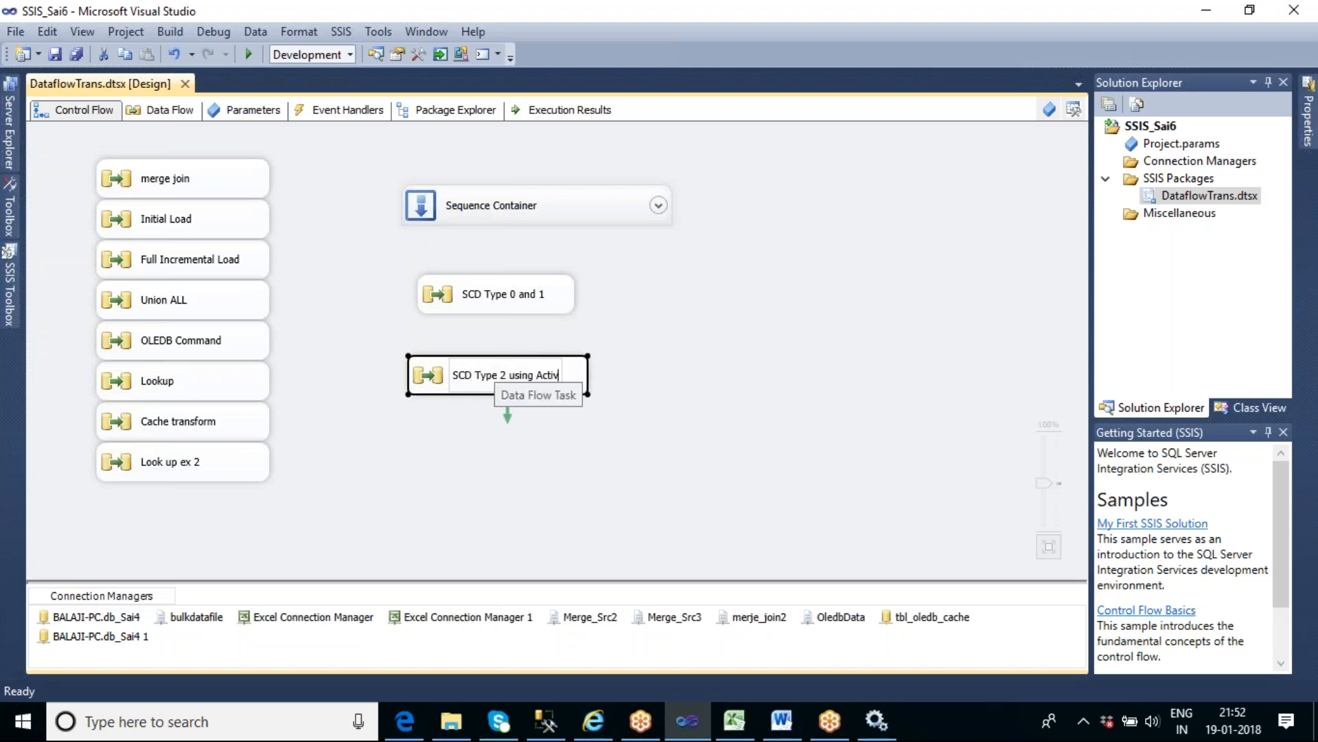
text(e column)
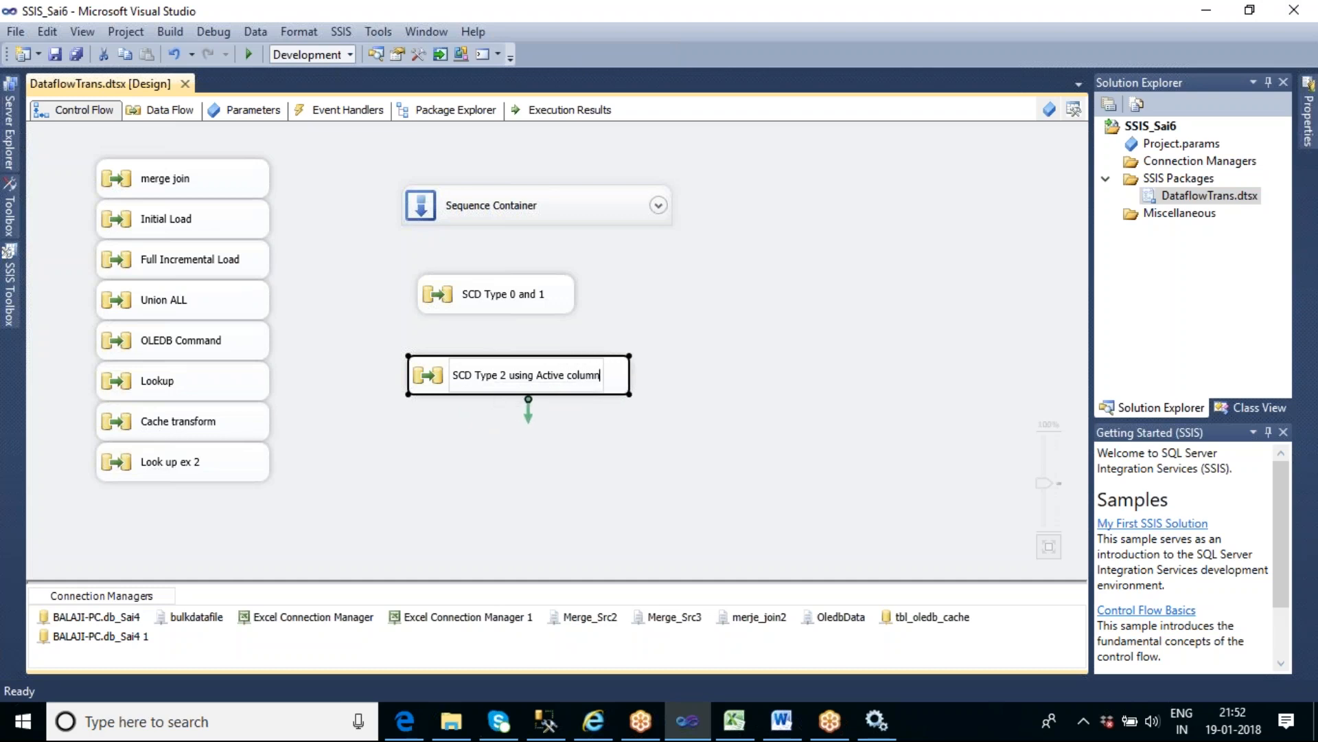
click(747, 309)
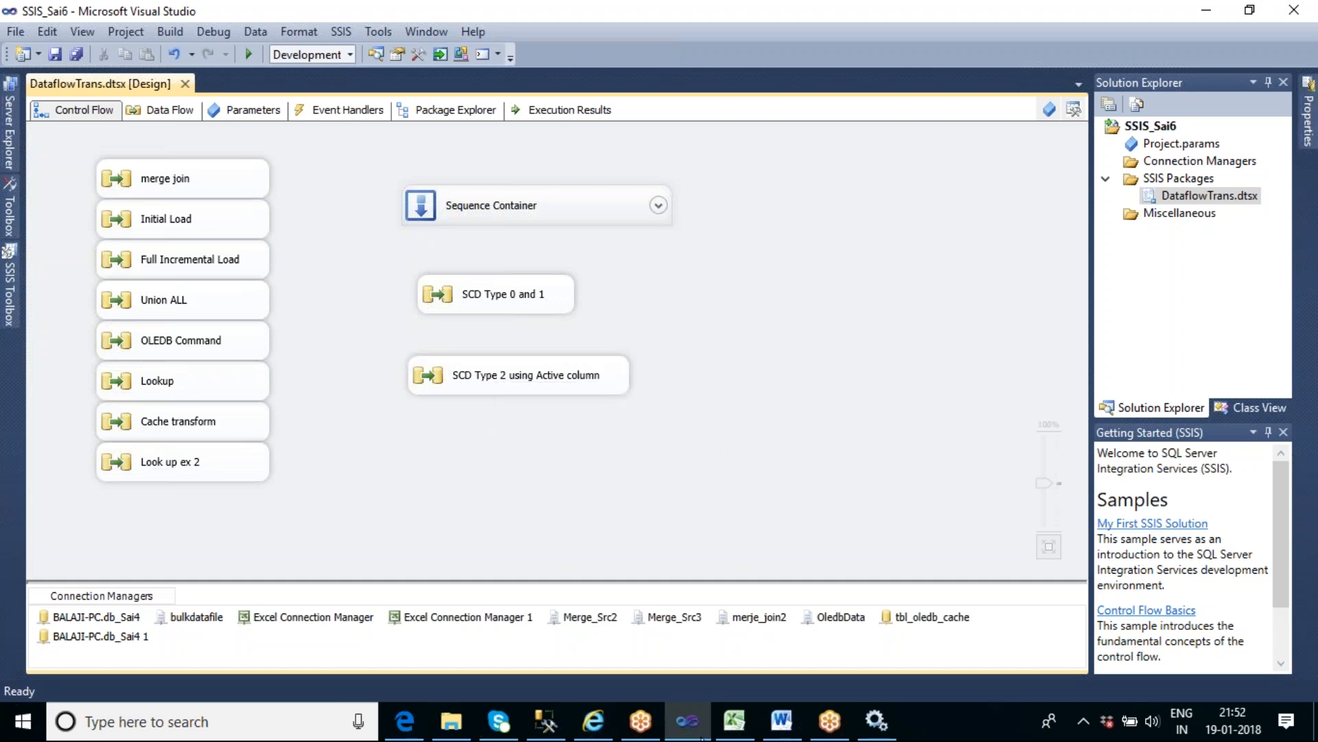
- Switch to SQL Server Management Studio, hide the query results, and copy the table name tbl_Scd_master from the first select statement
click(545, 720)
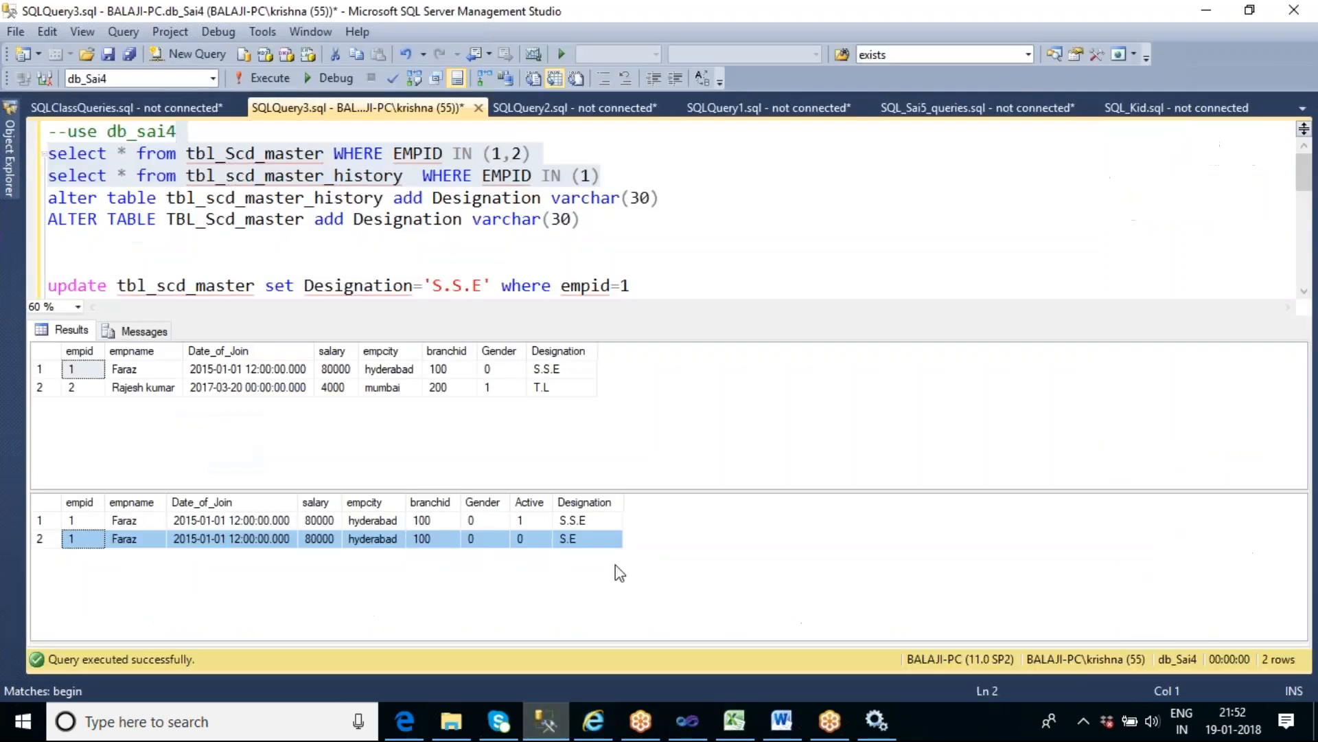
click(652, 235)
key(ctrl+r)
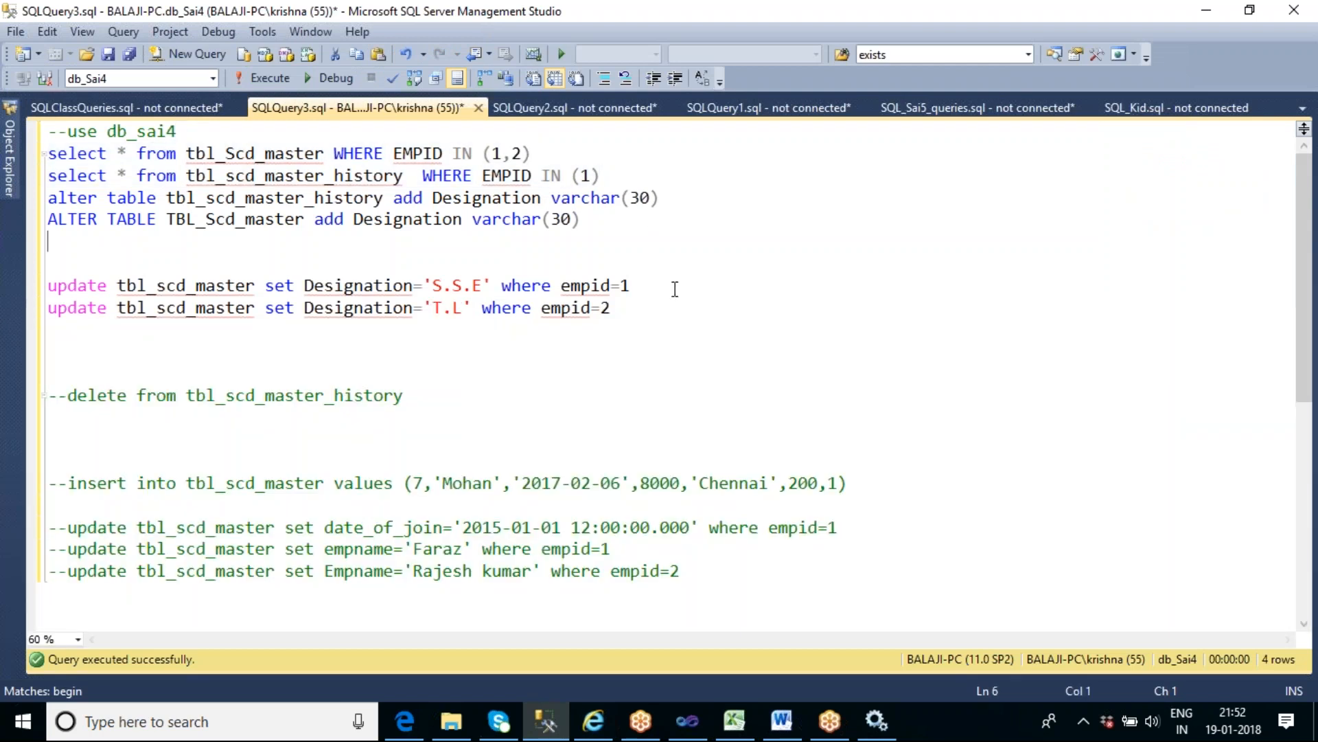
click(618, 179)
key(Return)
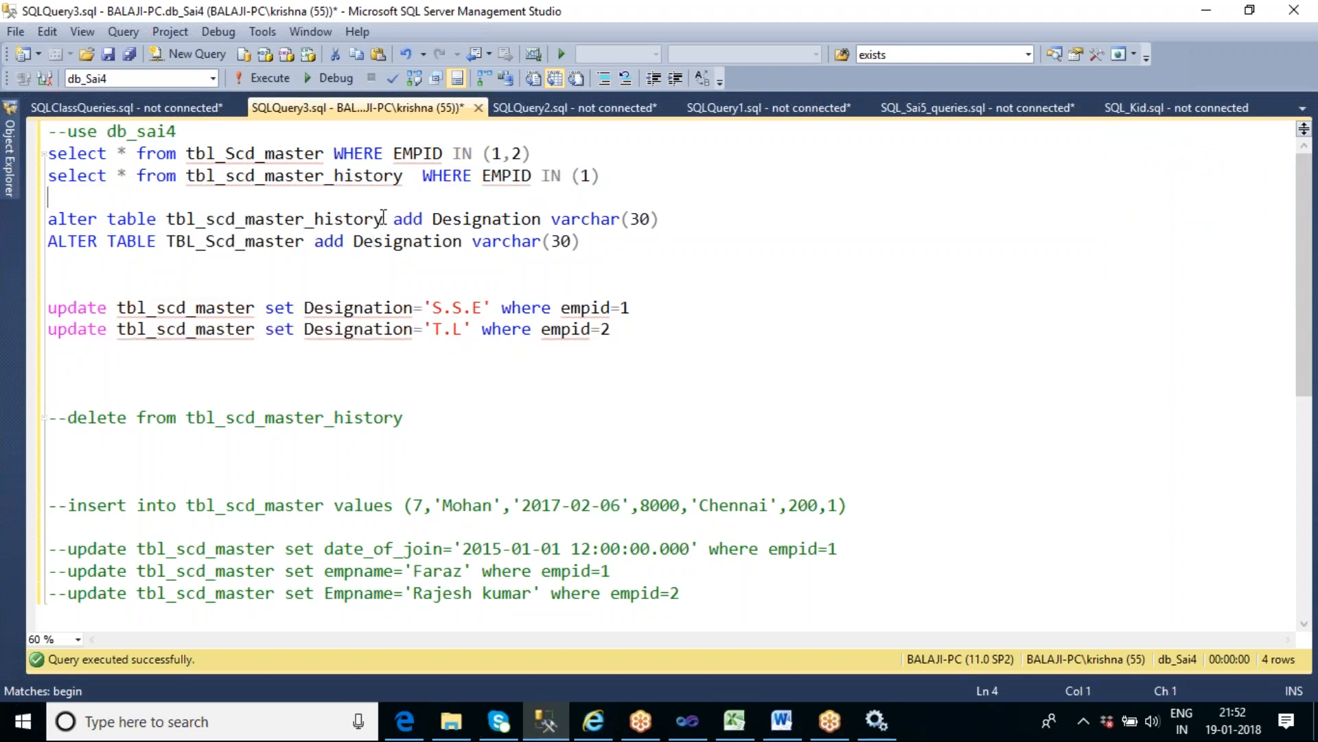
double_click(273, 153)
key(ctrl+c)
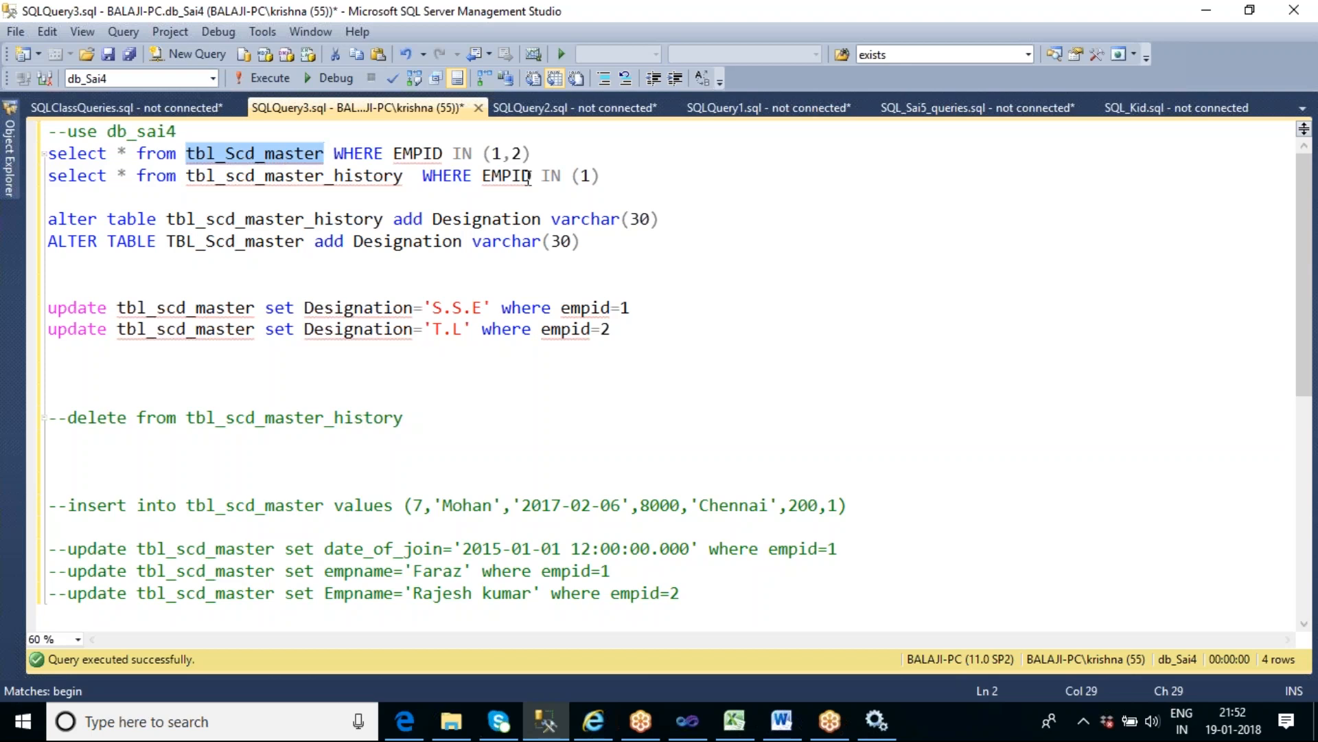
click(606, 175)
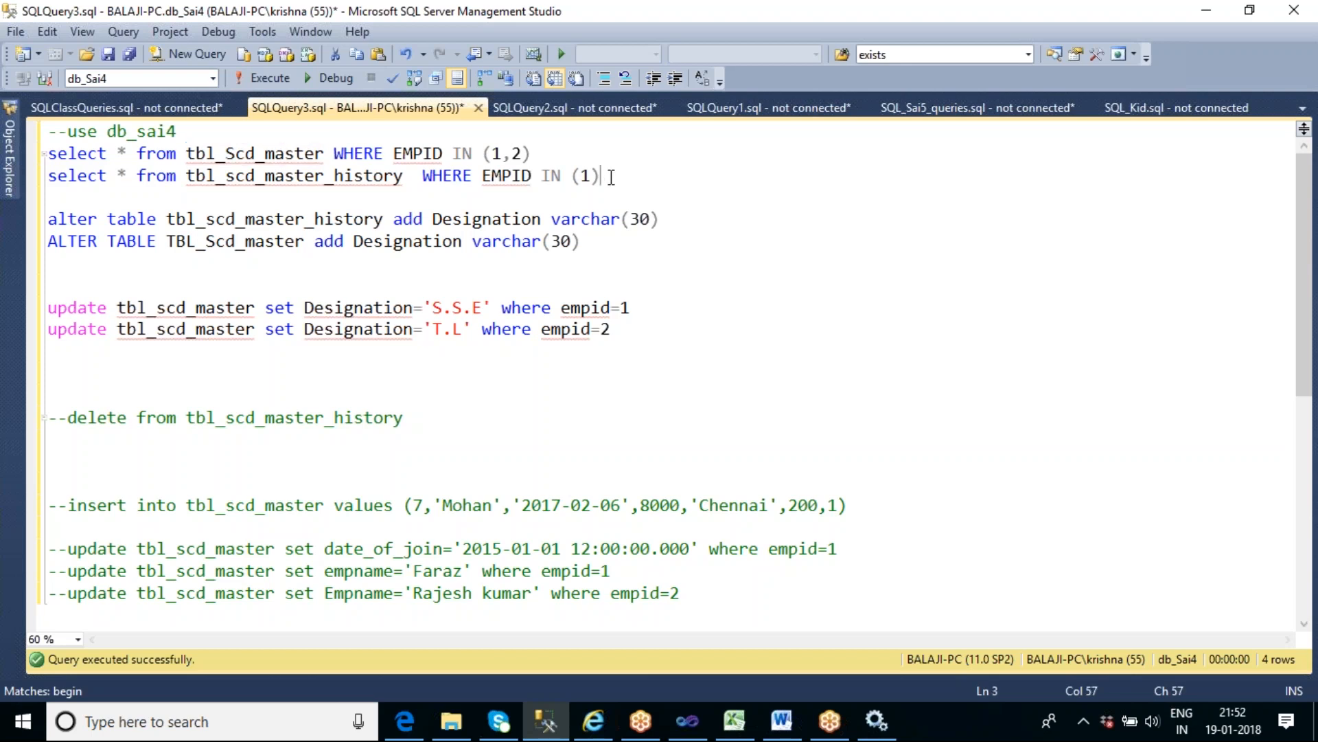
- Replace the entire script with the query select * from tbl_Scd_master and run it
click(700, 359)
key(ctrl+a)
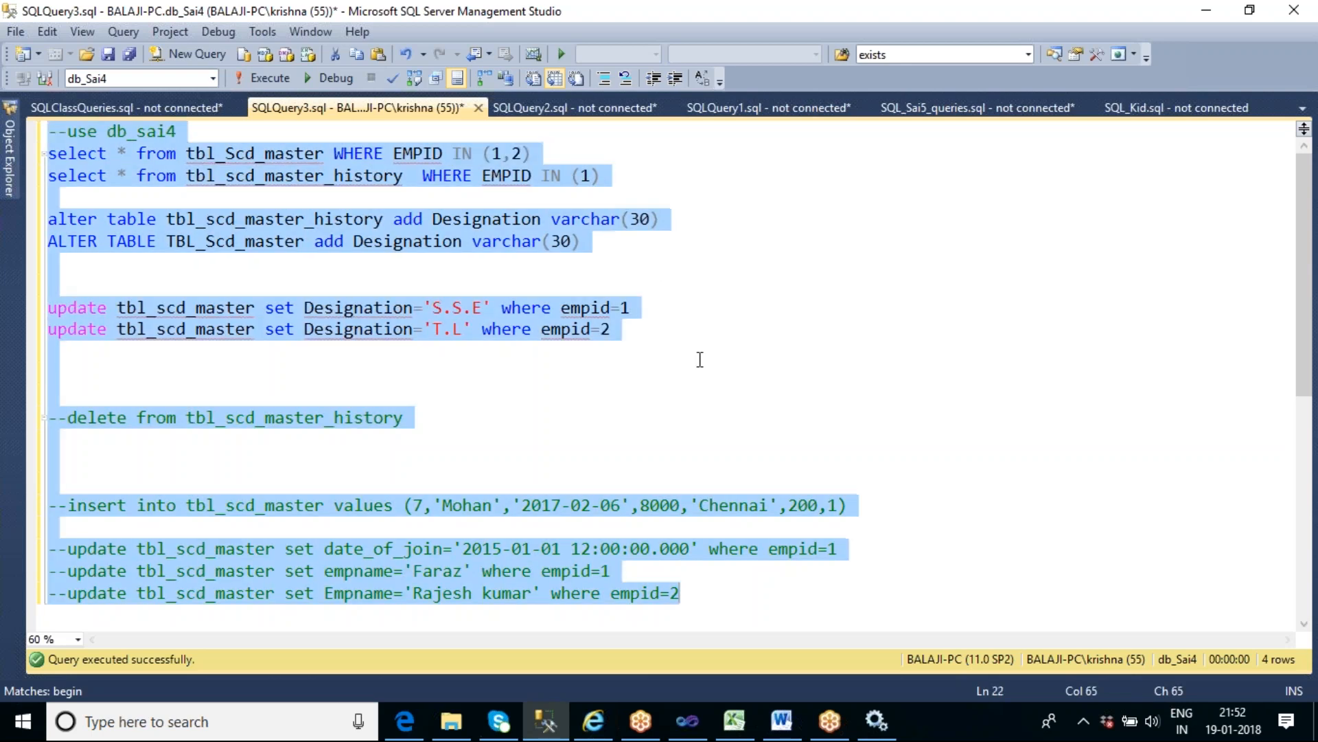
text(select )
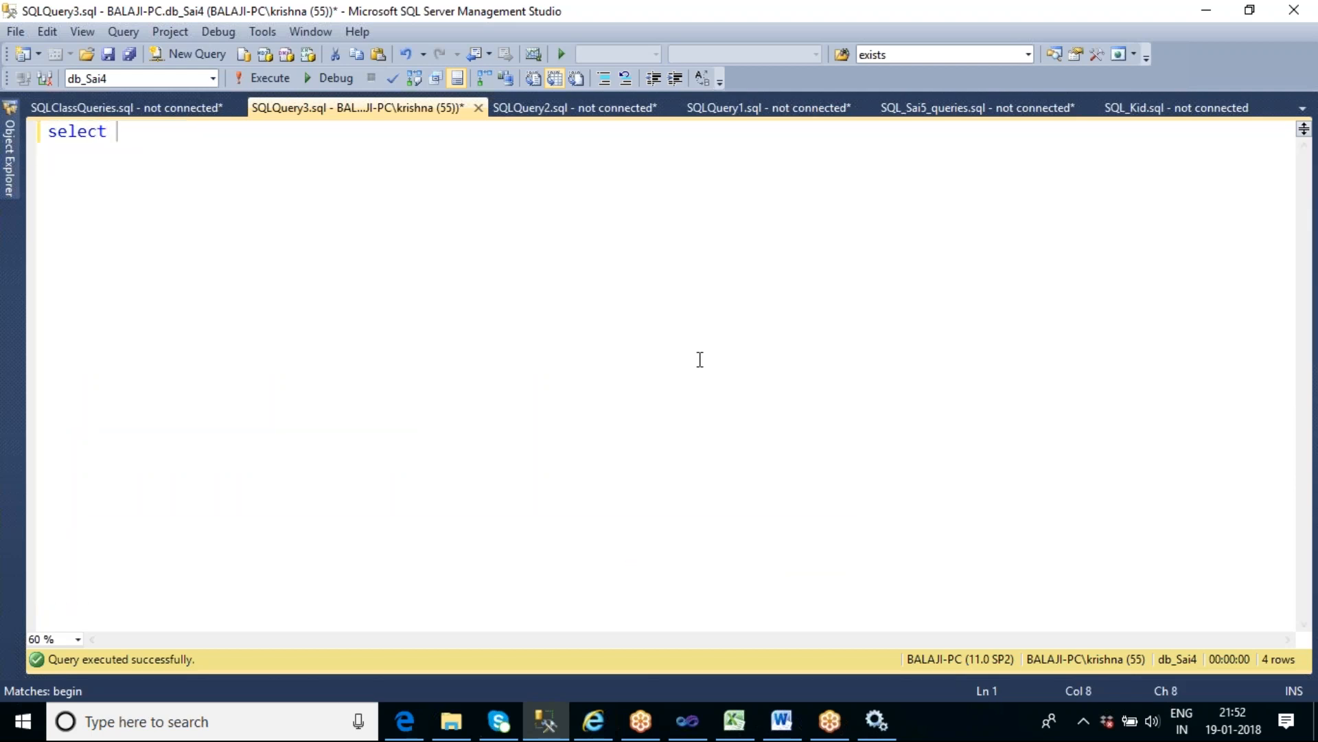
text(* from tbl)
key(BackSpace)
key(BackSpace)
key(BackSpace)
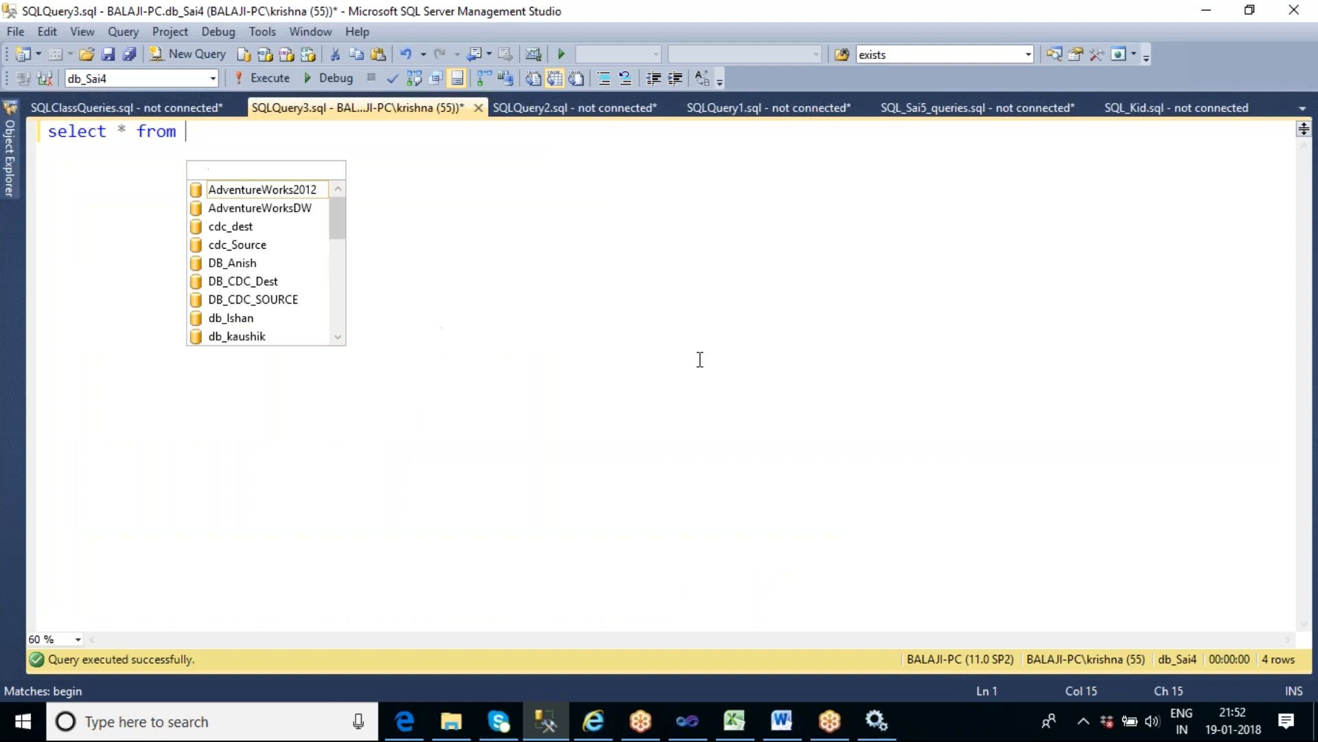
key(ctrl+v)
key(F5)
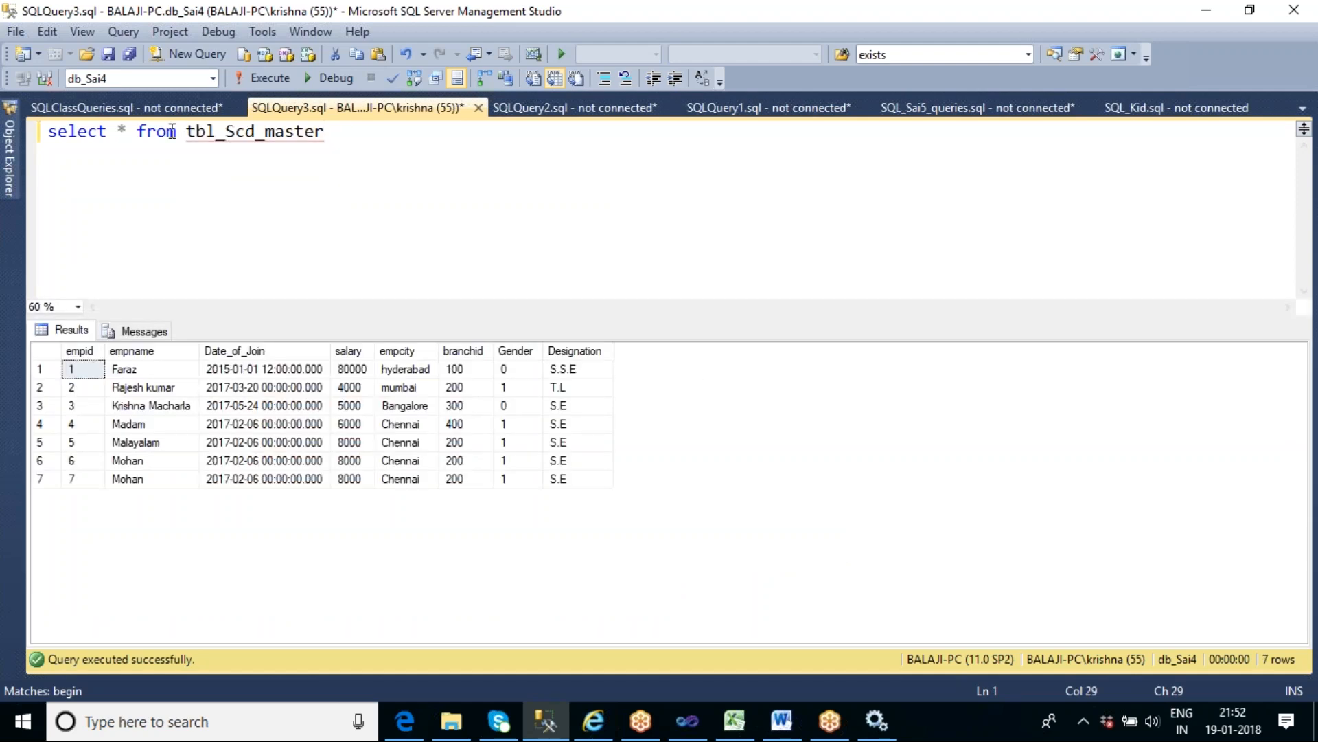
- Insert into tbl_scd2_dates before the from clause of the tbl_Scd_master query and run it to copy the table
click(143, 127)
text(inot)
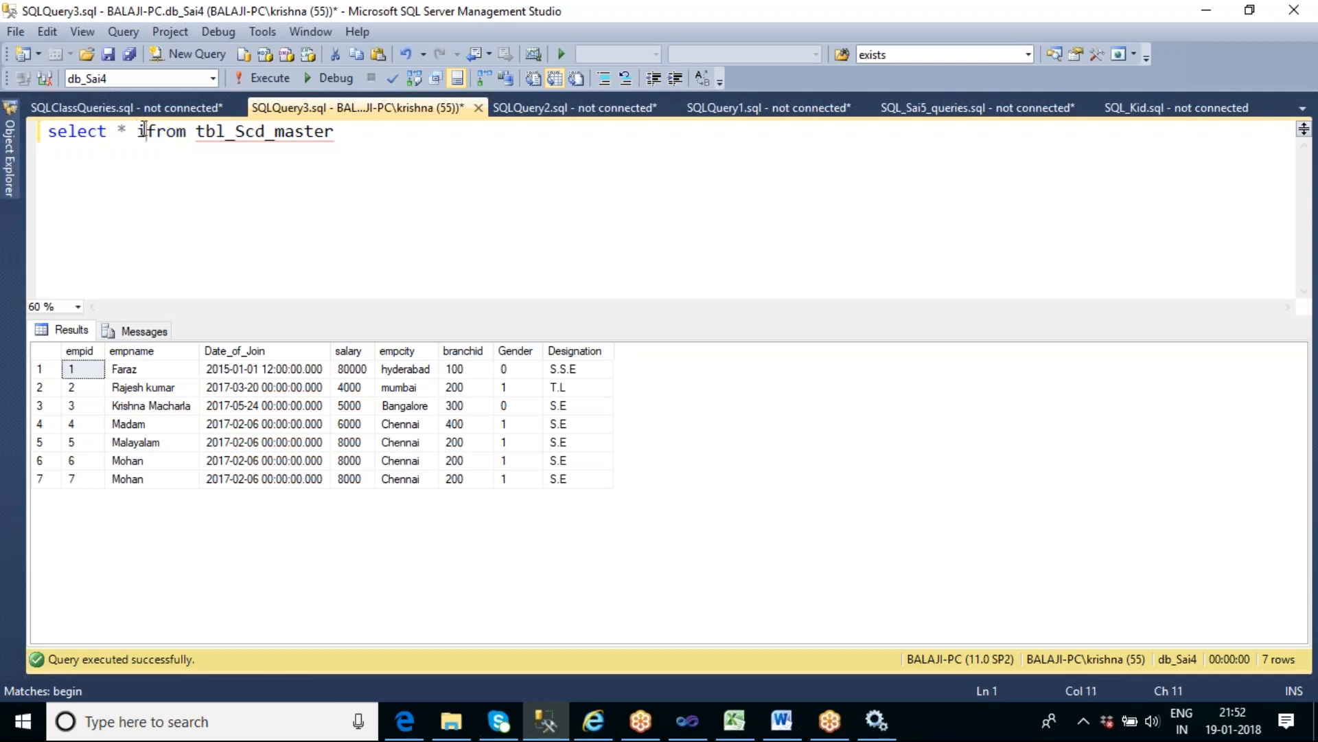
key(BackSpace)
key(BackSpace)
text(to tbl)
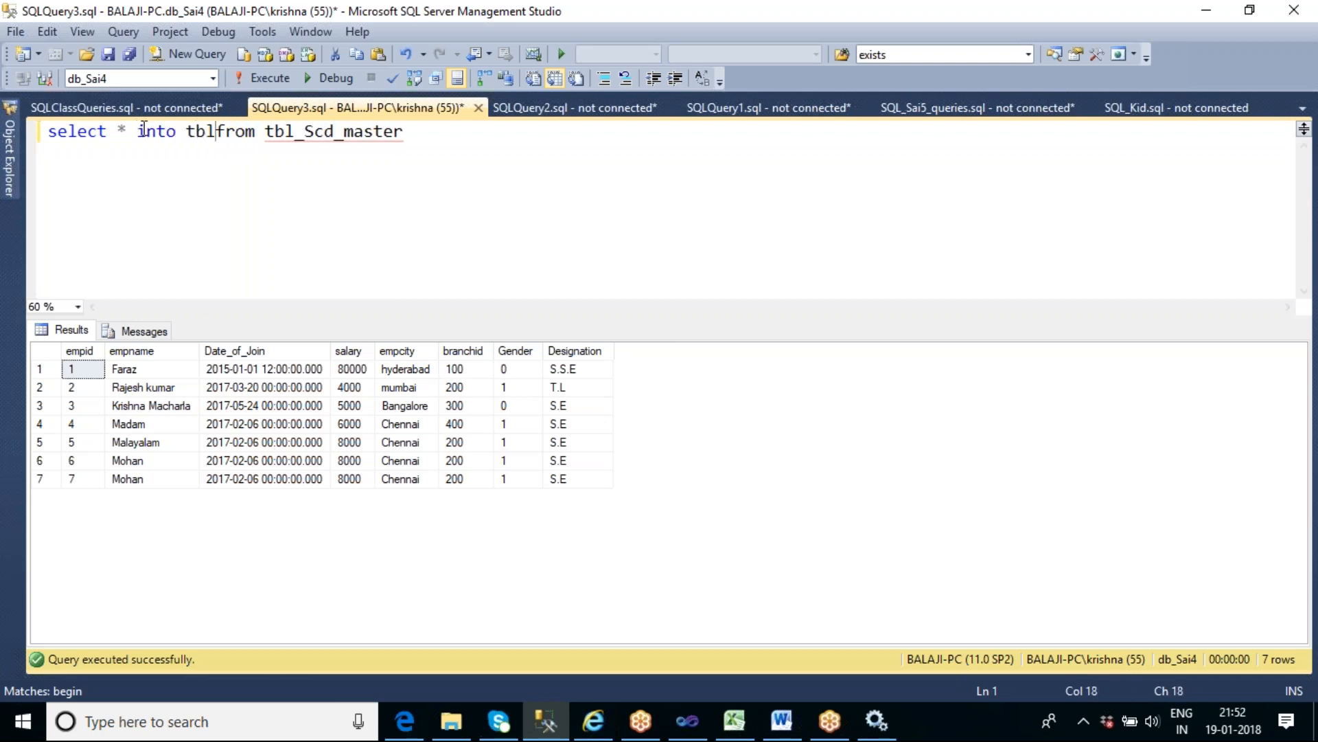
text(_scd)
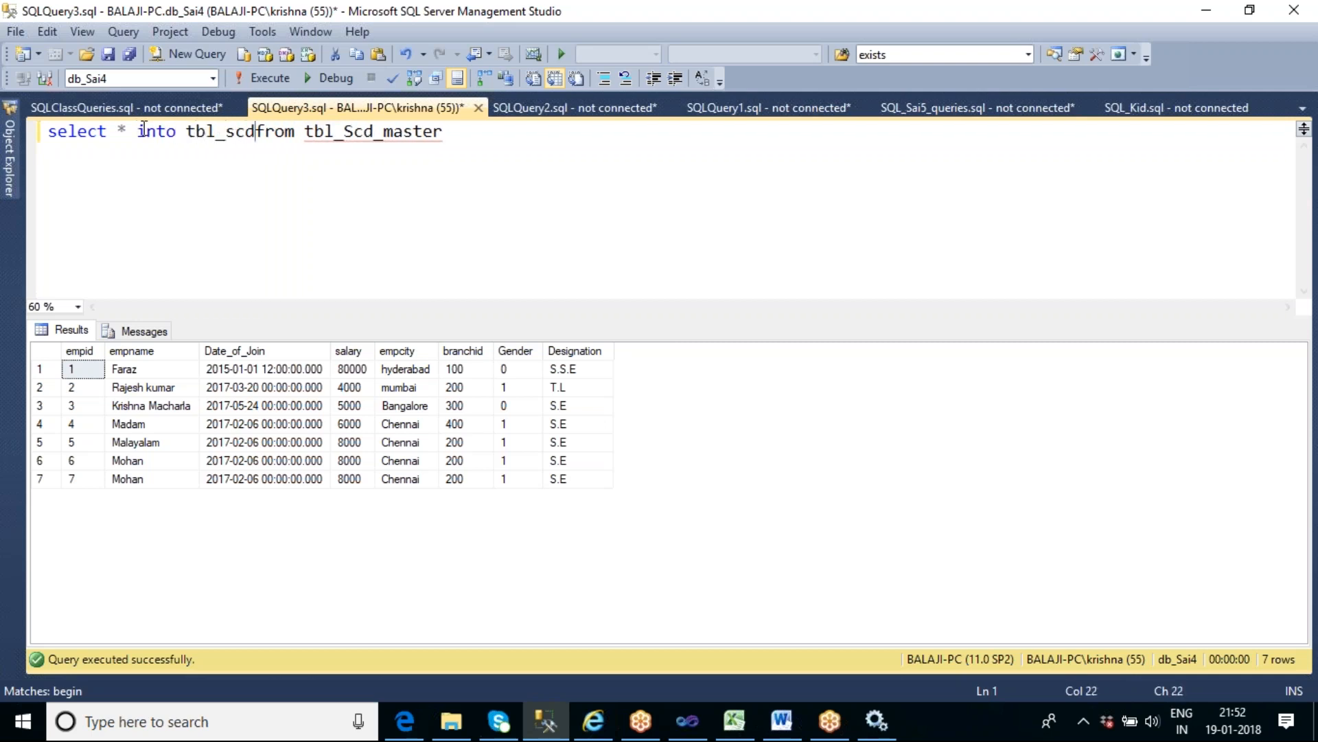
text(2)
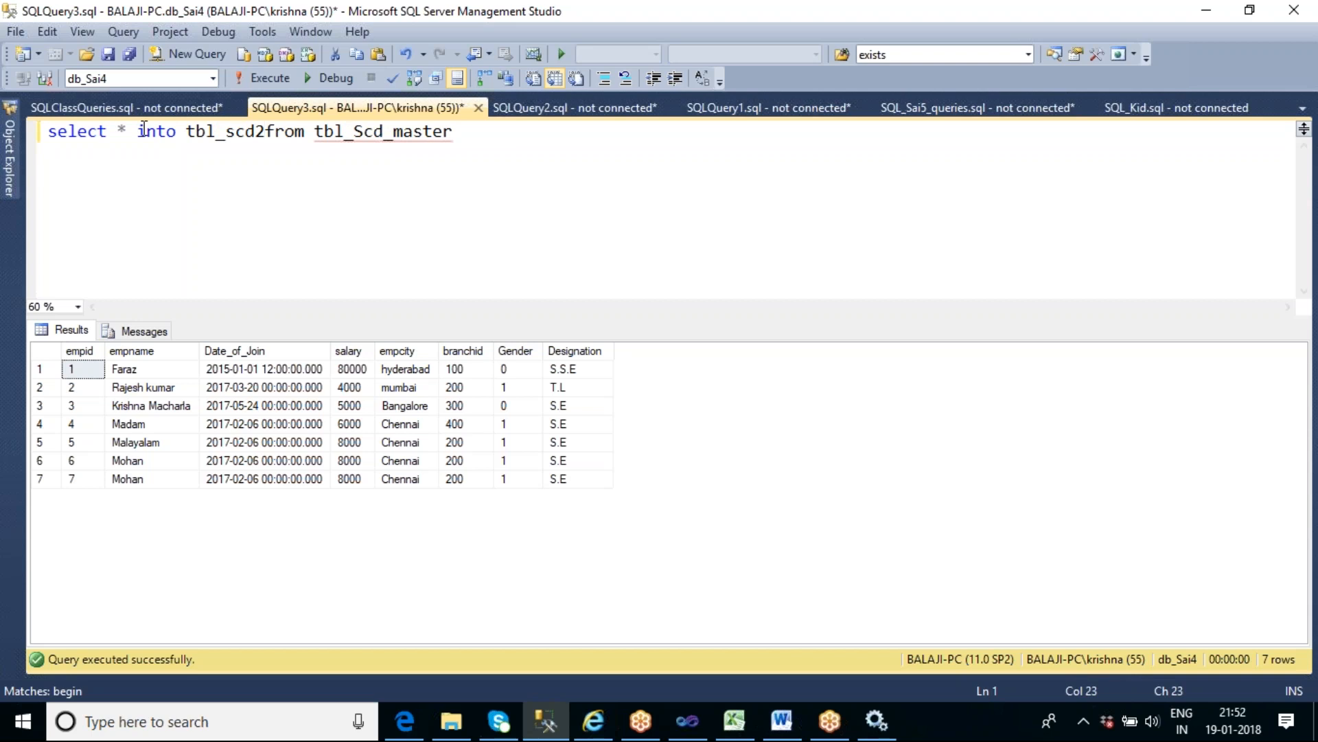
text(_dates)
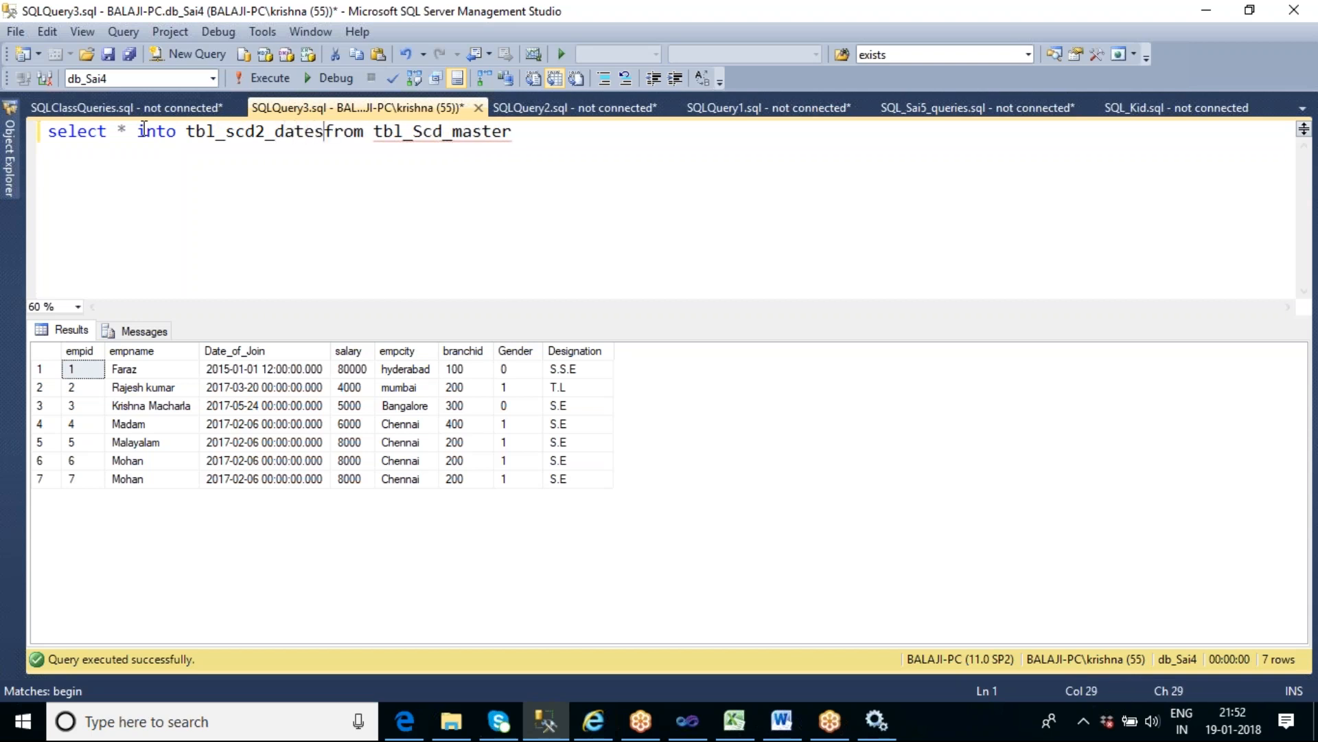
key(F5)
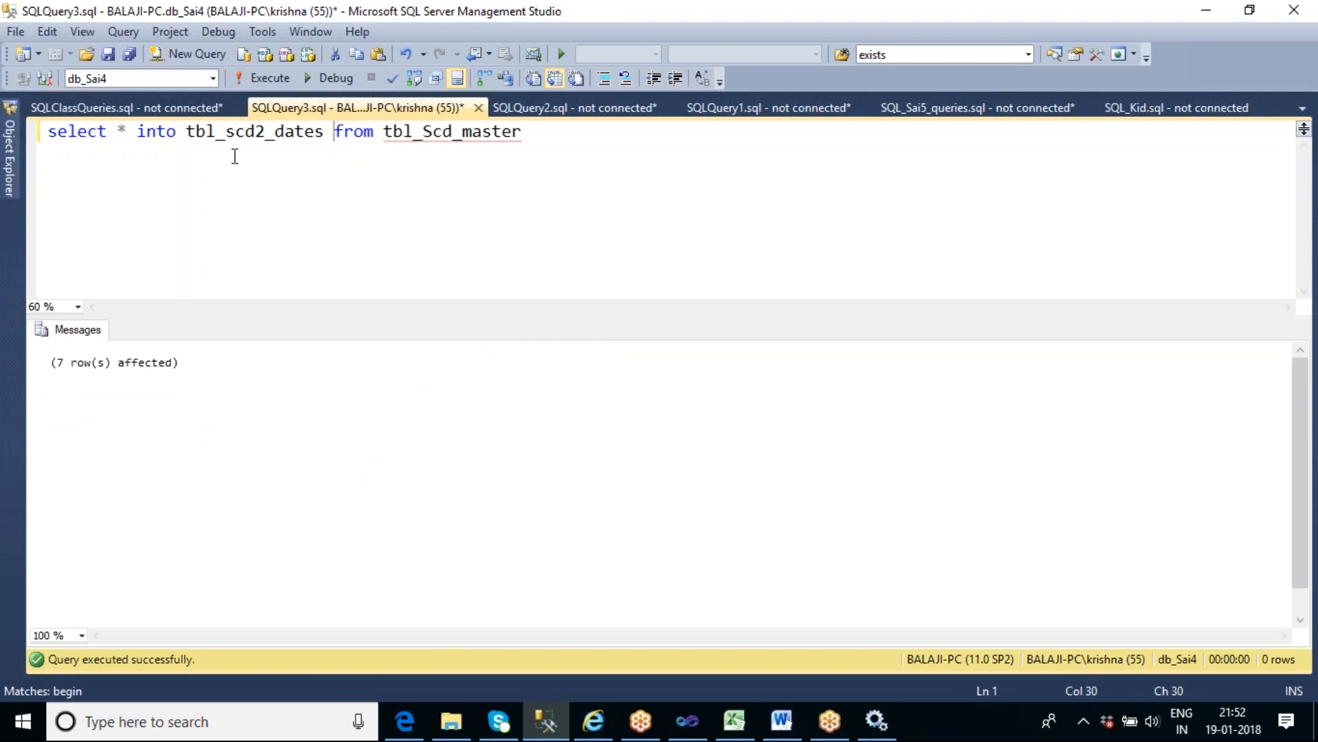
- Copy the table name tbl_scd2_dates and remove the into clause, keeping a plain select from tbl_Scd_master
double_click(220, 131)
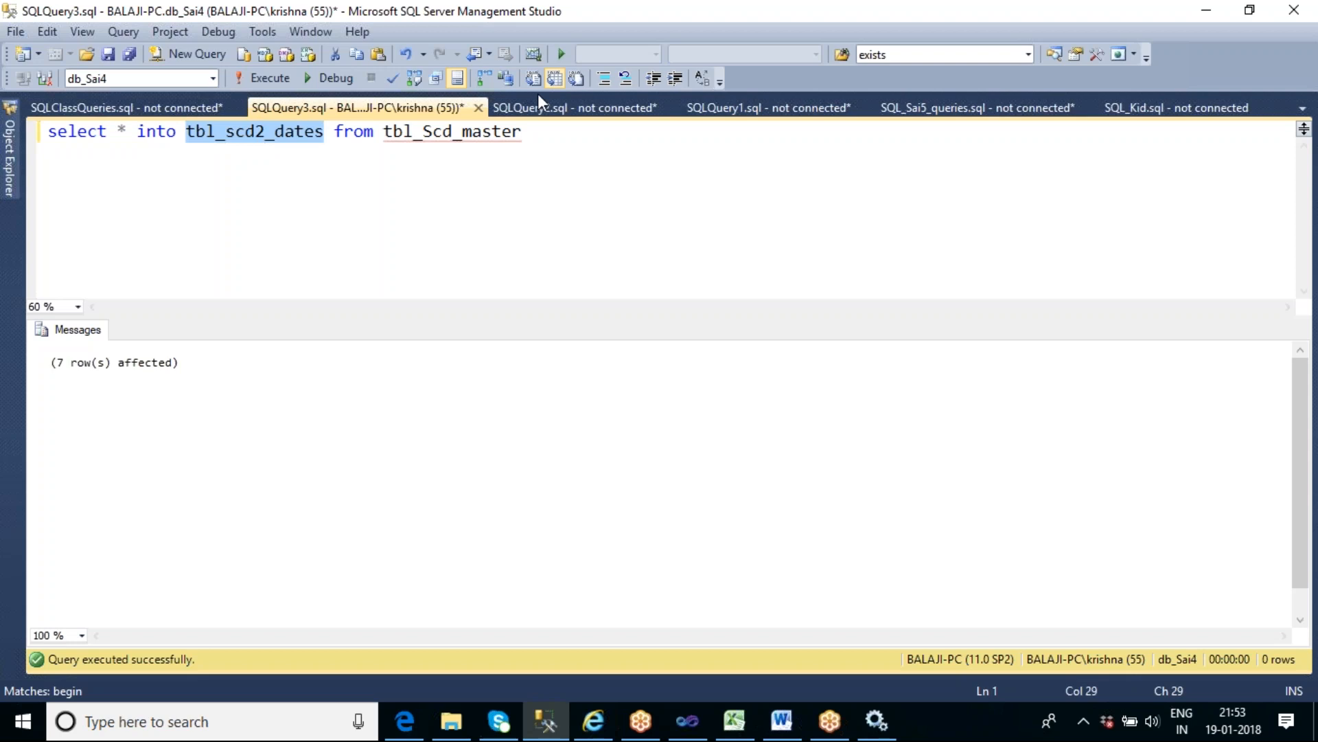
click(535, 136)
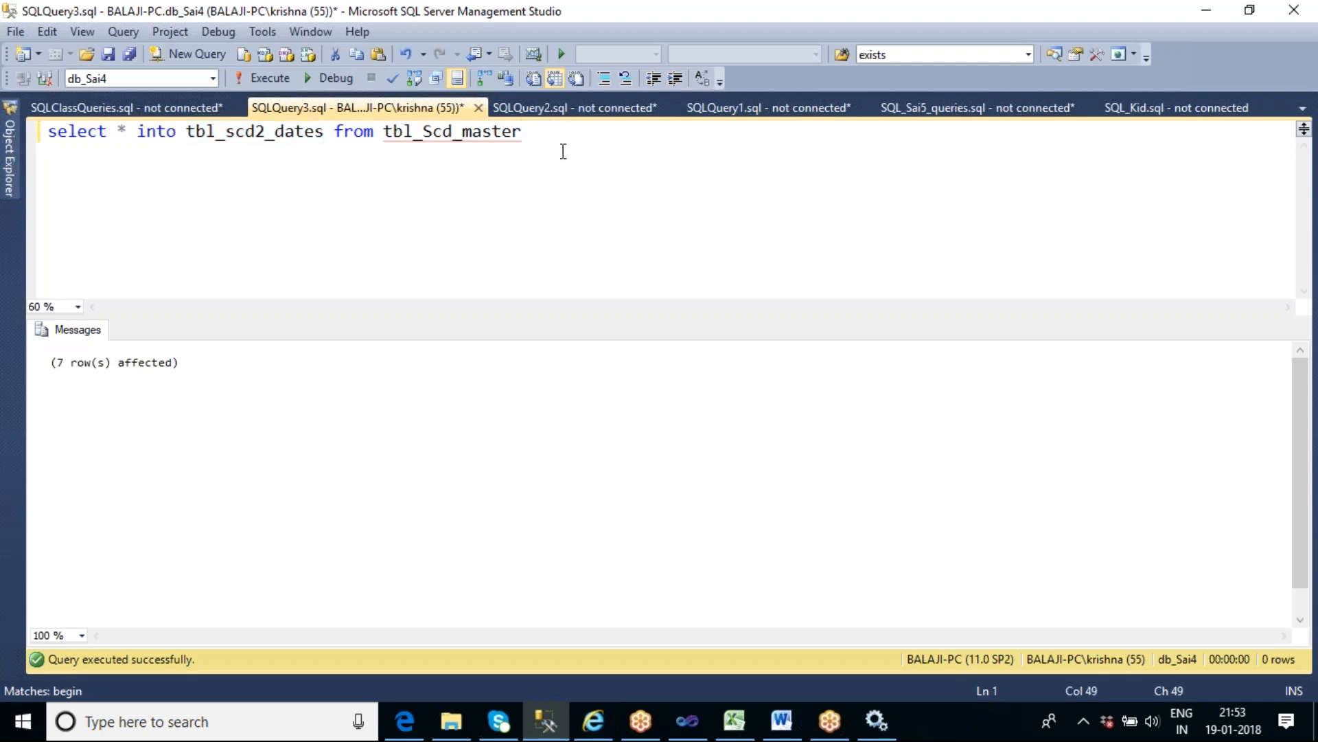
double_click(262, 138)
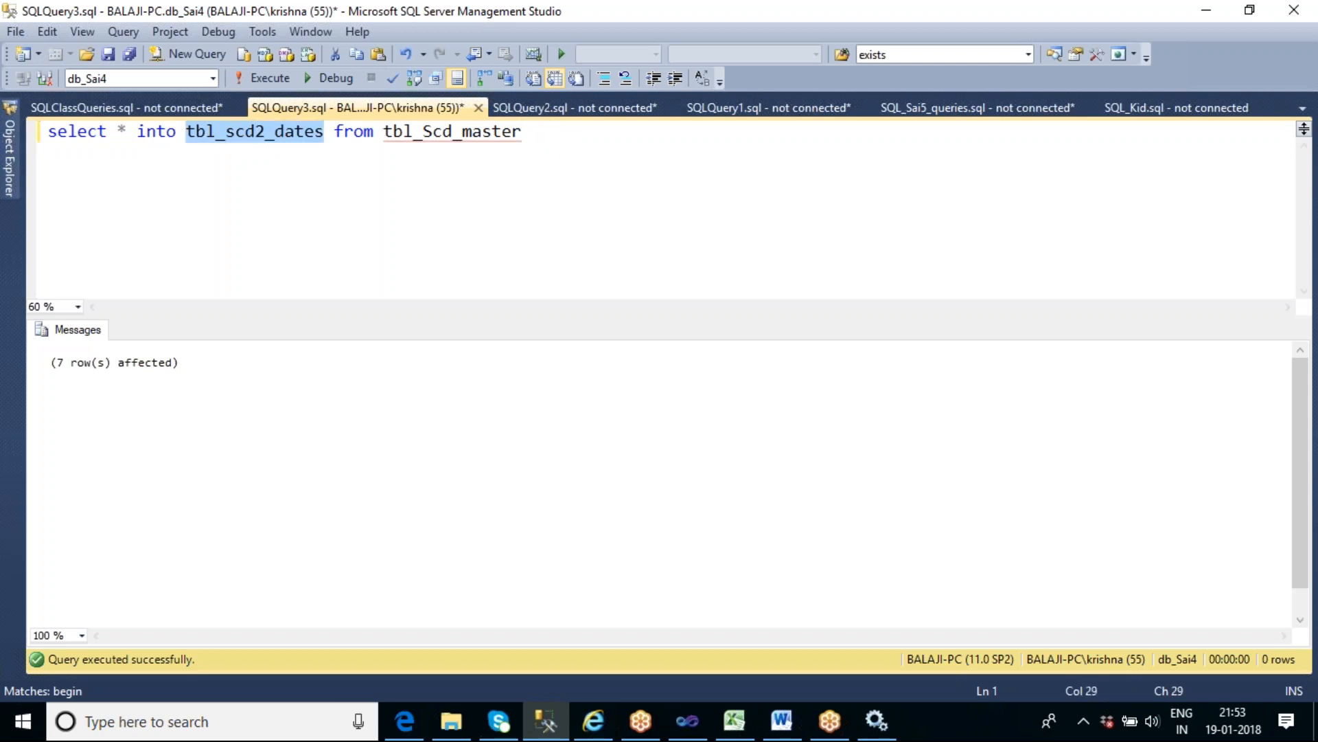
click(137, 134)
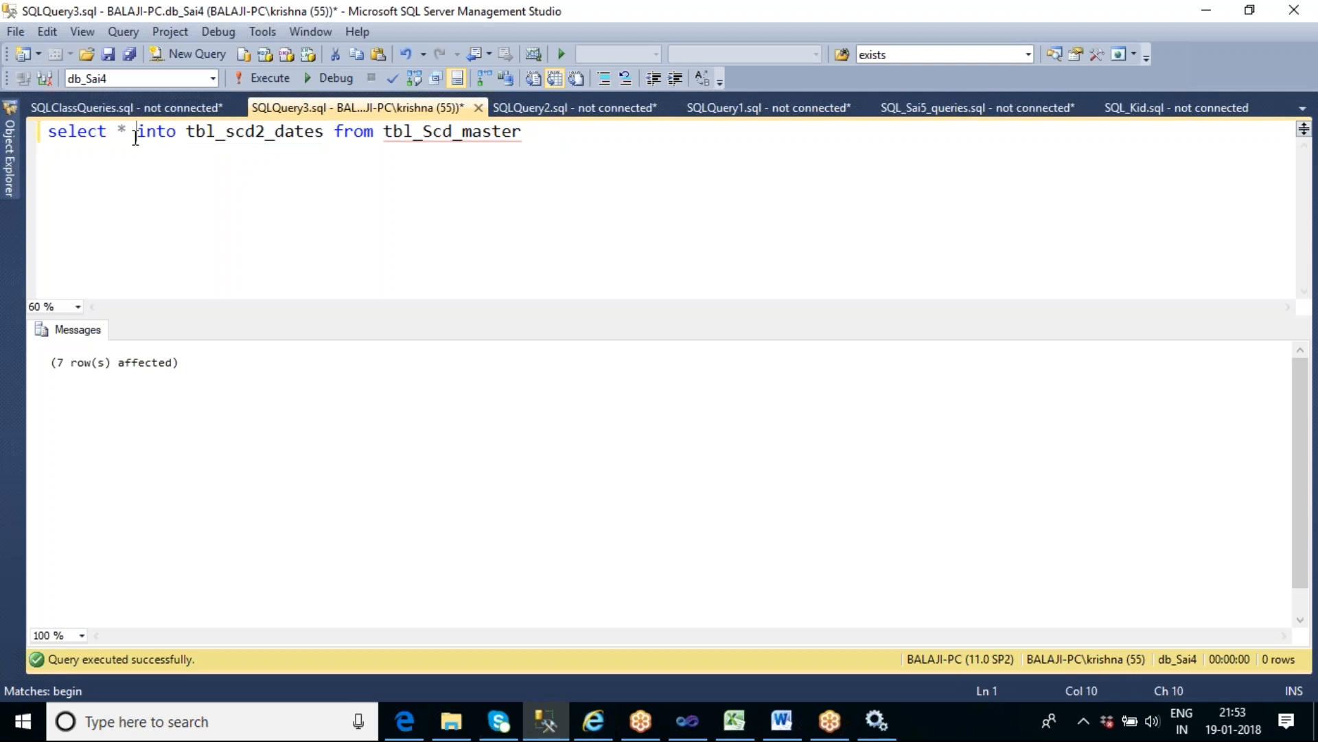
shift+click(325, 131)
key(Delete)
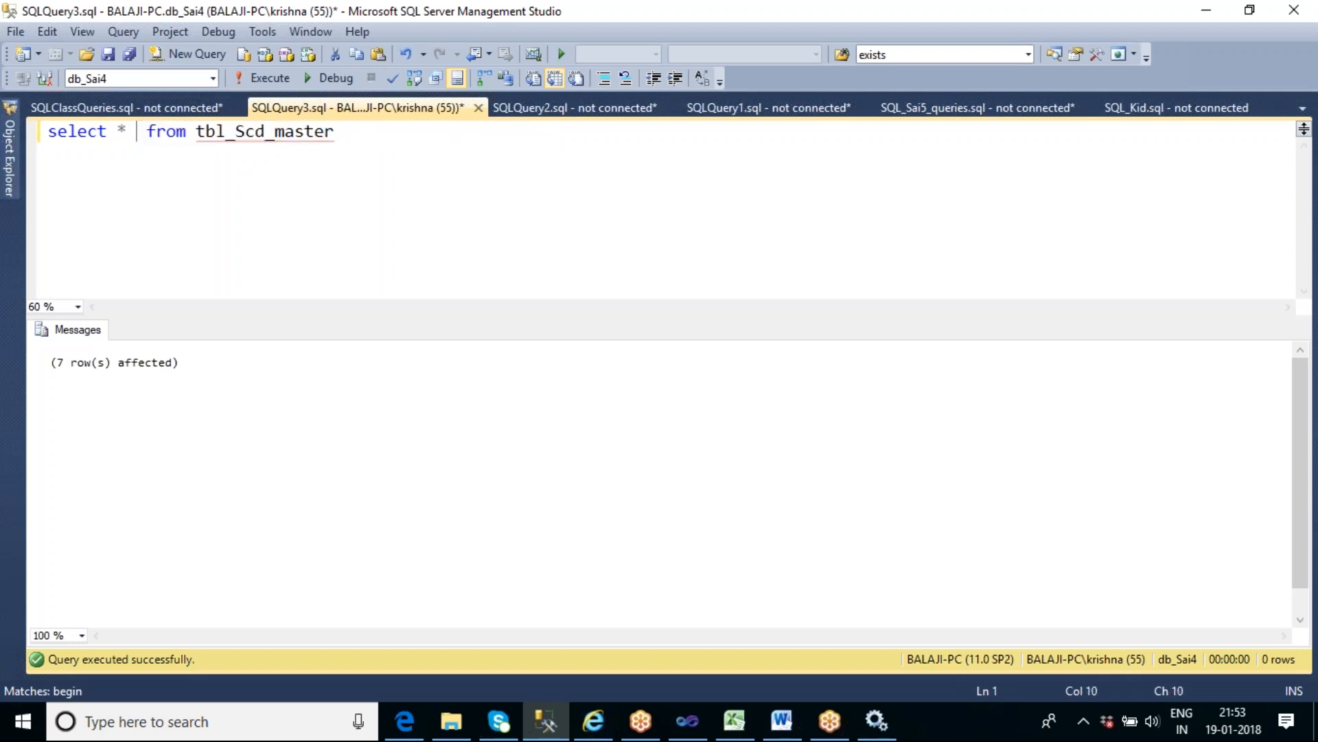
- Add the query select * from tbl_scd2_dates on a second line and run only that line
click(369, 134)
key(Return)
text(see)
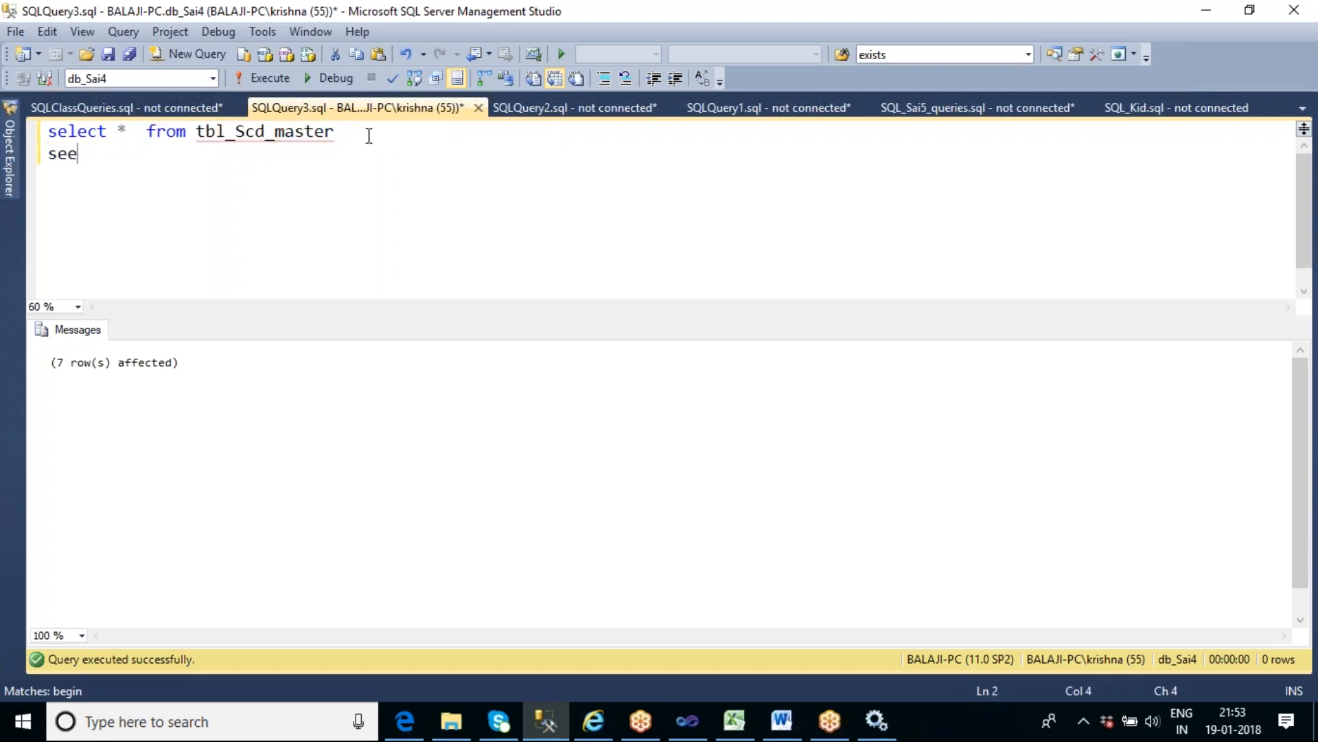
key(BackSpace)
text(lect * from )
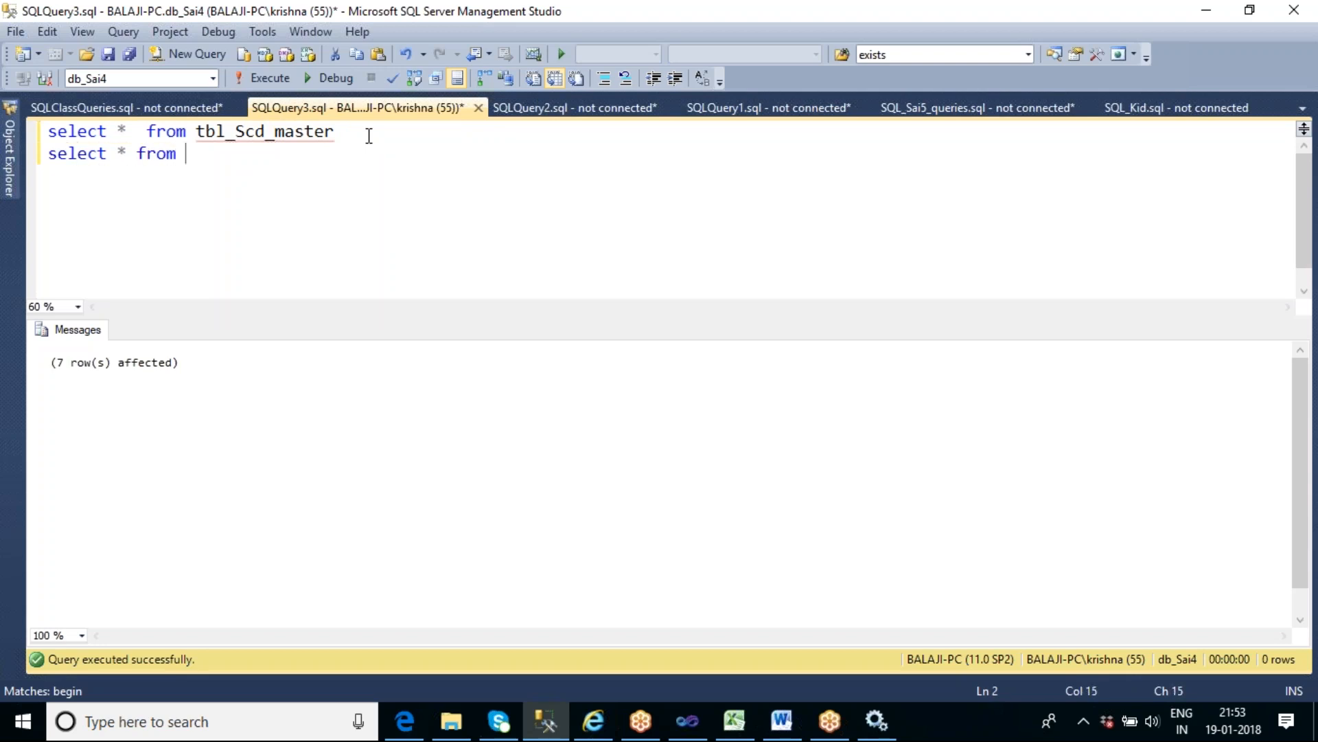
text(tbl_scd2_dates)
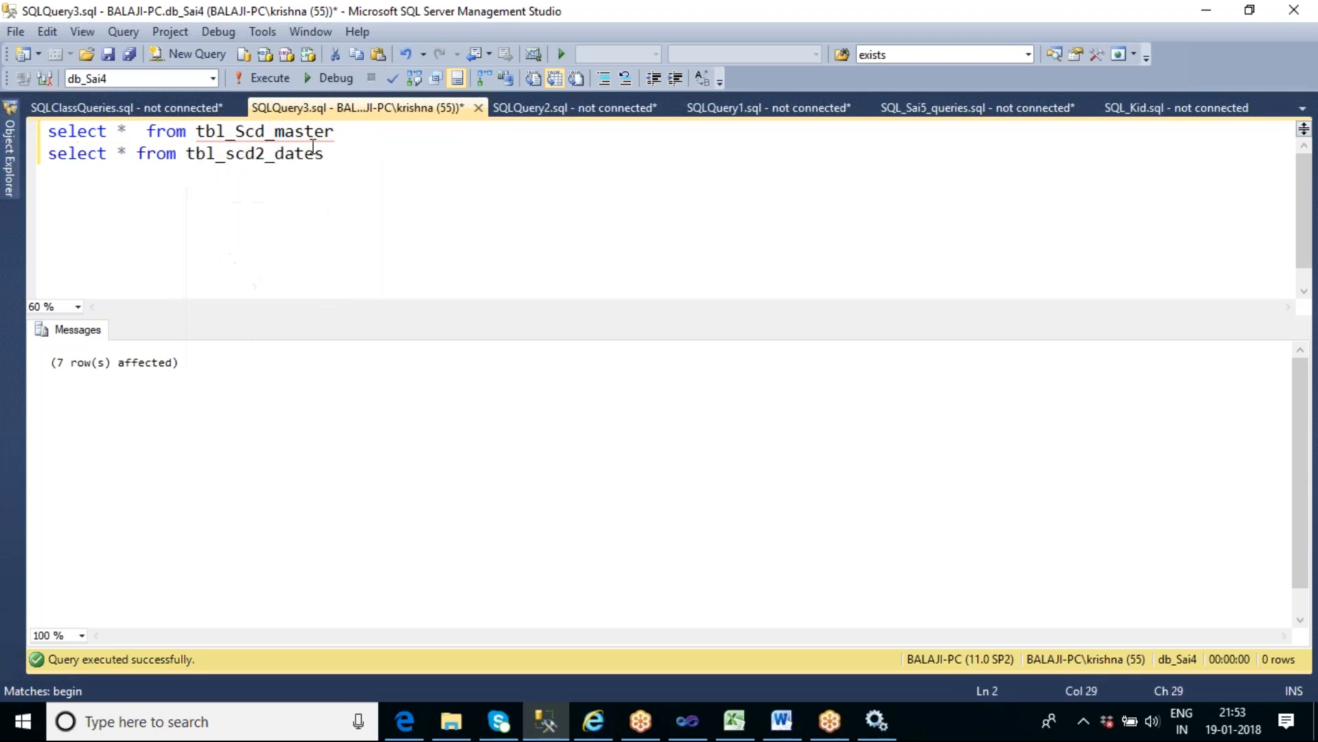
key(ctrl+Home)
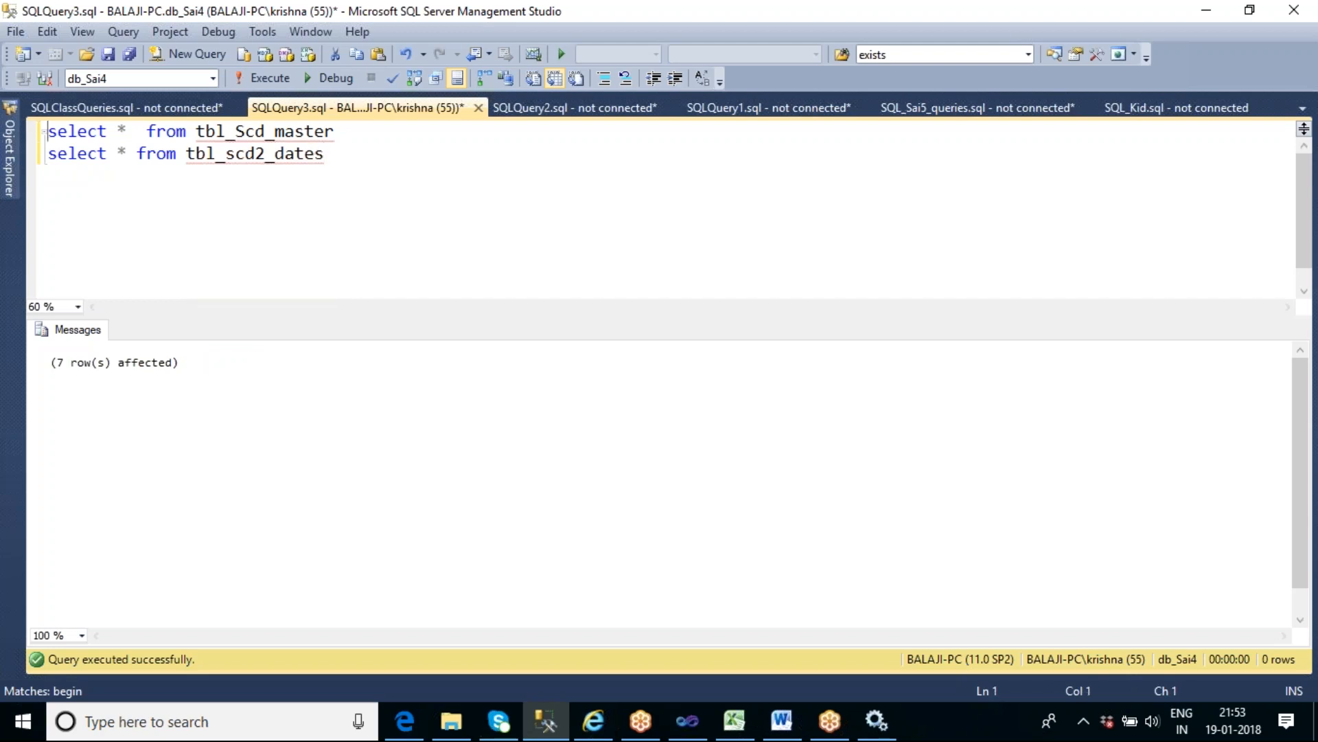
click(341, 157)
key(shift+Home)
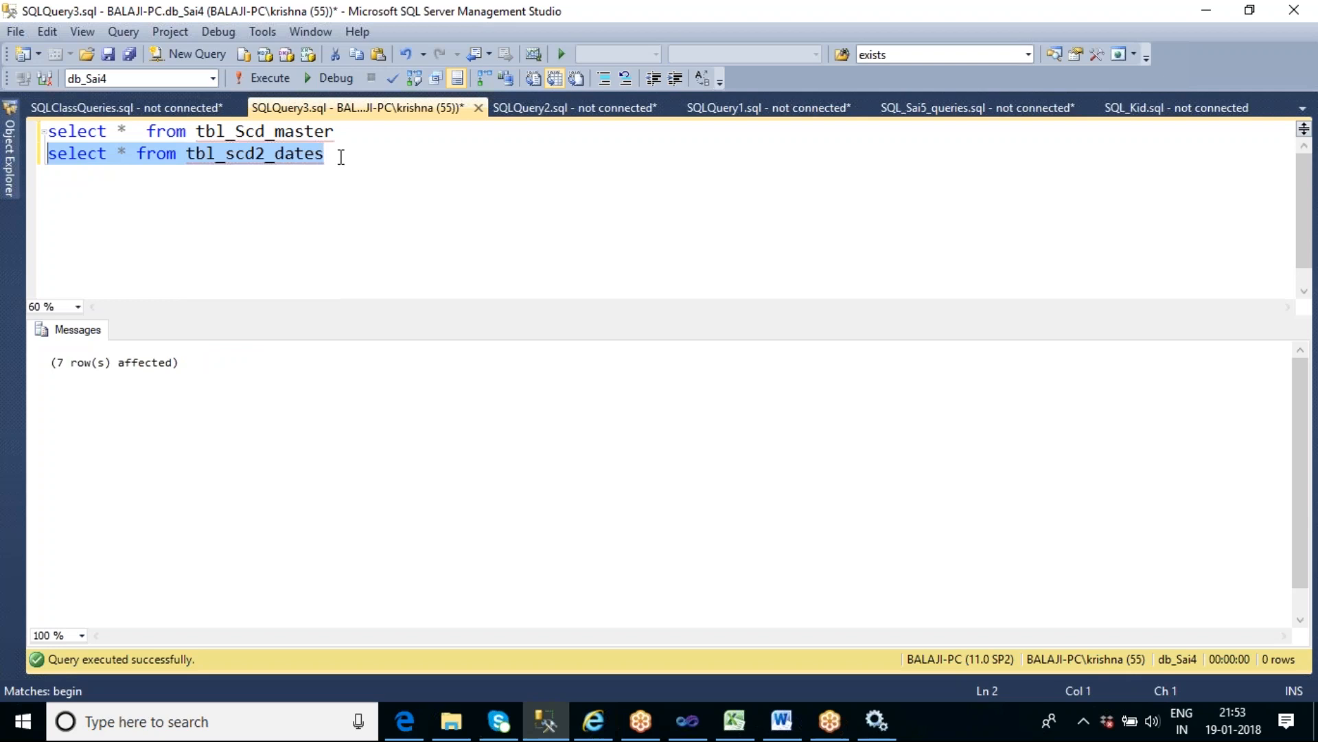
key(F5)
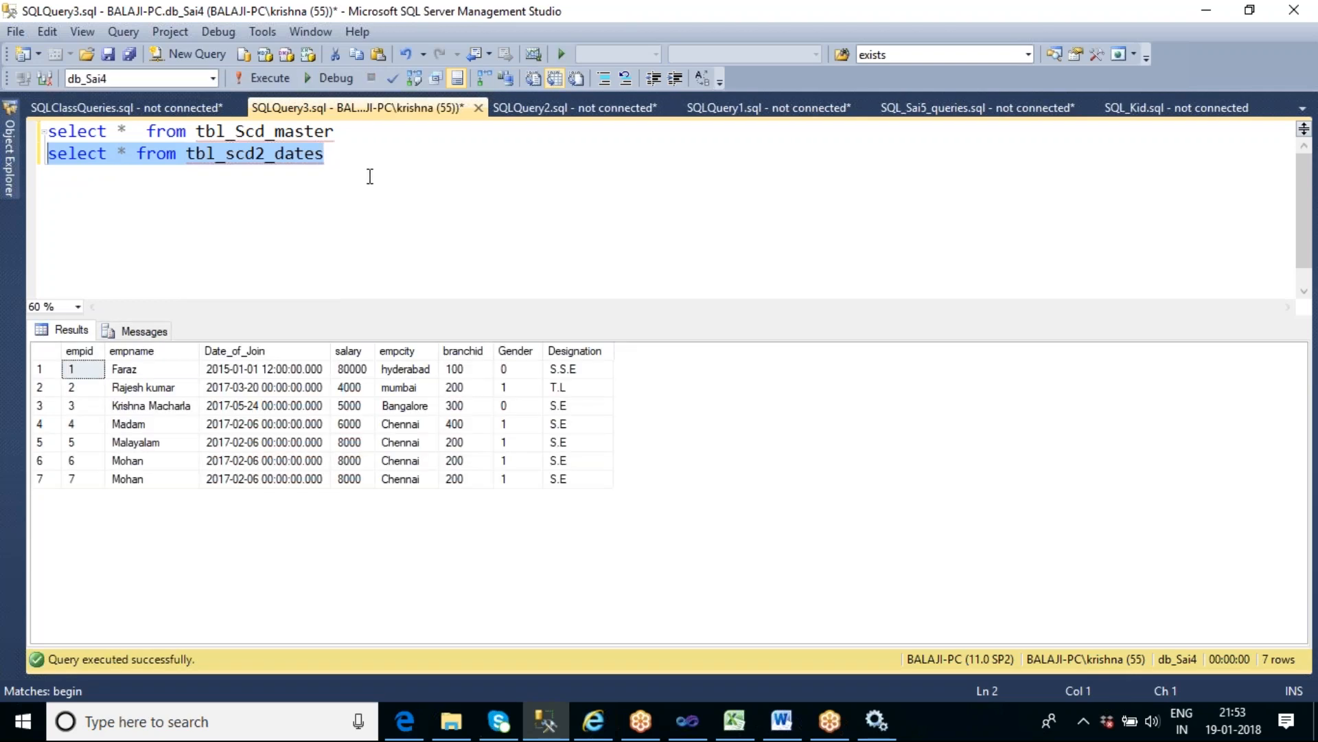
- Write delete from tbl_scd2_dates below the select queries and run only that statement
click(342, 157)
key(Return)
key(Return)
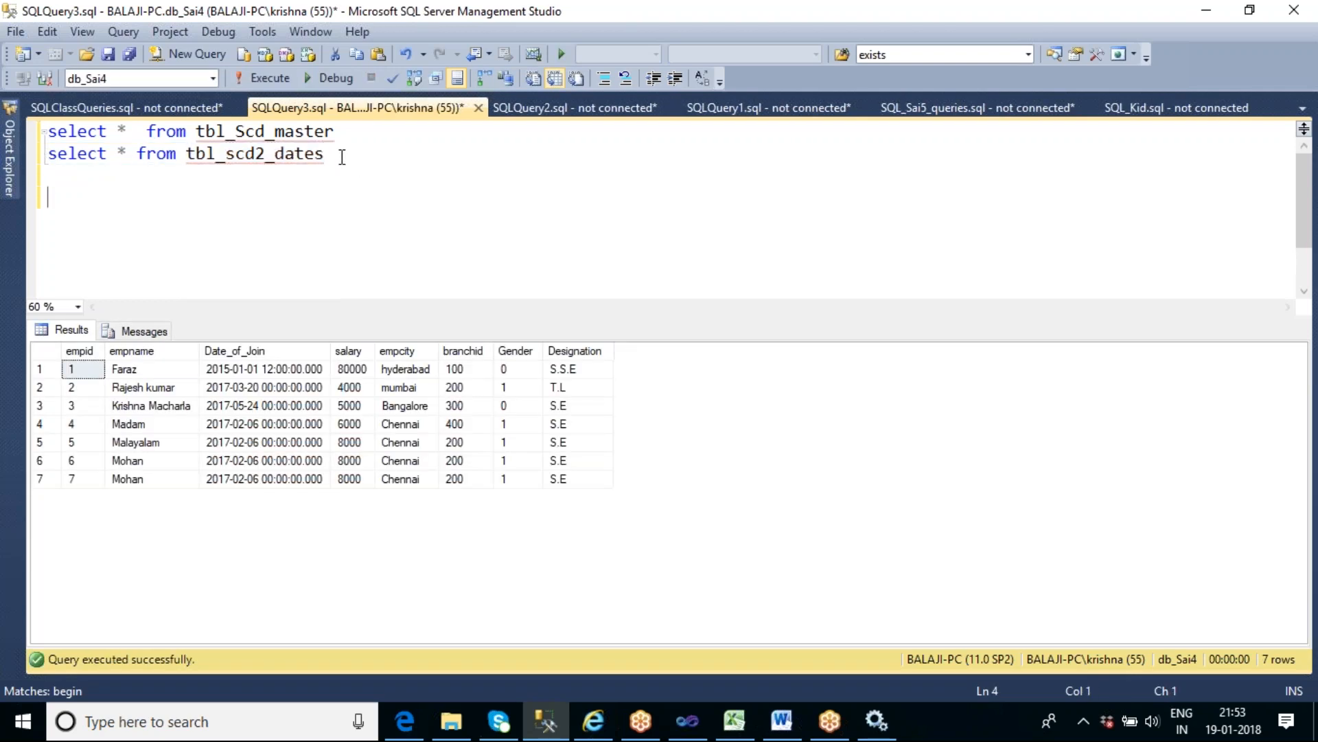
text(delete from tbl)
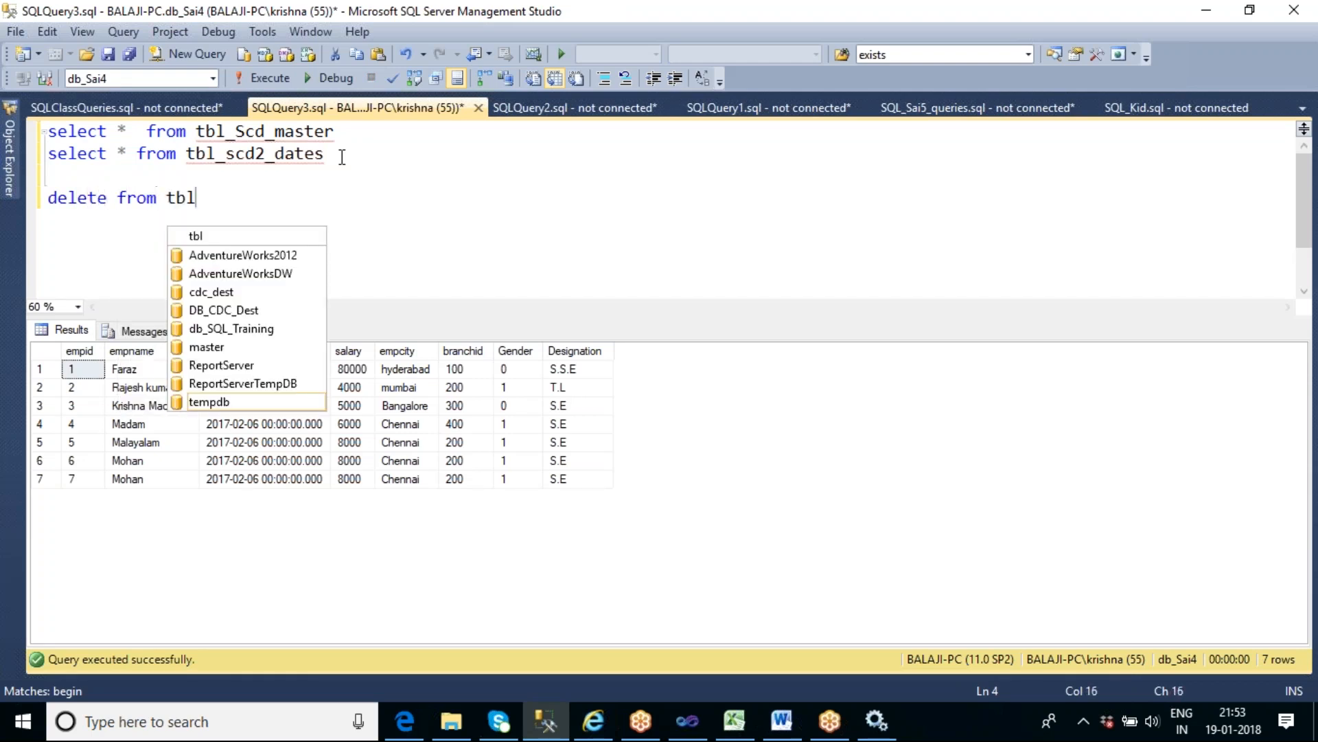
text(_scd2_dates)
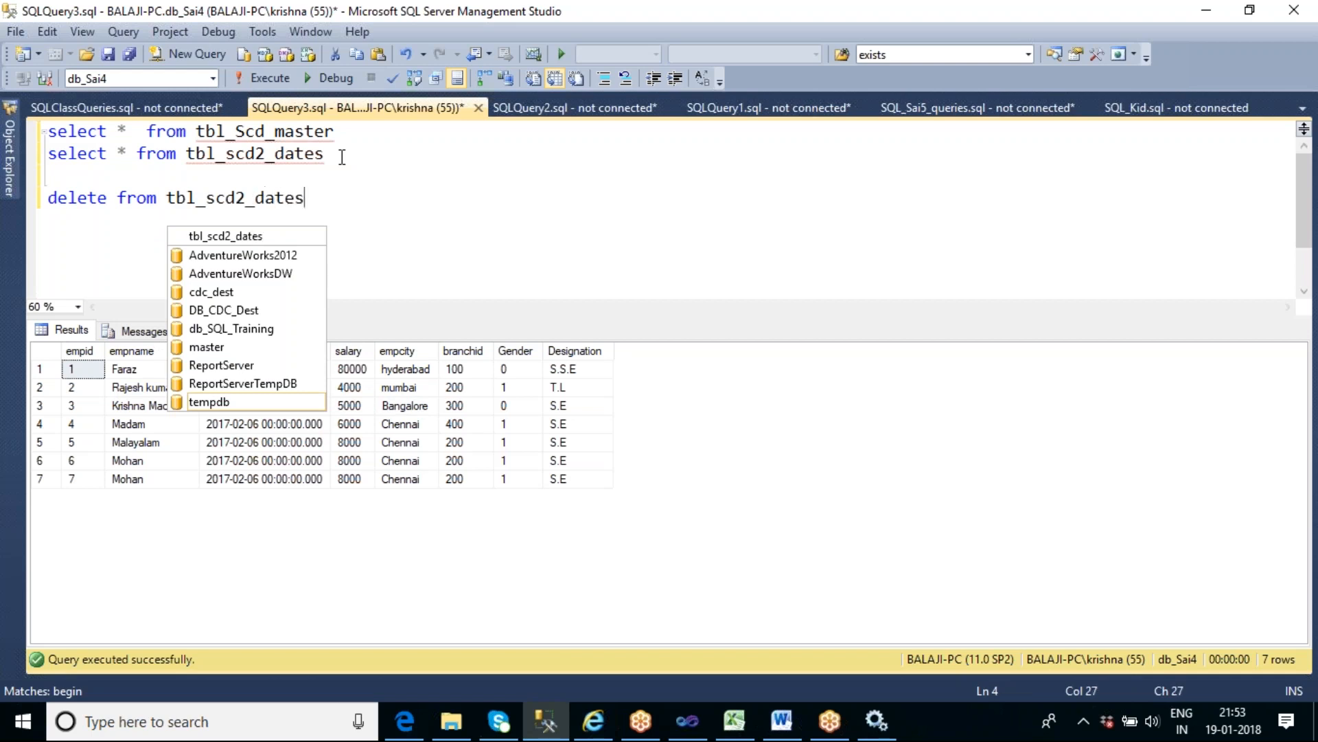
key(shift+Home)
key(F5)
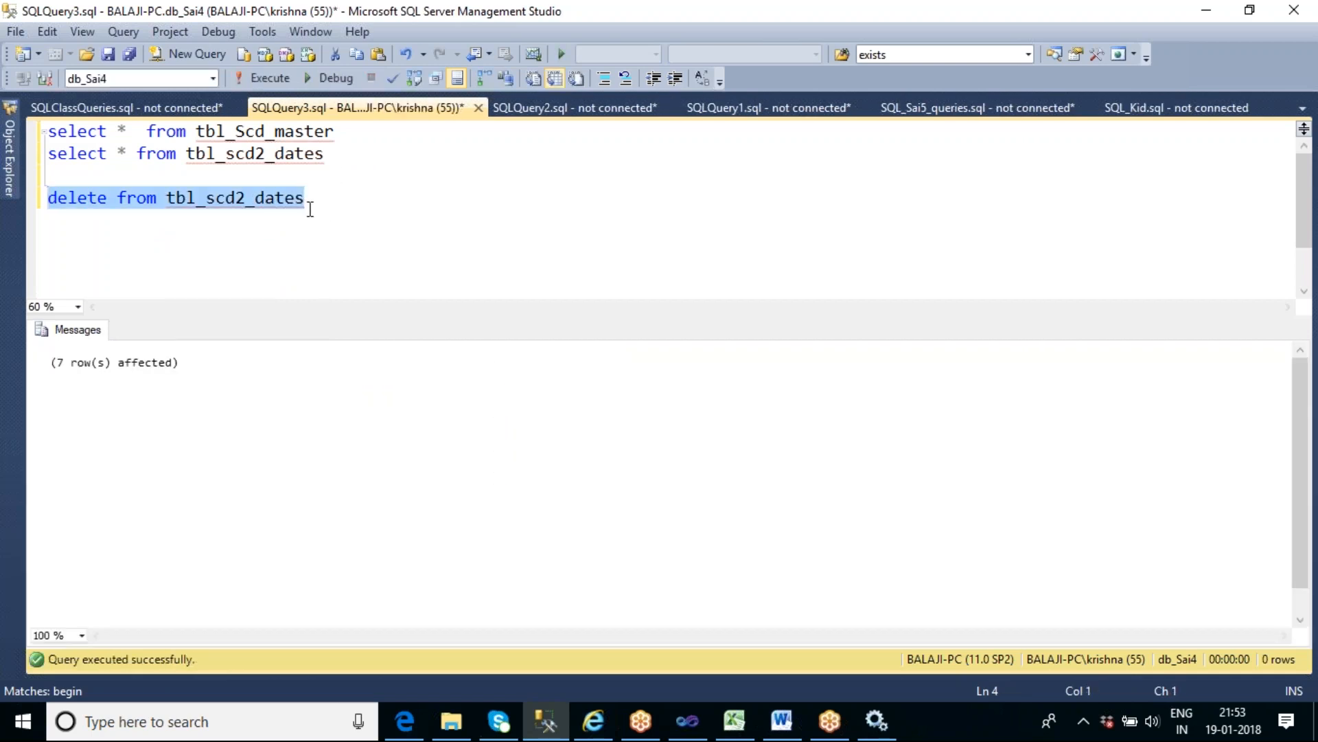
- Replace the delete statement with the beginning of an alter statement, alter table tbl_scd2_dates
key(Delete)
text(alter )
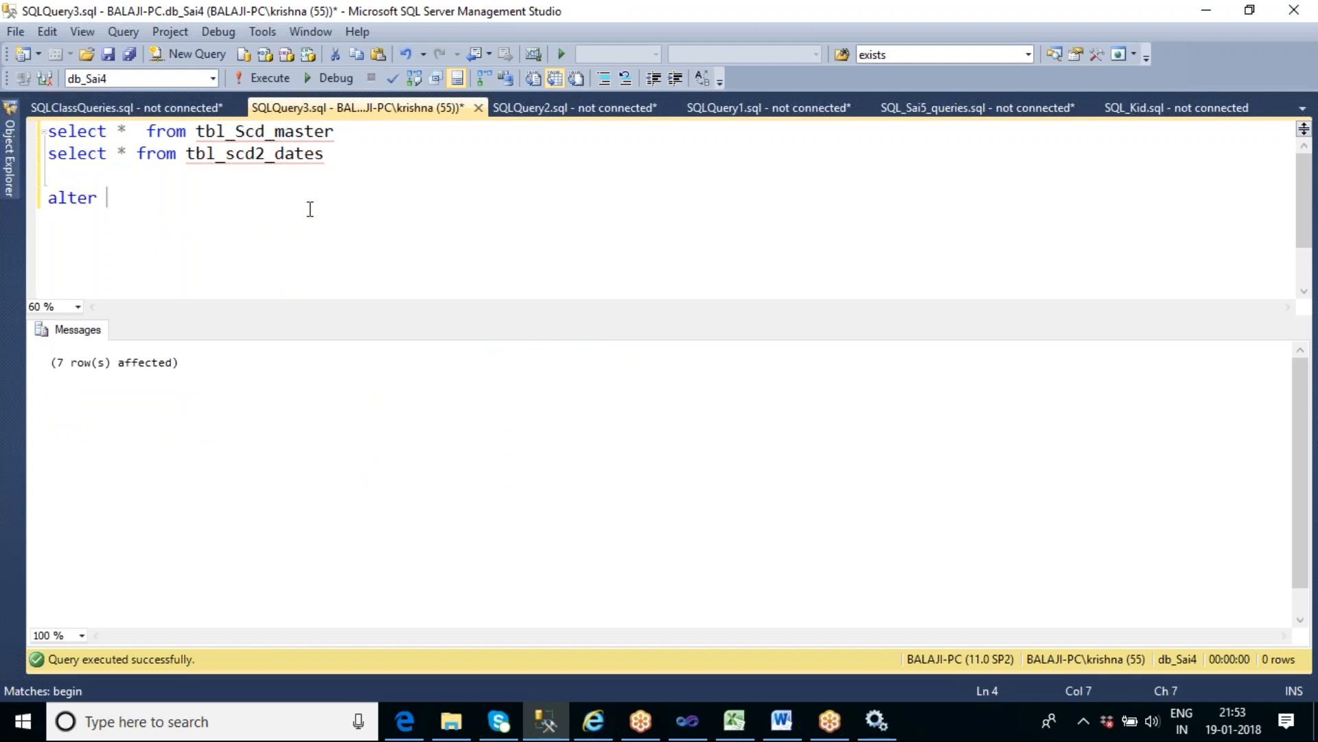
text(t)
key(BackSpace)
text(tbl_scd2_dates)
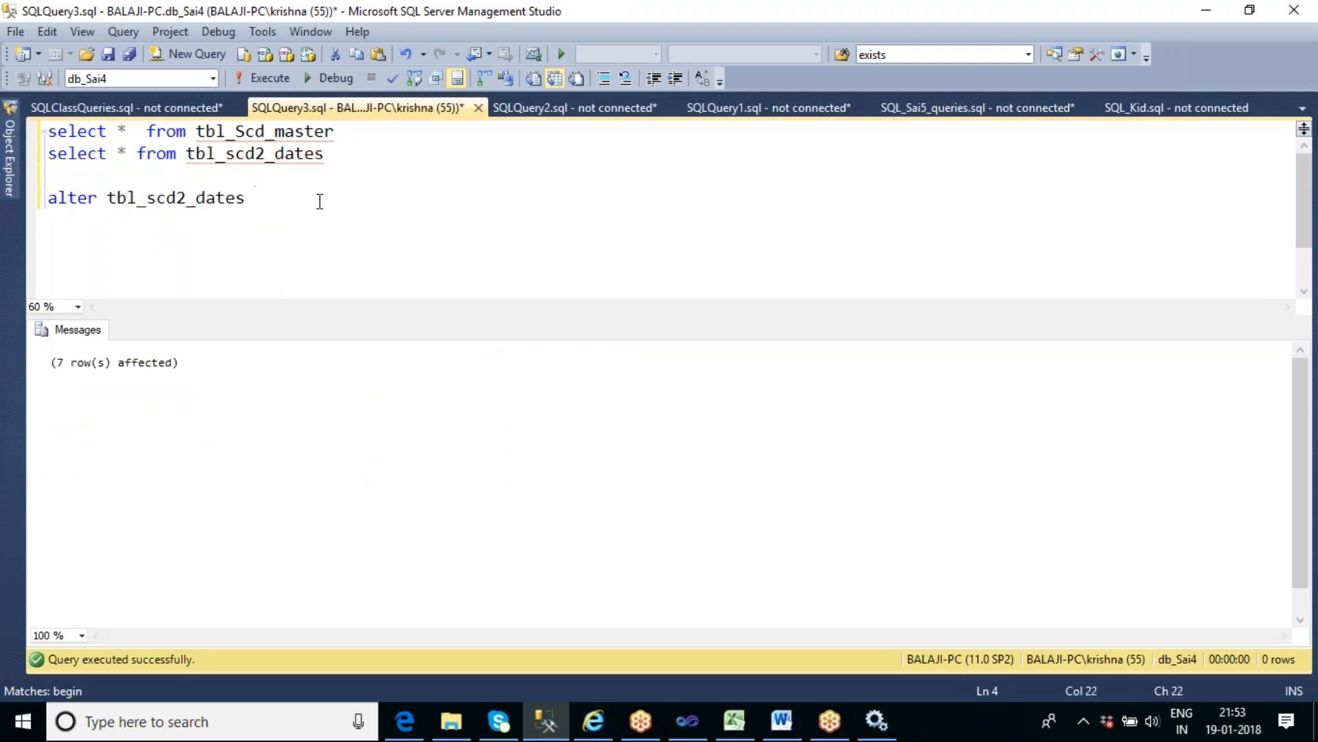
click(107, 197)
text(table)
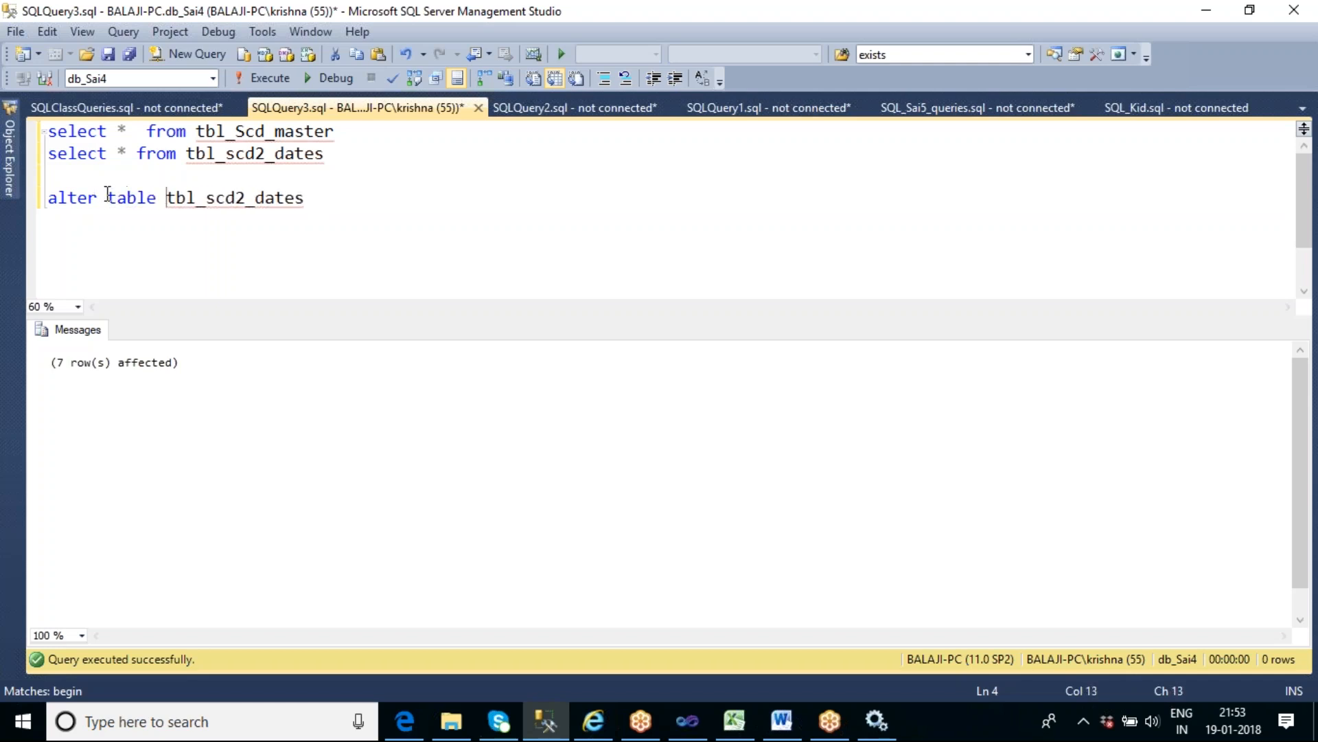
- Extend the alter table statement with add Start_Date datetime
key(End)
text(add Start_Date datetime)
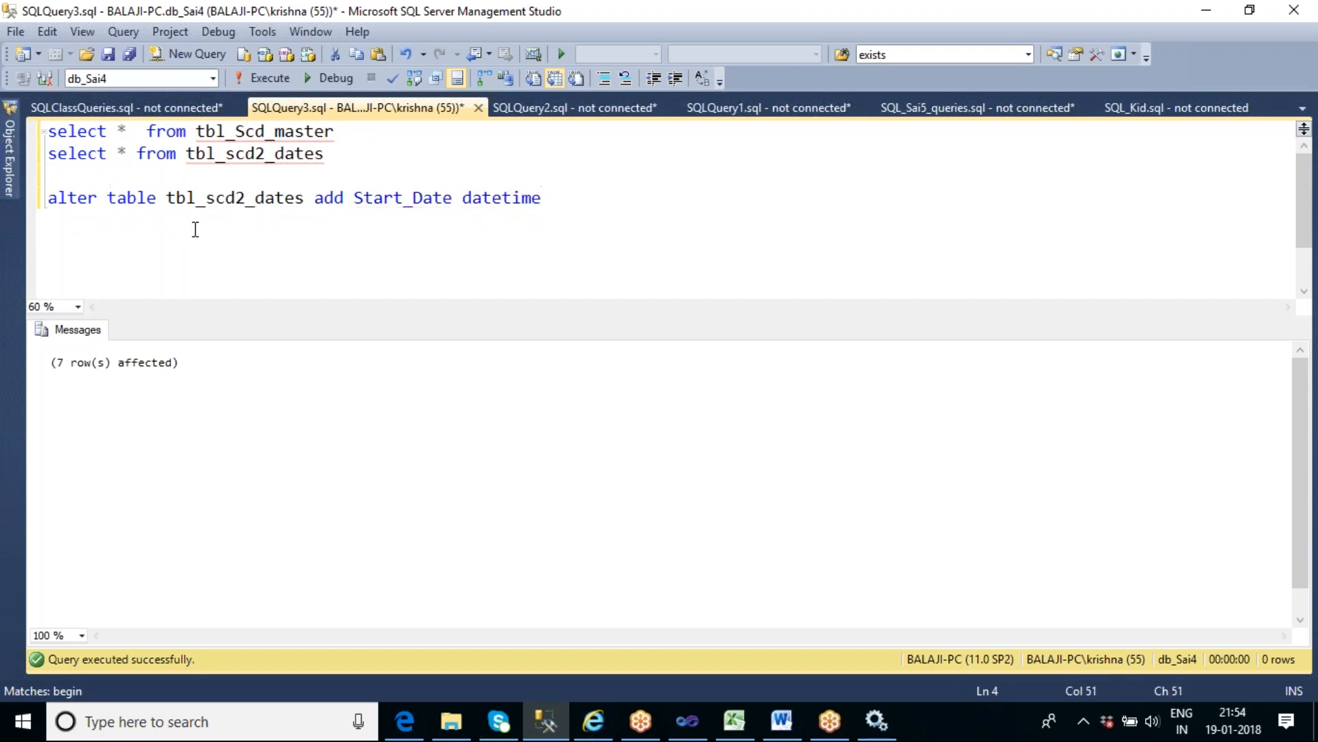
text(,Endd)
- Append a second column, End_Date datetime, to the alter table statement and run only that statement
key(BackSpace)
text(_Date datetime)
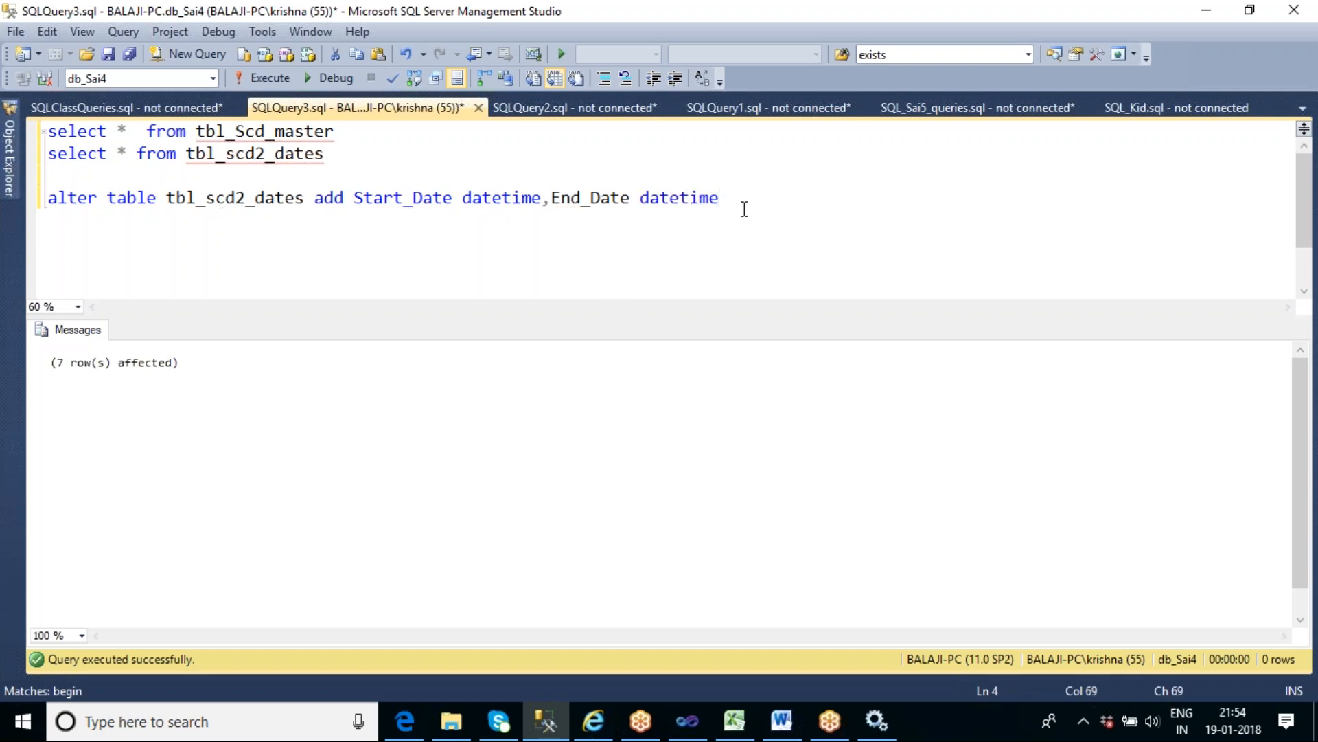
key(shift+Home)
key(F5)
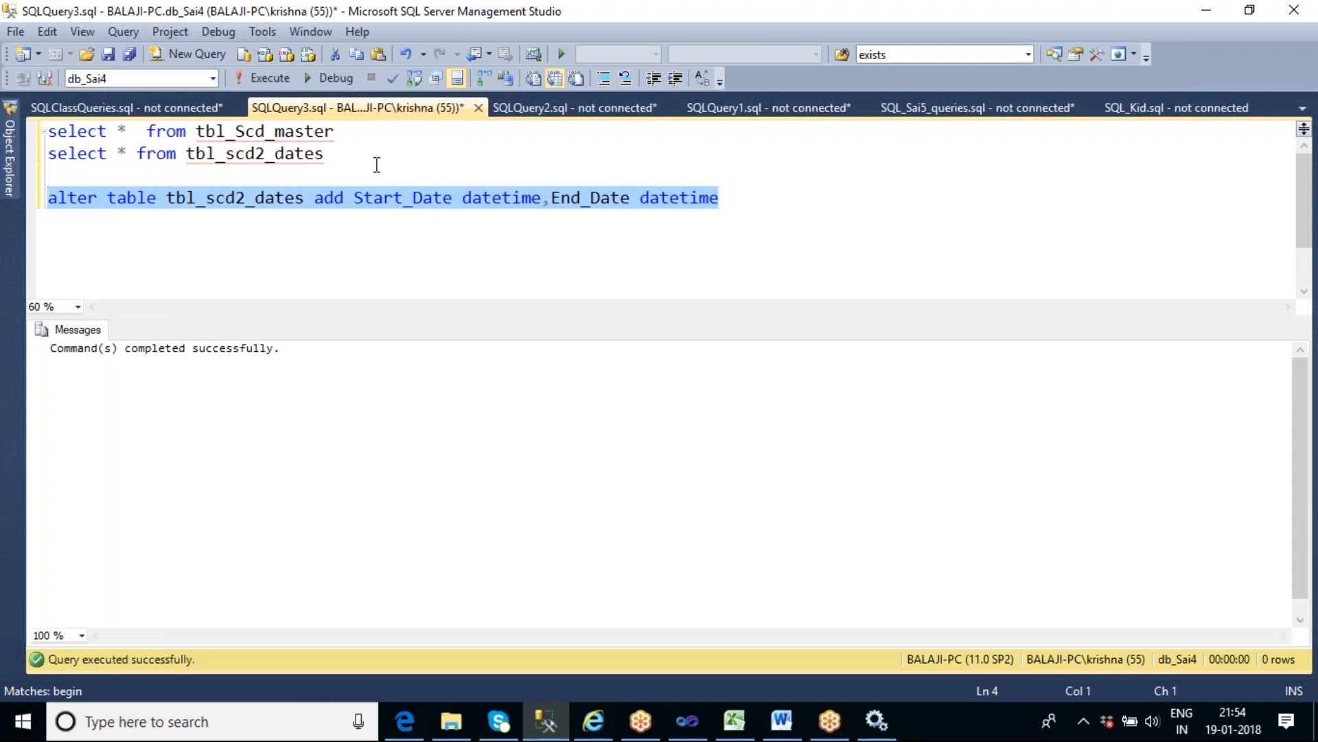
- Run the tbl_scd2_dates query alone, and run both select queries together to compare the two tables
click(355, 154)
key(shift+Home)
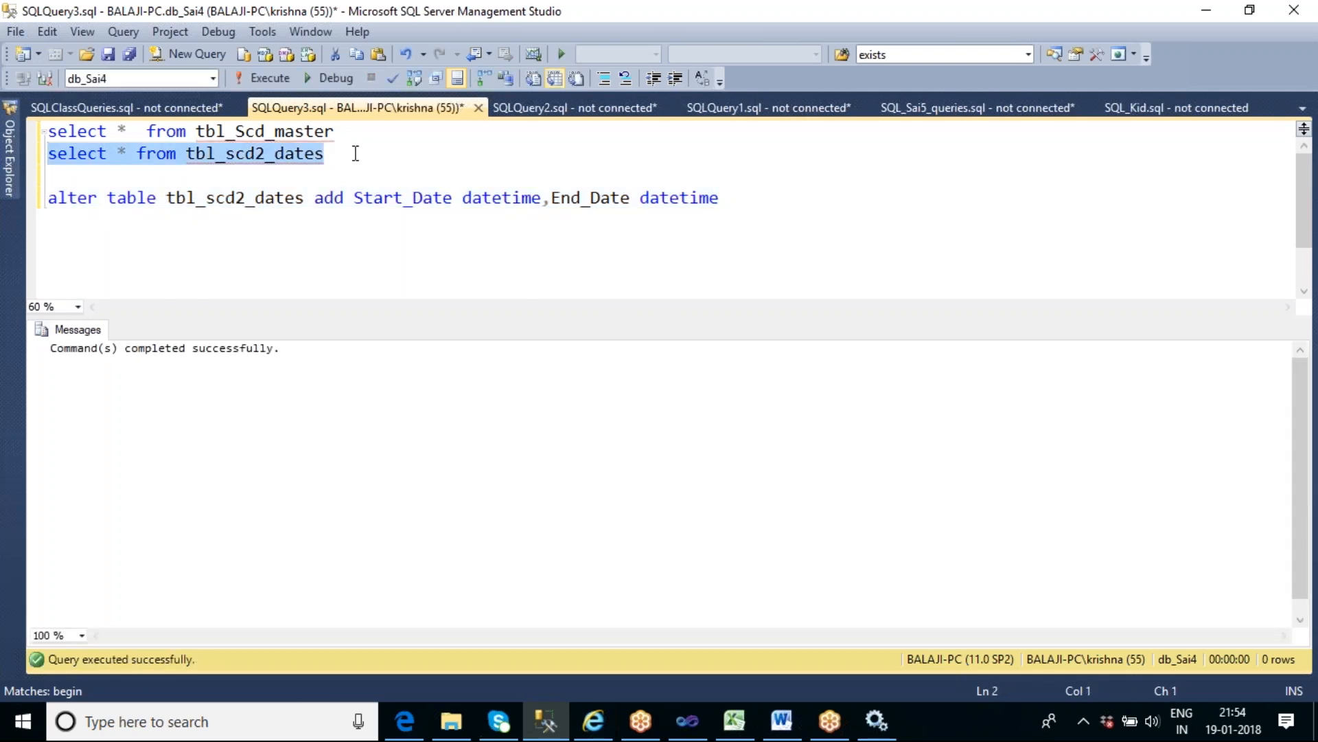
key(F5)
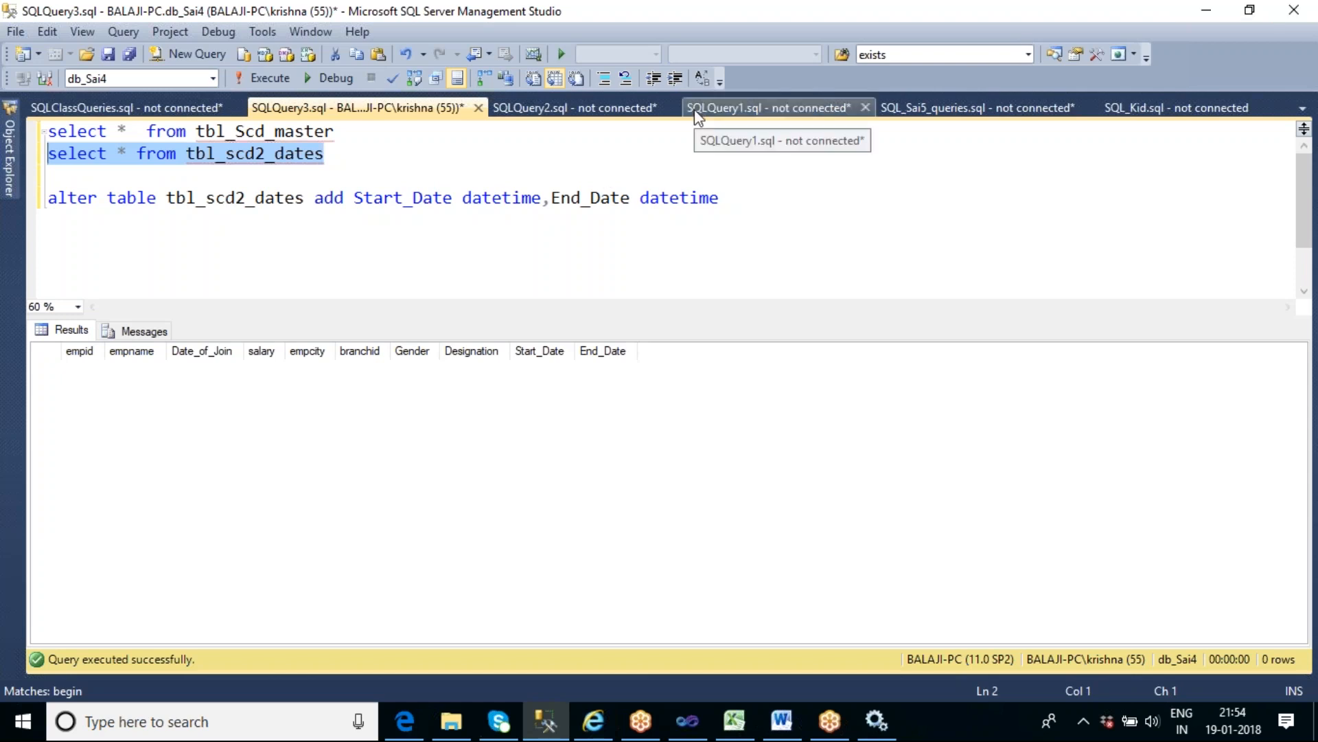
key(shift+Up)
key(F5)
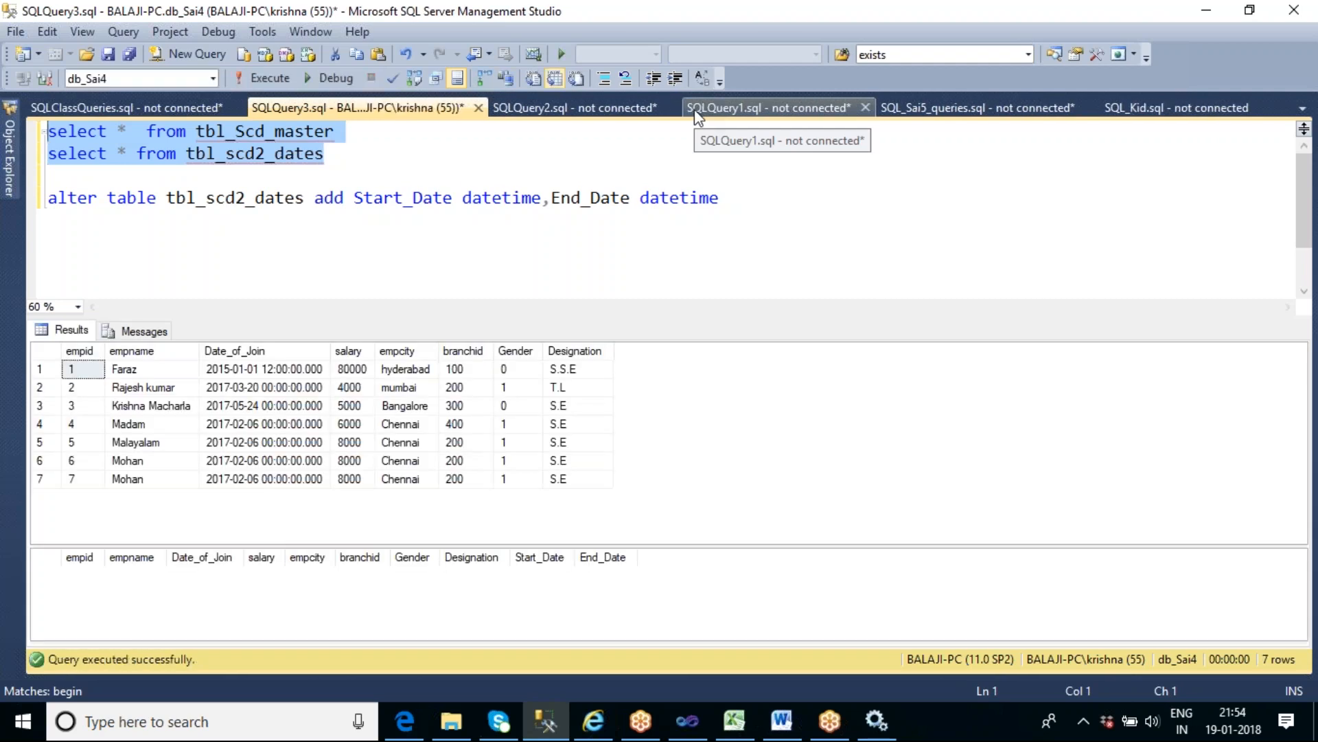
- Switch to the SSIS_Sai6 project in Visual Studio, add a Data Flow Task to the control flow, and open it
click(689, 728)
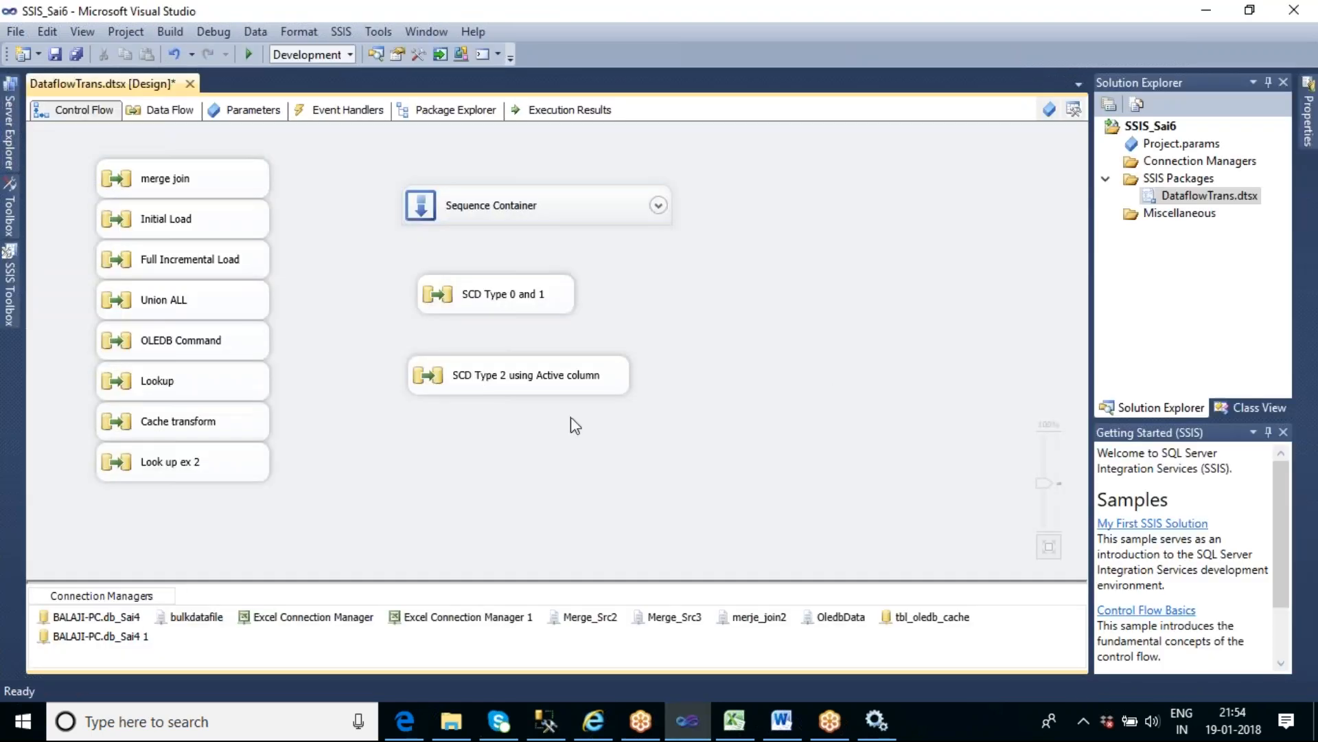
click(11, 282)
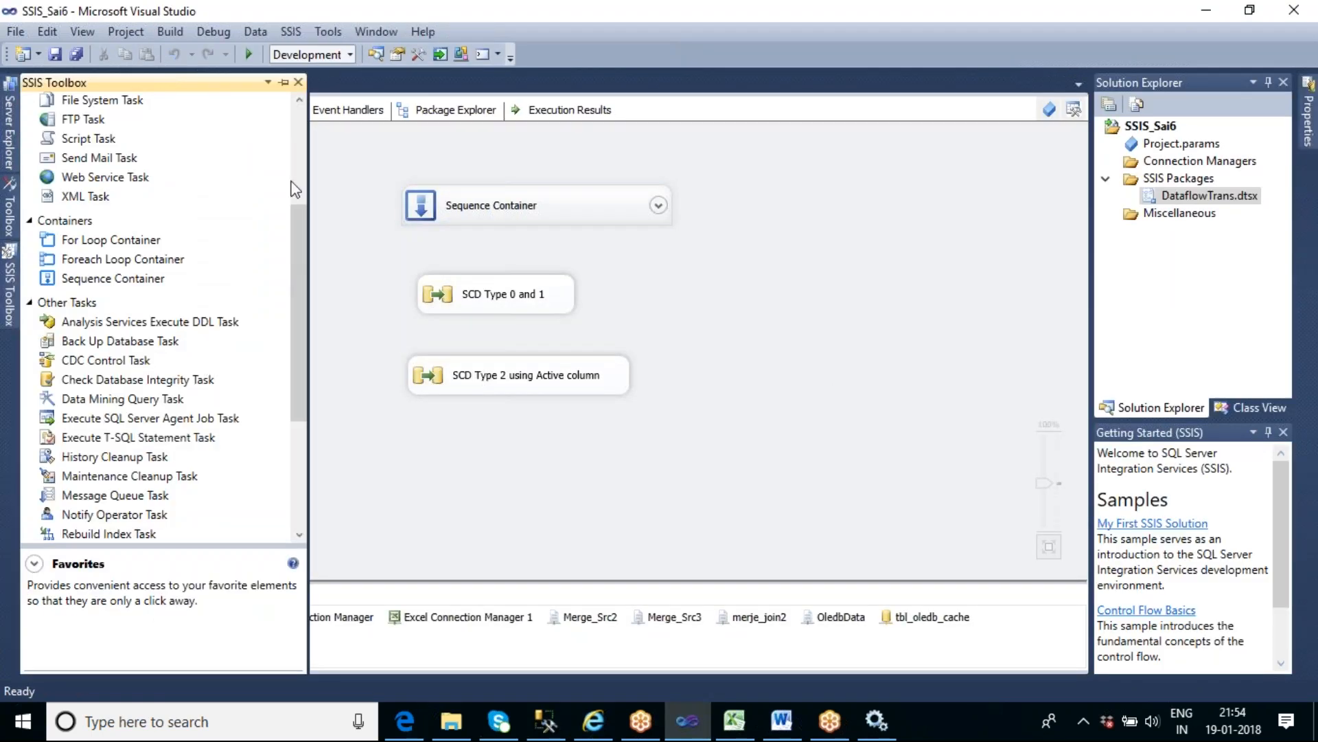
click(91, 126)
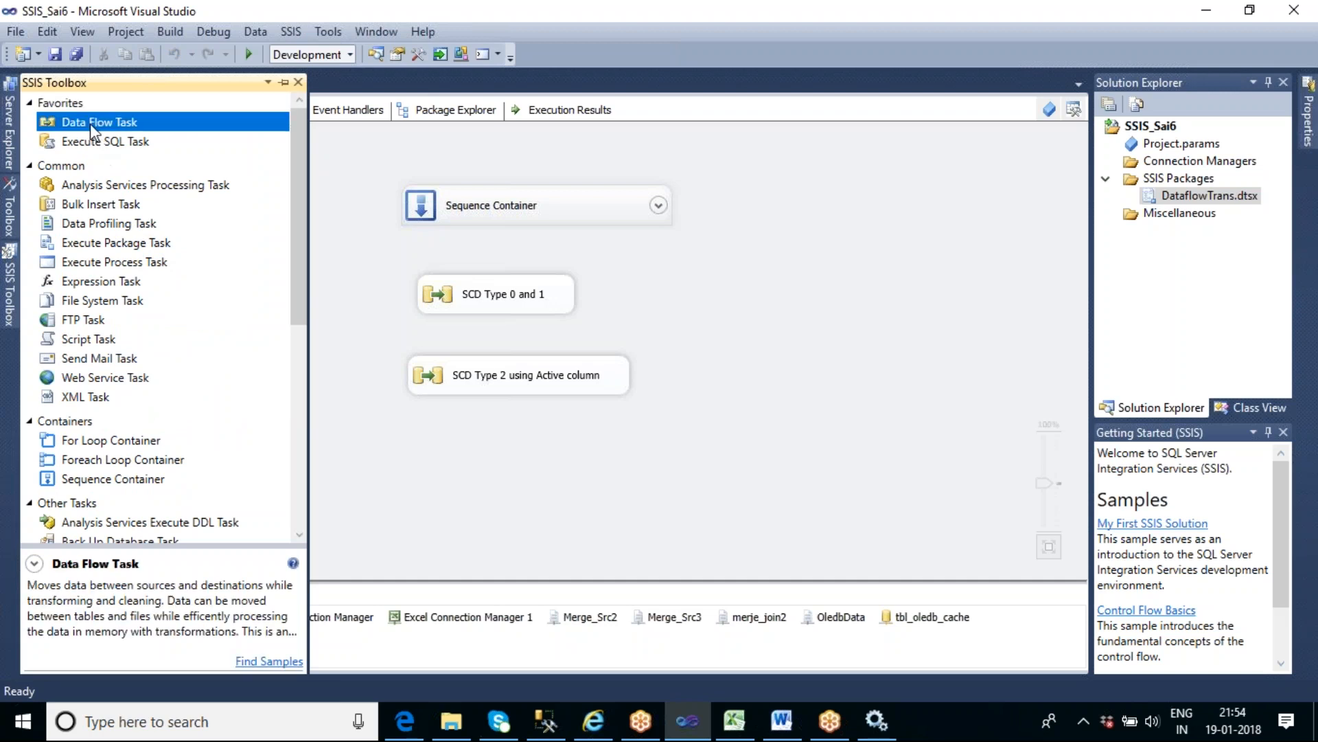
drag(638, 257, 645, 264)
double_click(716, 282)
- Add an OLE DB Source to the empty data flow and open its editor
click(9, 302)
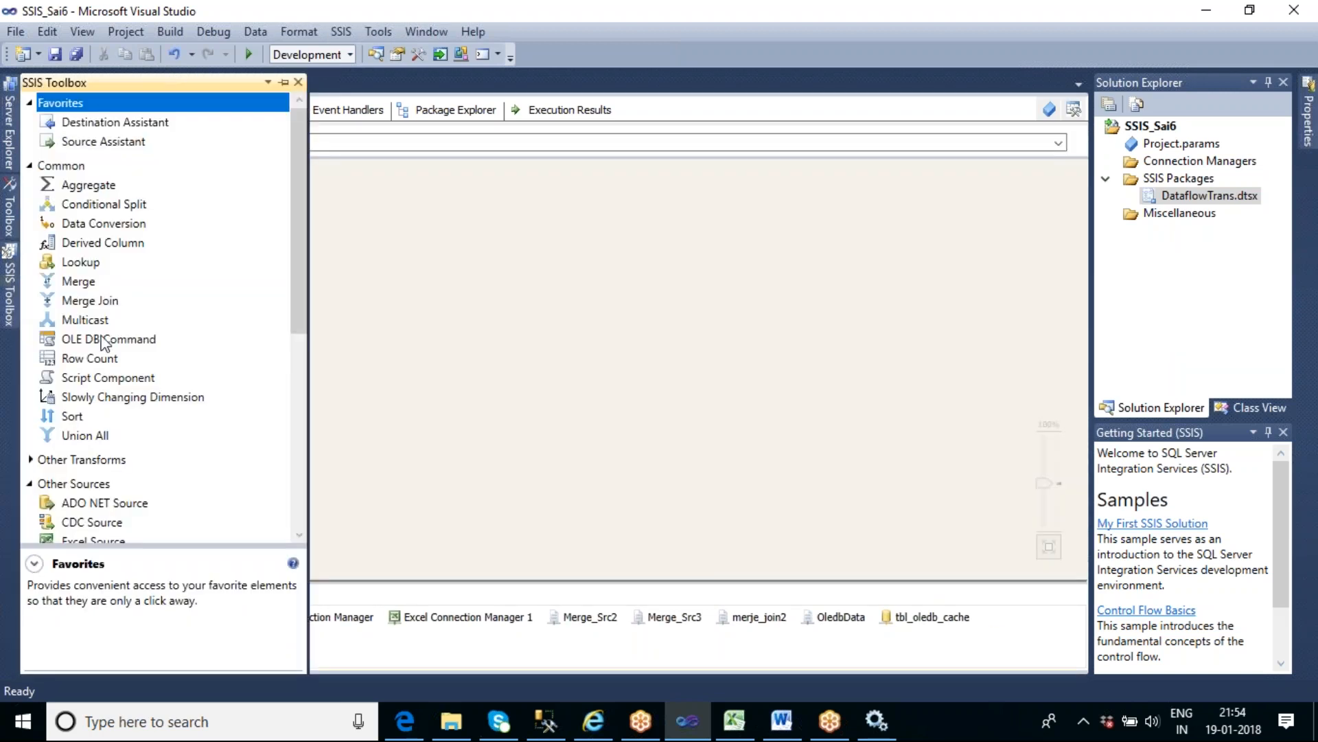
drag(302, 253, 302, 335)
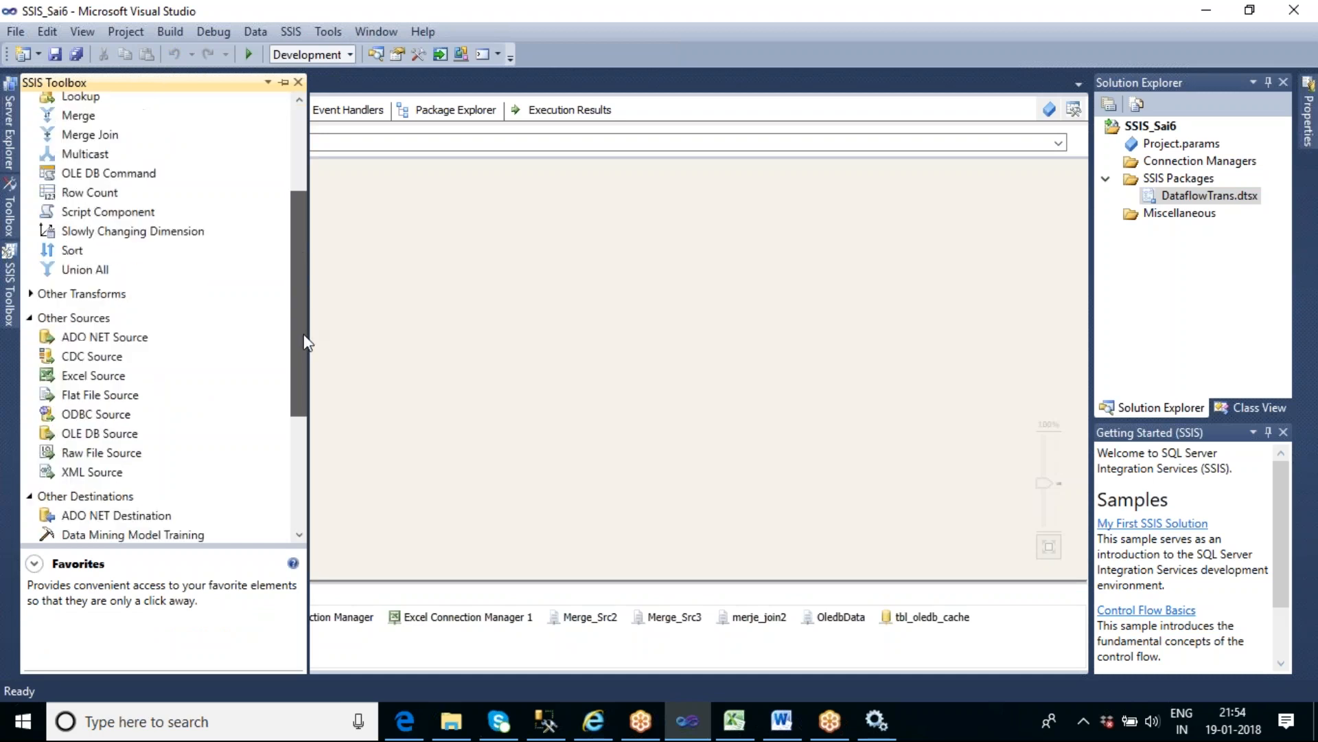
click(128, 434)
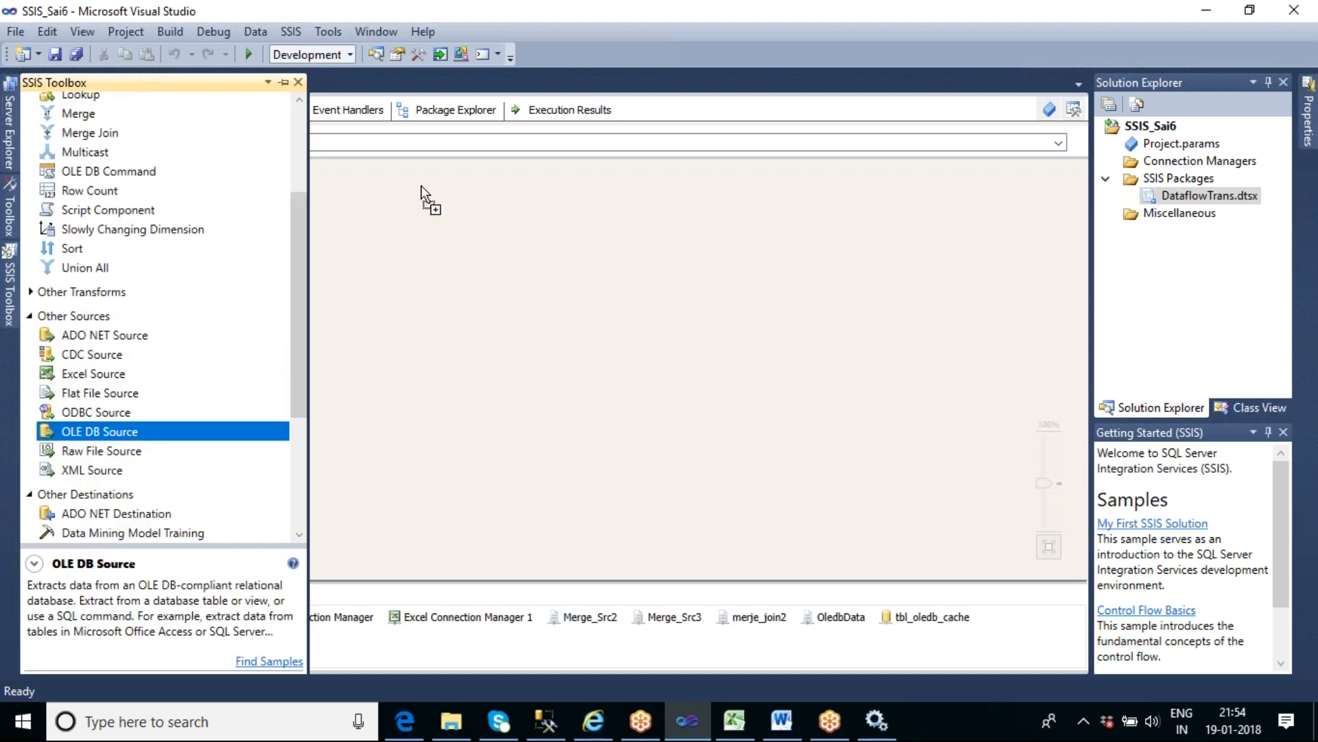
drag(421, 186, 422, 186)
double_click(491, 217)
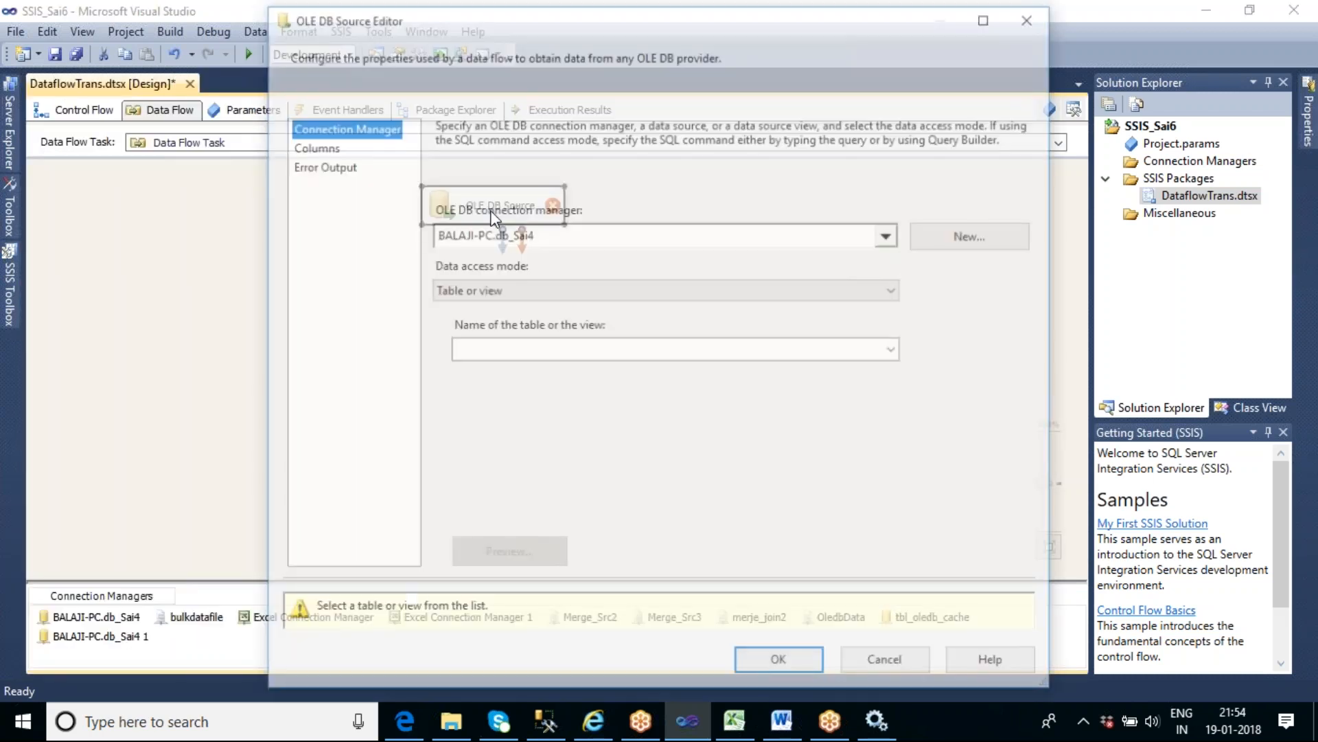
- Set the OLE DB Source to read the table [dbo].[tbl_Scd_master], preview its rows, and accept the source settings
click(892, 291)
click(892, 294)
click(896, 349)
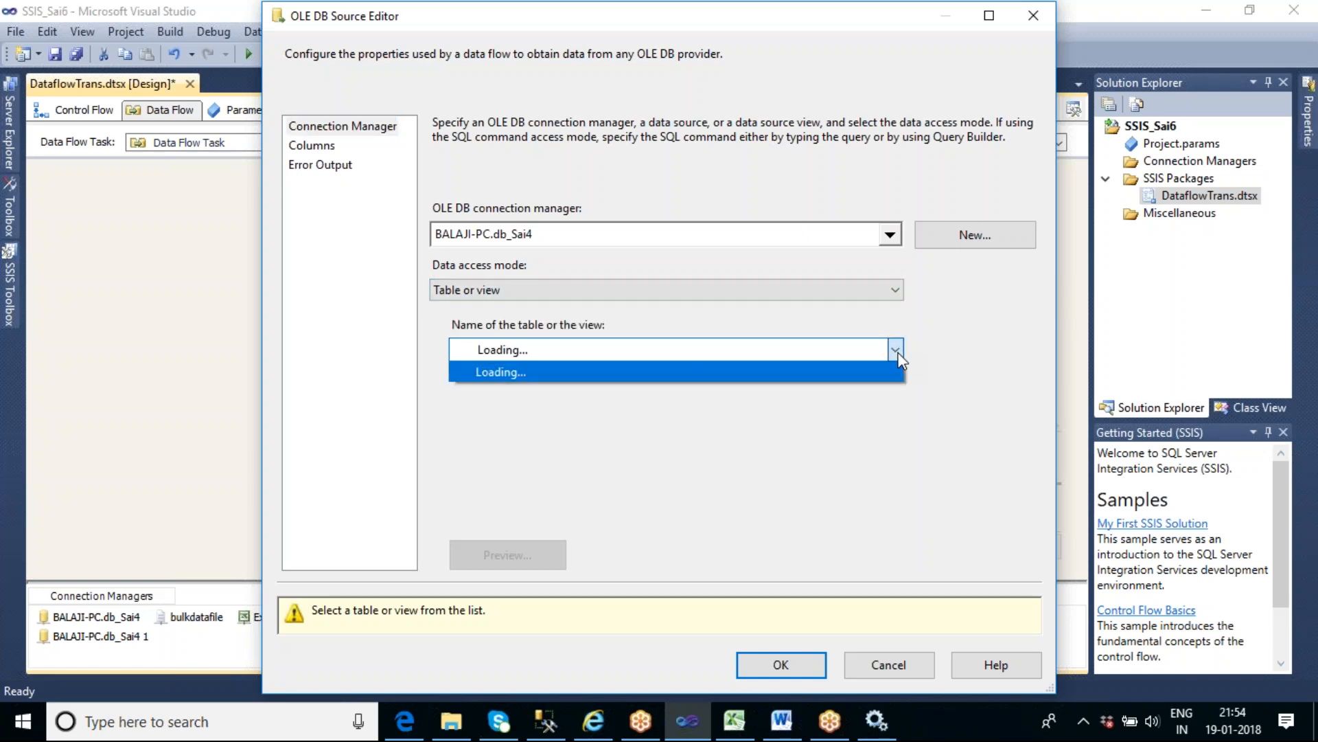
scroll(769, 479, down, 6)
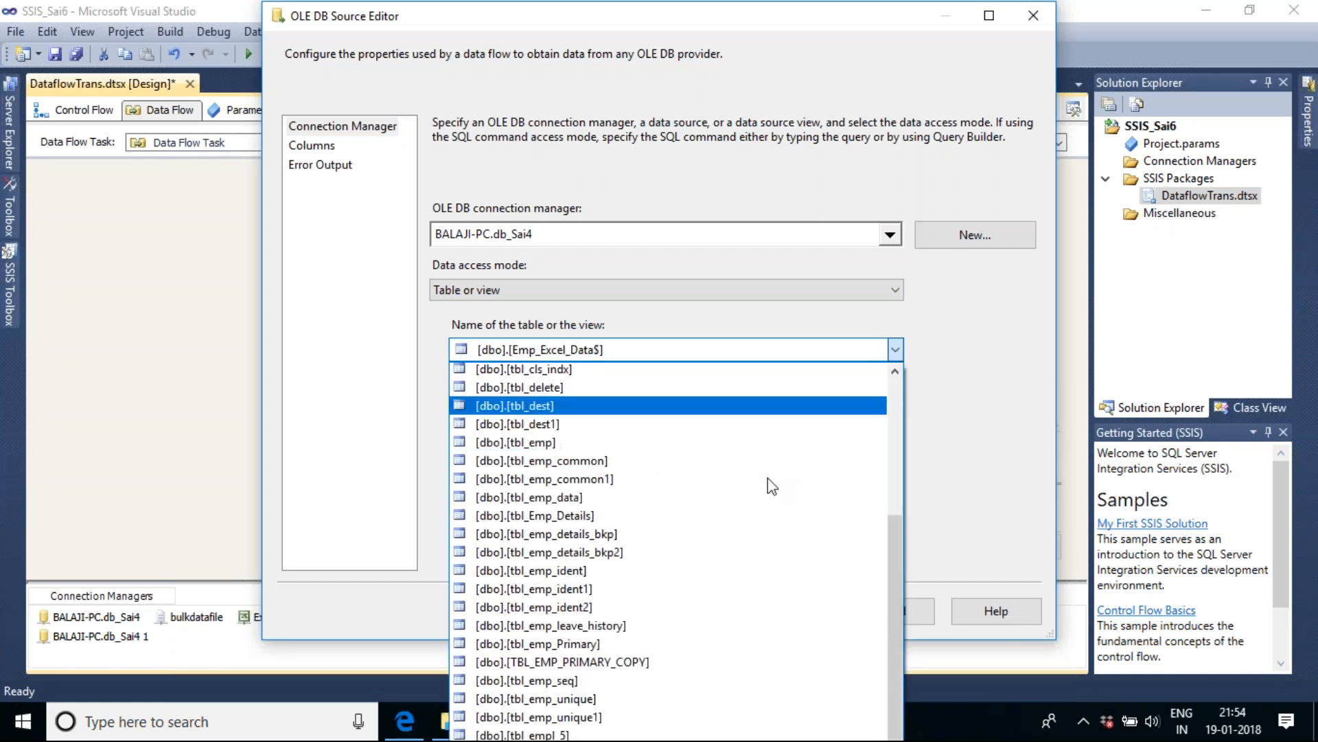
scroll(768, 478, down, 4)
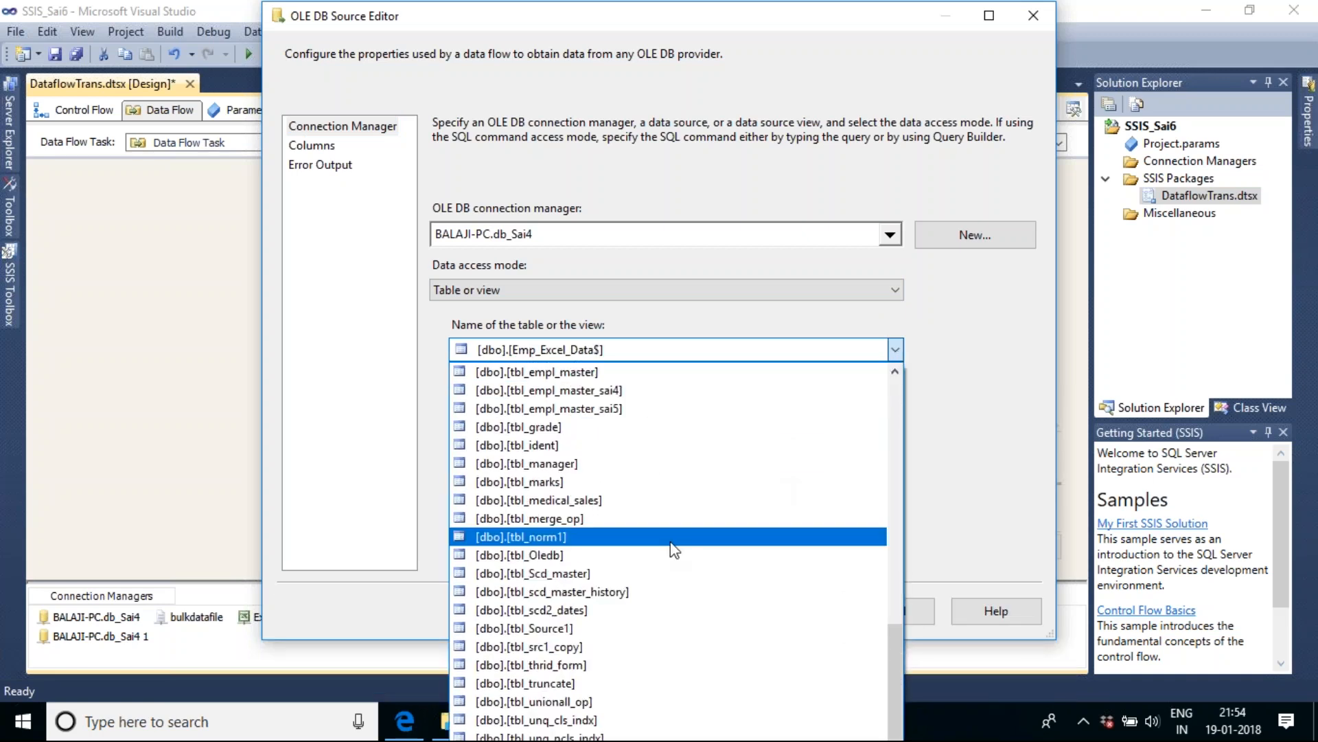
click(618, 573)
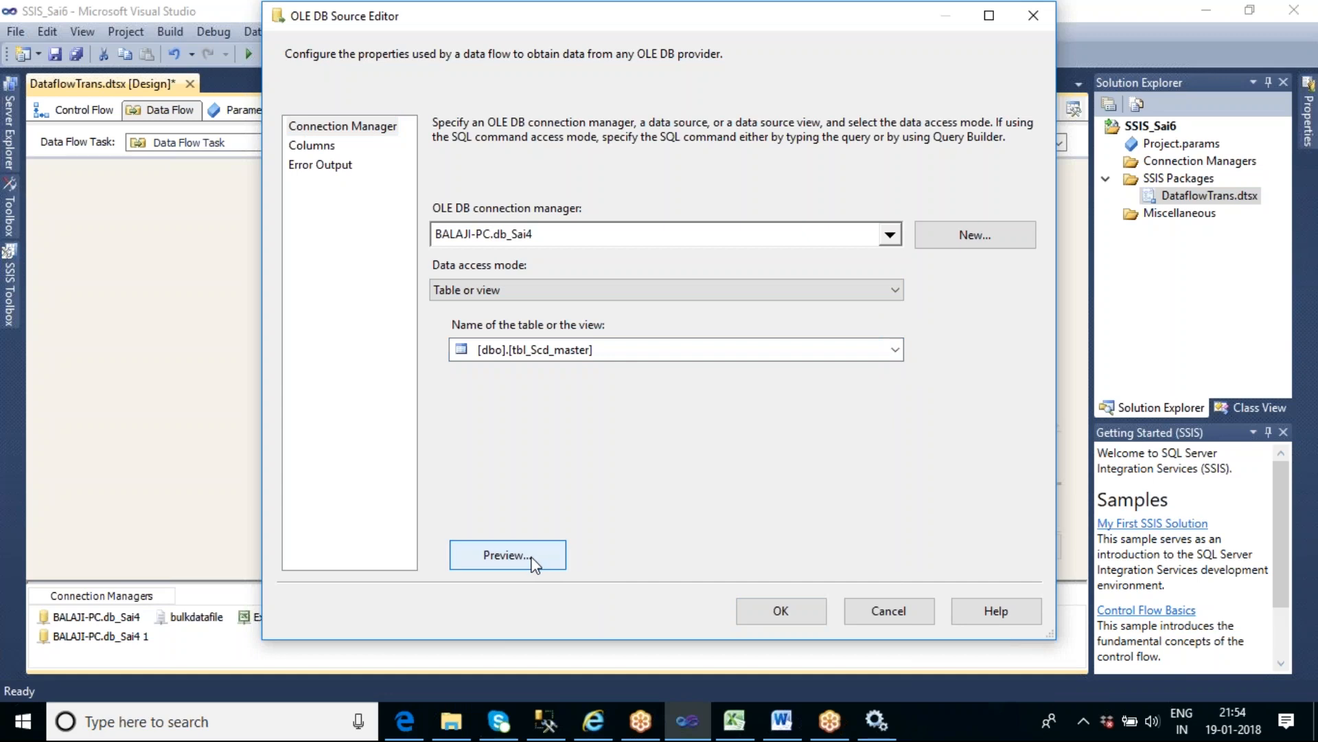
click(508, 555)
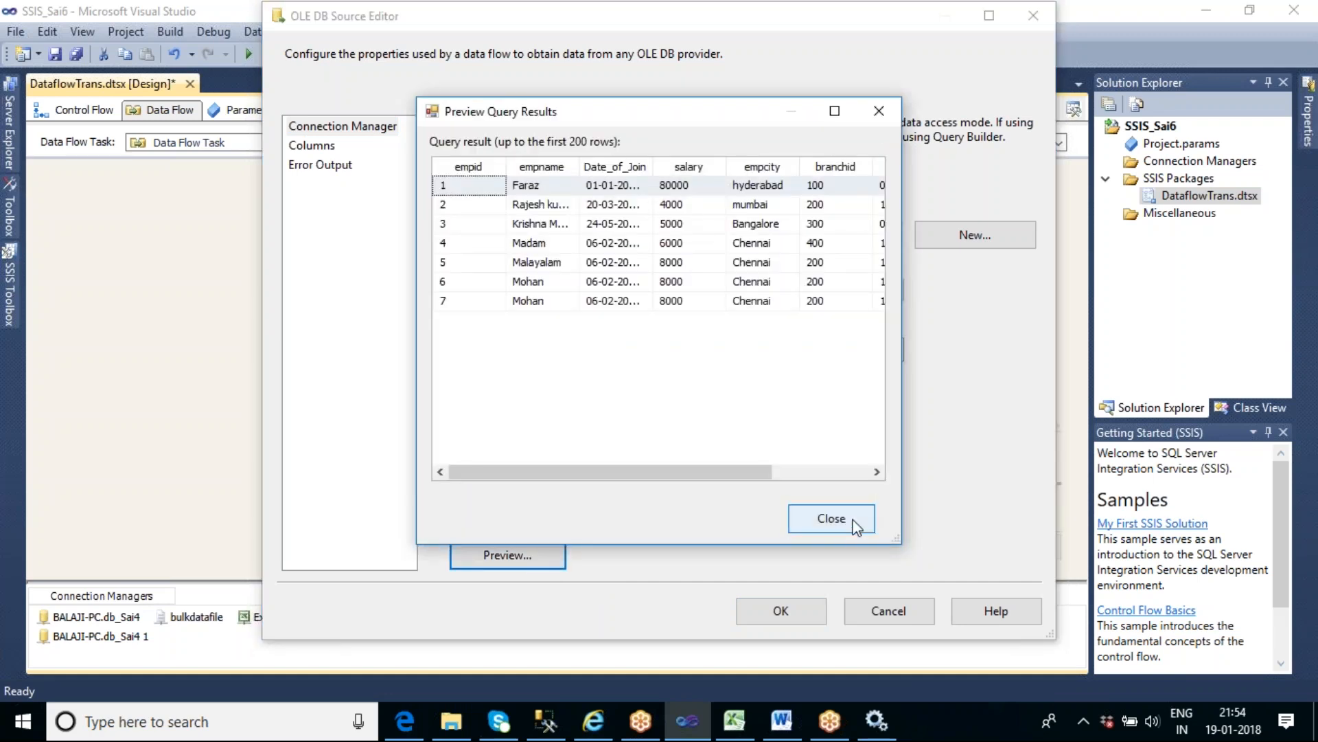
click(853, 523)
click(794, 603)
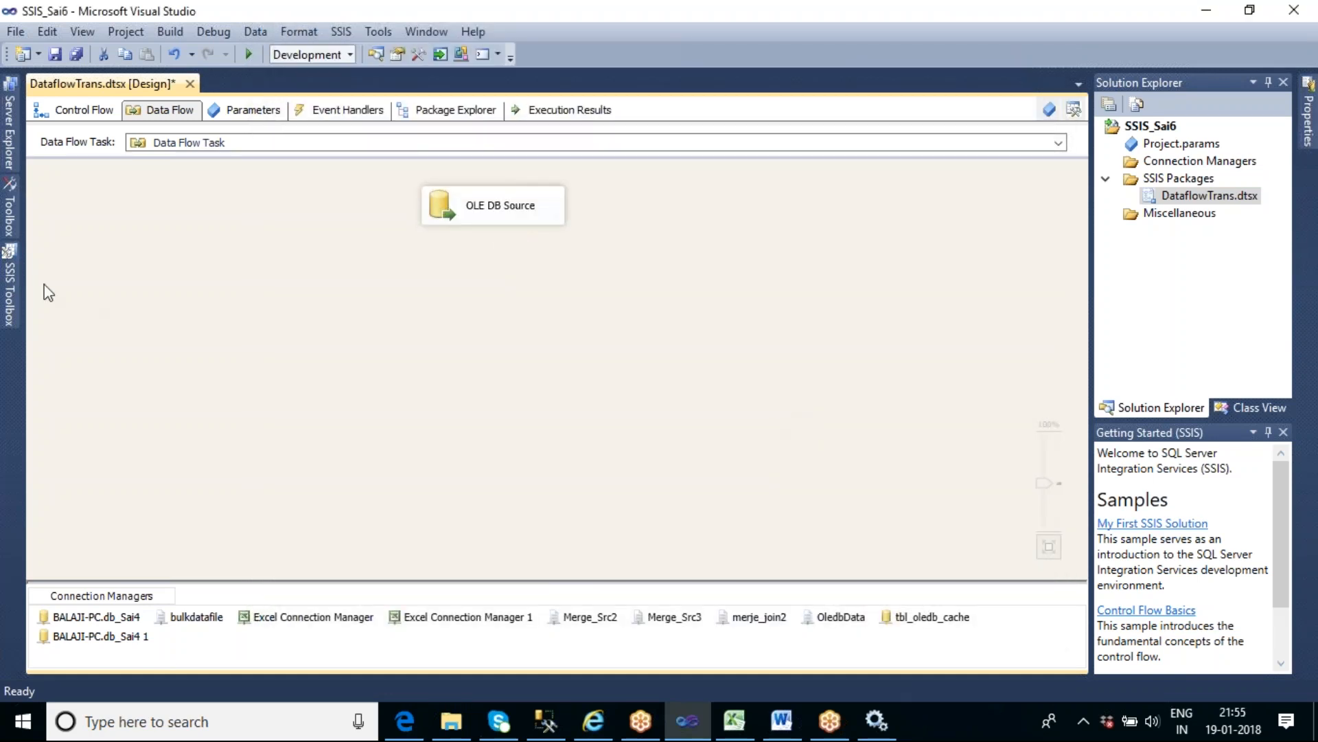
- Add a Slowly Changing Dimension transformation below the OLE DB Source, connect the source to it, and open its wizard
click(19, 290)
drag(116, 230, 426, 272)
click(505, 217)
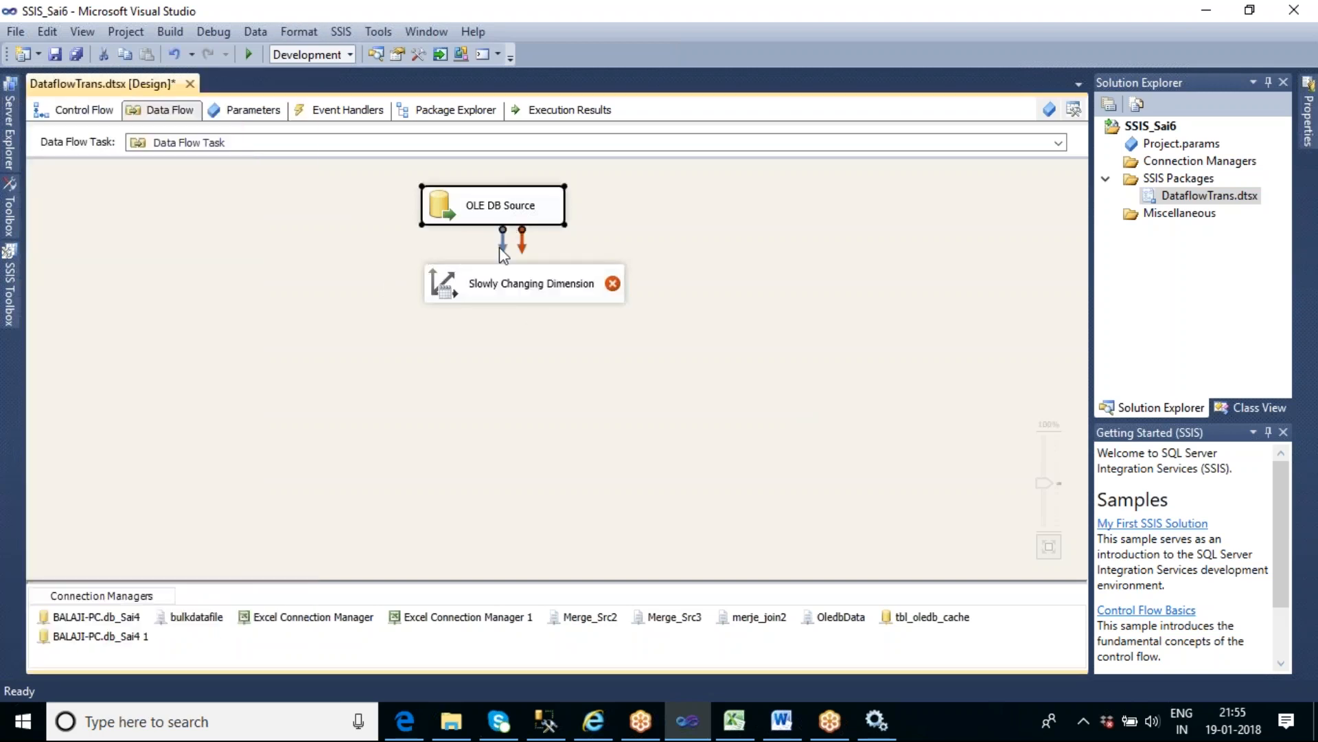
drag(505, 285, 506, 289)
double_click(485, 294)
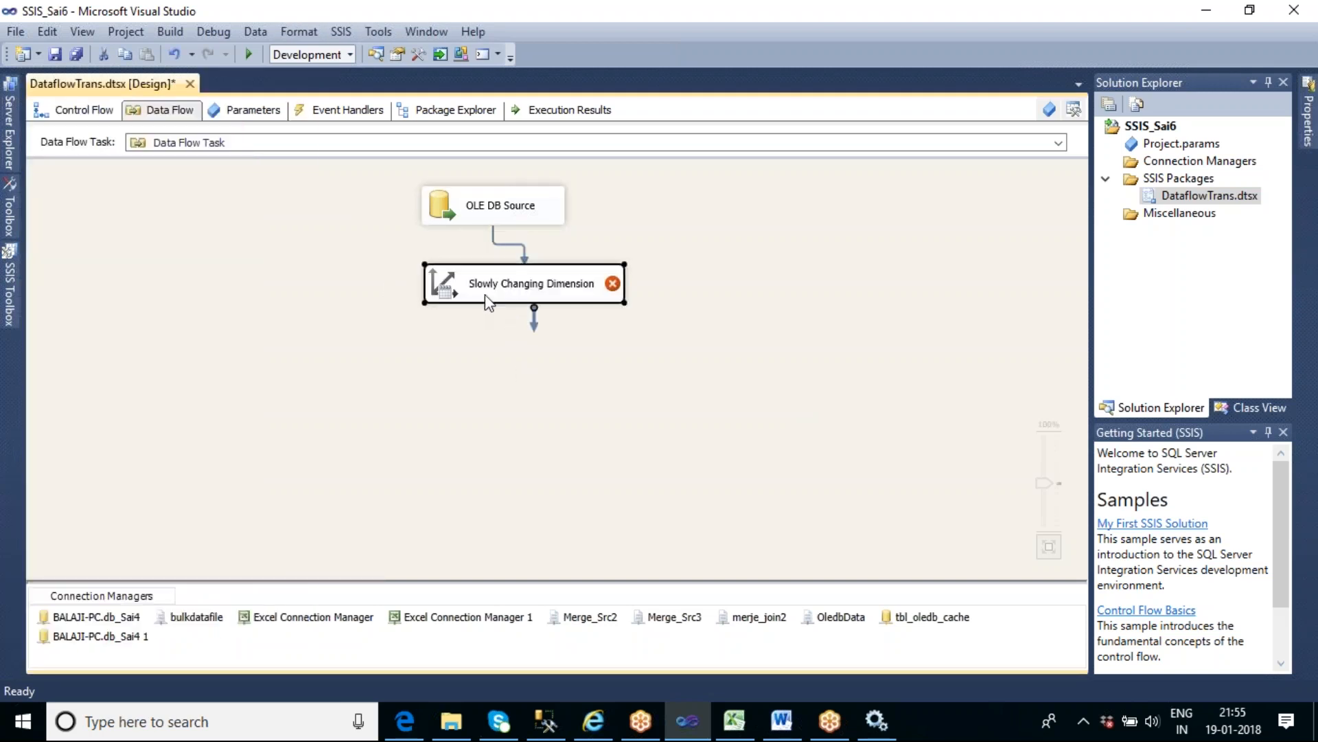
- Select [dbo].[tbl_scd2_dates] as the dimension table and enlarge the wizard to check the End_Date and Start_Date columns
click(420, 533)
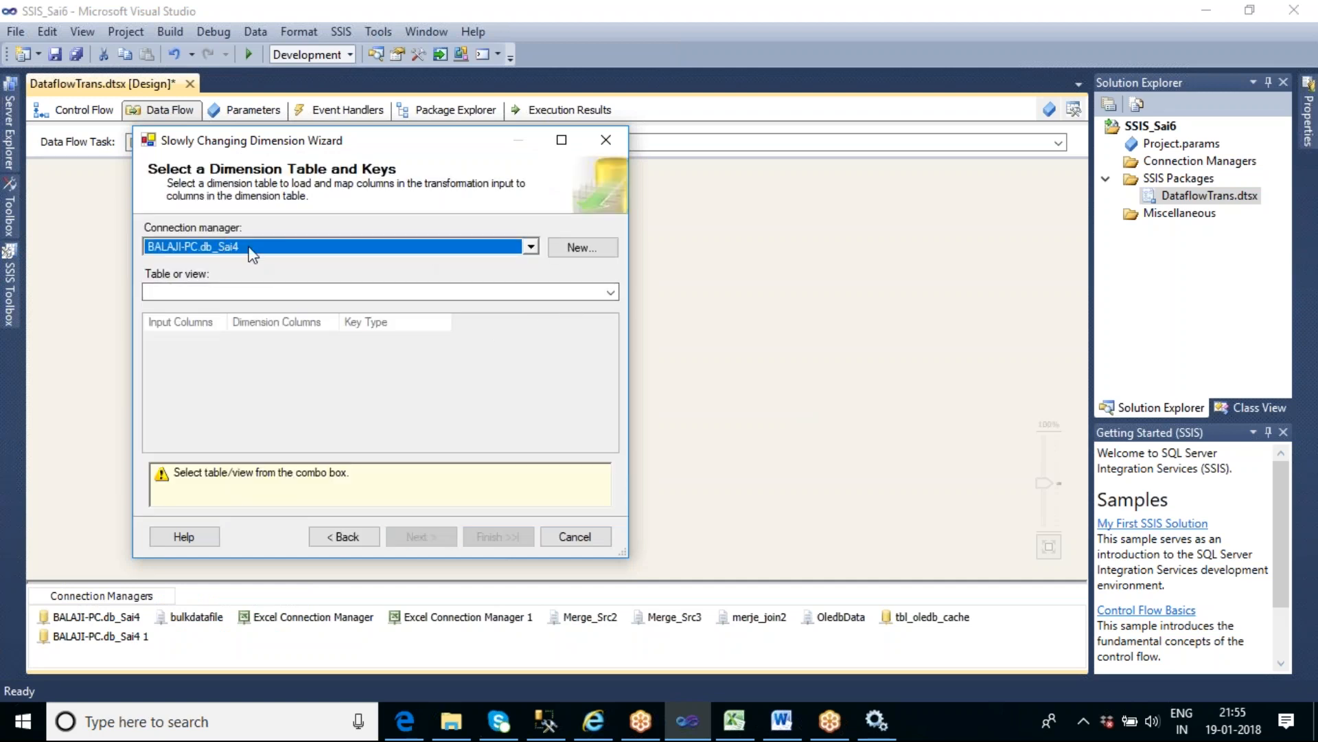
click(611, 293)
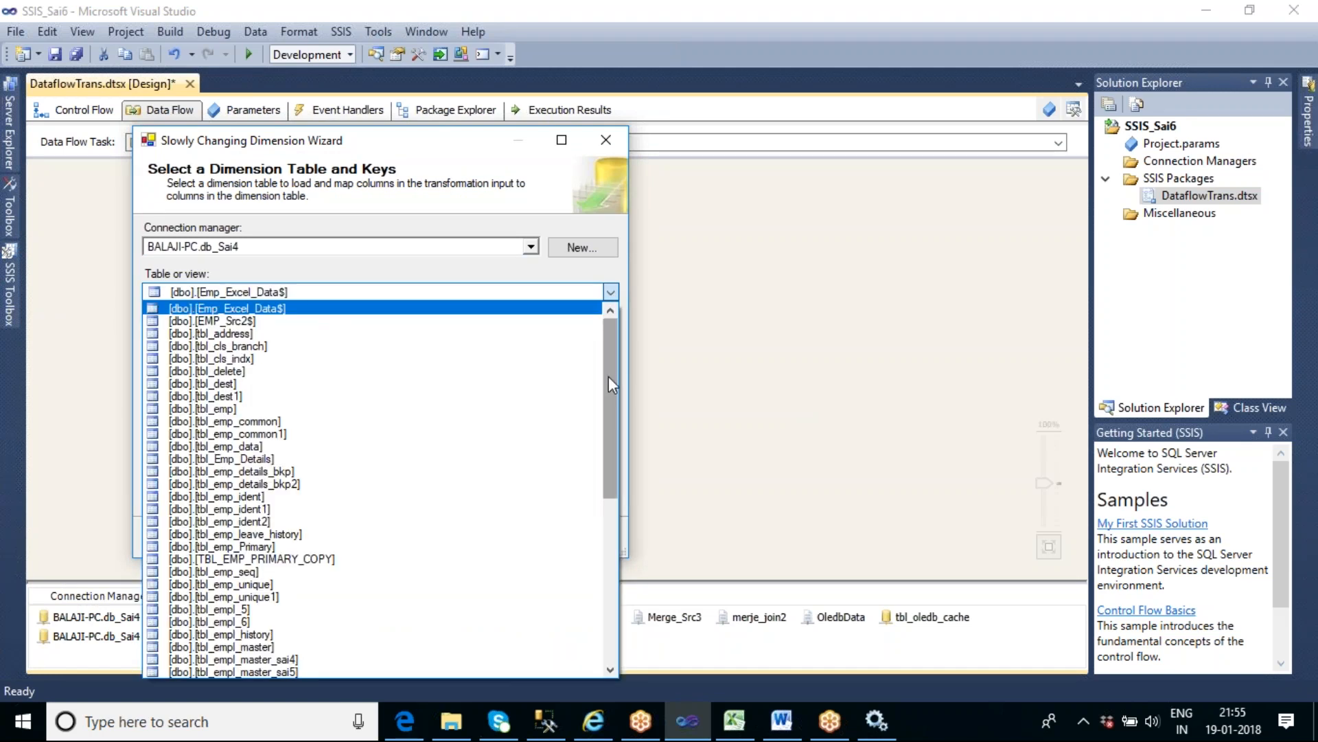
drag(612, 390, 601, 529)
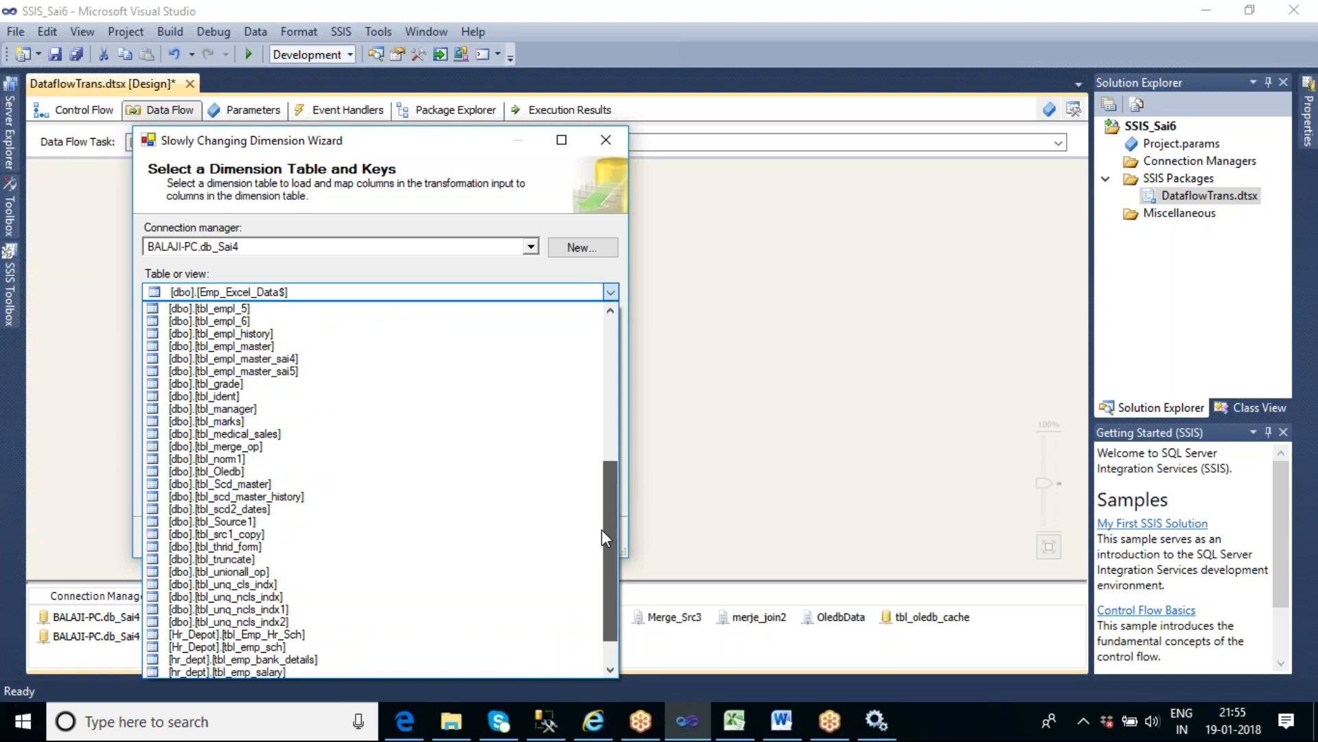
click(323, 511)
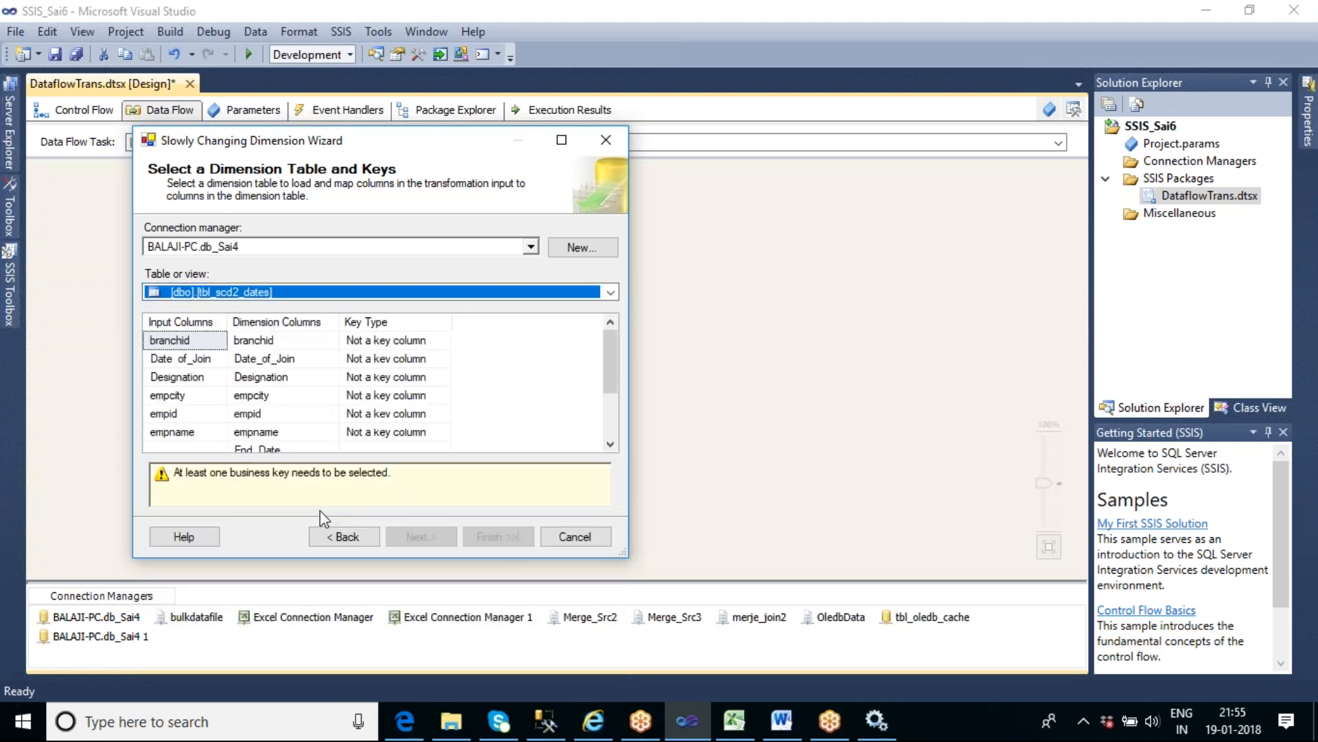
drag(625, 554, 823, 660)
click(273, 455)
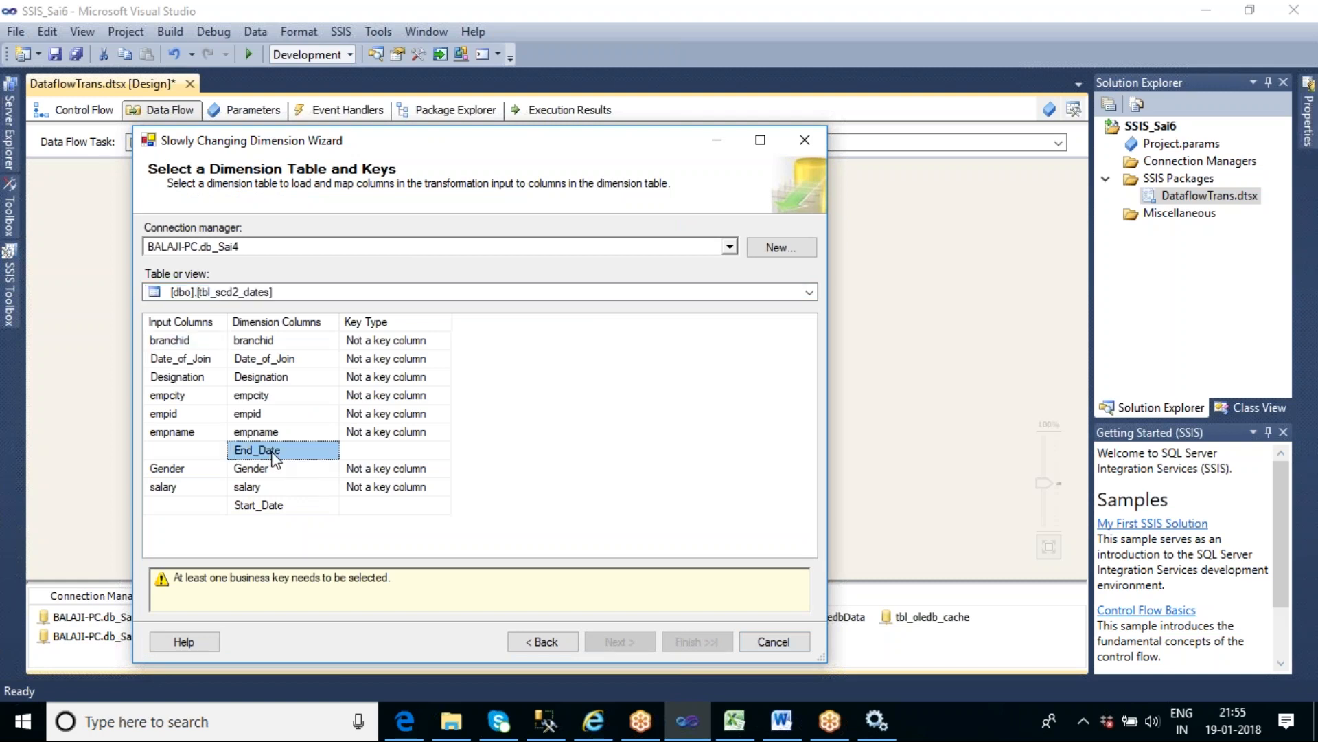
click(297, 508)
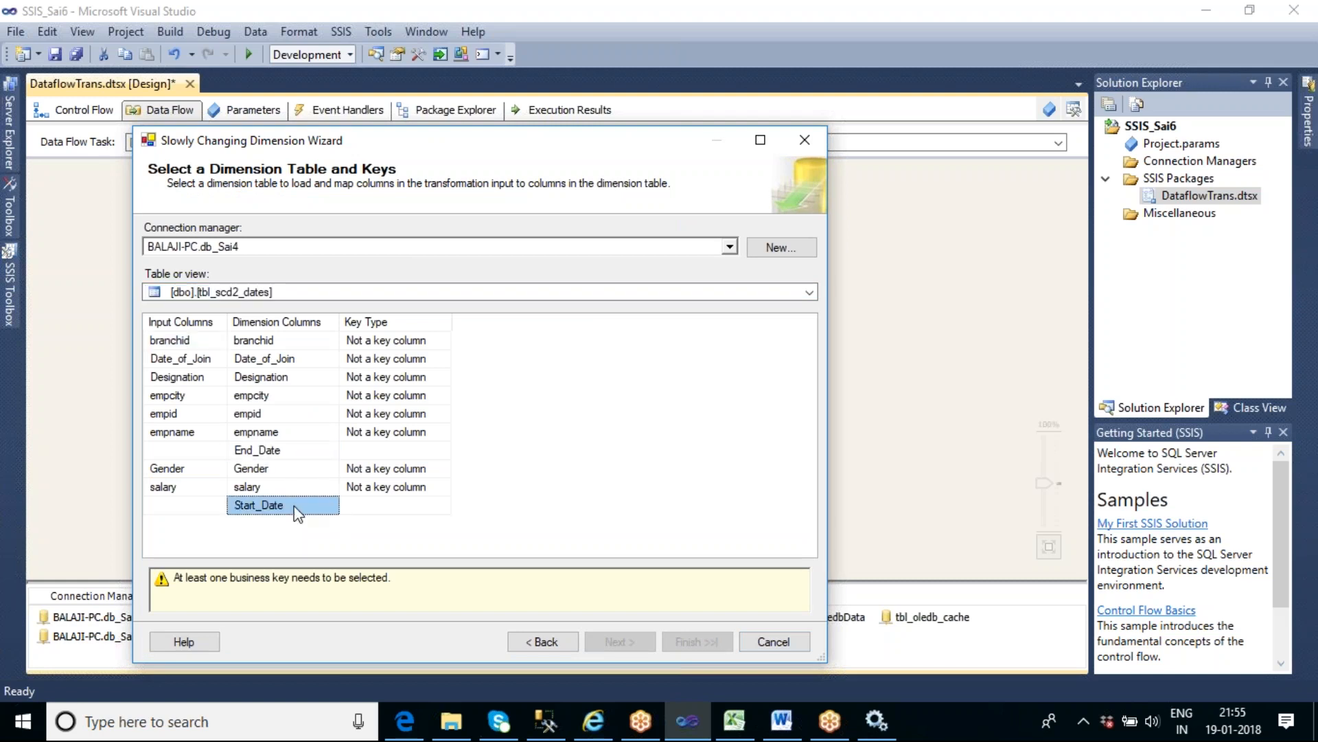
- Set the key type of empid to Business key and continue to the dimension columns page
click(393, 416)
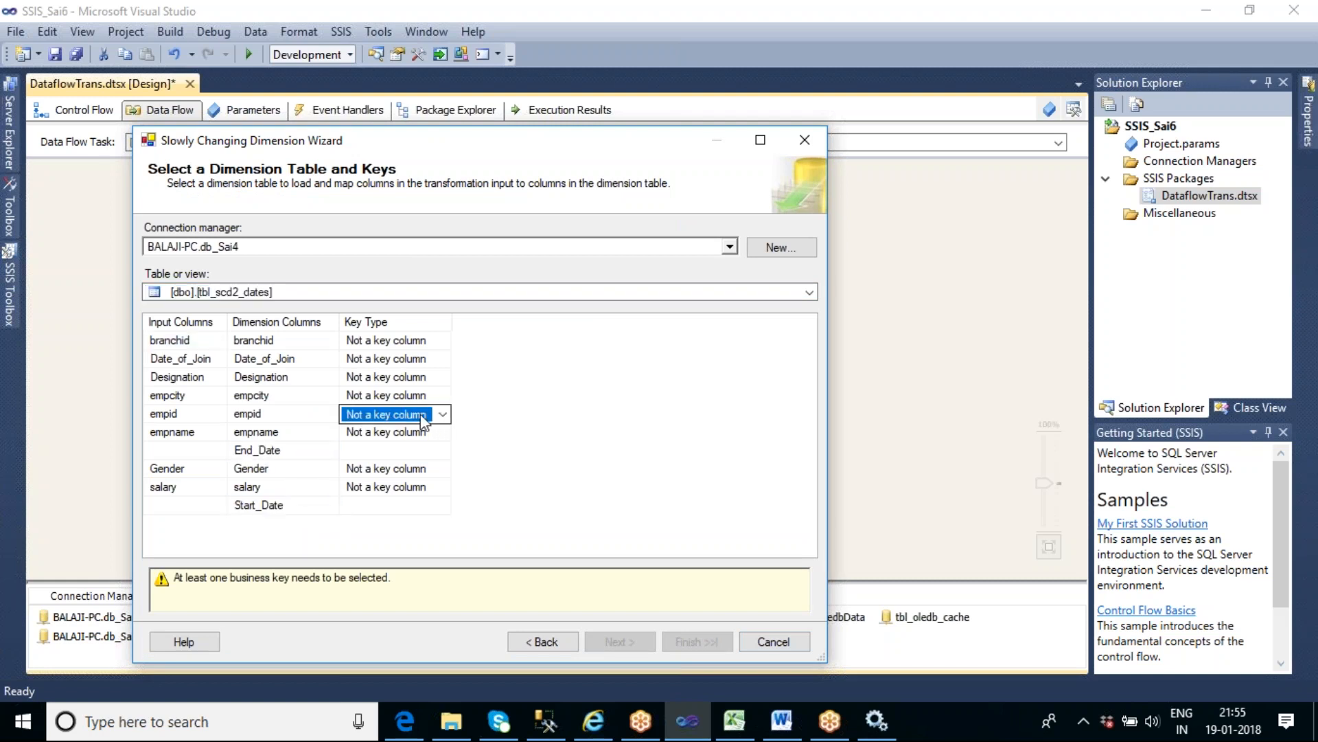
click(443, 414)
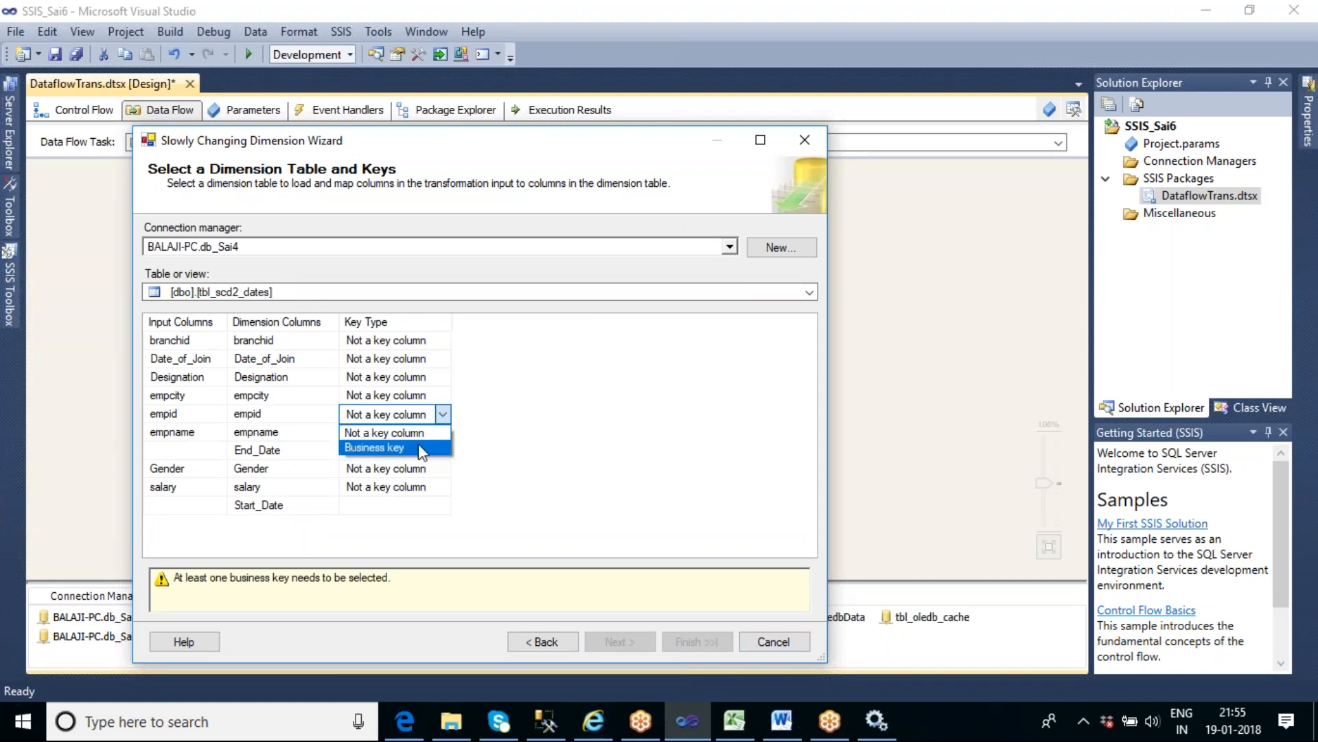
click(422, 450)
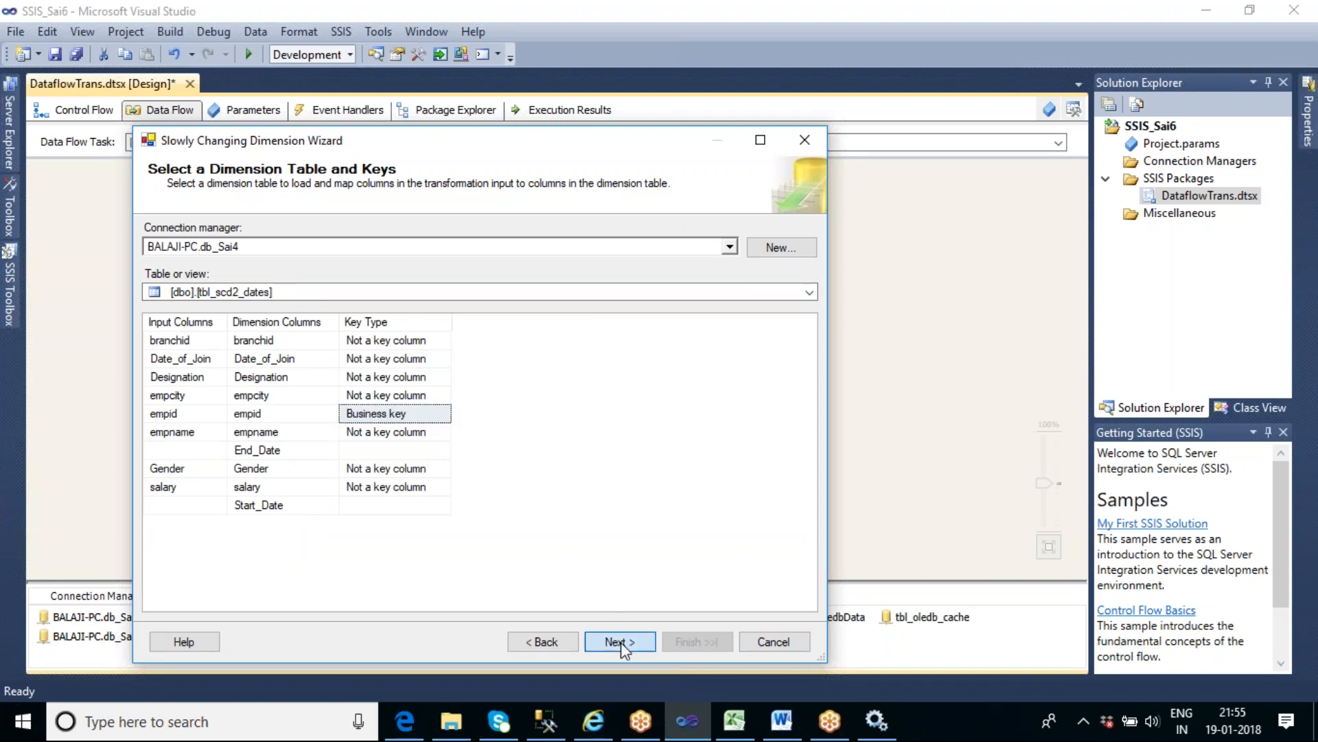
click(621, 642)
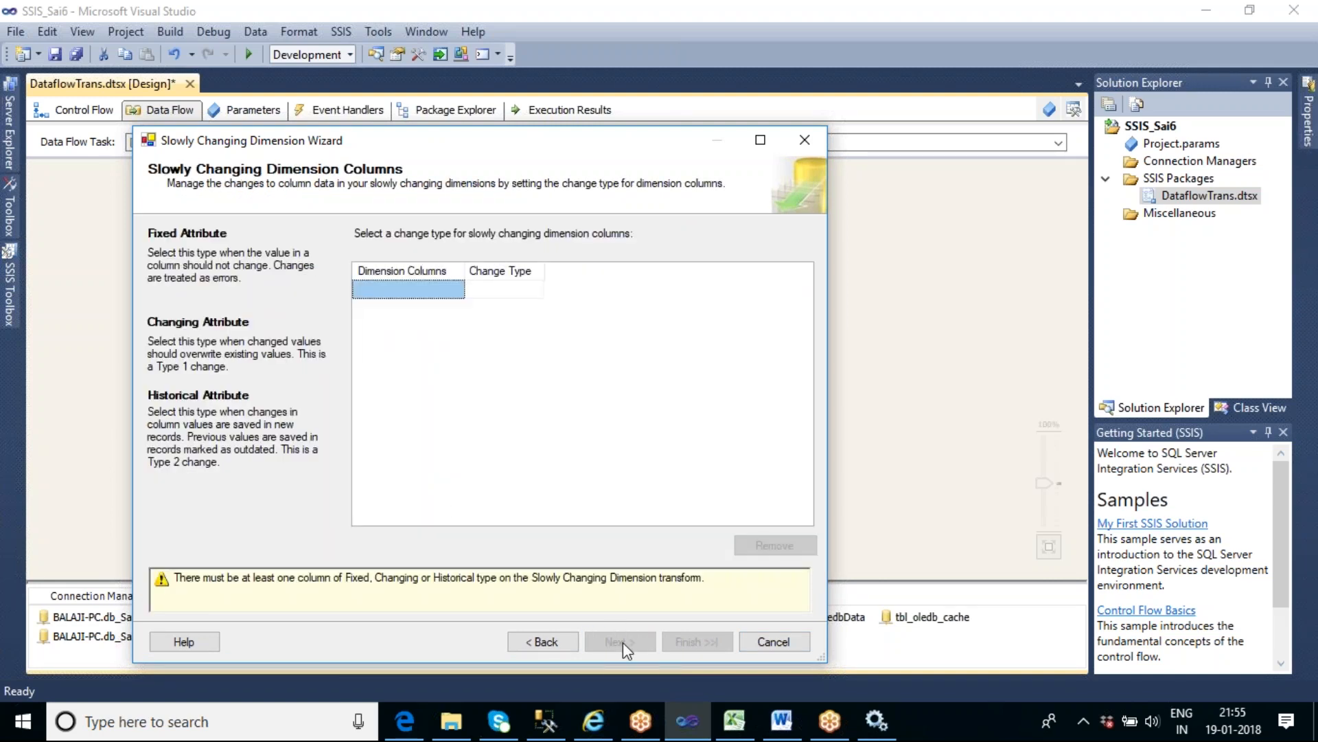
- Add branchid, Date_of_Join, Designation, empcity, empname, Gender and salary as slowly changing dimension columns with the Fixed attribute change type
click(447, 289)
click(448, 307)
click(447, 325)
click(448, 344)
click(447, 363)
click(448, 381)
click(447, 400)
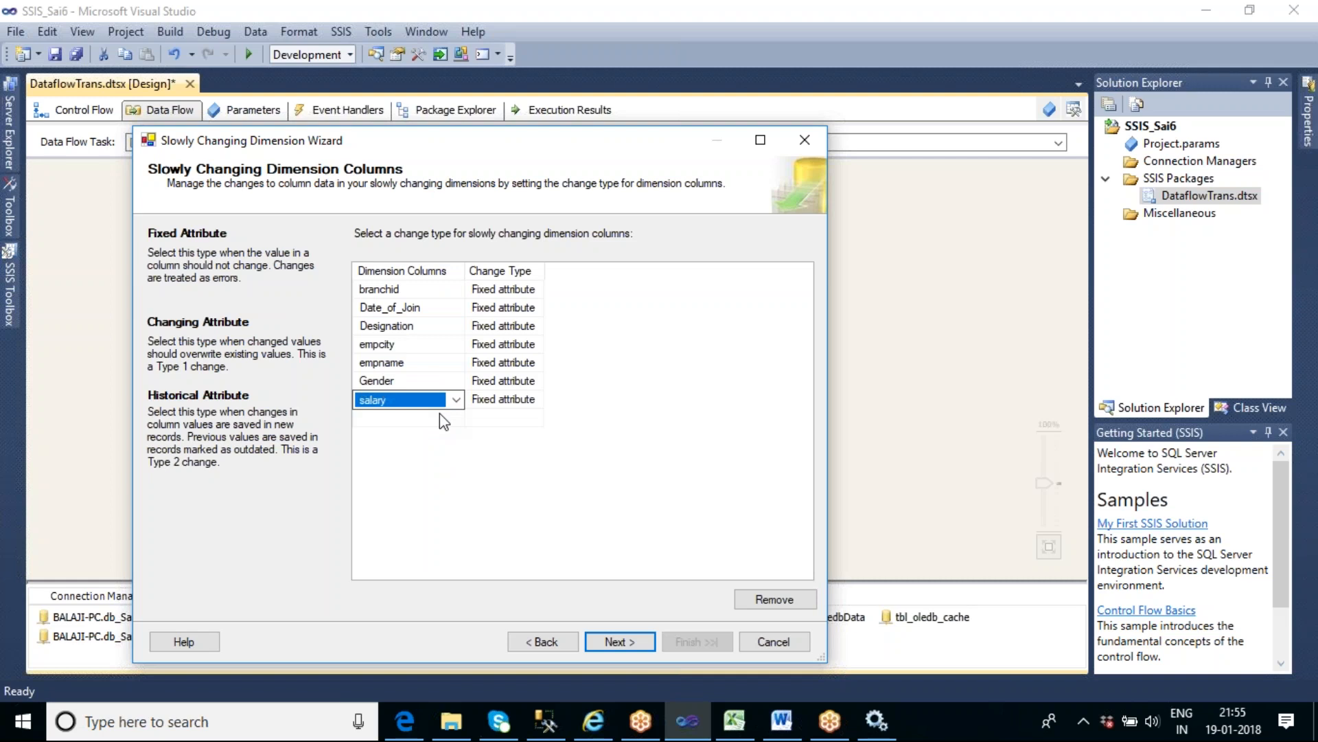
click(440, 417)
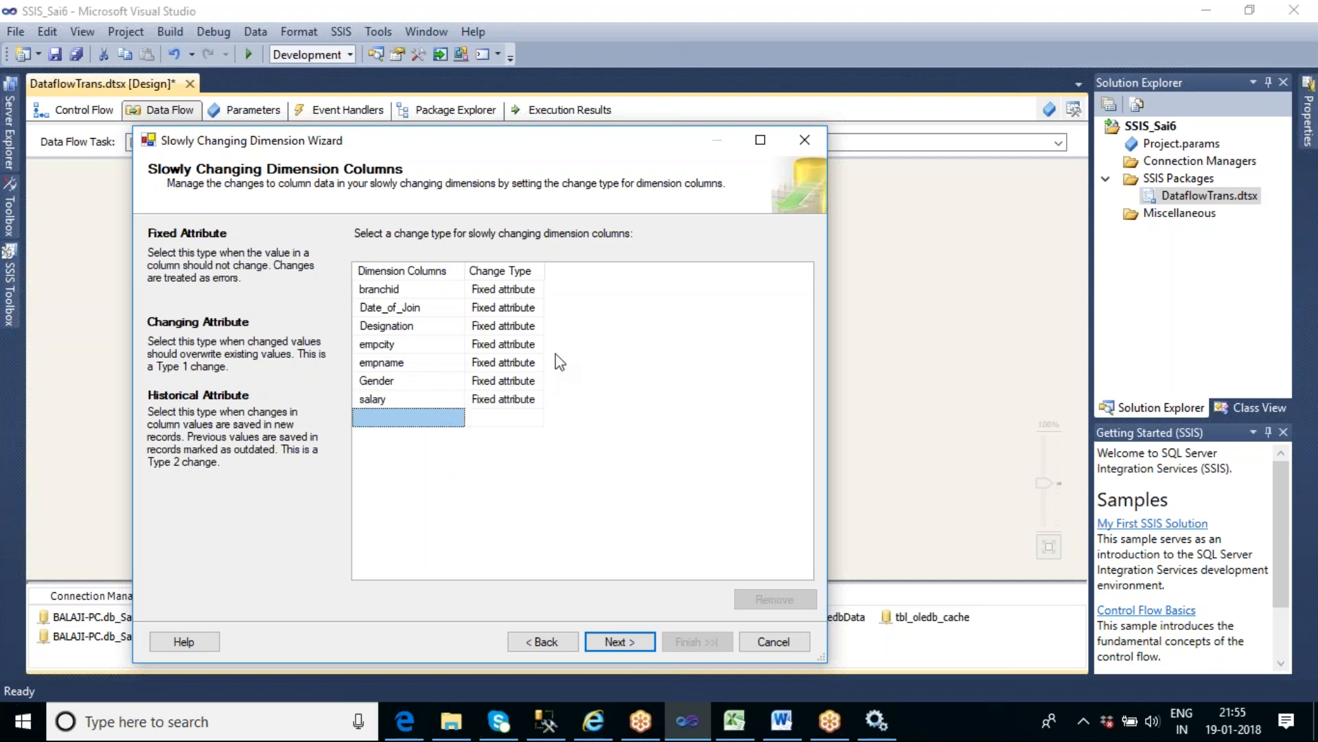
- Set Designation's change type to Historical attribute and turn off failing the transformation when fixed attributes change
click(534, 328)
click(535, 328)
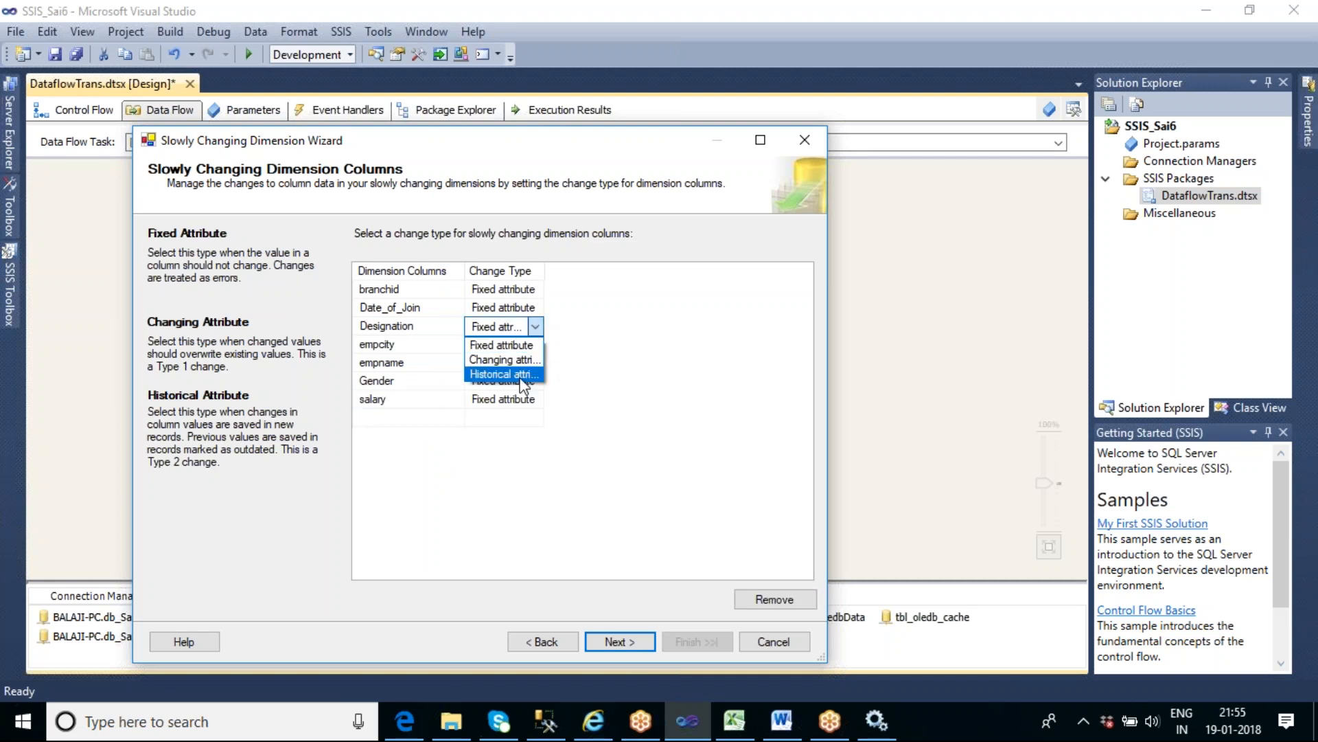
click(498, 374)
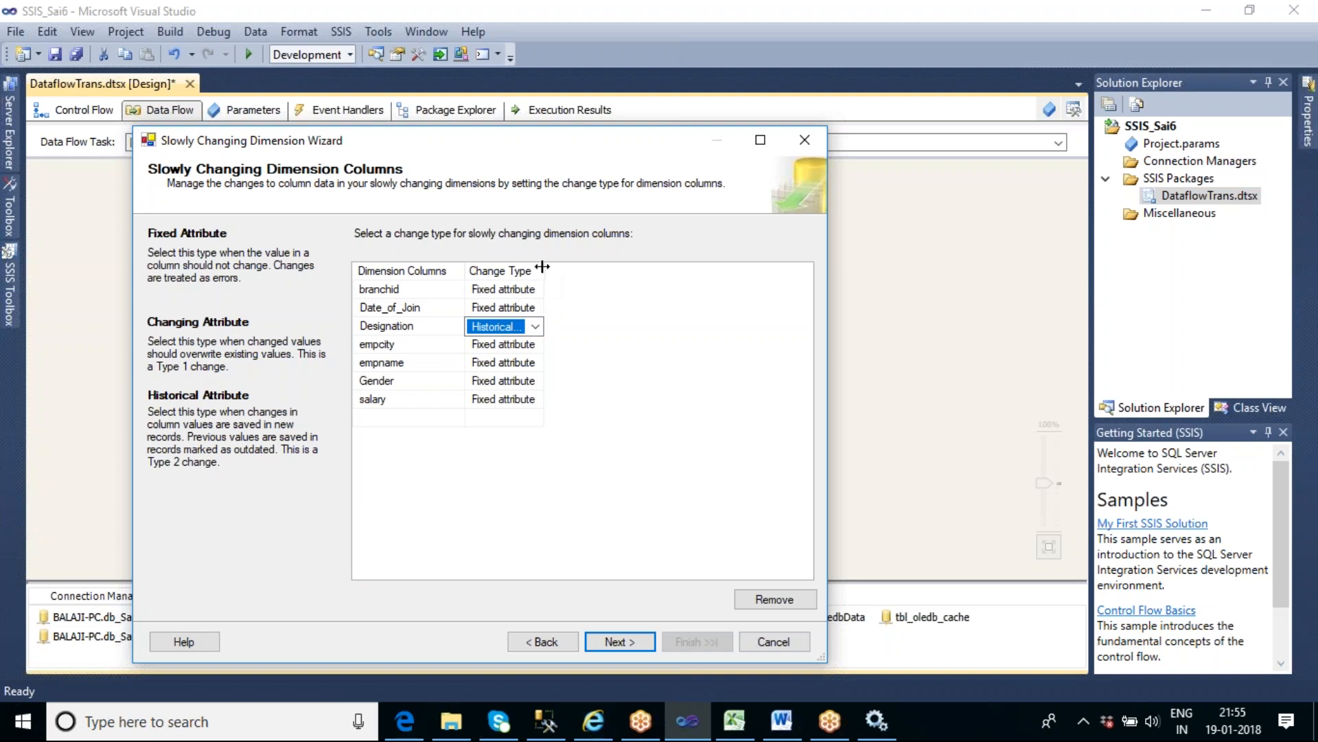
drag(542, 270, 636, 275)
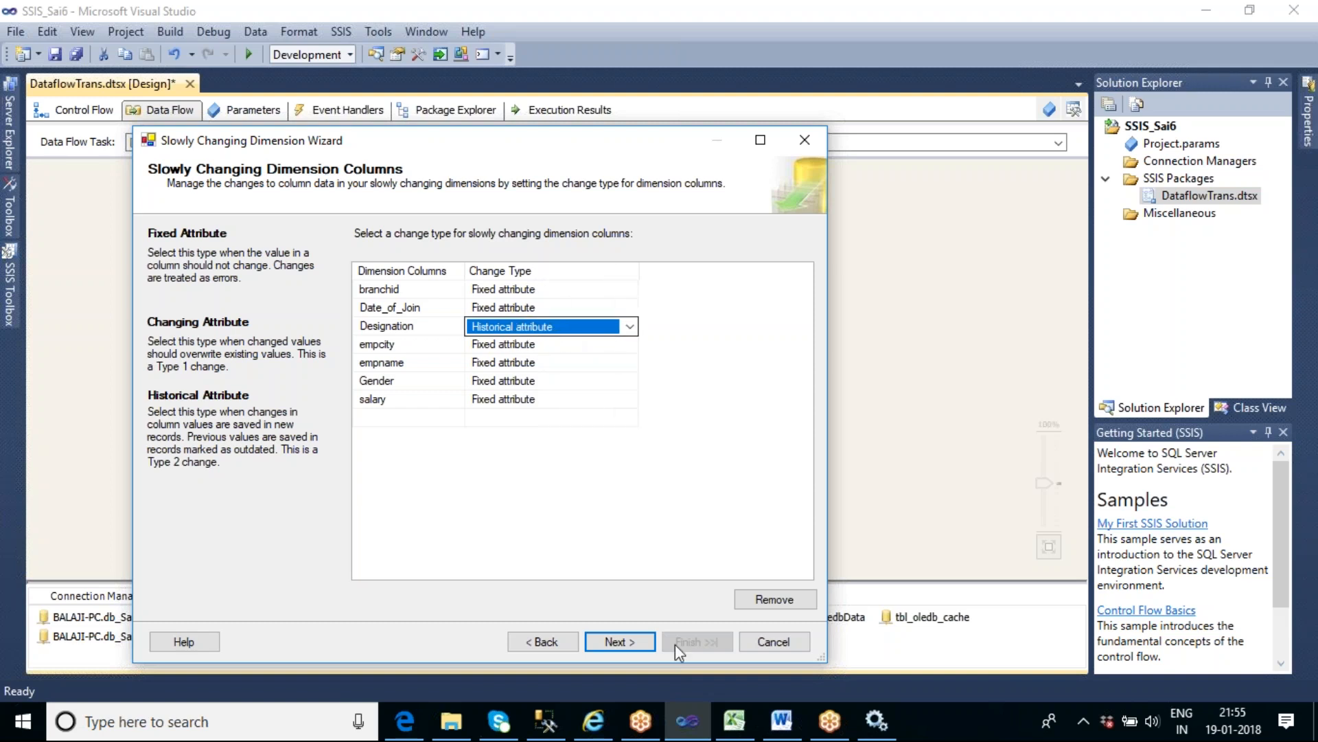
click(620, 641)
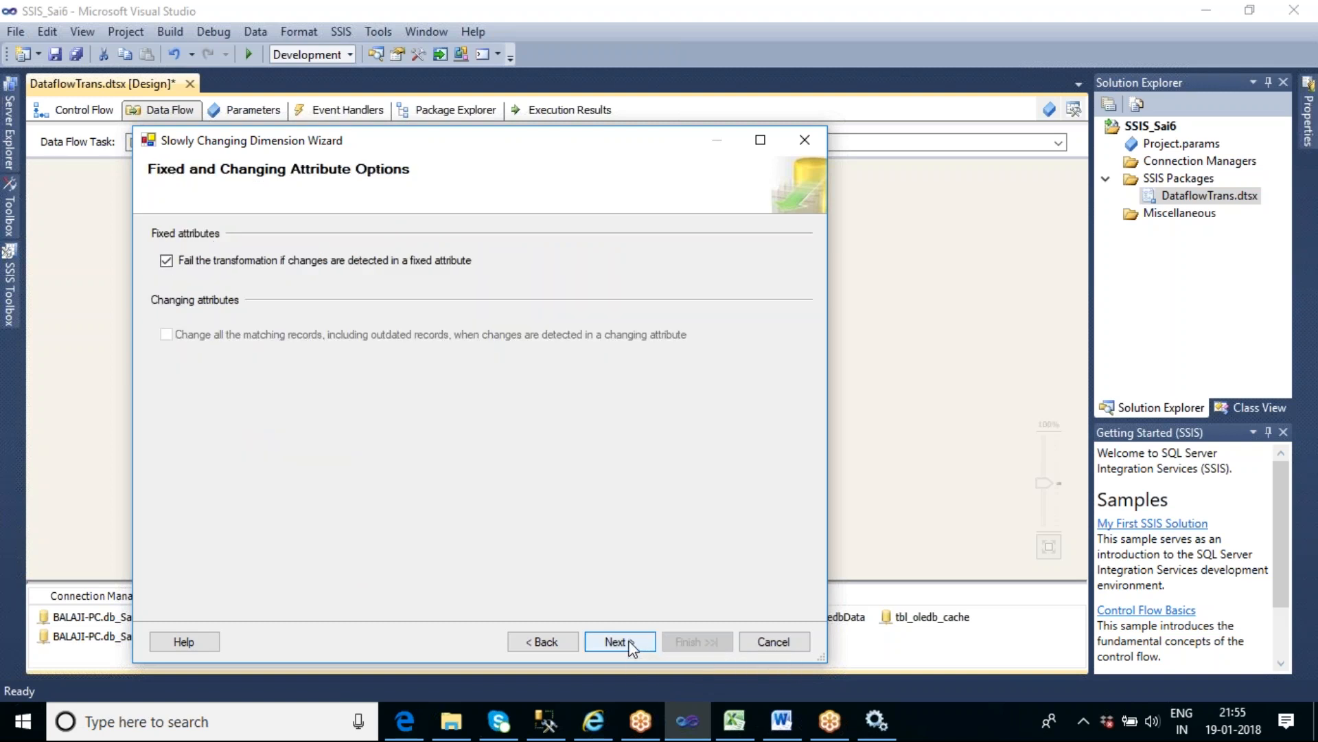
click(193, 264)
click(615, 643)
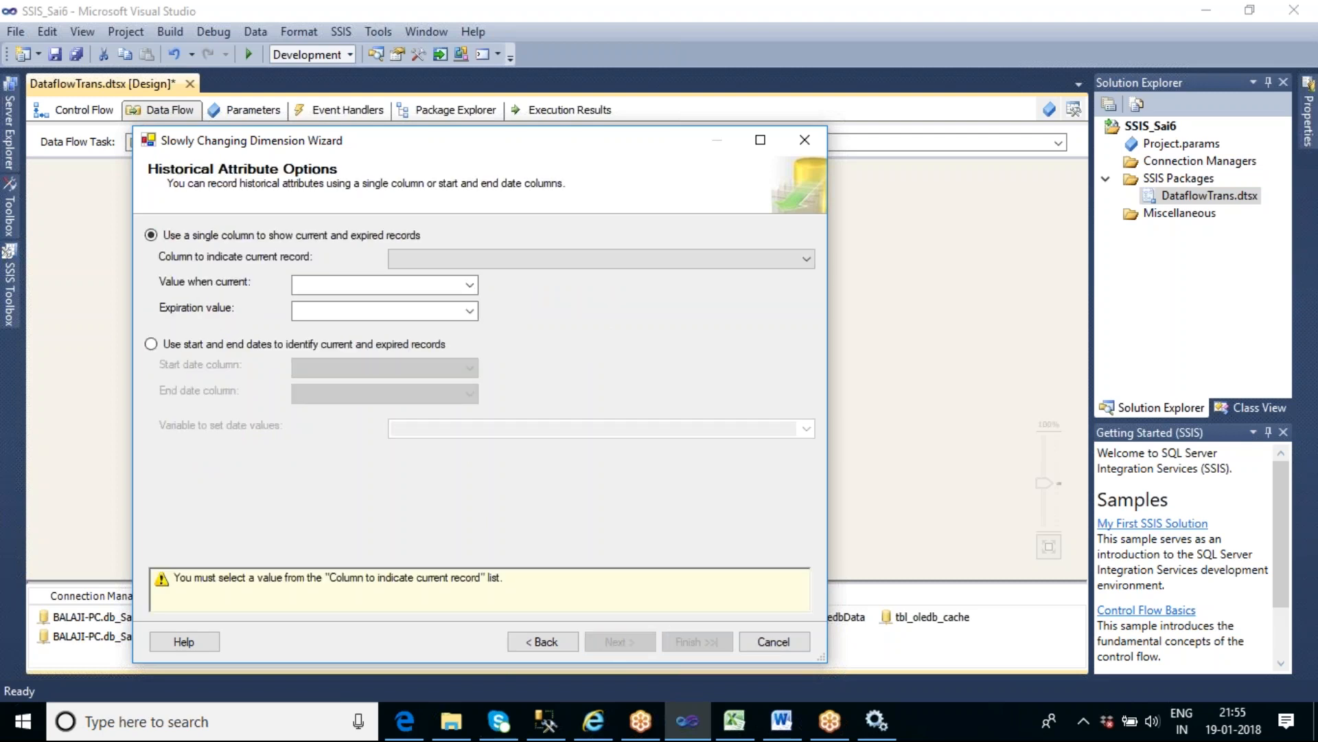
- Identify current and expired records by start and end dates, using Start_Date, End_Date and the variable System::StartTime, and continue
click(153, 344)
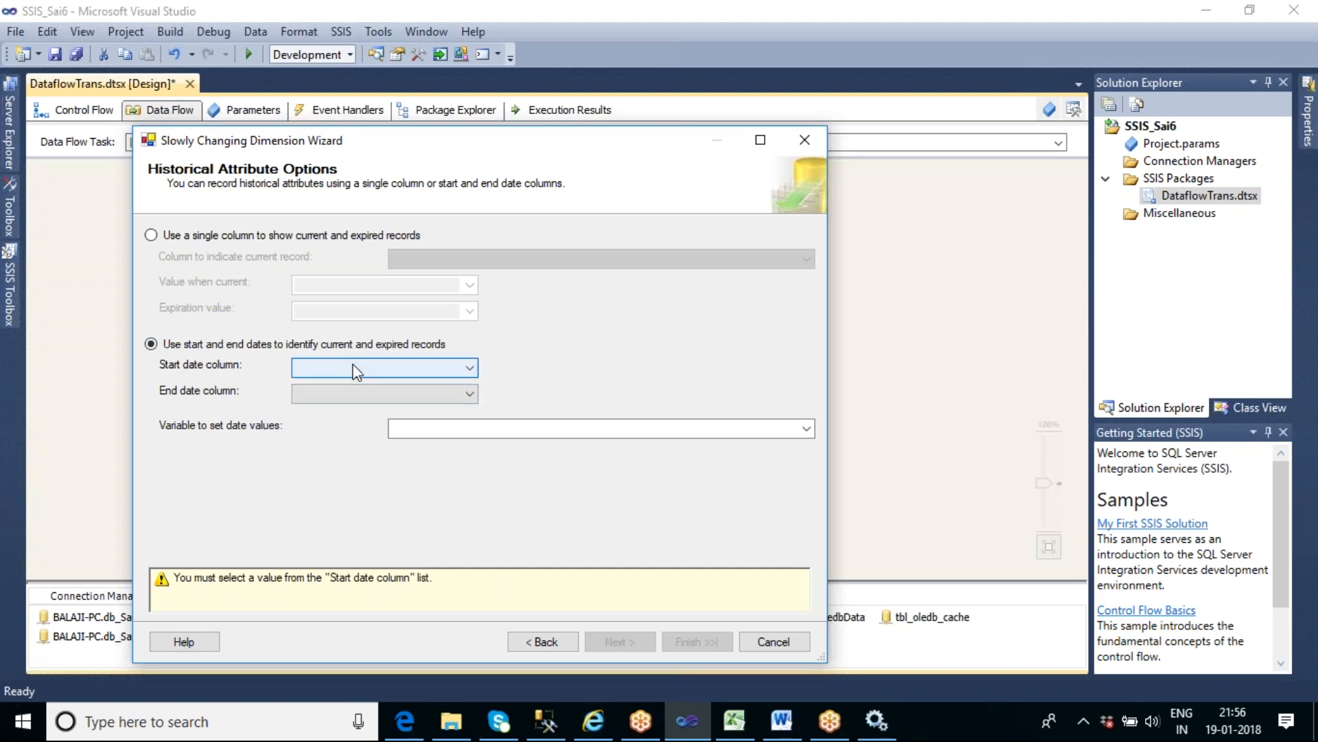
click(357, 369)
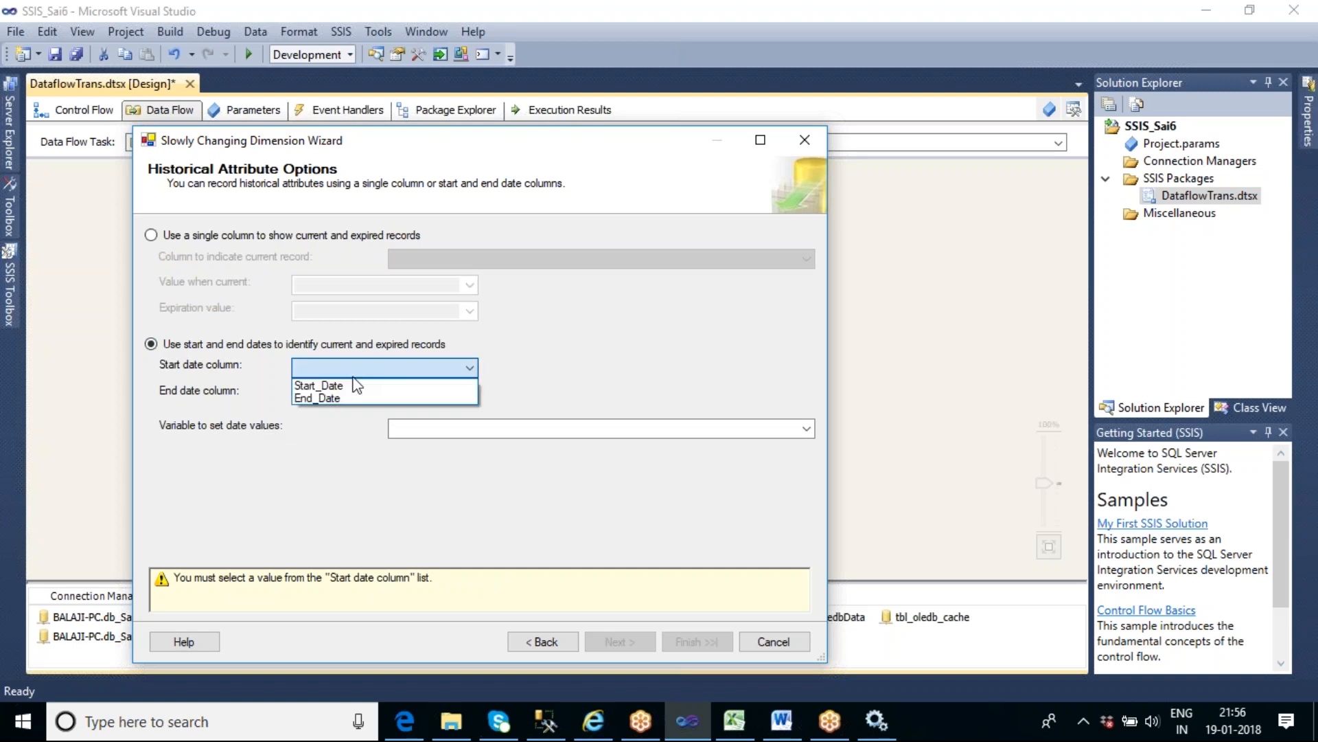
click(354, 389)
click(326, 397)
click(325, 412)
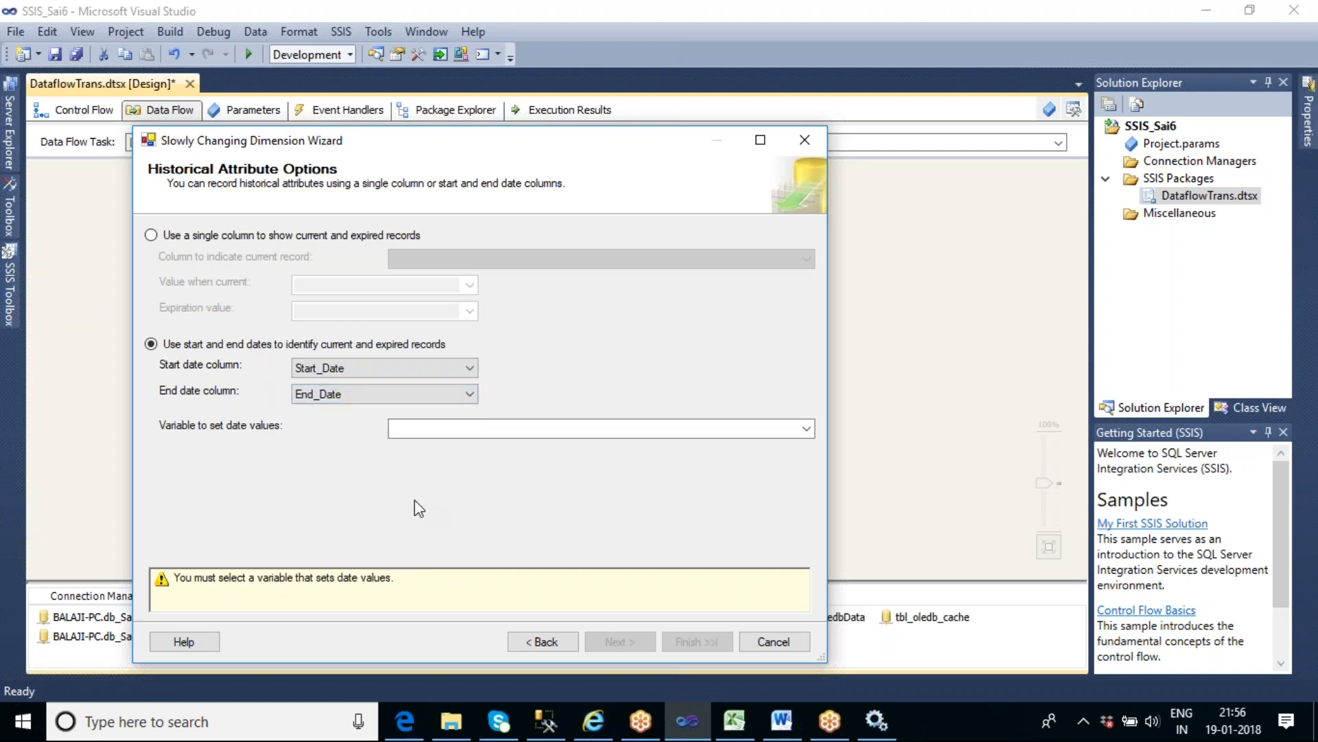
click(807, 428)
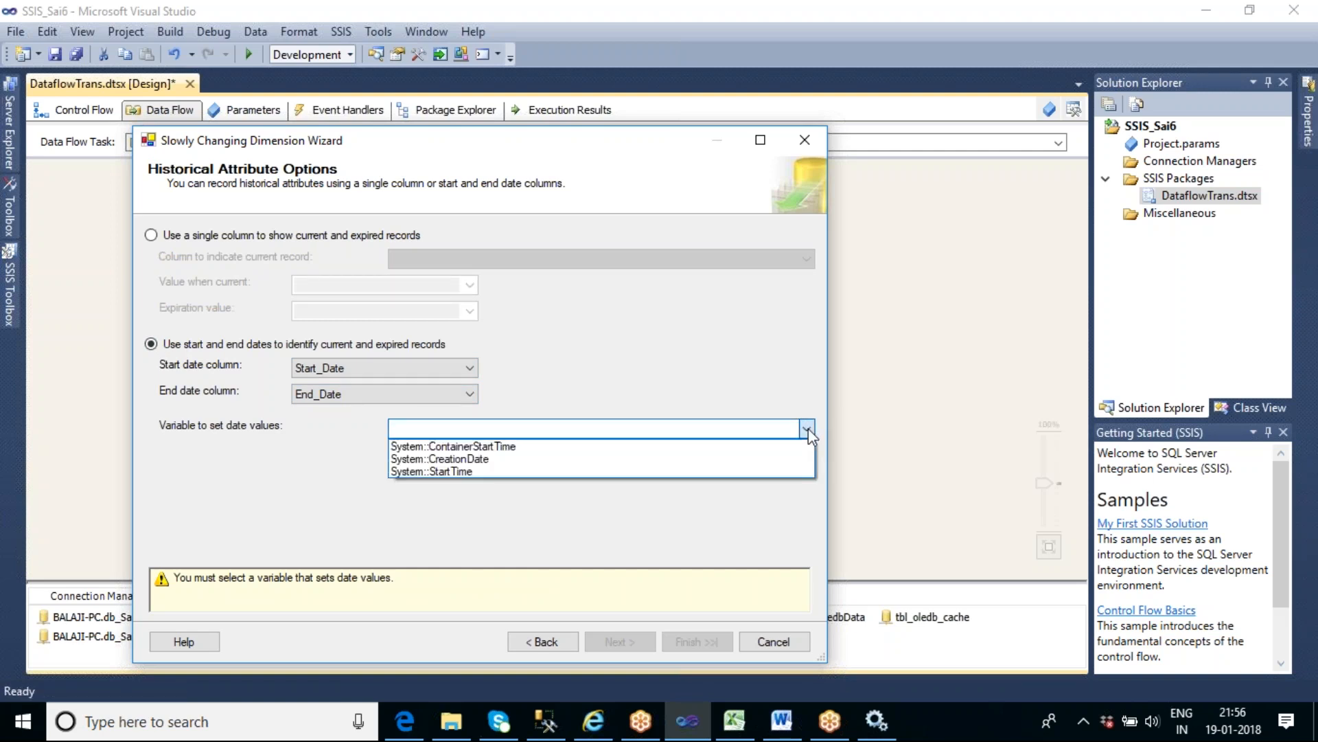
click(498, 473)
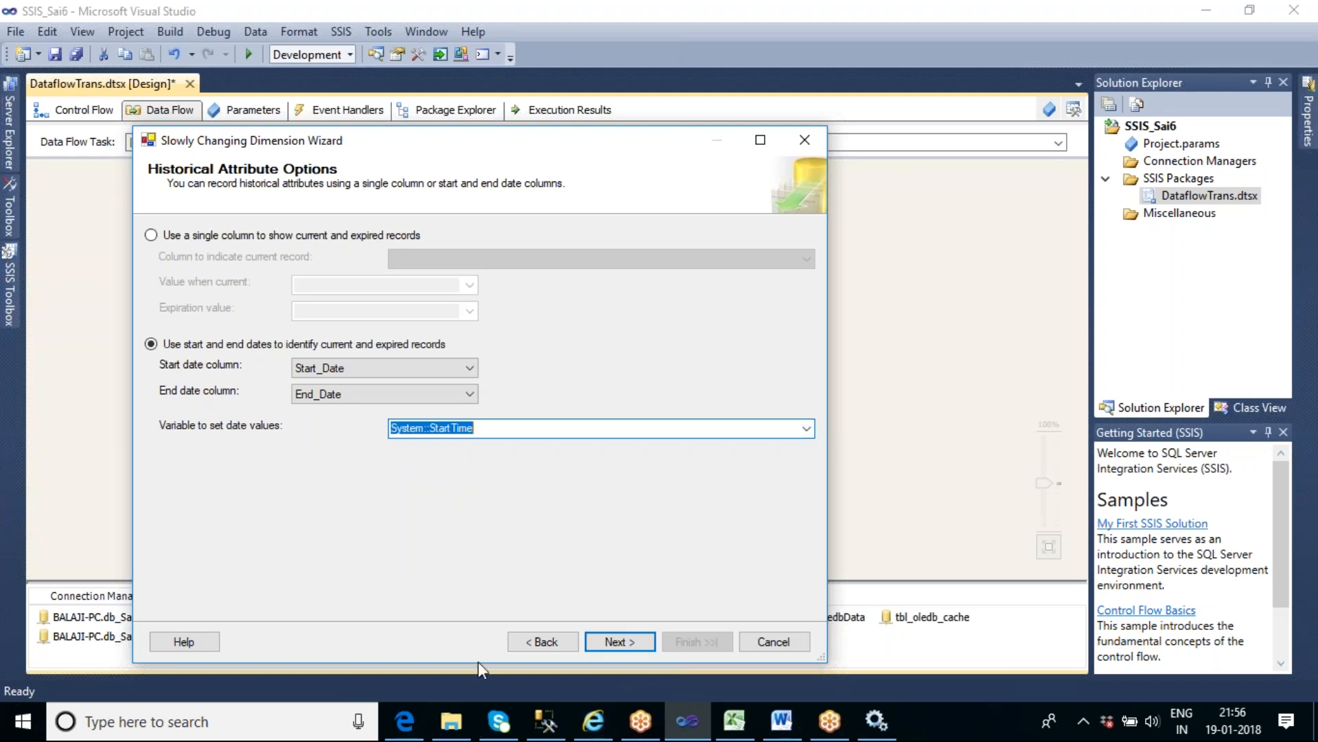
click(616, 641)
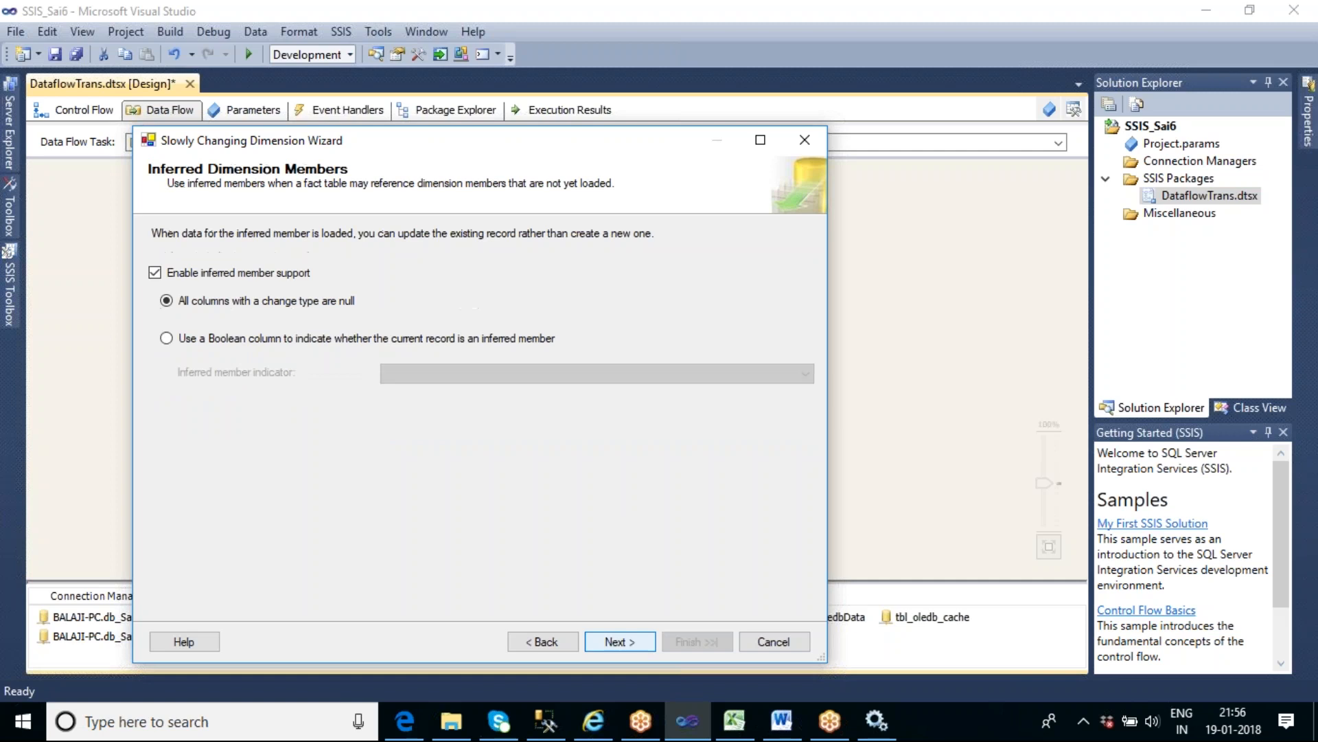
- Turn off inferred member support and finish the Slowly Changing Dimension wizard to generate its outputs
click(543, 641)
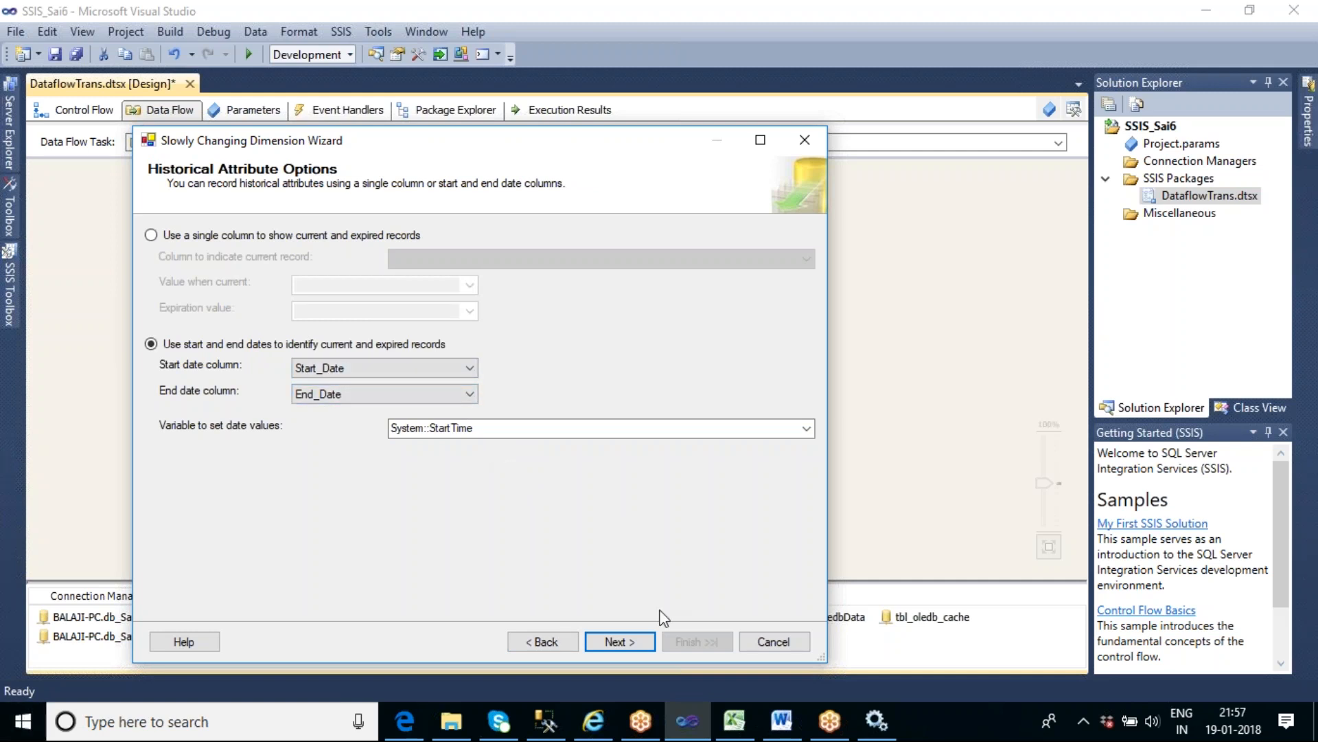
click(628, 642)
click(268, 277)
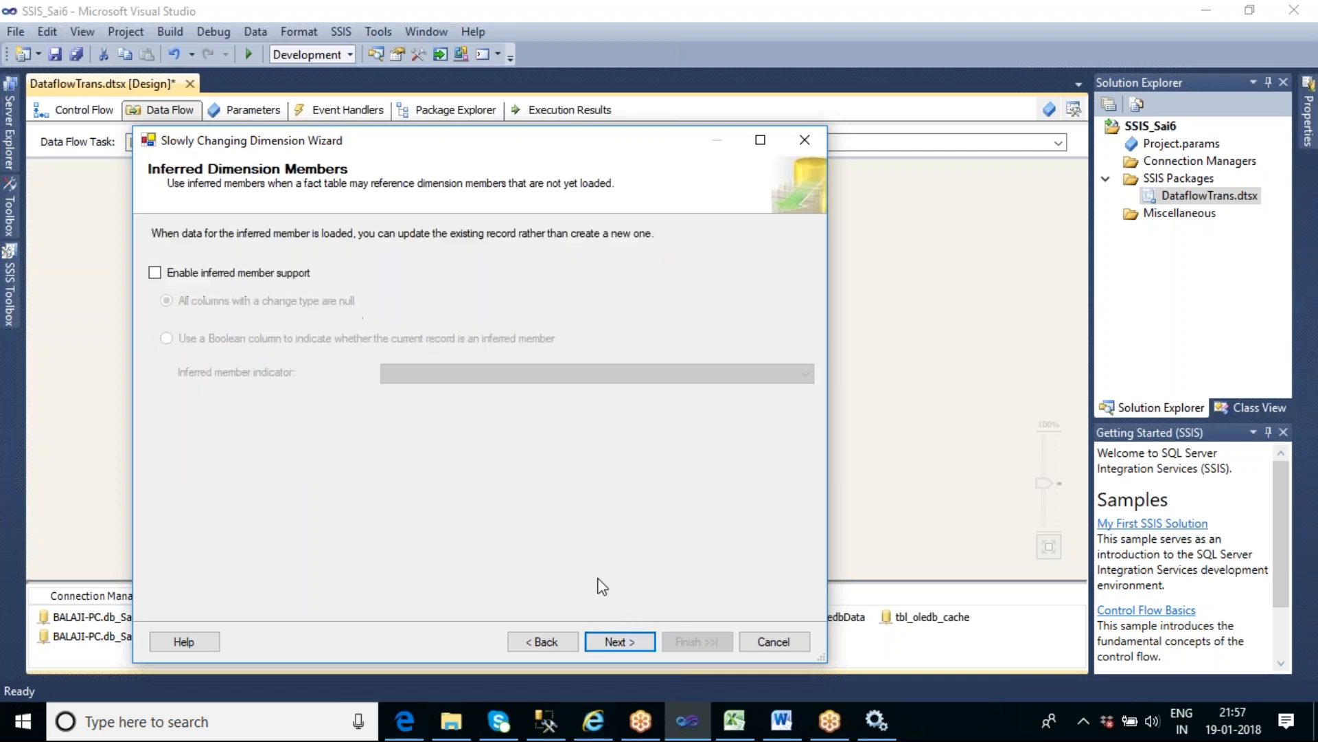
click(633, 641)
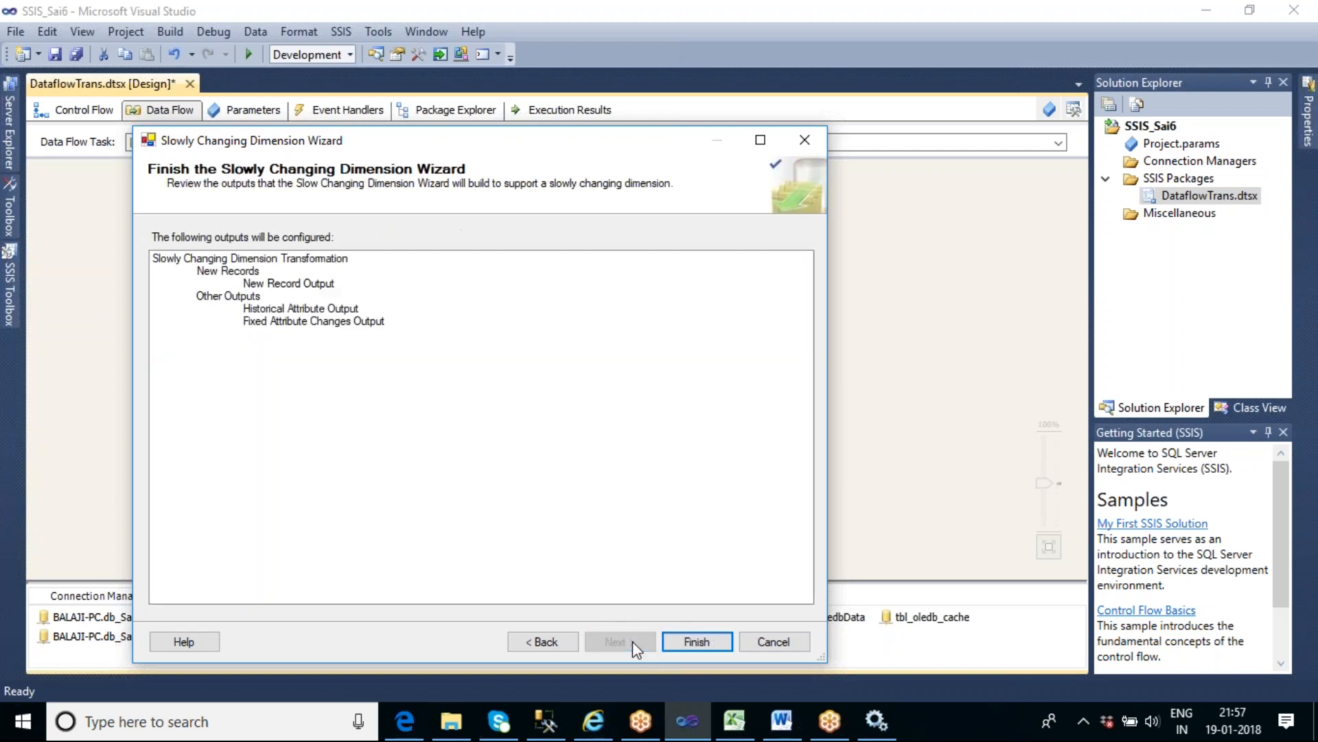
click(690, 641)
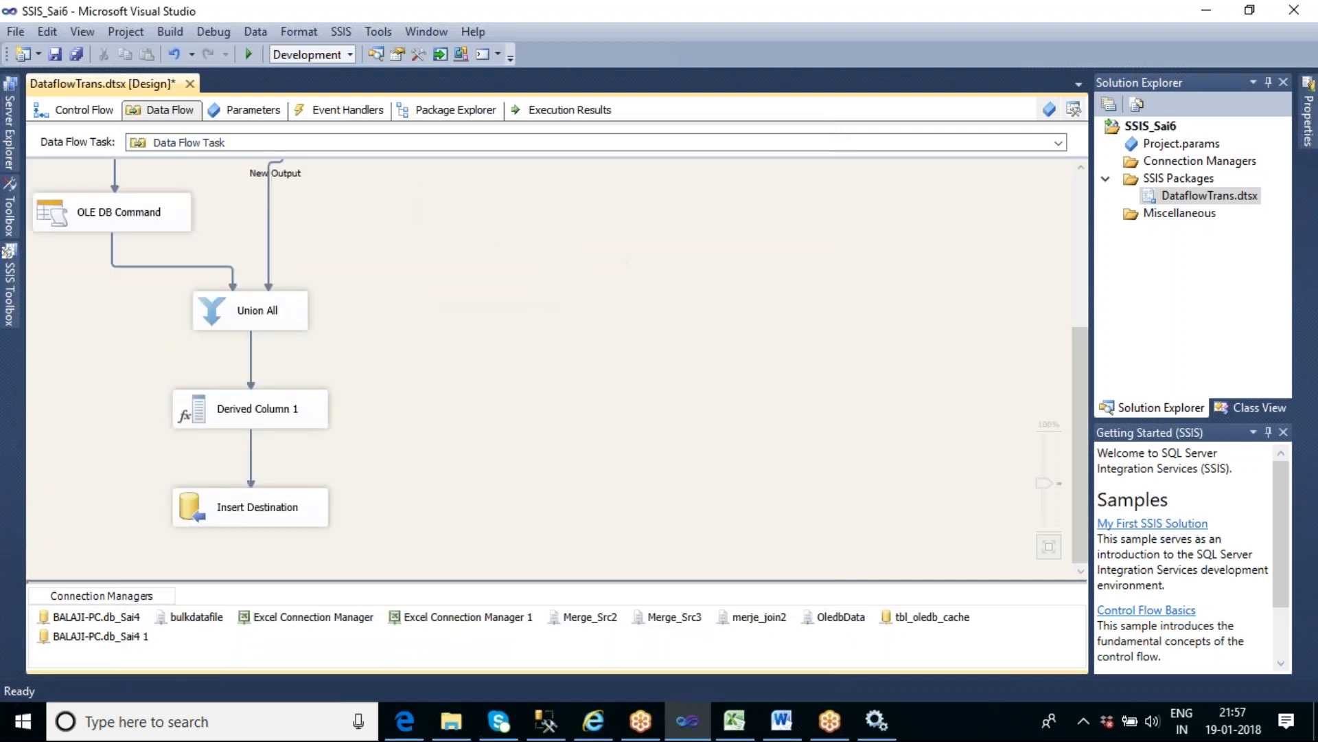
- Execute the data flow task to perform the initial load into tbl_scd2_dates
drag(1082, 366, 1123, 185)
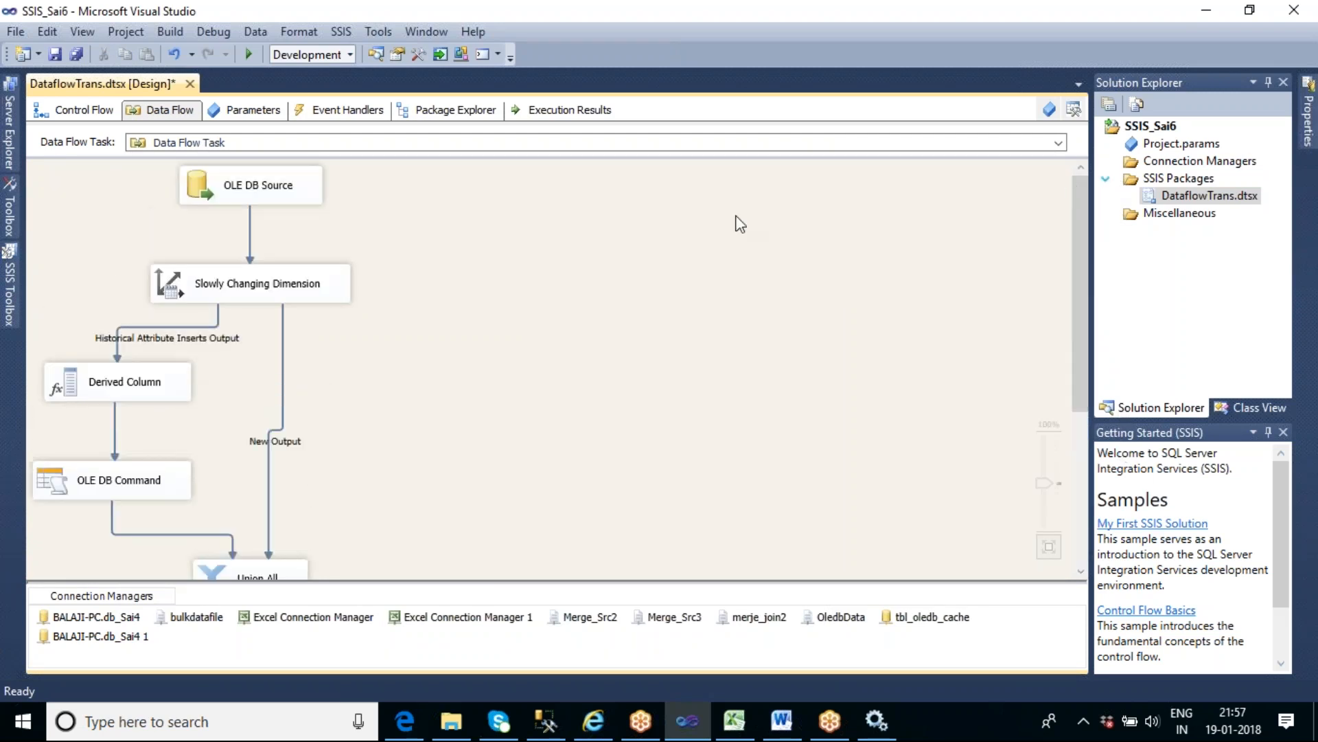
right_click(544, 209)
click(653, 305)
key(F5)
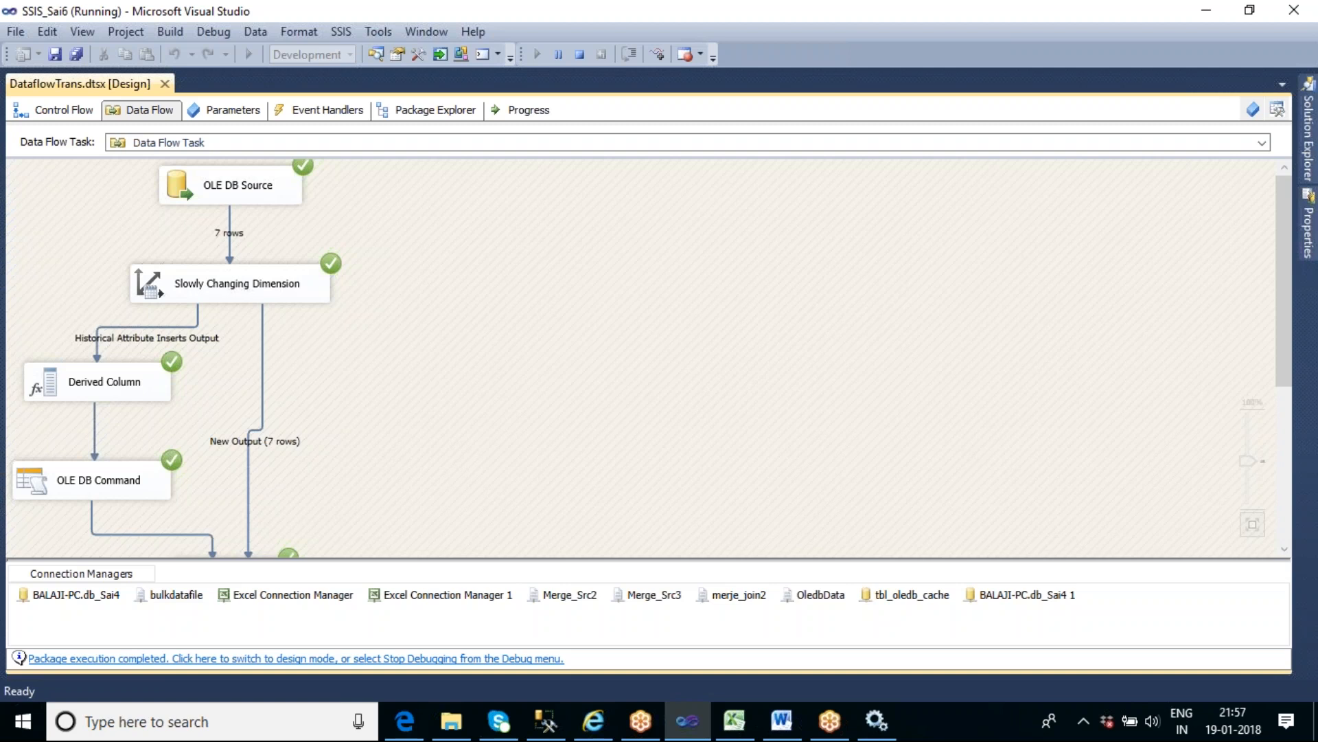
- Switch to SQL Server Management Studio, rerun both select queries and compare the rows of tbl_Scd_master and tbl_scd2_dates
click(558, 728)
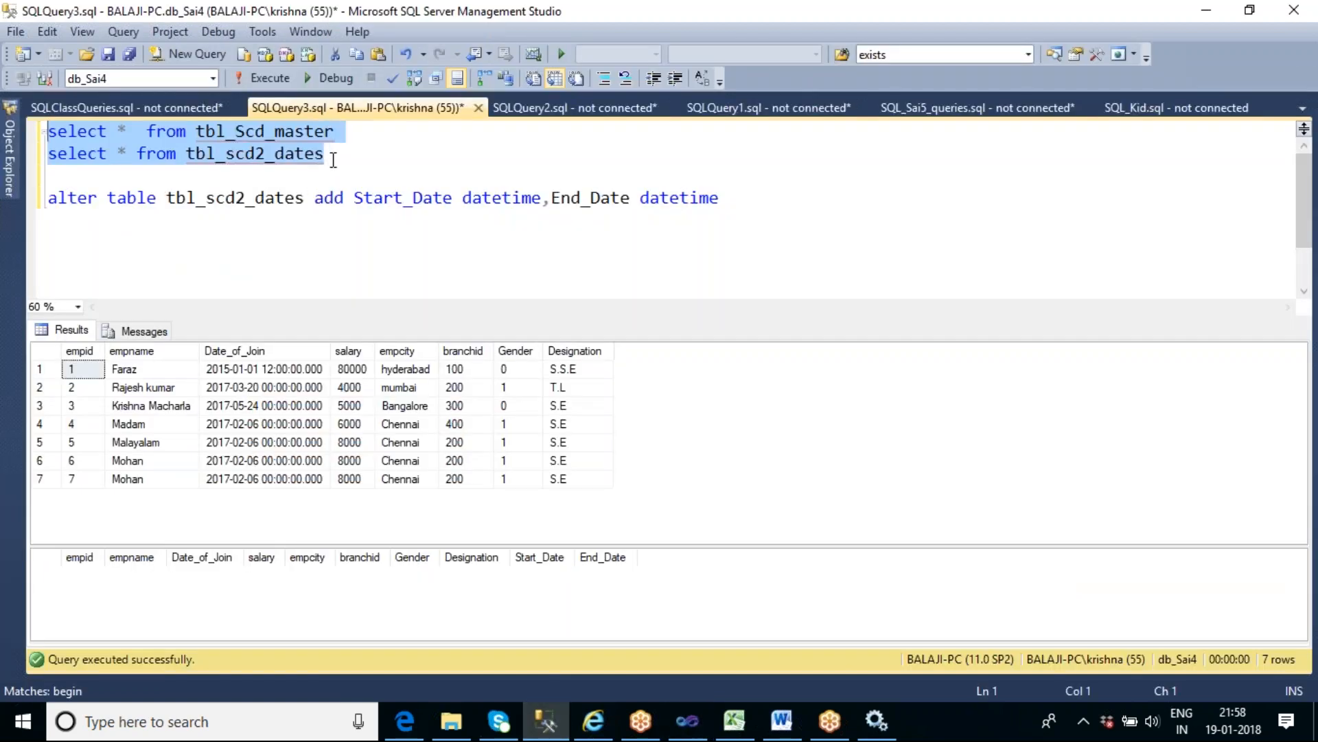
mouse_move(312, 135)
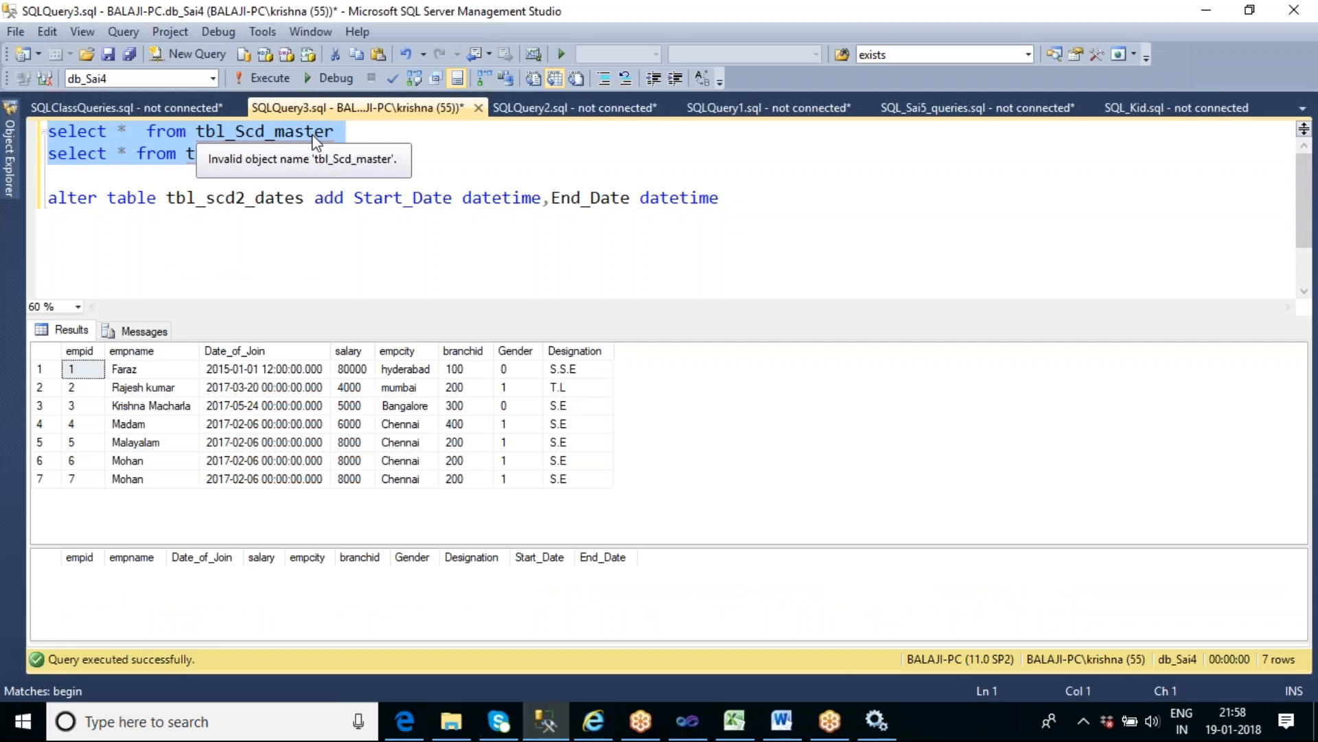
key(F5)
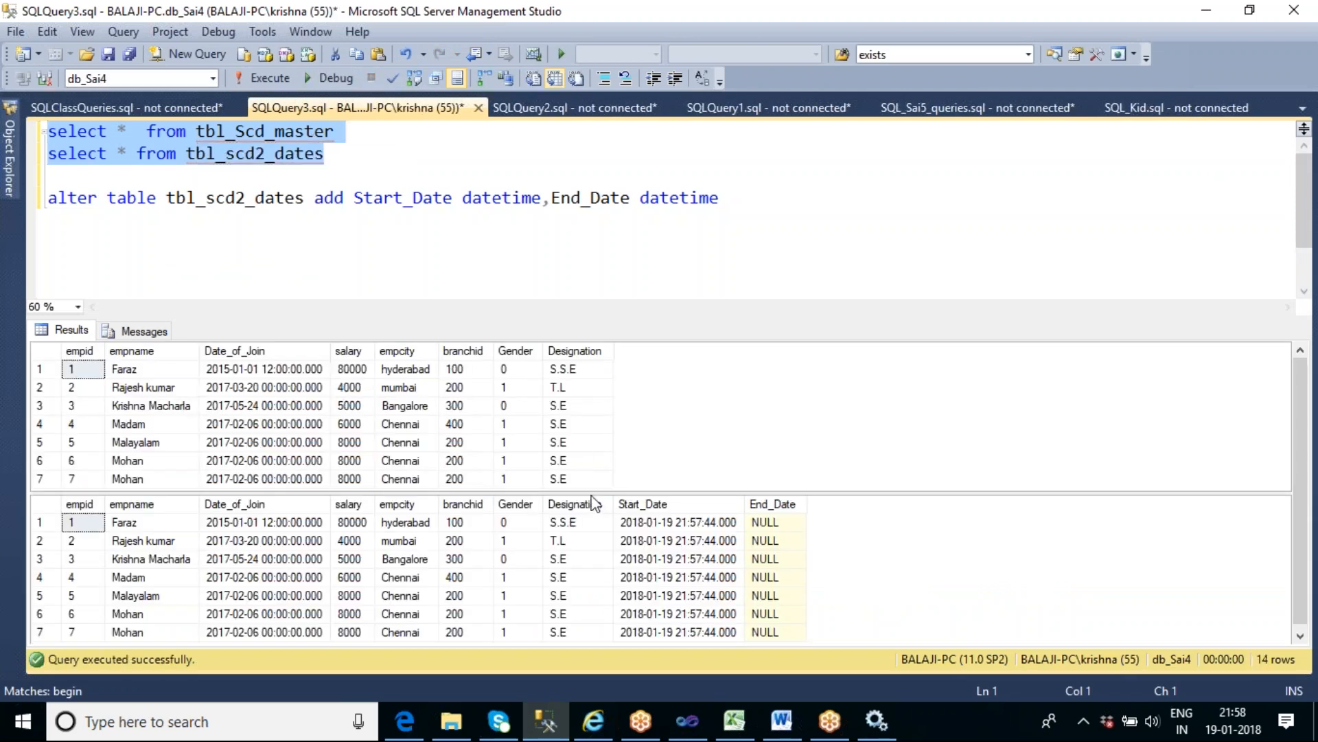
drag(670, 494, 672, 412)
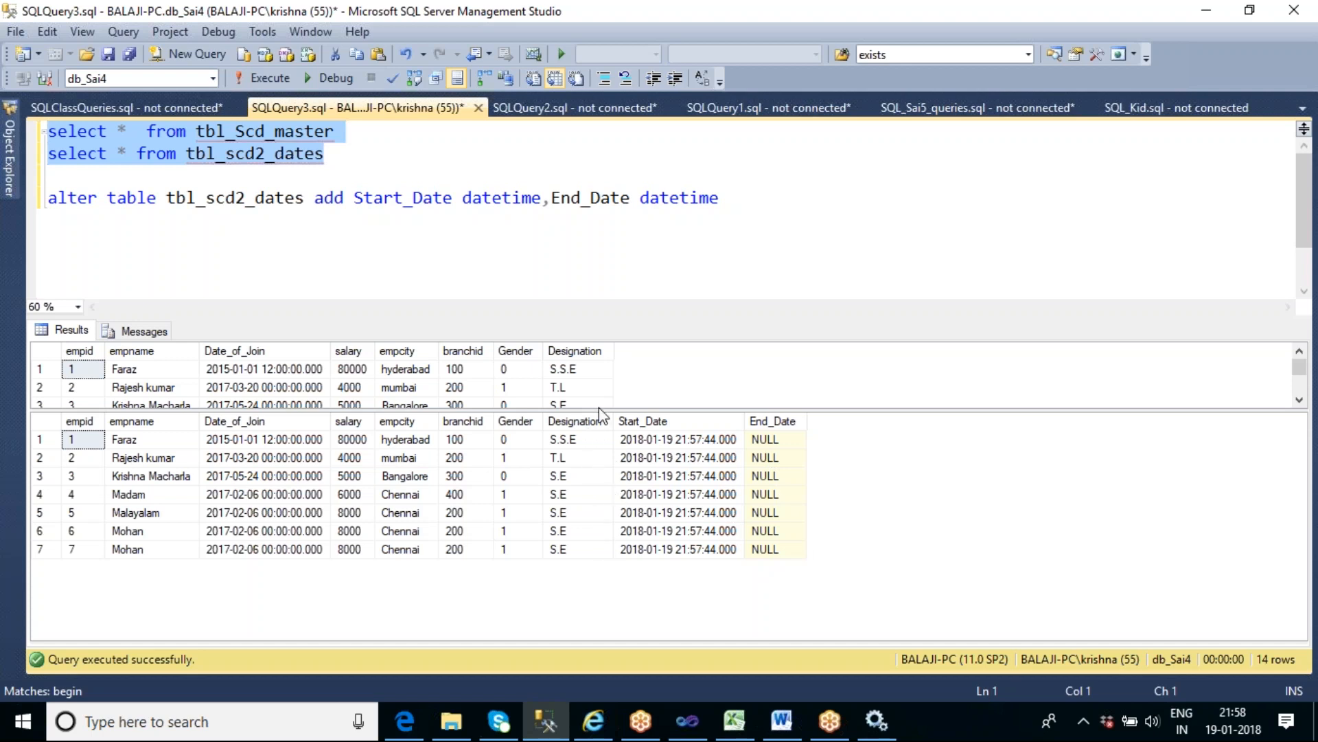
drag(596, 413, 622, 496)
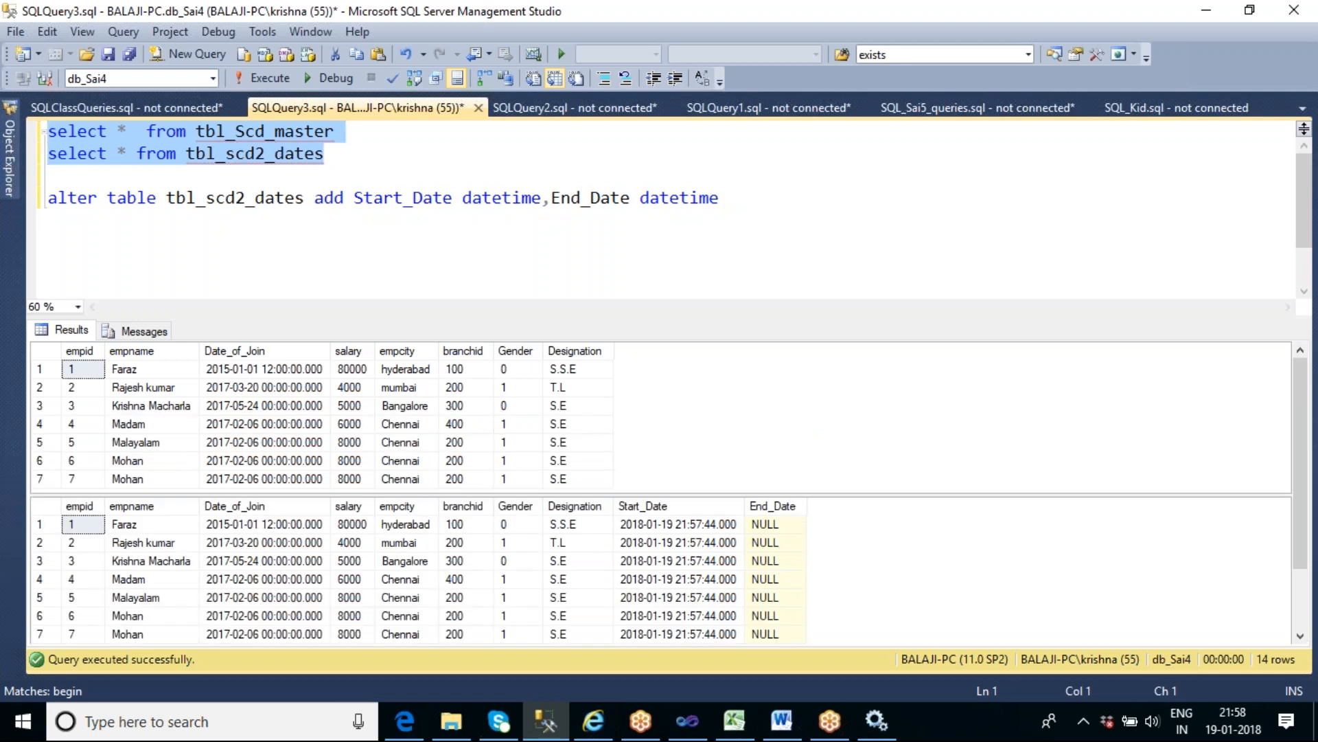
- Below the alter table statement, write and execute update tbl_scd_master set designation='Team Lead' where empid=1
click(745, 200)
key(Return)
text(update )
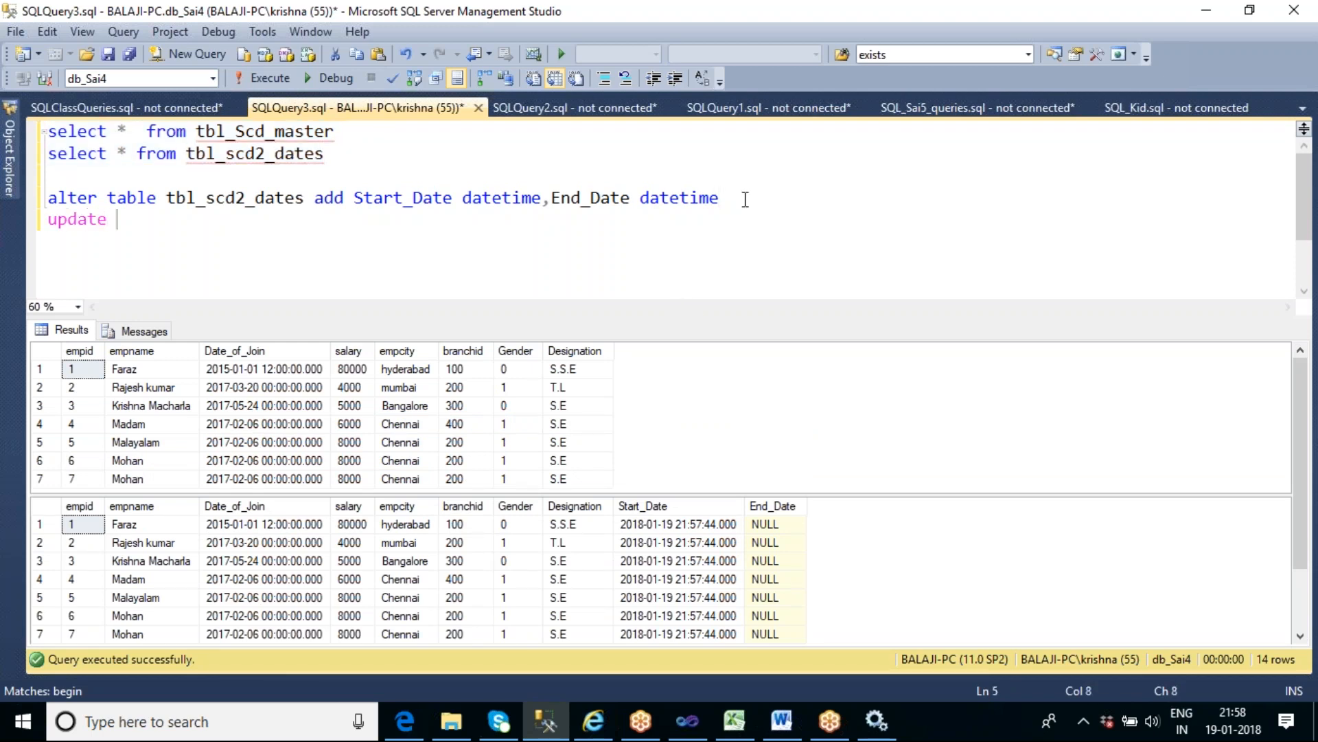
text(tbl_sc)
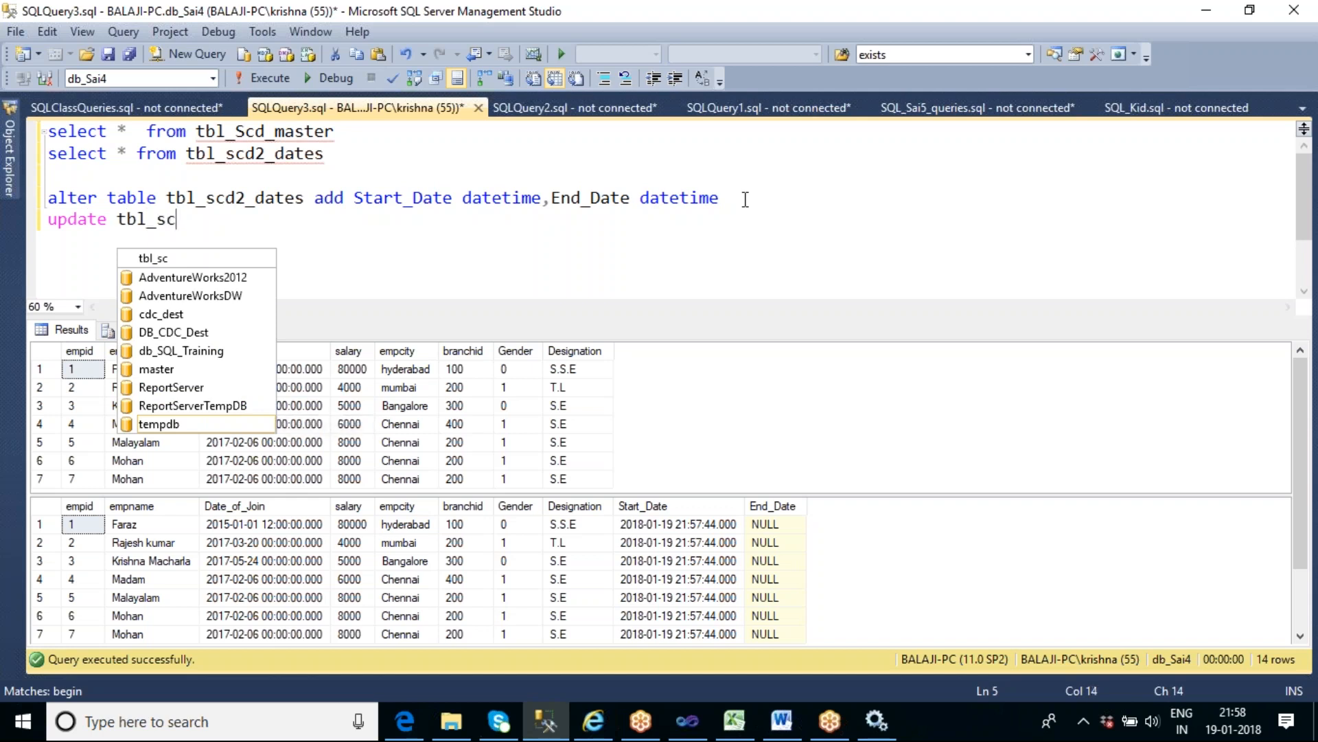
text(d_master set )
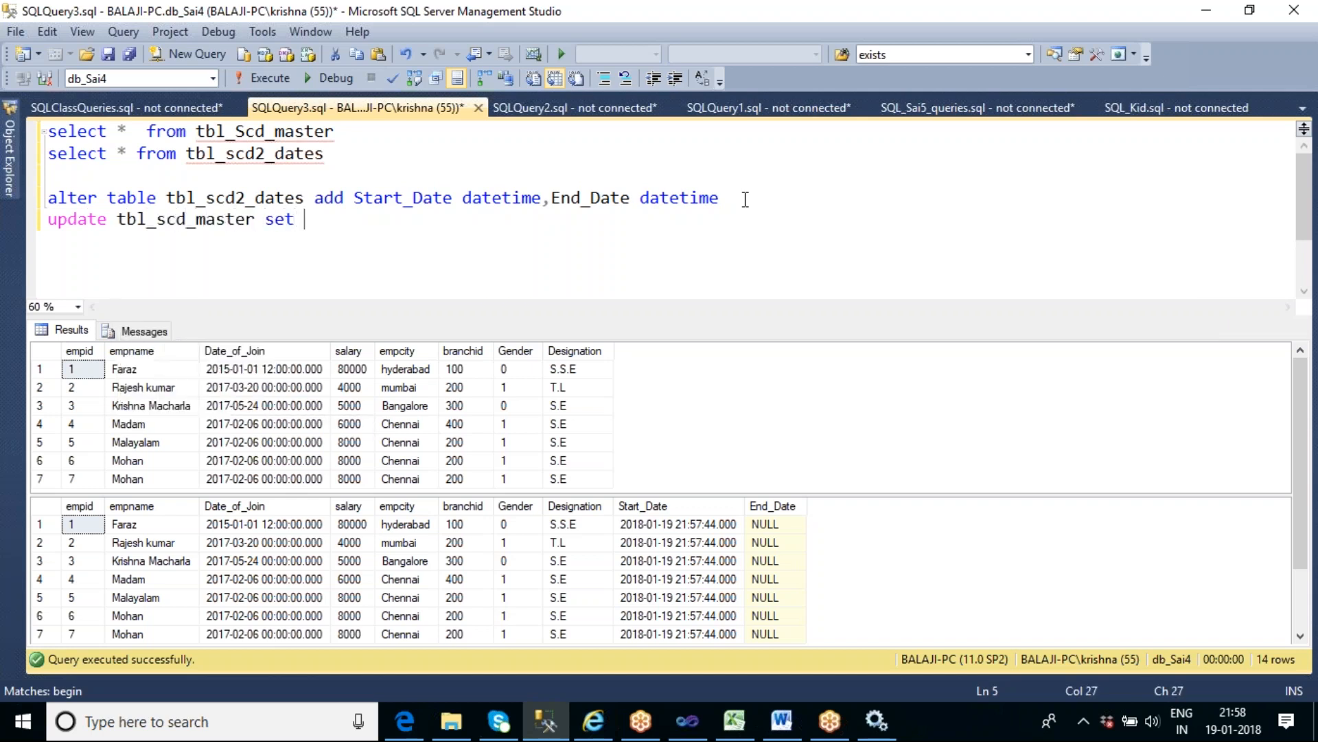
text(designat)
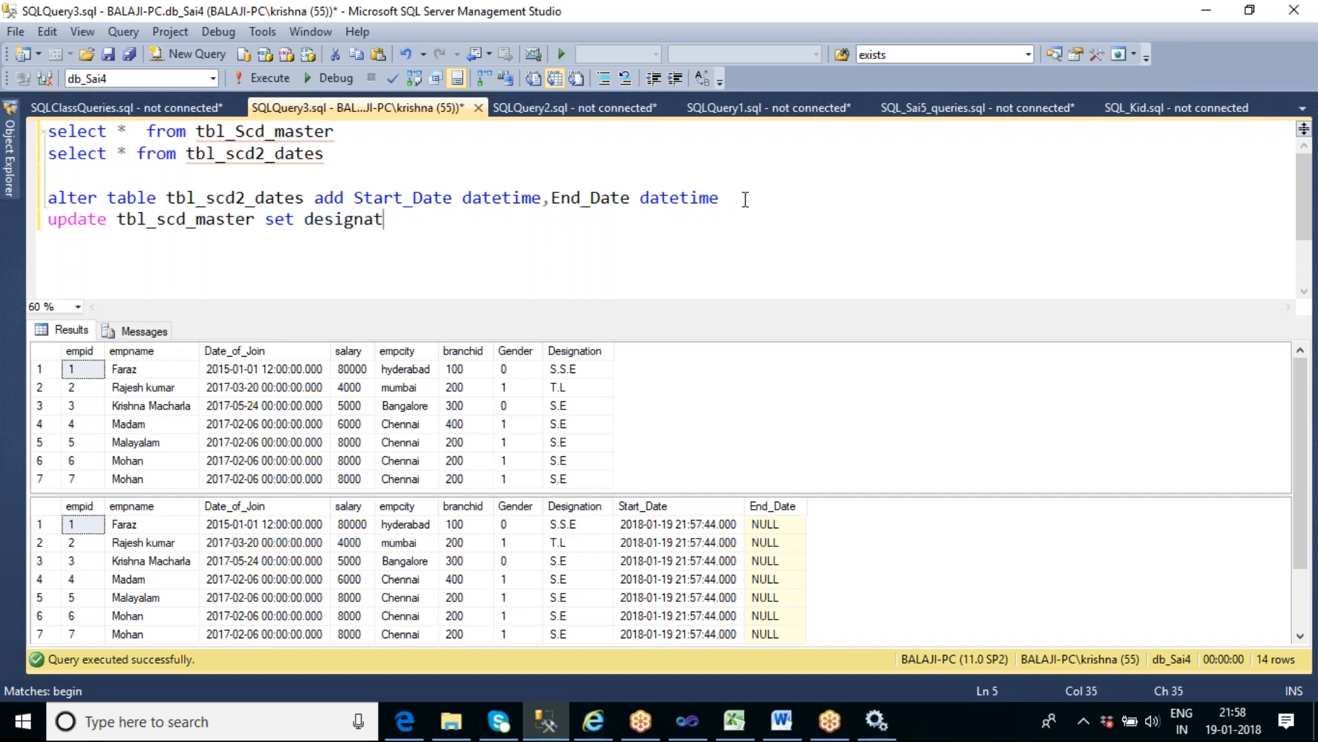
text(ion=)
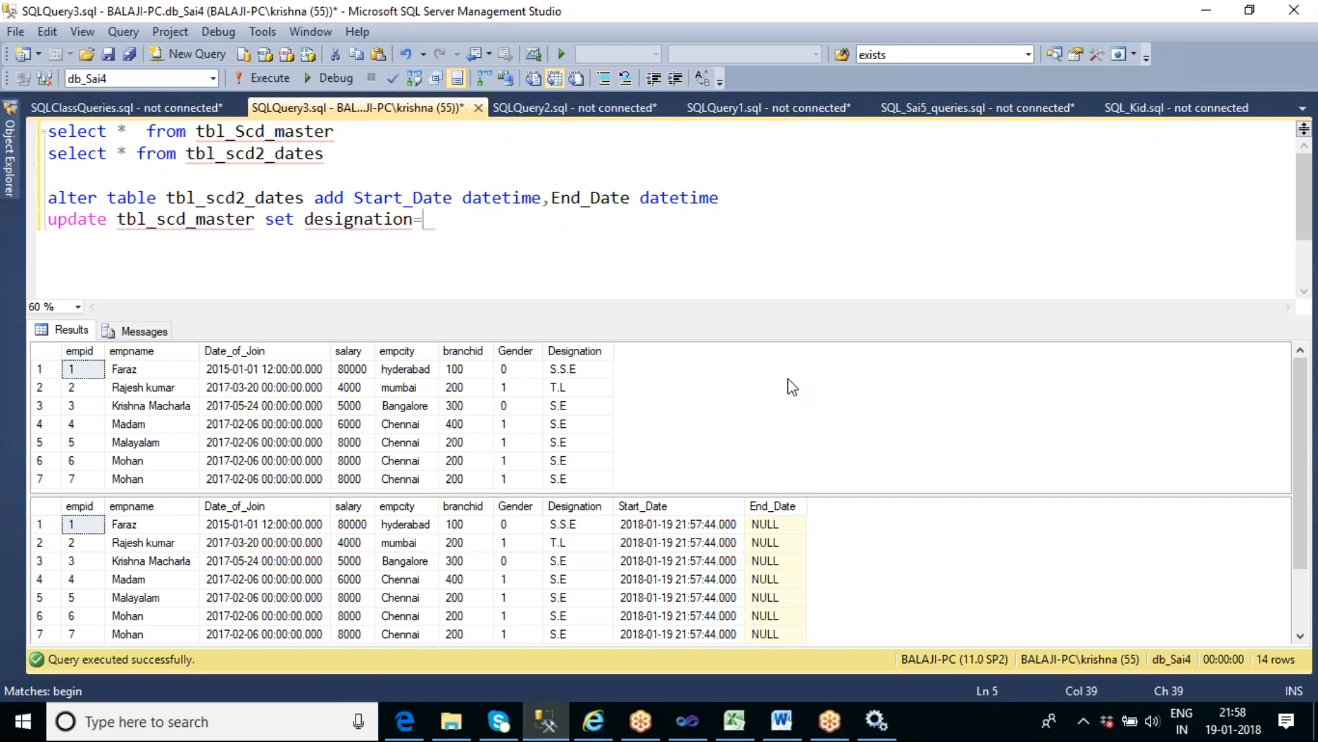
click(581, 376)
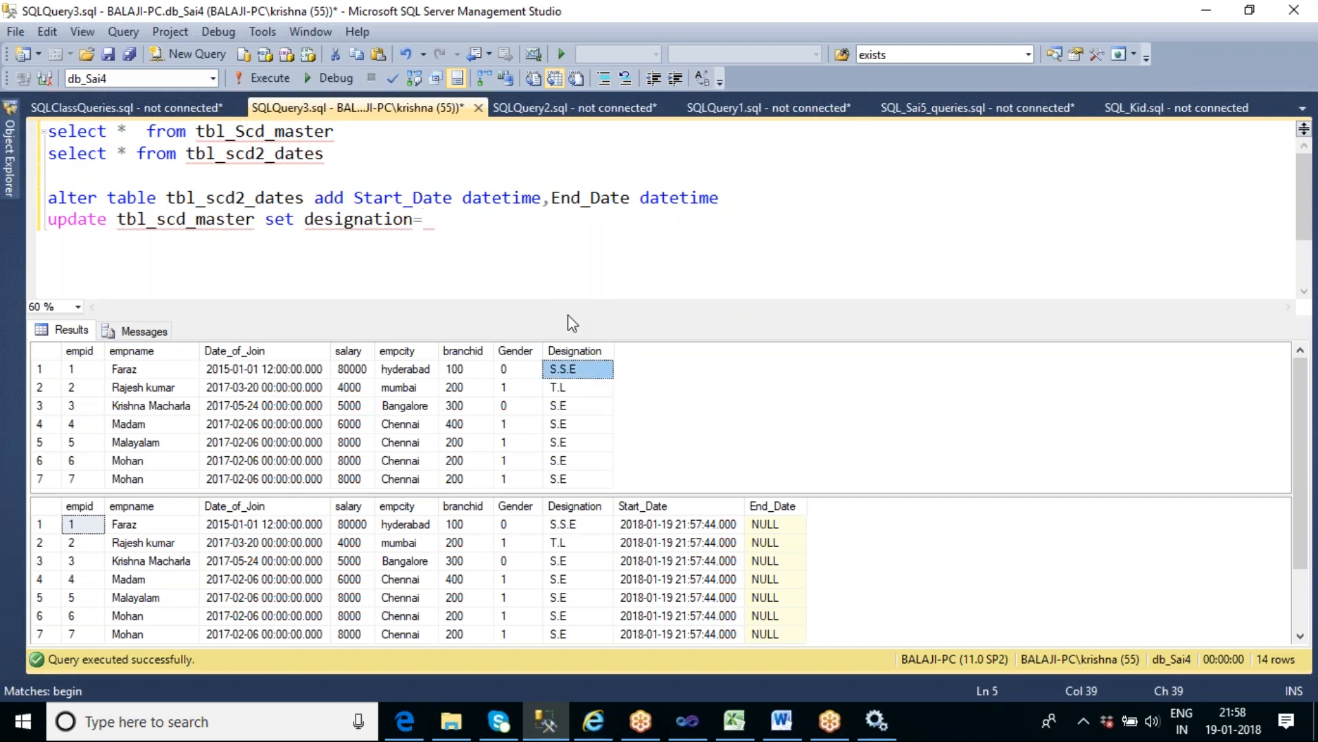
click(431, 218)
text('TE)
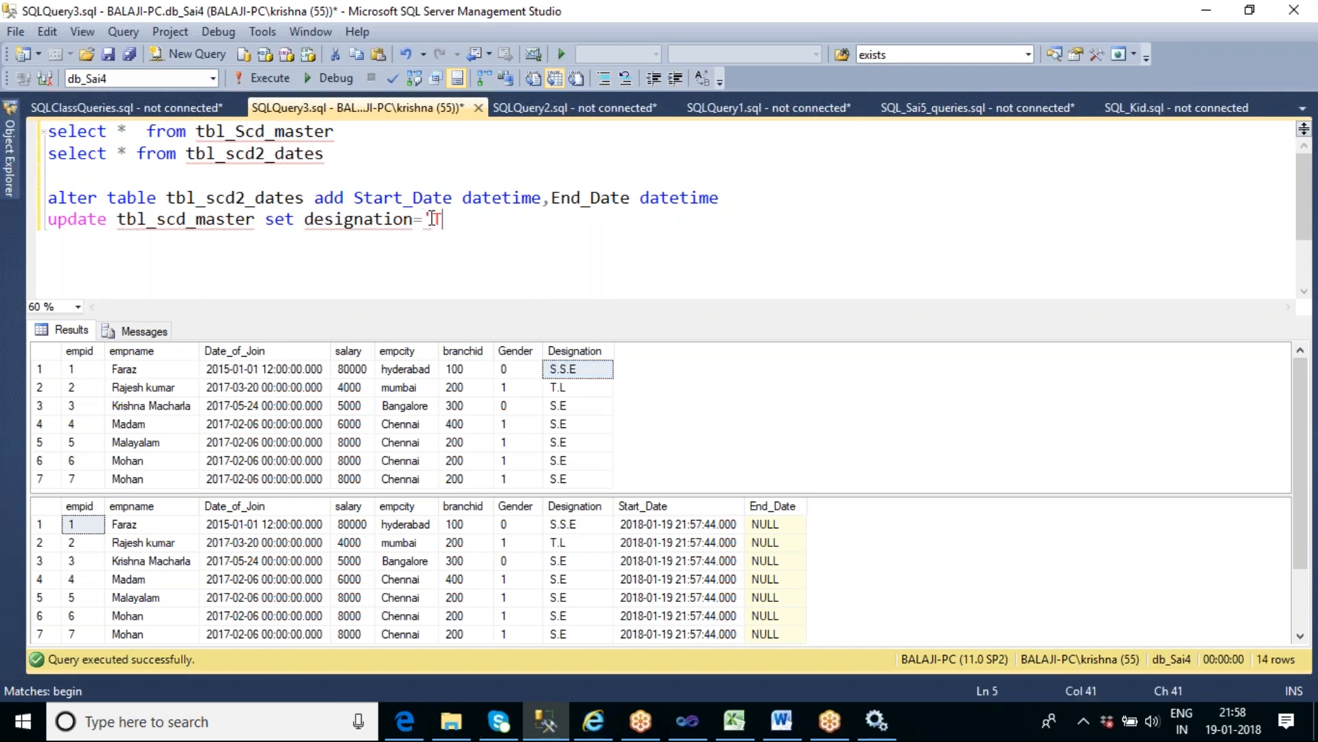
text(m Lead' w)
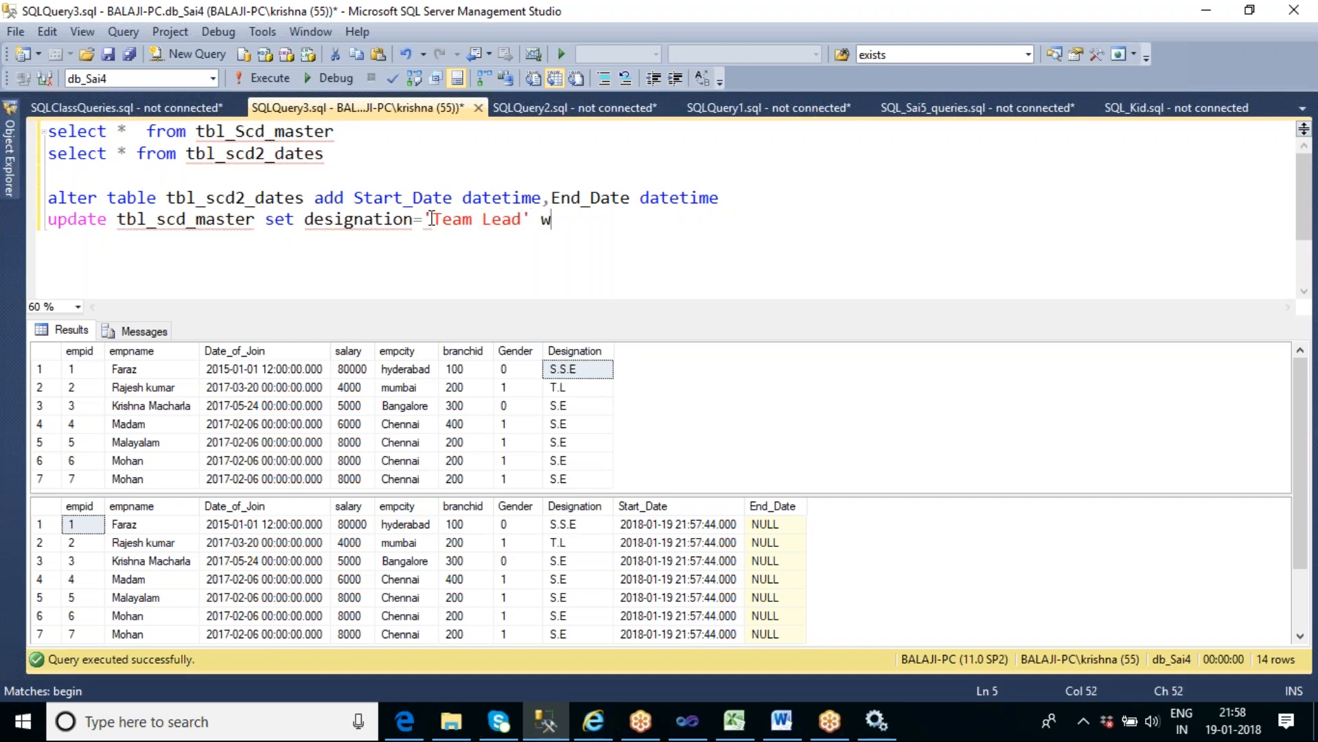
text(here empid=1)
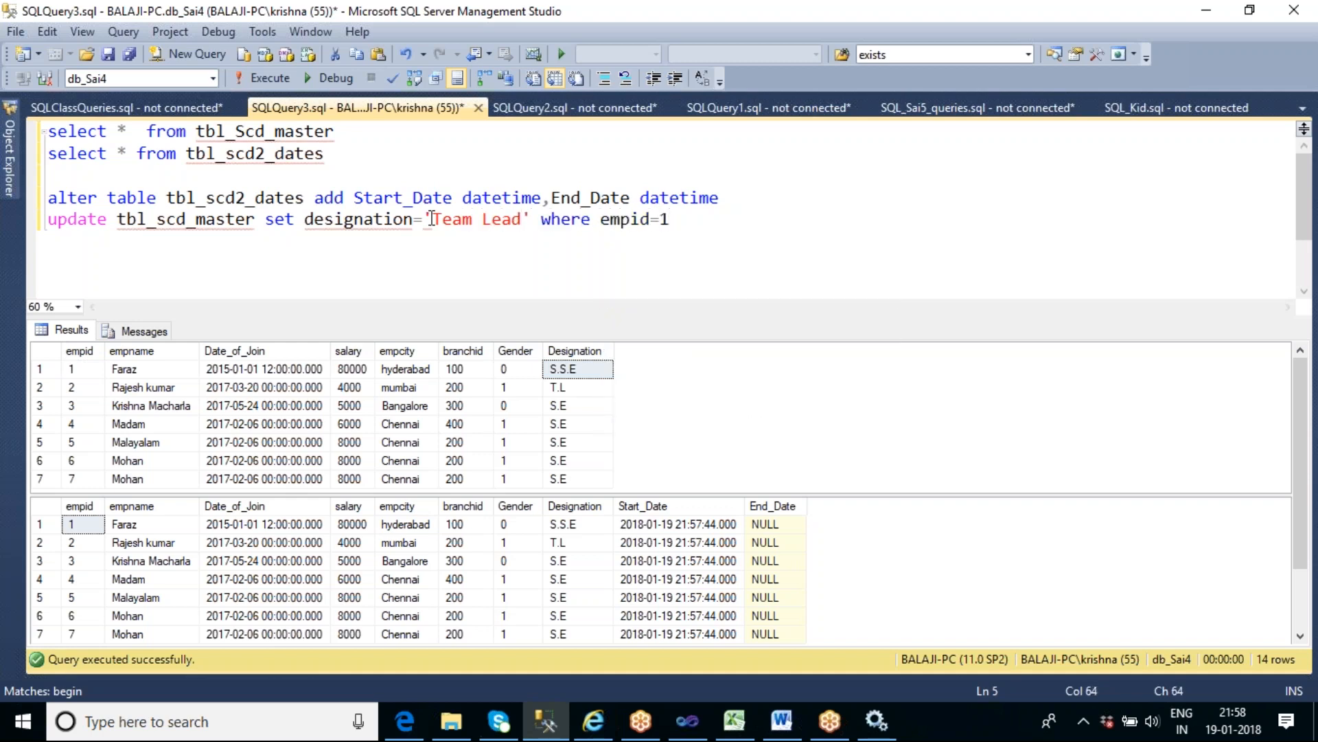
key(shift+Home)
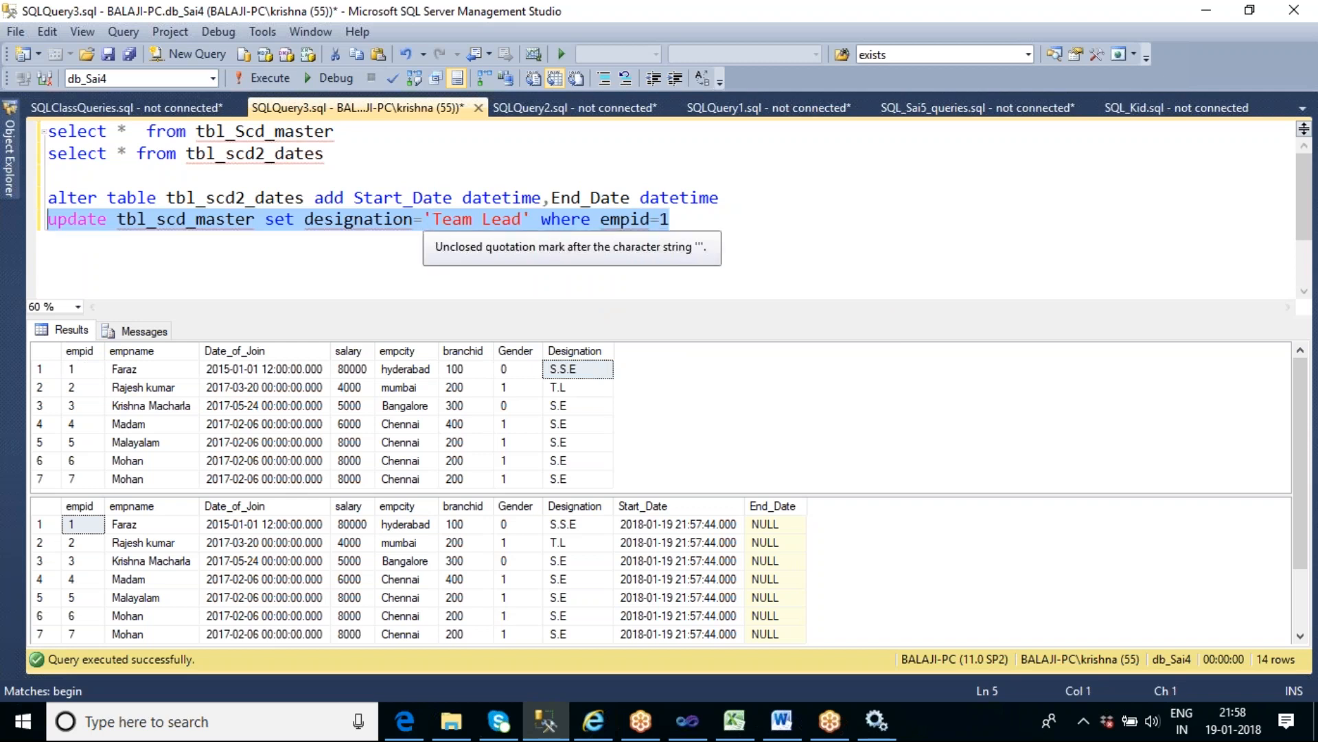
key(F5)
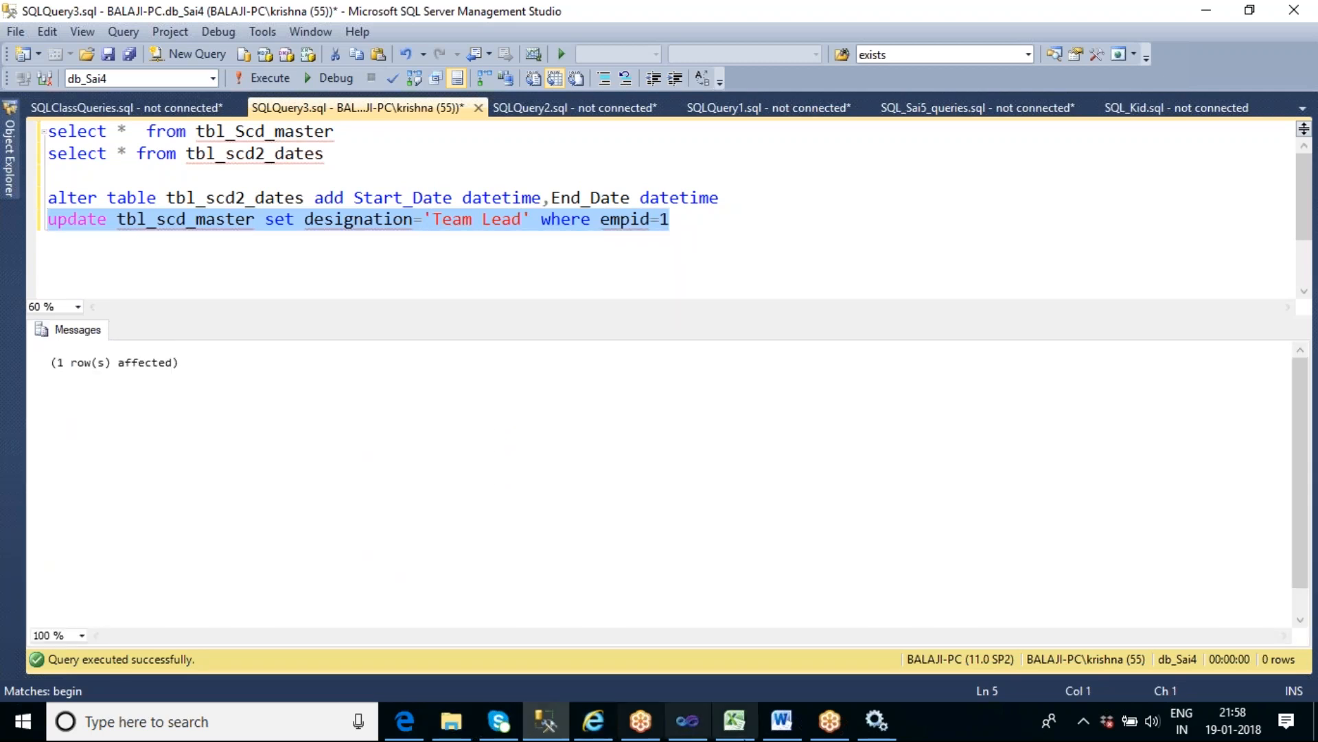
- Switch to Visual Studio, stop the debug session, execute the Data Flow Task again and review its row flow
click(690, 720)
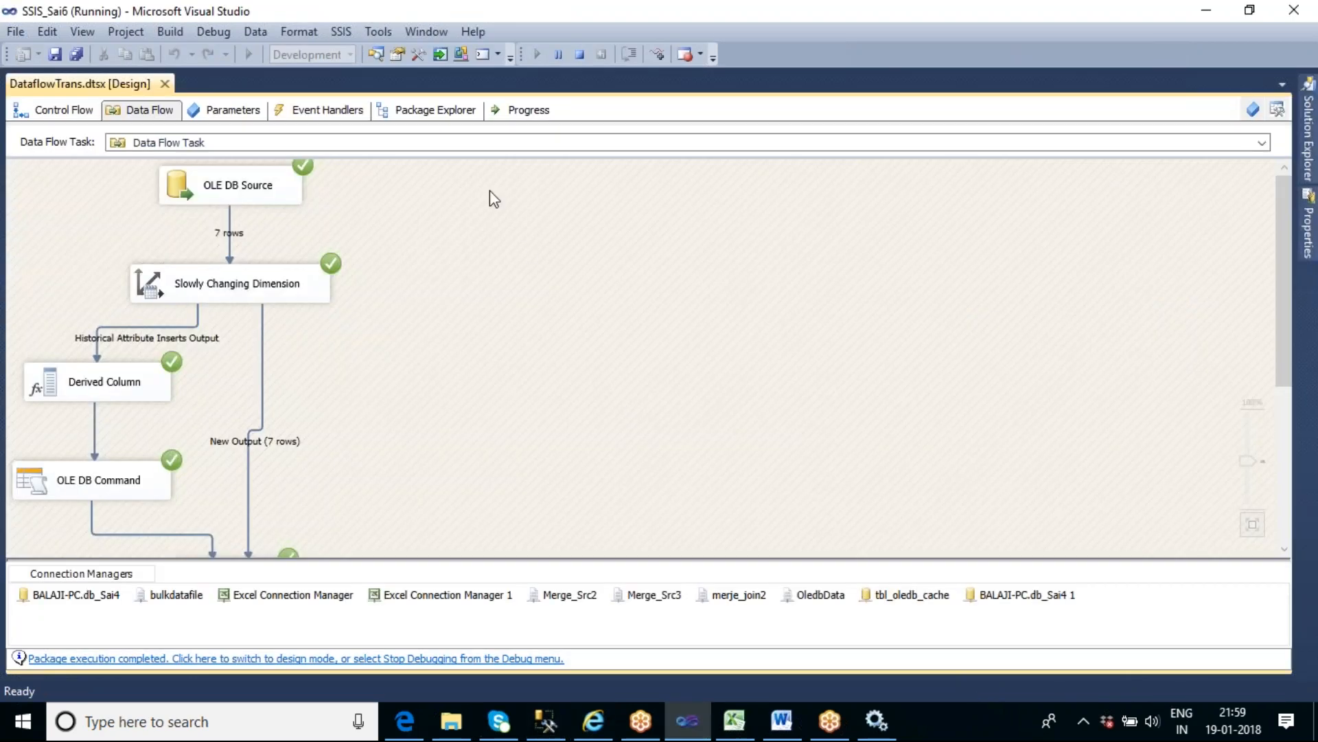
click(581, 54)
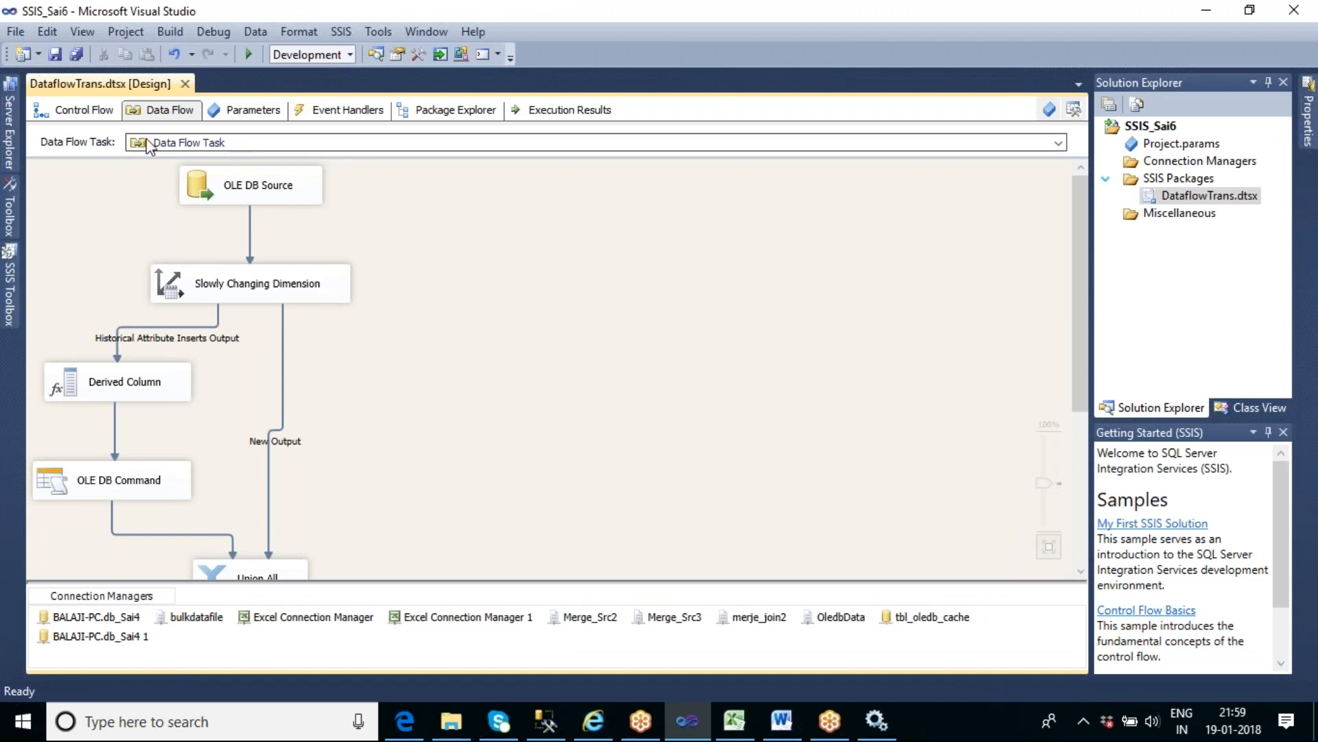
click(81, 114)
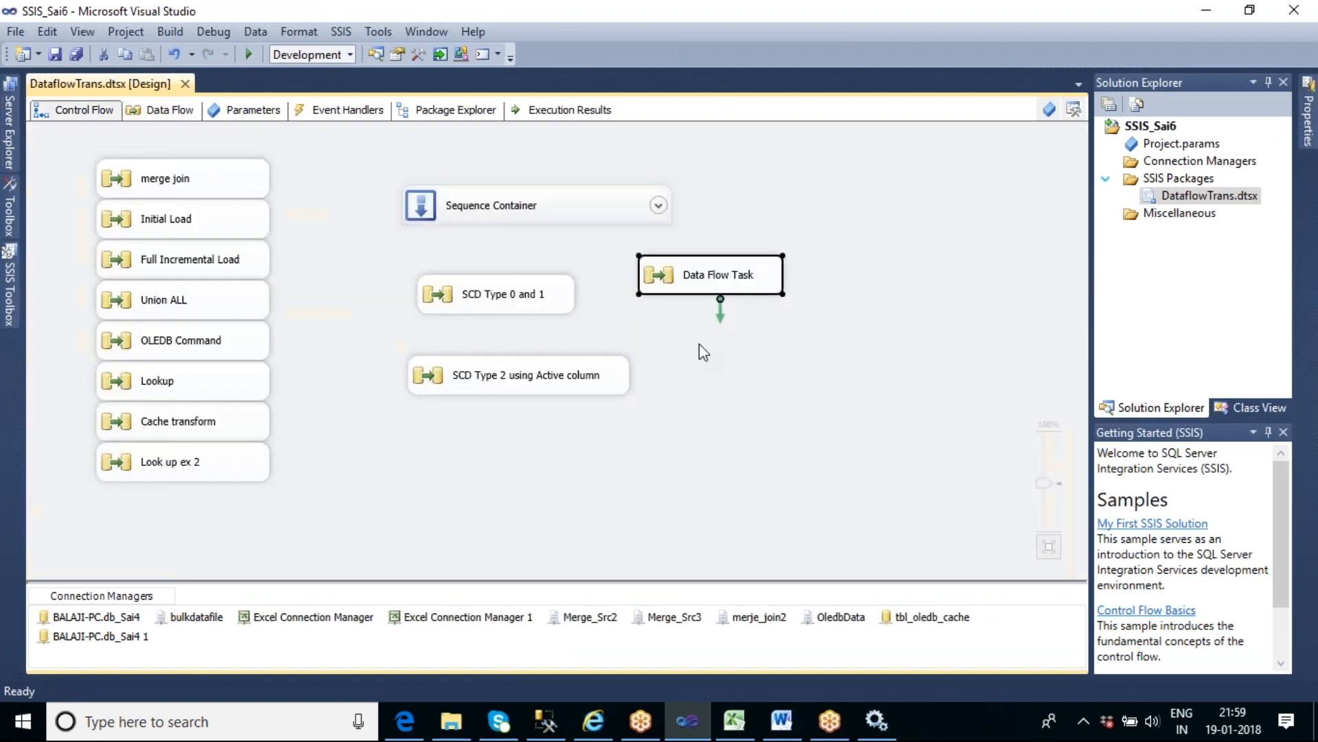
double_click(711, 296)
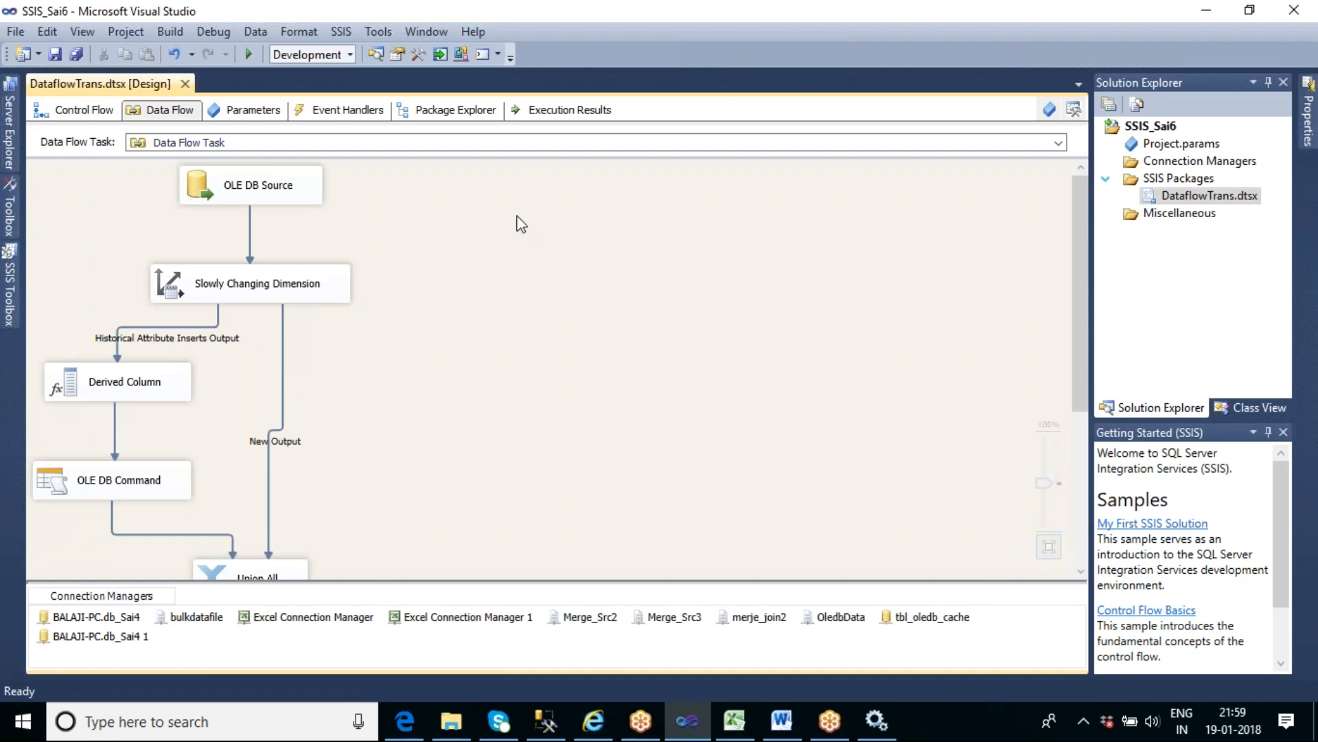
right_click(518, 218)
click(598, 320)
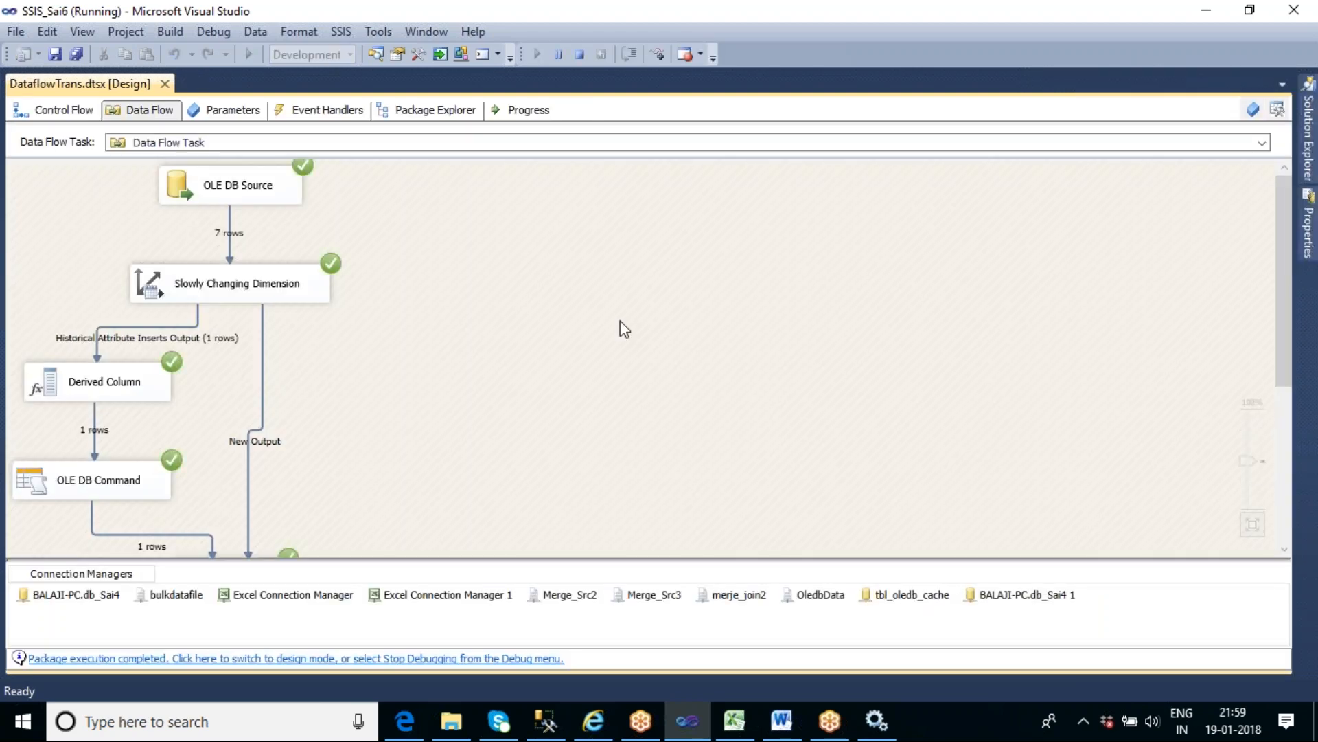
scroll(565, 338, down, 1)
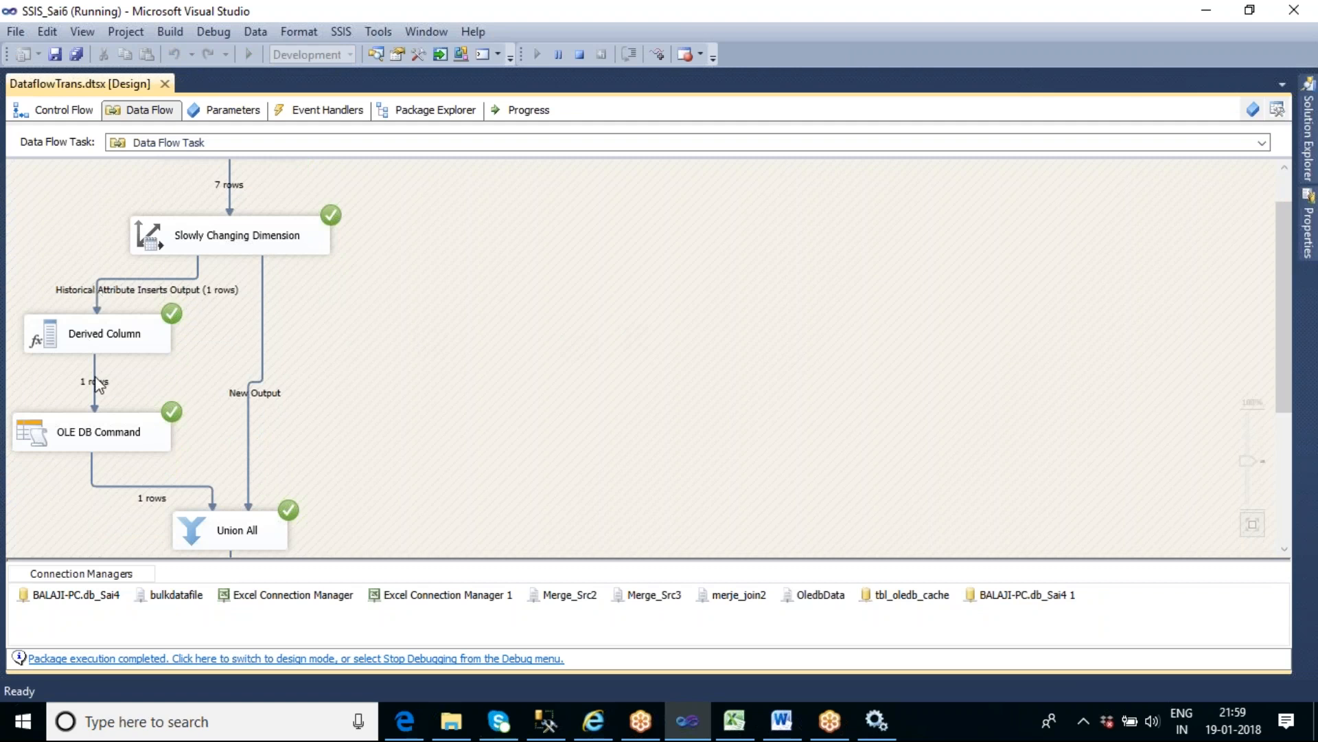
- Back in SQL Server Management Studio, restrict both select queries with where empid=1 and run them together
click(555, 726)
click(431, 285)
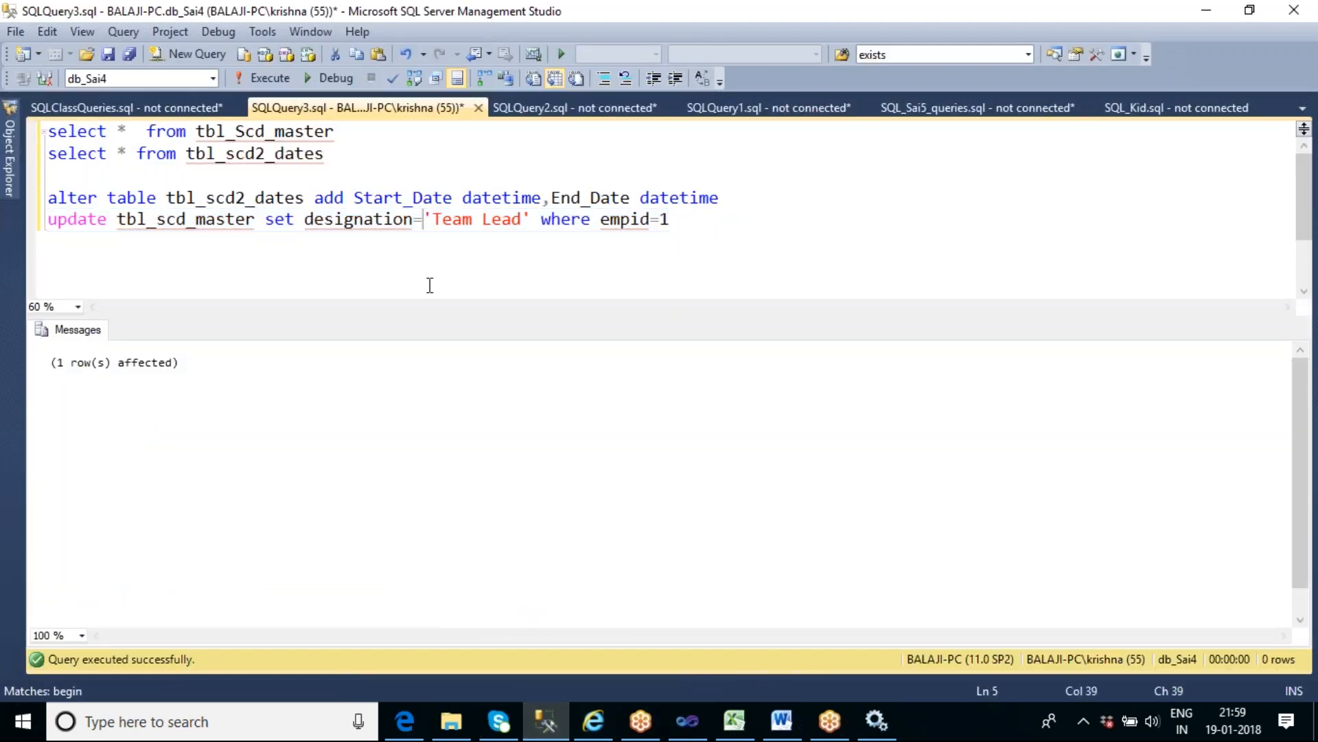
click(345, 132)
text(where empid)
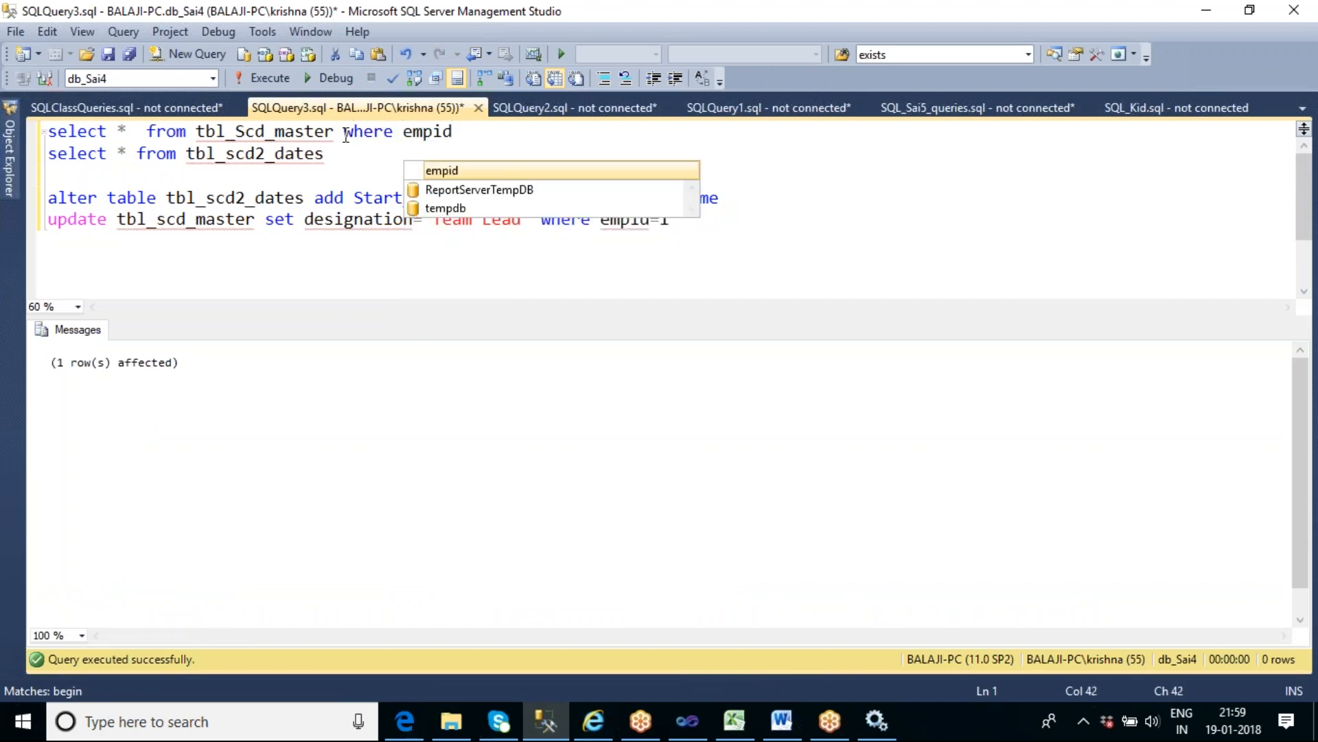
text(=1)
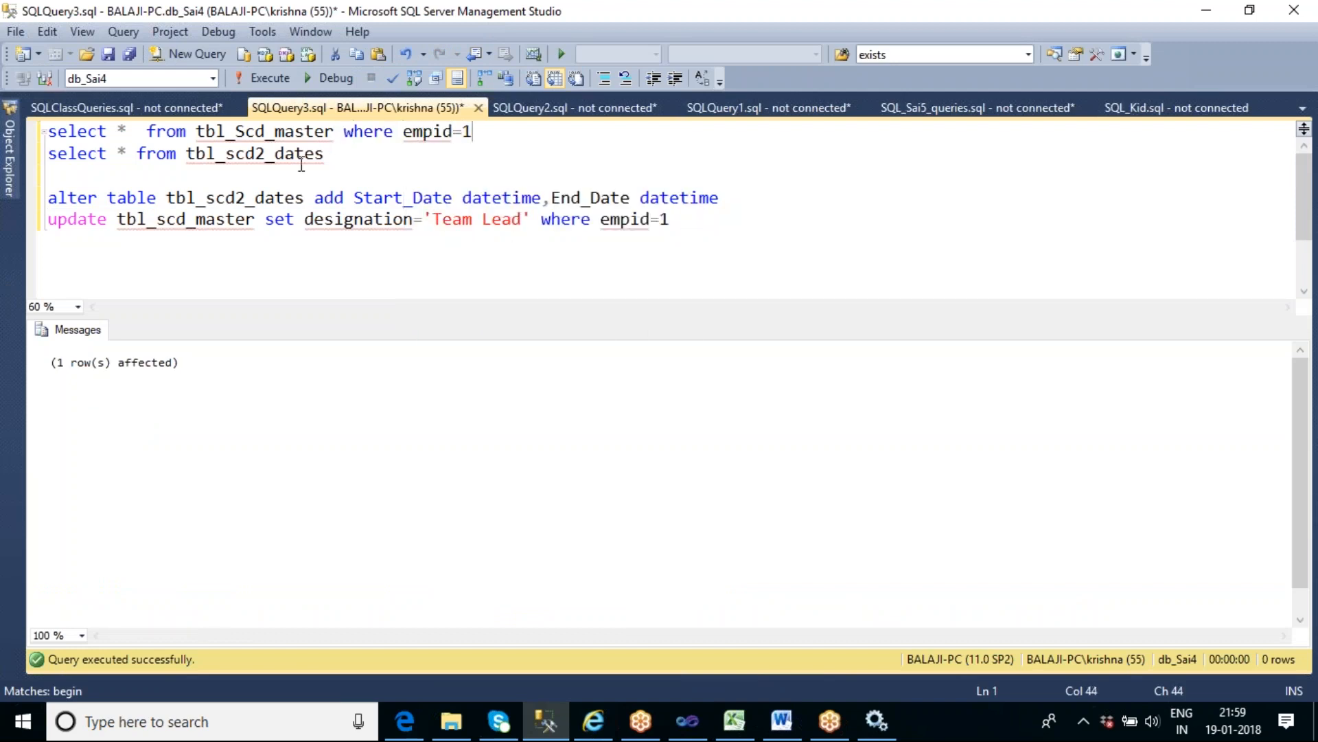
click(337, 150)
text(where empid)
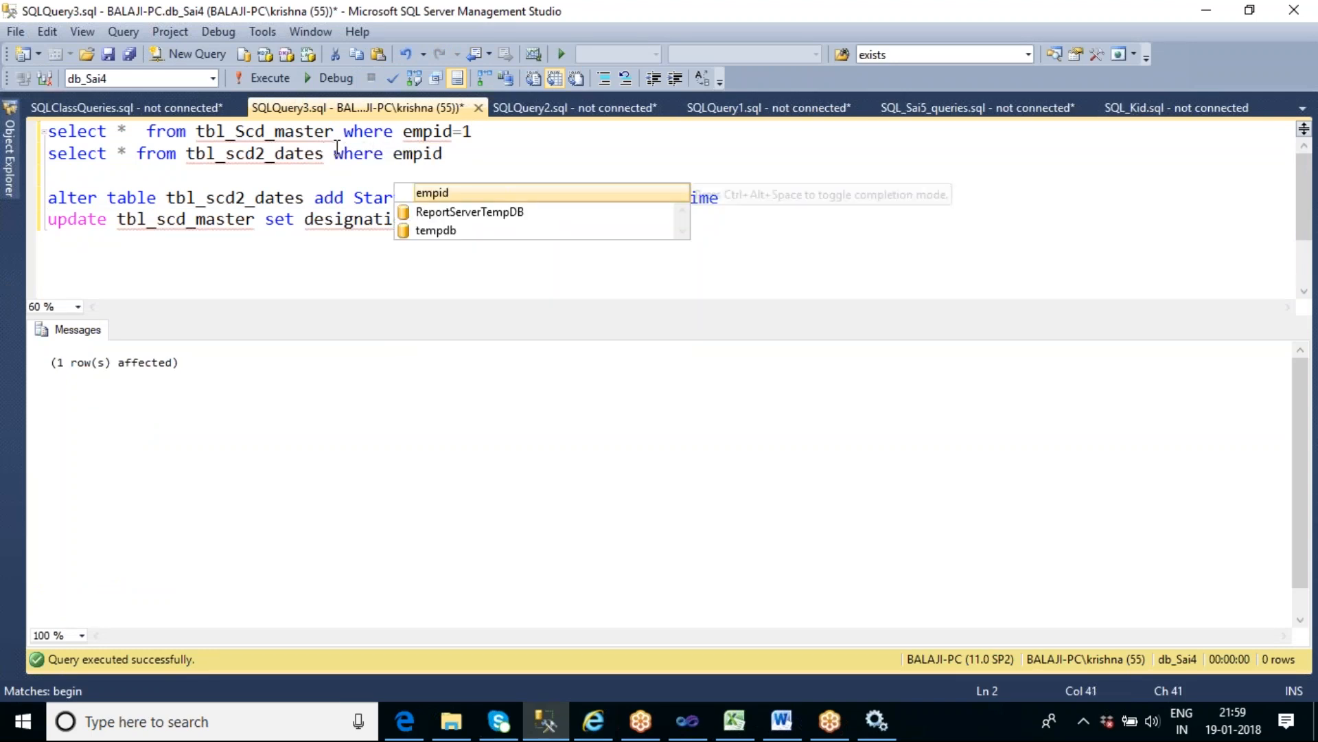
text(=1)
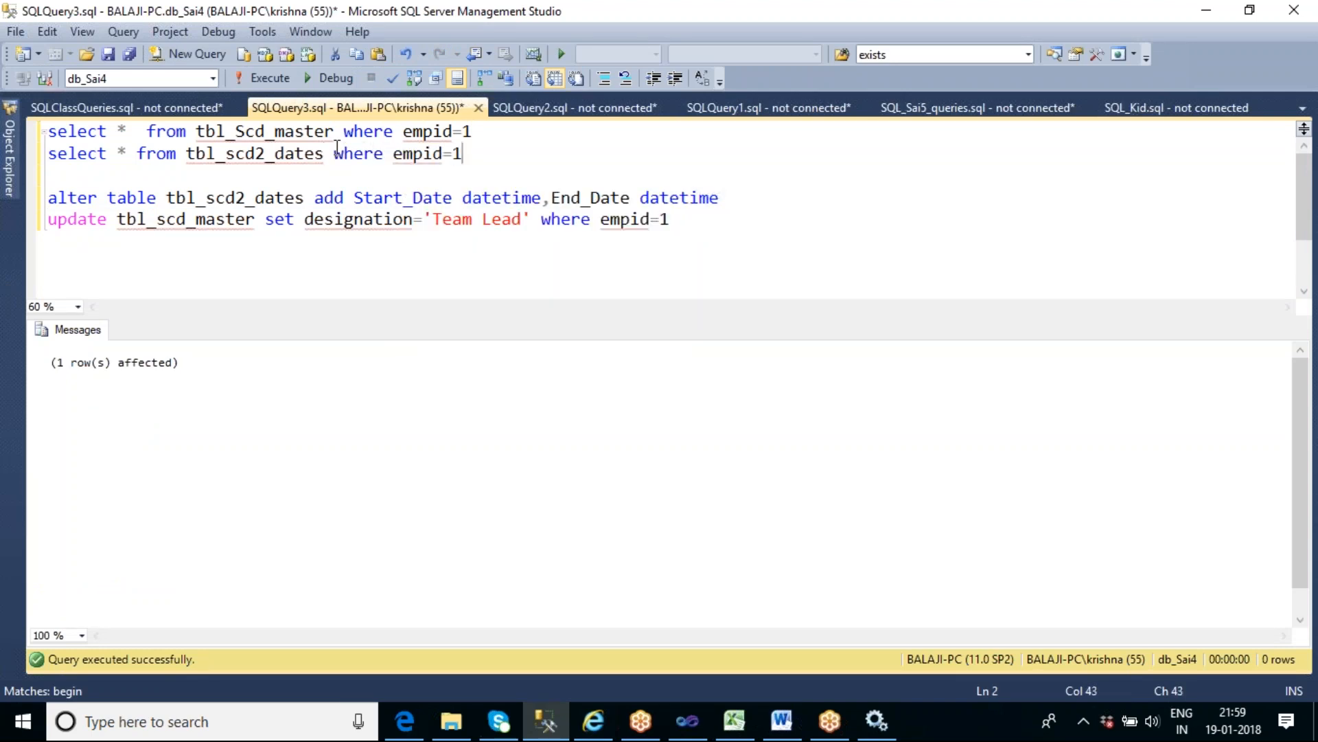
key(shift+Home)
key(shift+Up)
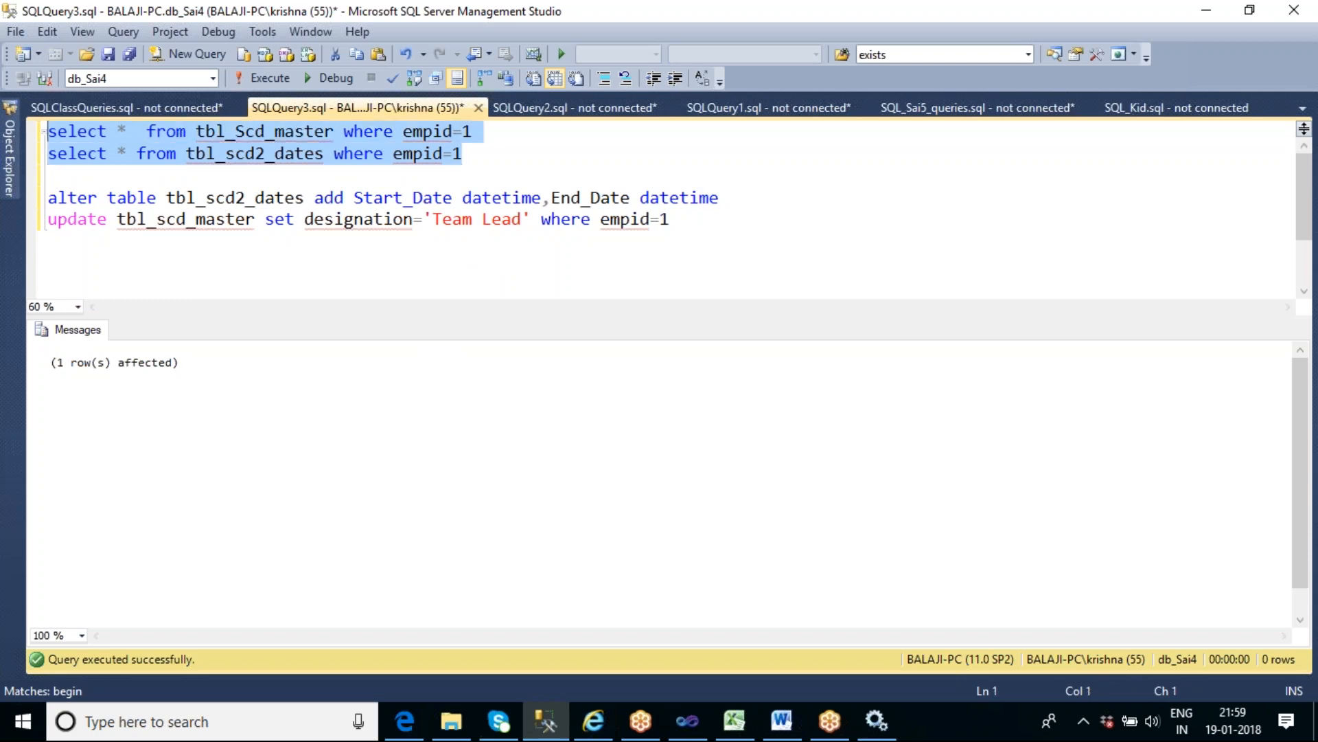
key(F5)
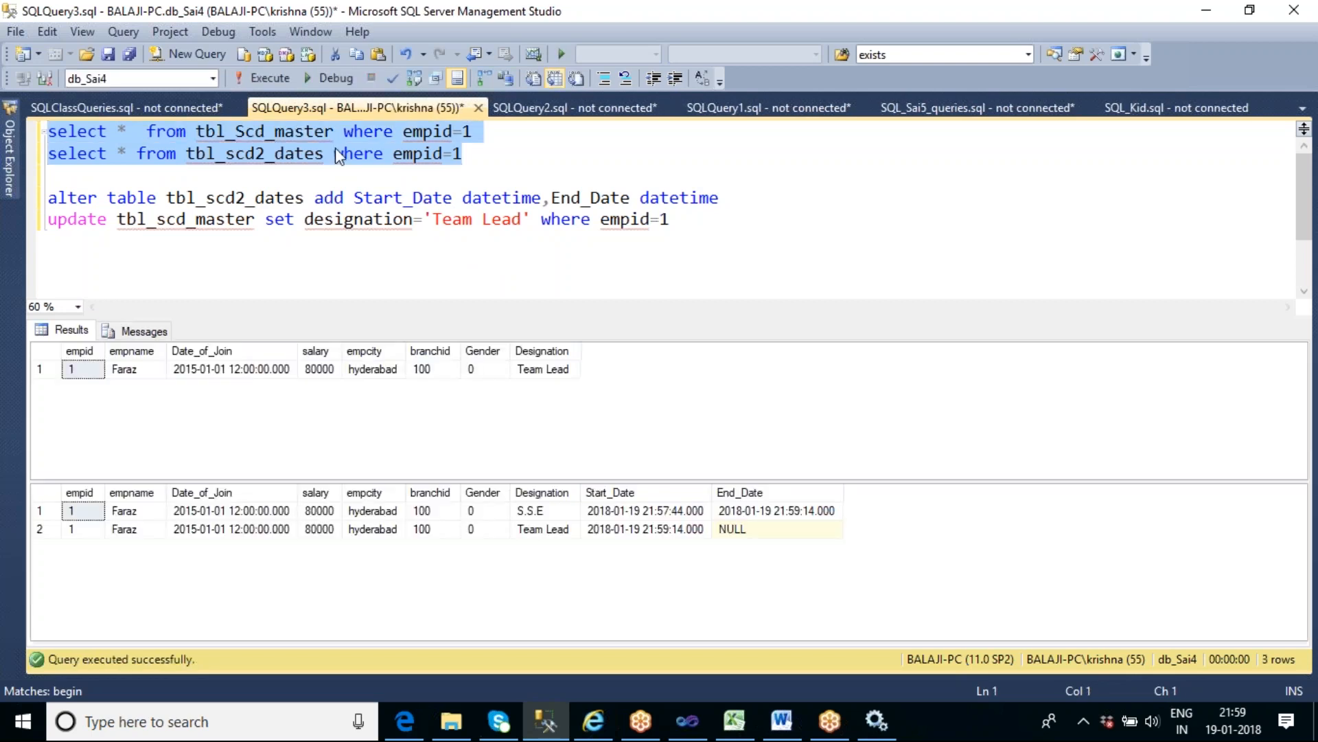
- Compare the Designation values of both result sets, and examine the Start_Date and End_Date of the S.S.E row in tbl_scd2_dates
click(531, 374)
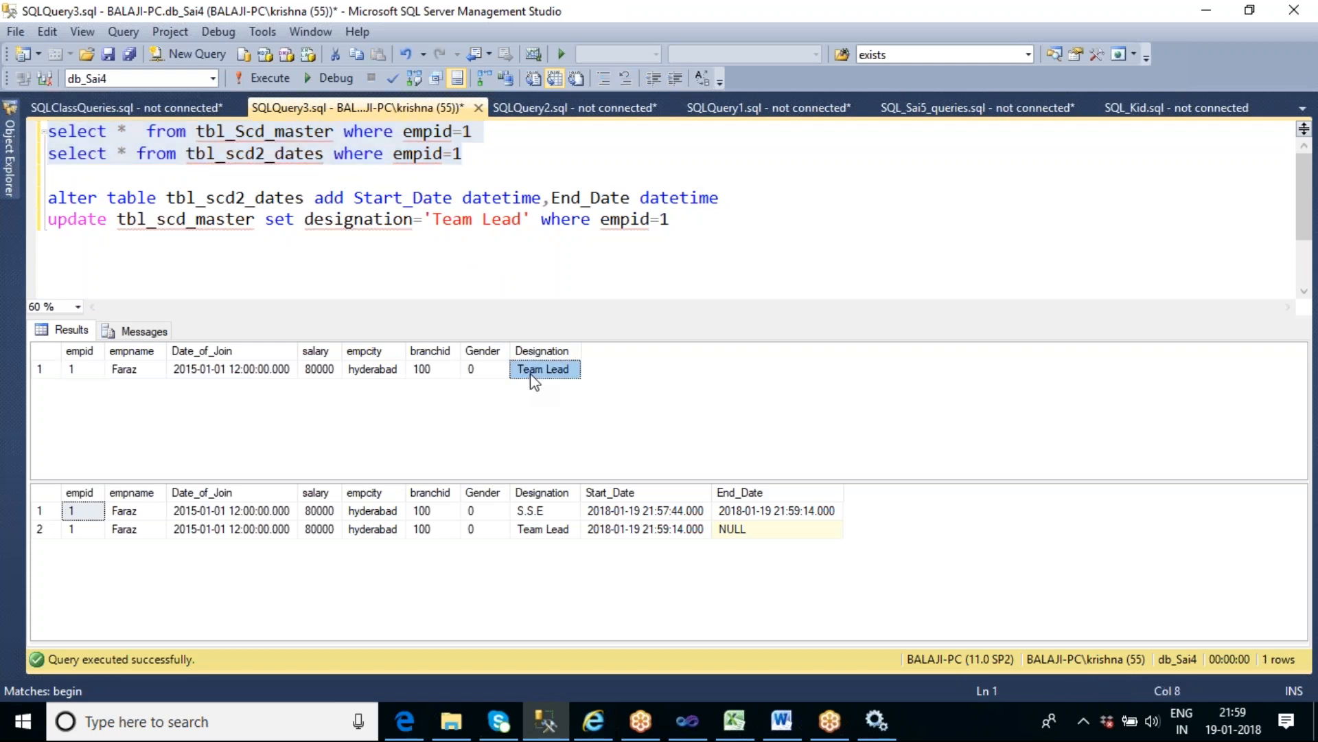
click(554, 513)
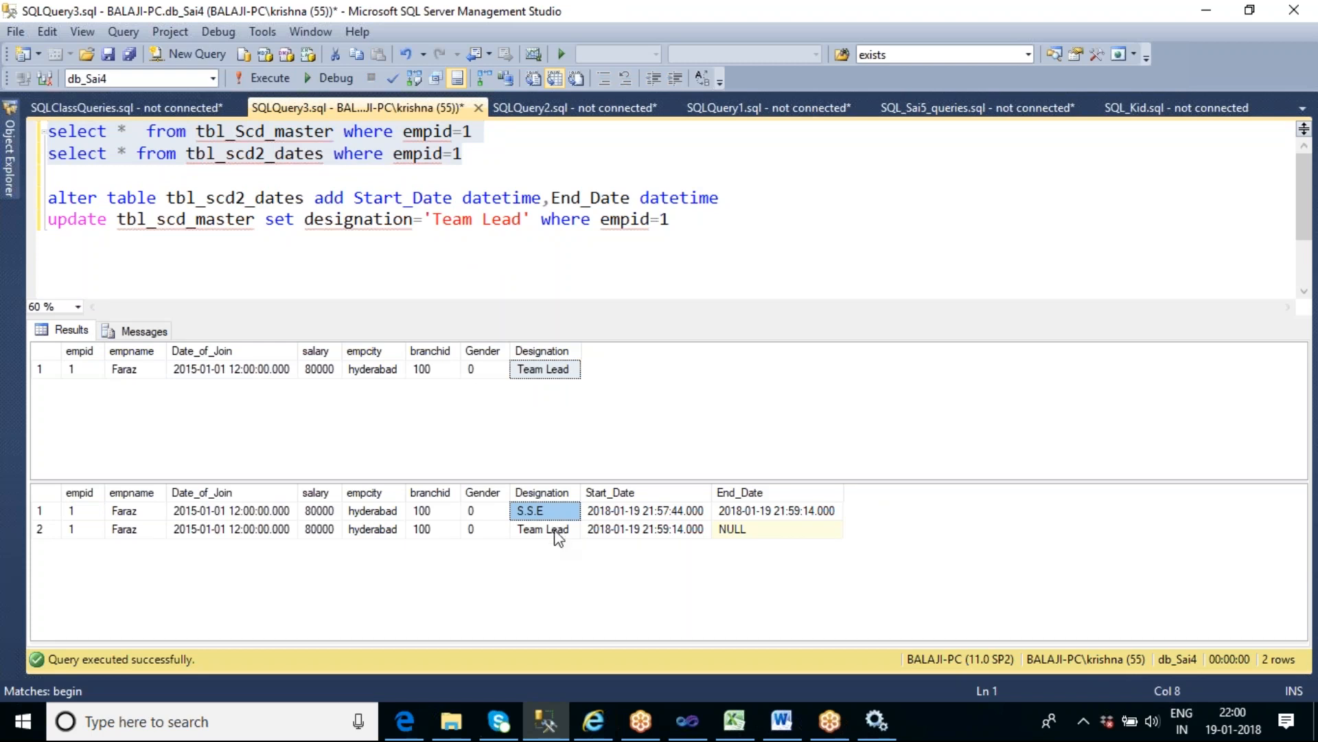
click(558, 534)
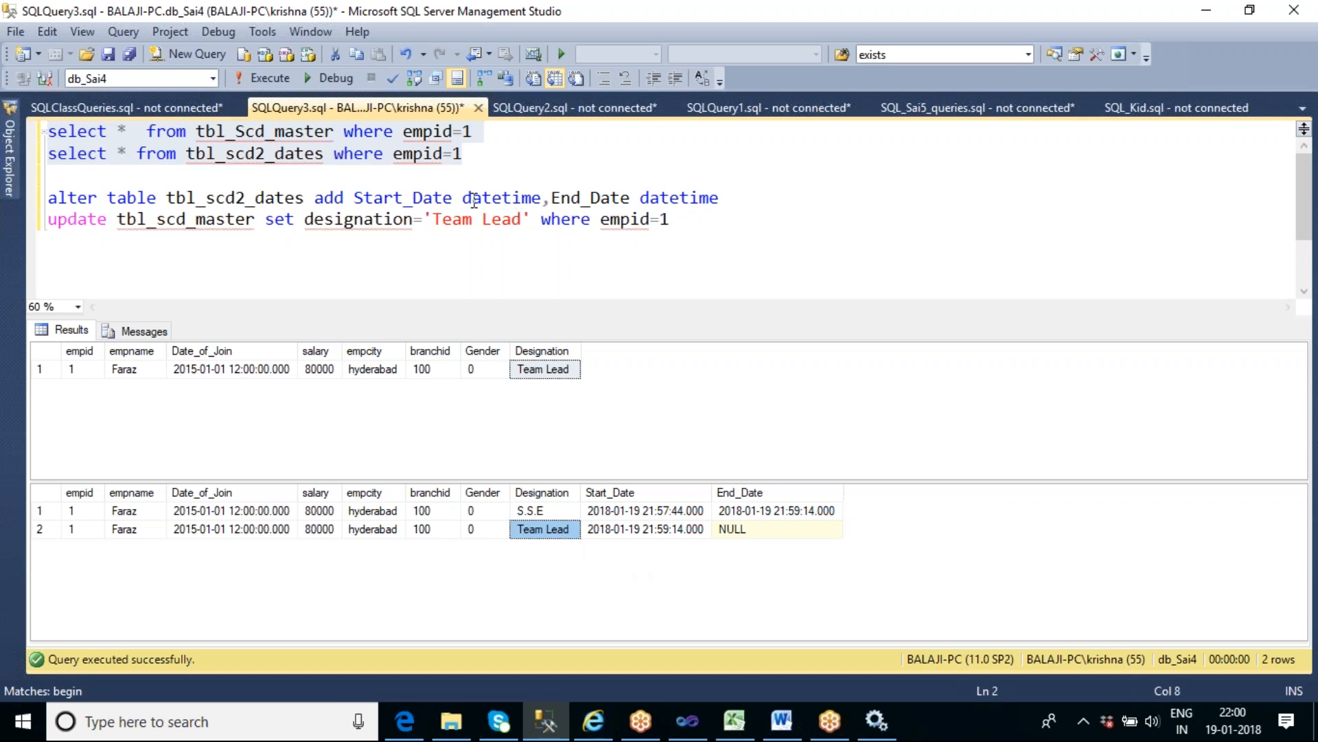
double_click(498, 199)
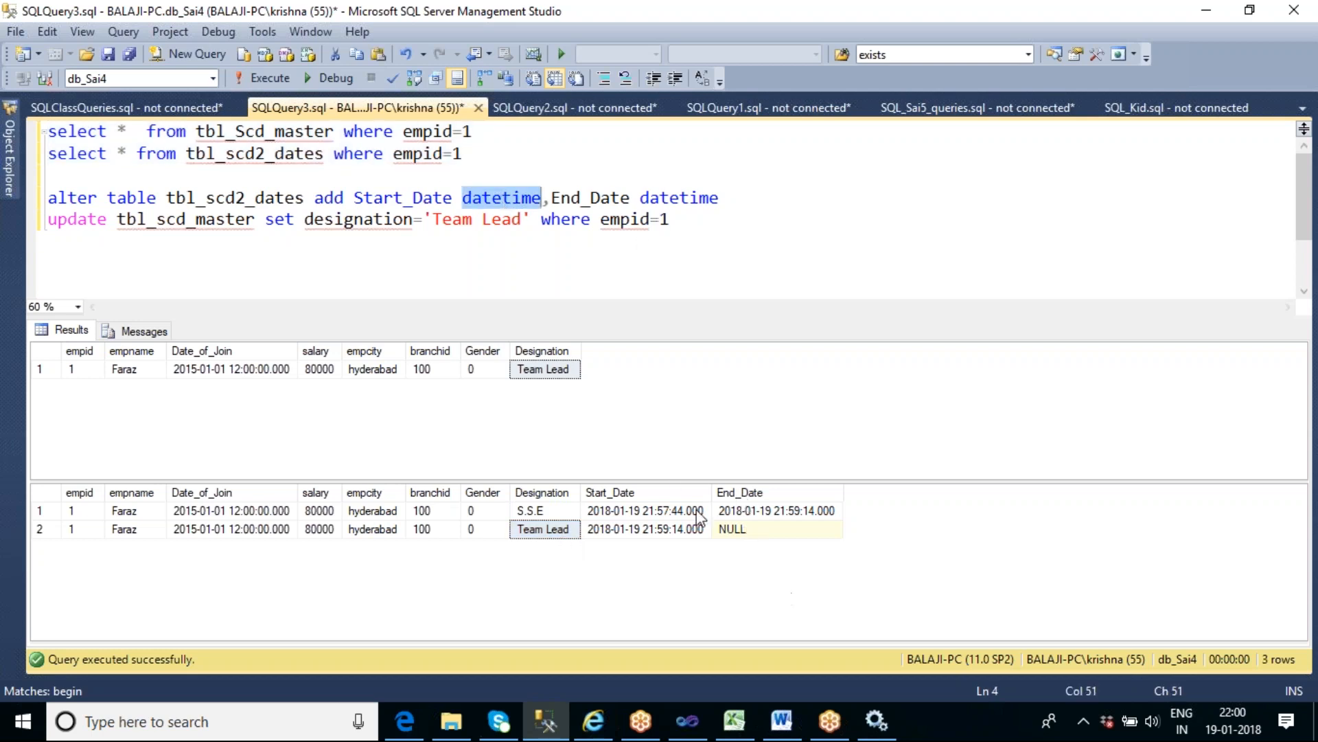
click(687, 511)
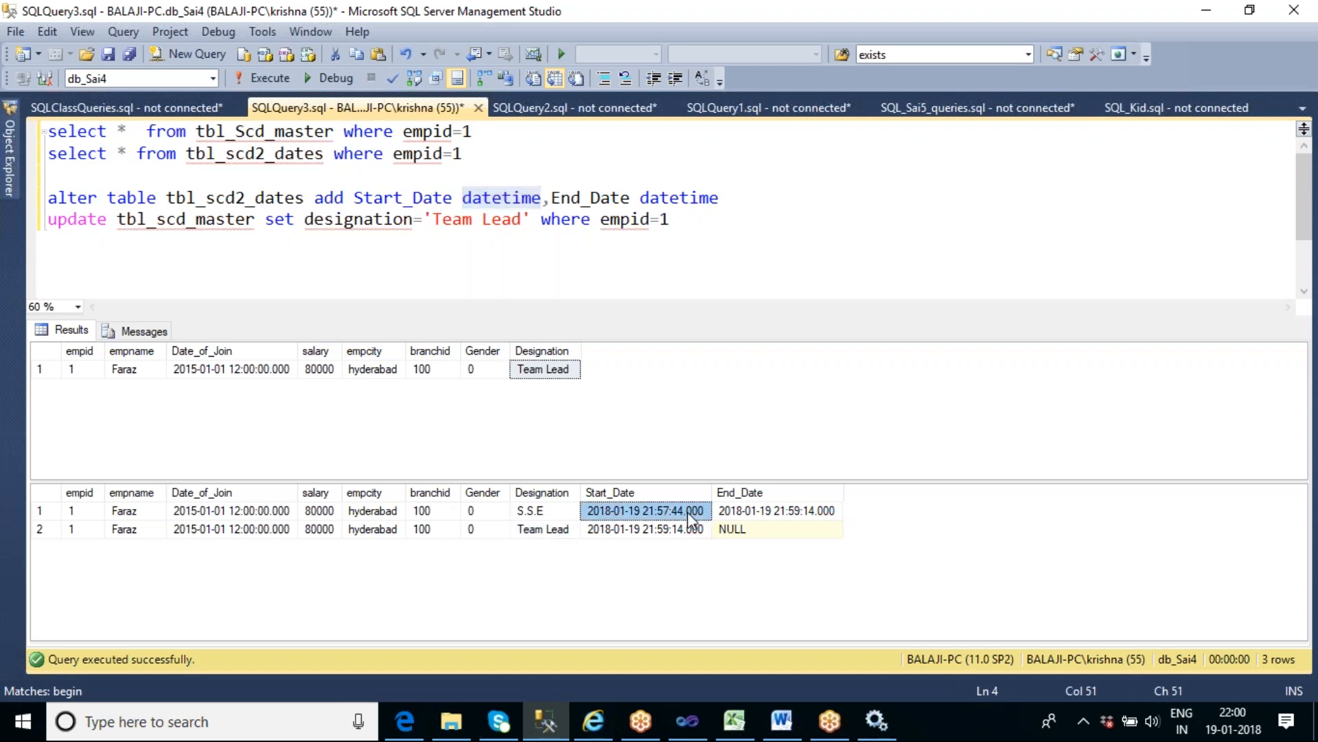
click(805, 511)
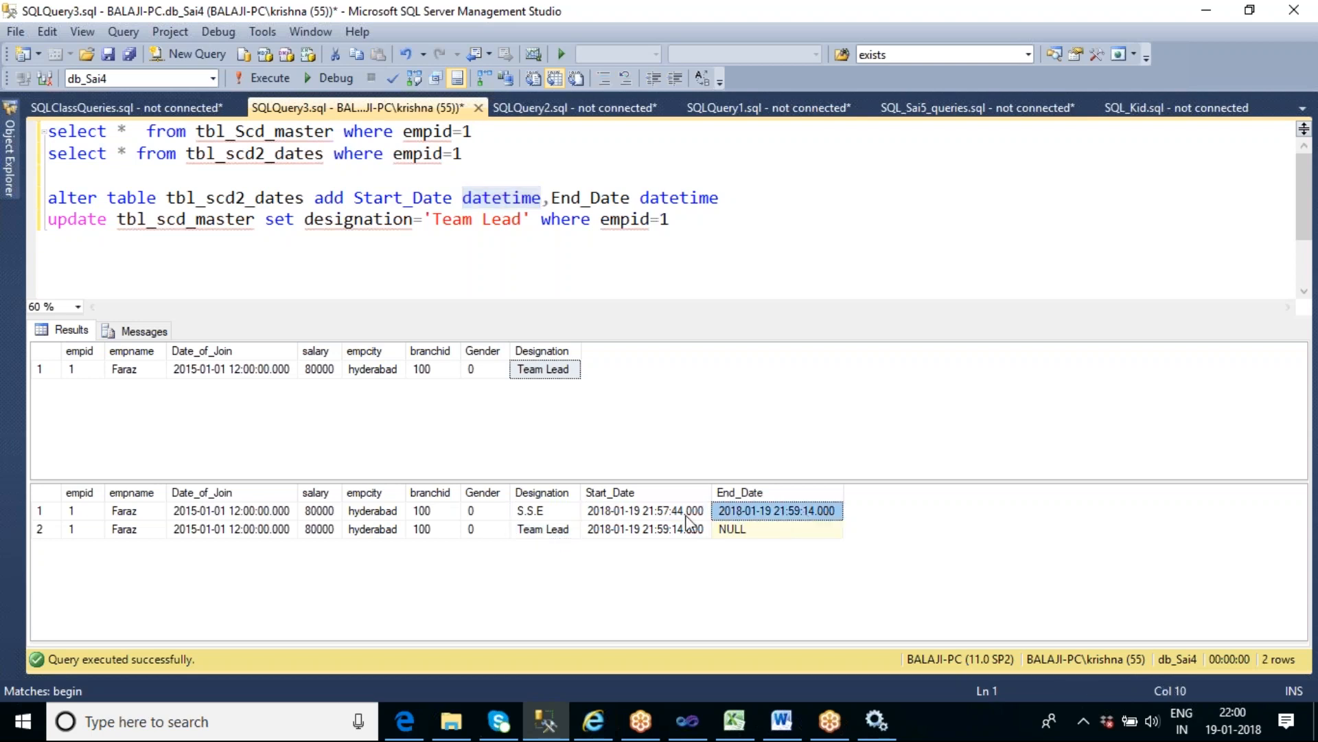
click(661, 513)
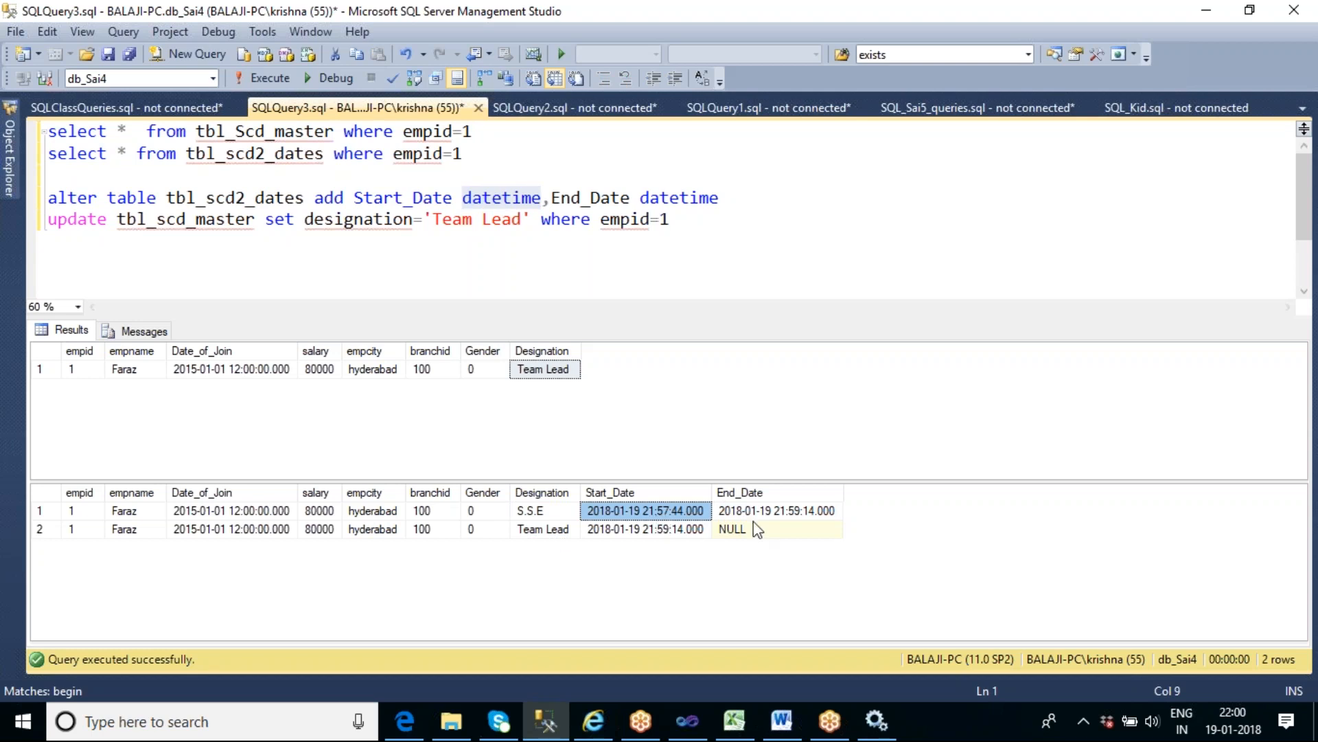
click(786, 513)
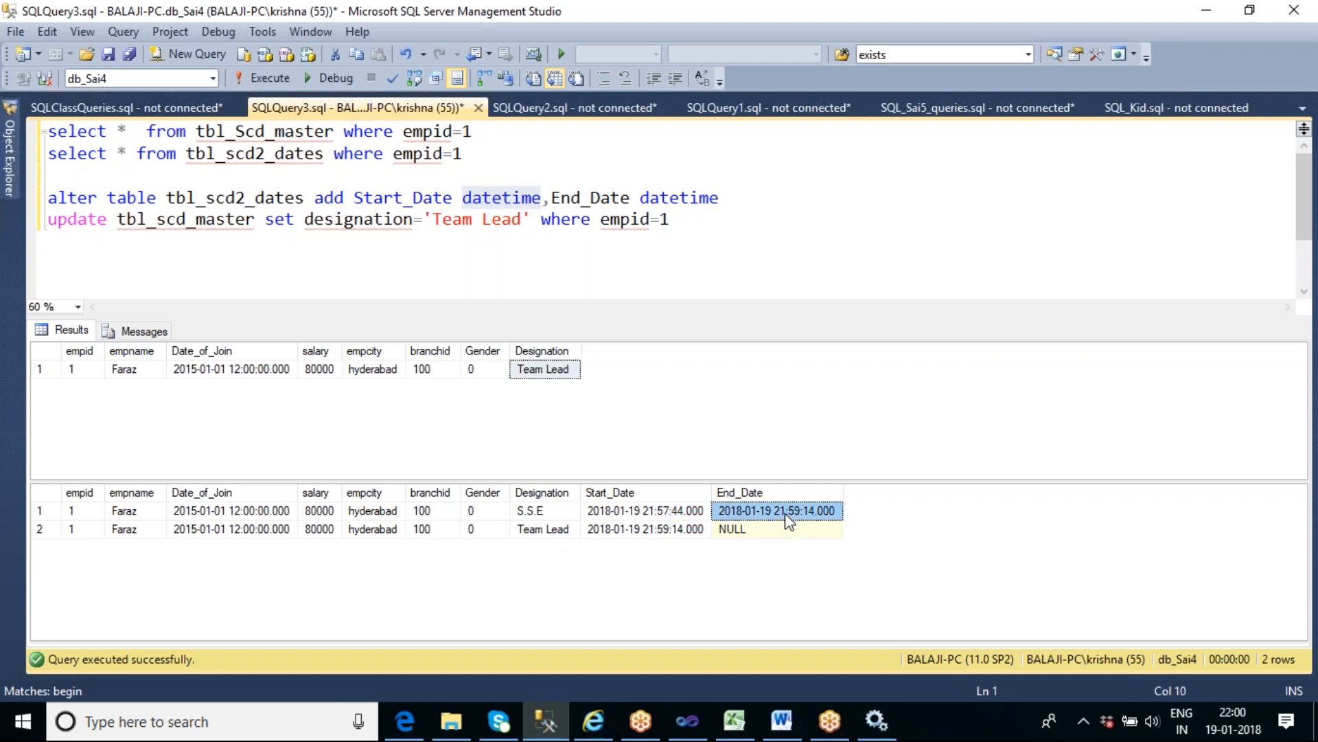
- Compare the S.S.E row's End_Date with the Team Lead row's Start_Date, and check the Team Lead row's End_Date
click(534, 511)
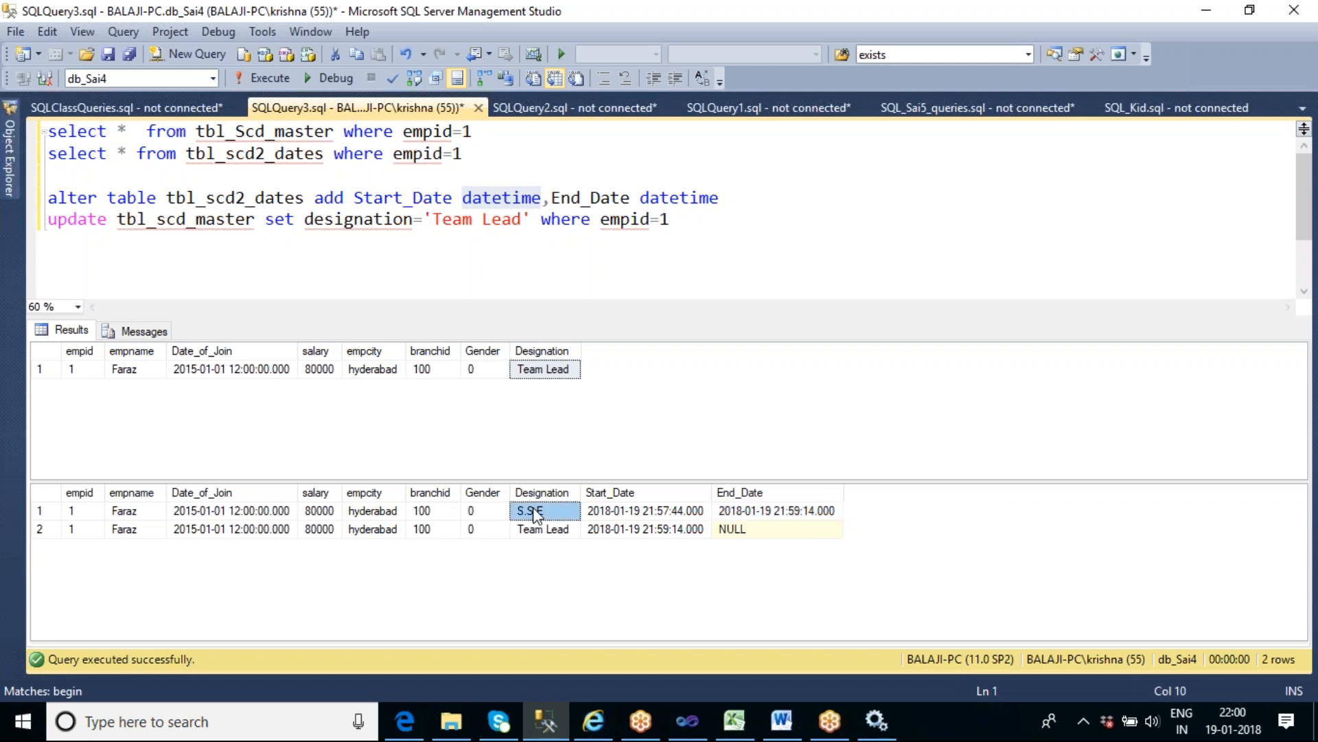
click(665, 541)
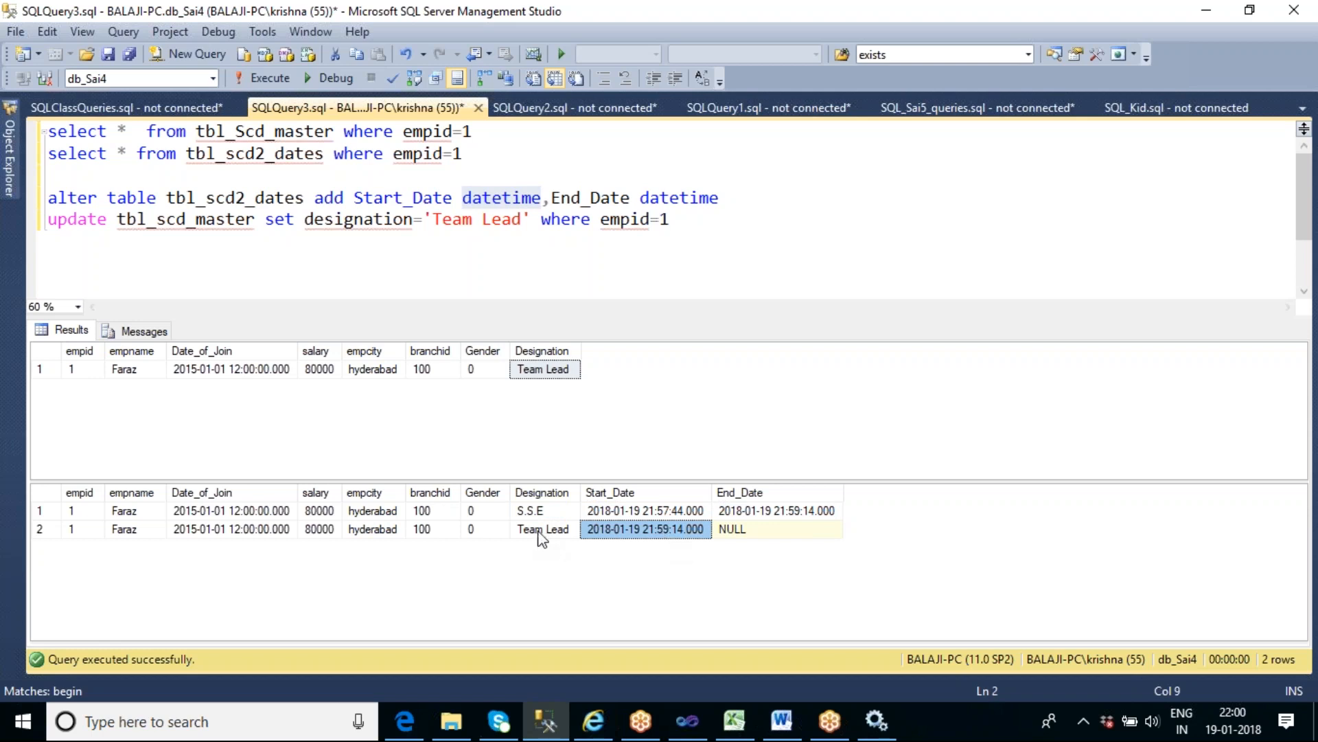
click(772, 510)
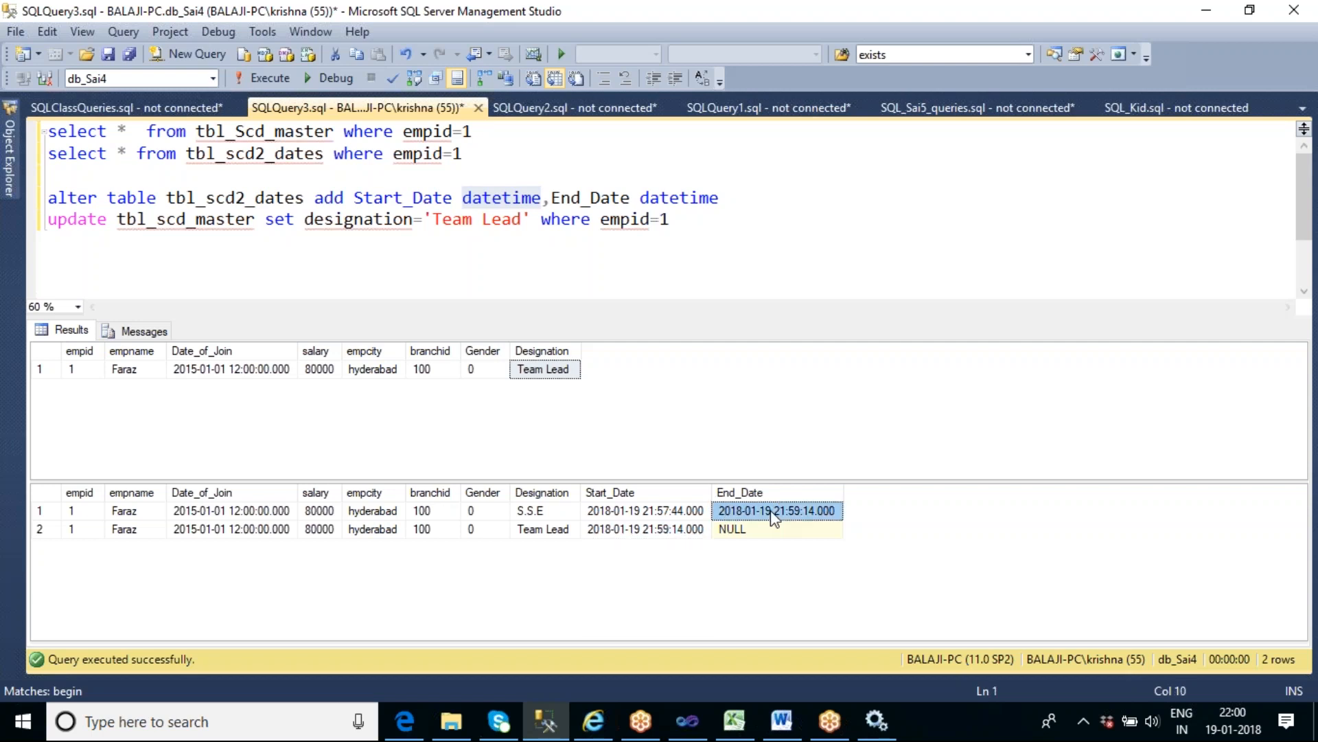
click(675, 530)
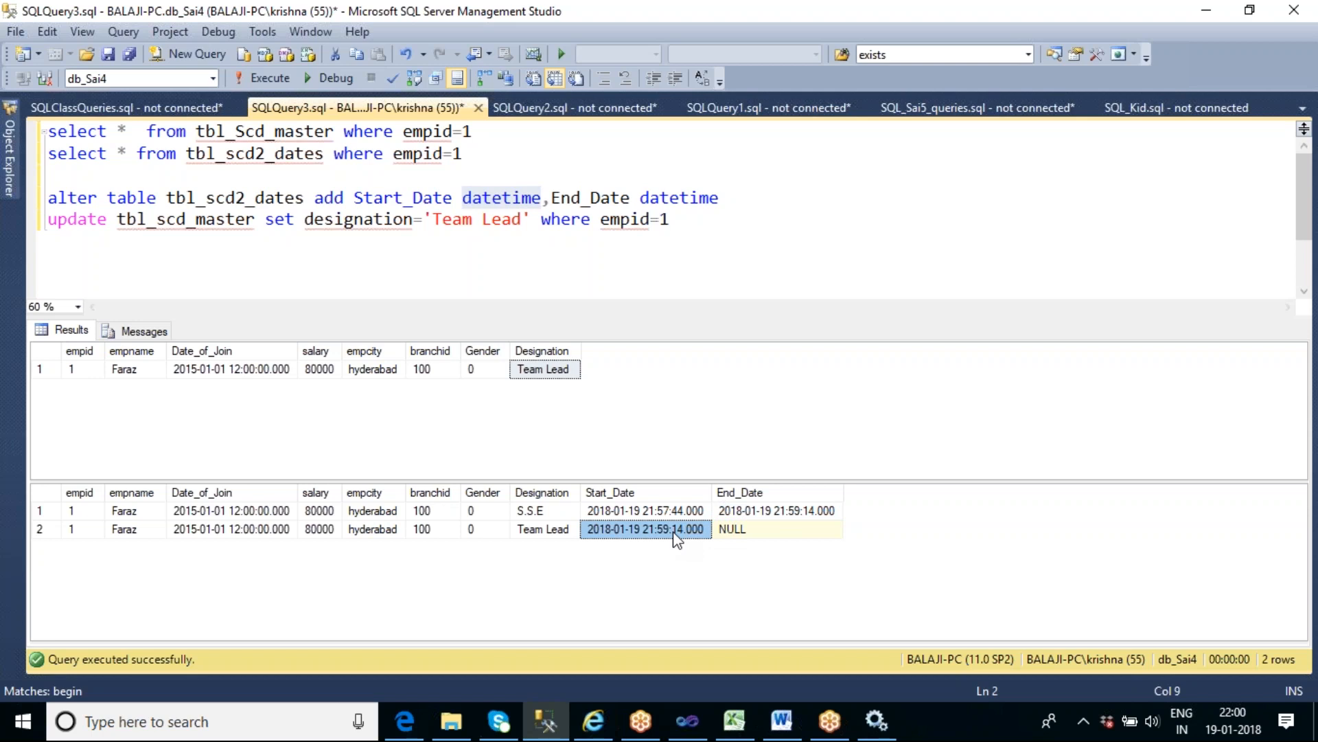
click(819, 513)
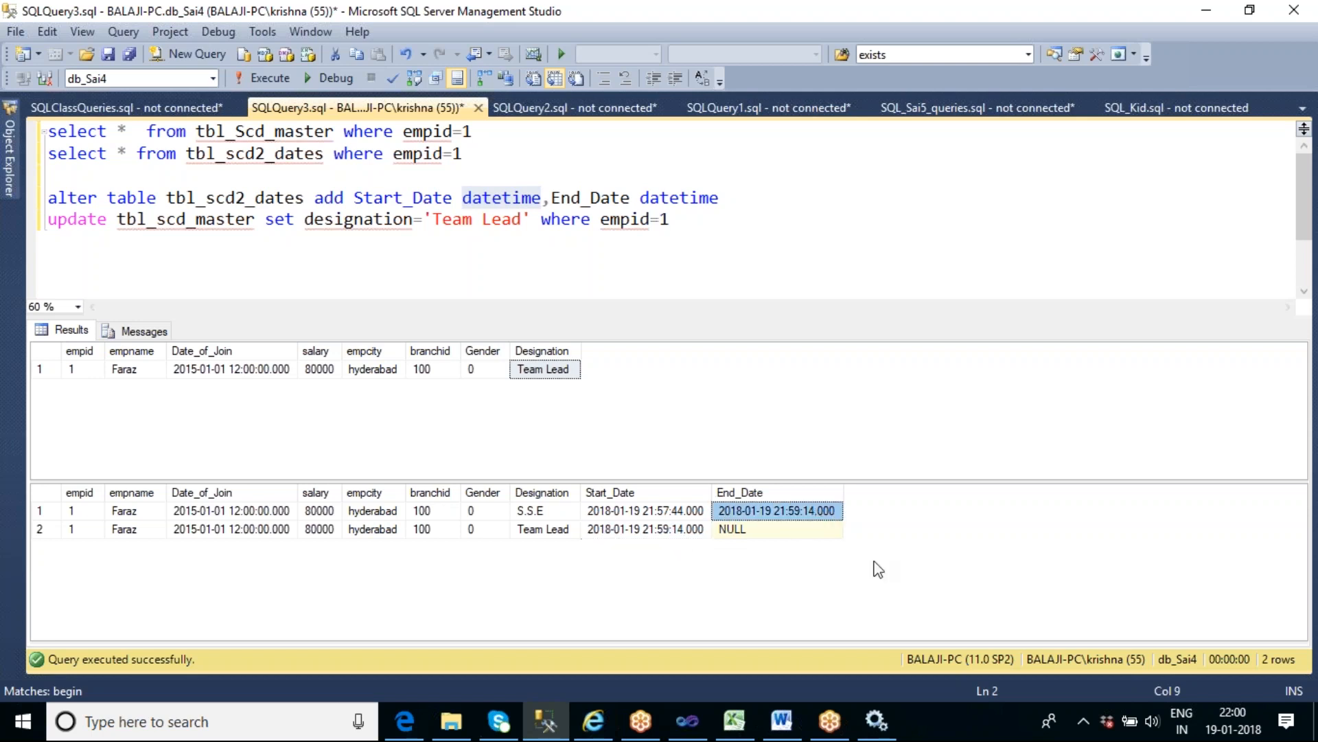
click(643, 534)
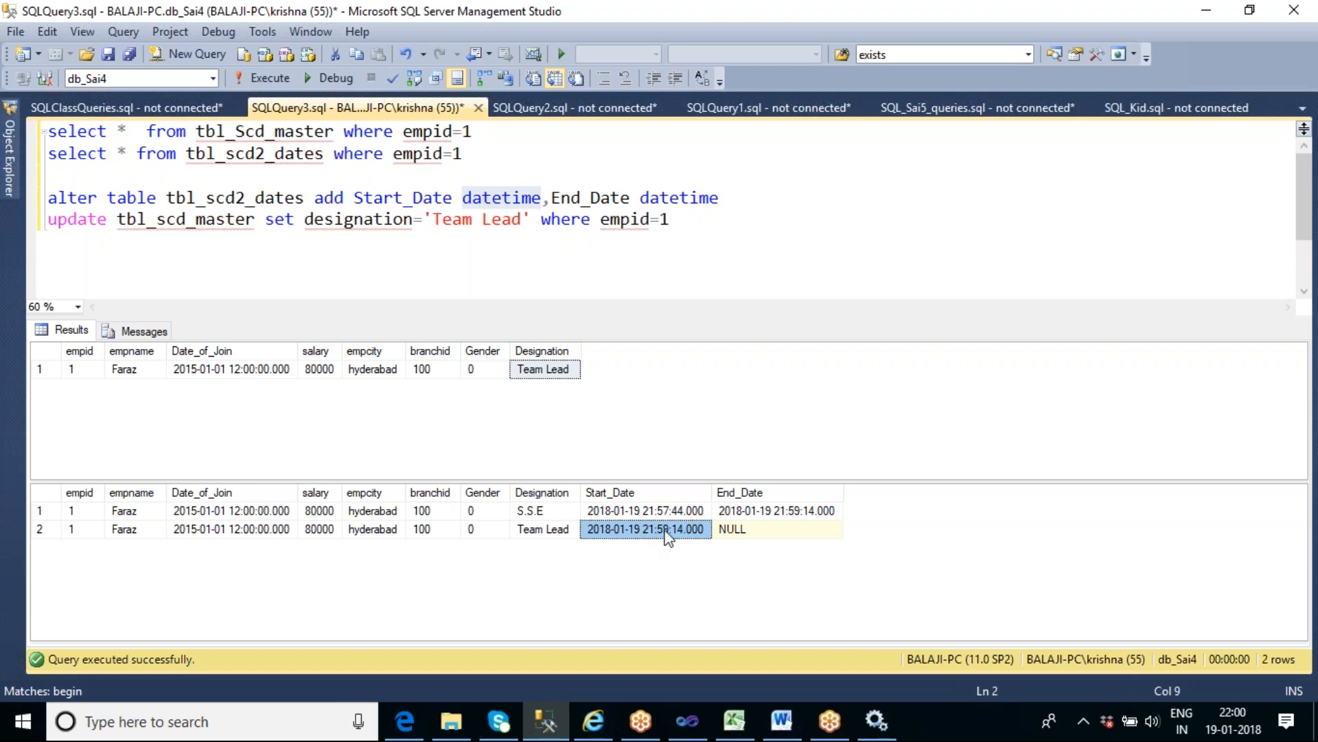
click(778, 510)
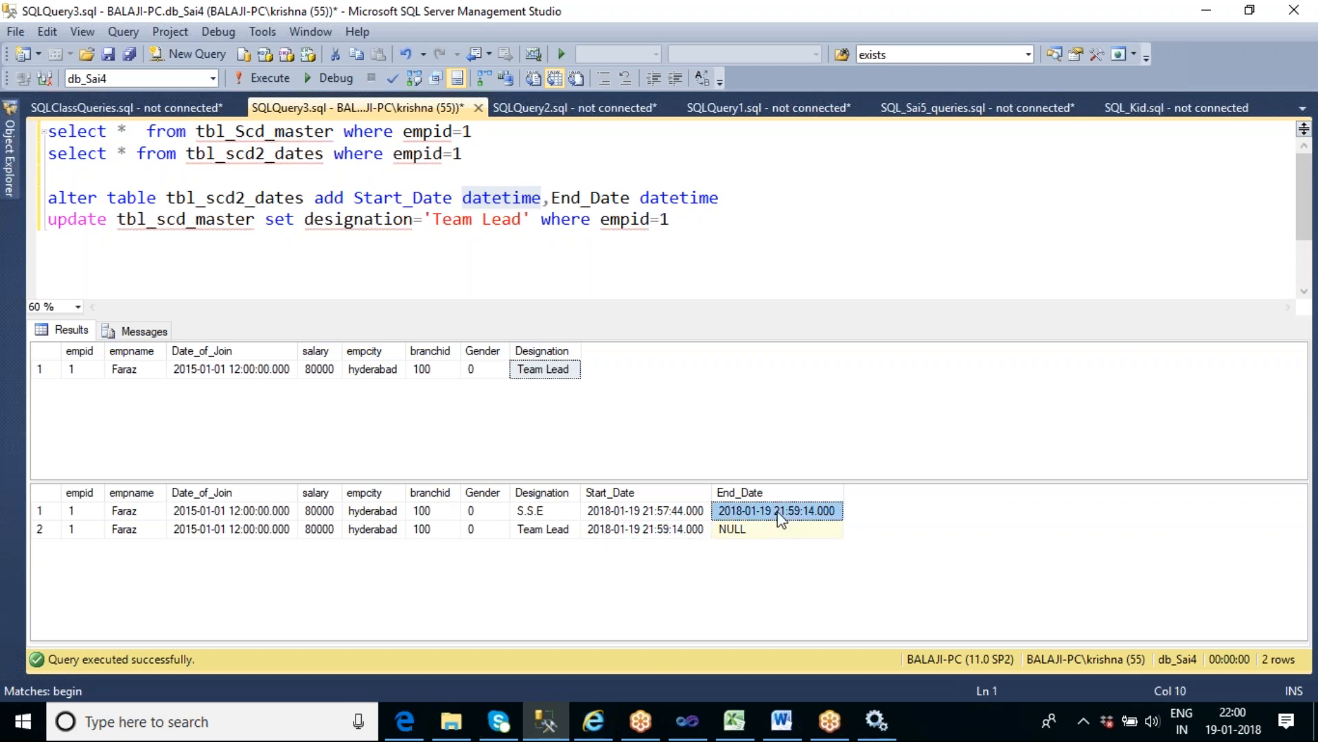
click(557, 530)
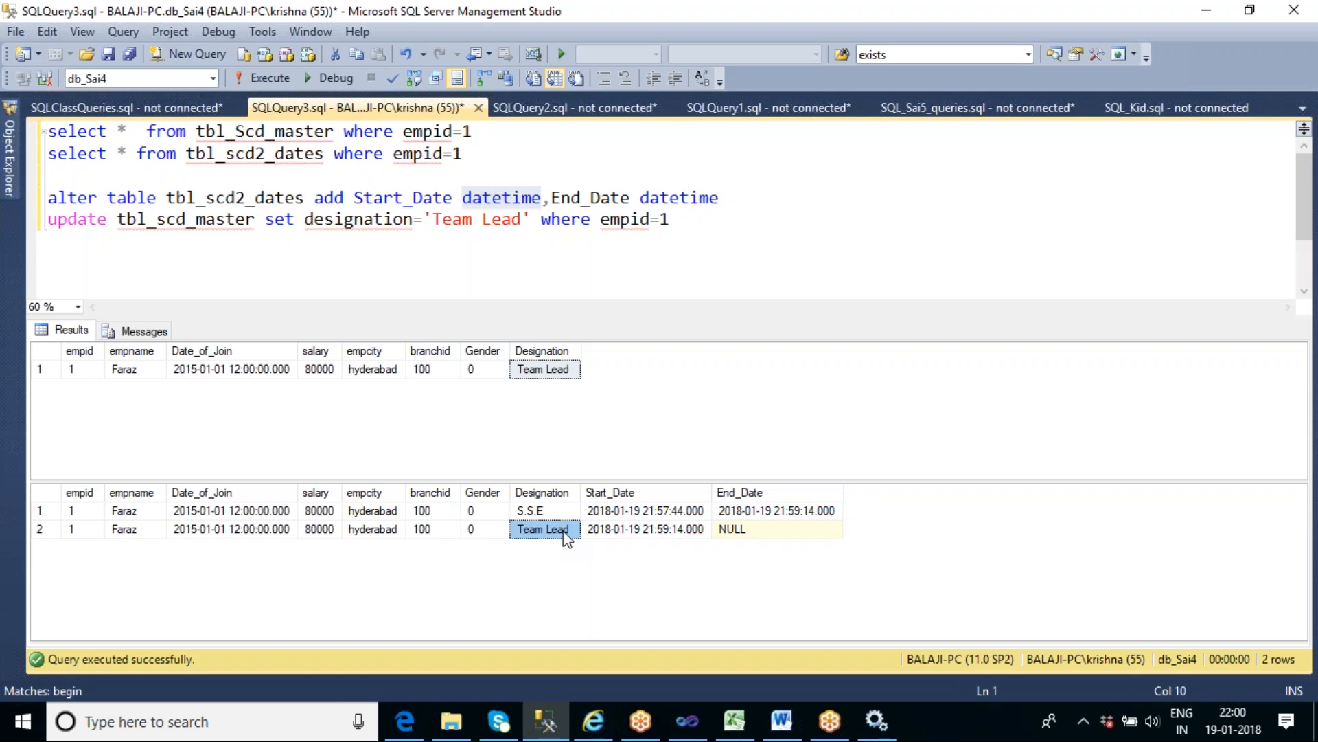
click(737, 536)
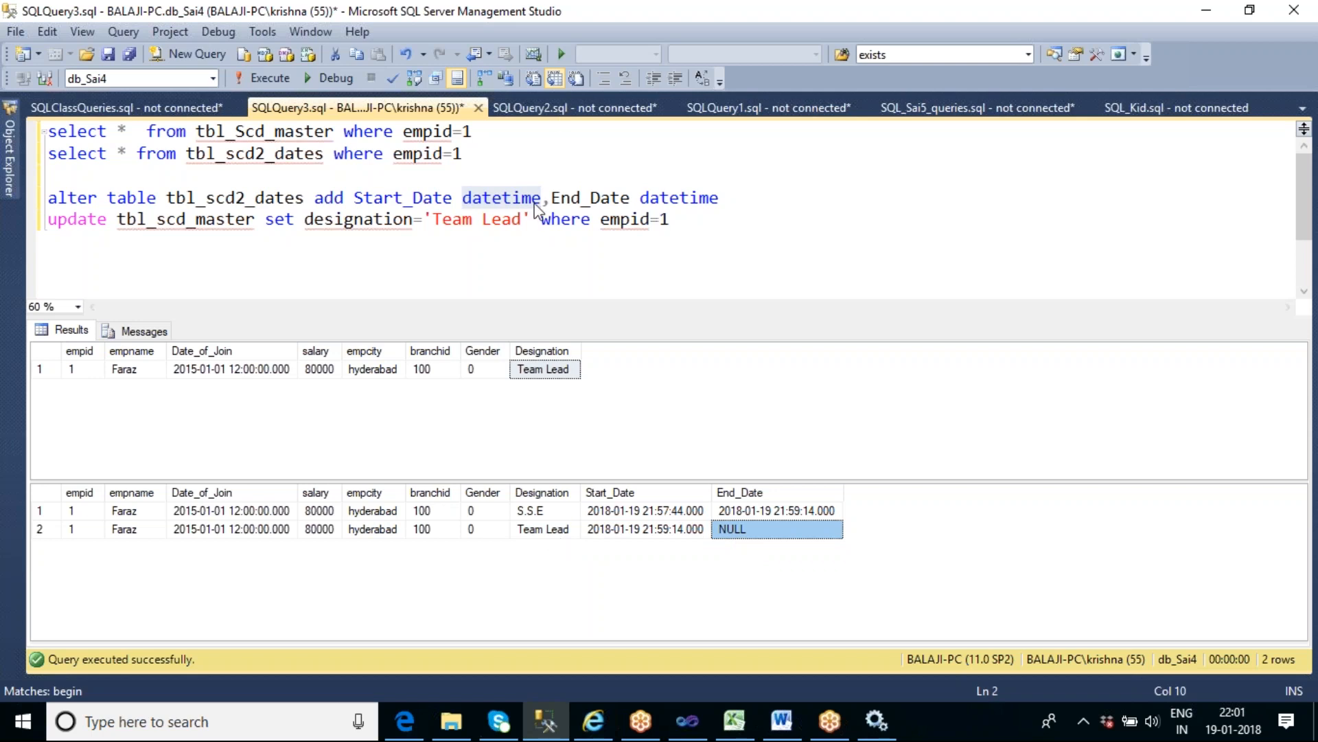
- Change the designation value in the update tbl_scd_master statement to 'Manager'
click(521, 220)
key(ctrl+shift+Left)
key(ctrl+shift+Left)
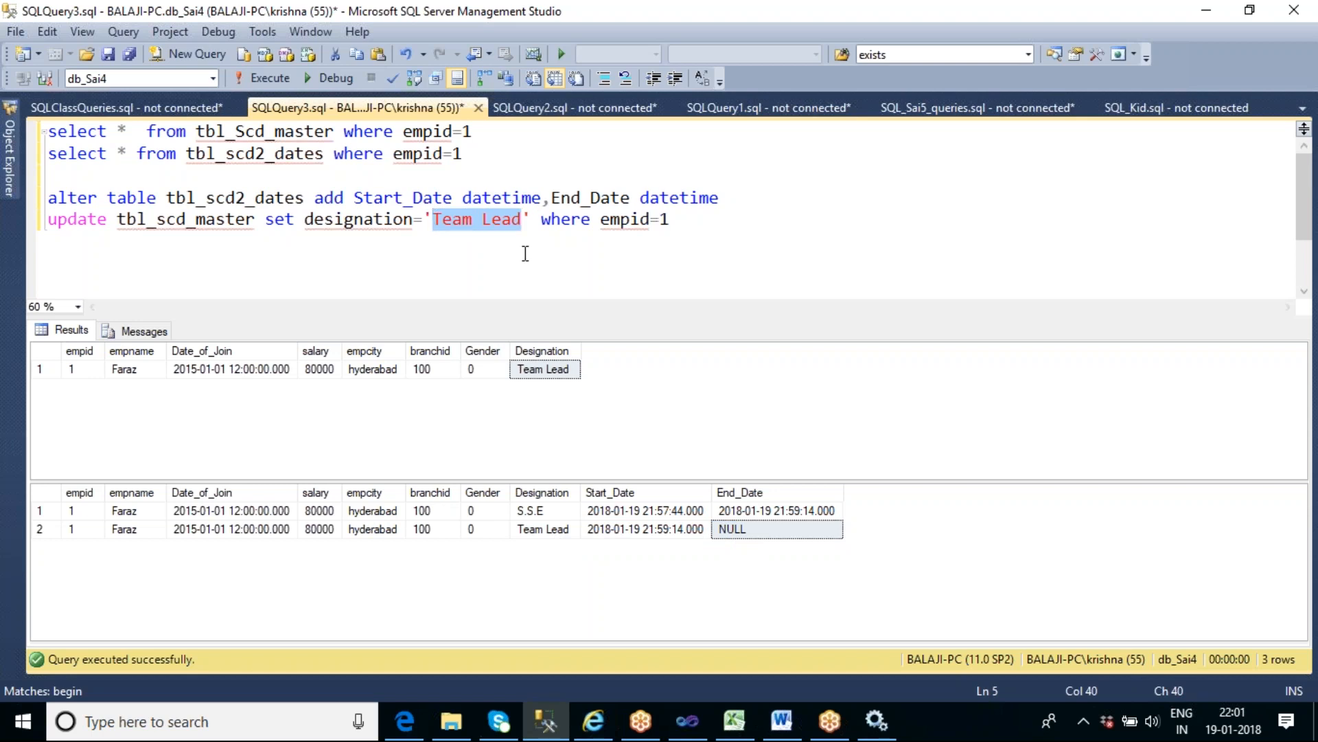
text(Mana)
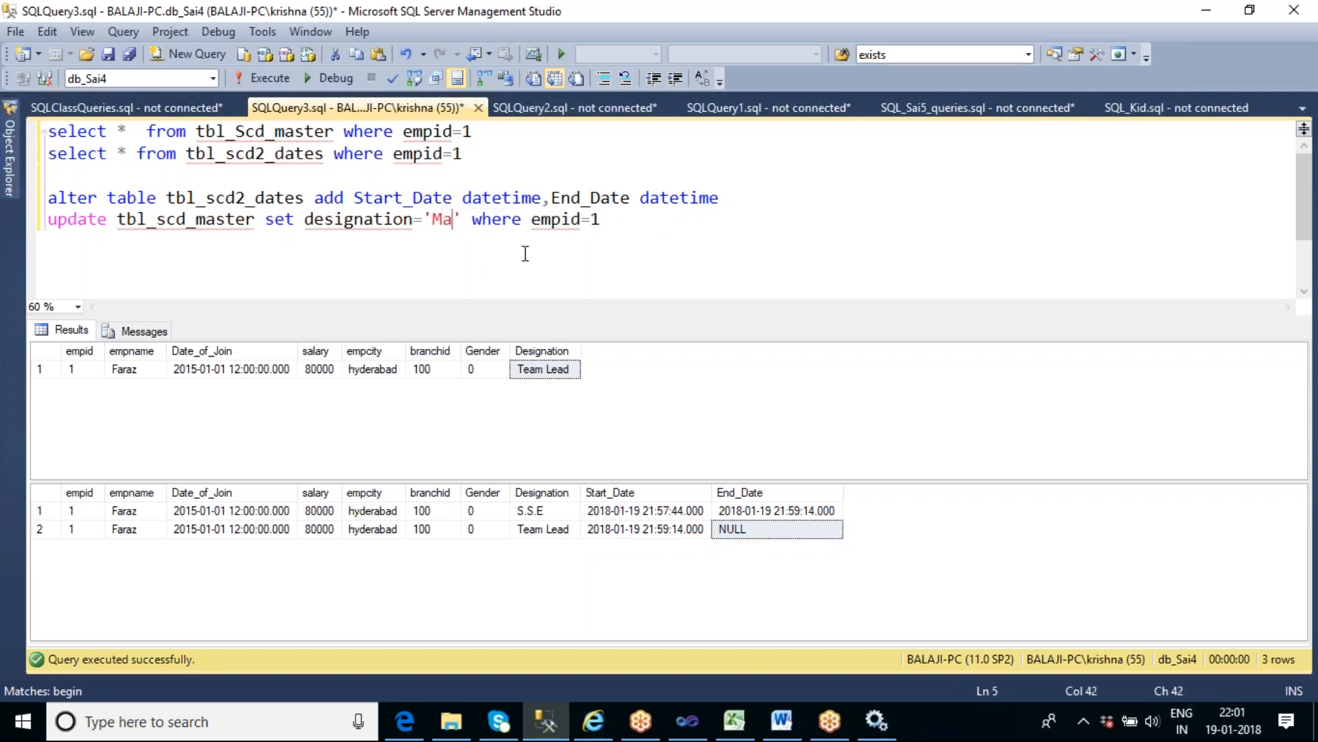
text(ger)
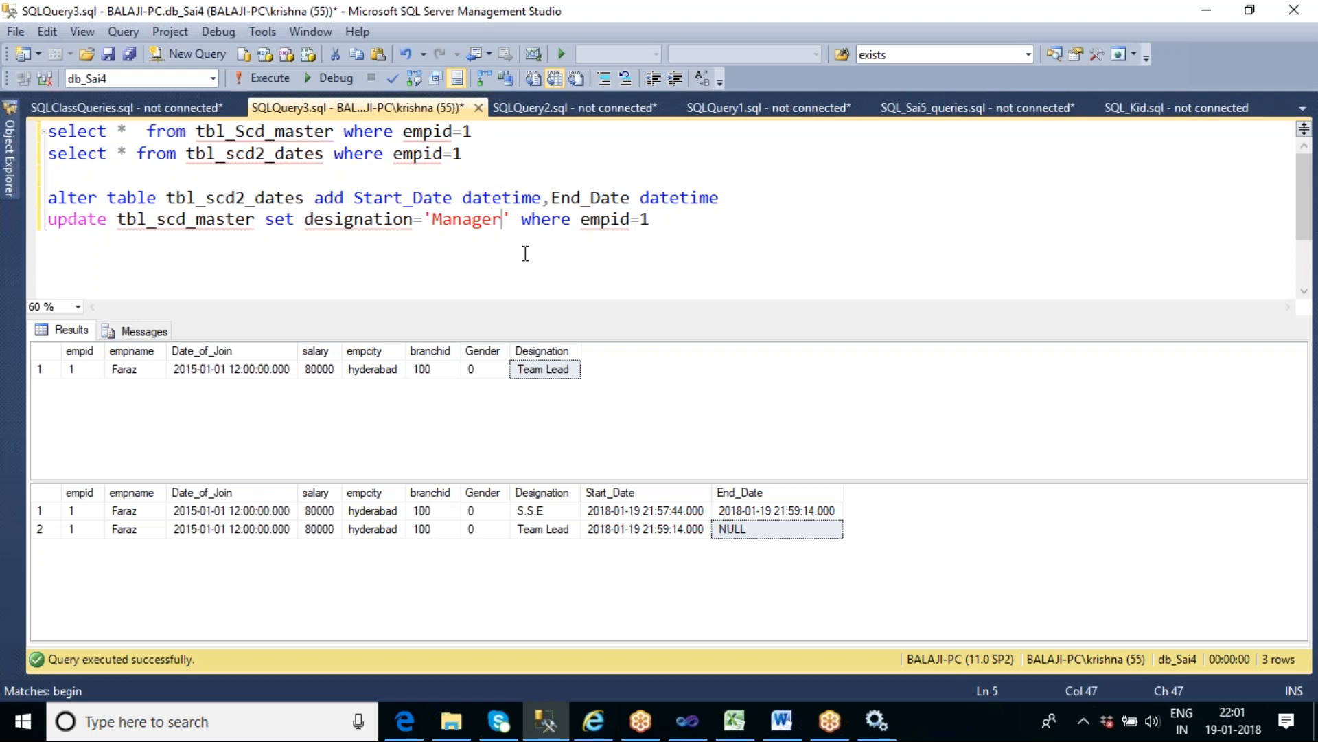
- Check the Team Lead row's Start_Date against the system clock, and execute only the update tbl_scd_master statement for empid=1
click(663, 533)
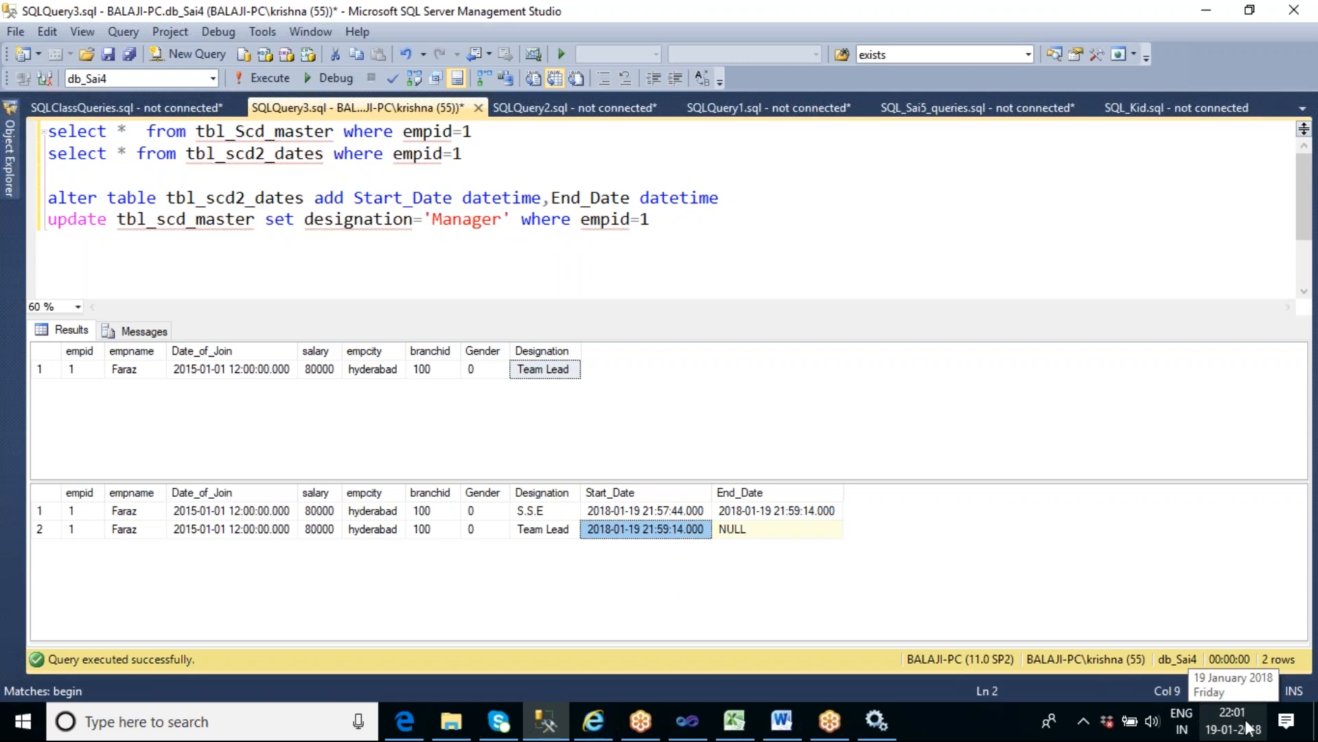
click(665, 221)
drag(665, 221, 27, 240)
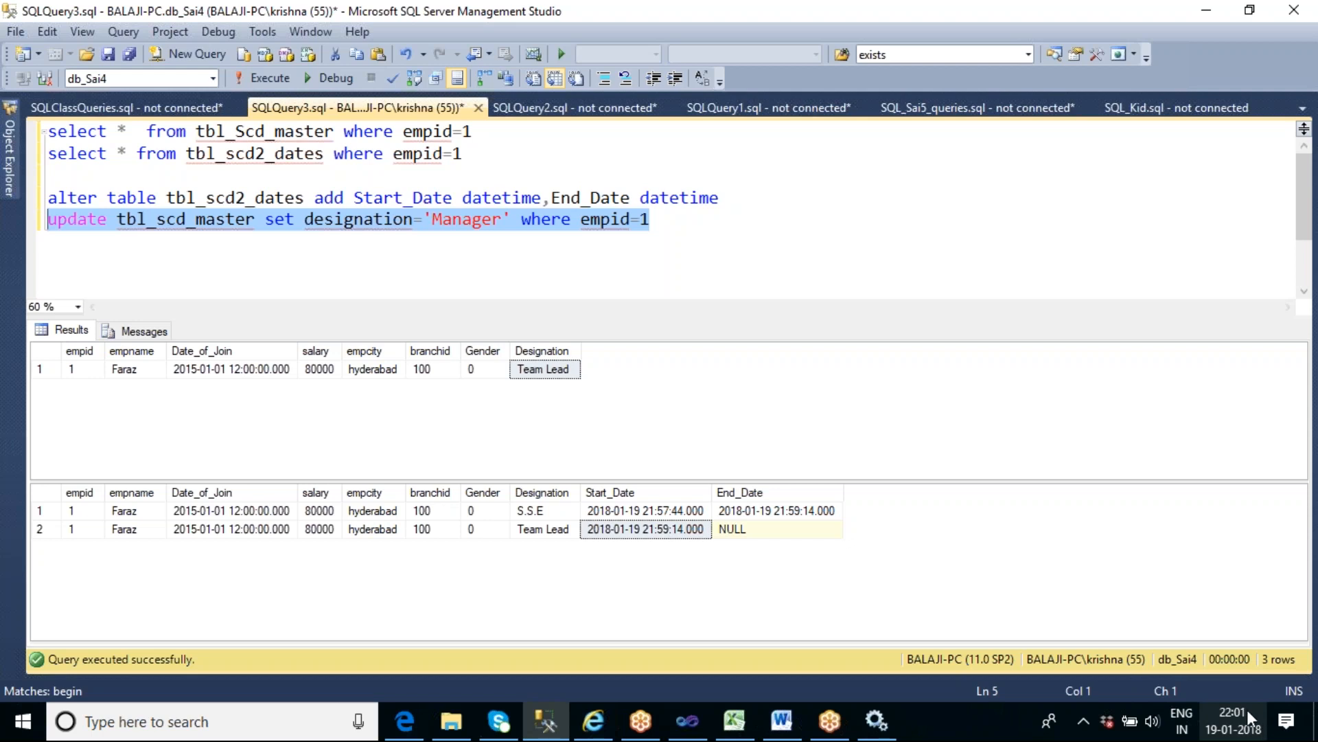
click(734, 228)
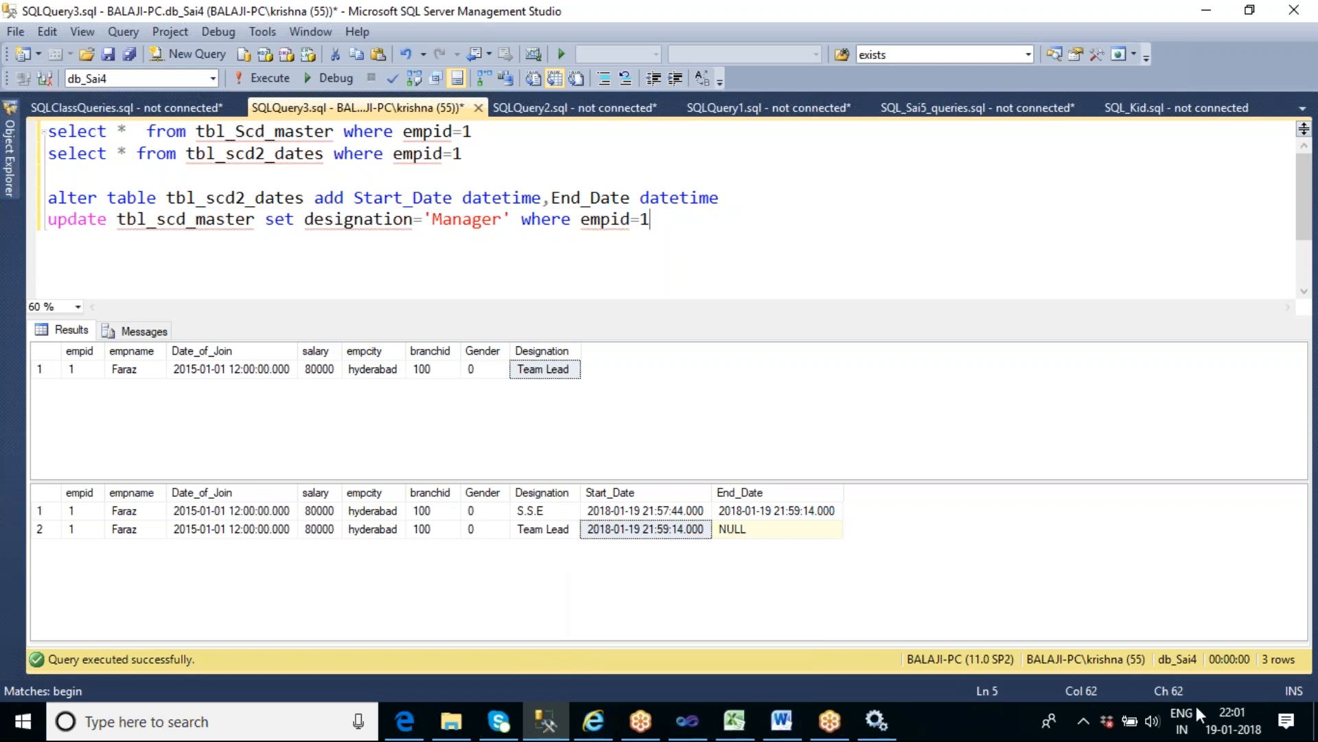
click(1230, 711)
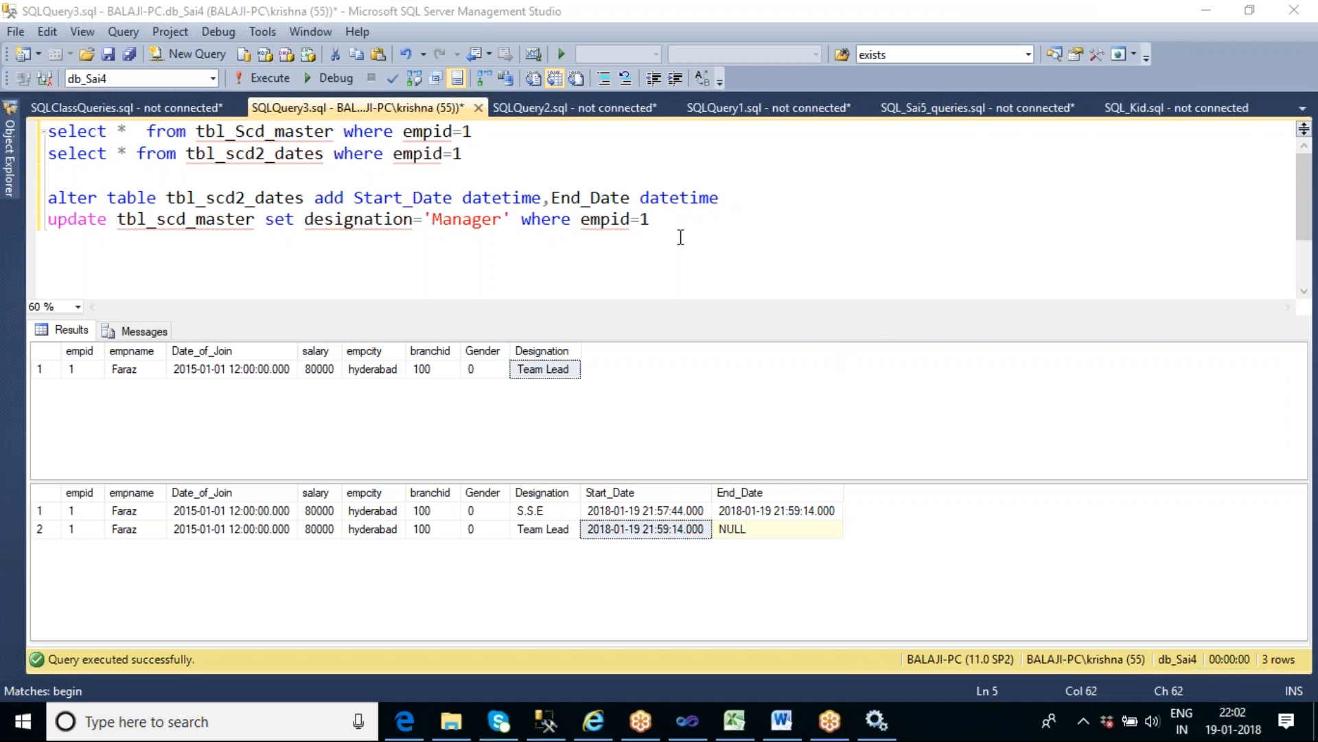
drag(663, 221, 34, 235)
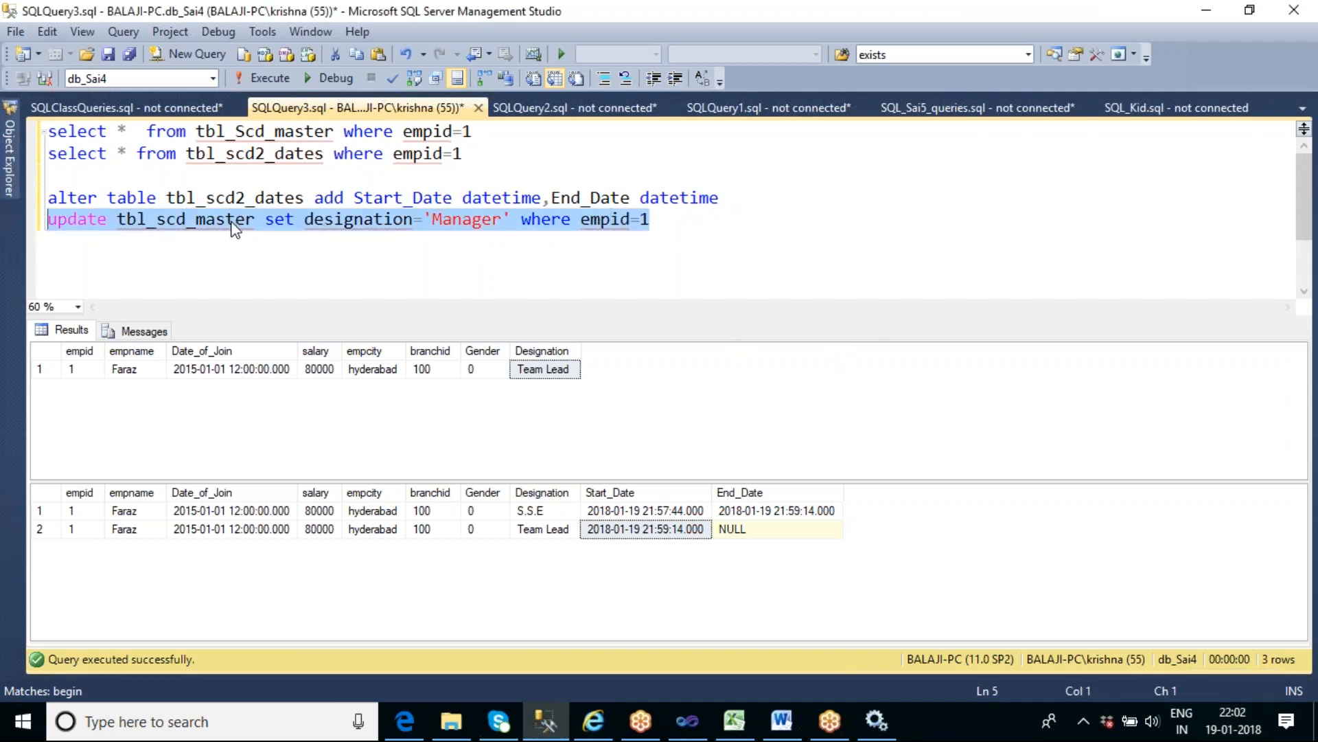
click(266, 78)
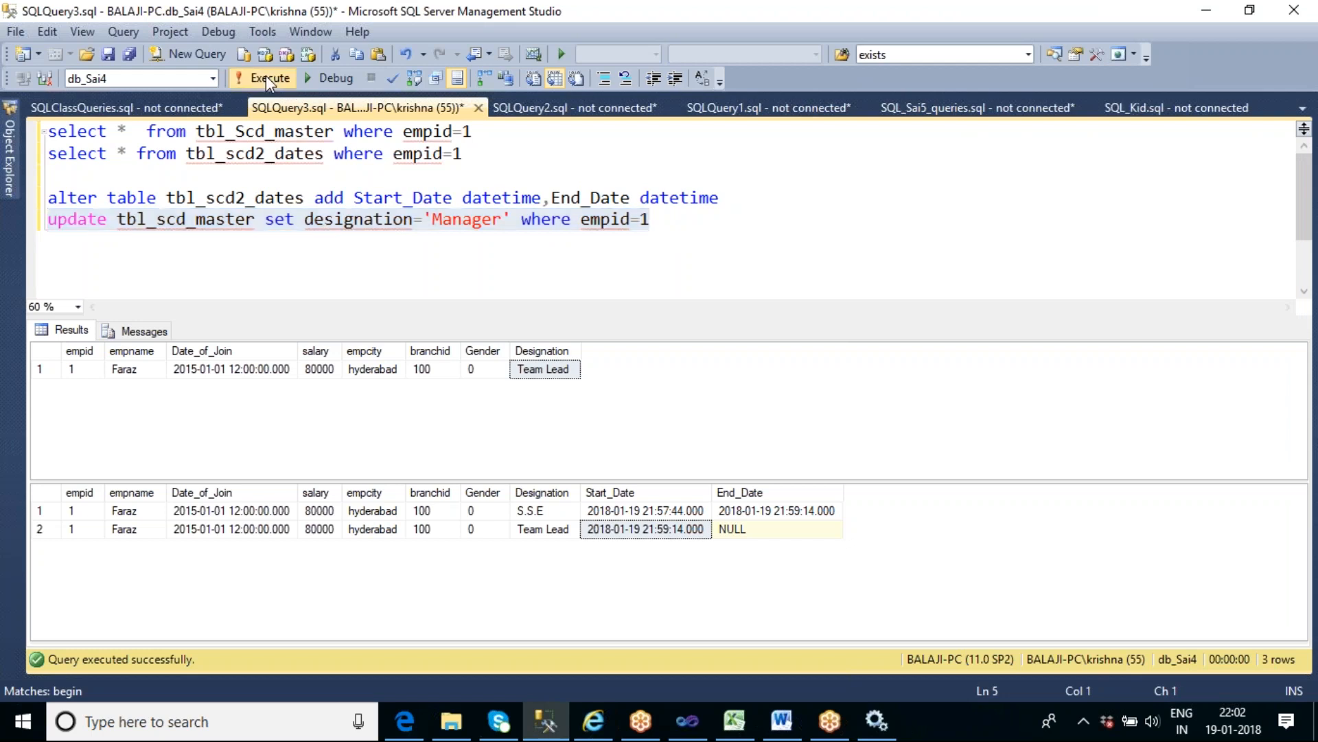
- Run both select queries for empid=1 together to compare the updated tbl_Scd_master row with tbl_scd2_dates
click(518, 279)
drag(484, 152, 47, 130)
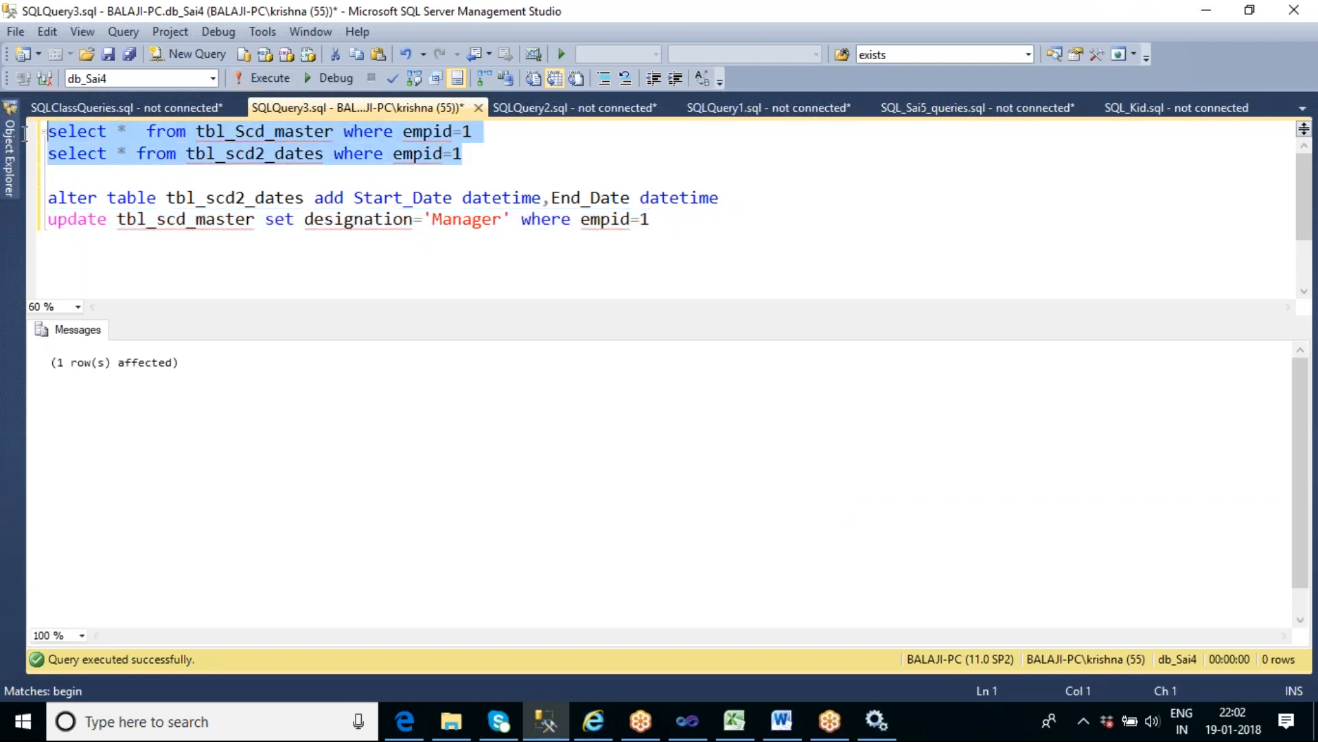
click(269, 78)
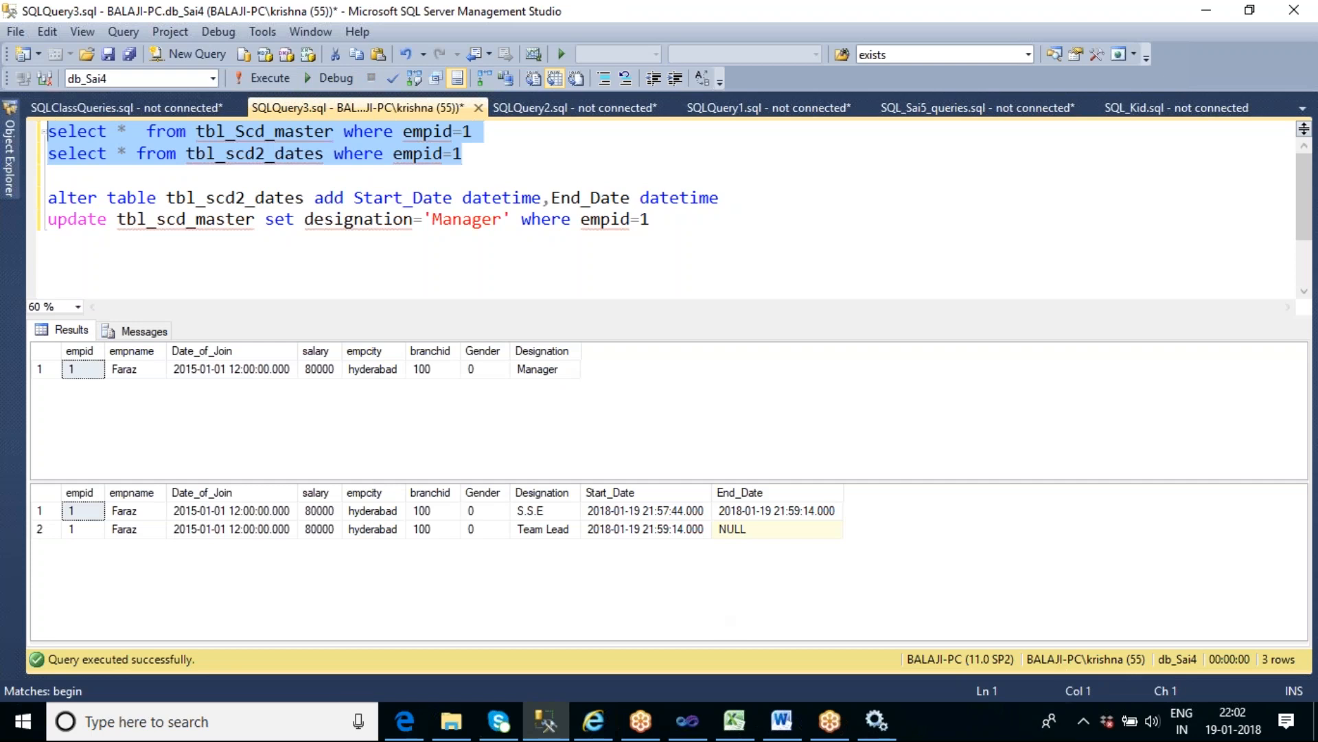
- Switch to Visual Studio, stop the debug session and execute the Data Flow Task again
click(688, 721)
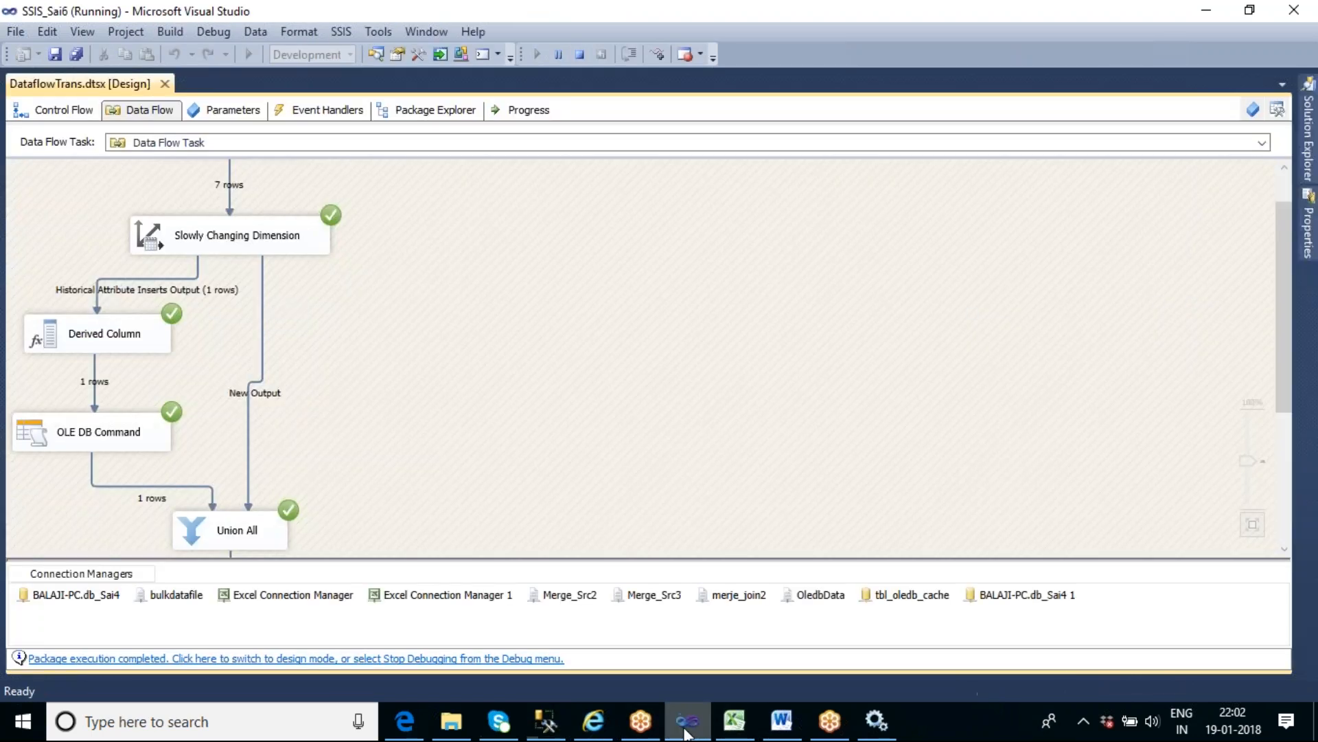
click(580, 55)
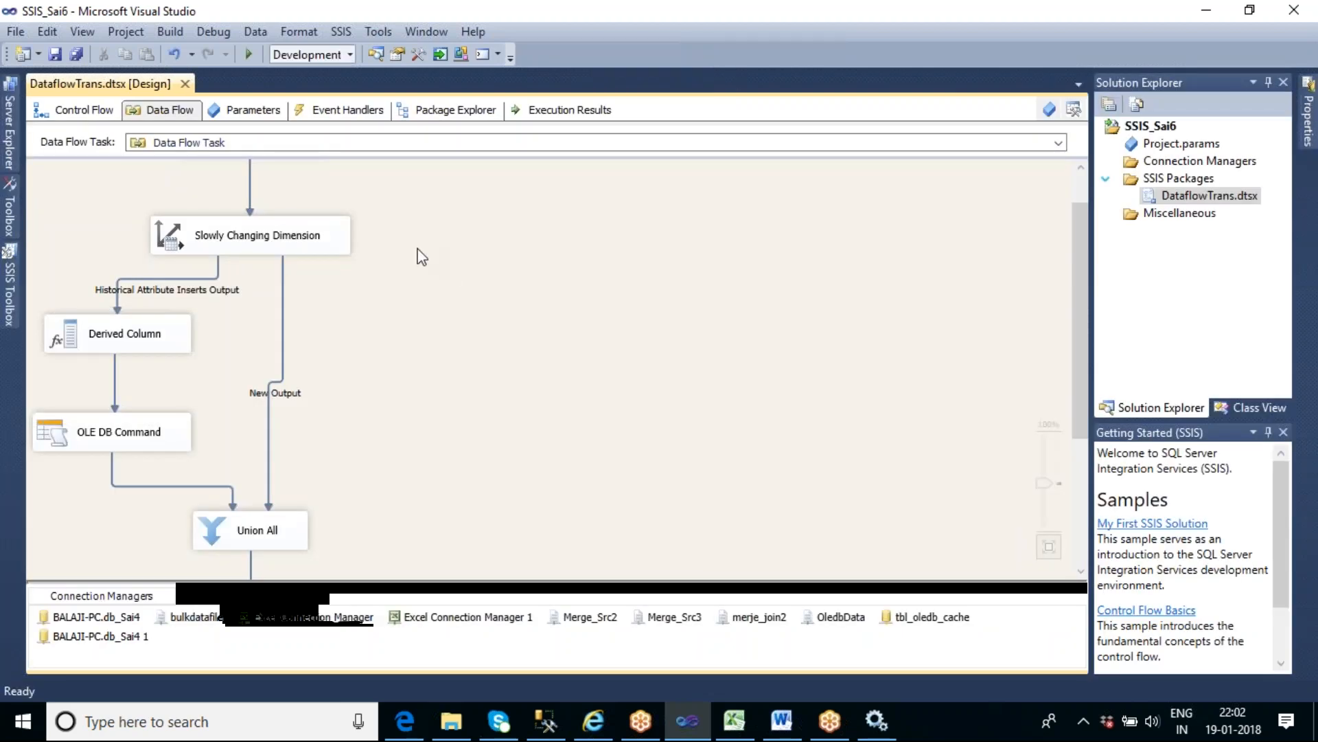
right_click(419, 253)
click(478, 352)
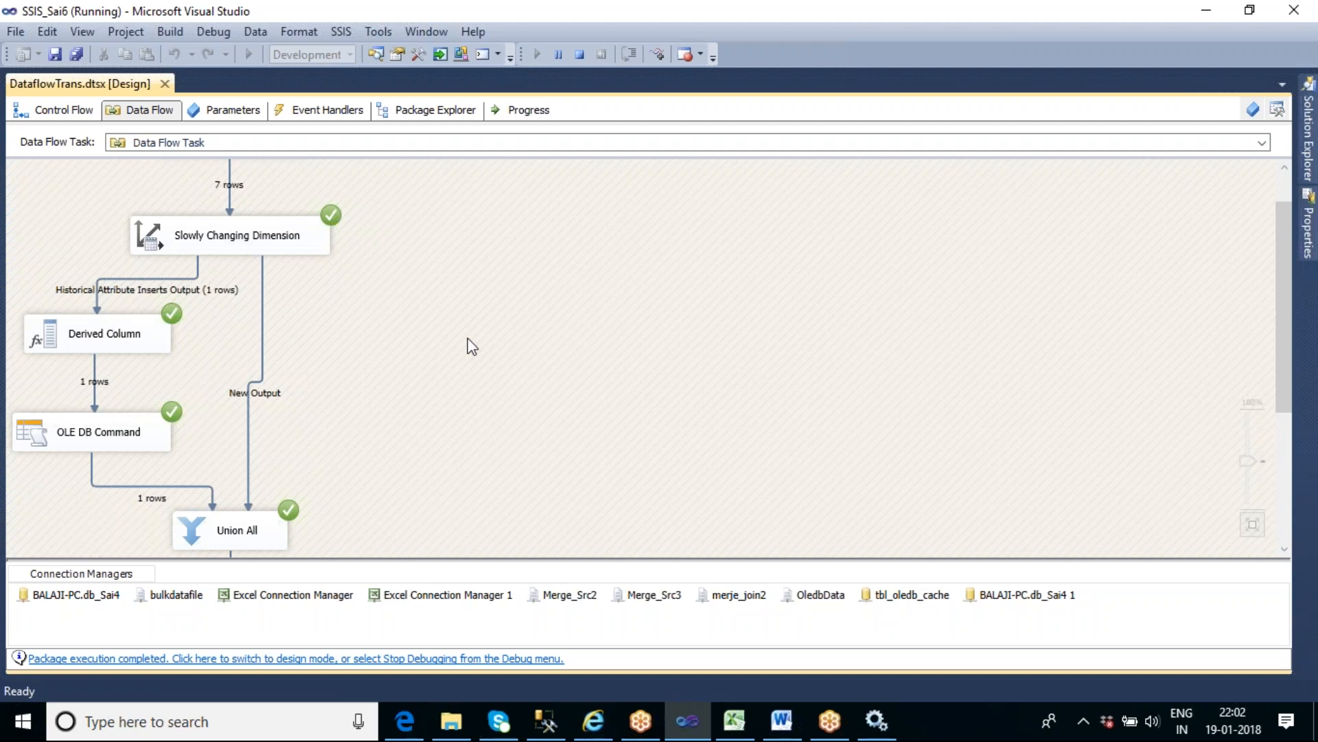
- Return to SQL Server Management Studio, rerun both select queries for empid=1, and examine the Manager row's Designation and Start_Date in tbl_scd2_dates
click(546, 718)
click(535, 242)
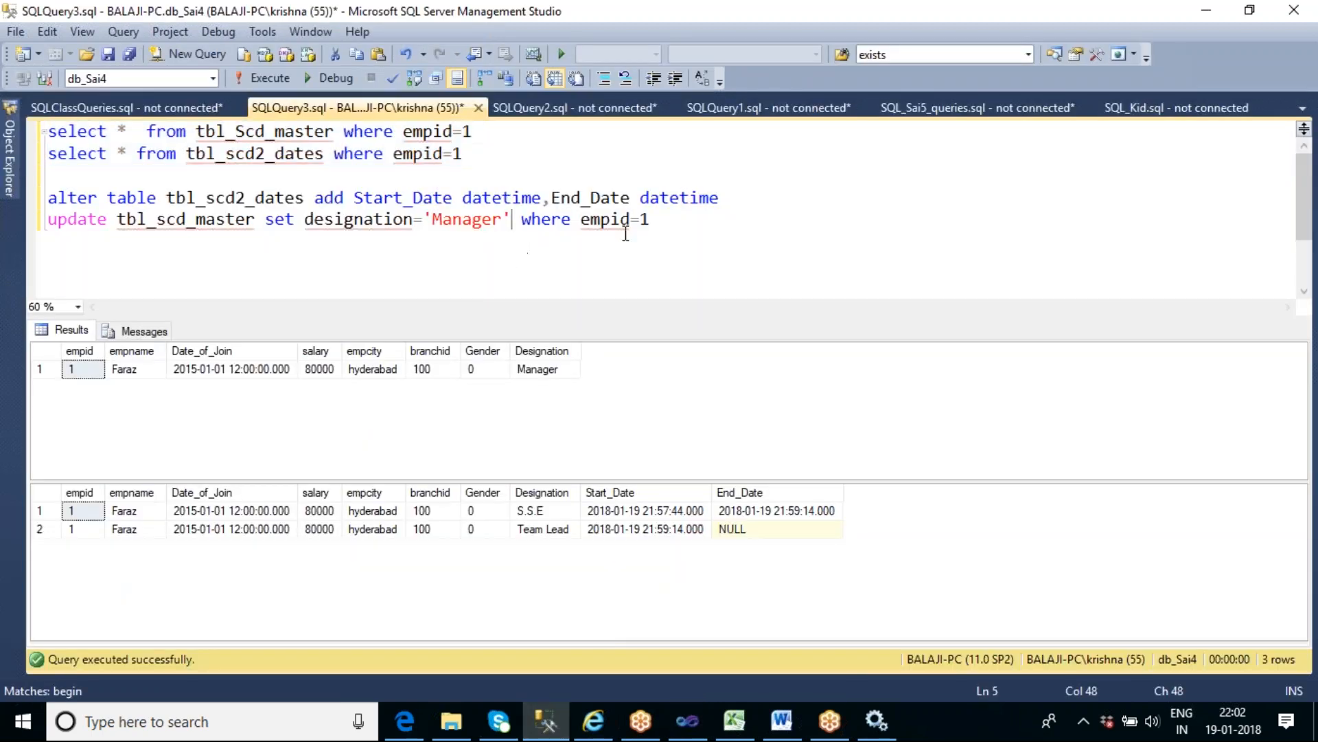
click(661, 220)
drag(476, 153, 45, 130)
click(266, 81)
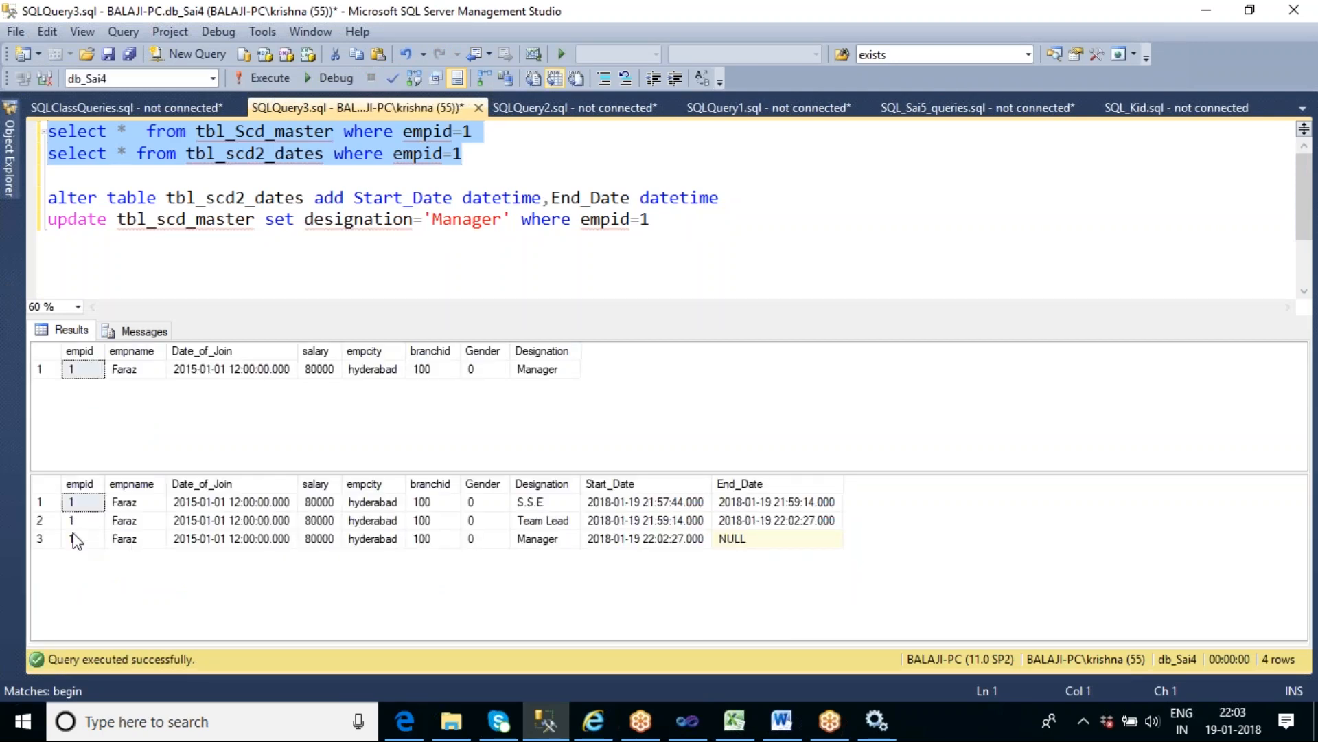
click(641, 541)
click(544, 540)
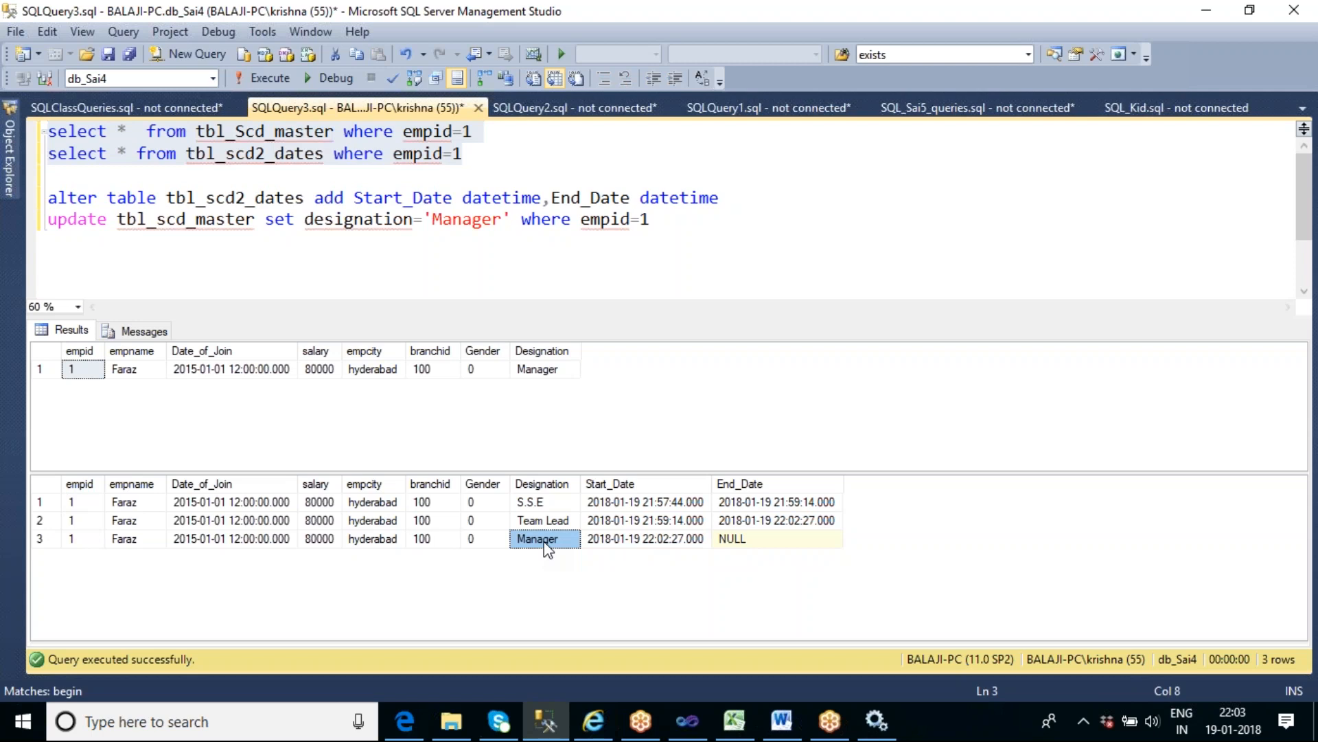
click(633, 541)
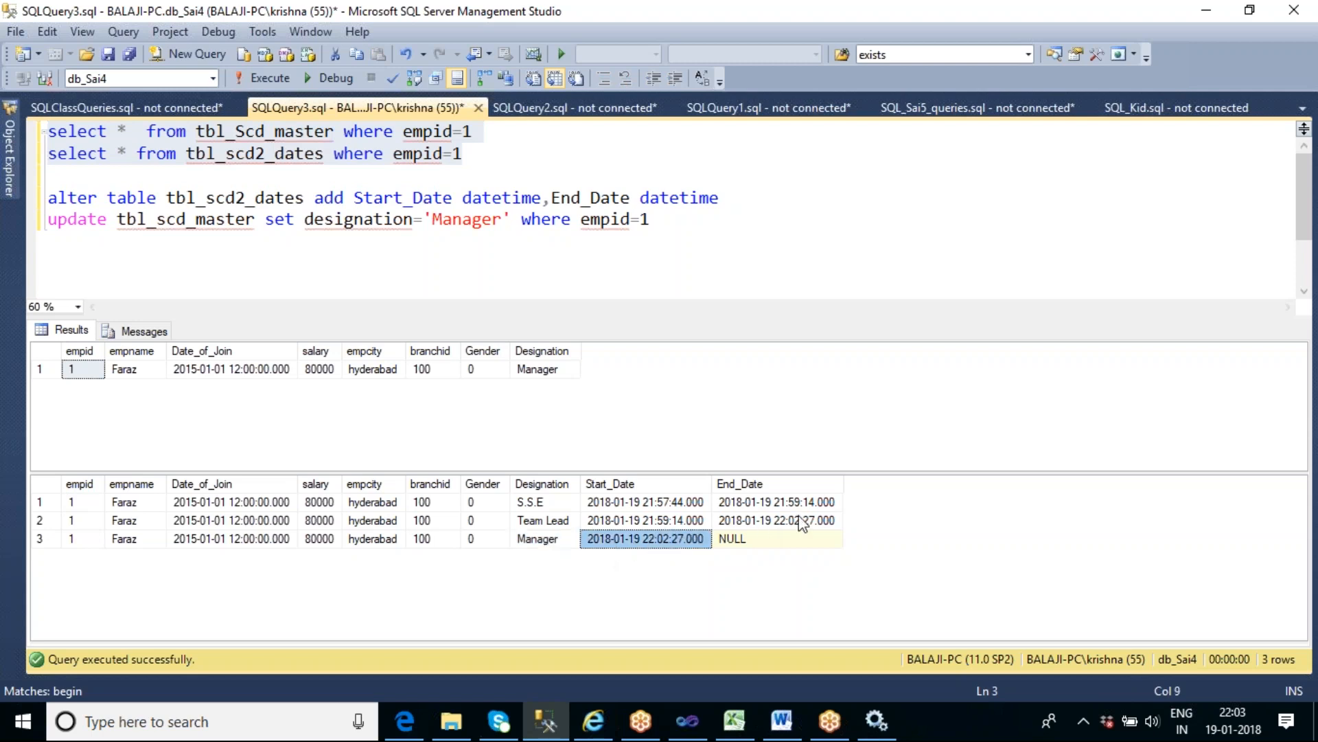
- Check the Team Lead row's End_Date in the tbl_scd2_dates results, switch to Visual Studio and stop the debug session
click(828, 526)
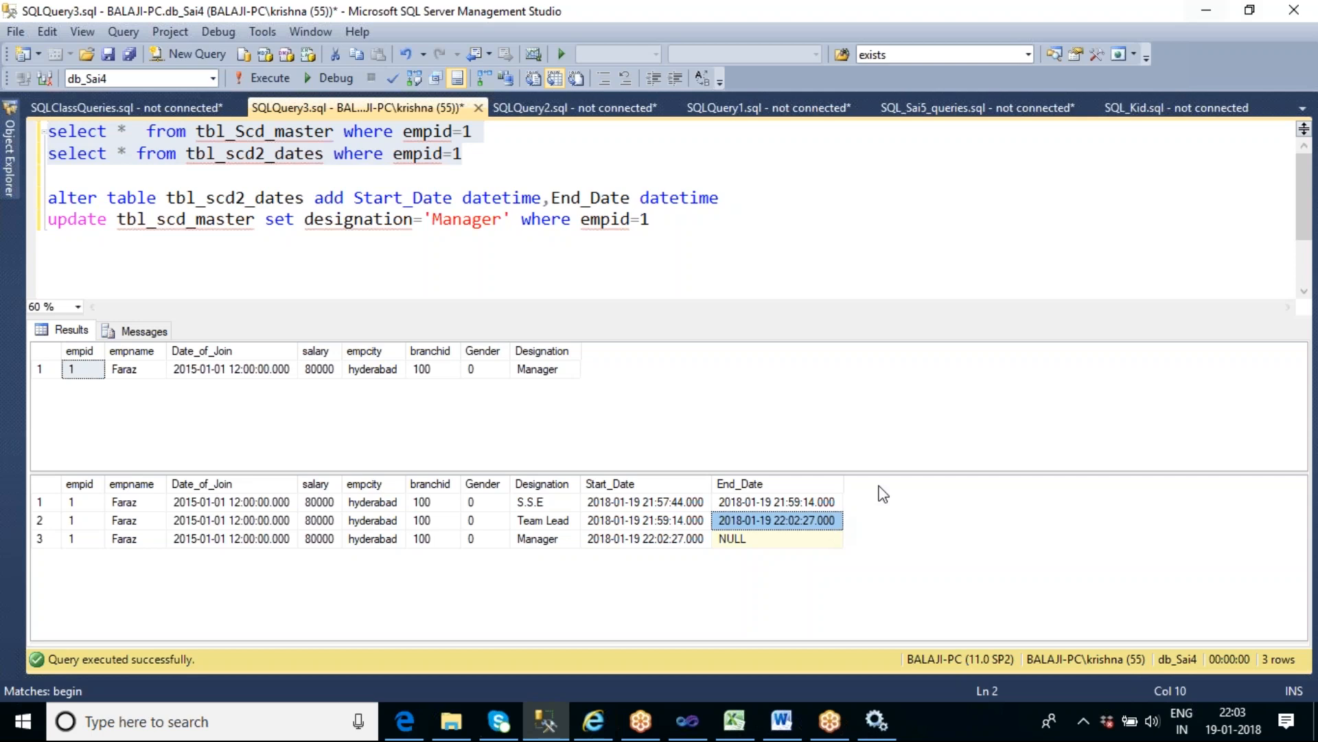
click(995, 194)
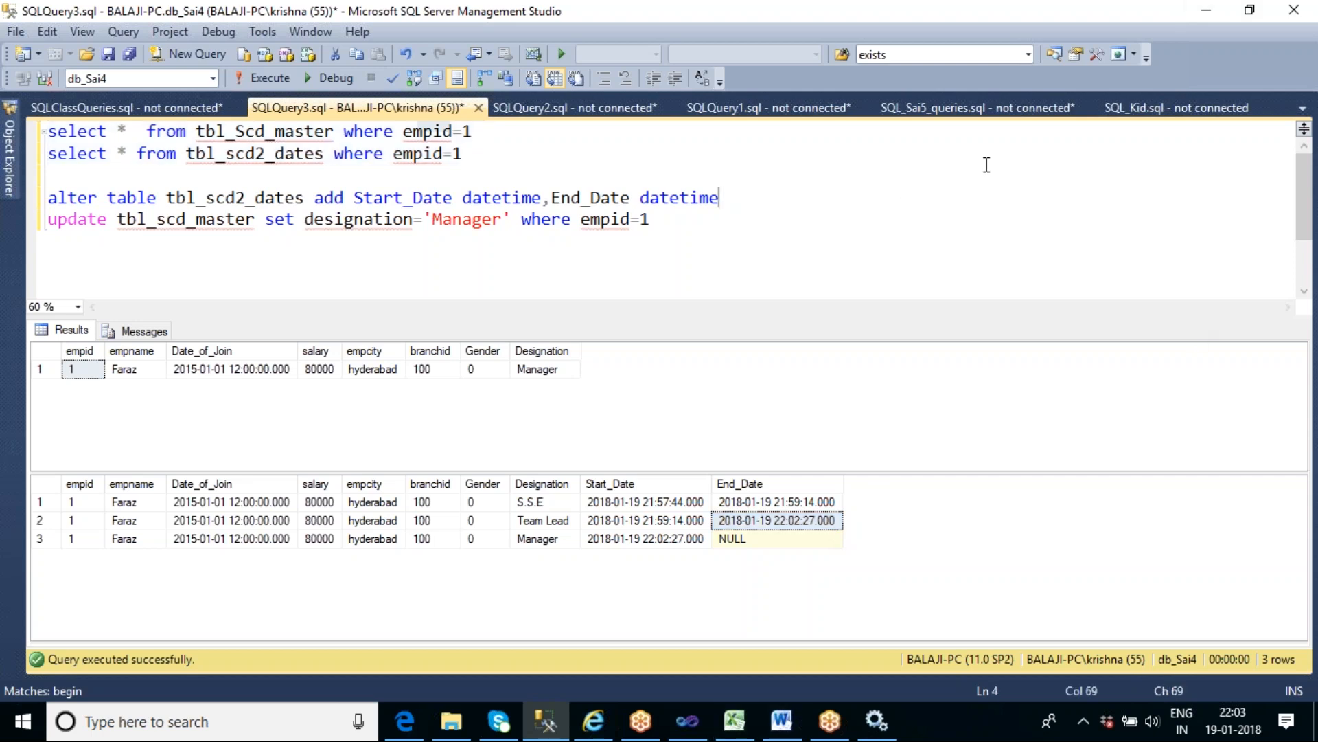
click(1206, 16)
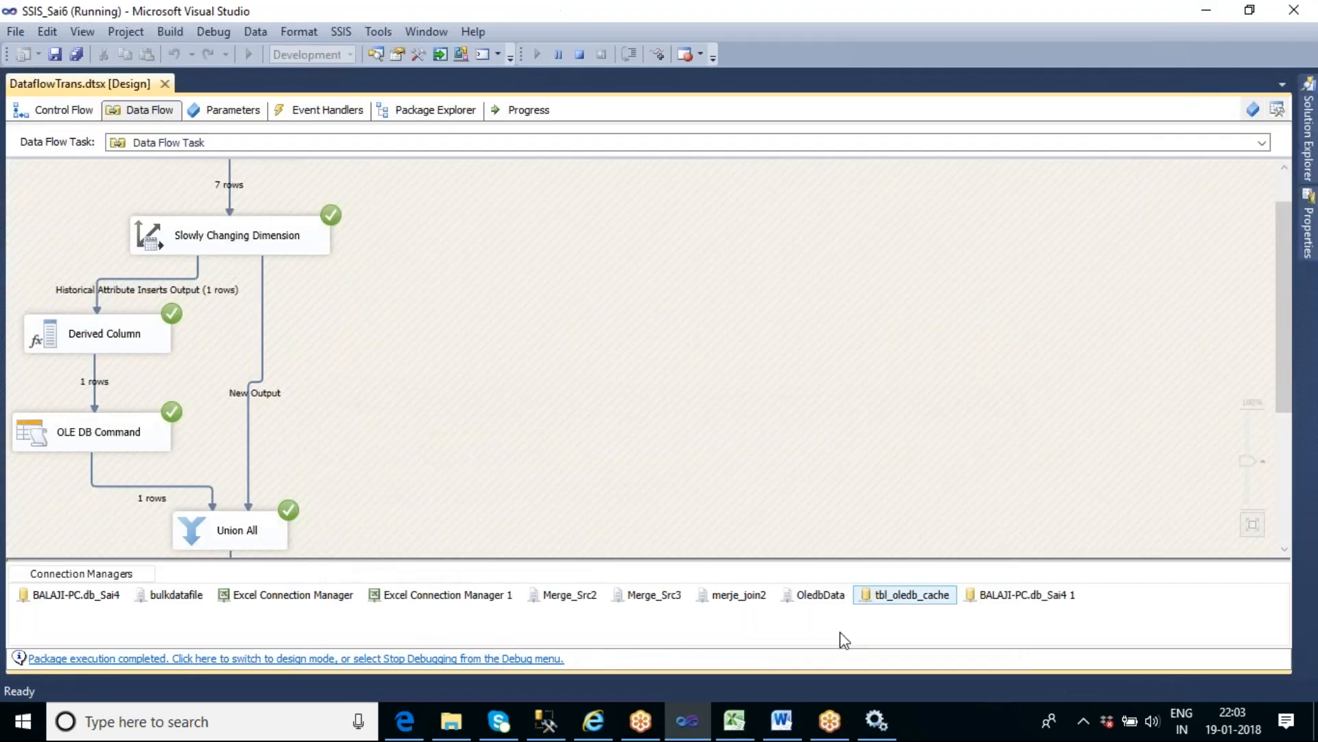
click(579, 58)
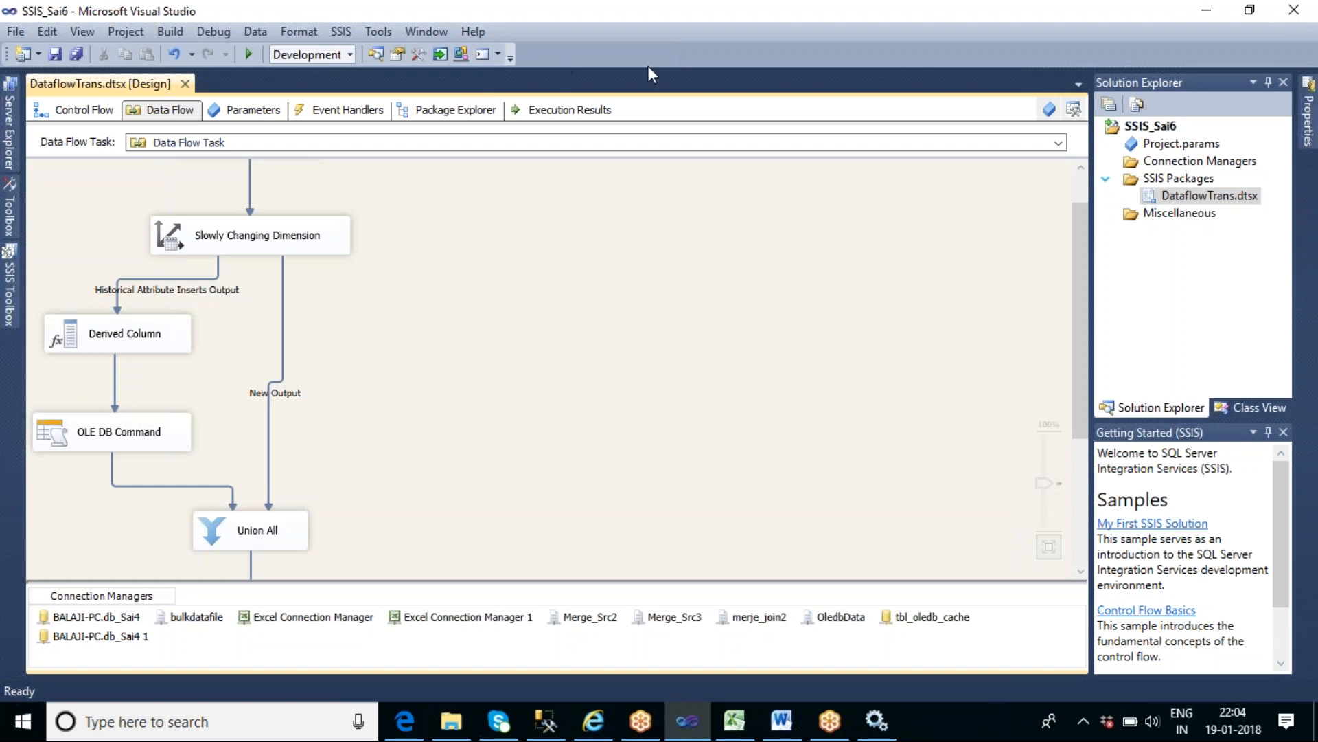
- Return to the control flow and rename the Data Flow Task as SCD Type 2 using two date columns
click(9, 302)
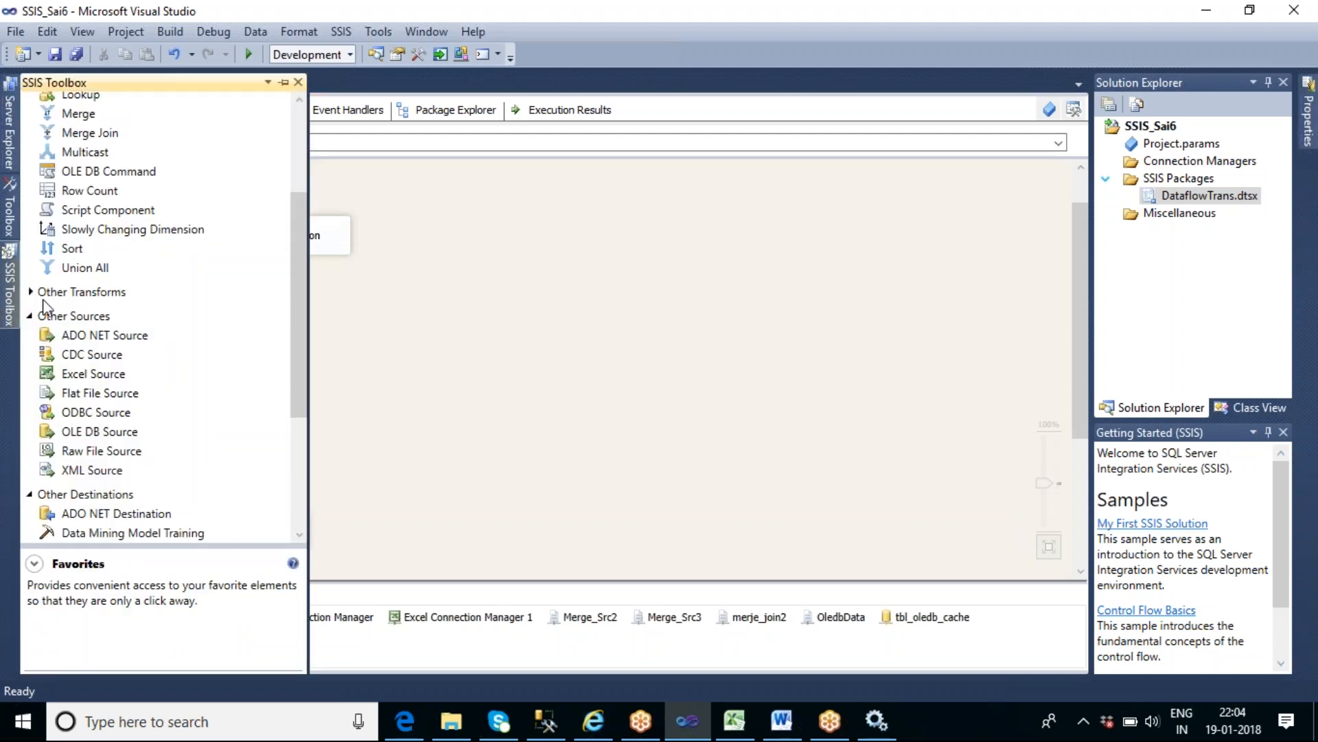
click(80, 112)
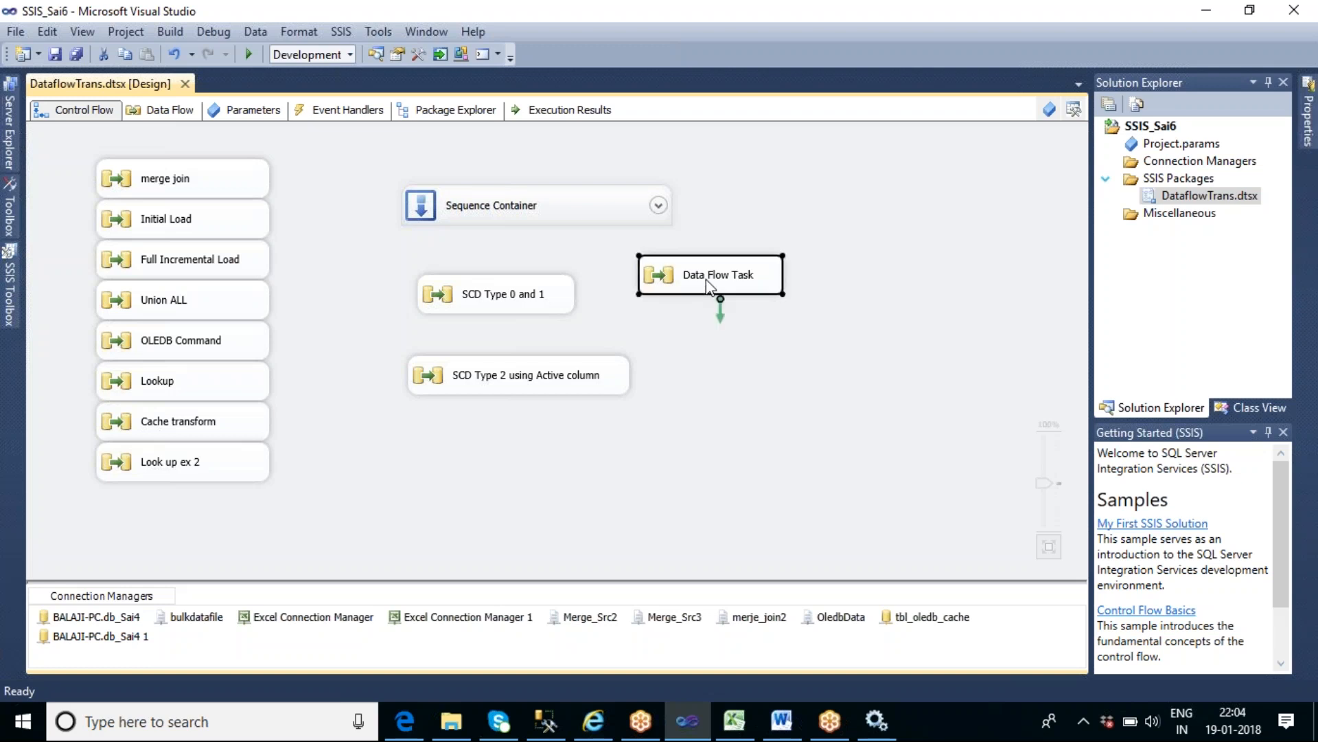
click(708, 283)
text(SCD T)
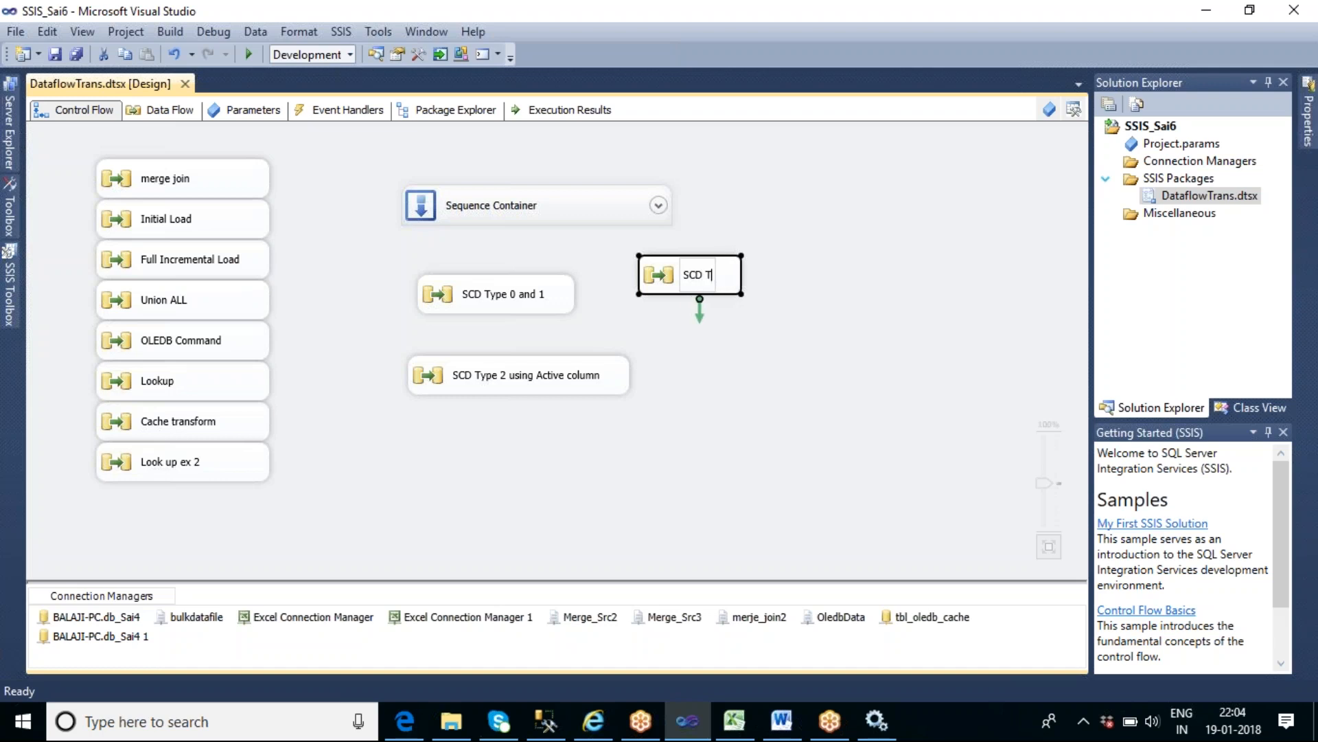
text(ype 2 )
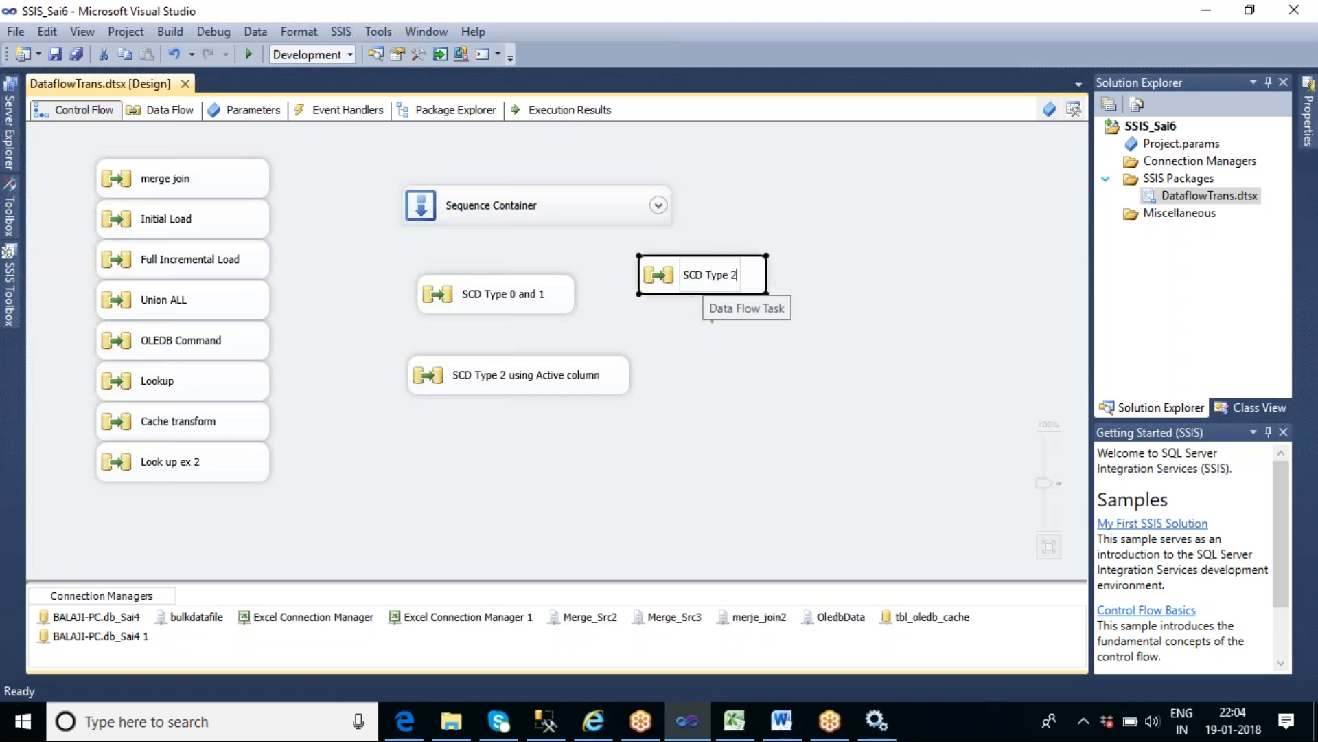
text(using w)
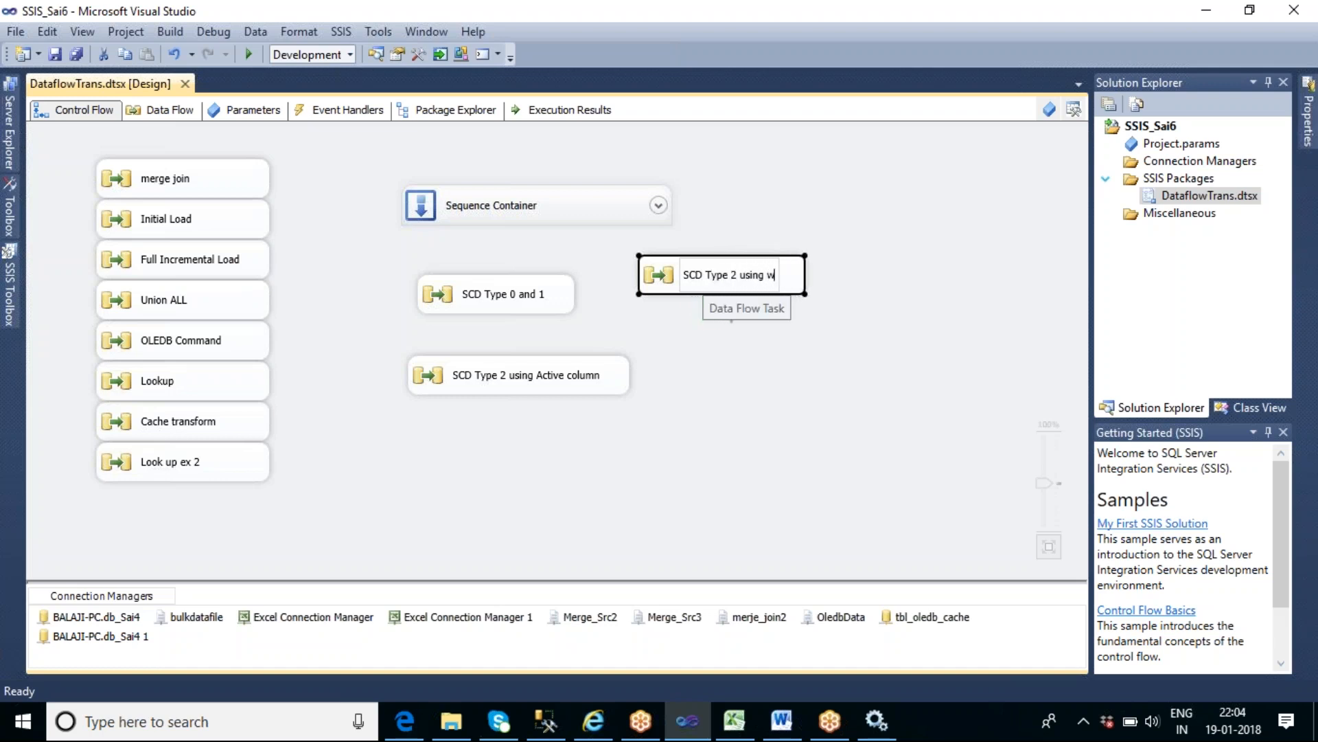
key(BackSpace)
text(two )
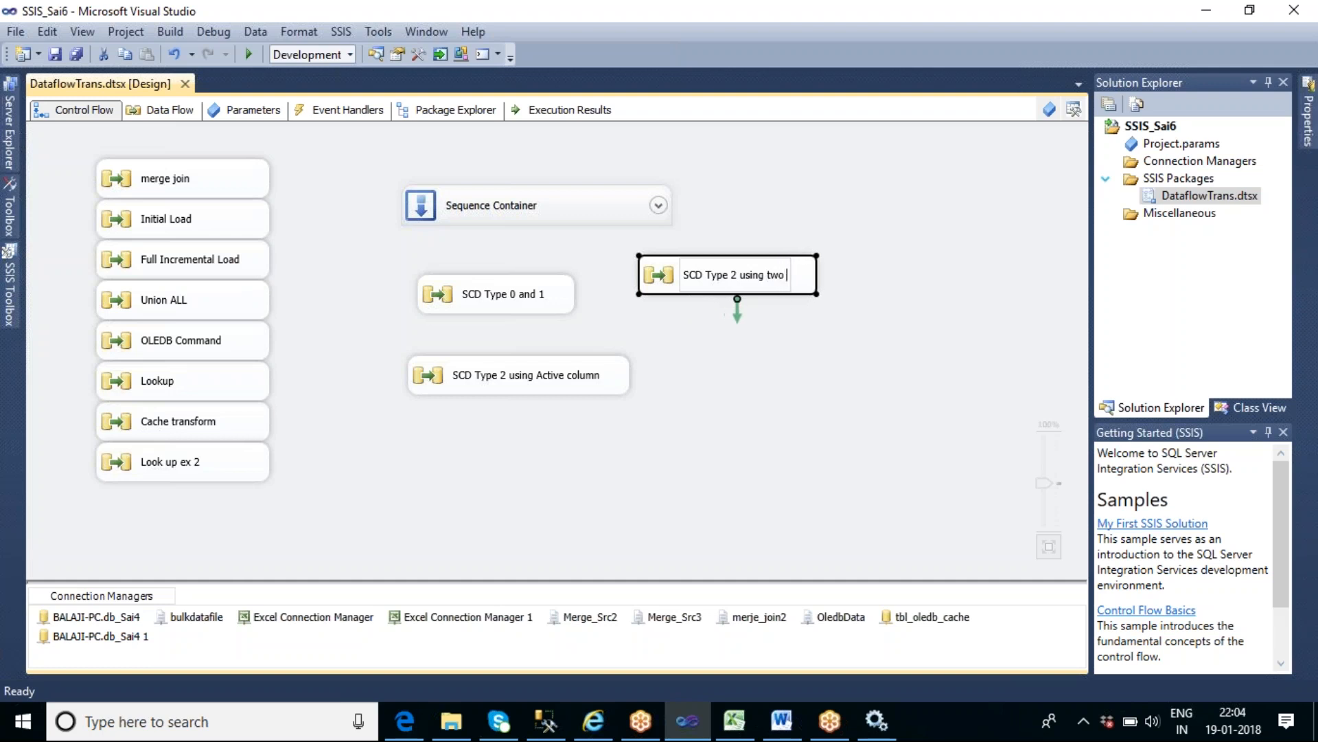
text(date co)
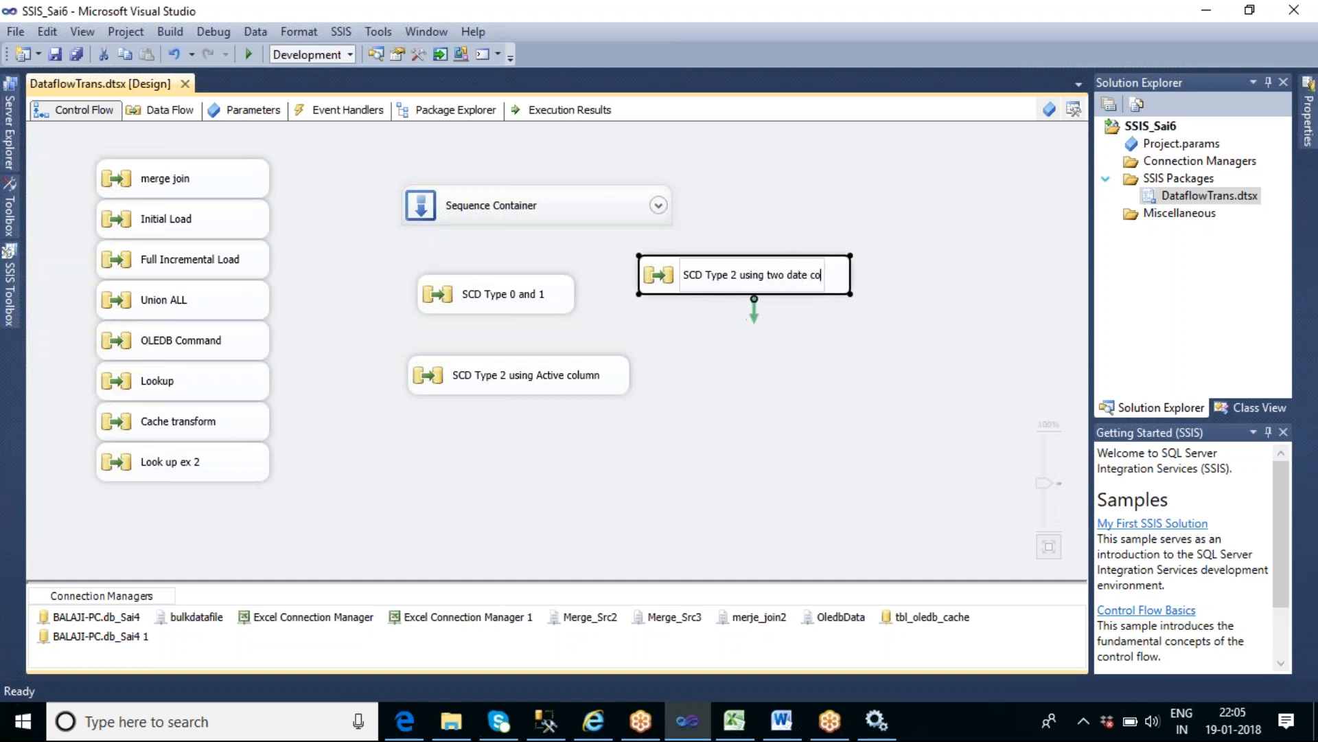
text(lumns)
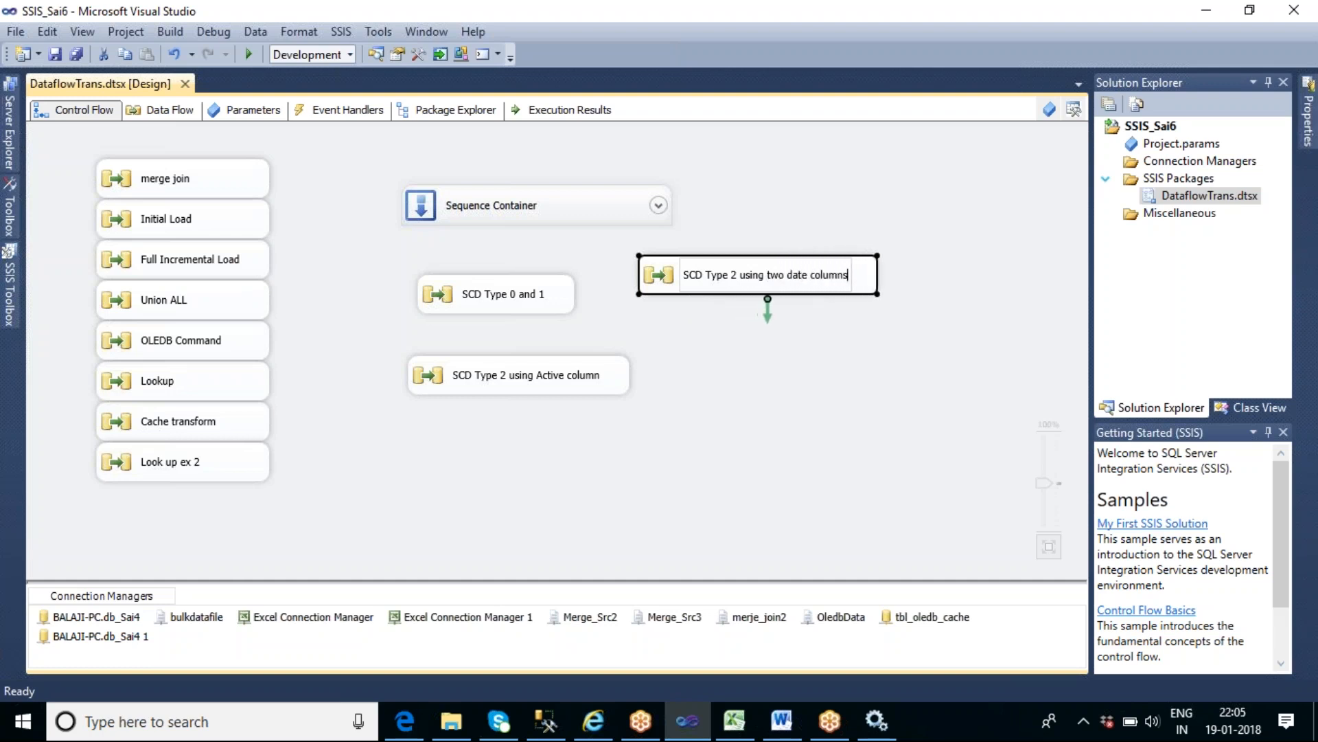
click(714, 362)
- Add a new Data Flow Task below the SCD Type 2 using two date columns task and open its data flow
click(11, 309)
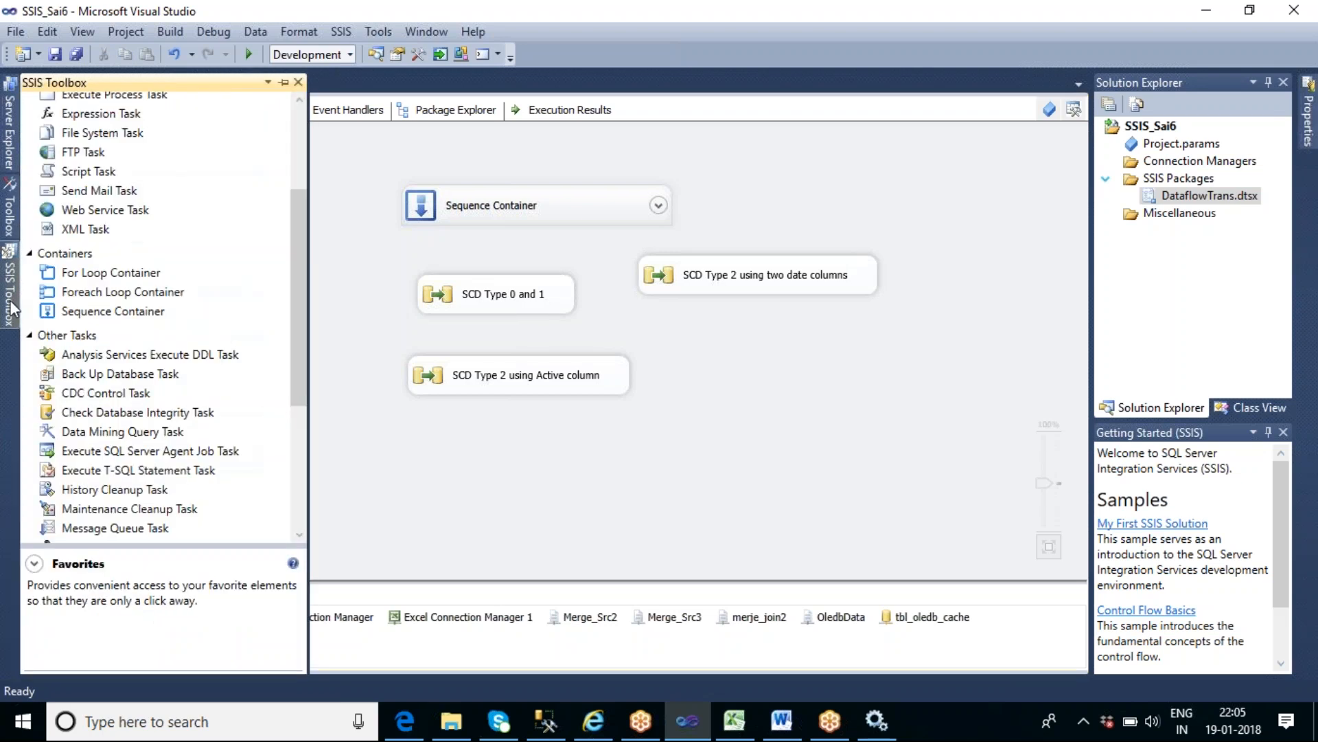
click(300, 128)
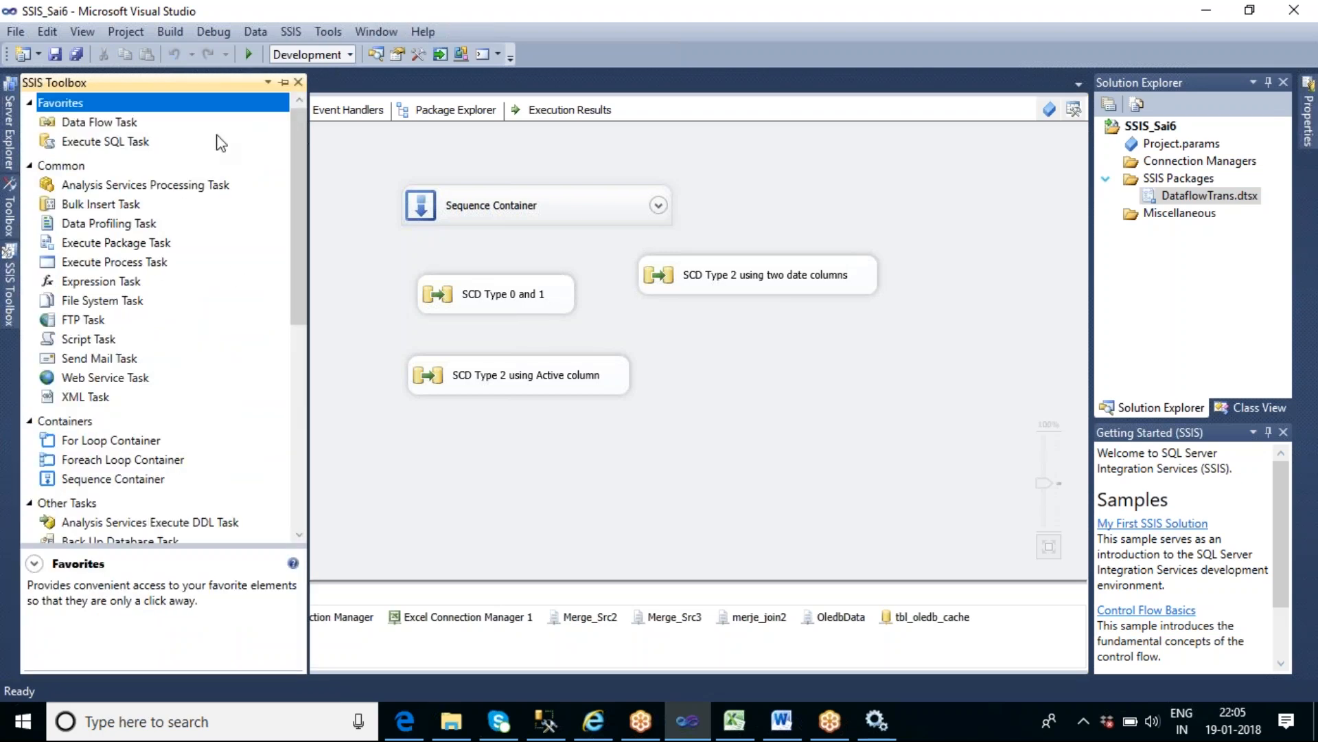
drag(90, 124, 709, 382)
double_click(812, 401)
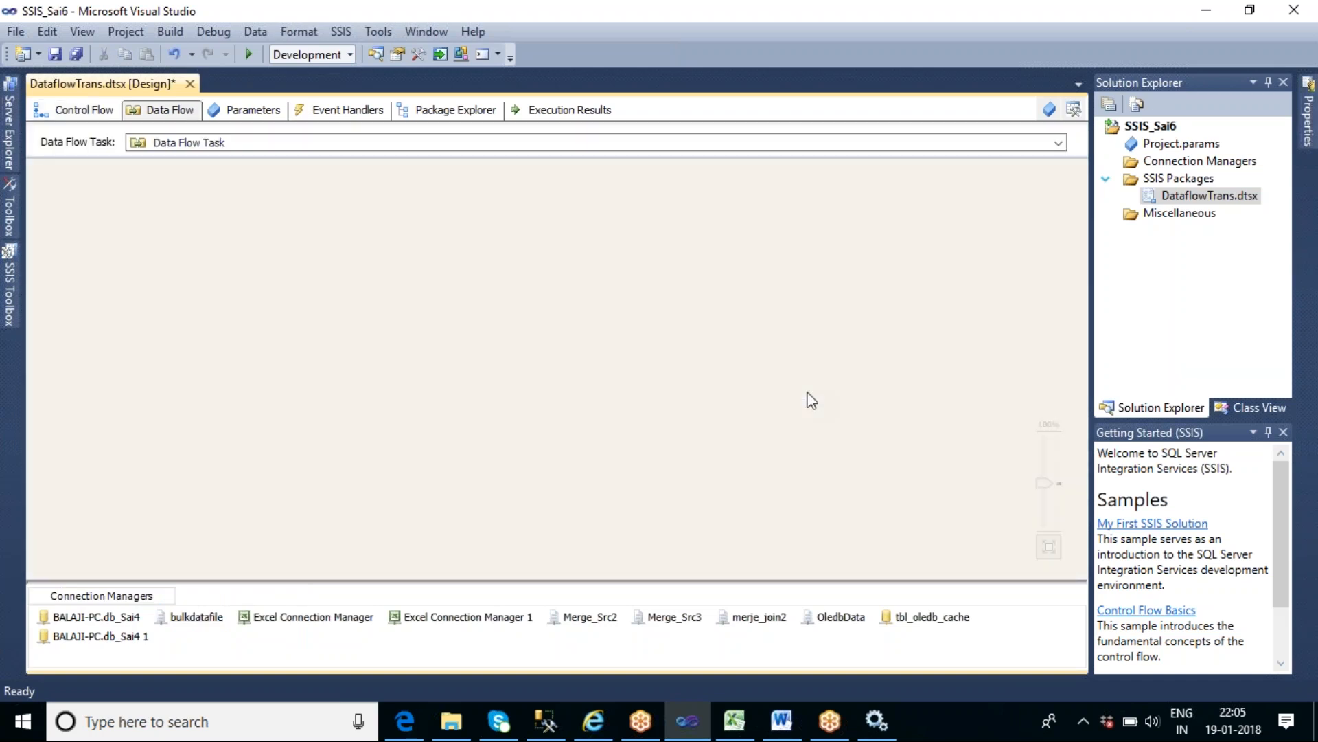
- Expand the Other Transforms group and add an Audit transformation to the empty data flow
click(15, 291)
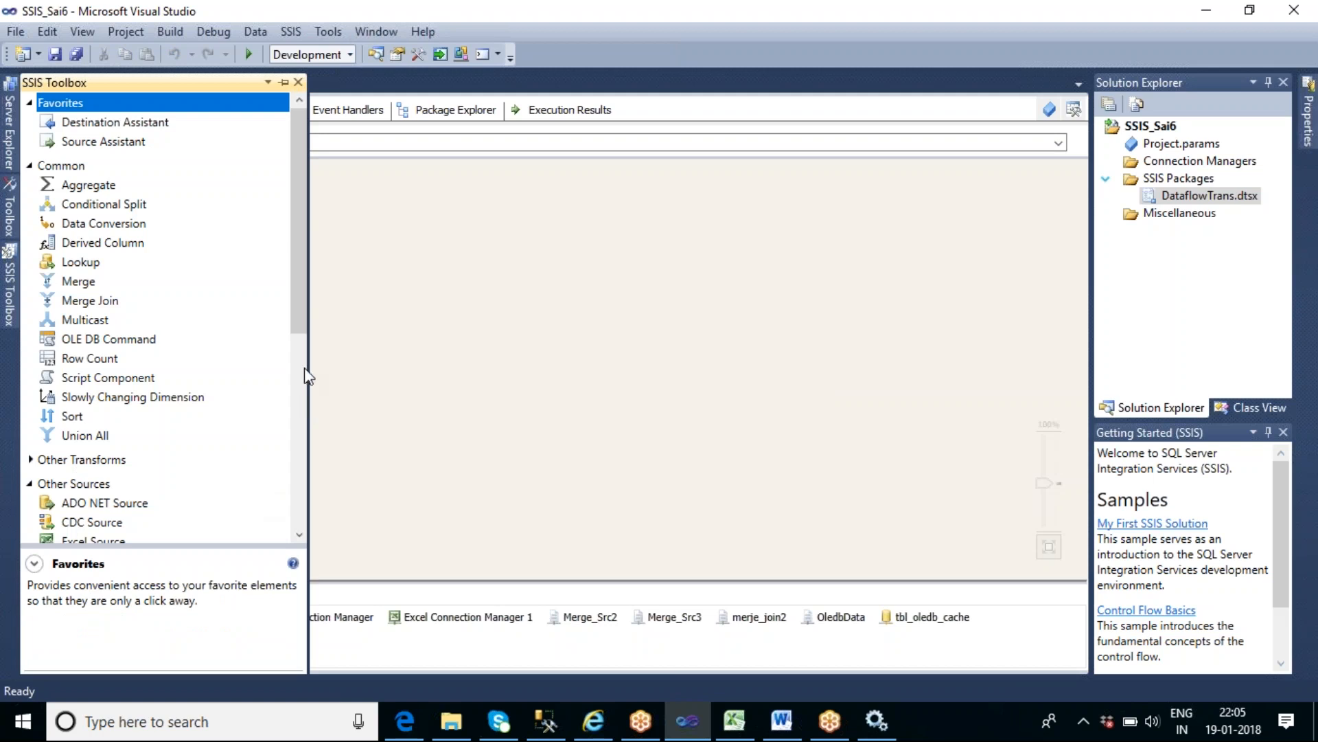
drag(302, 295, 302, 355)
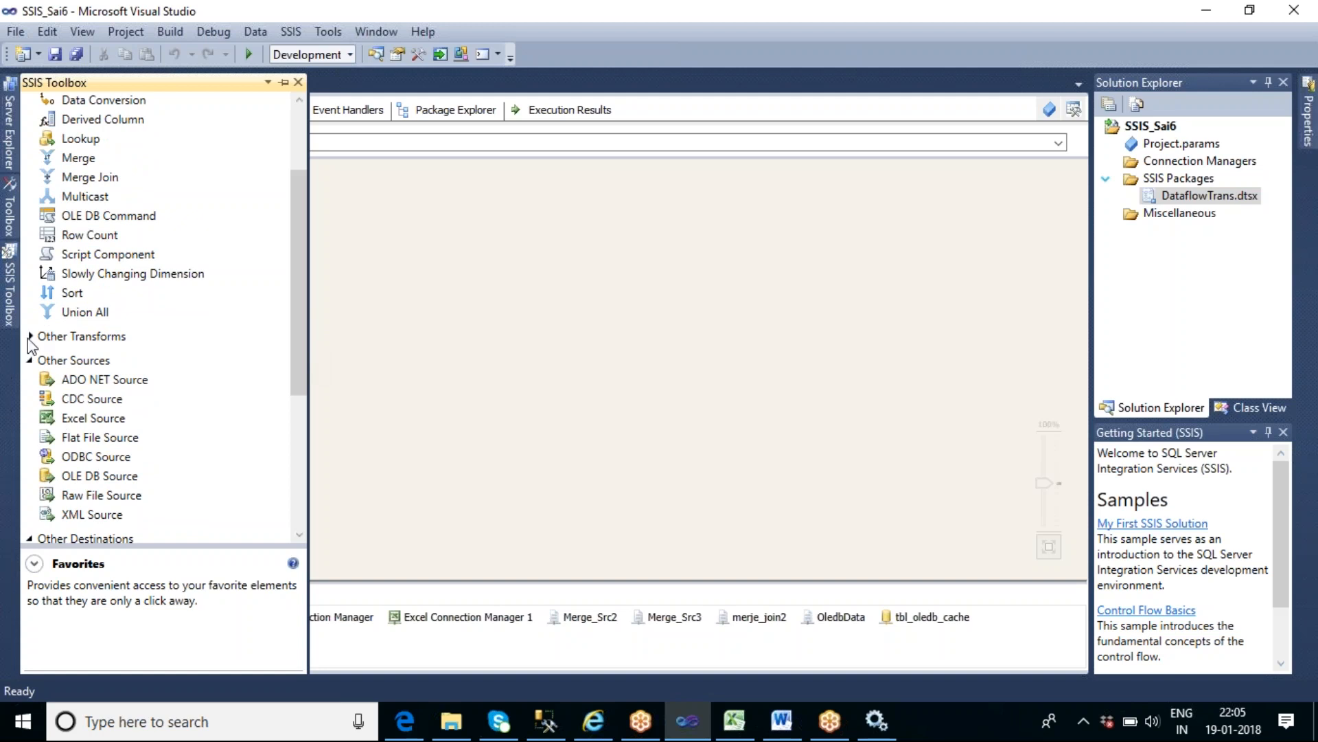
click(29, 336)
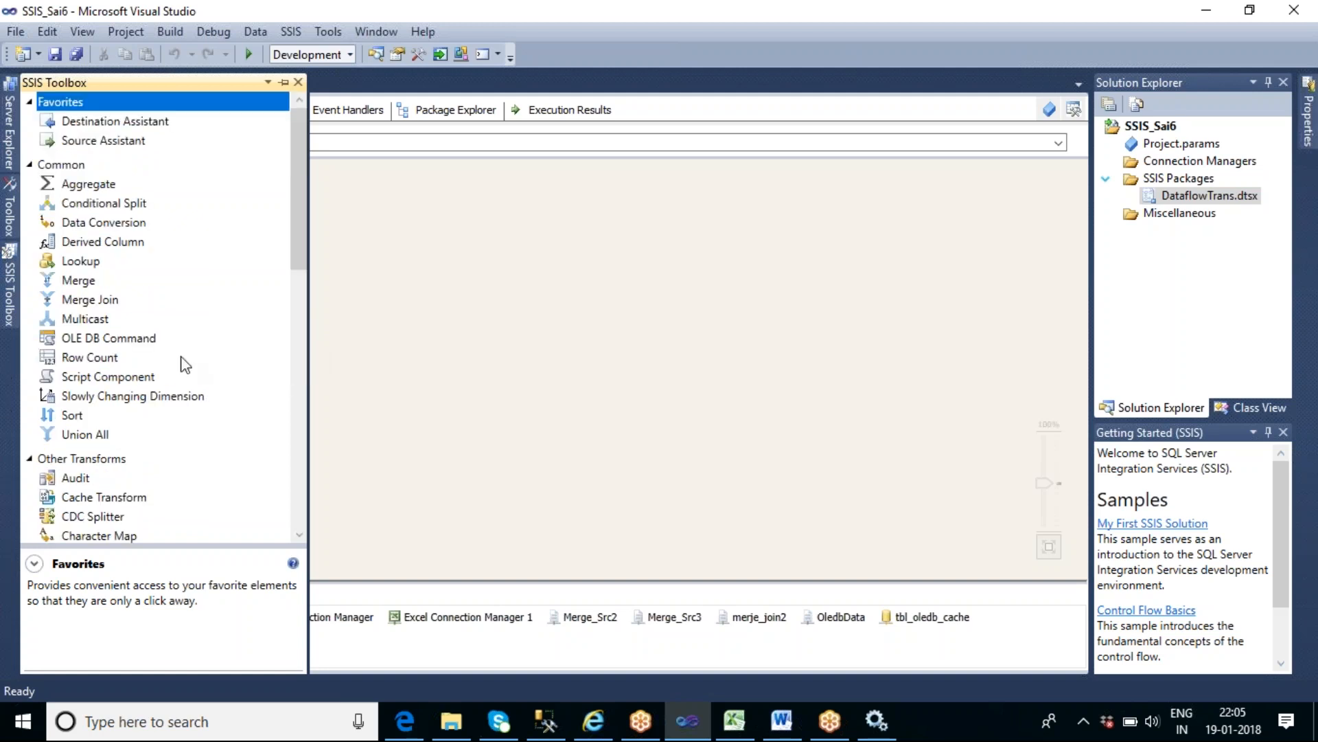
drag(300, 239, 295, 335)
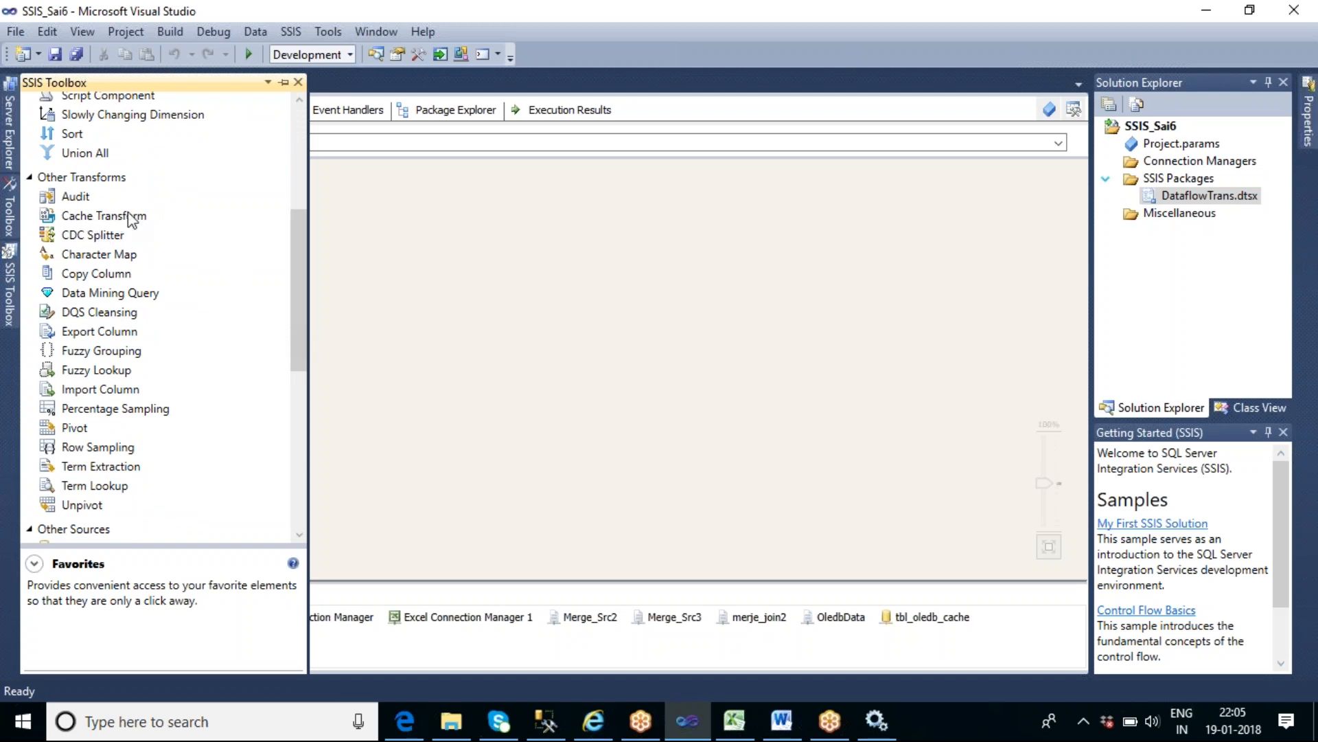
click(83, 199)
drag(83, 200, 436, 279)
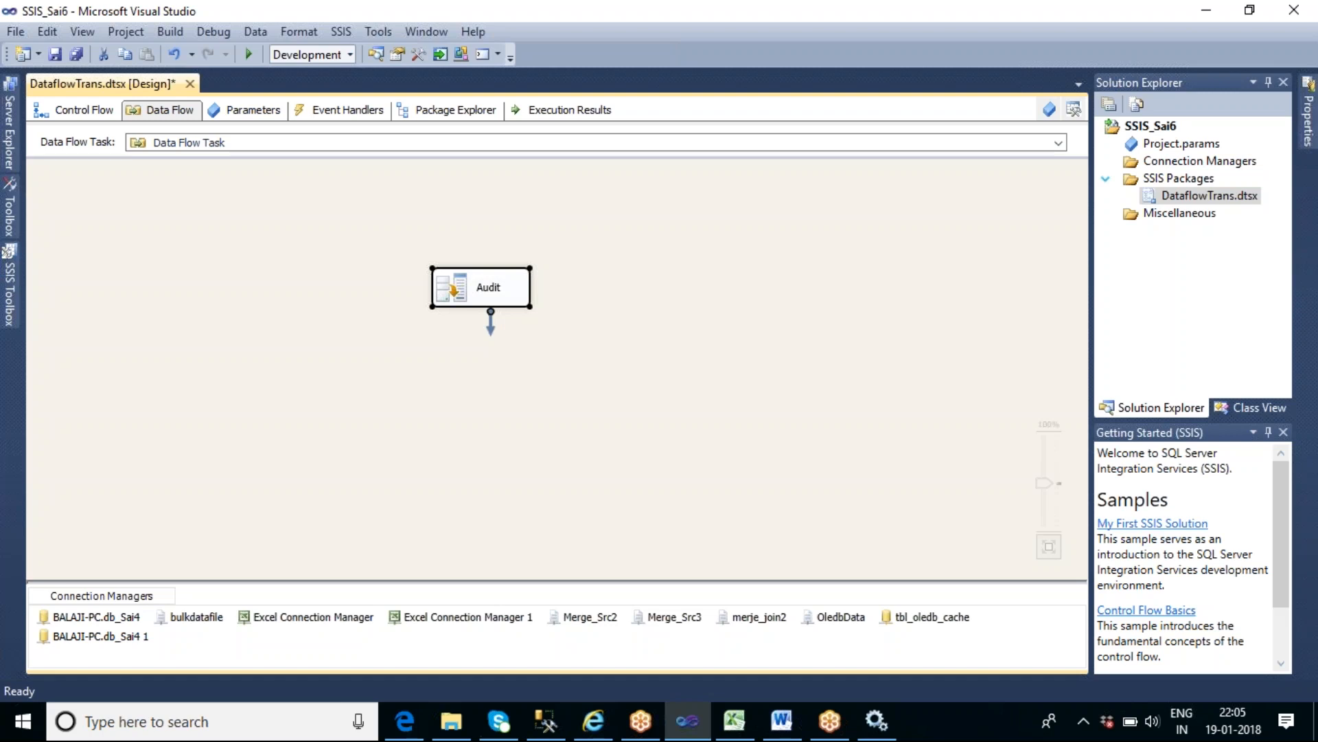
- Add an OLE DB Source to the data flow and place the Audit transformation beneath it
click(11, 291)
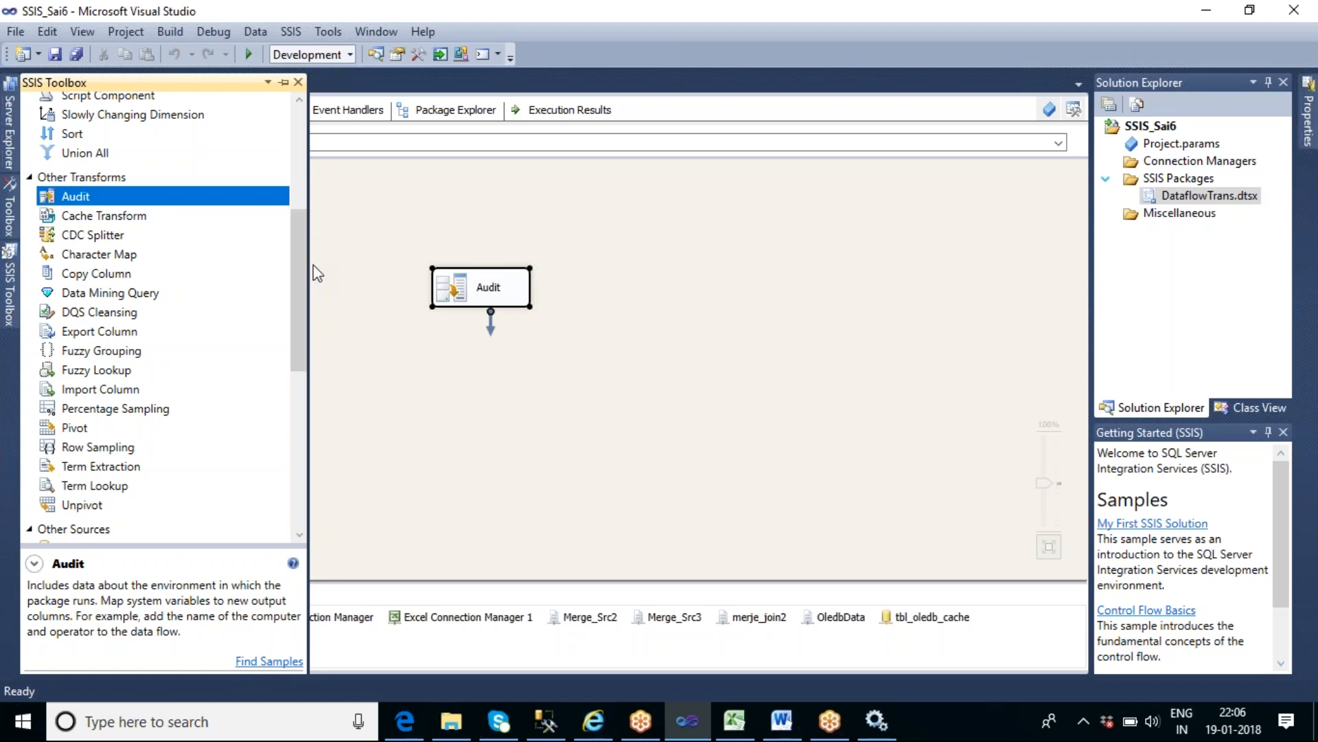
scroll(303, 323, down, 2)
scroll(307, 350, down, 2)
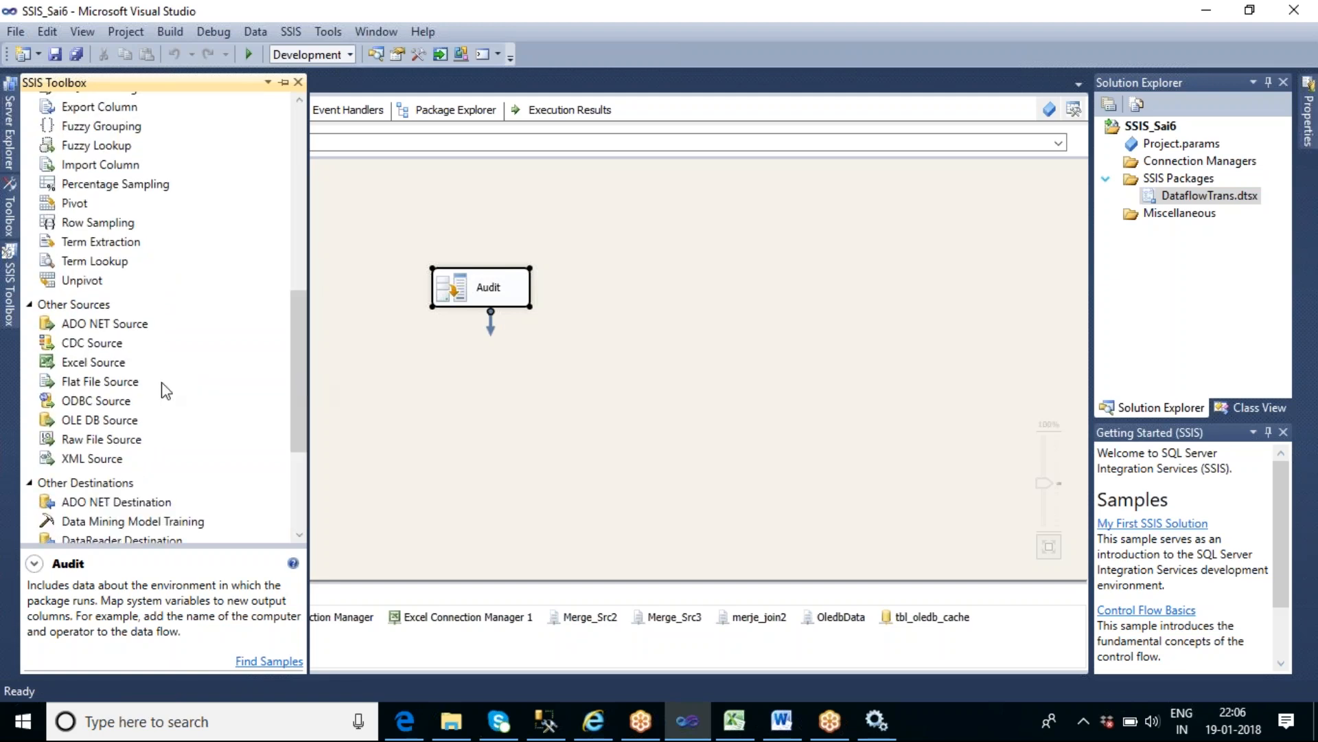
drag(105, 420, 430, 208)
drag(477, 280, 502, 340)
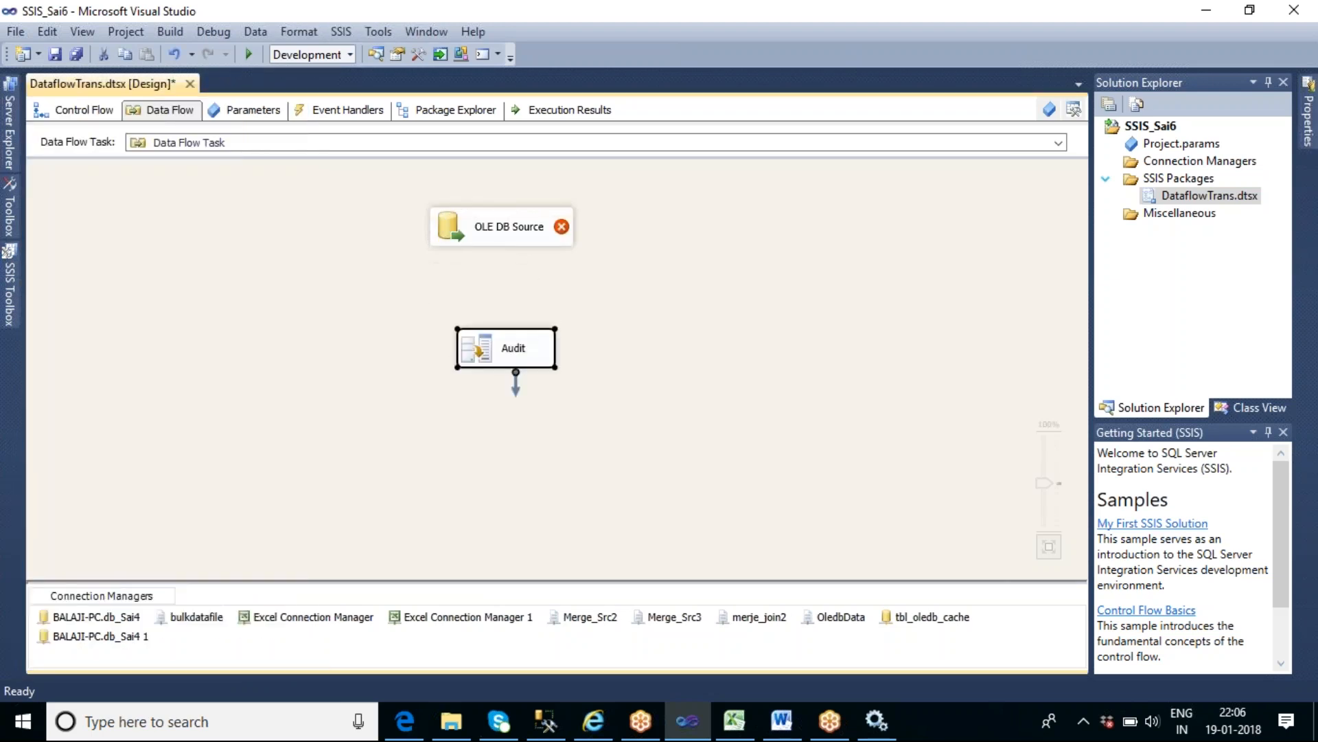
- Set the OLE DB Source to read [dbo].[tbl_address], previewing its rows, and connect the source to the Audit transformation
double_click(512, 238)
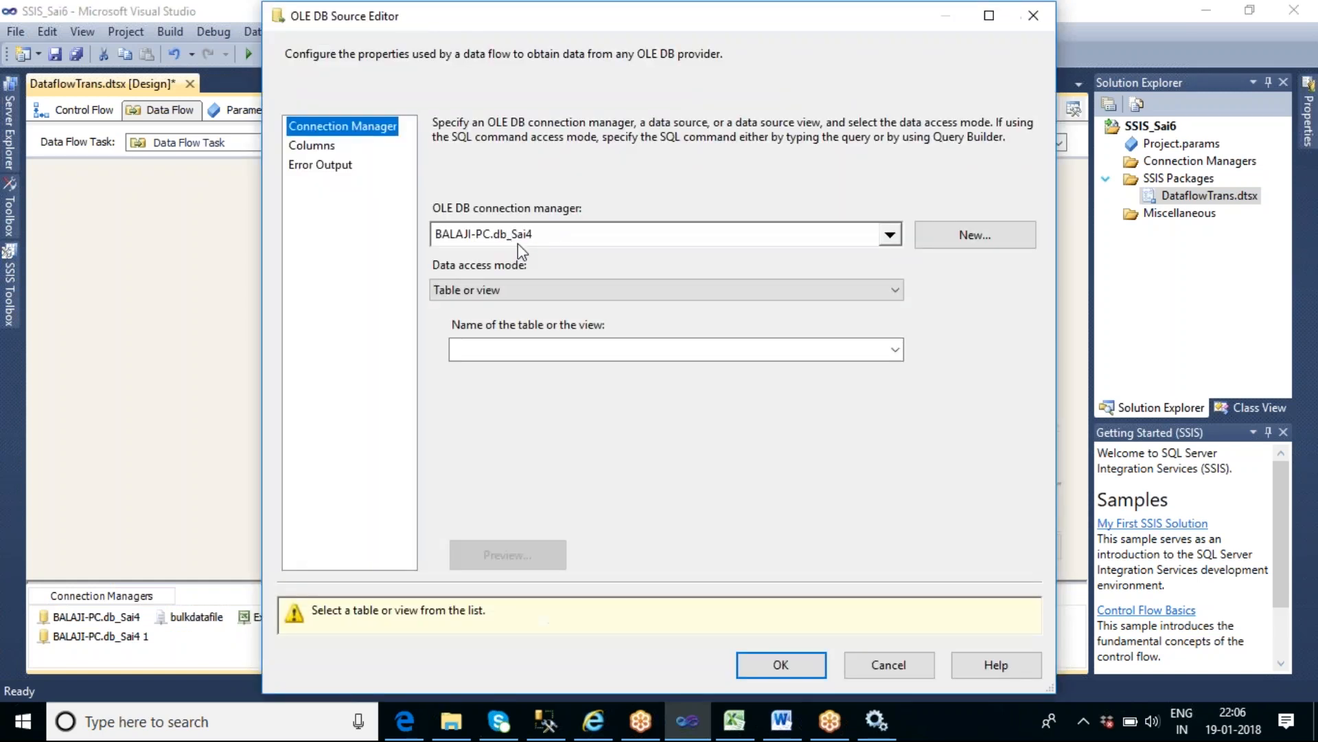
click(891, 352)
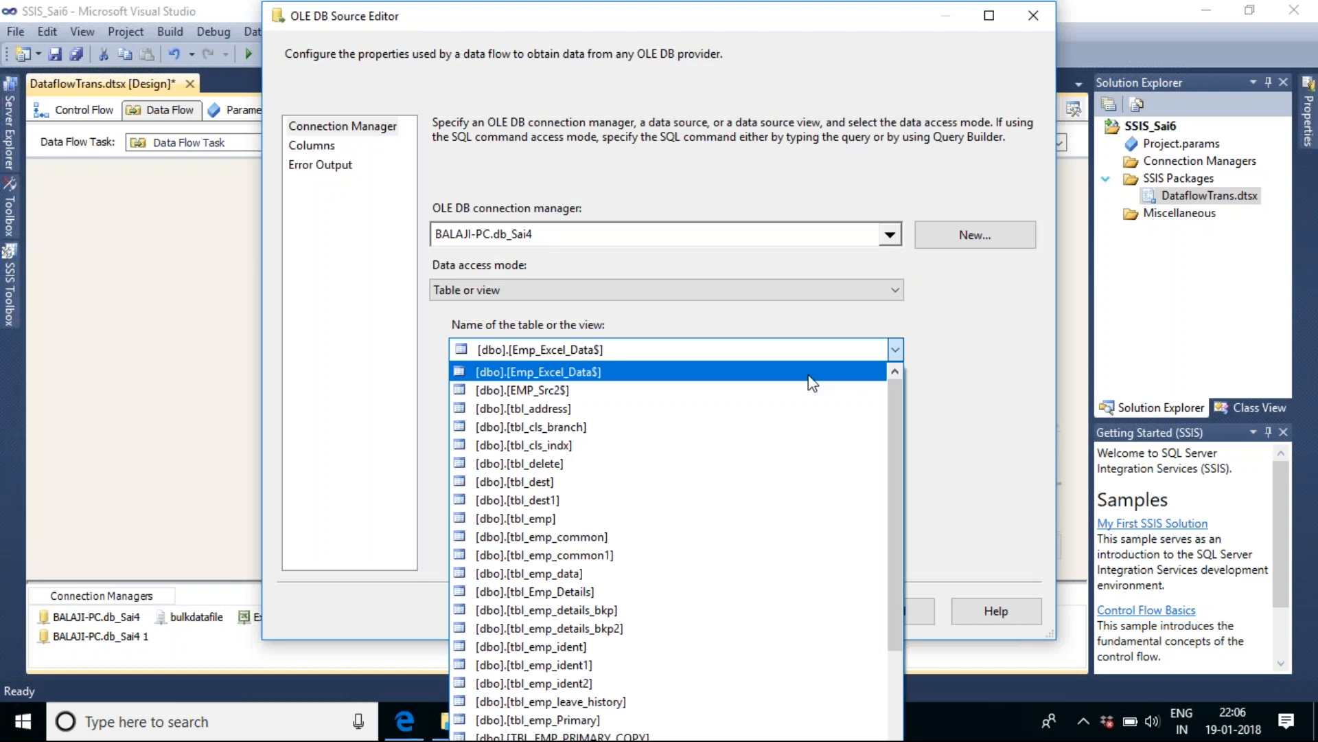
click(565, 409)
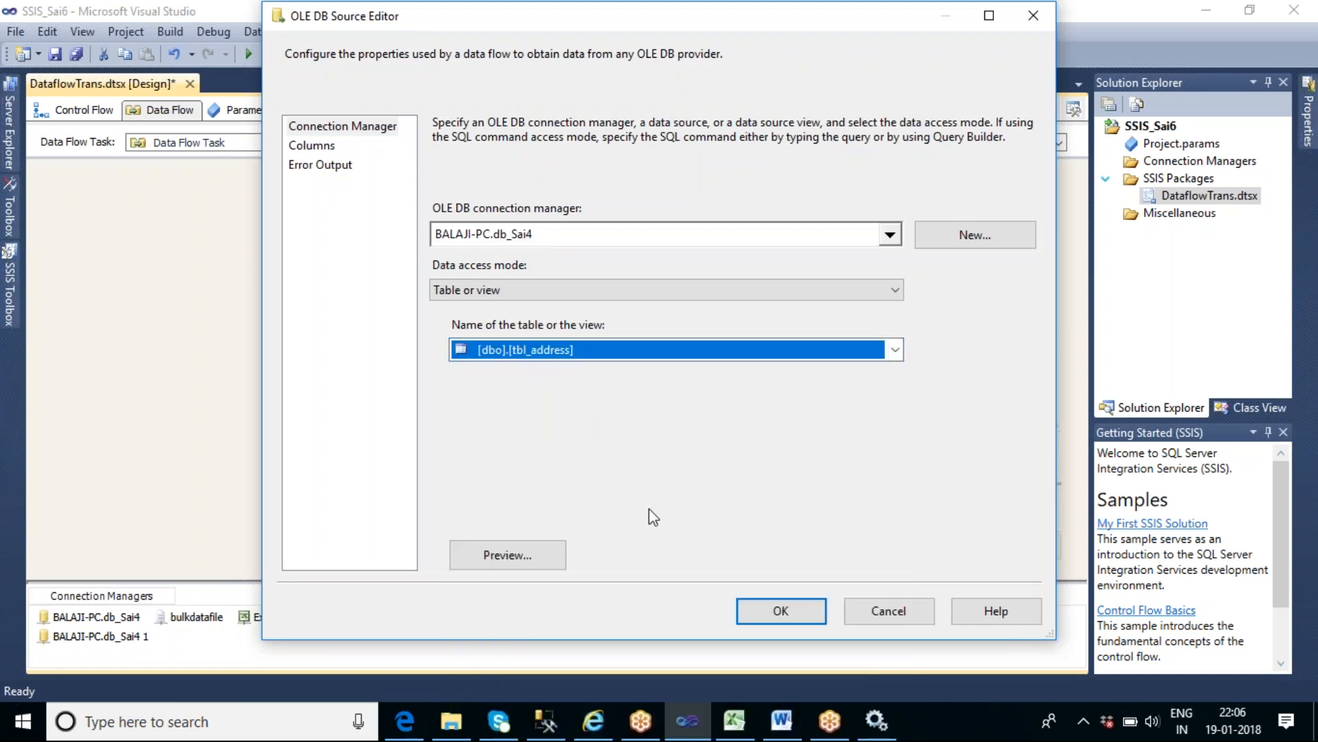
click(521, 556)
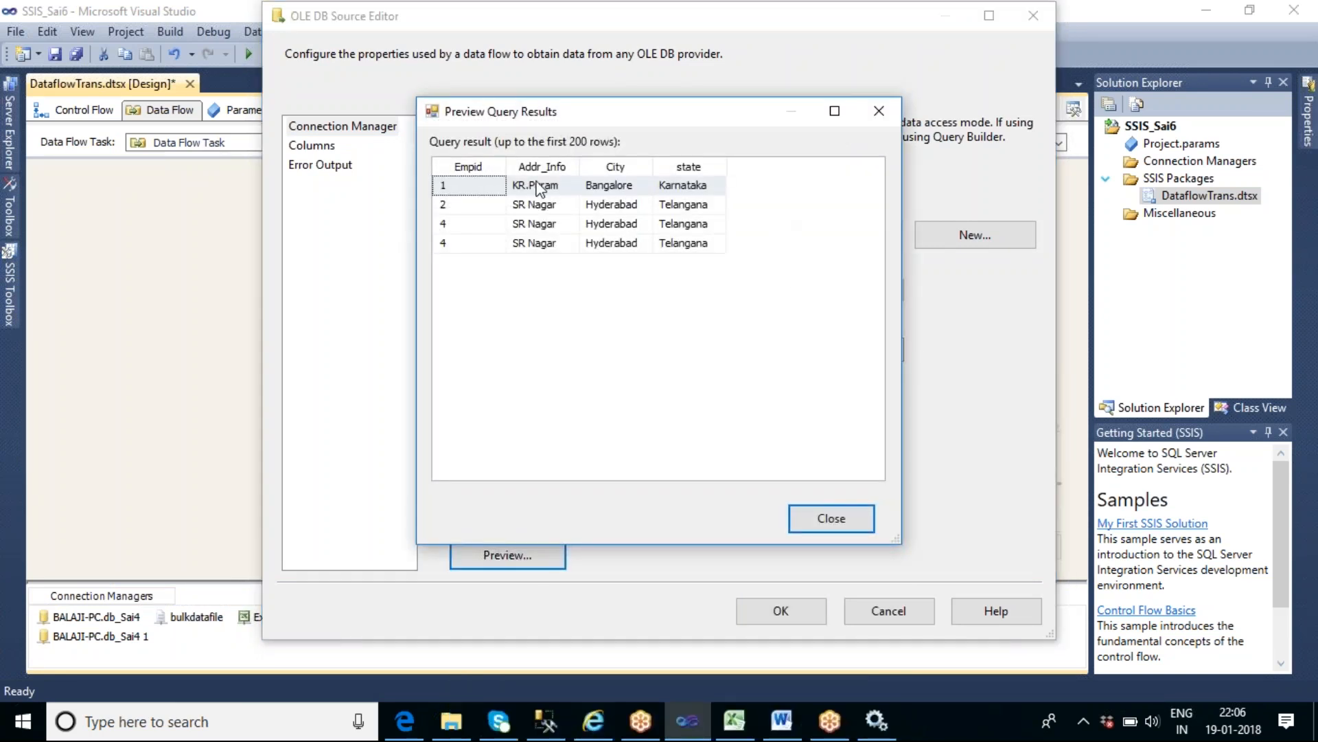
click(842, 518)
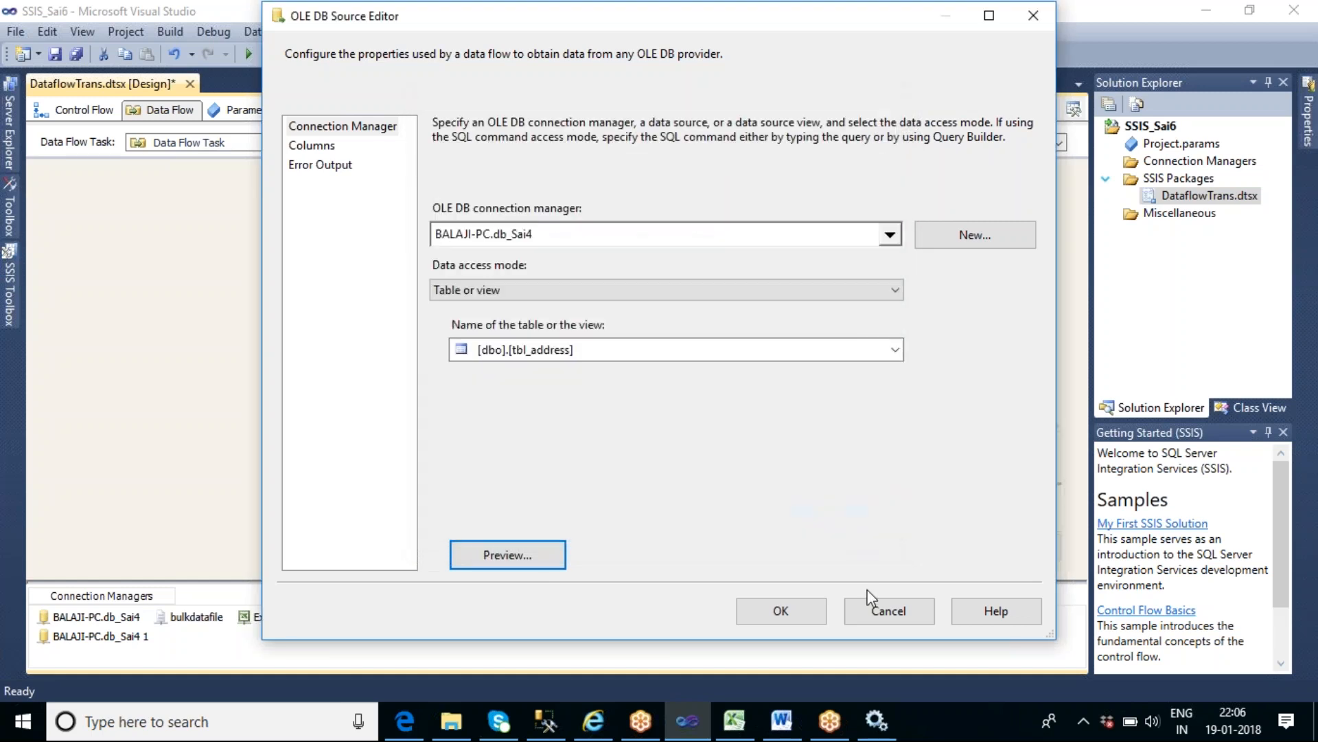
click(783, 612)
drag(512, 268, 521, 357)
- Look at the Audit transformation's settings, and preview the tbl_address rows again in the OLE DB Source without changing anything
double_click(522, 357)
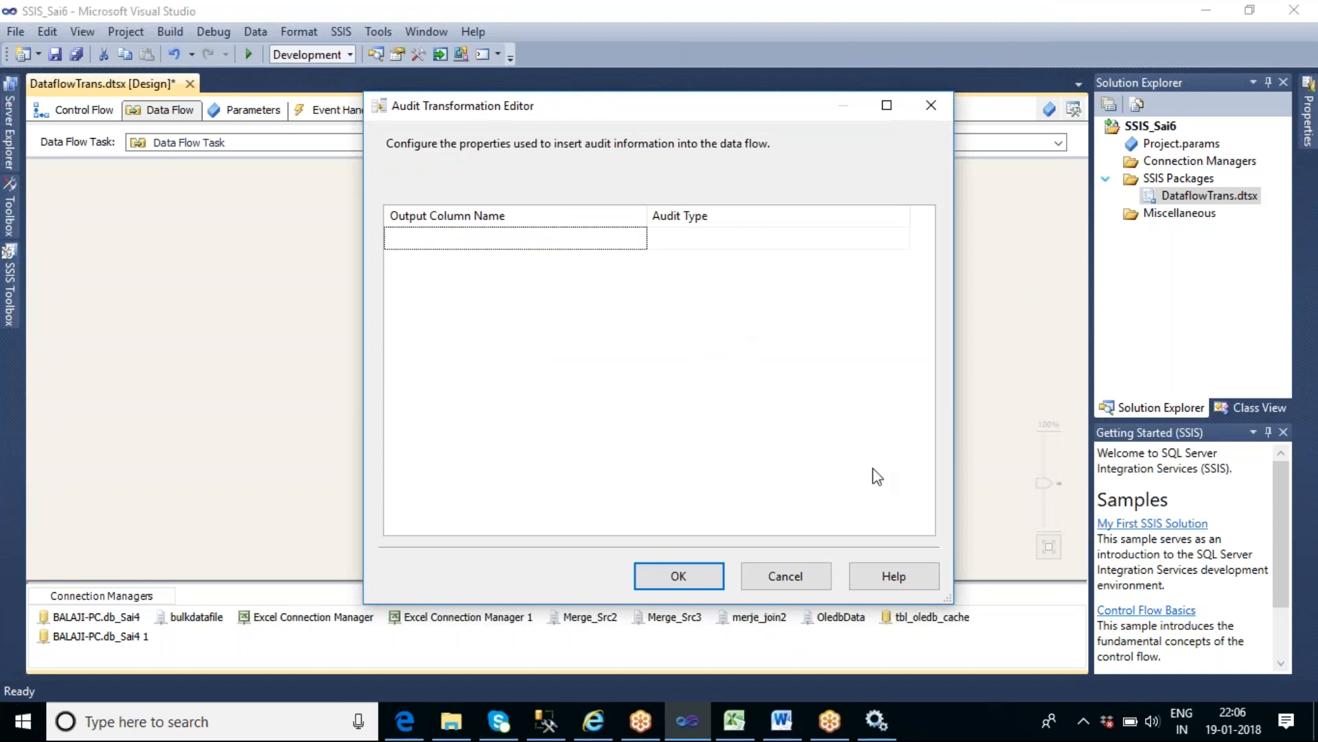
click(813, 583)
click(520, 231)
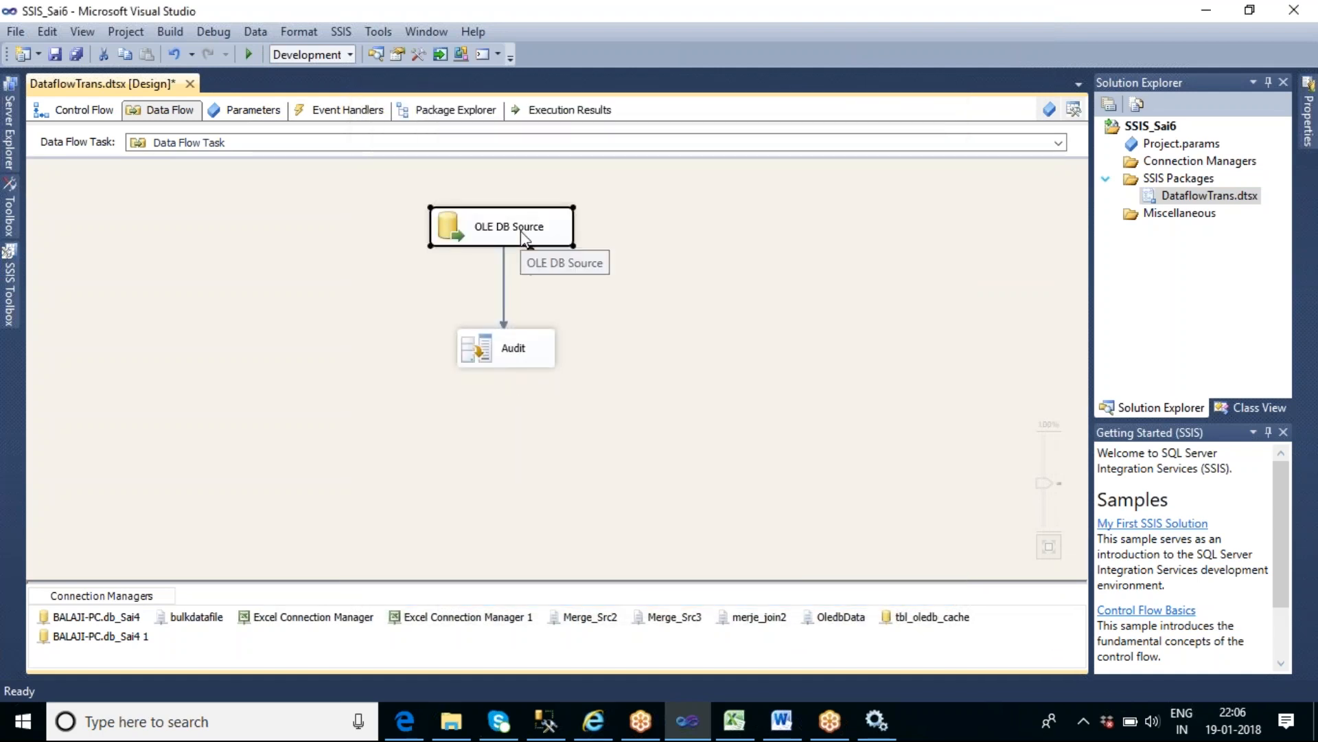
double_click(520, 230)
click(520, 233)
key(Return)
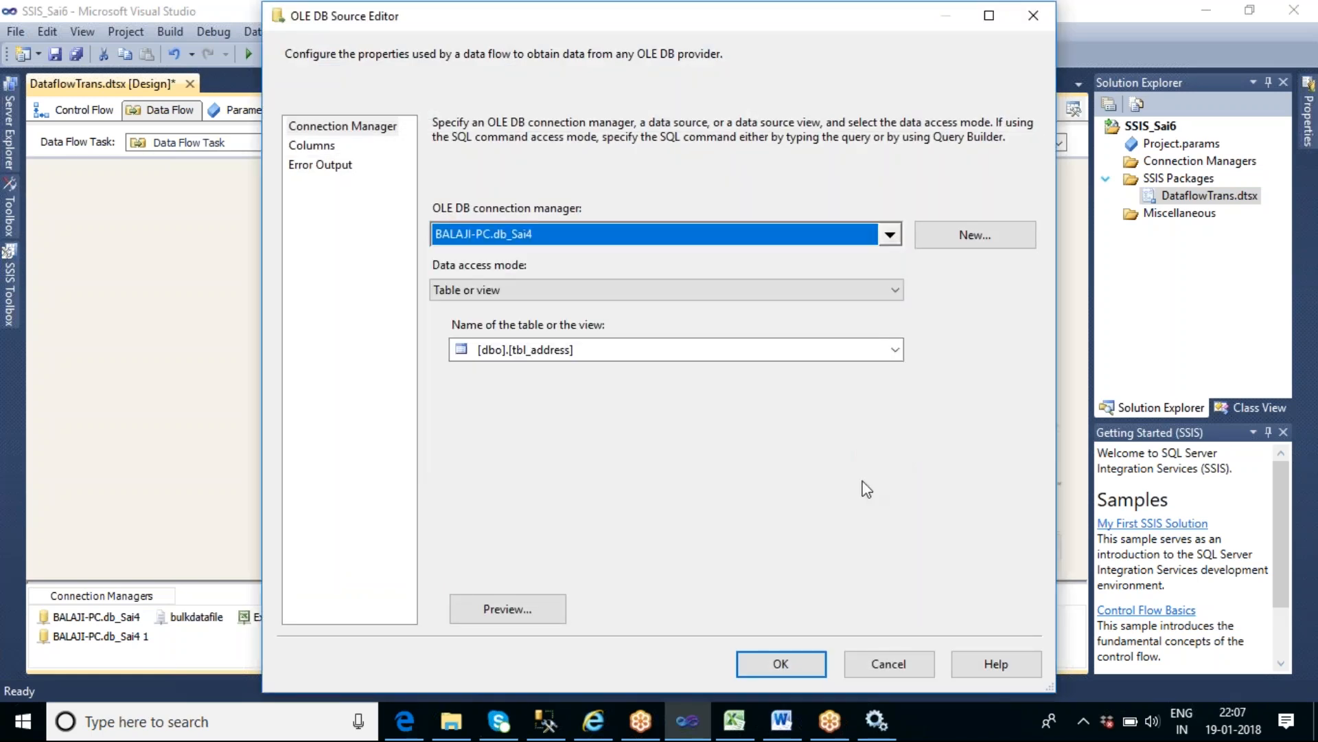
click(532, 611)
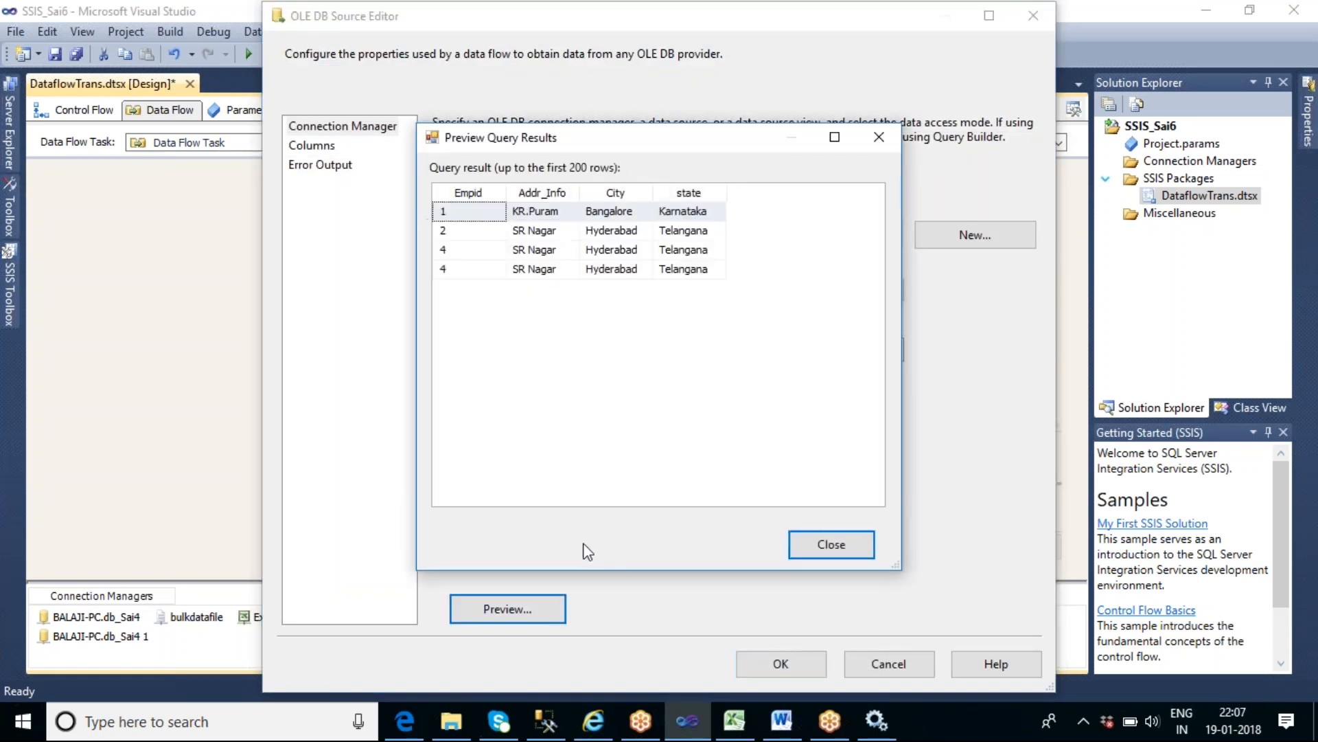
click(857, 547)
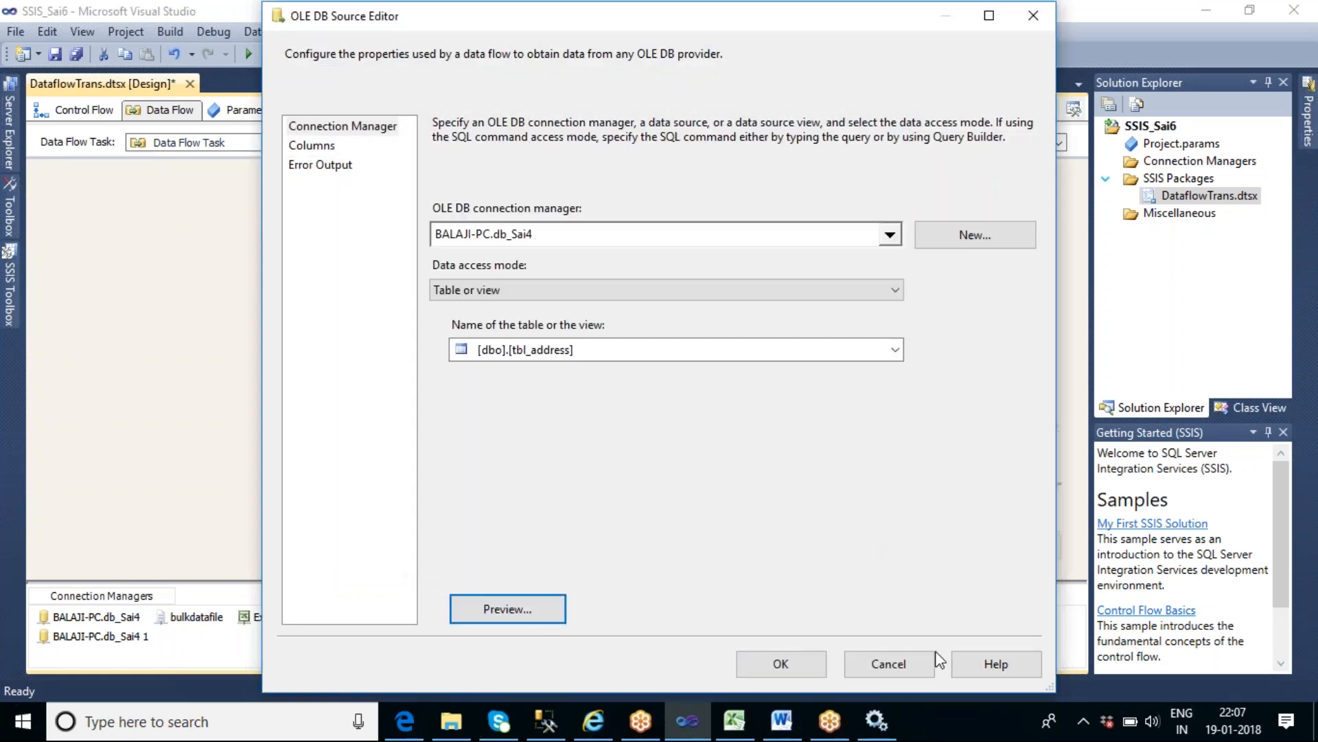
click(900, 661)
- Configure the Audit transformation with output columns for the Package name and Task name audit types
double_click(534, 362)
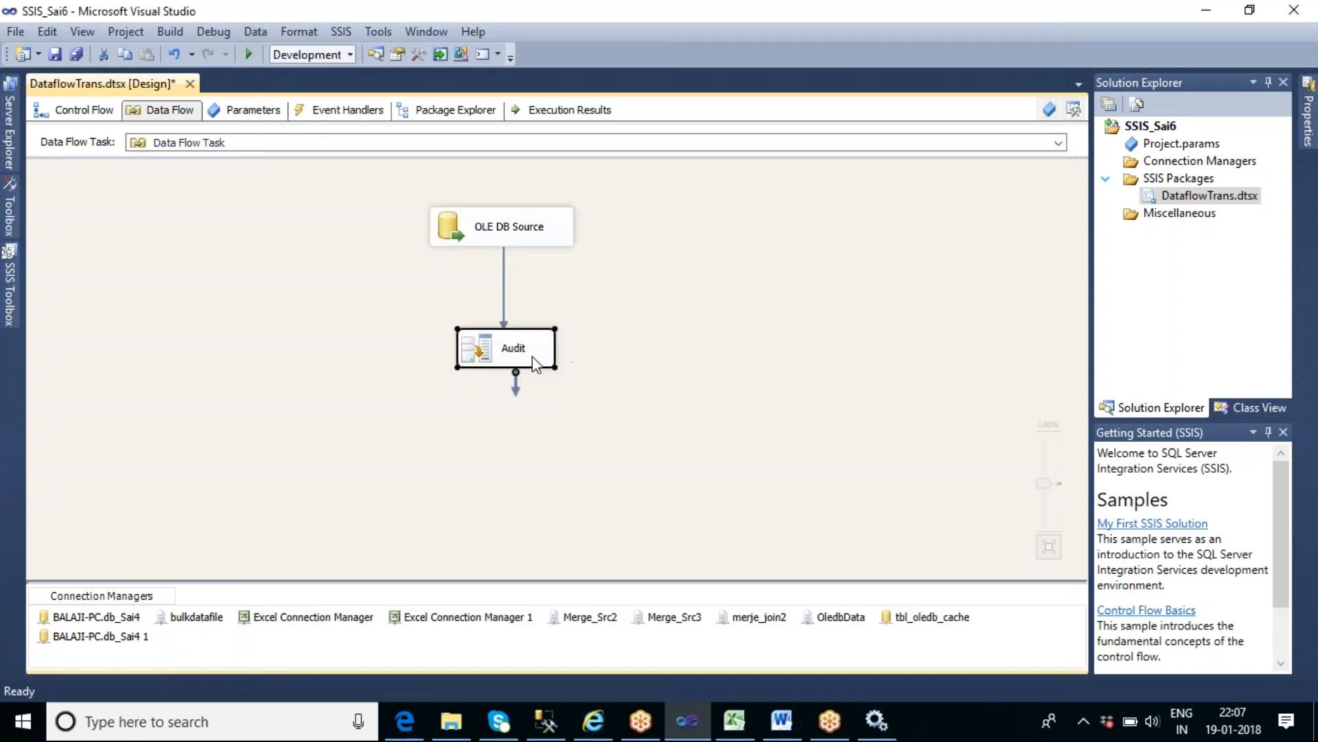
click(714, 250)
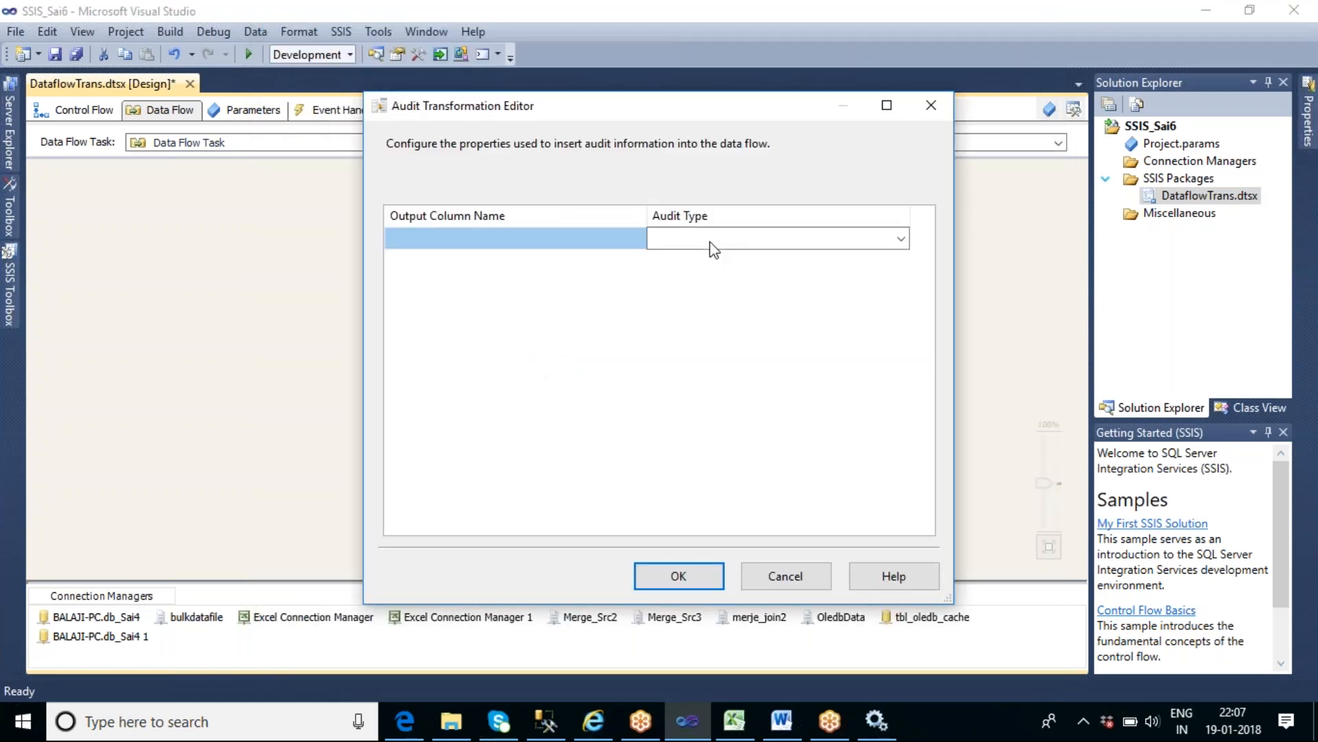
click(901, 239)
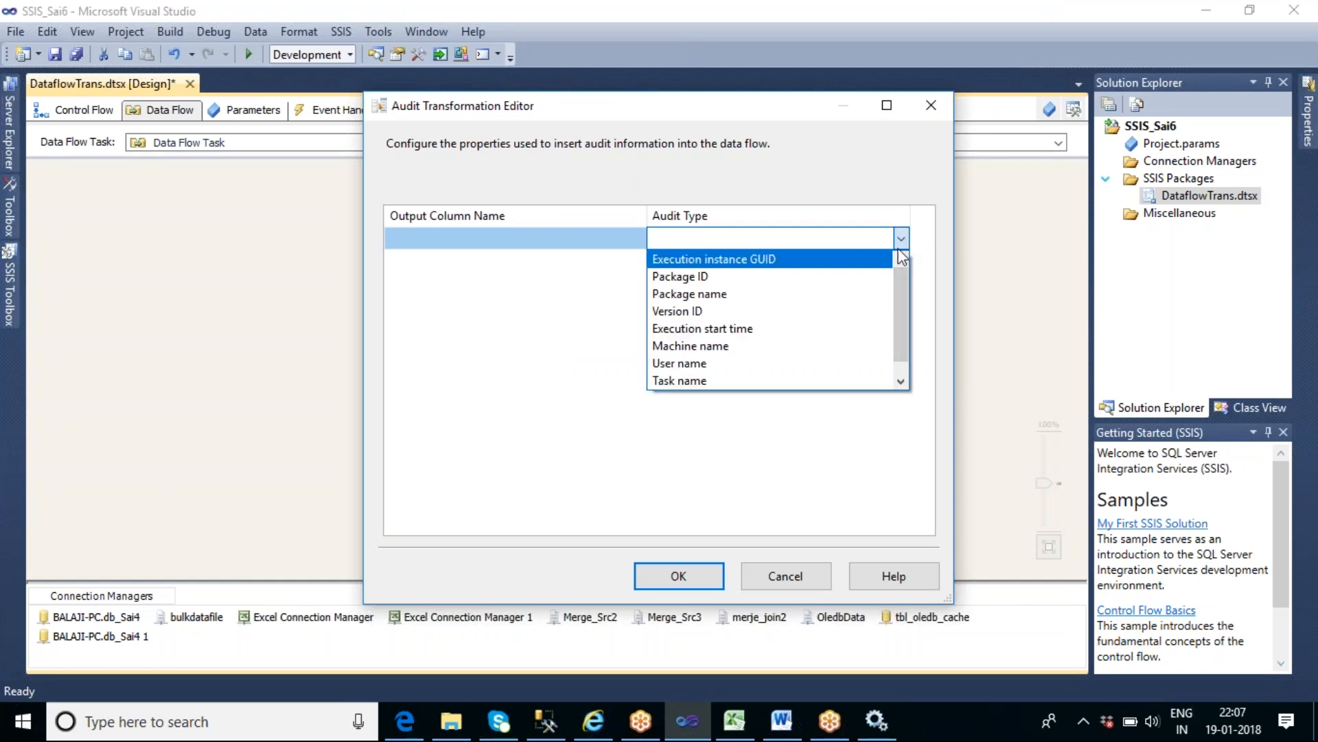
click(732, 295)
click(895, 265)
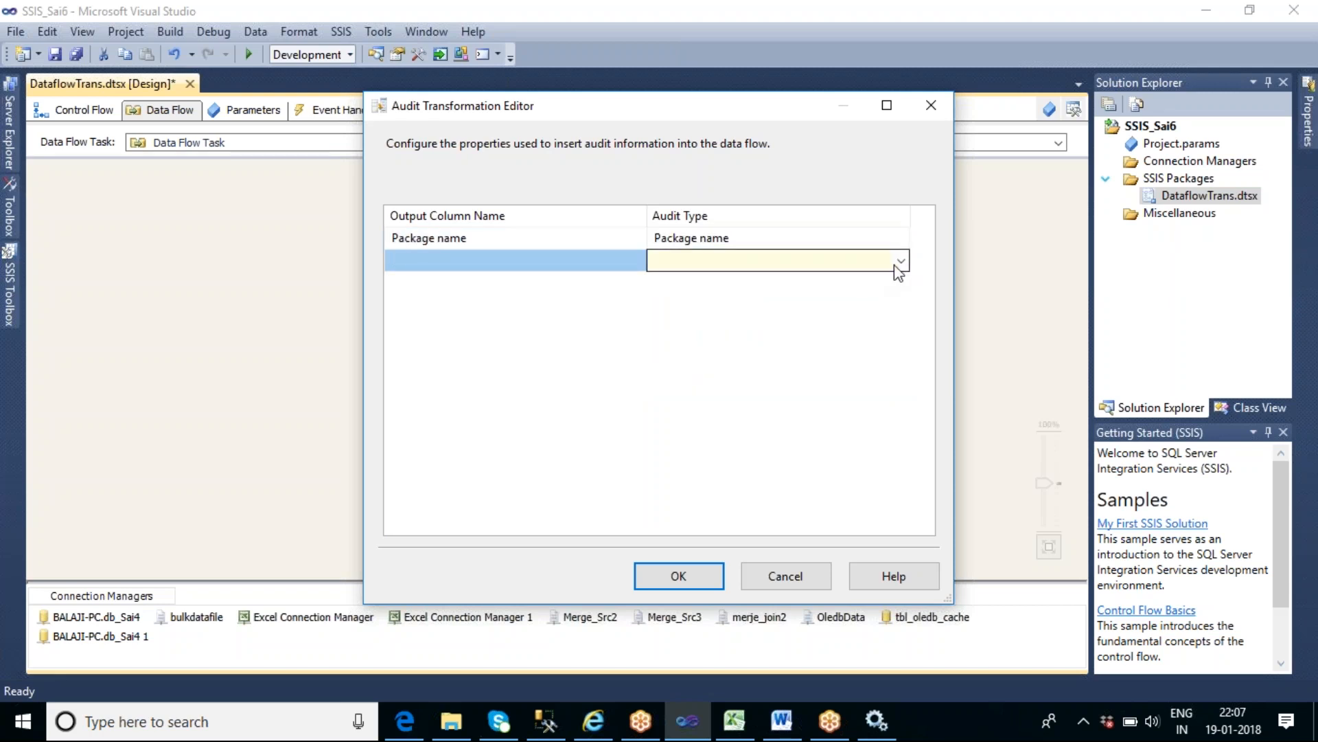
click(895, 264)
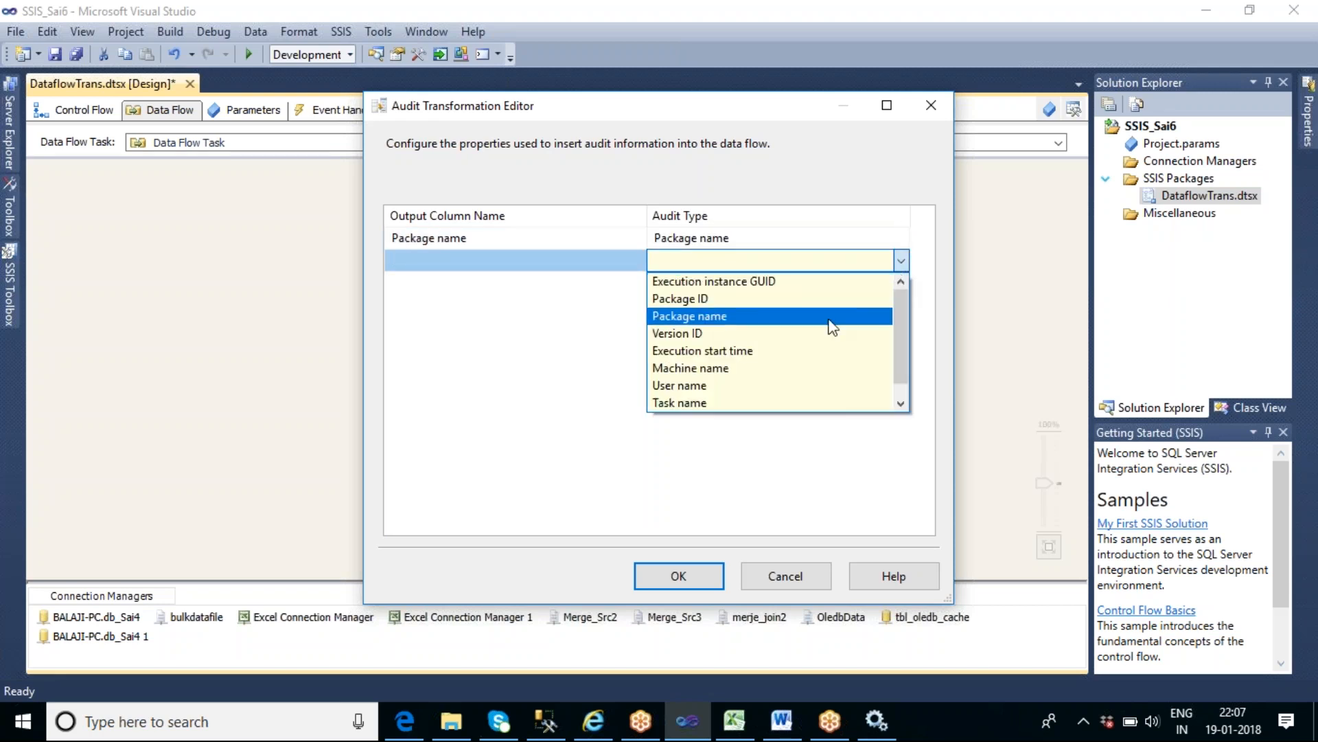
click(744, 403)
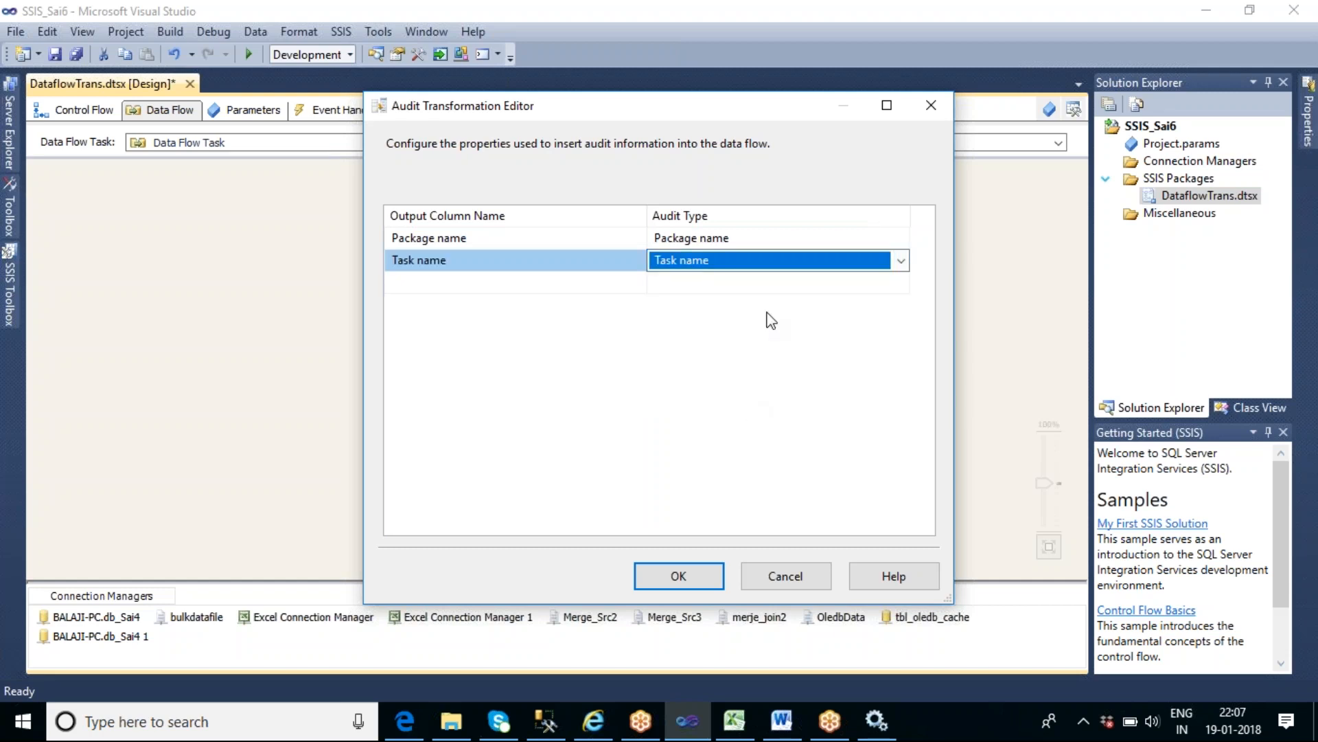
- Add Machine name, User name and Execution start time as further audit output columns
click(771, 290)
click(900, 283)
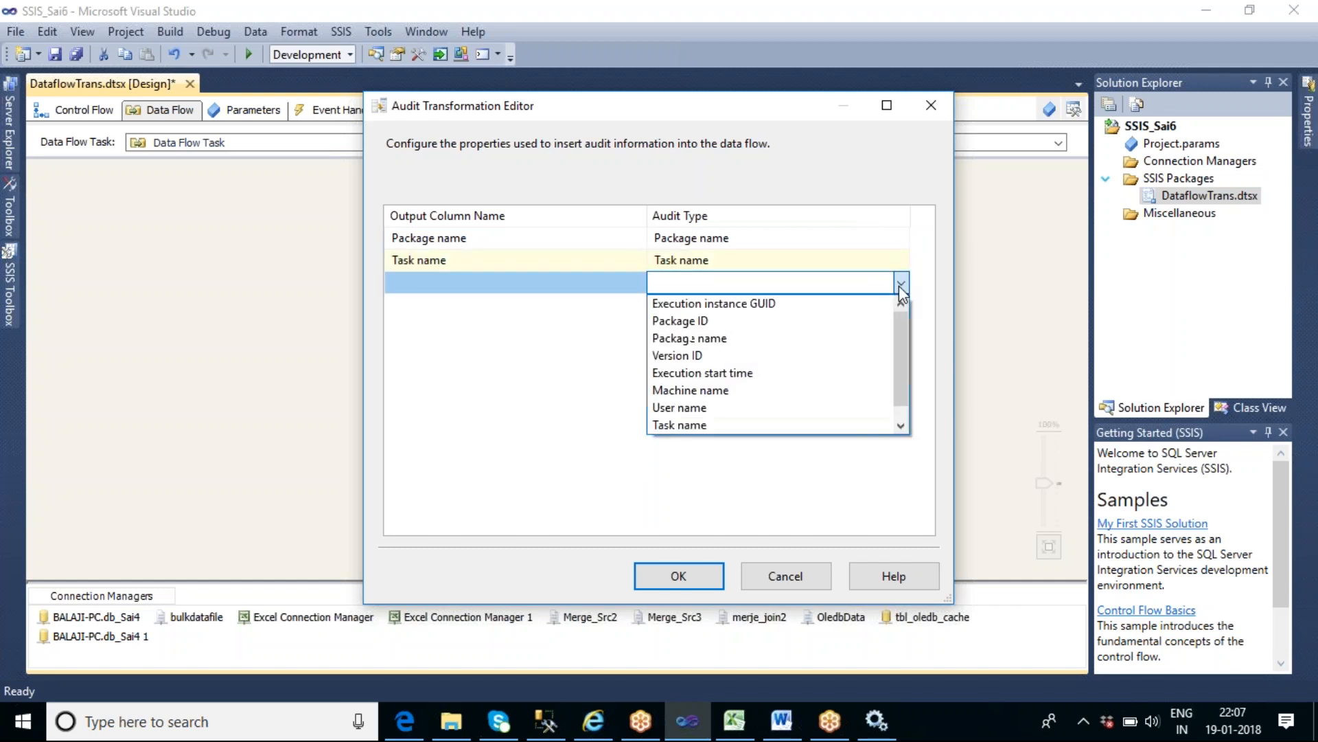
click(730, 392)
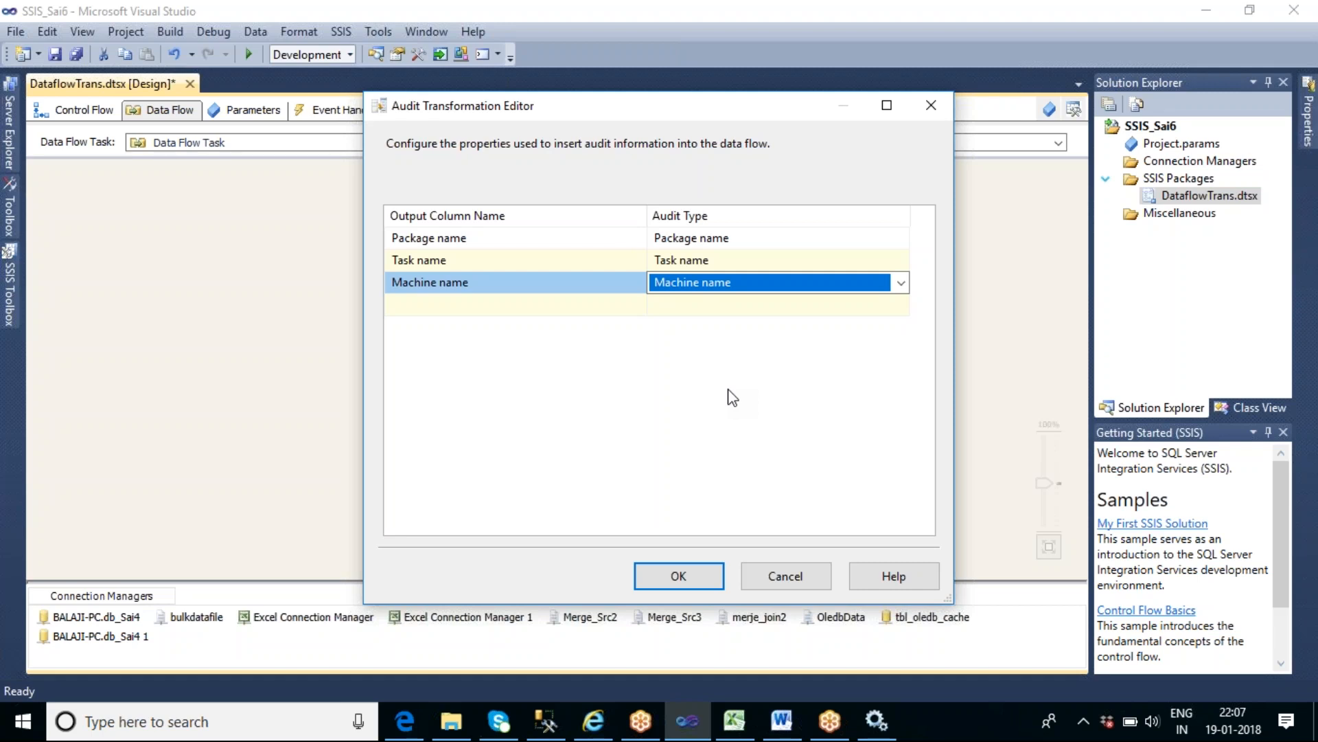
click(901, 305)
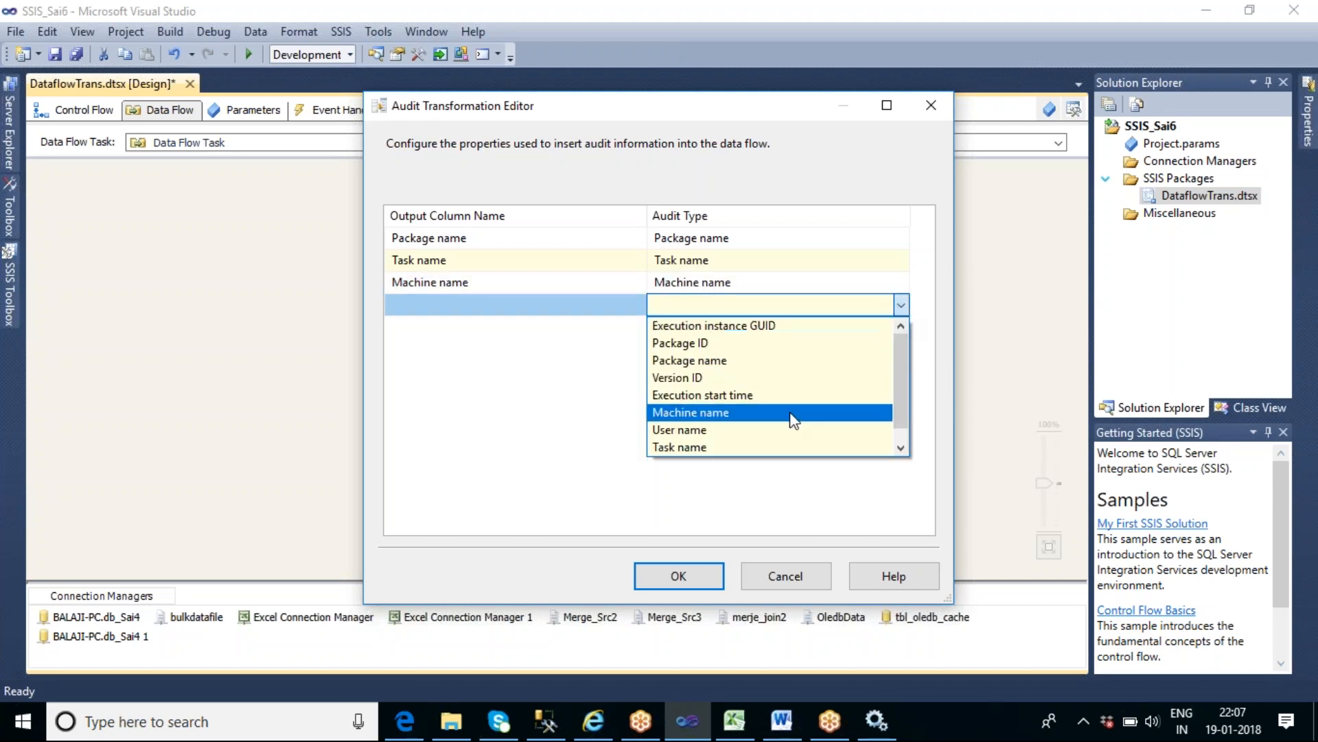
click(770, 430)
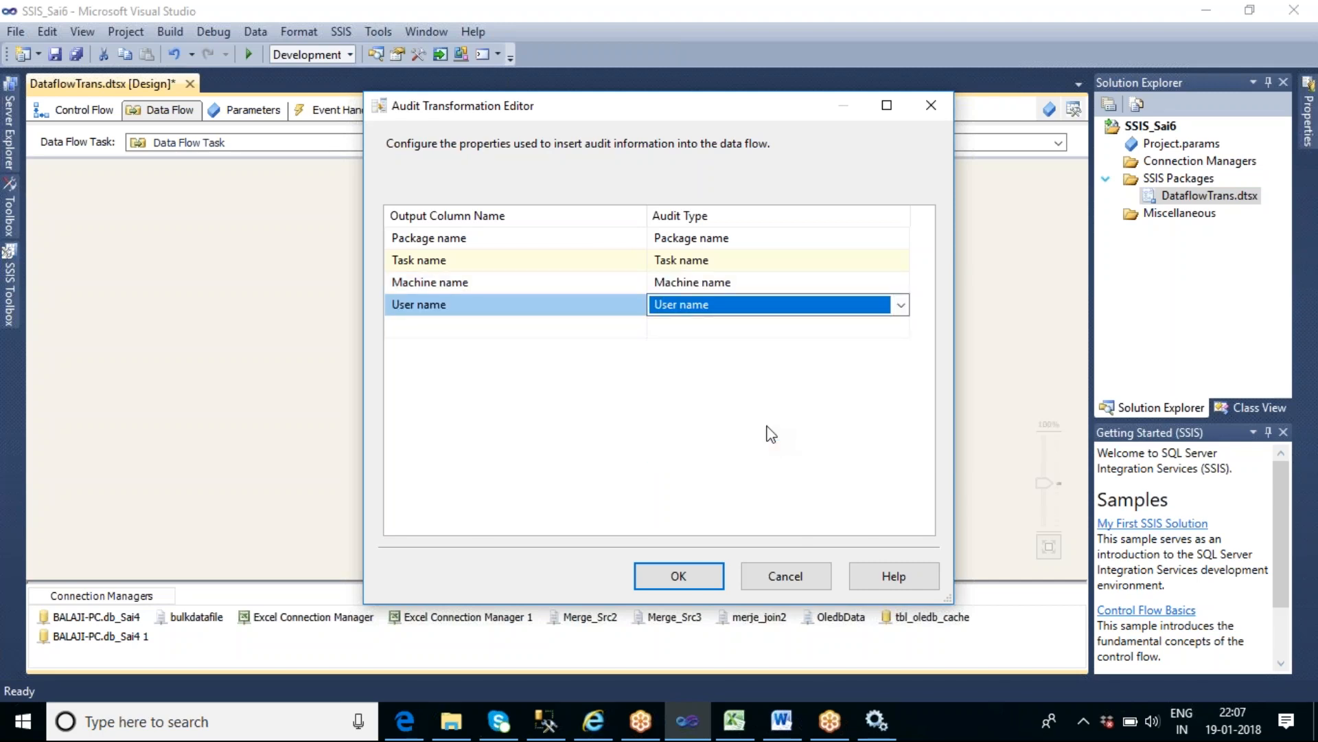
click(771, 329)
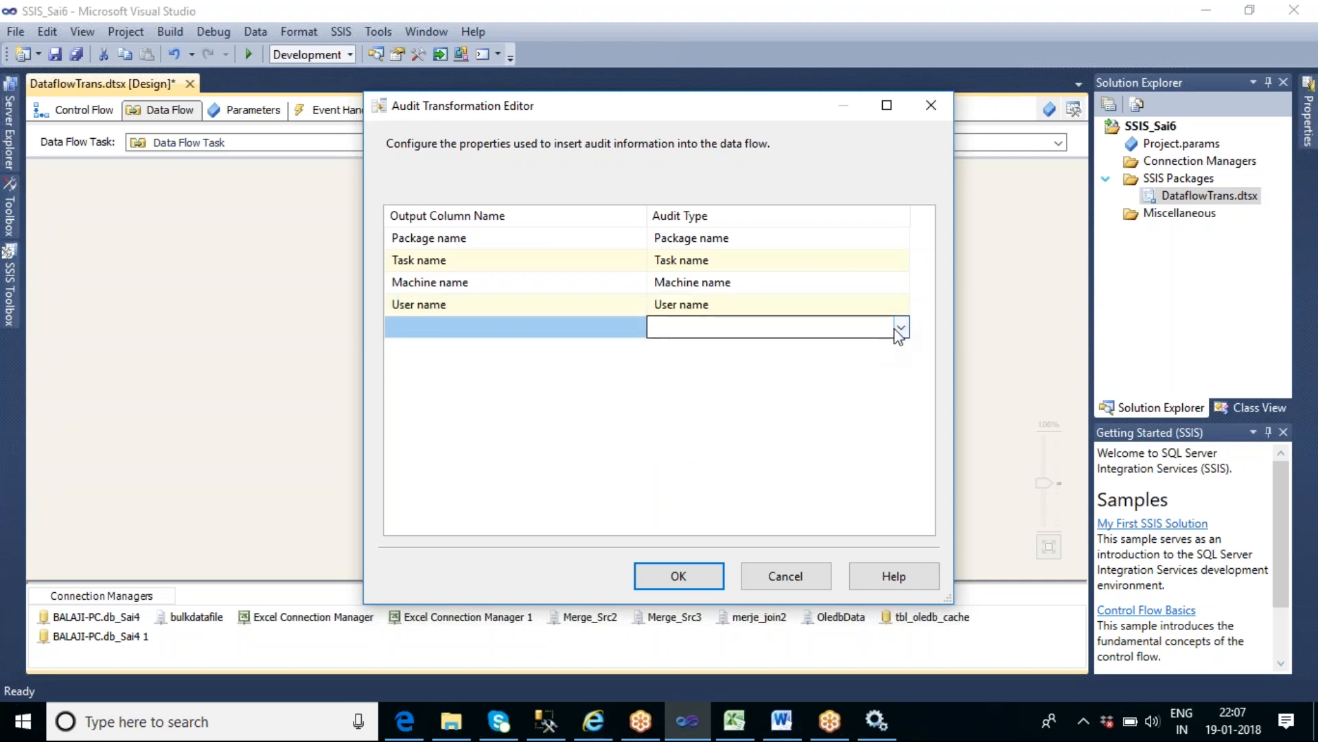
click(895, 331)
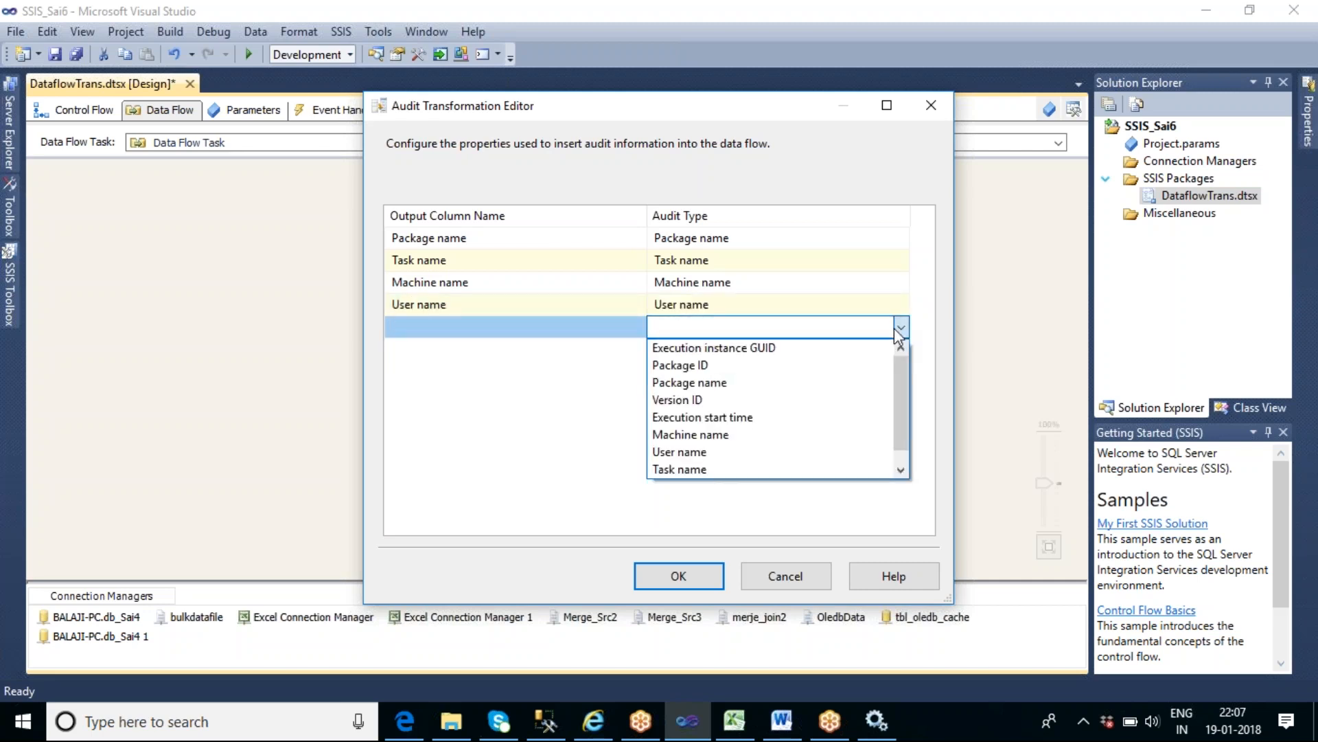
click(764, 420)
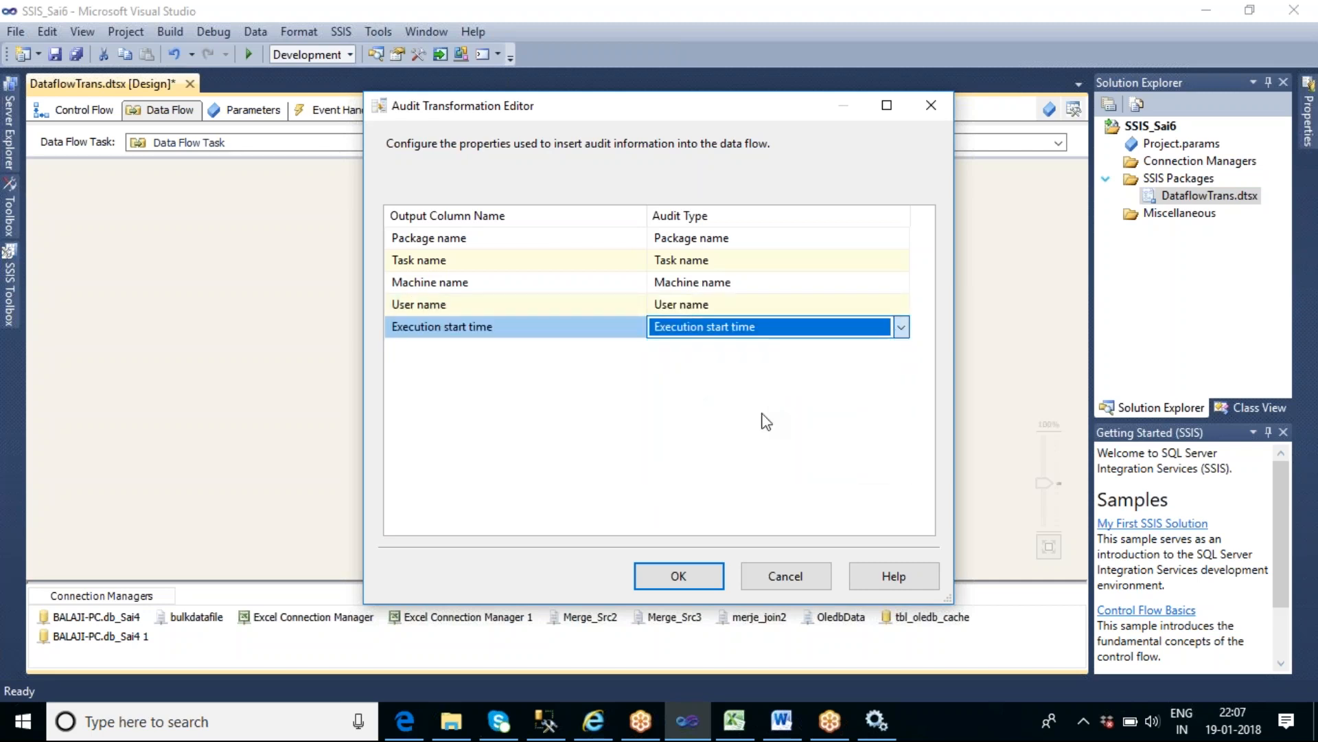
- Look through the remaining audit types without adding any, and accept the Audit transformation's settings
click(836, 26)
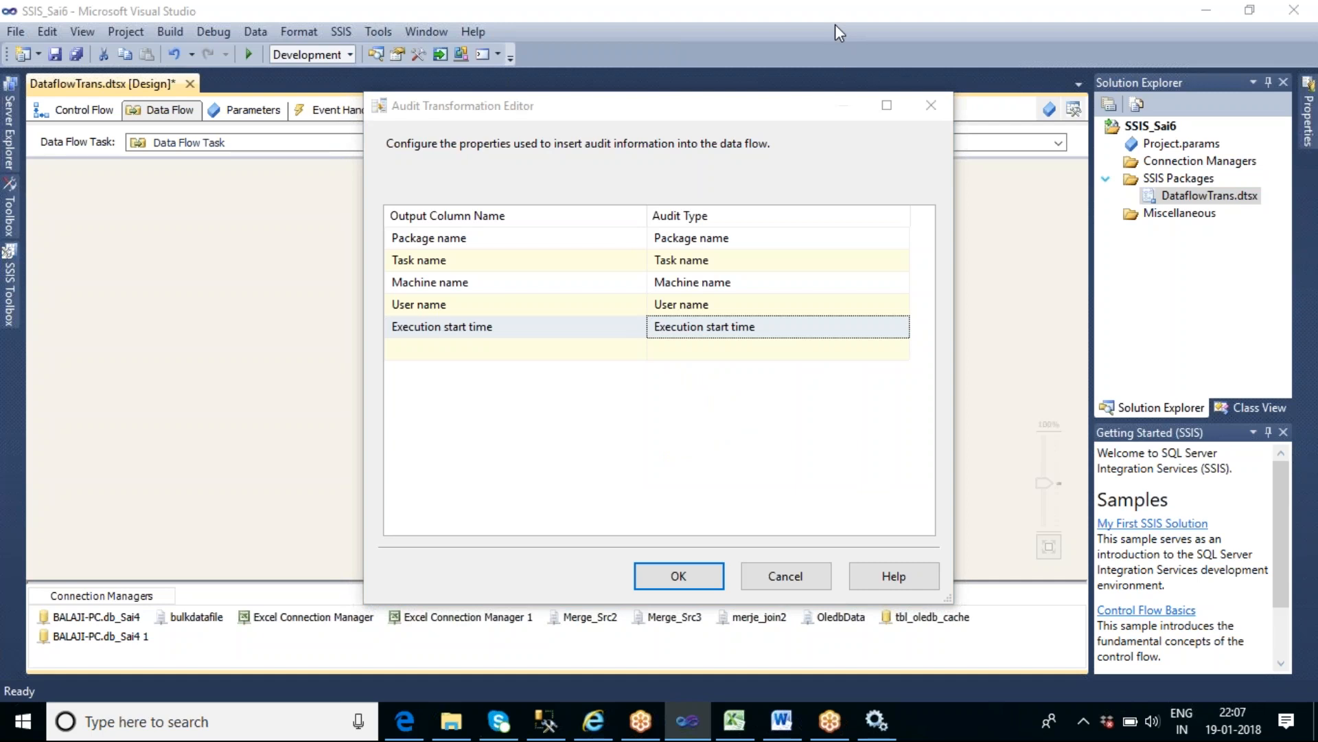
click(739, 384)
click(814, 353)
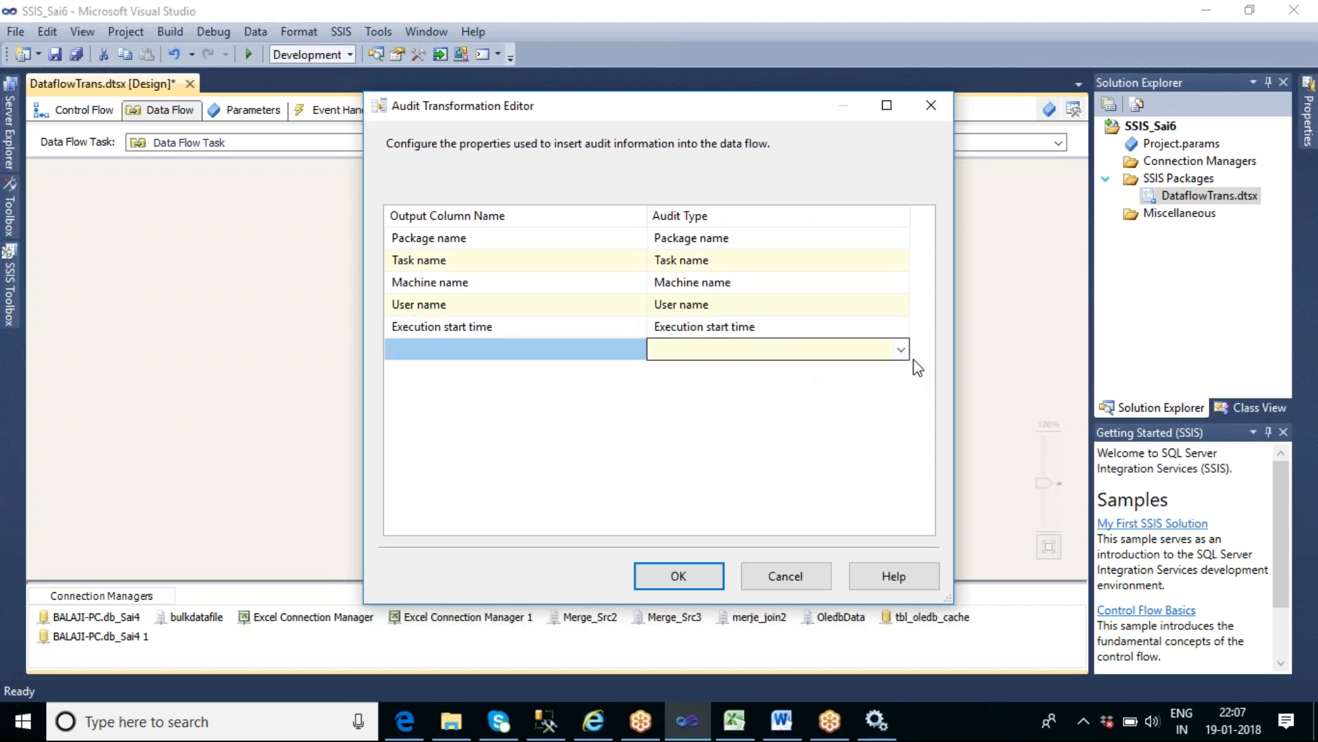
click(901, 349)
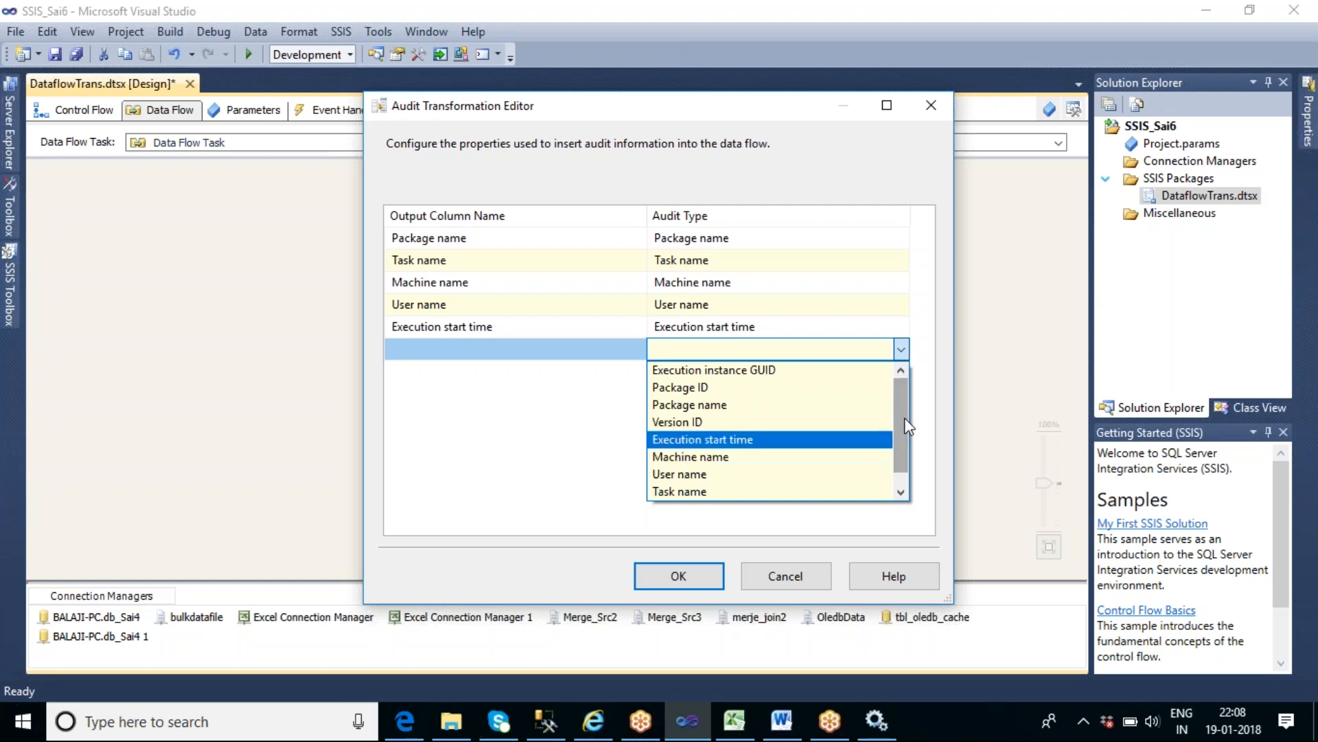
drag(904, 430, 908, 464)
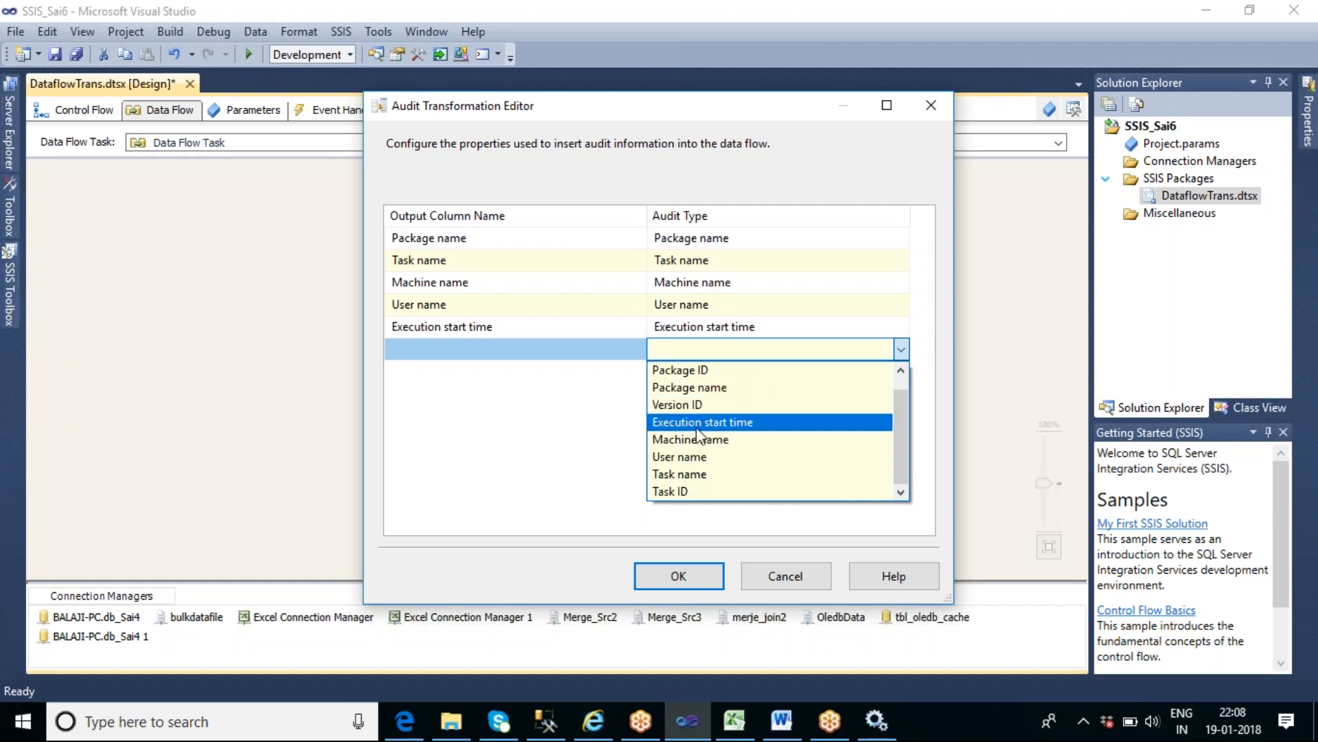
click(556, 449)
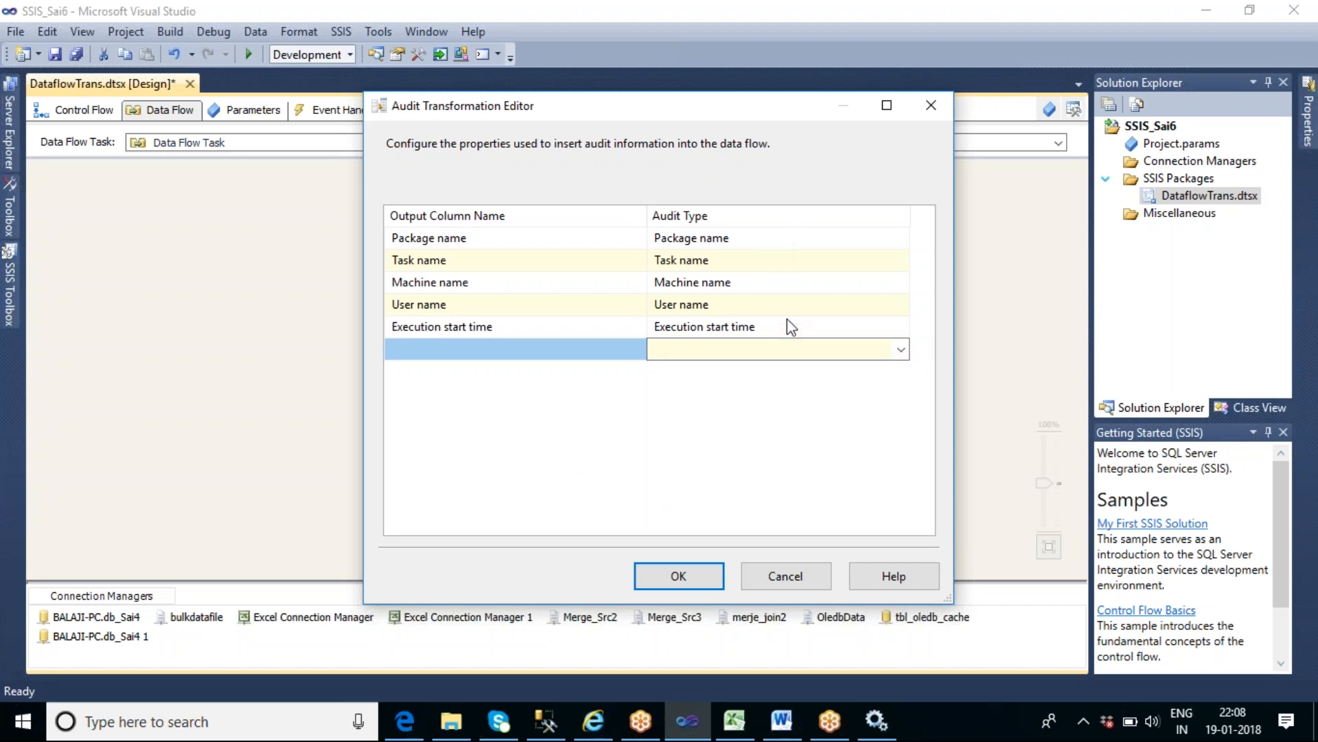
click(689, 578)
click(745, 360)
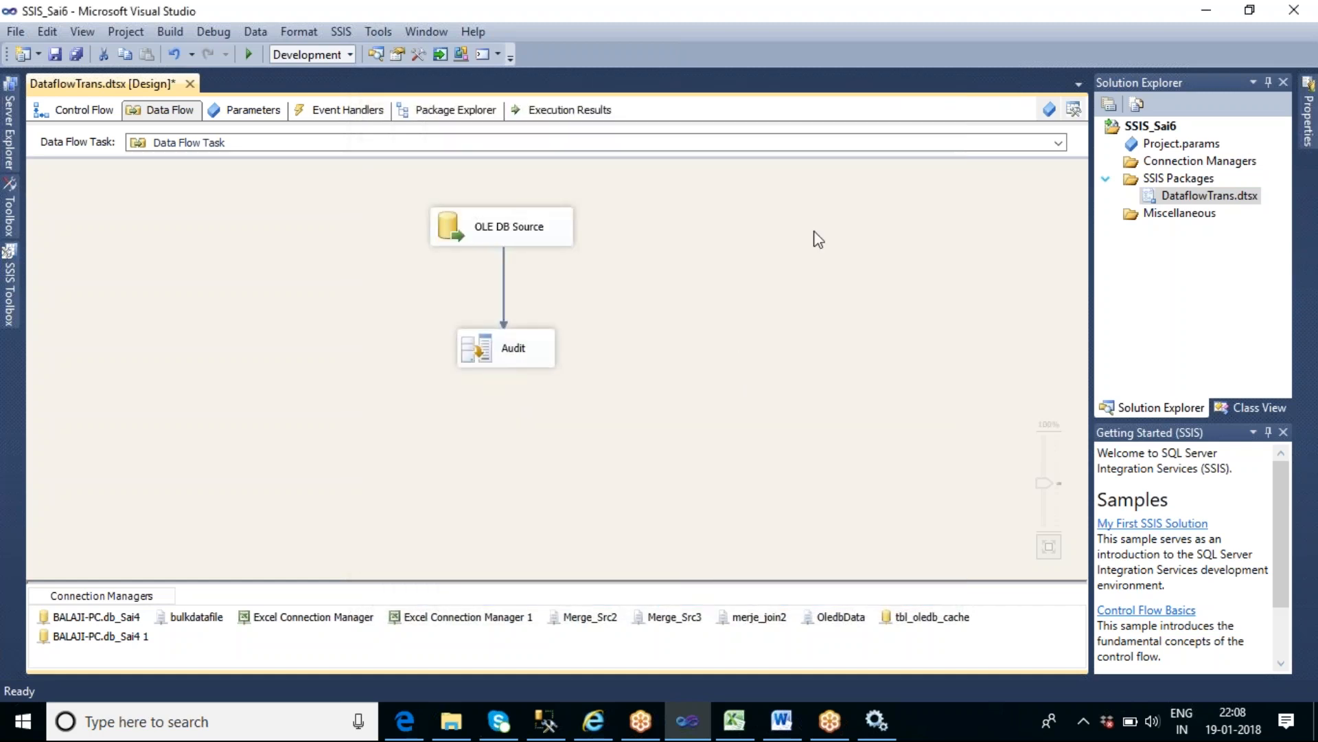
- Rename the new Data Flow Task in the control flow as Auditor Task
click(80, 113)
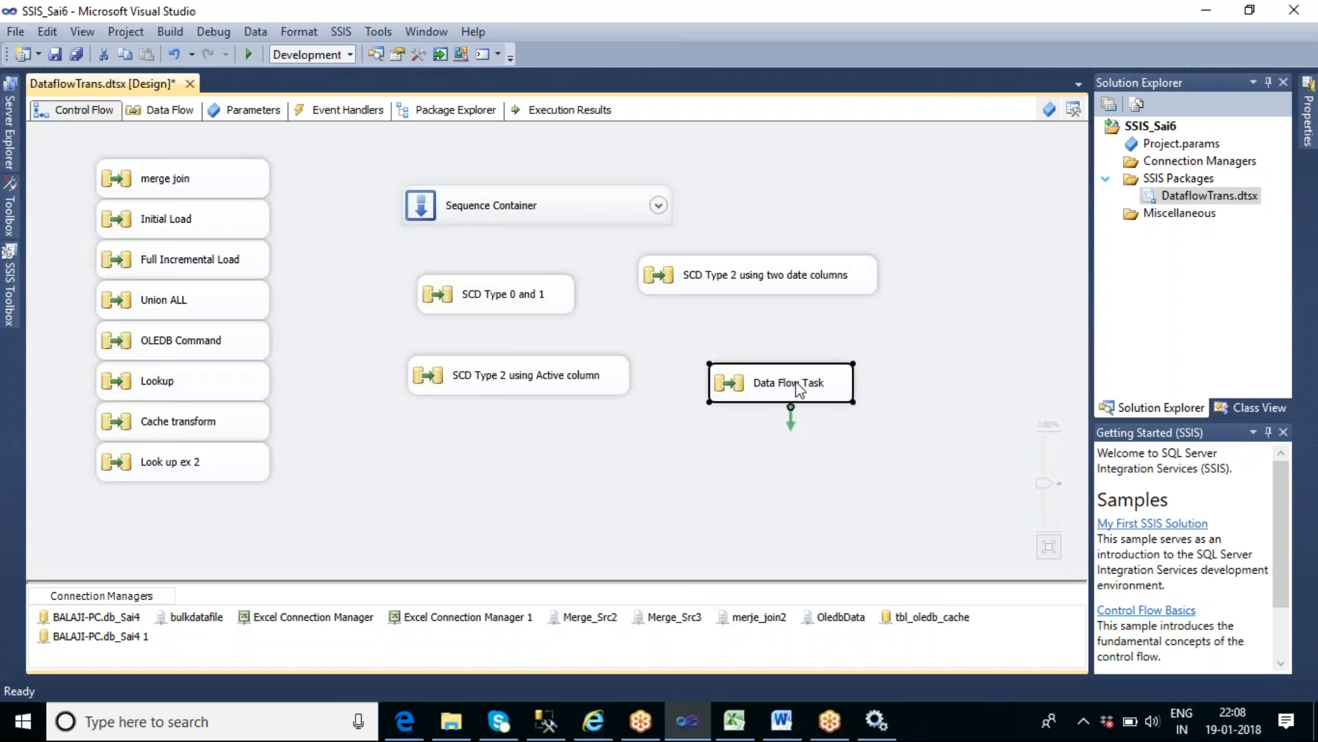
click(798, 389)
text(A)
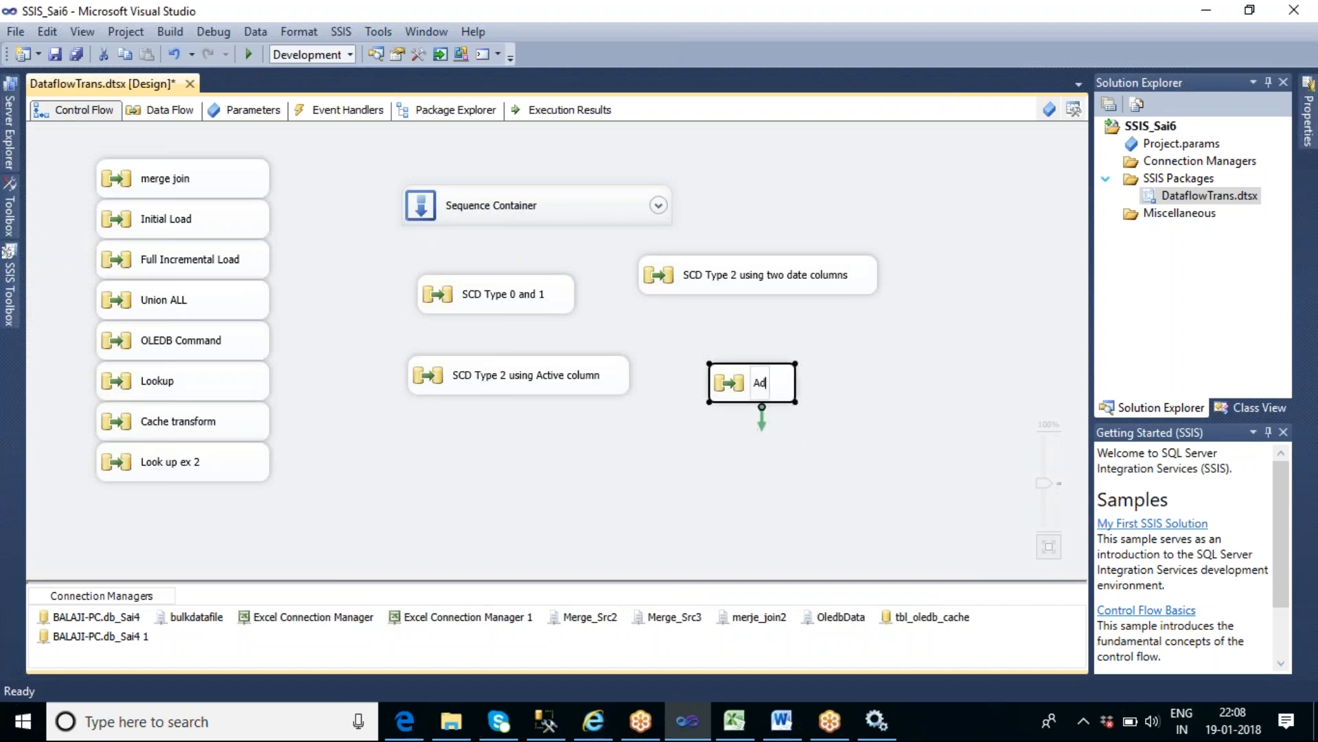
text(udit)
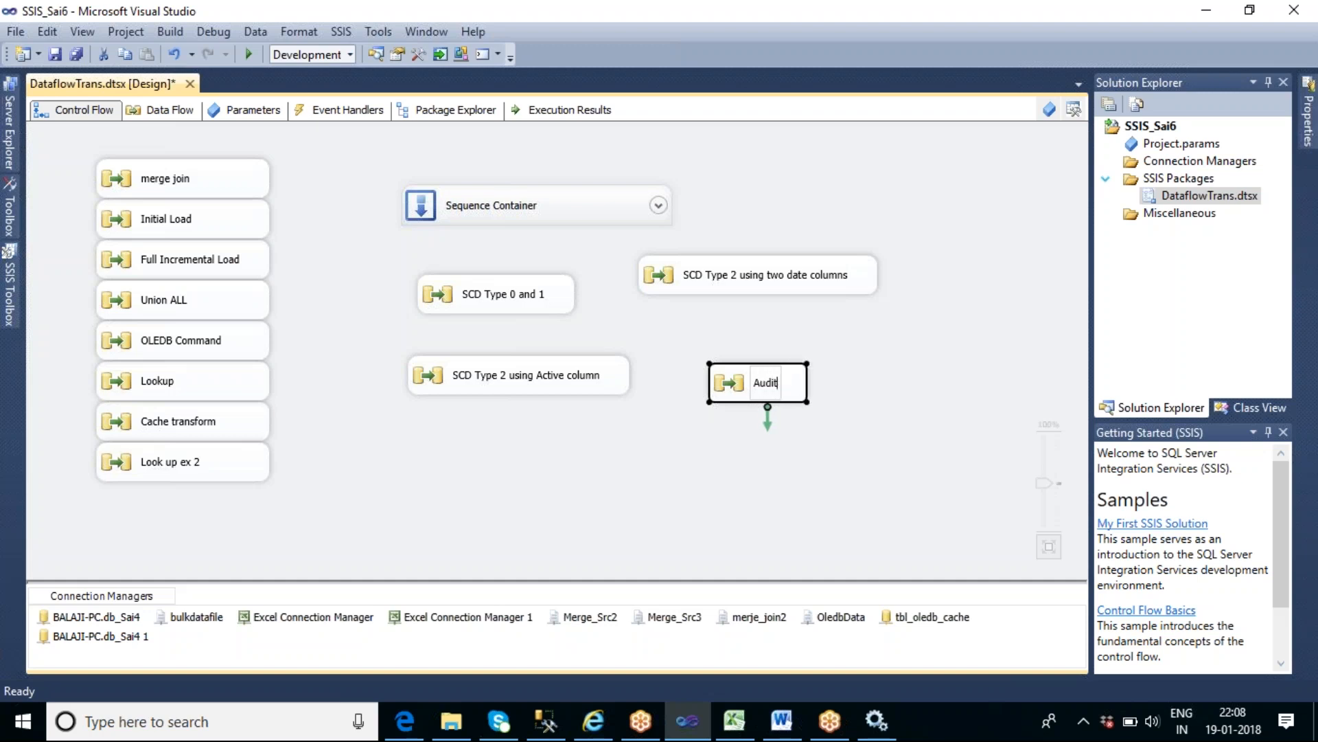
text(or Ta)
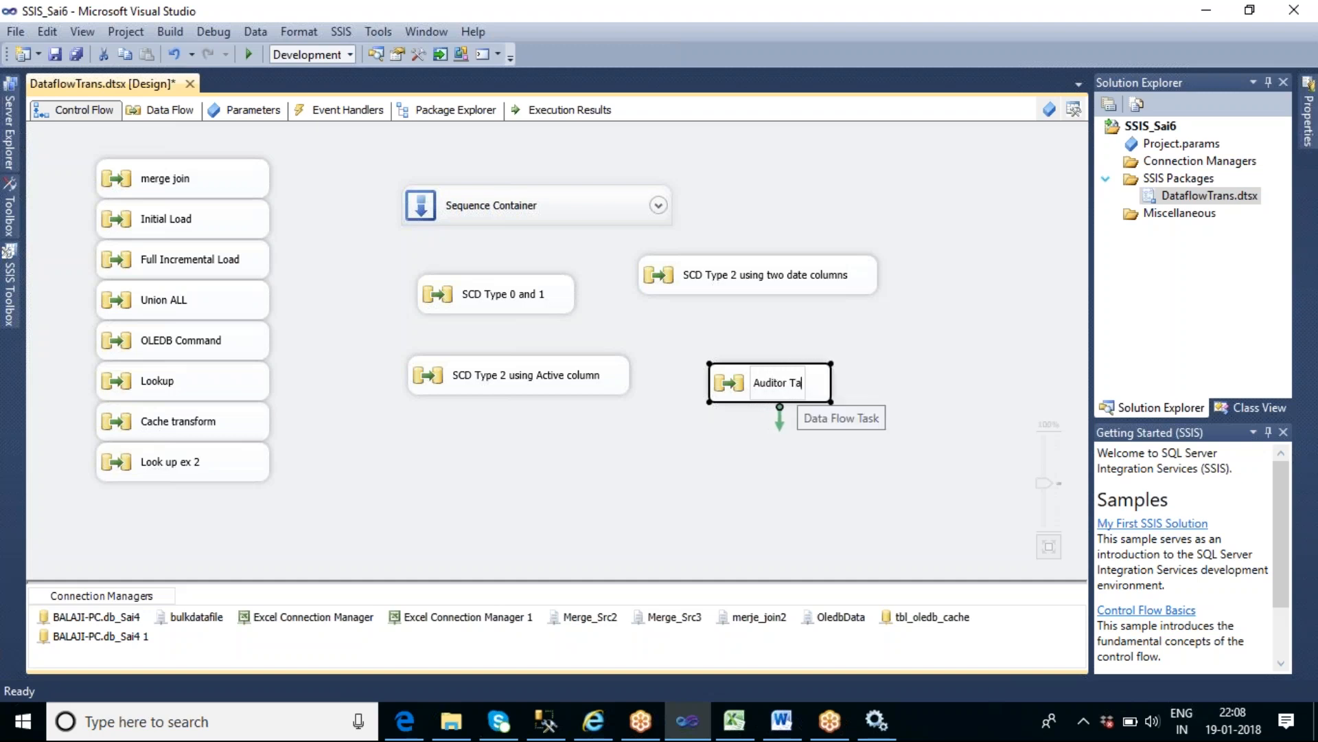
text(sk)
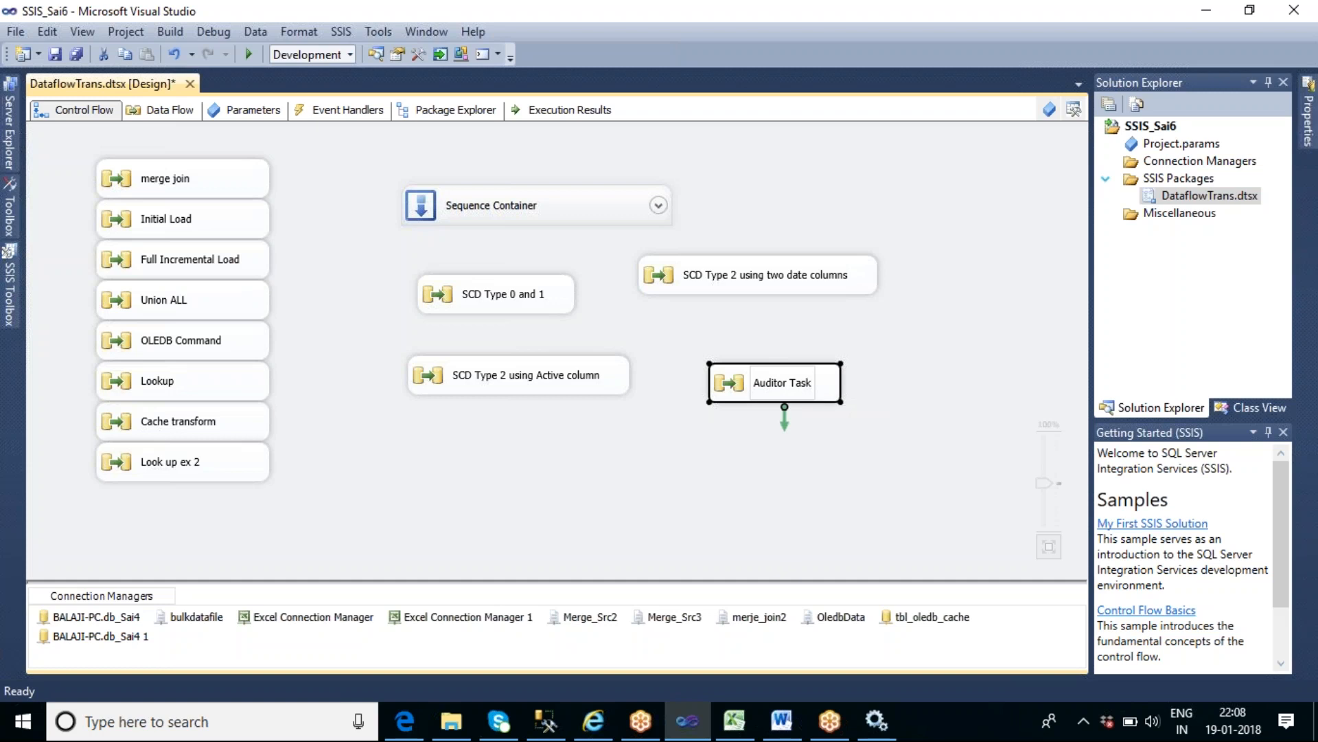
click(917, 419)
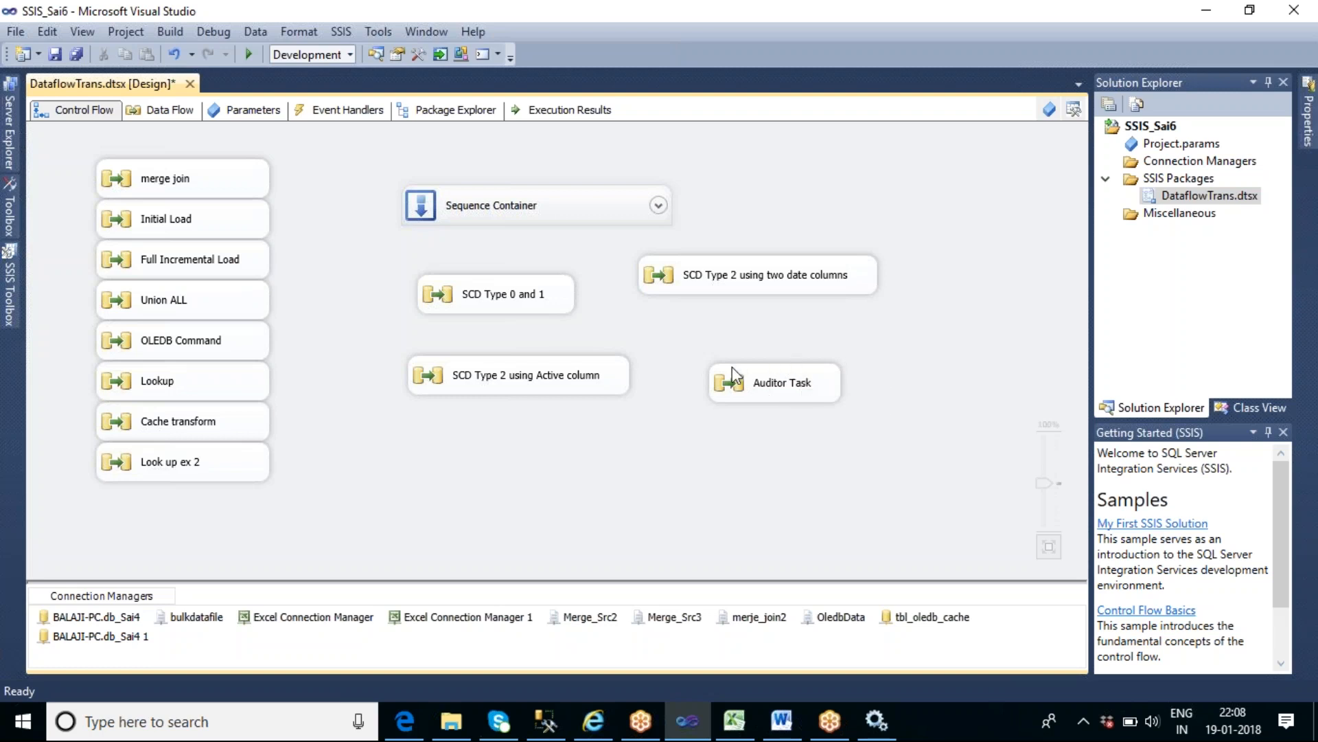
- Open the Auditor Task's data flow and move the Audit transformation closer beneath the OLE DB Source
double_click(819, 386)
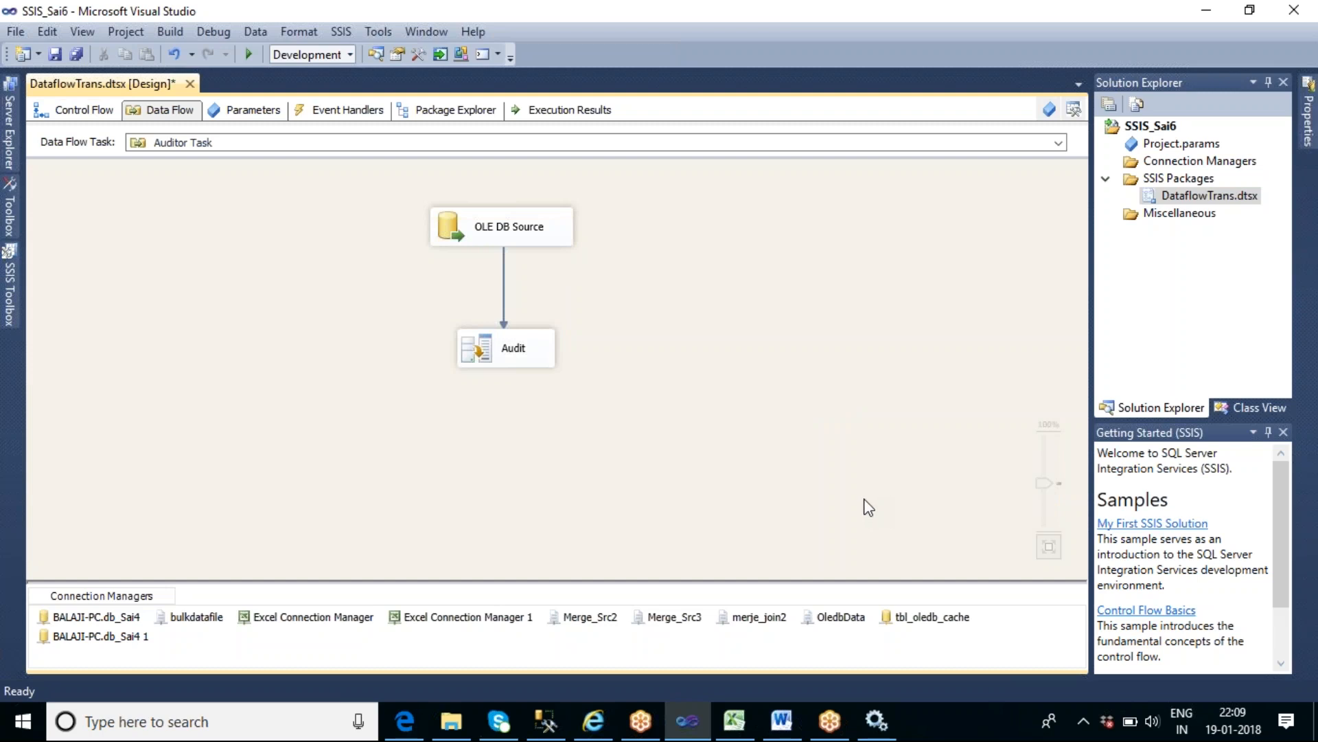
drag(523, 352, 516, 322)
click(551, 383)
- Add a Copy Column transformation below Audit and connect the Audit output to it
click(10, 298)
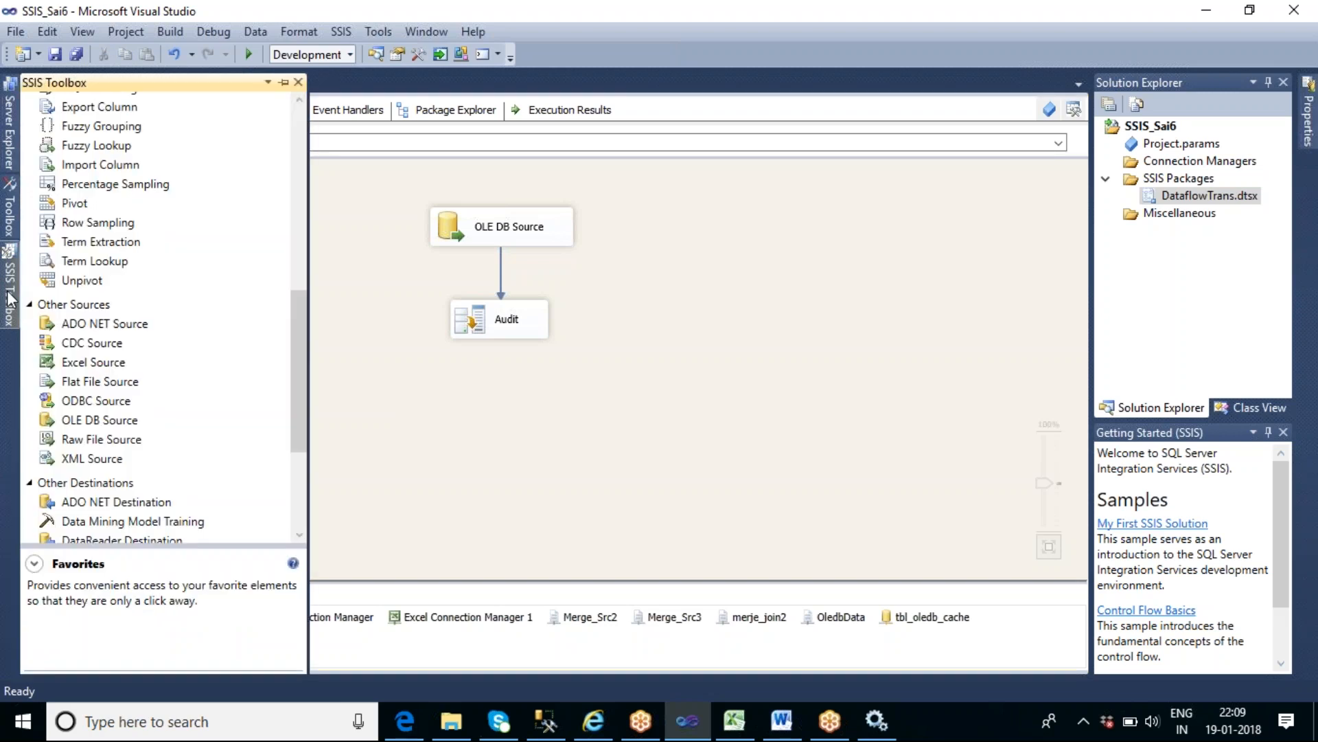
drag(299, 339, 290, 258)
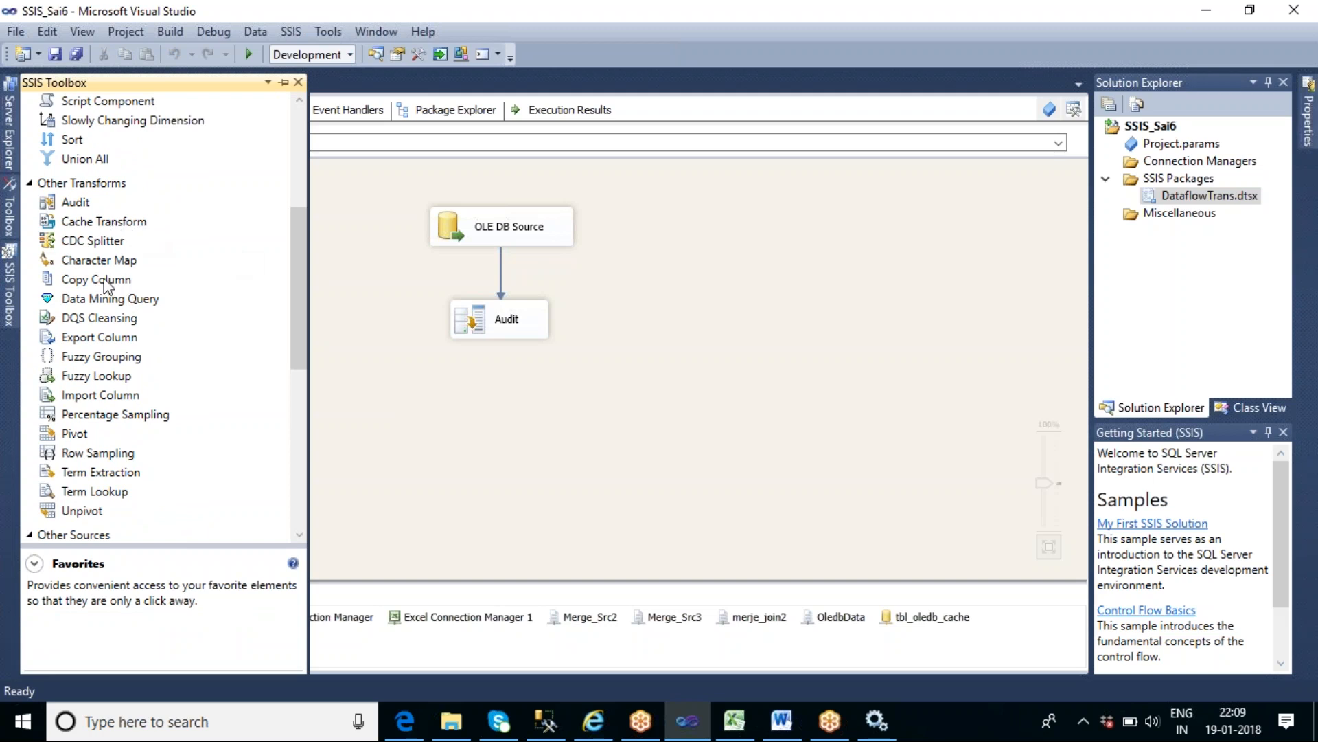
drag(105, 283, 447, 425)
click(503, 330)
drag(509, 353, 508, 439)
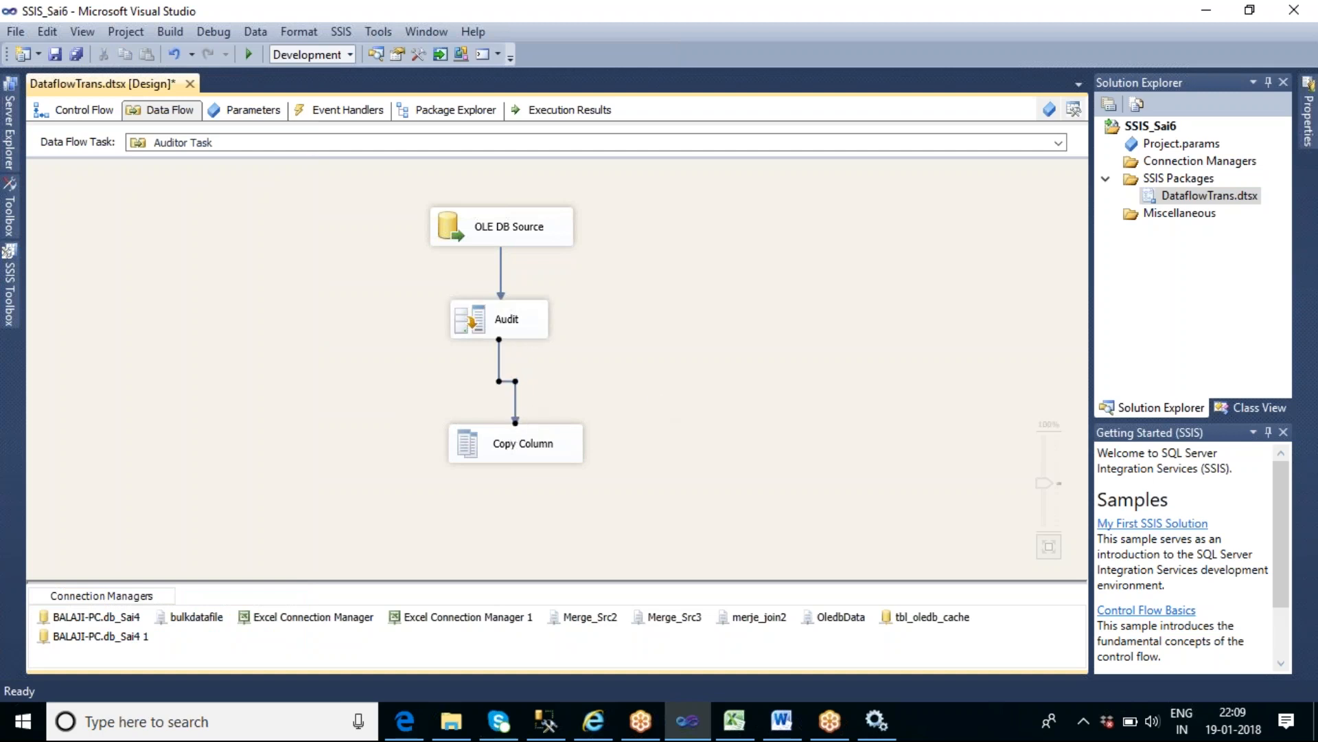
- Enable a data viewer on the path between Audit and Copy Column
double_click(516, 402)
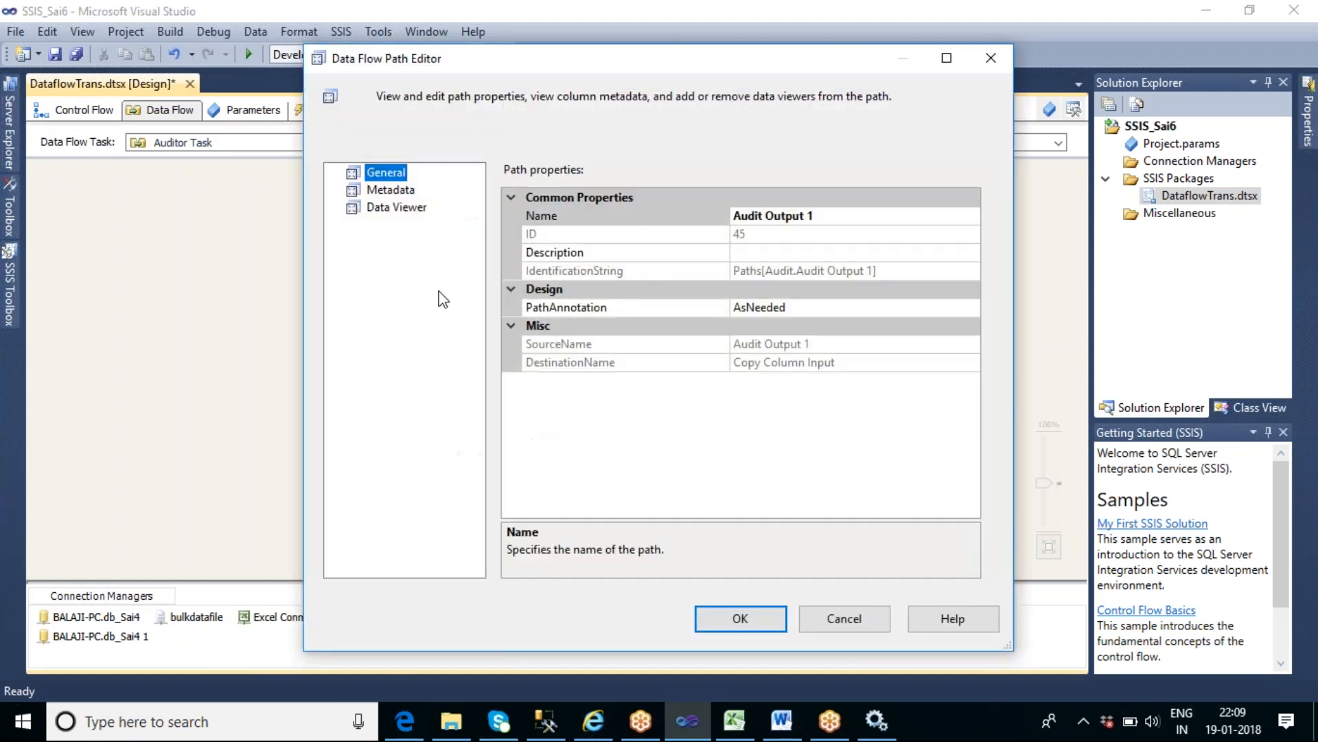
click(379, 207)
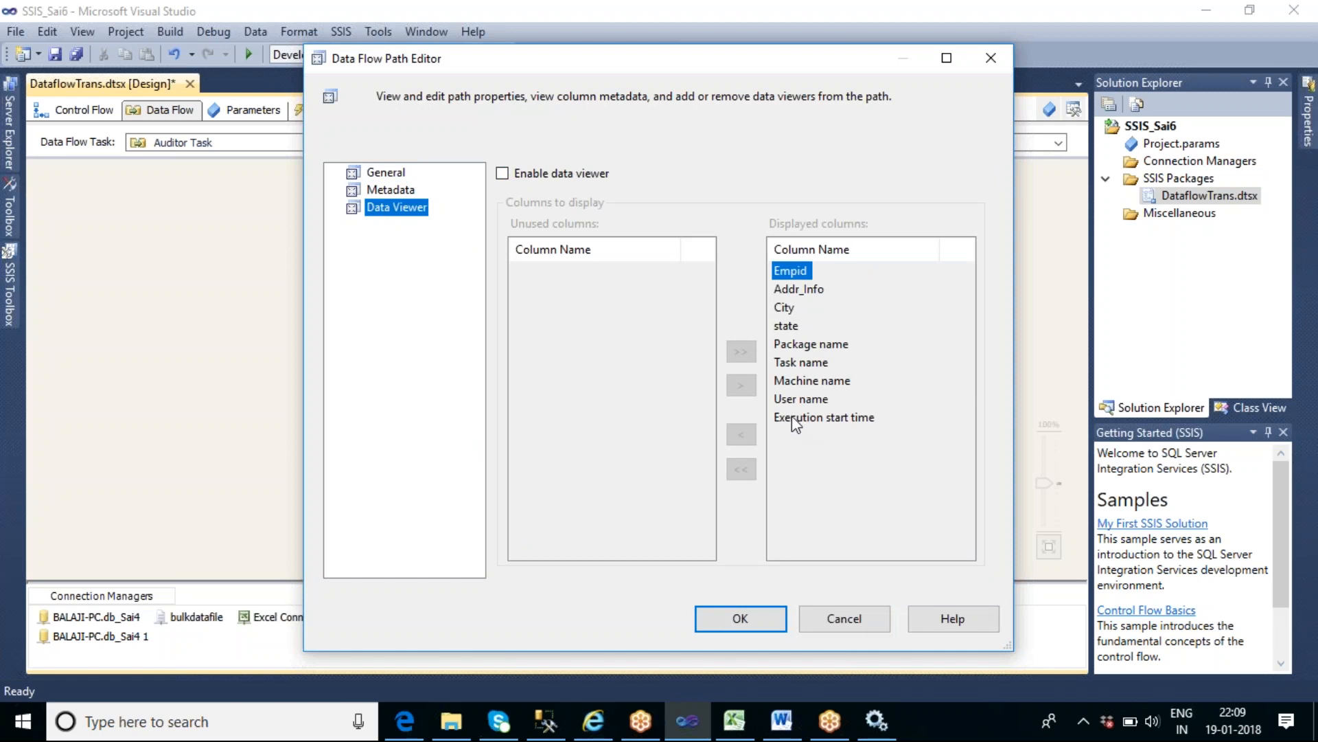
click(504, 173)
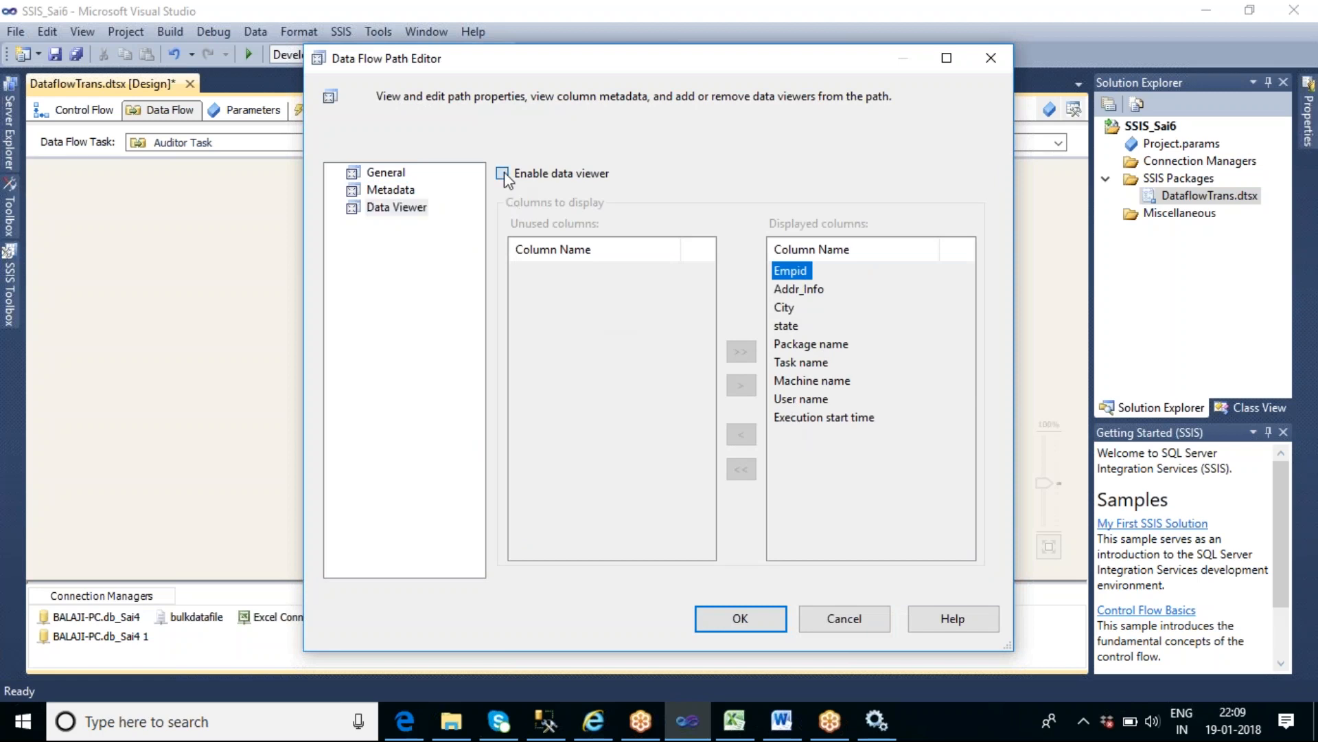
click(745, 618)
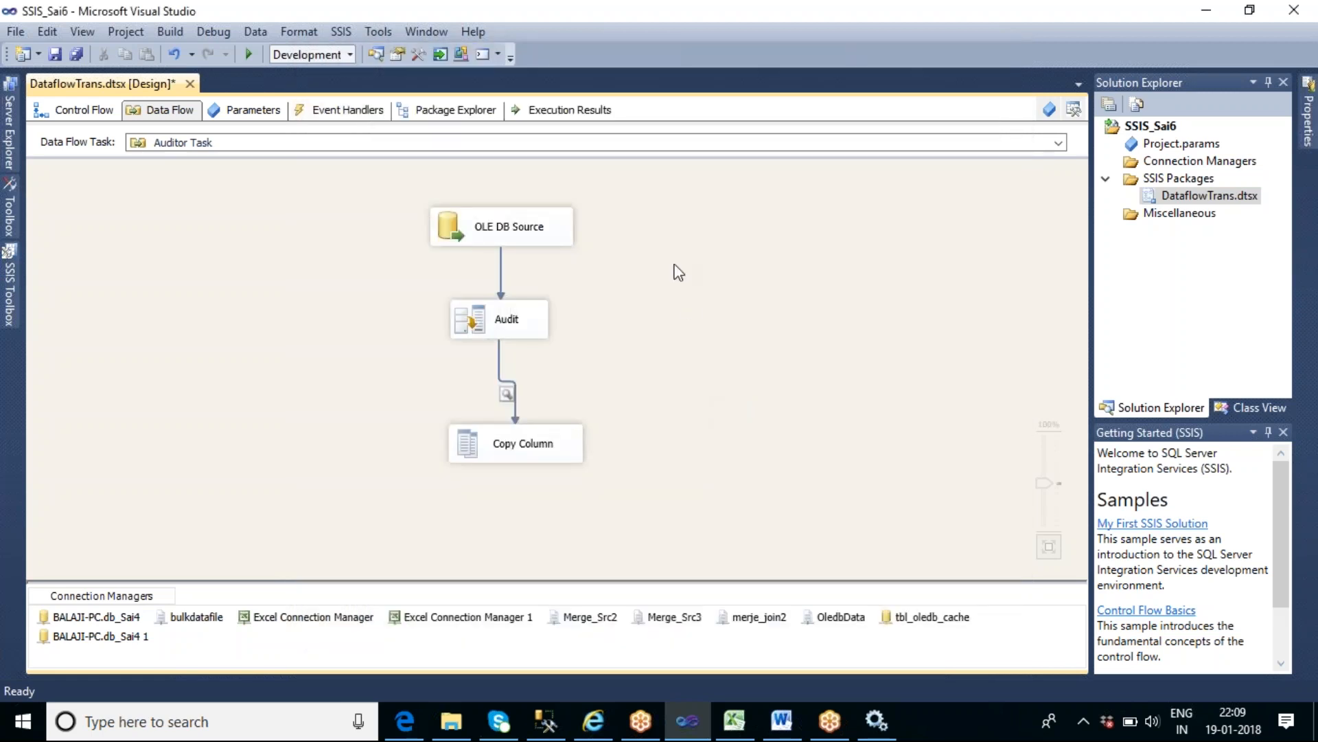
- Execute the Auditor Task and widen the data viewer and its Execution start time column to show all audit values
right_click(656, 231)
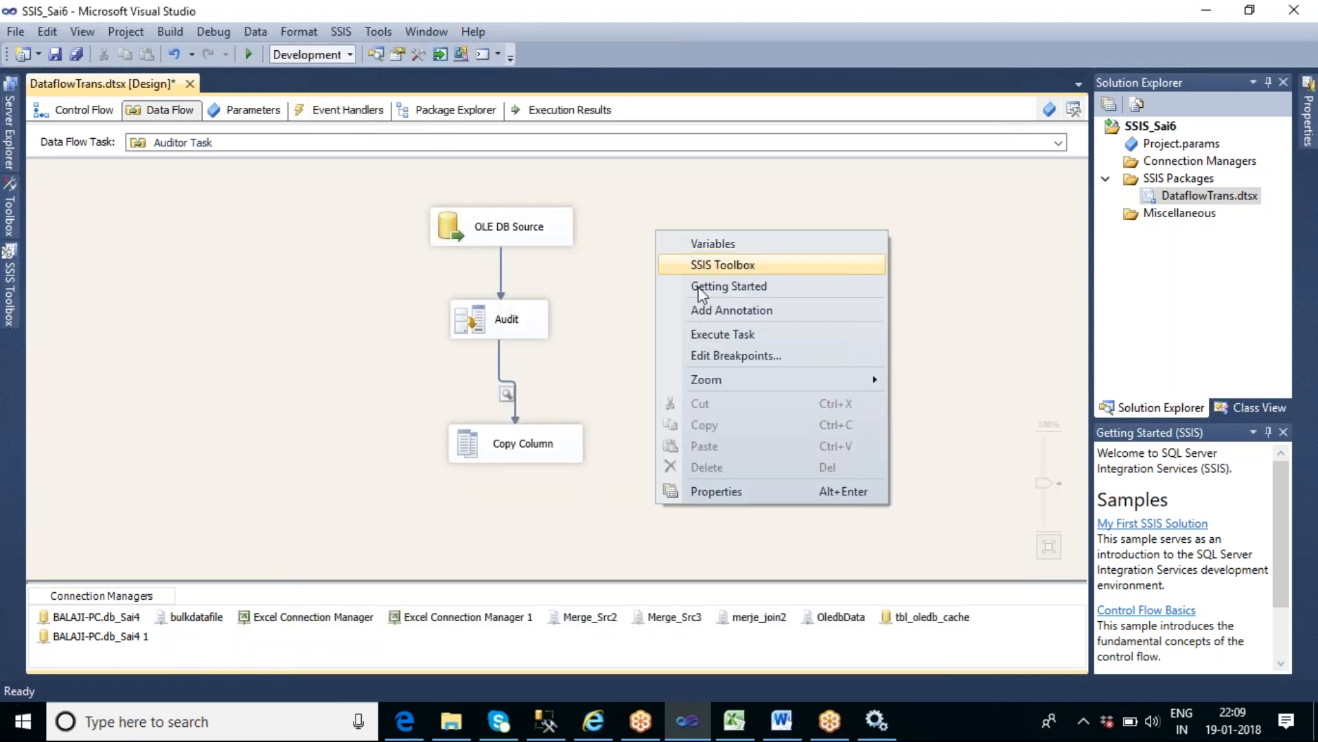
click(730, 335)
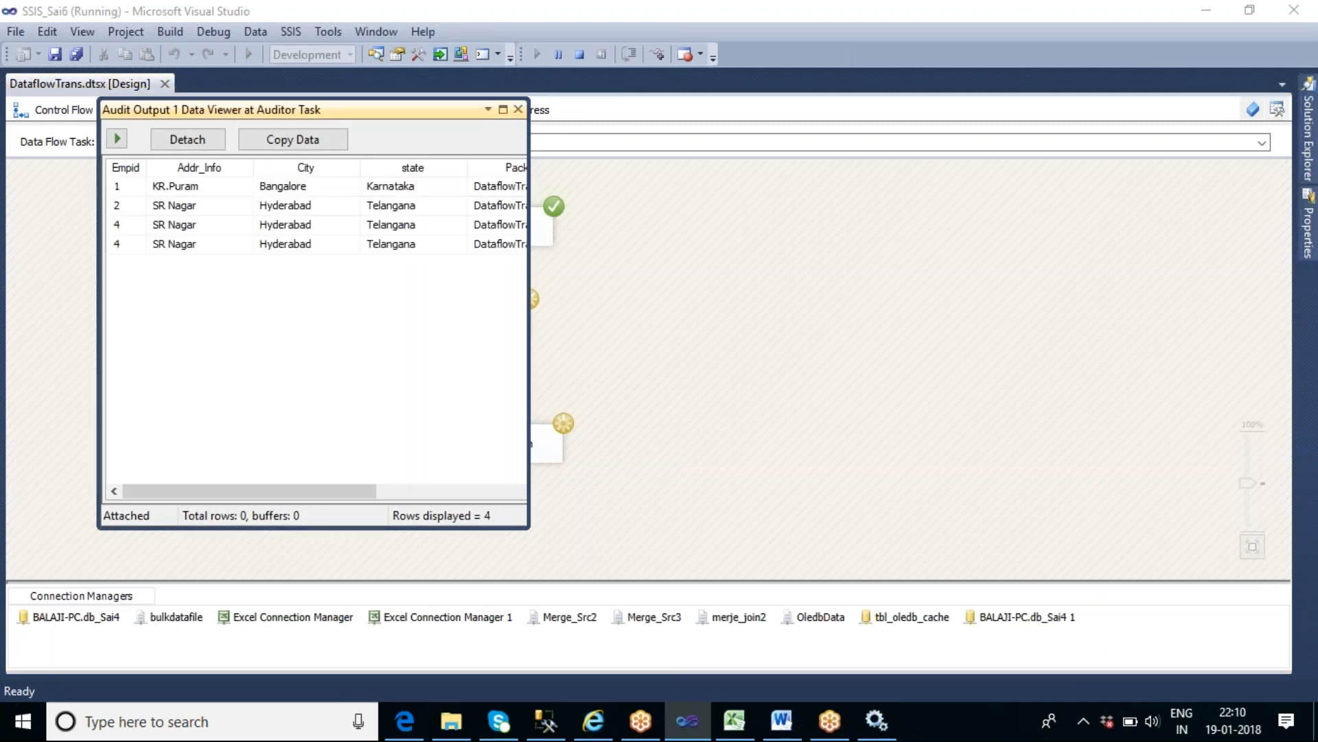
drag(529, 371, 1199, 392)
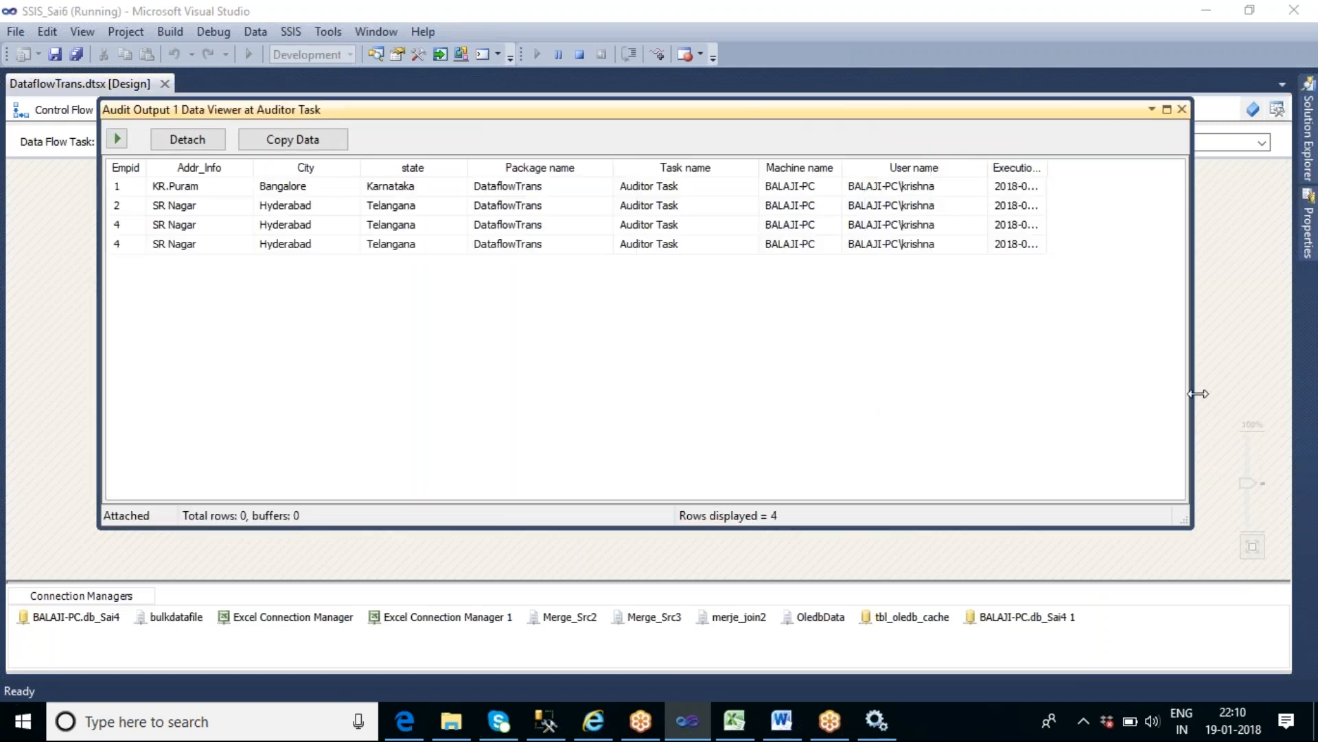
drag(1047, 170, 1172, 175)
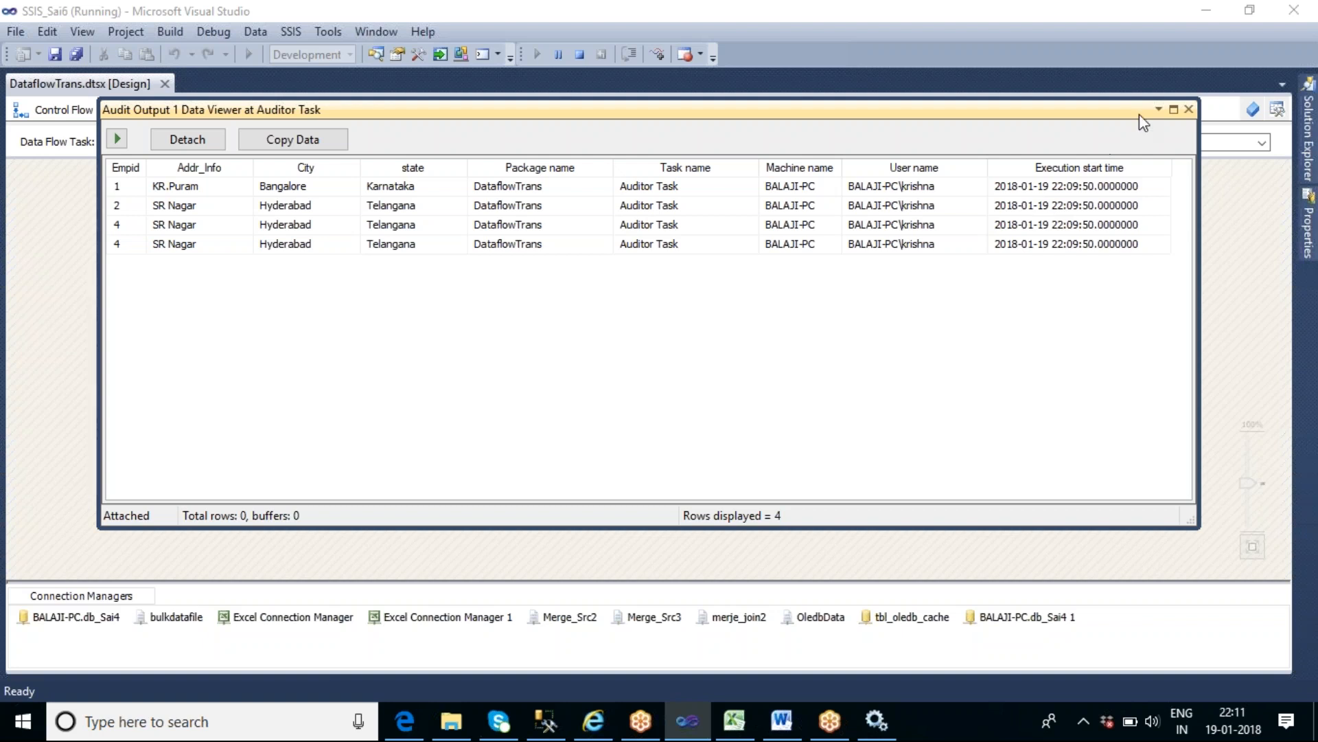
- Close the Audit Output data viewer and stop debugging the package
click(1120, 189)
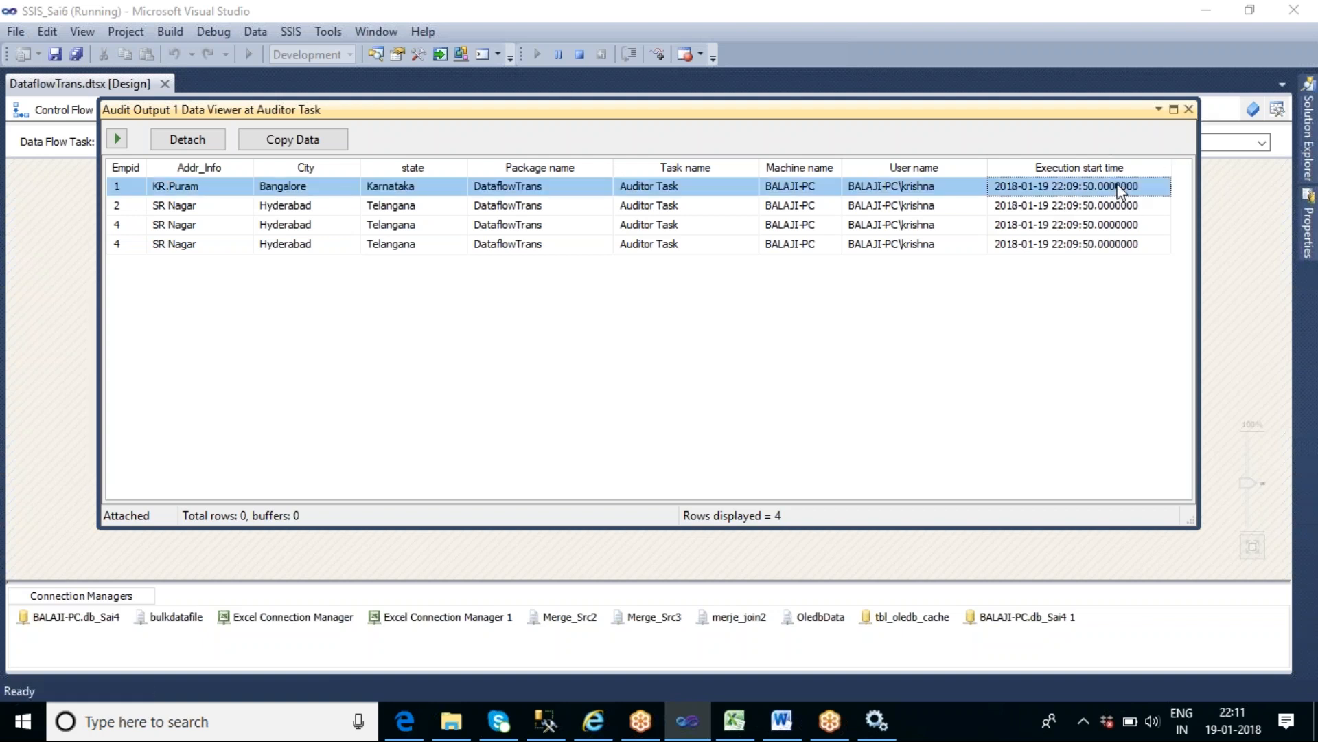
click(1188, 109)
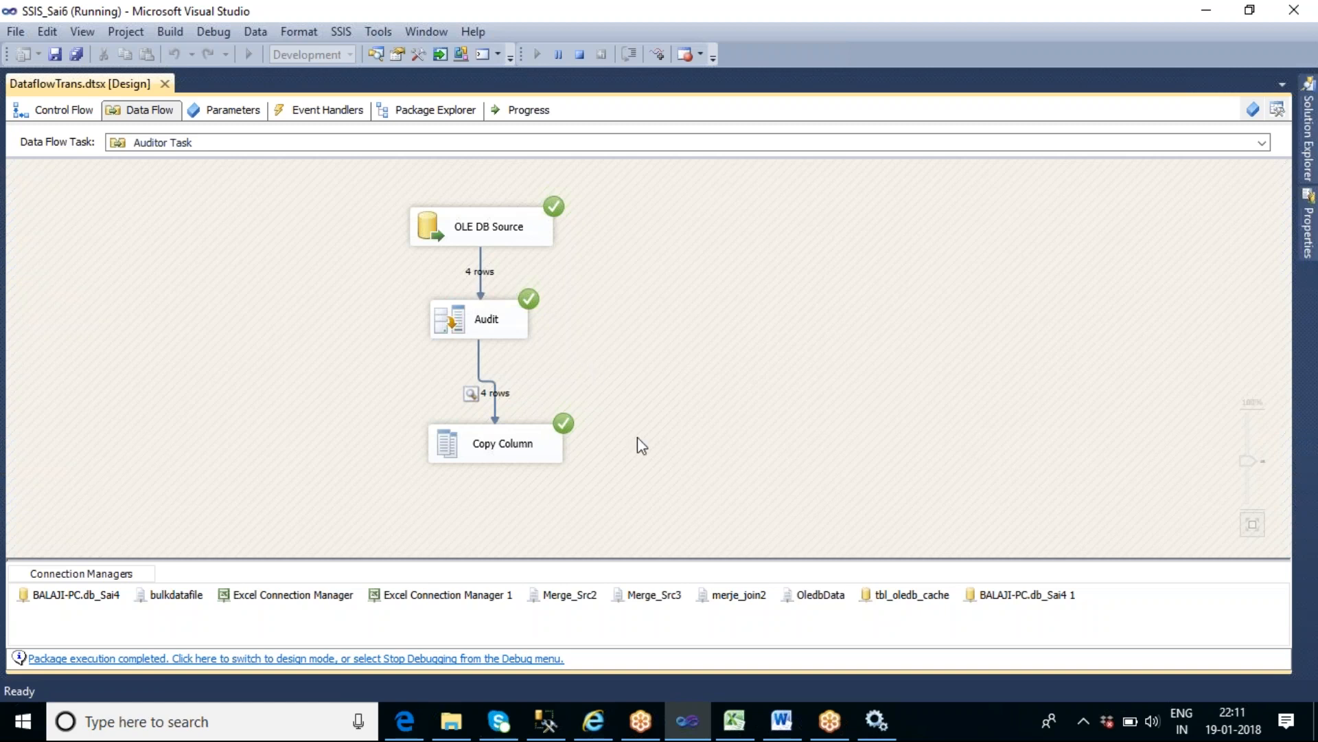
click(581, 55)
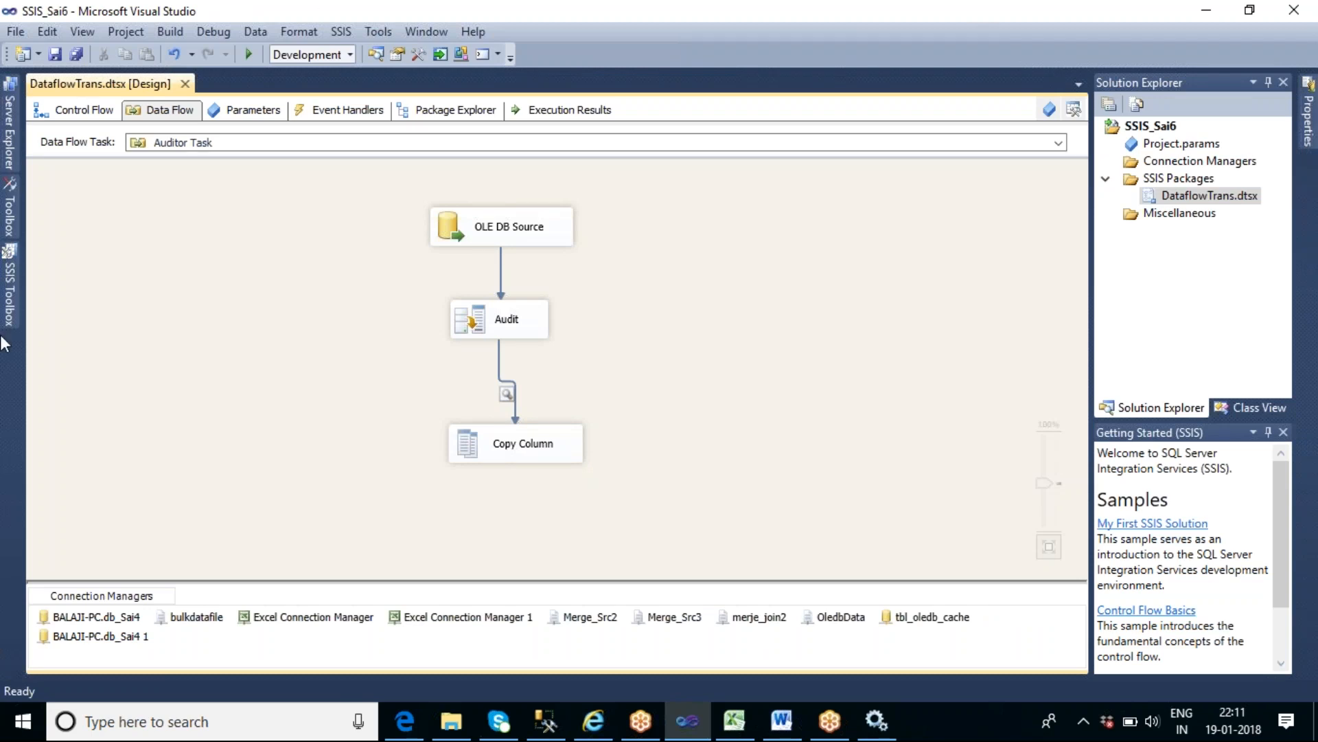
- Look through the SSIS Toolbox for control flow tasks and data flow transformations, and read the Character Map description
click(12, 305)
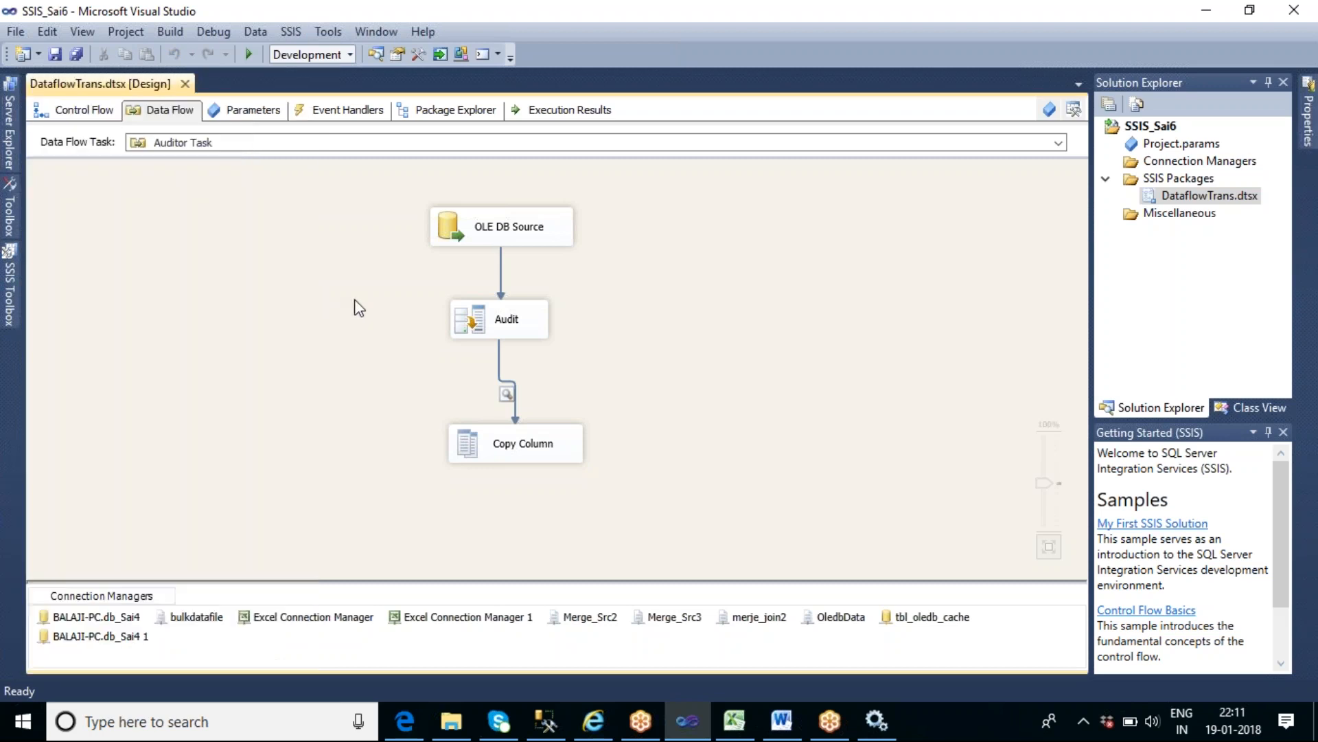
click(83, 114)
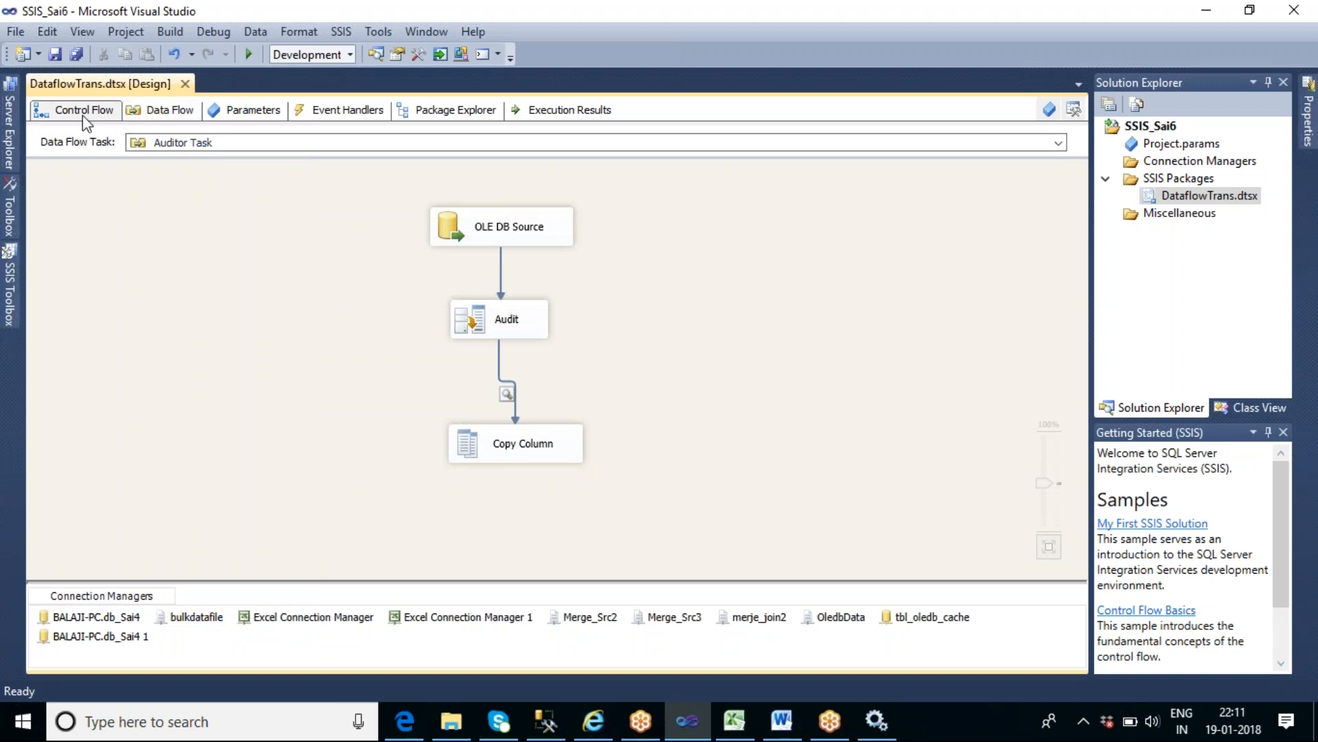
click(9, 283)
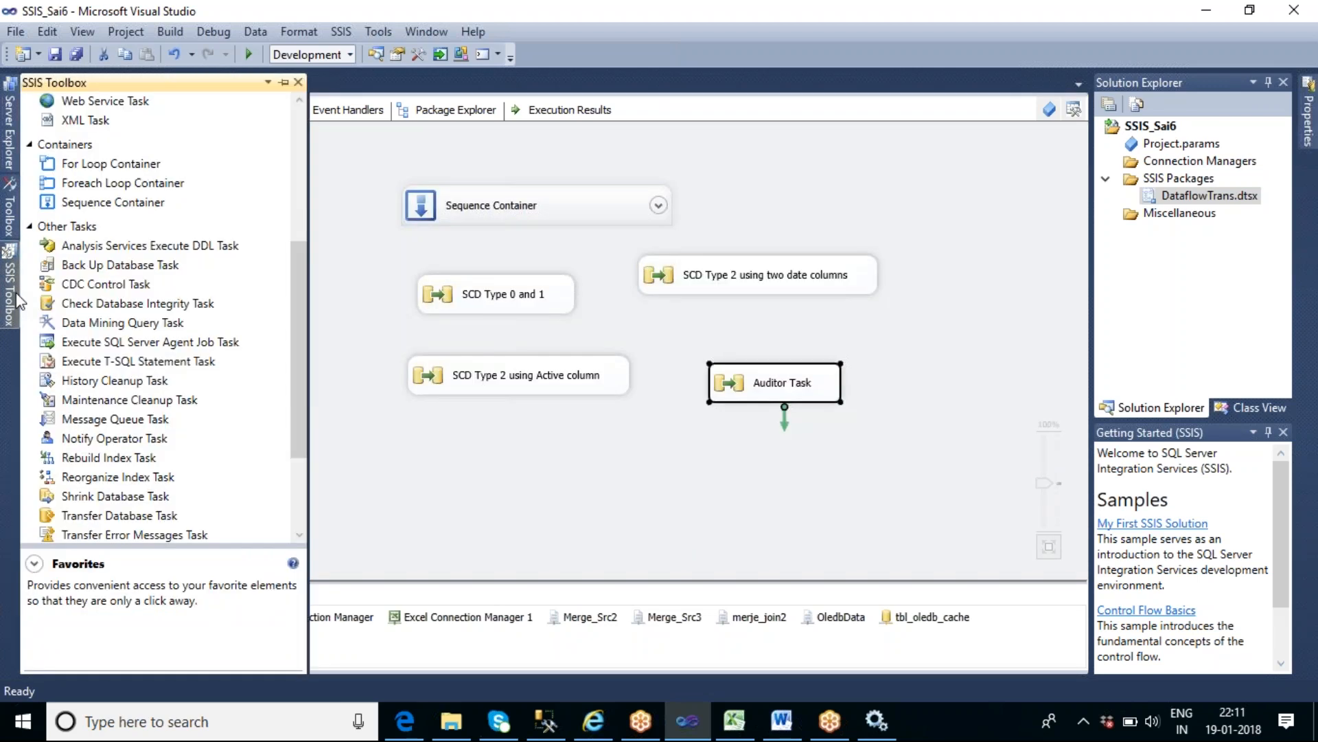
click(122, 289)
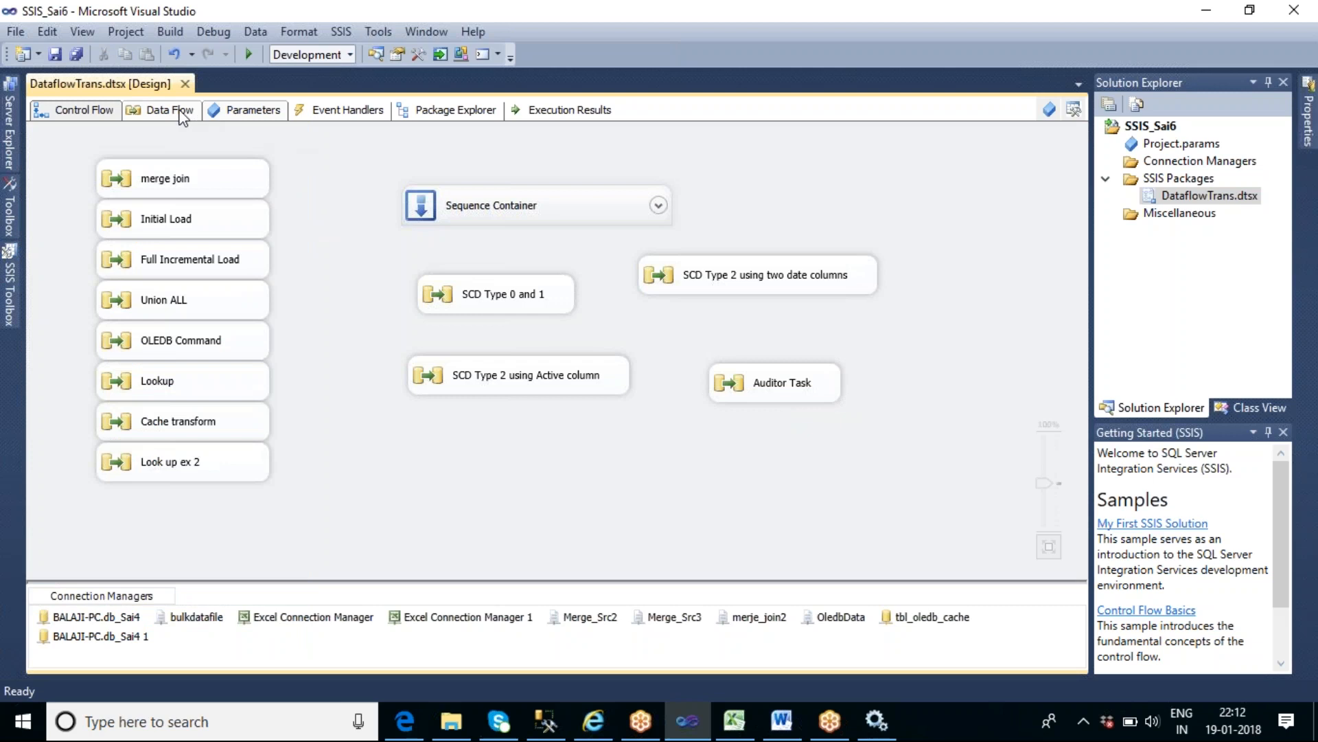
click(165, 111)
click(14, 299)
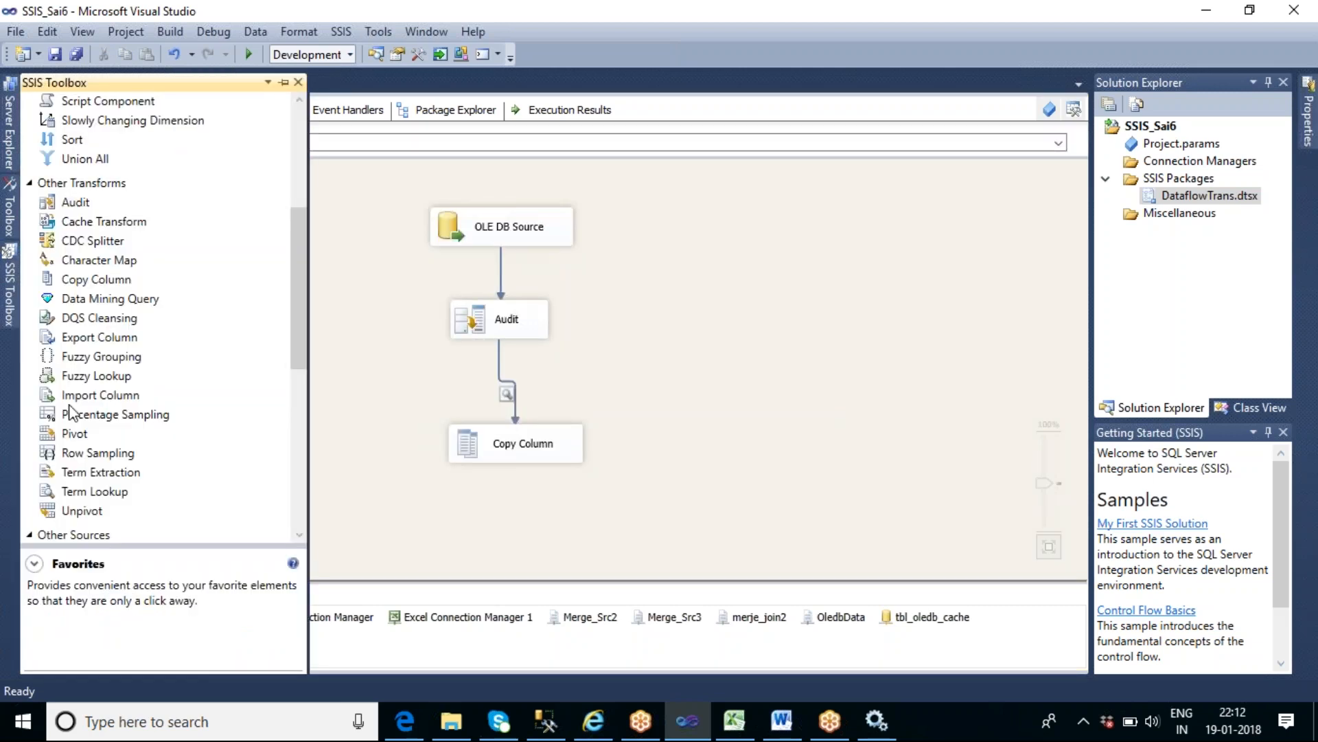
click(93, 244)
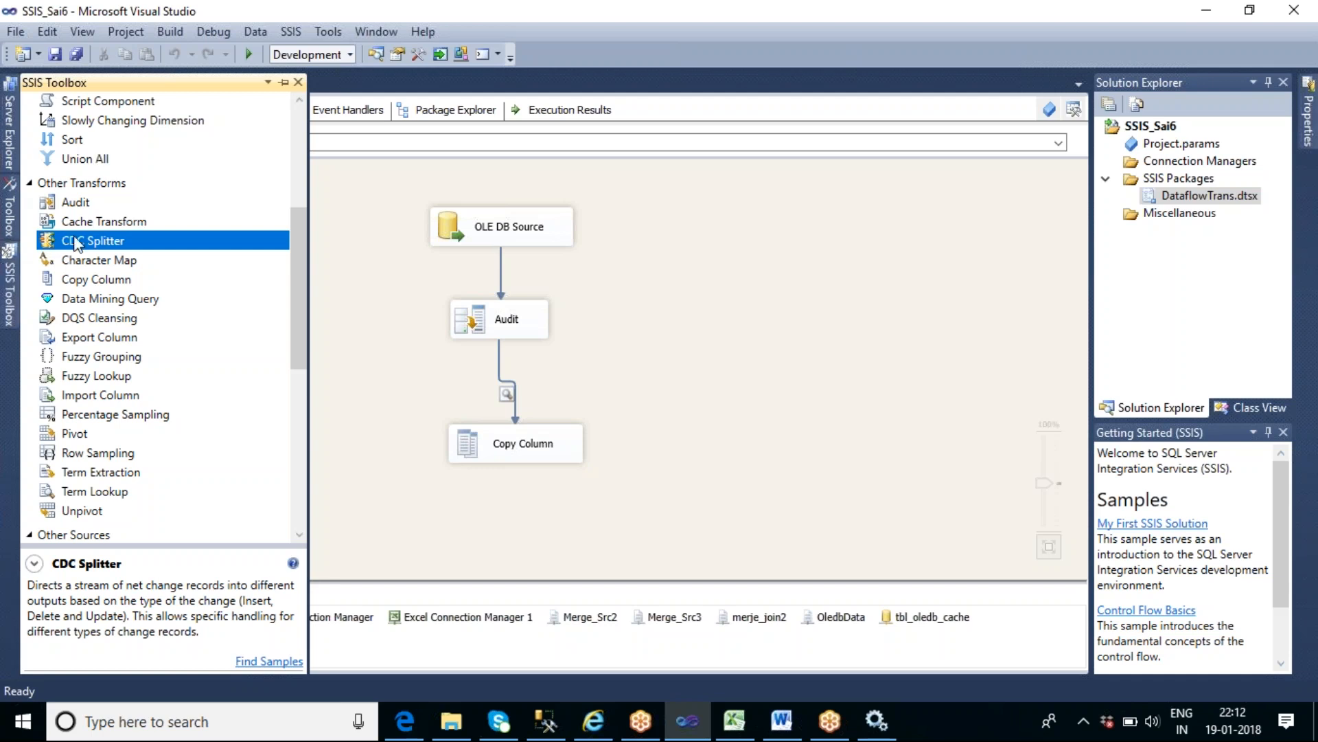
click(99, 261)
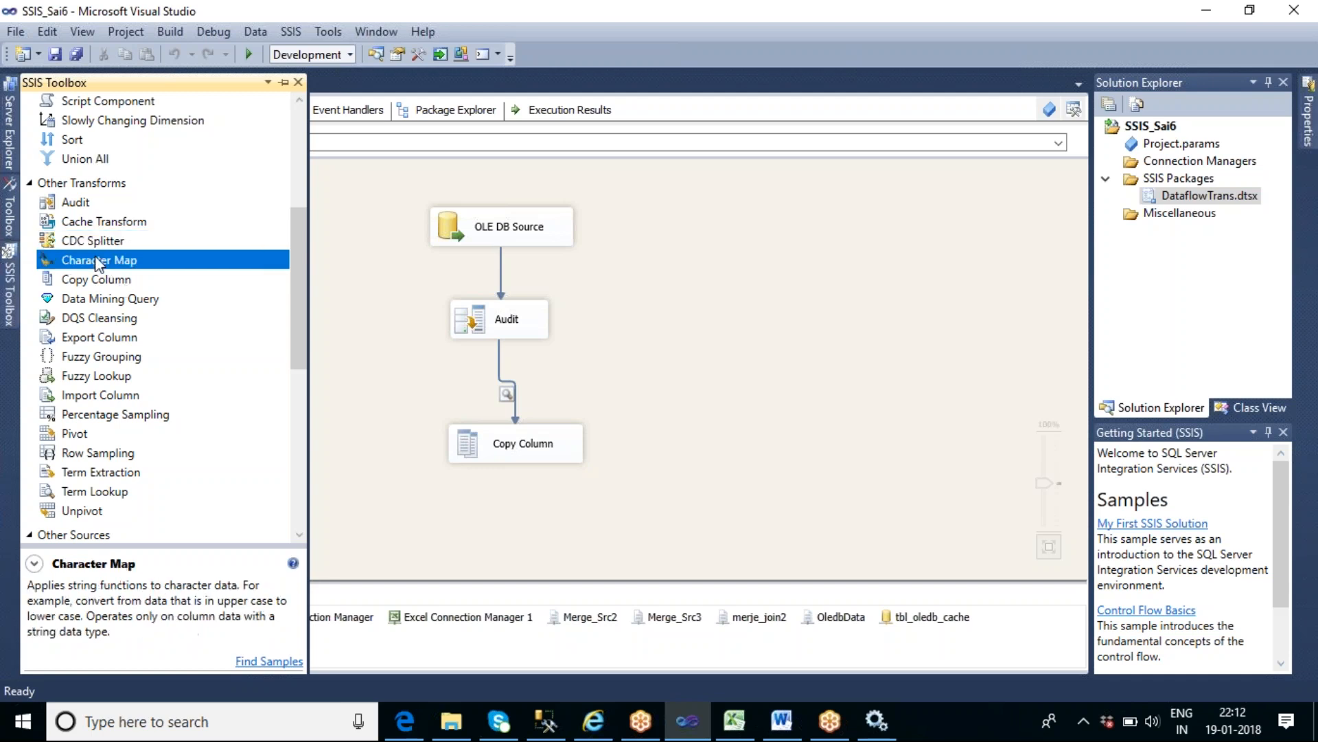
click(767, 263)
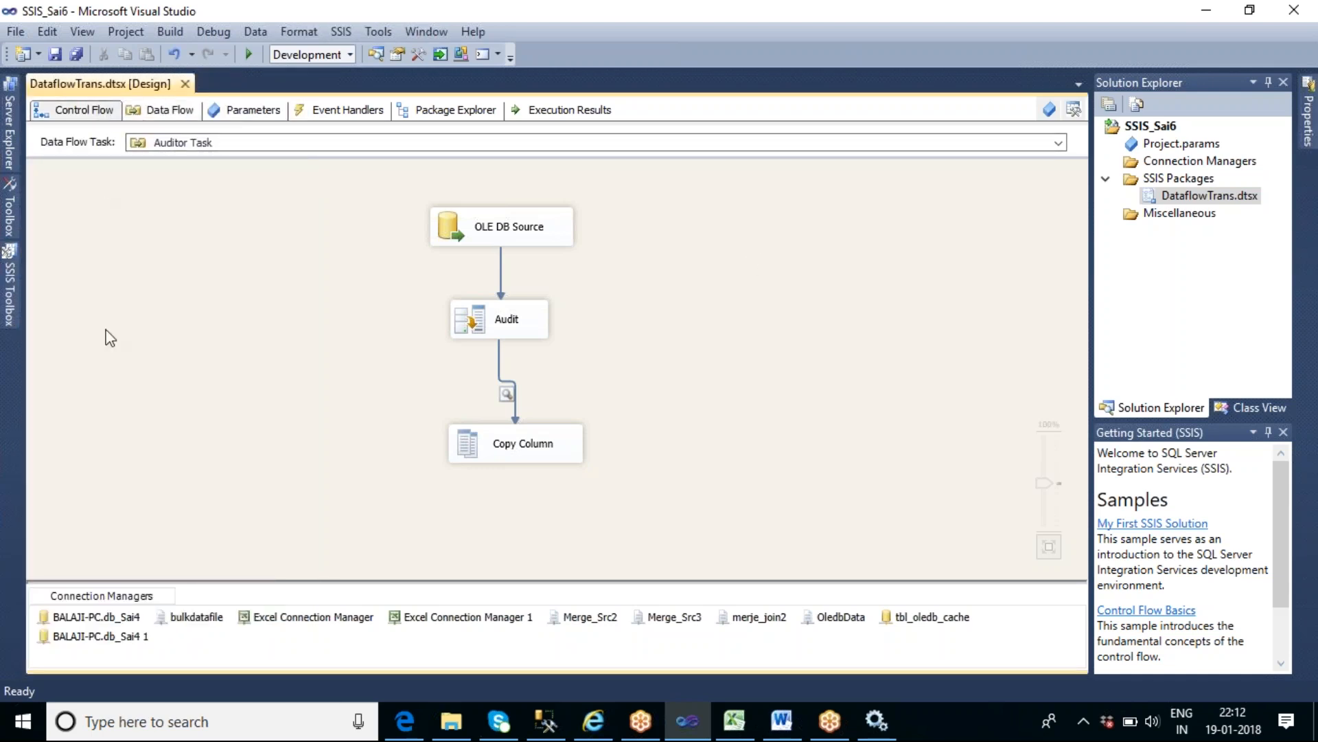
- Add a Data Flow Task to the control flow below the SCD Type 2 using Active column task and open its data flow
click(571, 478)
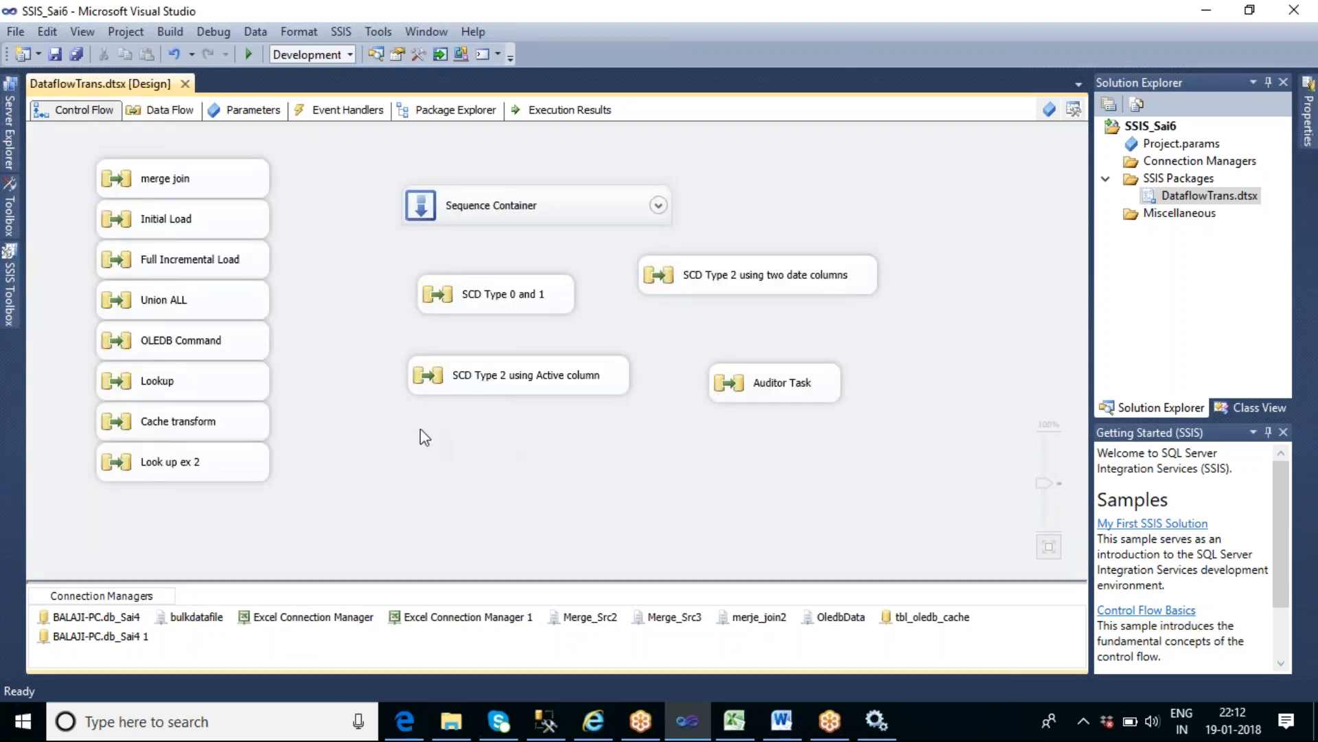
right_click(423, 435)
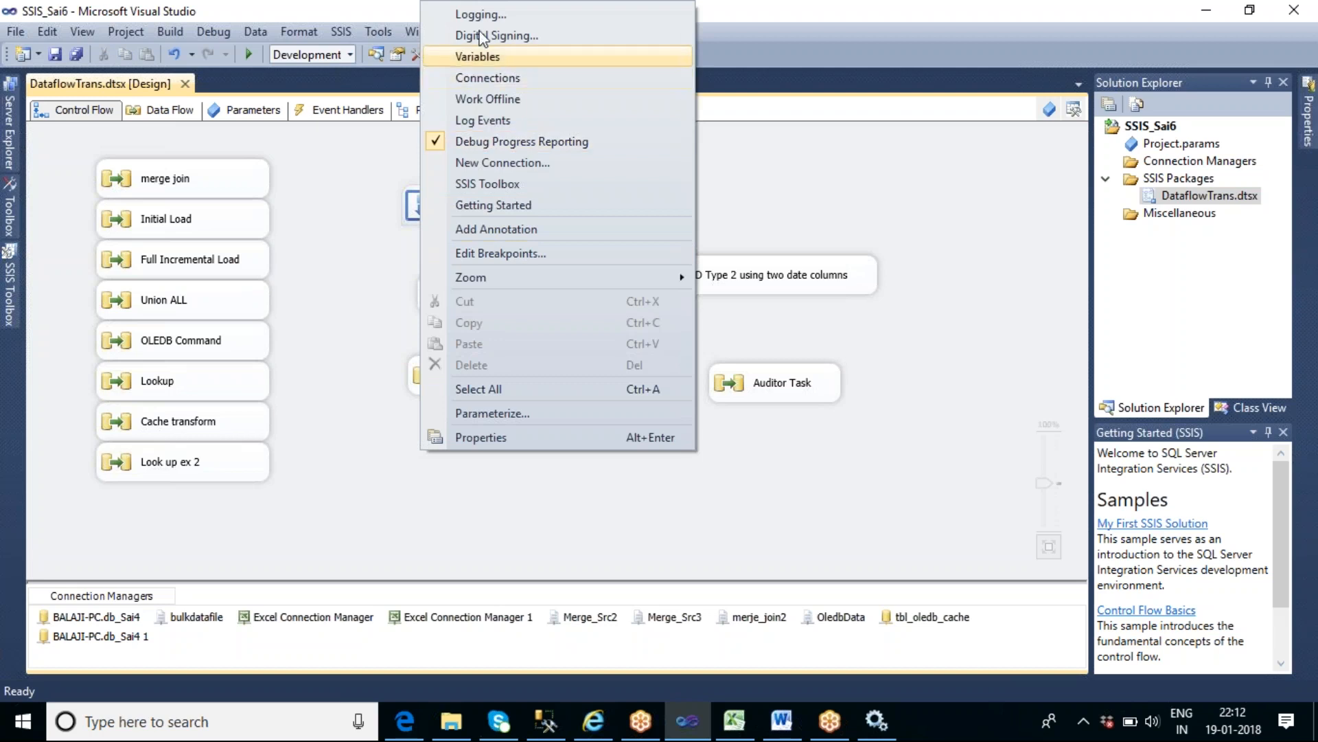
click(513, 523)
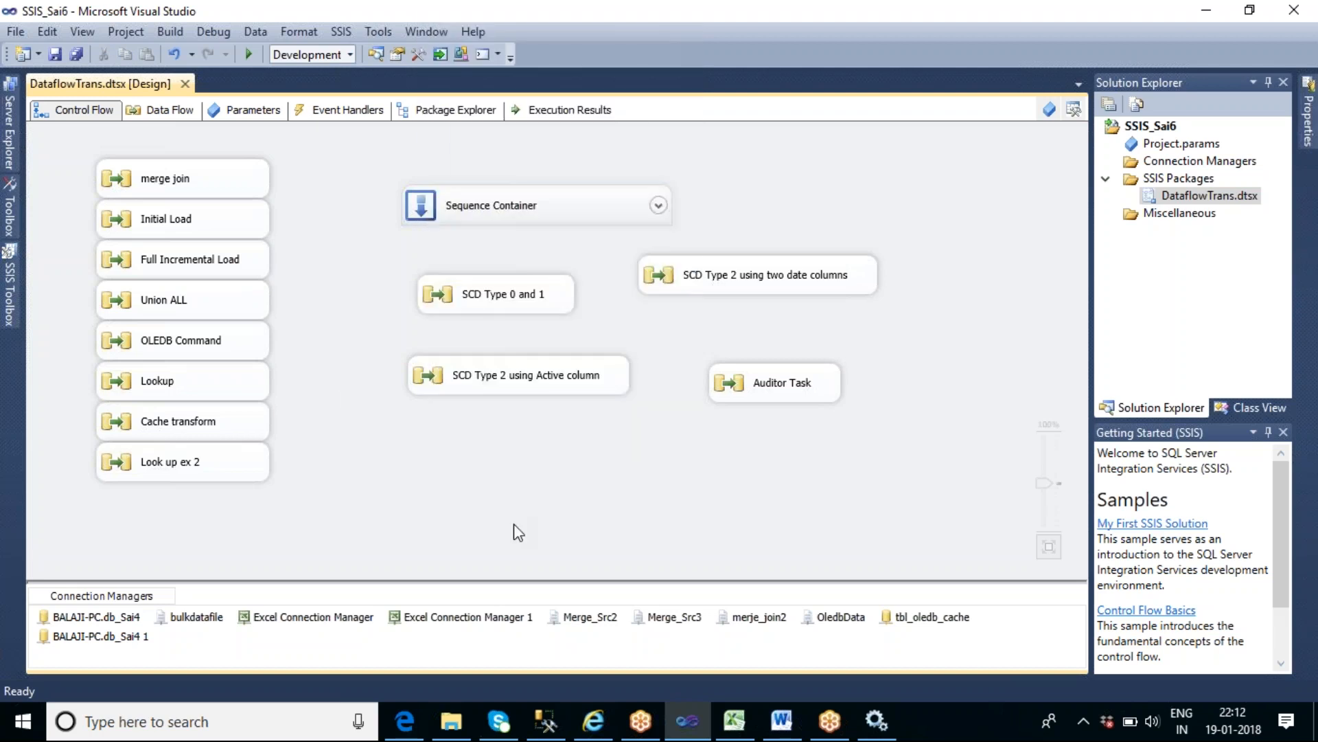
click(9, 294)
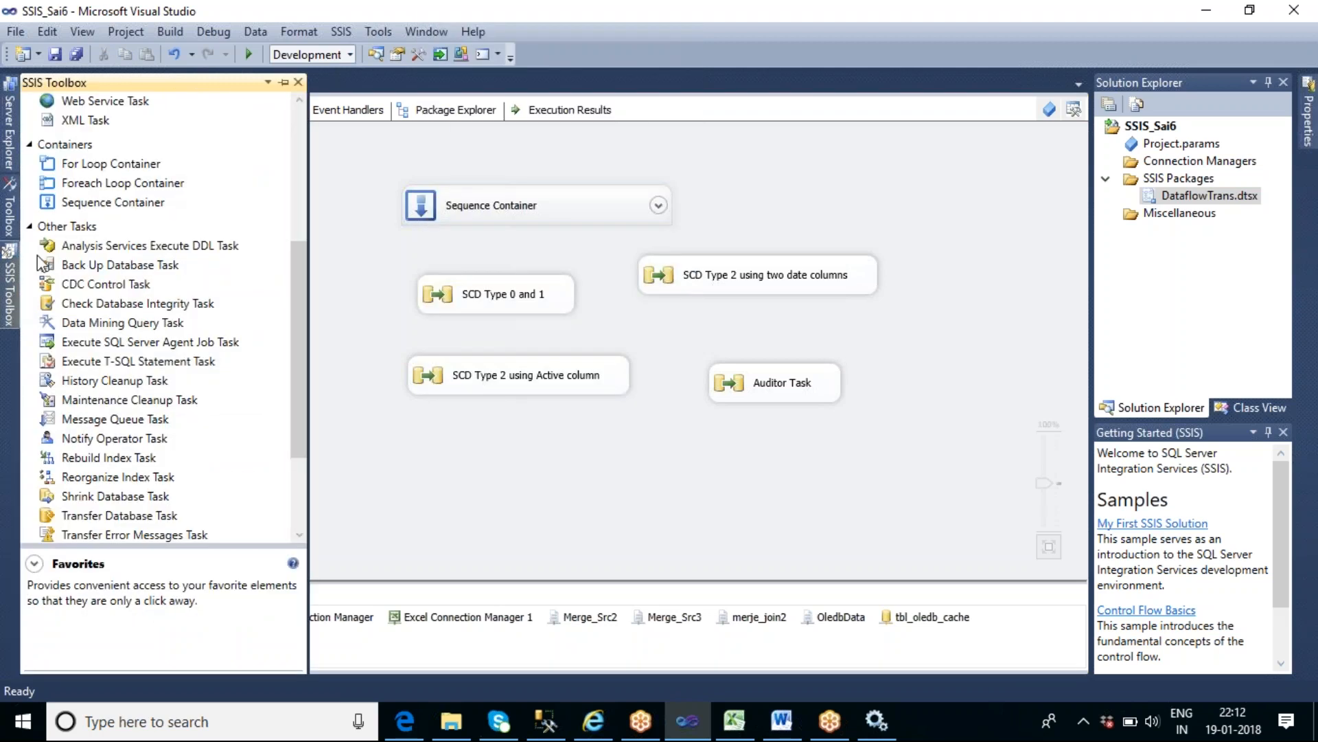
click(299, 117)
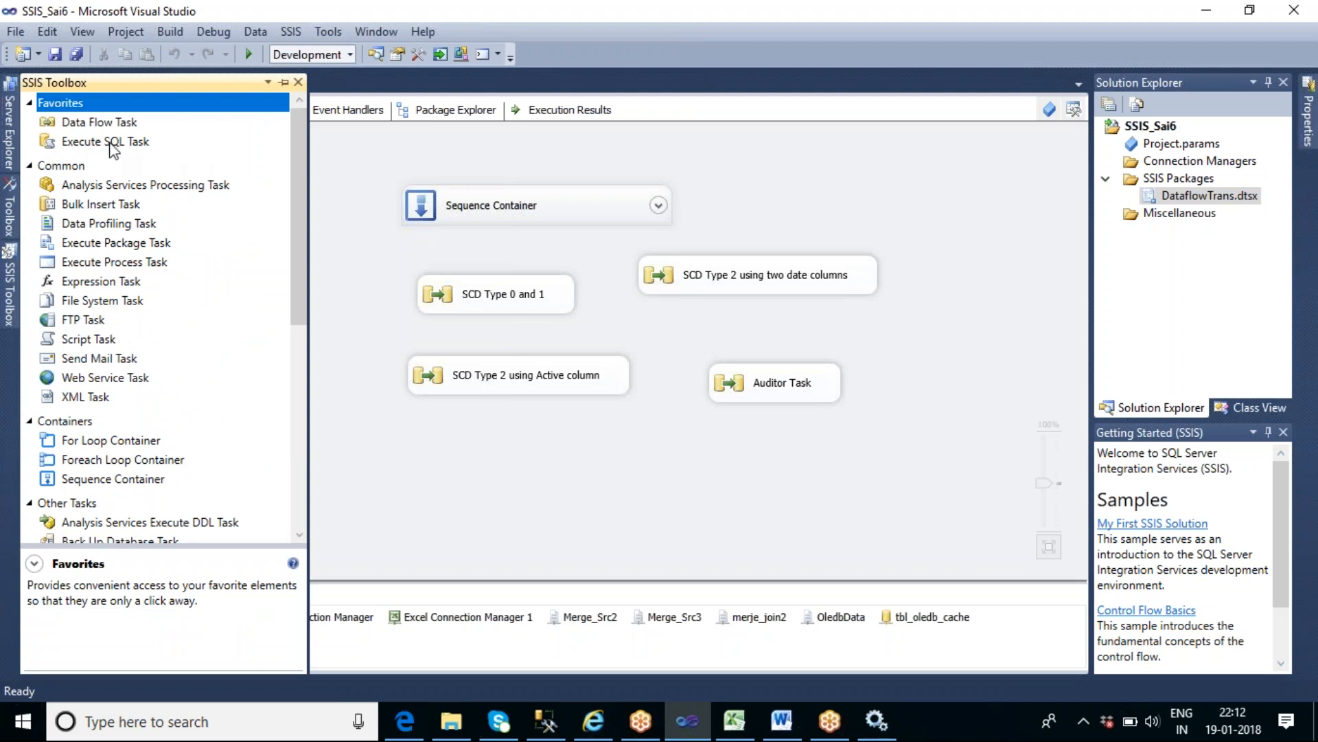
drag(103, 122, 364, 439)
double_click(467, 463)
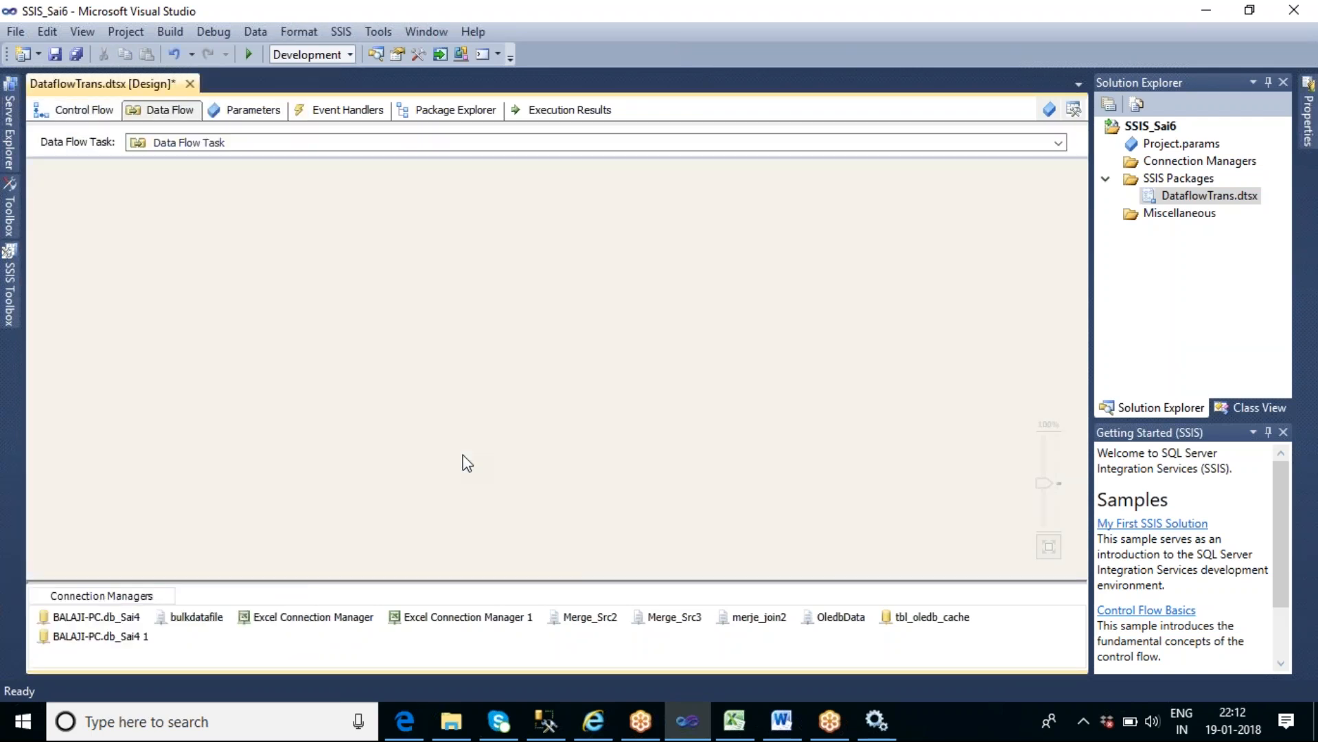
- Add an OLE DB Source near the upper edge of the empty data flow
click(8, 297)
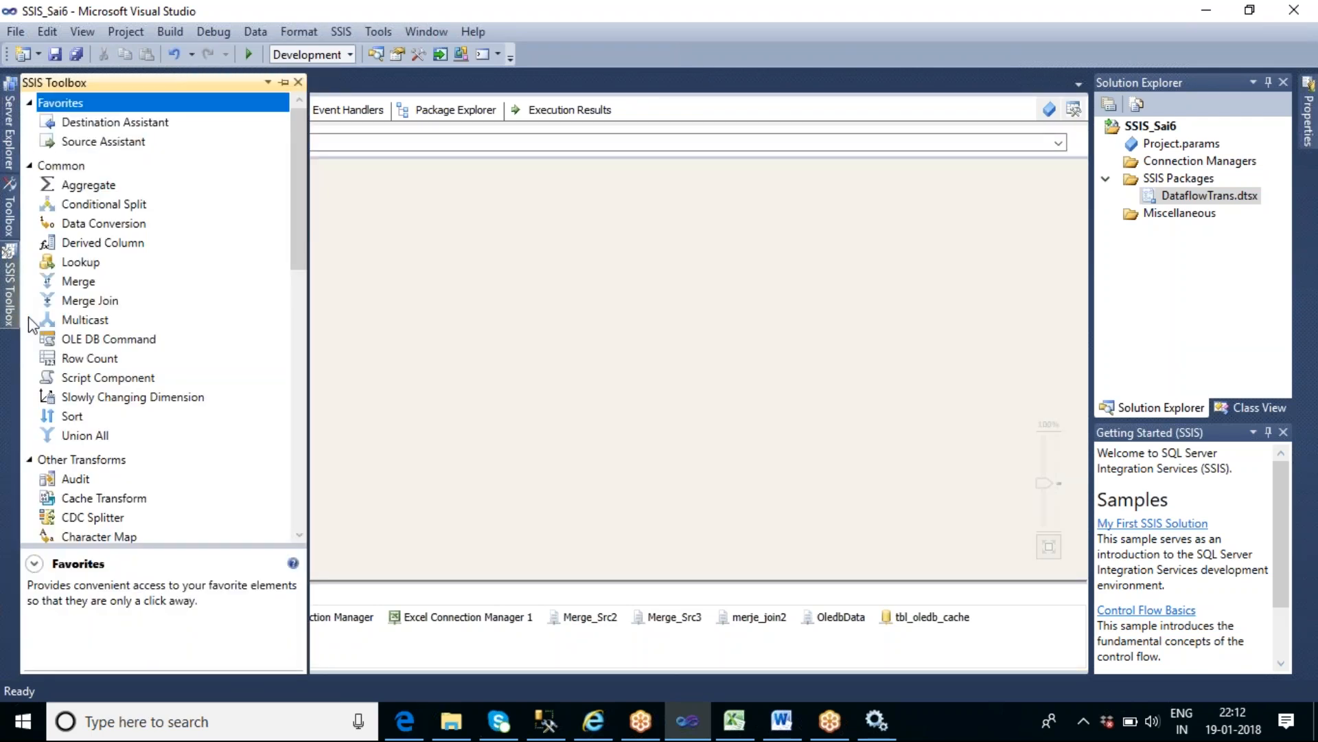
drag(296, 200, 296, 285)
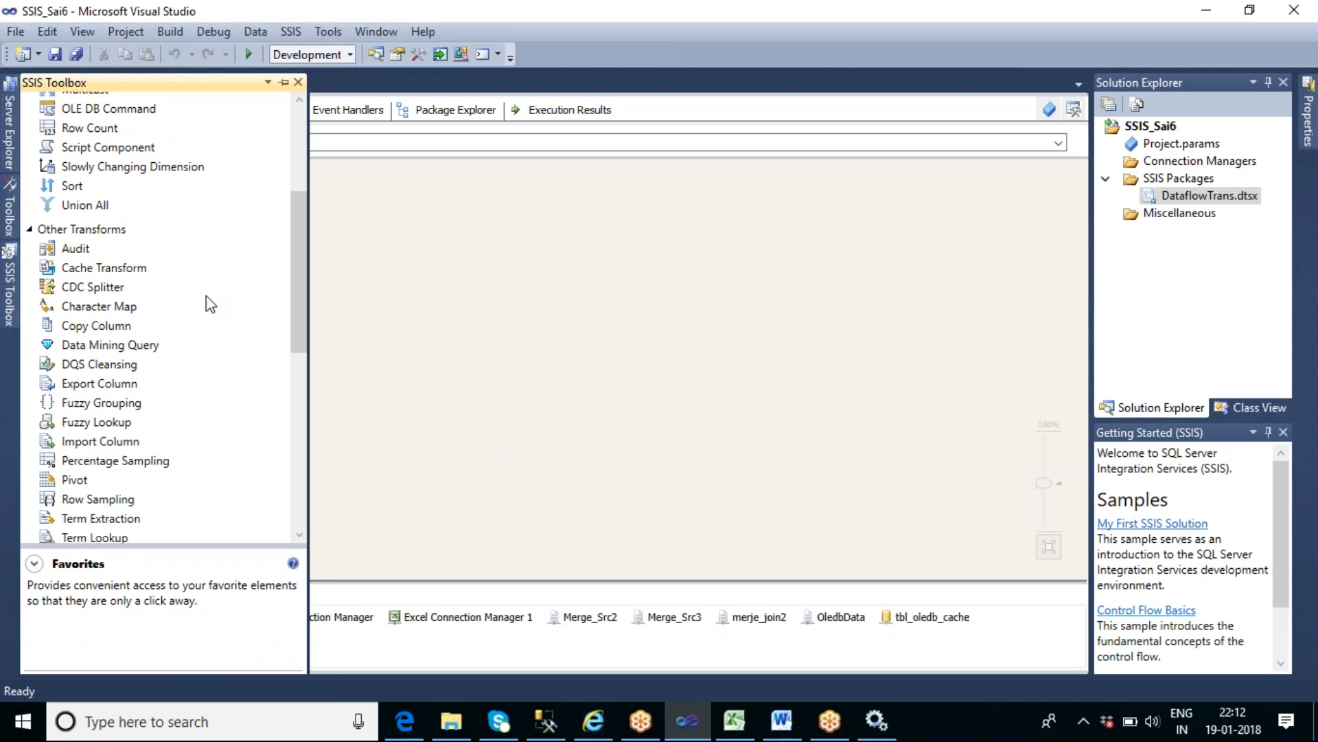
drag(300, 237, 327, 382)
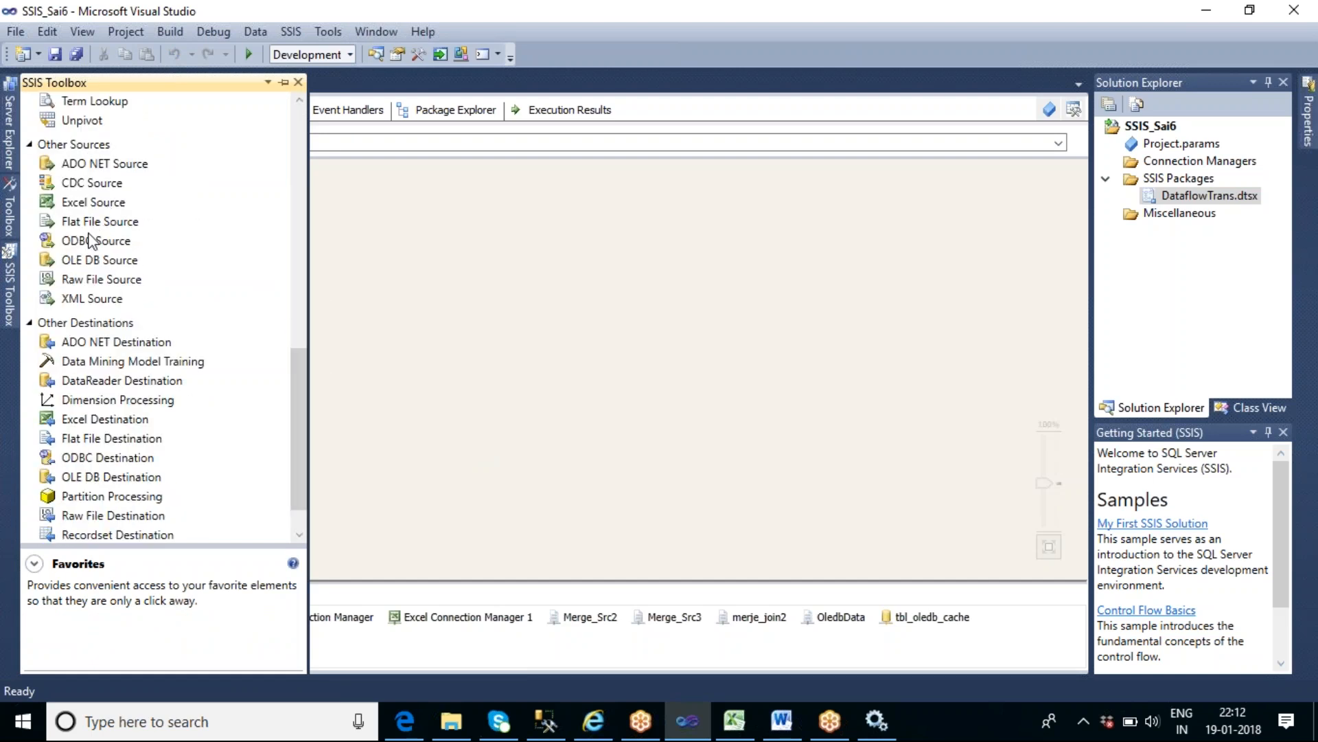
drag(103, 265, 431, 189)
- Configure the OLE DB Source to read the table [dbo].[tbl_address] and preview its rows
double_click(500, 206)
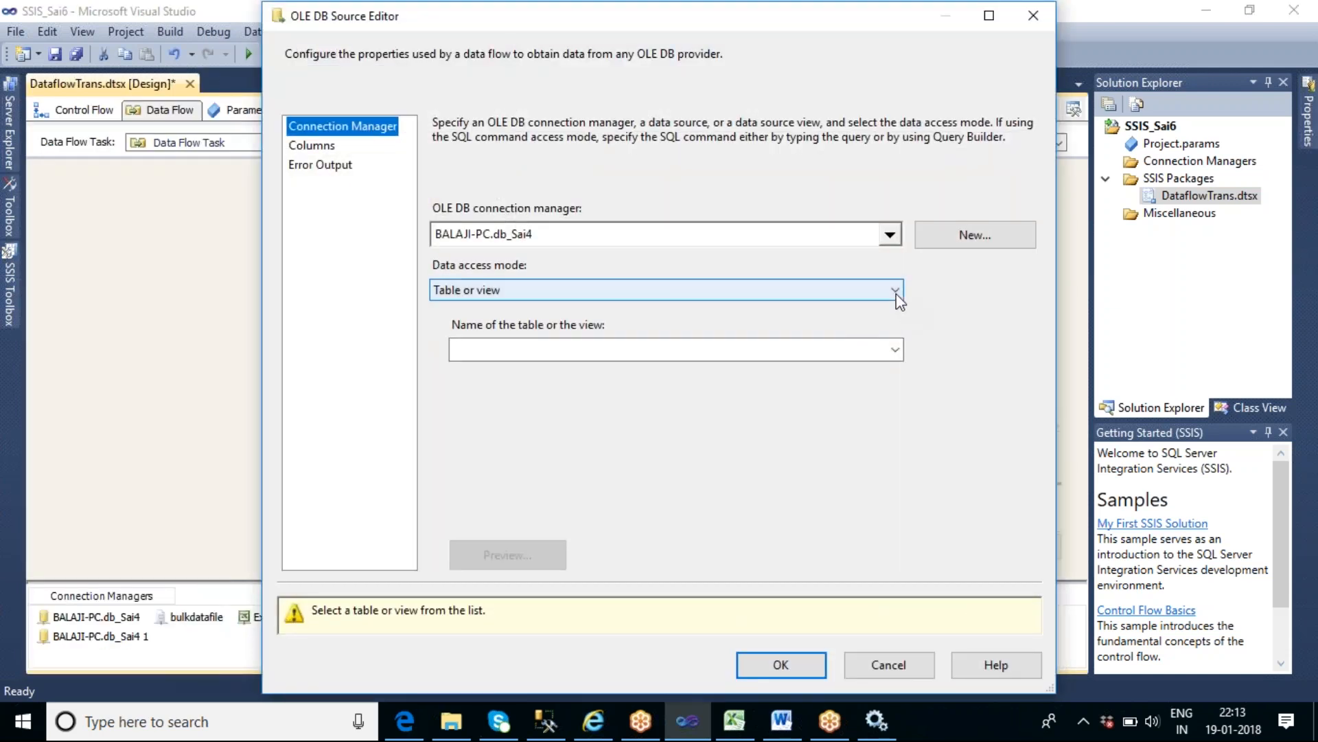
click(894, 350)
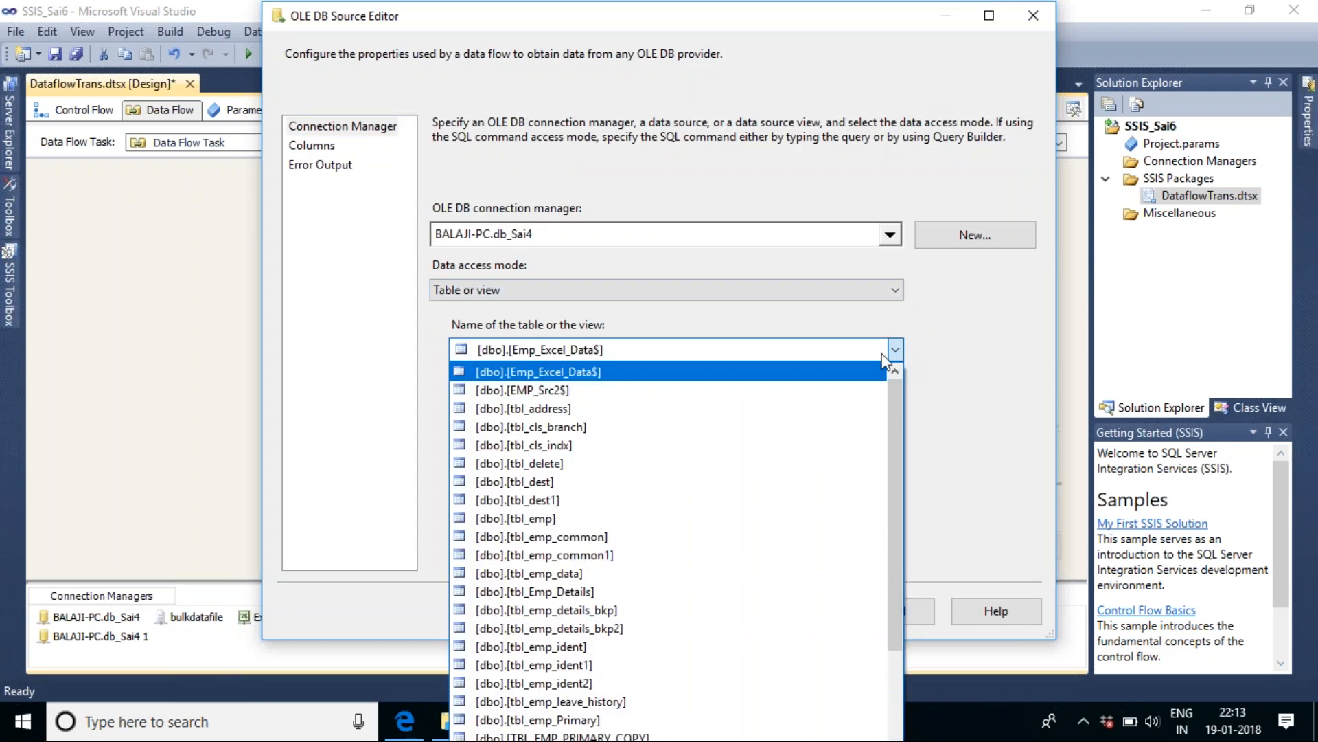
click(589, 408)
click(540, 552)
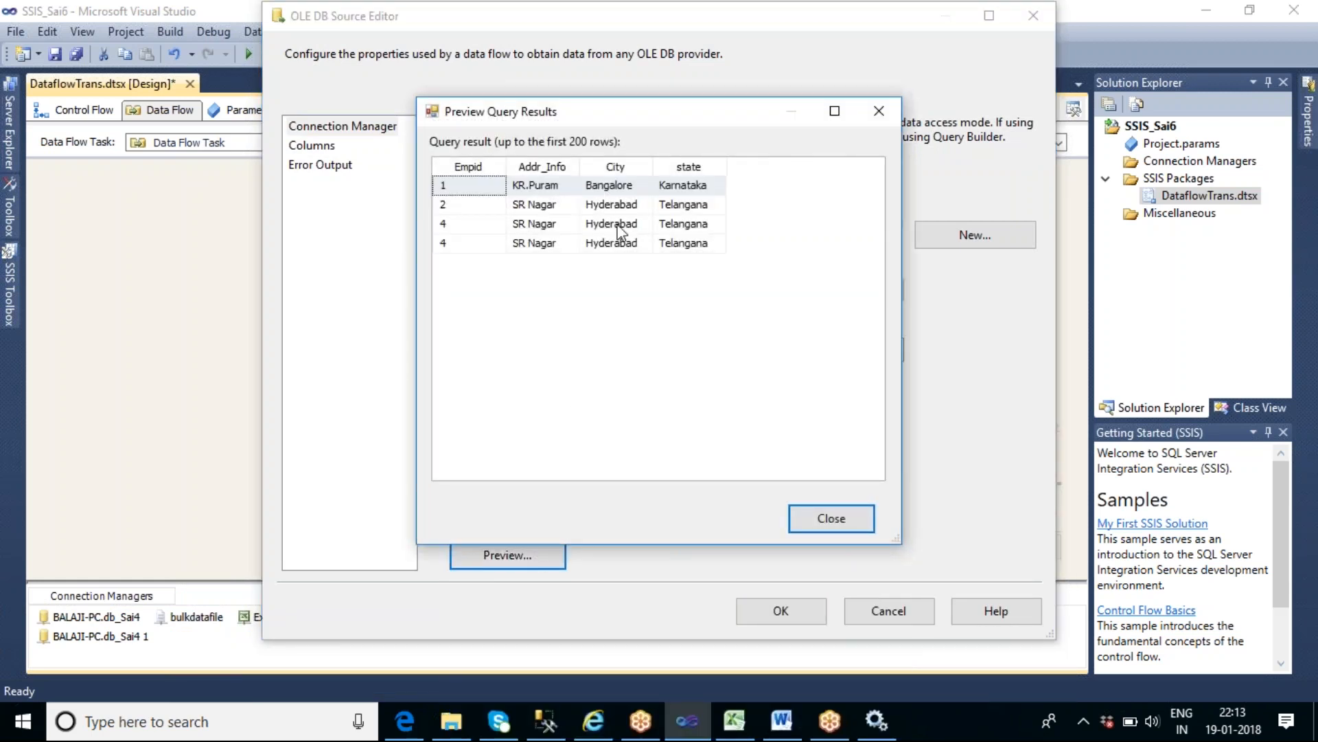
click(846, 516)
click(781, 610)
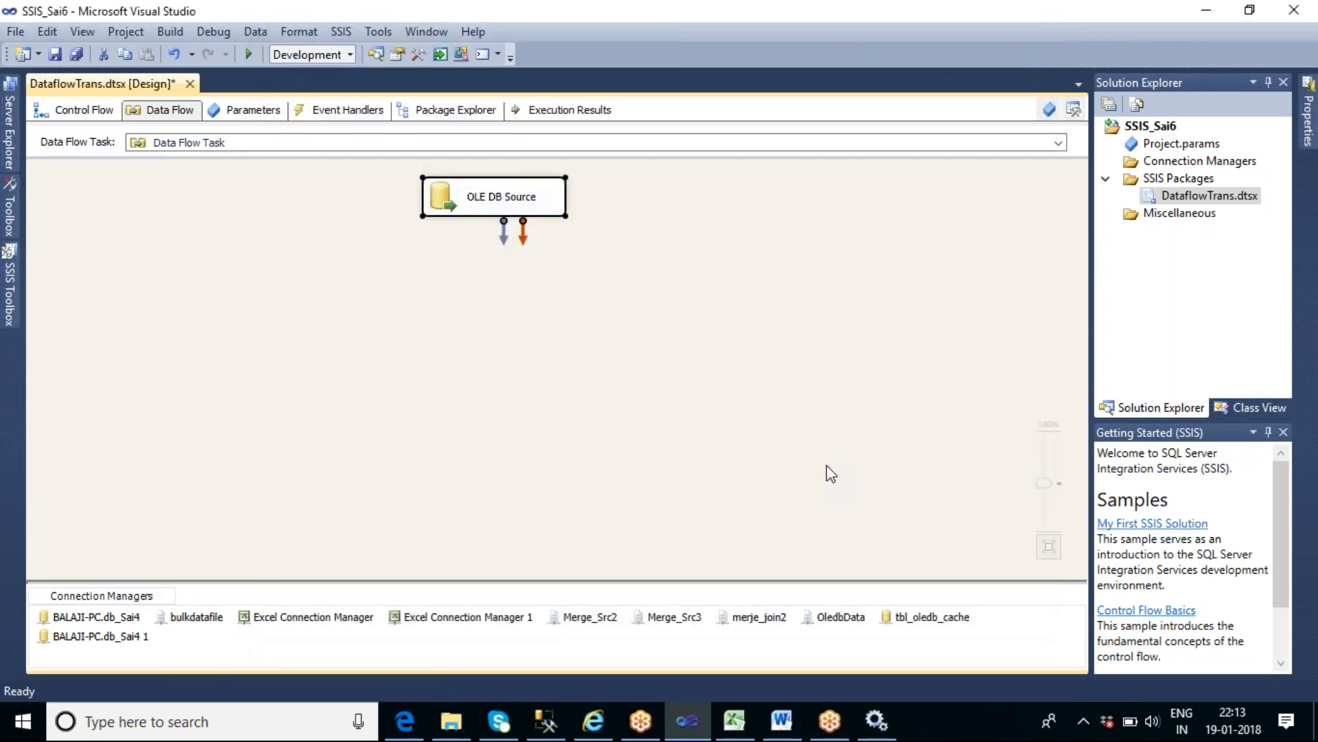
- Add a Character Map transformation below the OLE DB Source and connect the source output to it
click(11, 293)
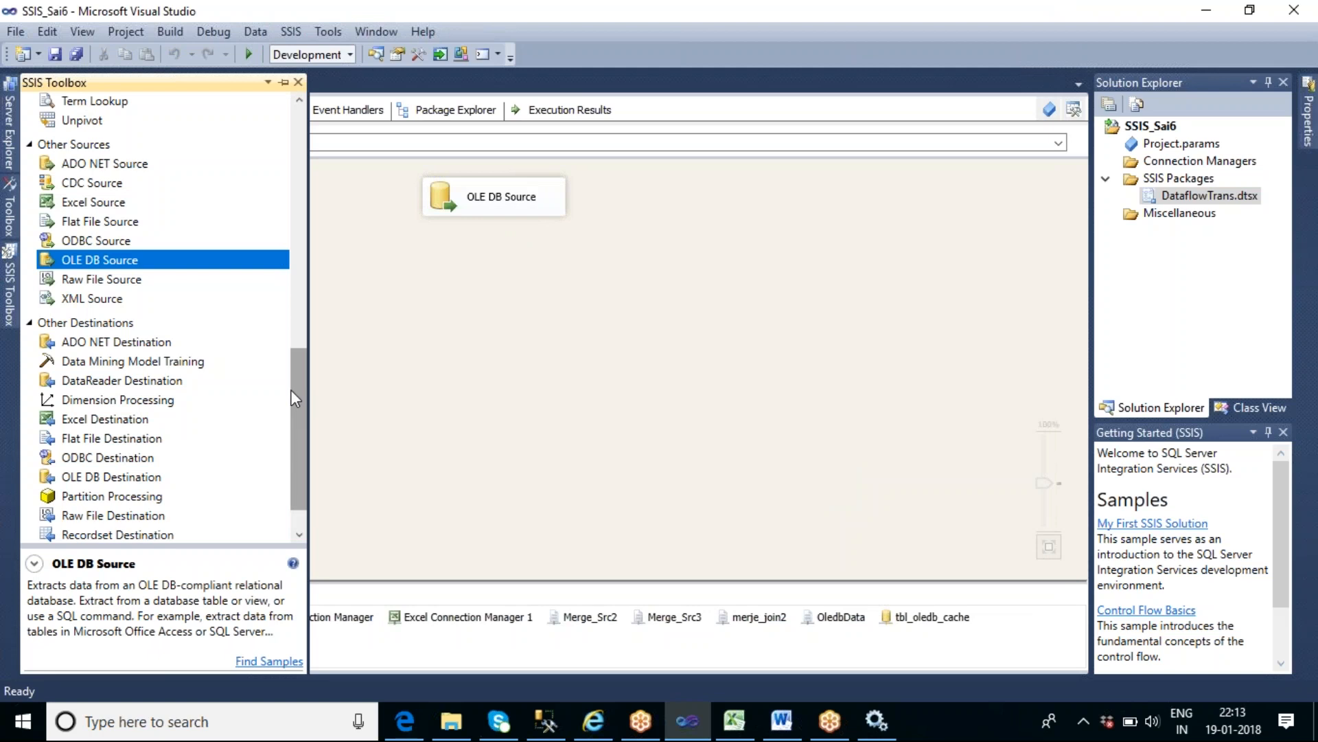
drag(291, 388, 266, 253)
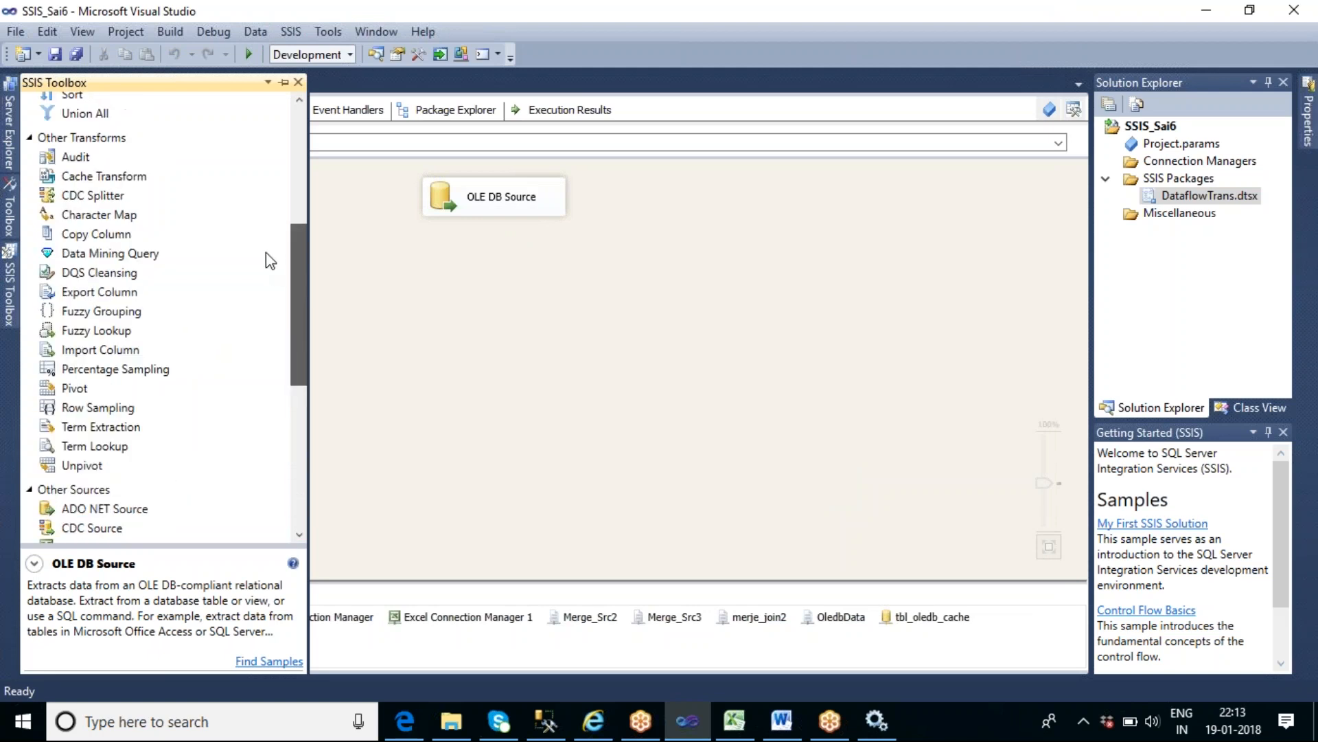
click(122, 217)
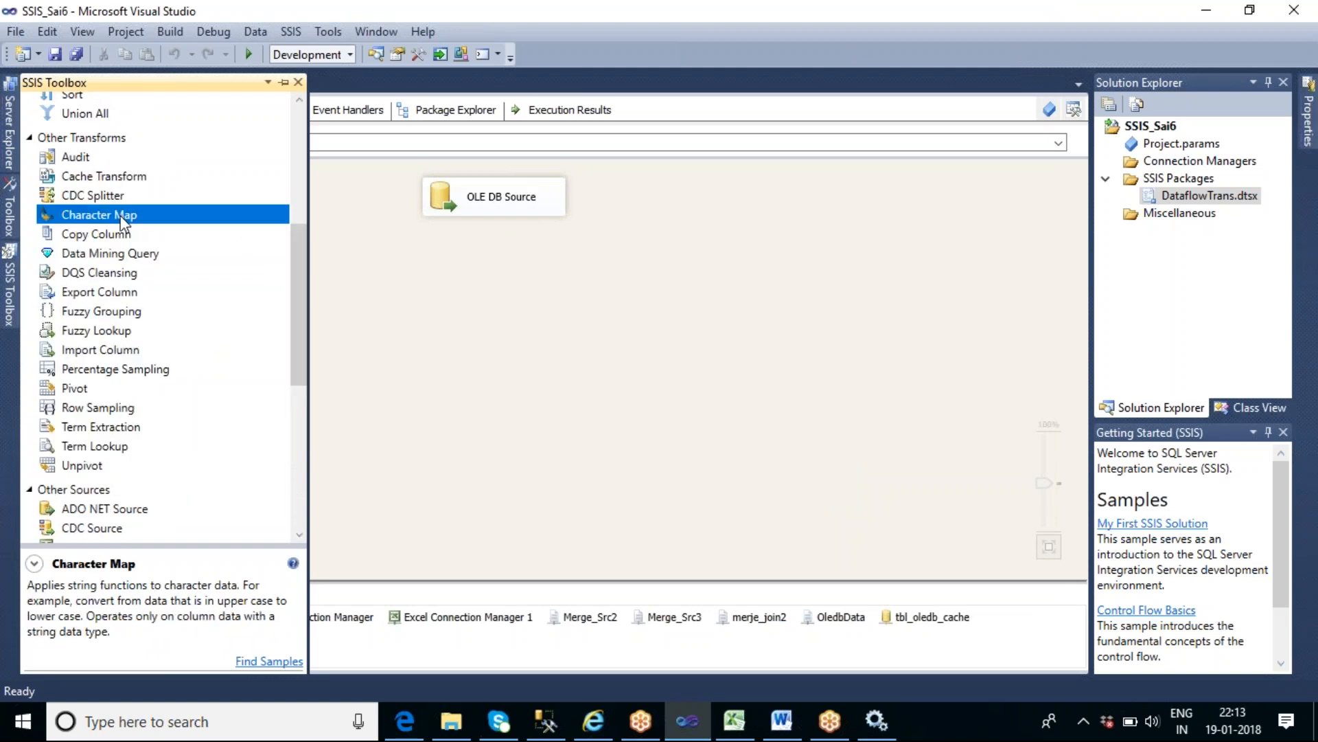
double_click(122, 217)
click(506, 210)
drag(505, 234, 501, 285)
click(506, 309)
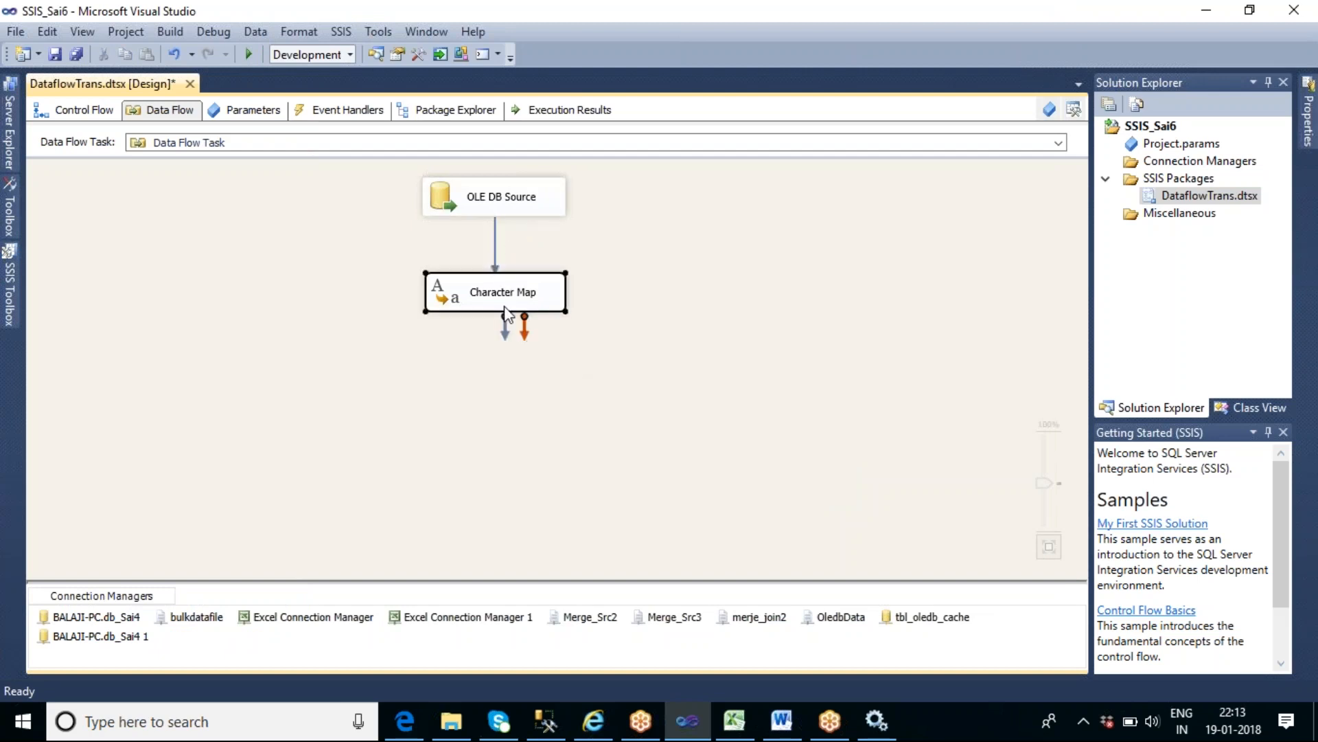
- Configure the Character Map to apply the Uppercase operation to the City column, with New column as the destination
double_click(504, 308)
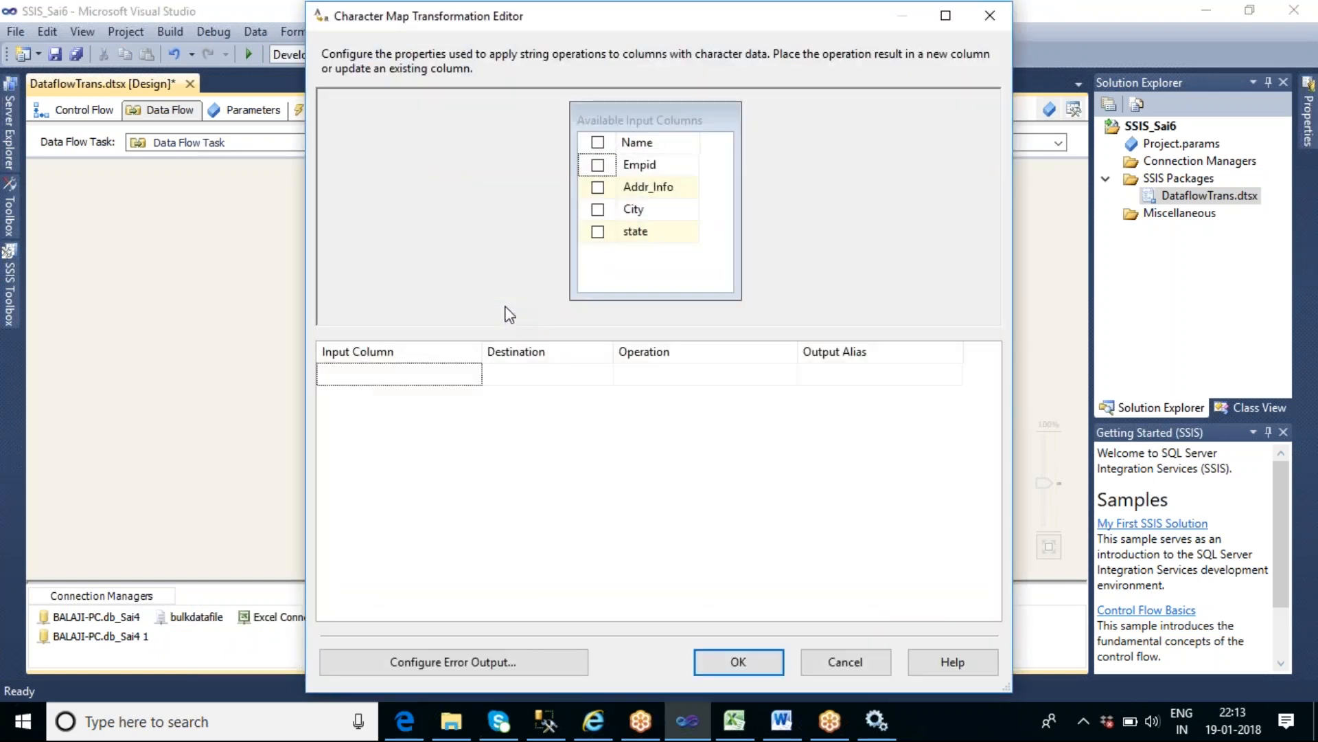
click(598, 209)
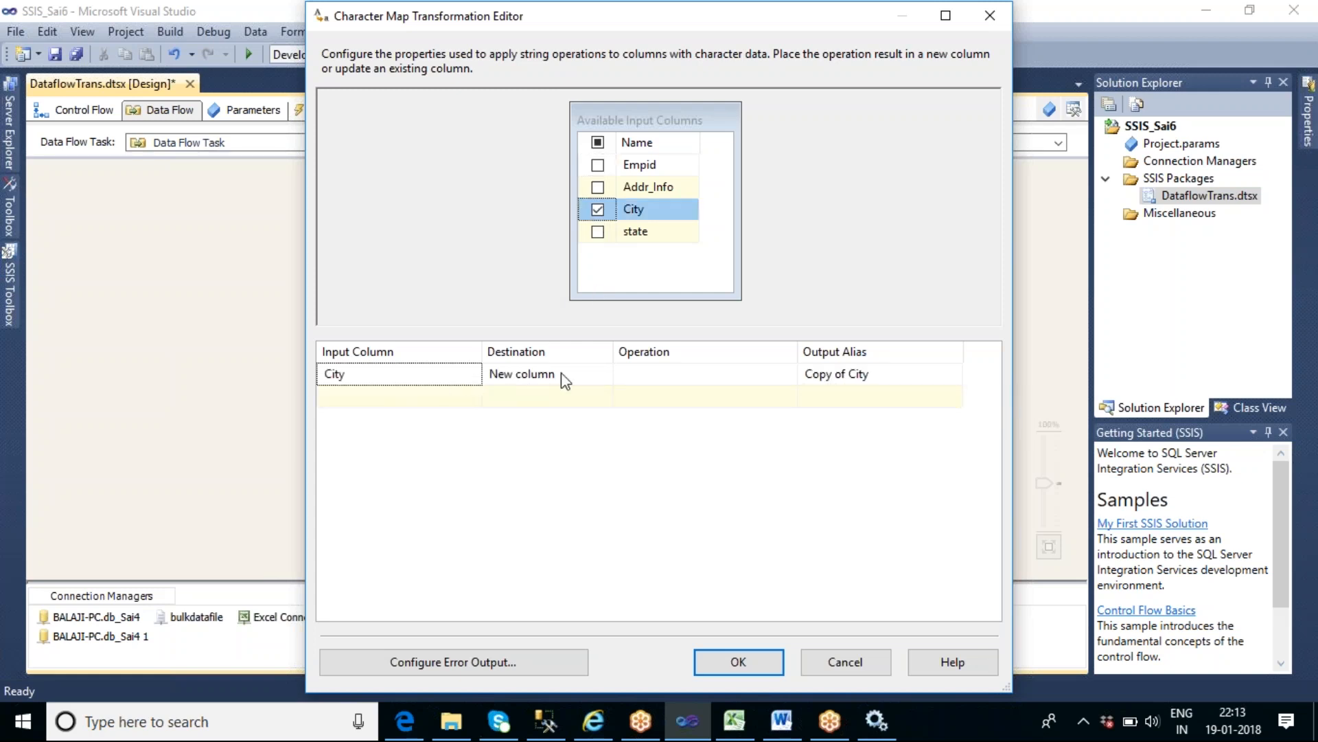
click(687, 377)
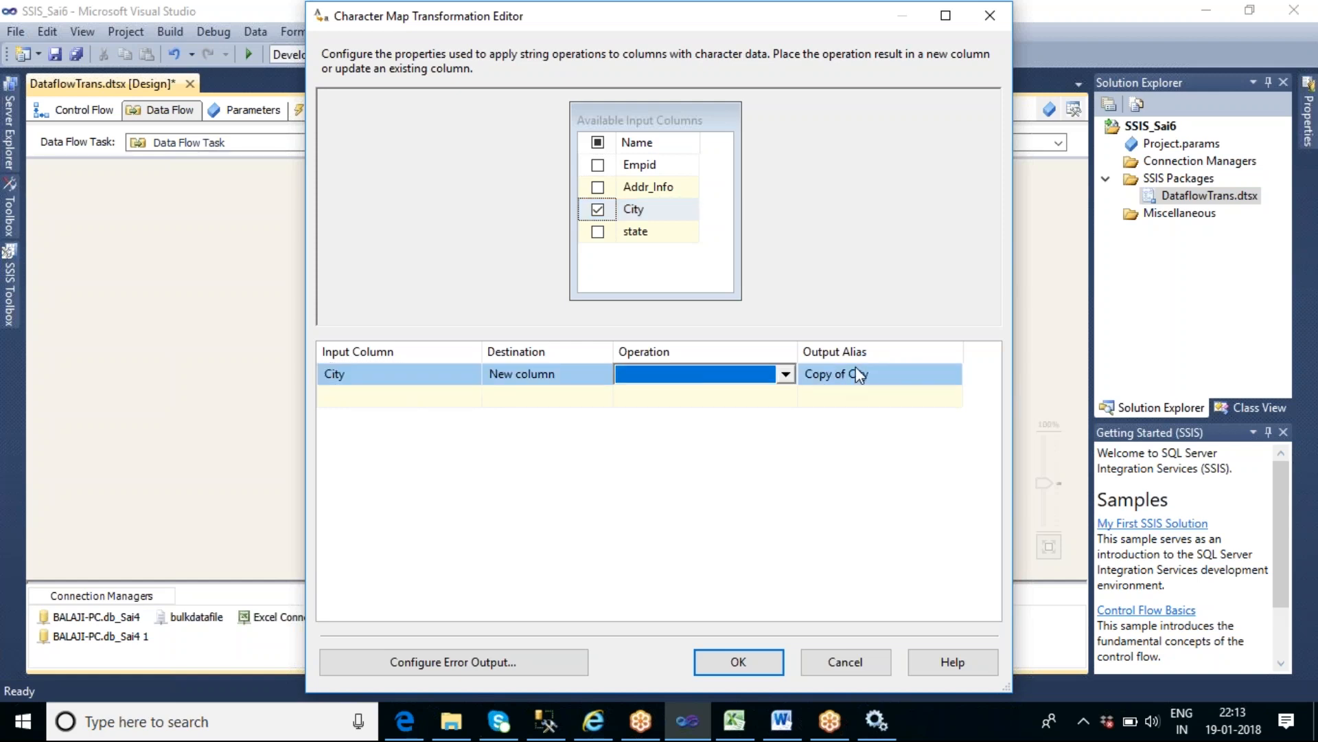
click(785, 375)
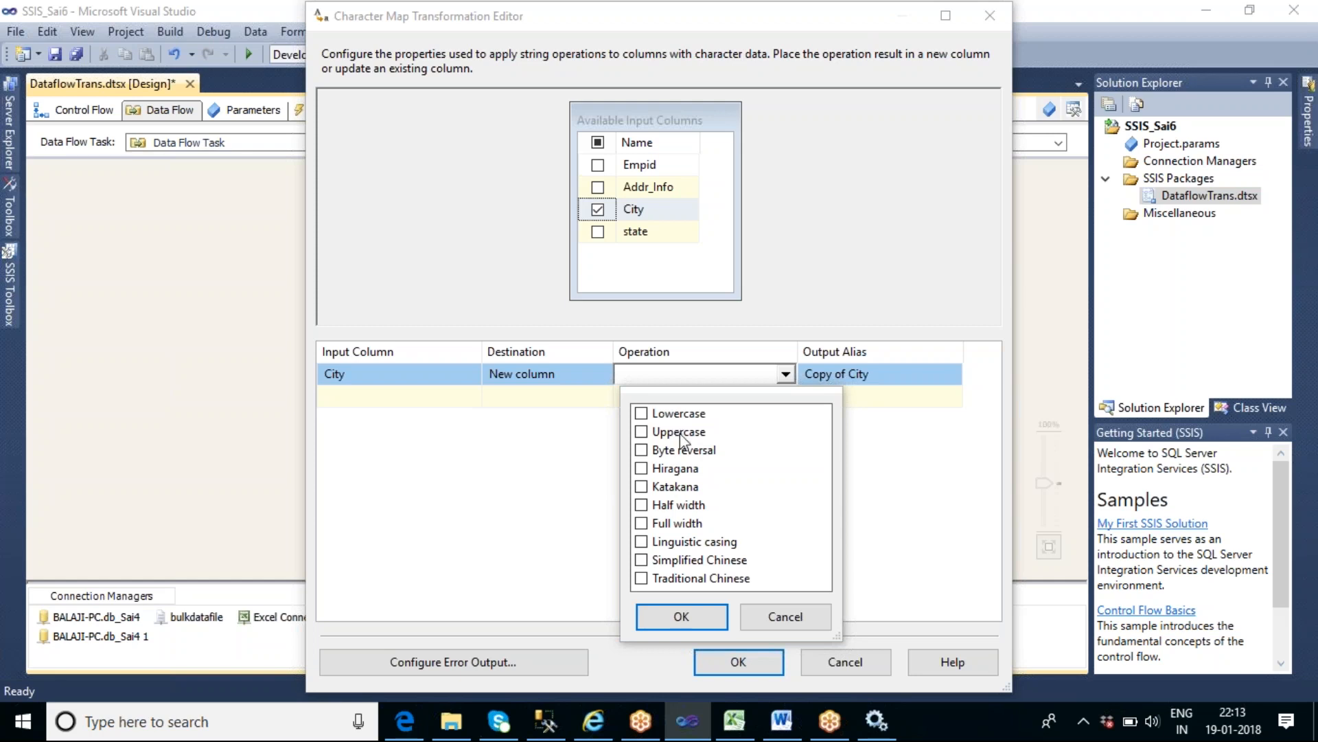
click(642, 414)
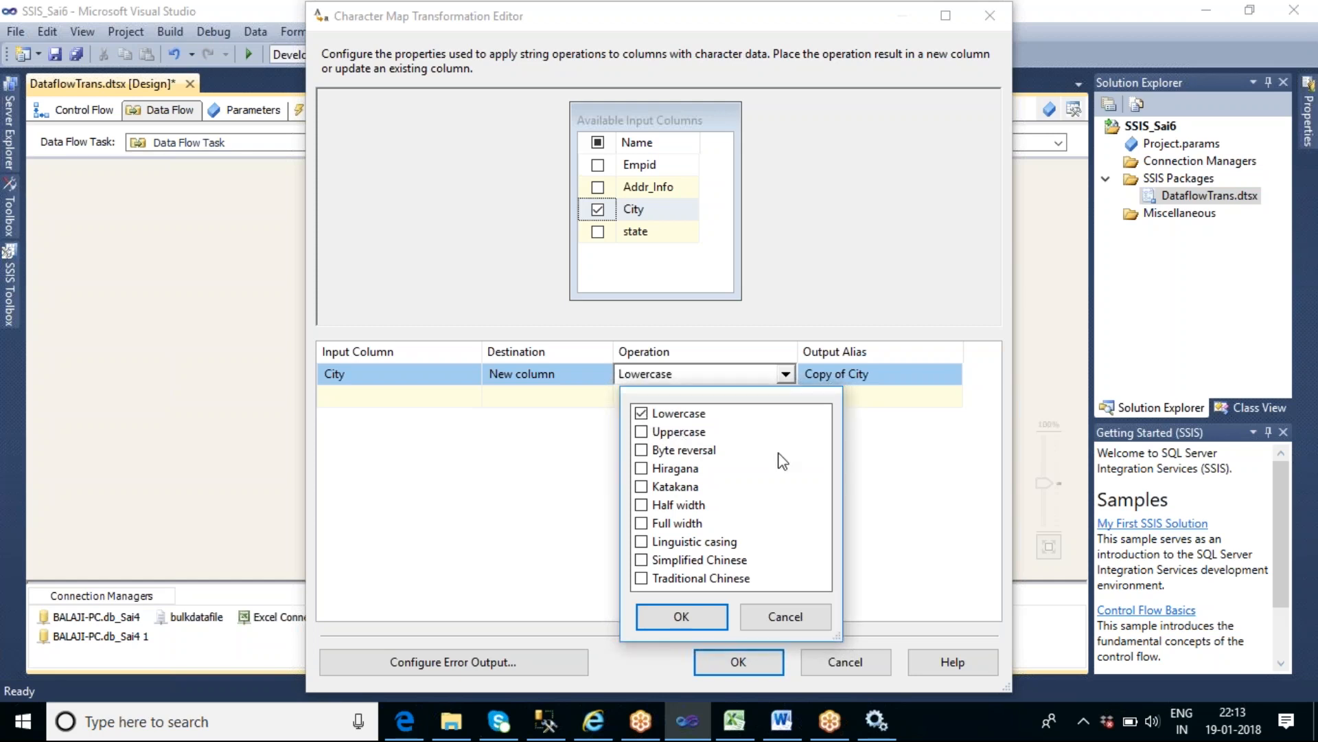
click(641, 431)
click(642, 413)
click(703, 625)
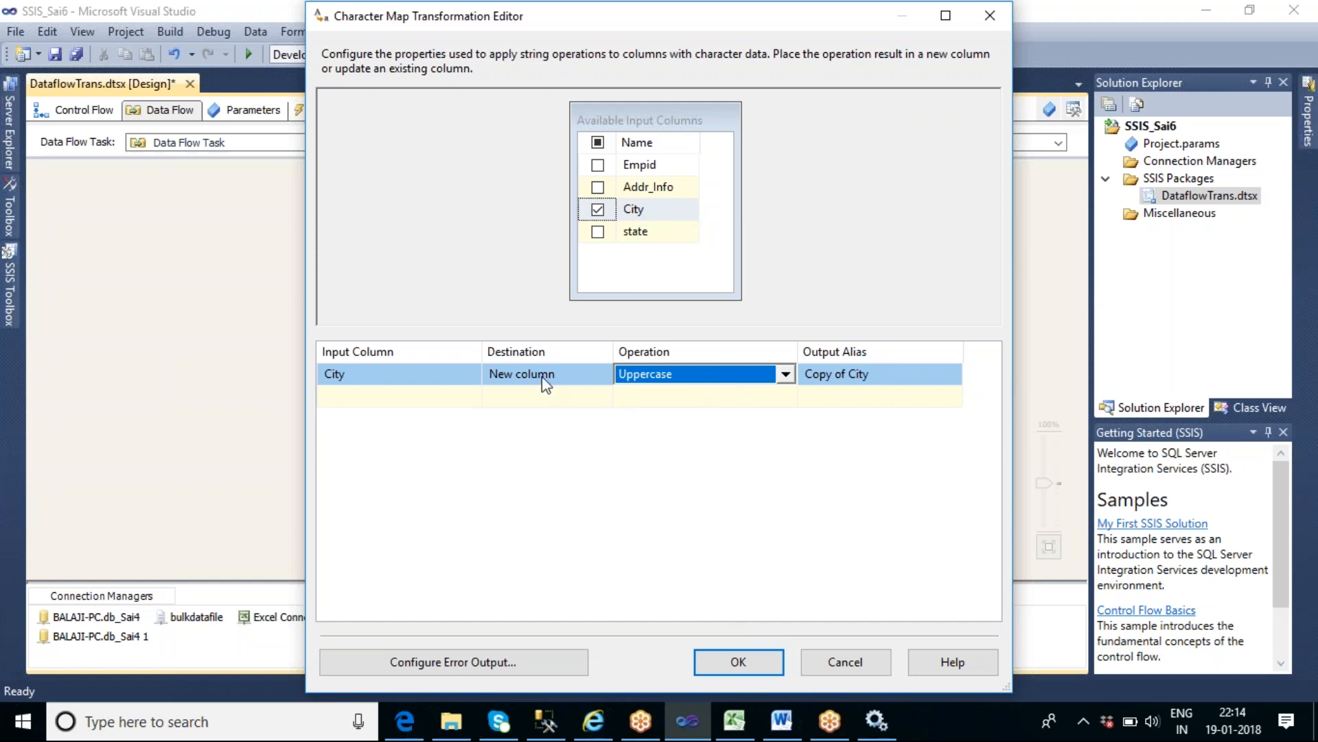
click(569, 377)
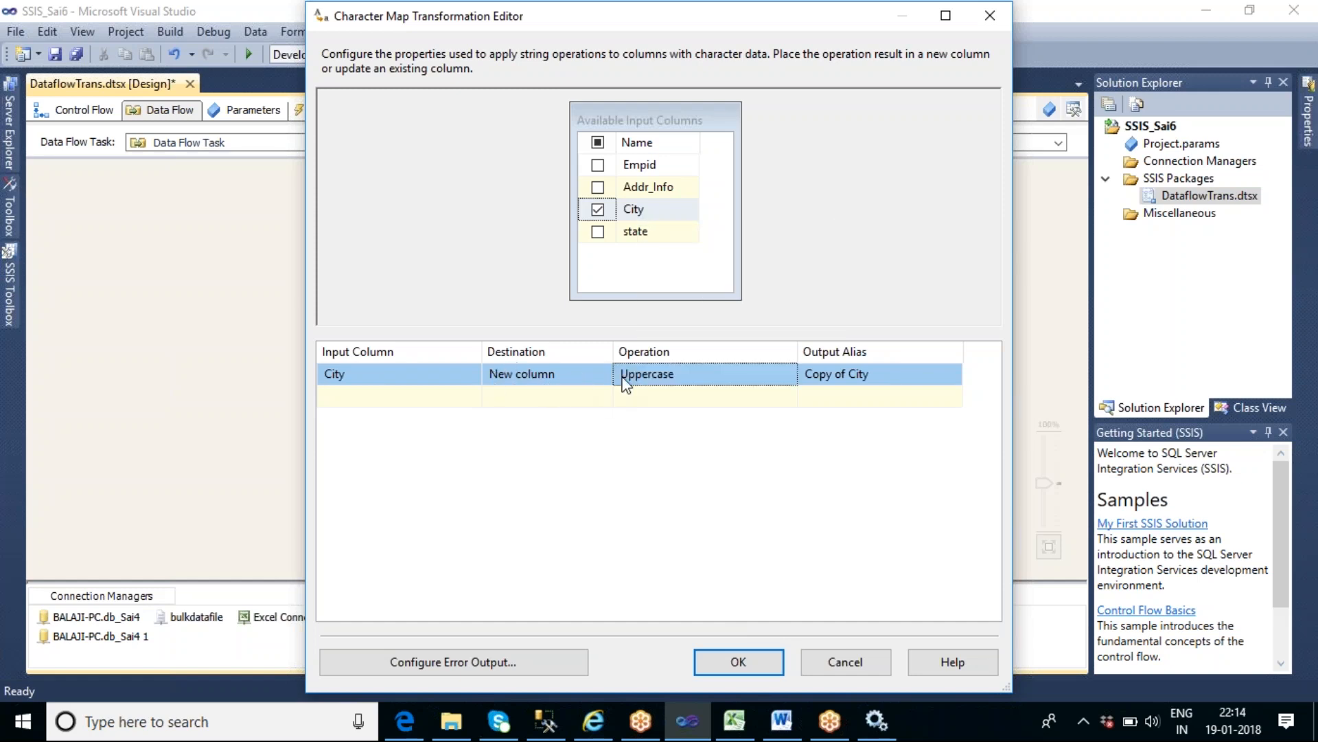
- Change the City column's destination in the Character Map to In-place change and accept the settings
click(603, 378)
click(604, 374)
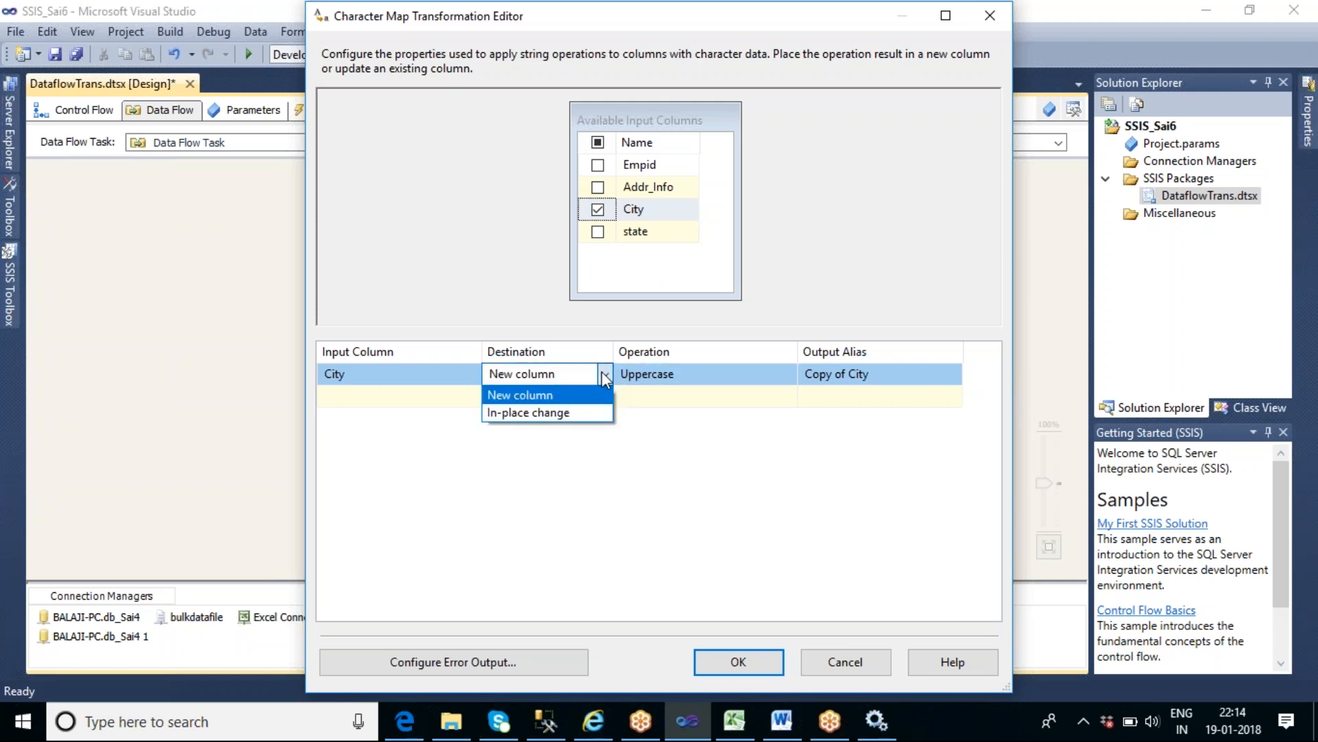
click(562, 414)
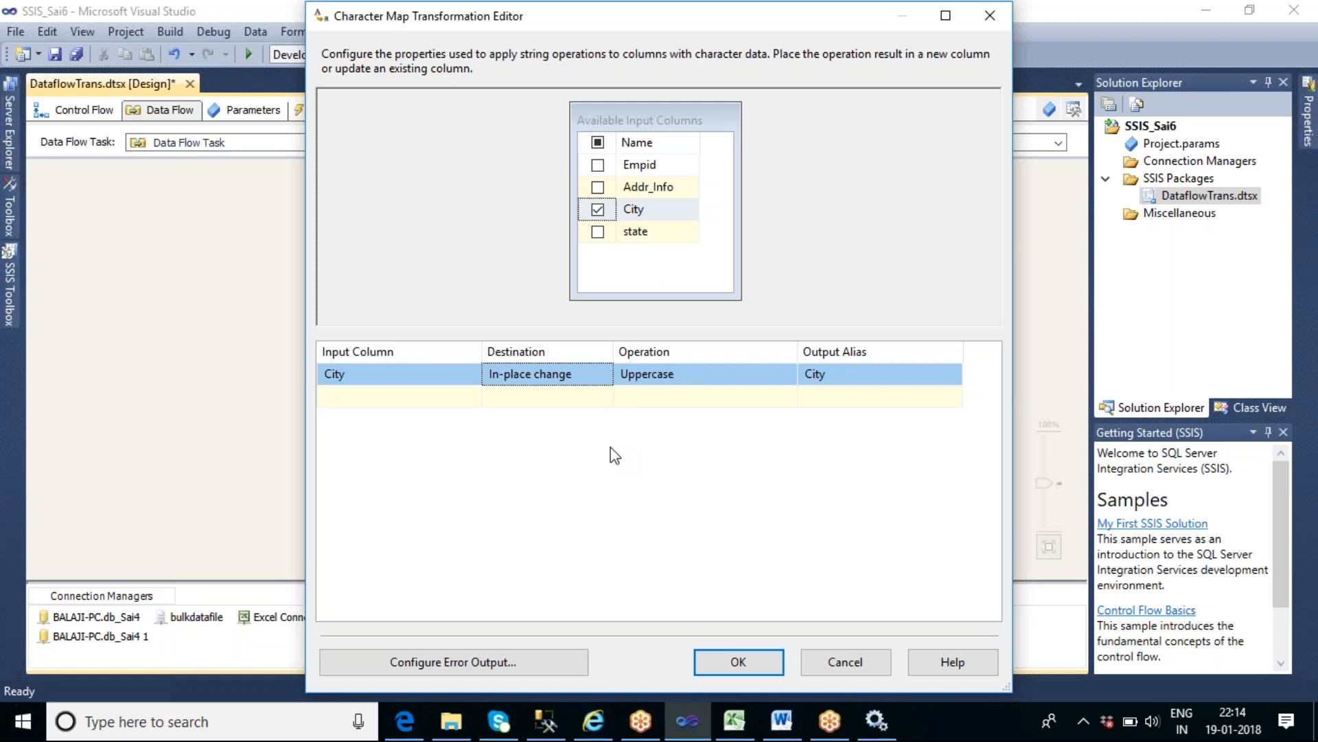
click(738, 663)
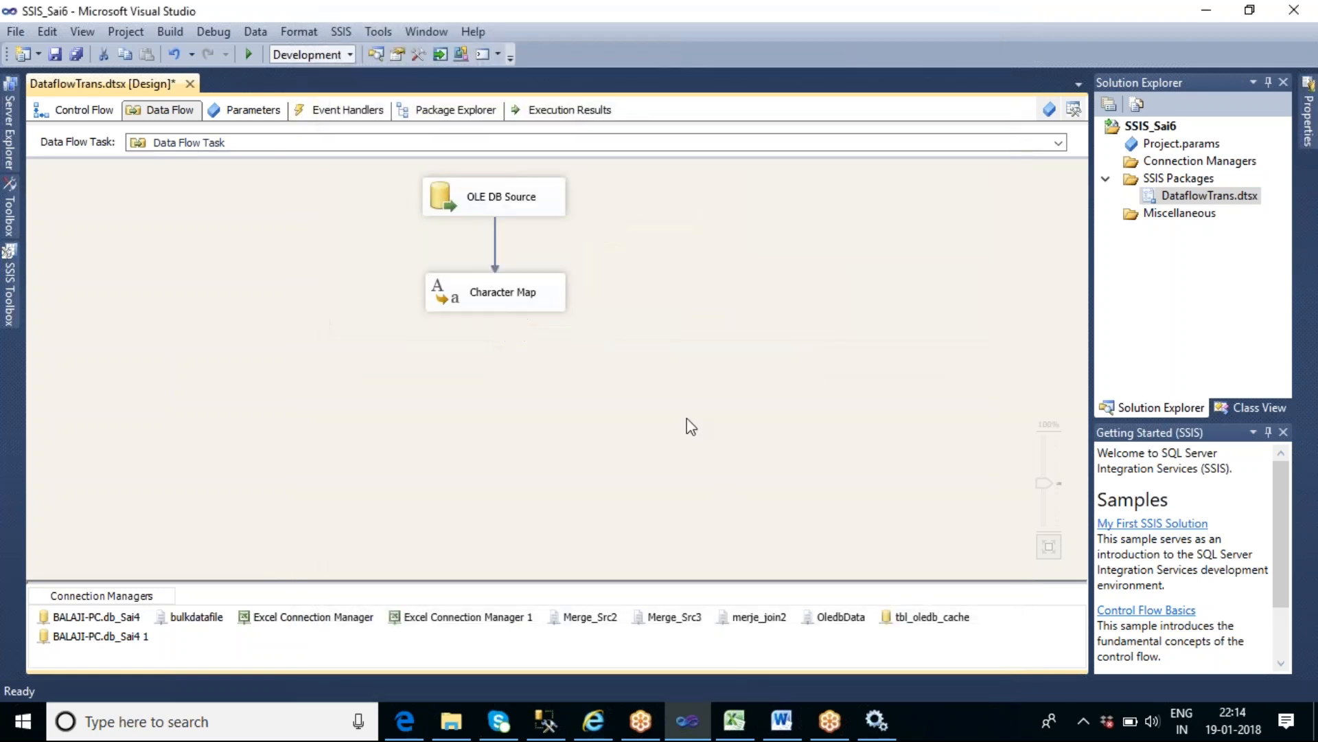
- Add an Audit transformation below the Character Map and connect the Character Map output to it
click(11, 299)
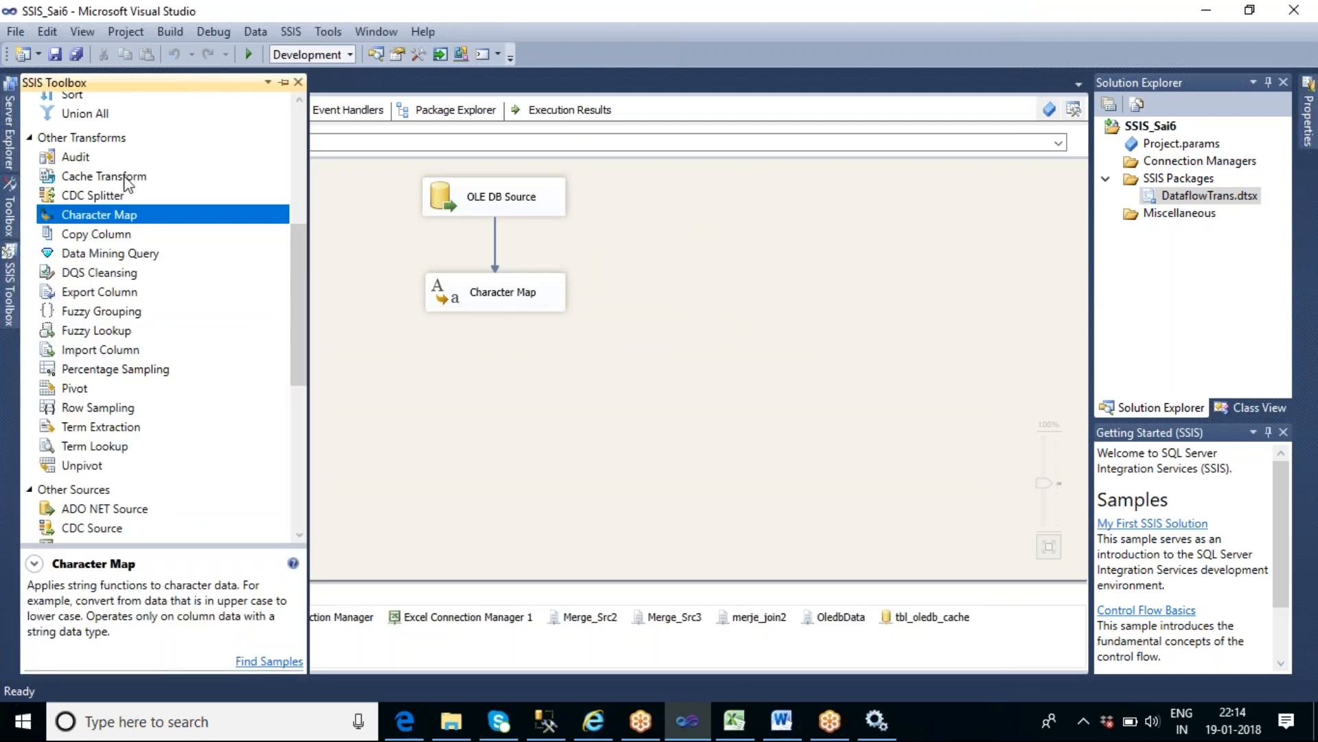
click(77, 158)
drag(419, 425, 420, 427)
click(504, 298)
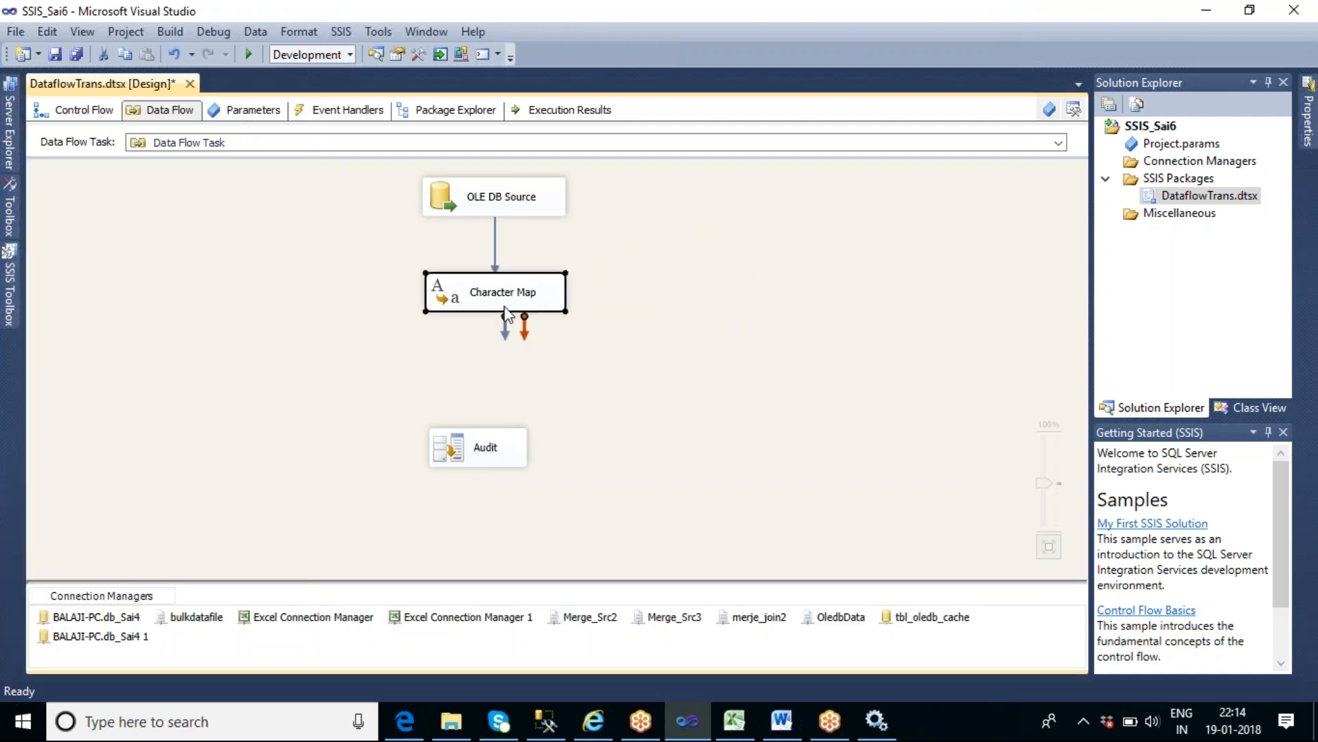
drag(505, 328, 481, 445)
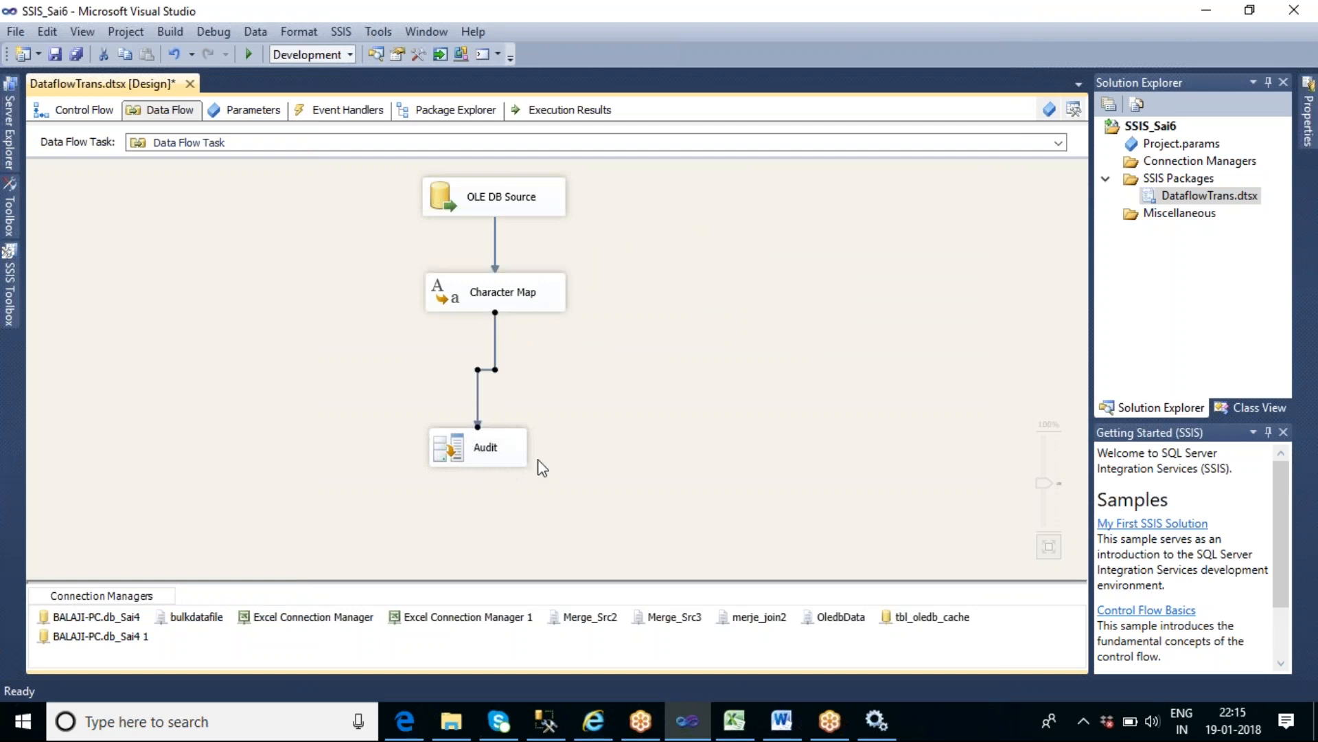
- Enable a data viewer on the path between the Character Map and Audit
double_click(479, 393)
click(398, 207)
click(503, 173)
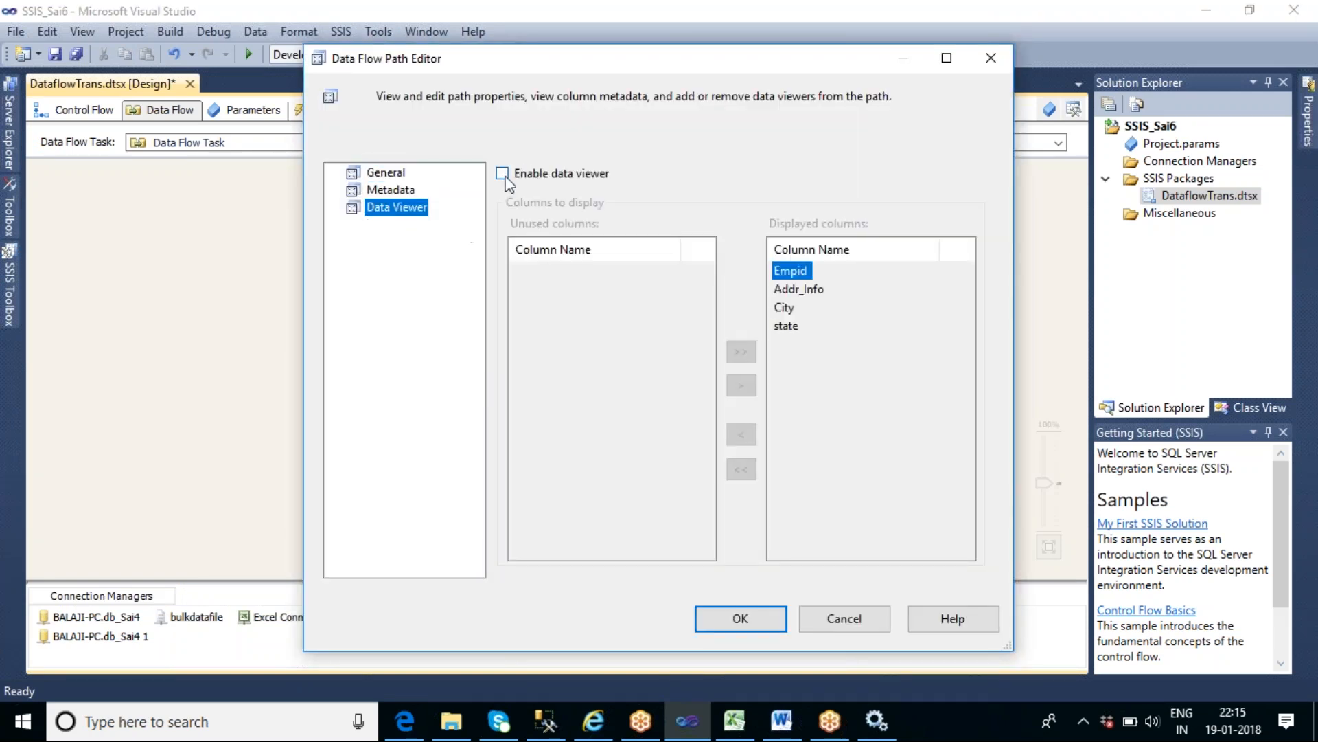
click(738, 620)
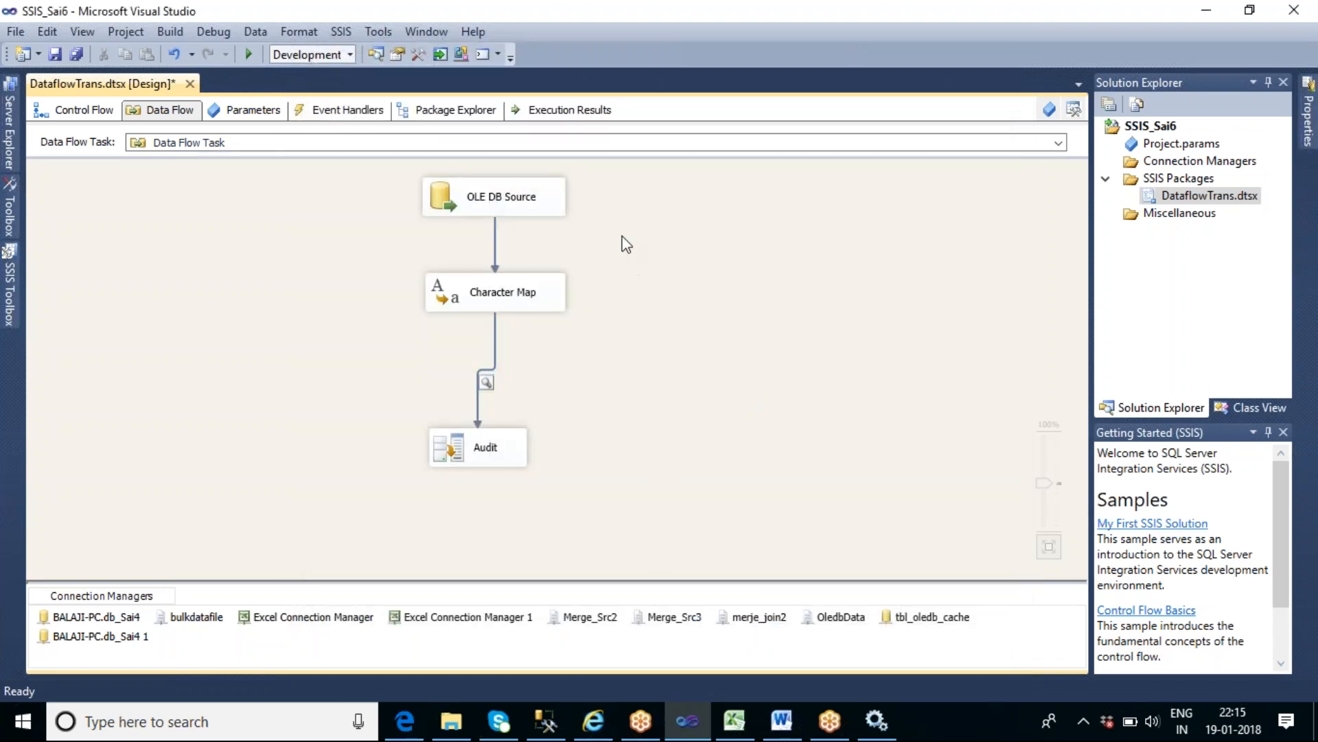
- Review the destination and operation set for the City column in the Character Map
click(536, 299)
double_click(536, 299)
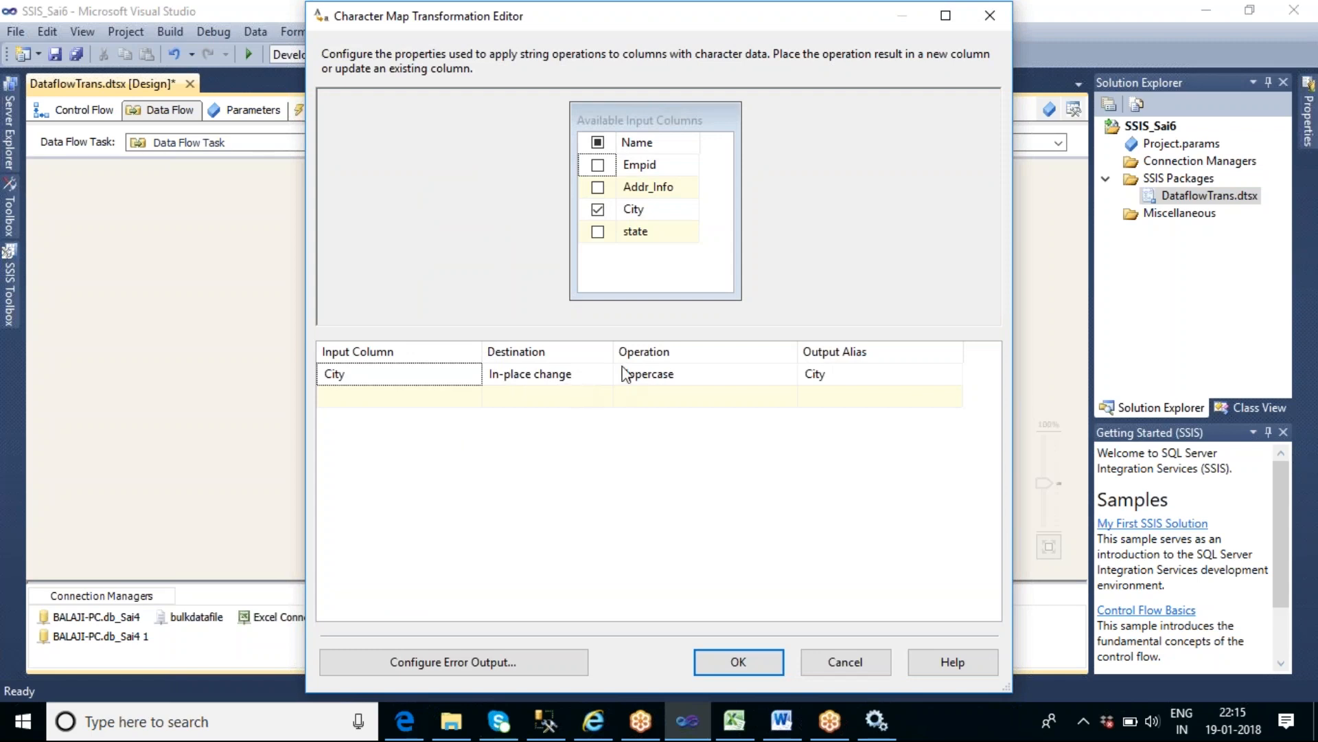
click(738, 662)
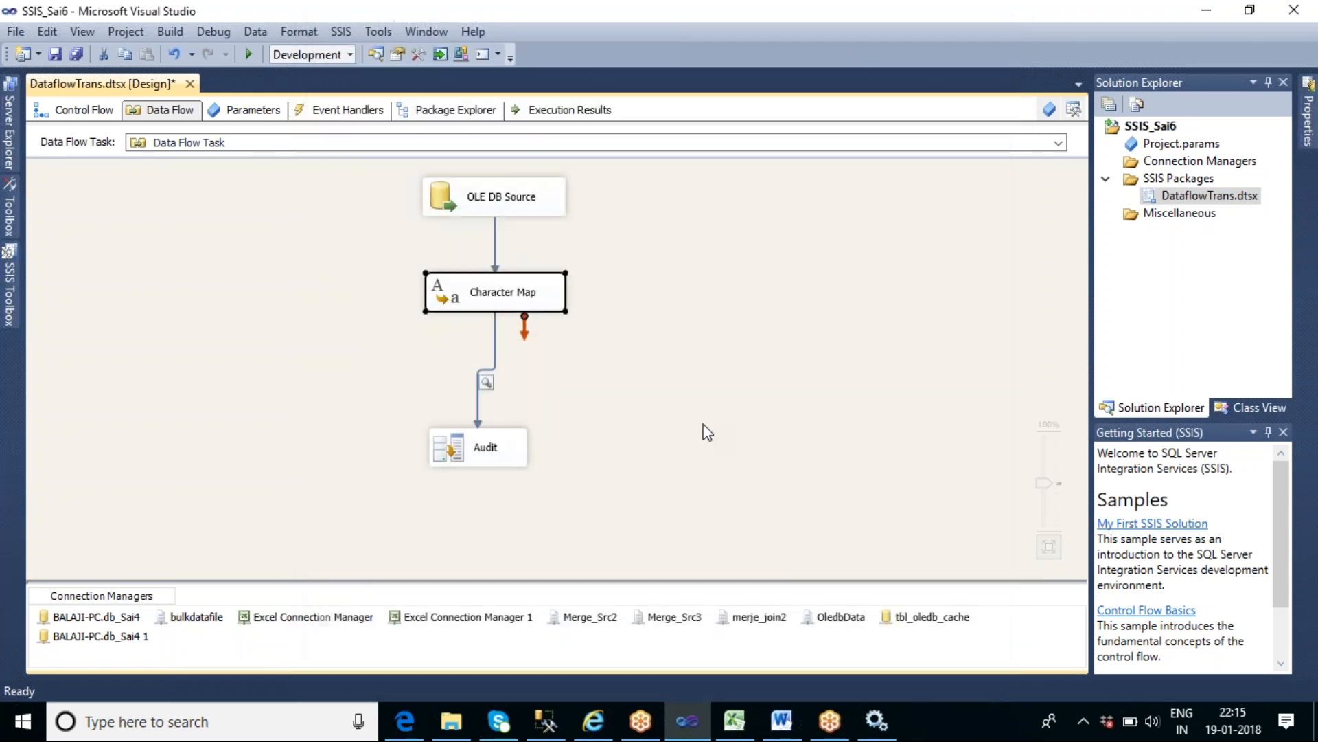
- Execute the data flow task, check the City values in the data viewer, and stop debugging
right_click(636, 274)
click(699, 376)
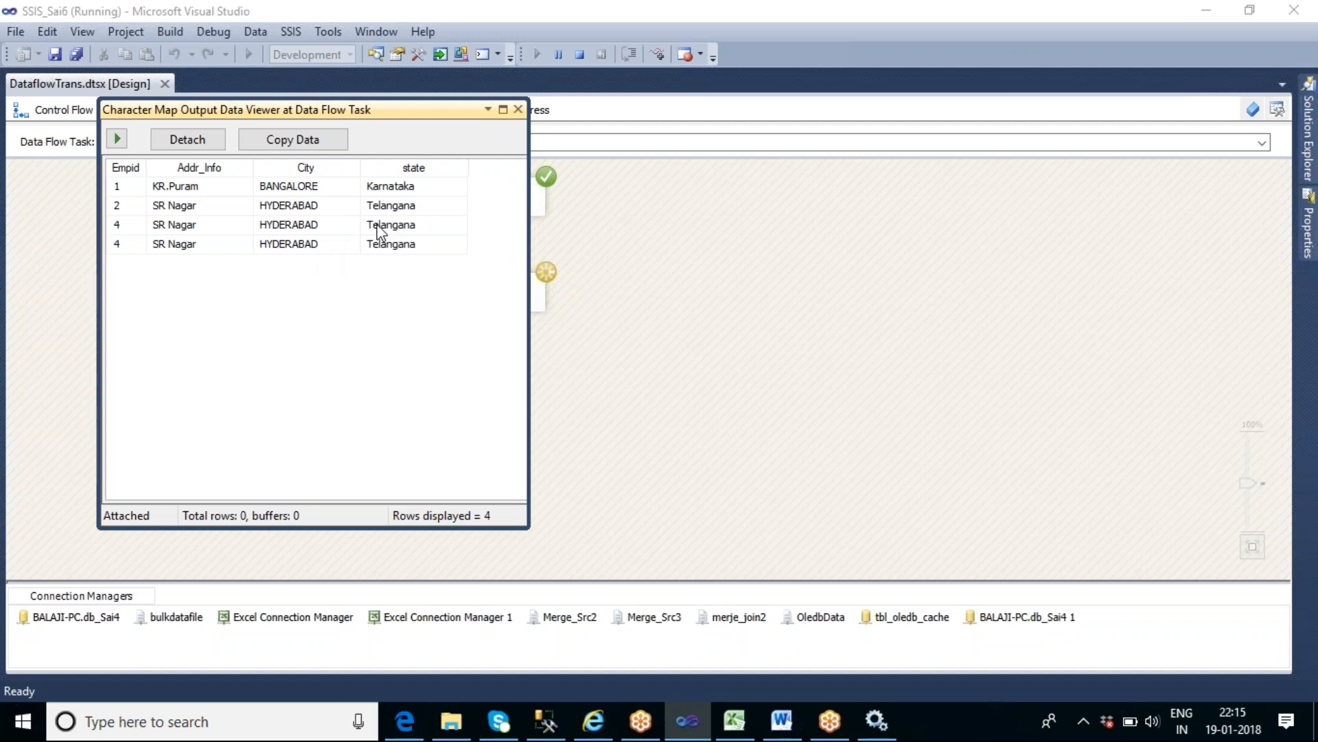
click(518, 110)
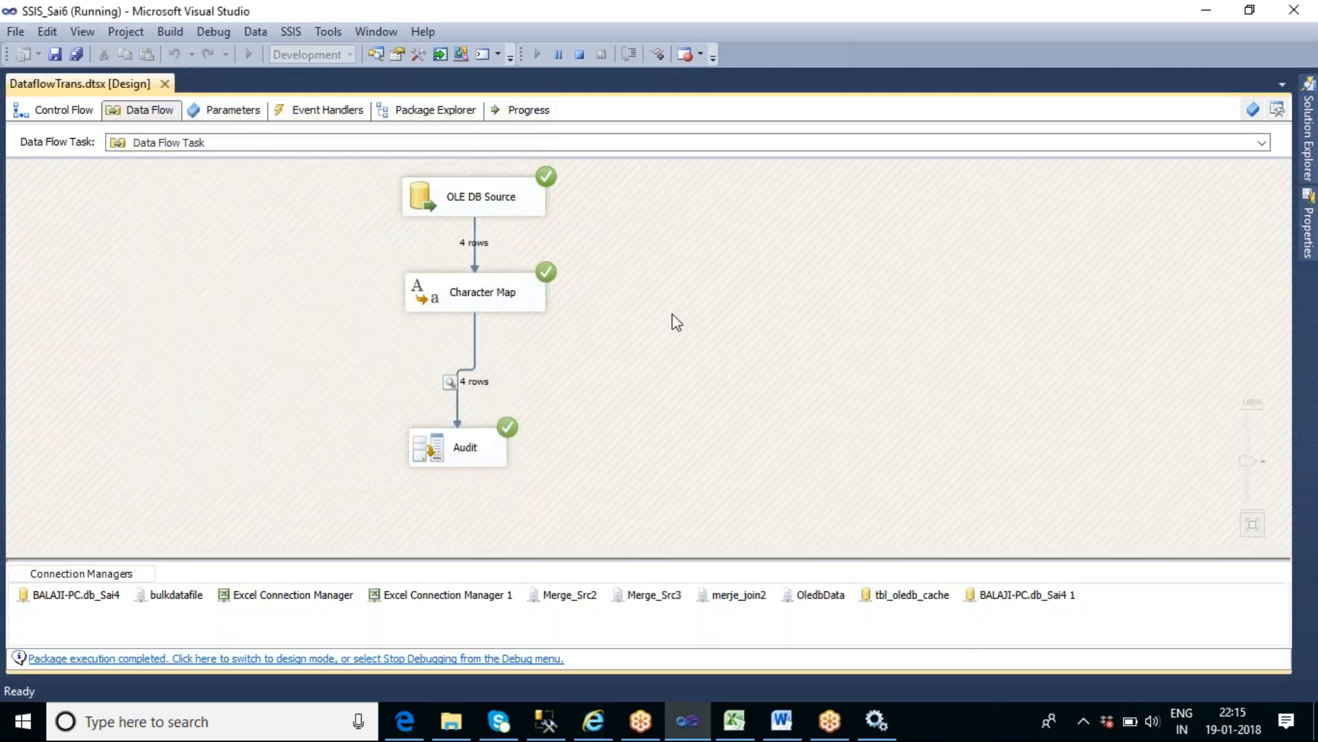
click(452, 456)
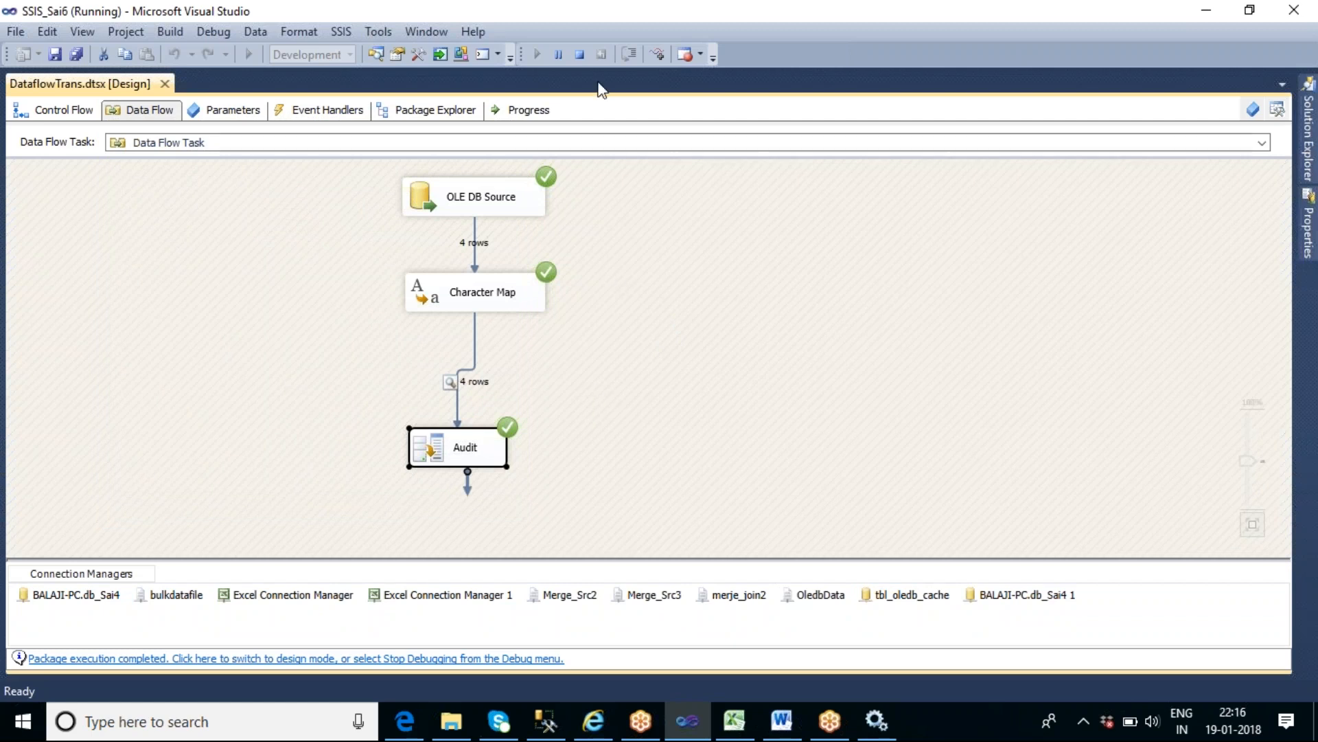
click(579, 60)
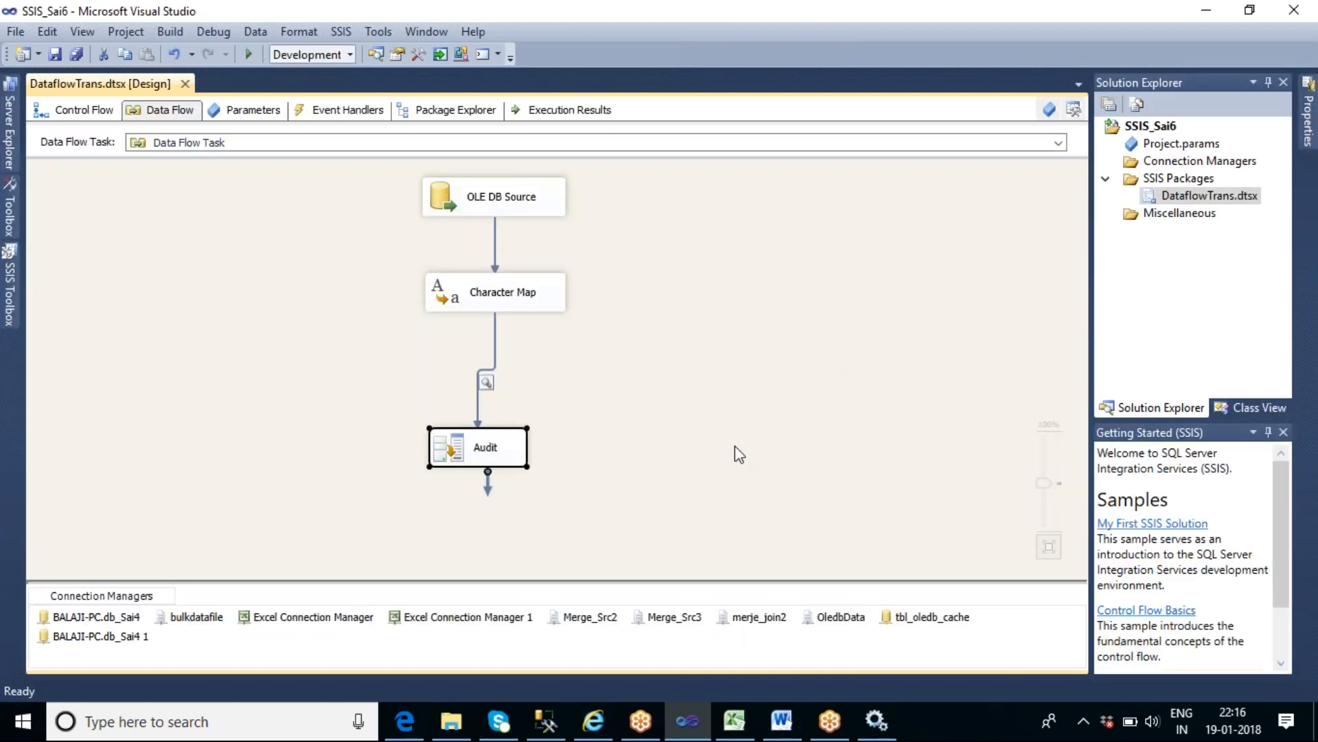
- Move Audit up directly beneath the Character Map, and rename this Data Flow Task in the control flow as Character Map
drag(482, 446, 500, 379)
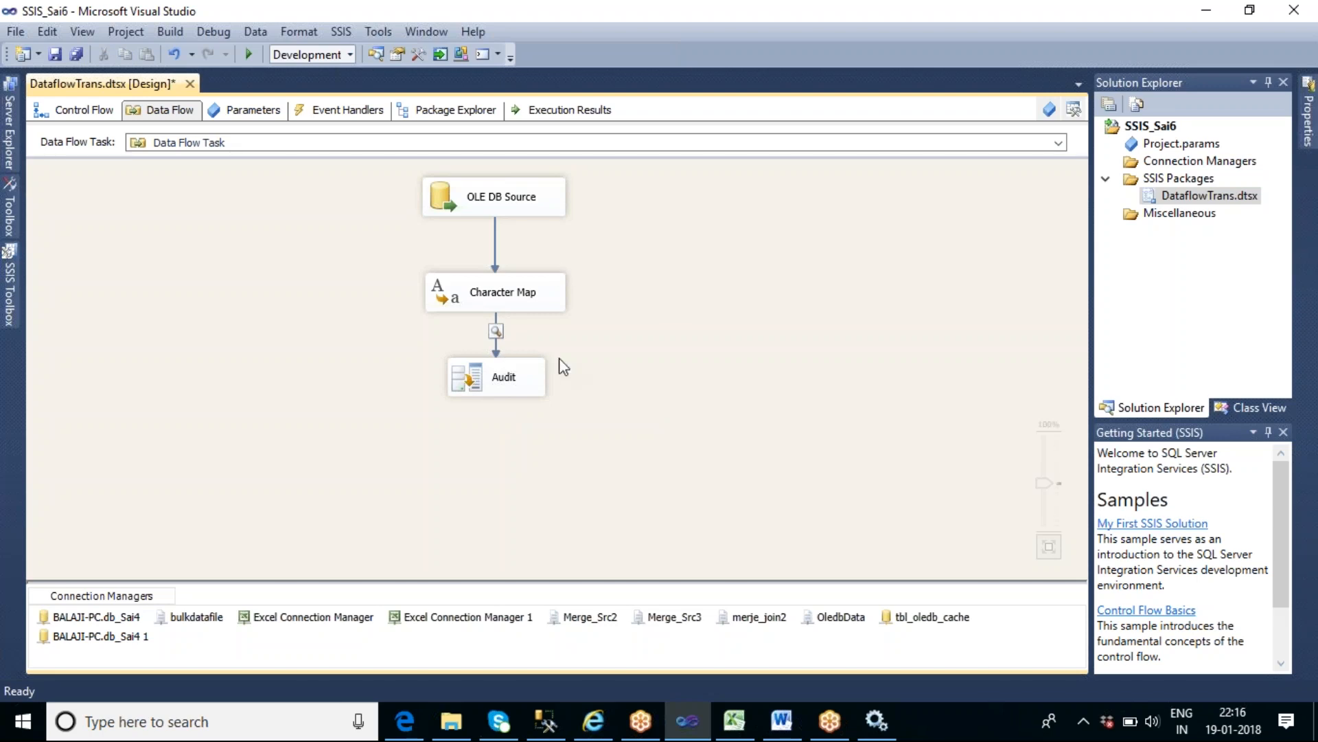
click(94, 115)
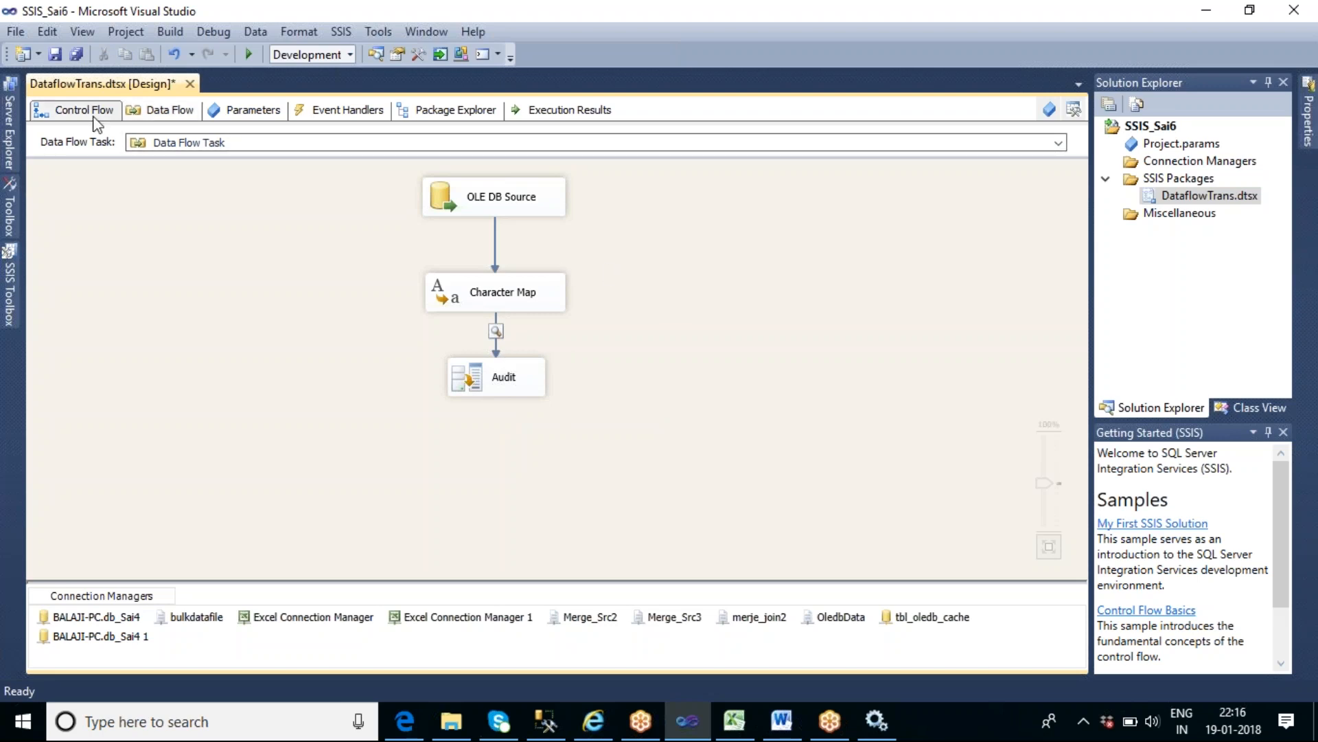
click(429, 462)
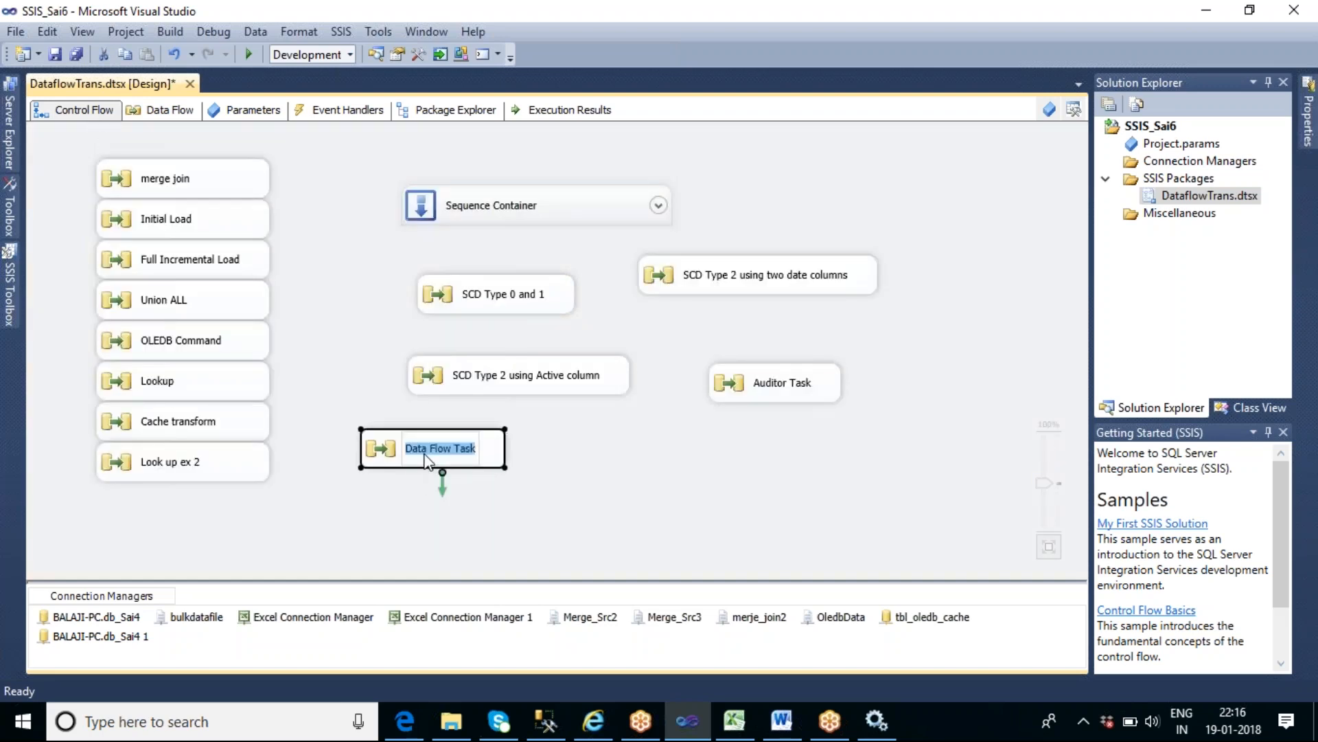
text(Character Map)
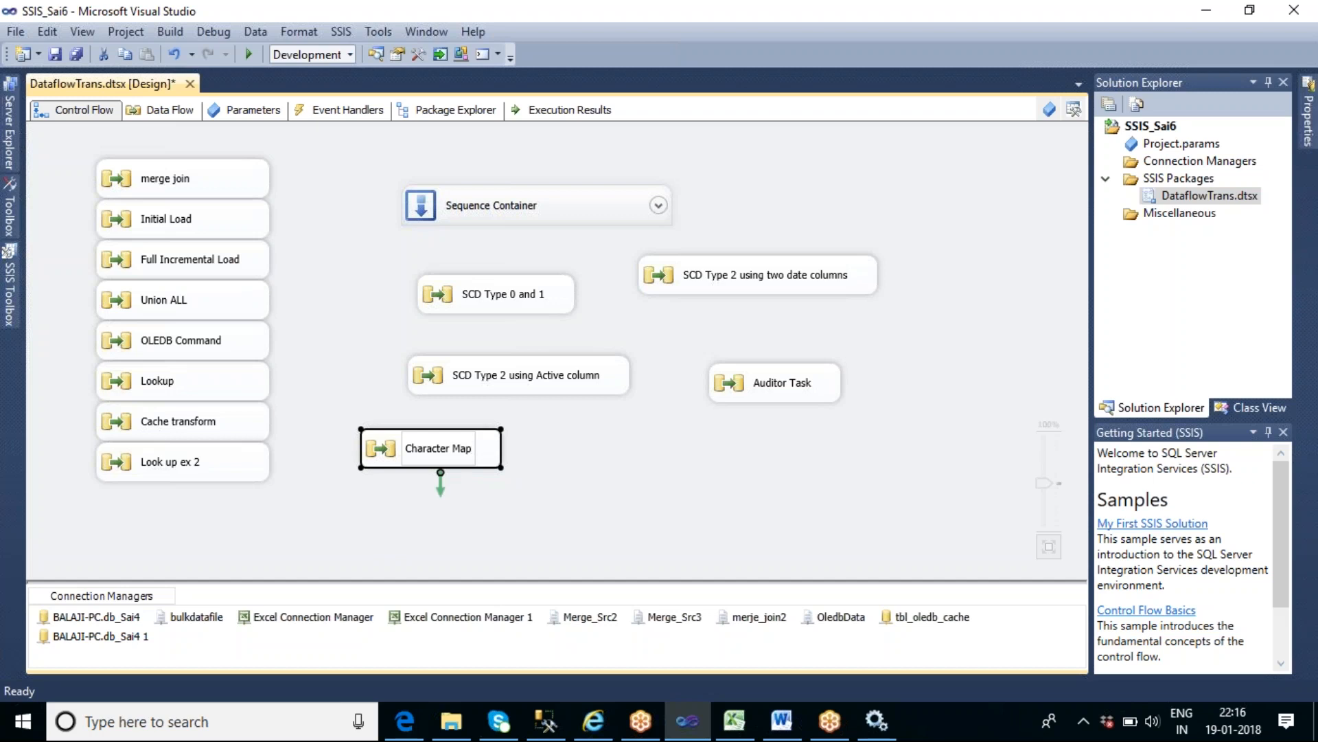
click(579, 458)
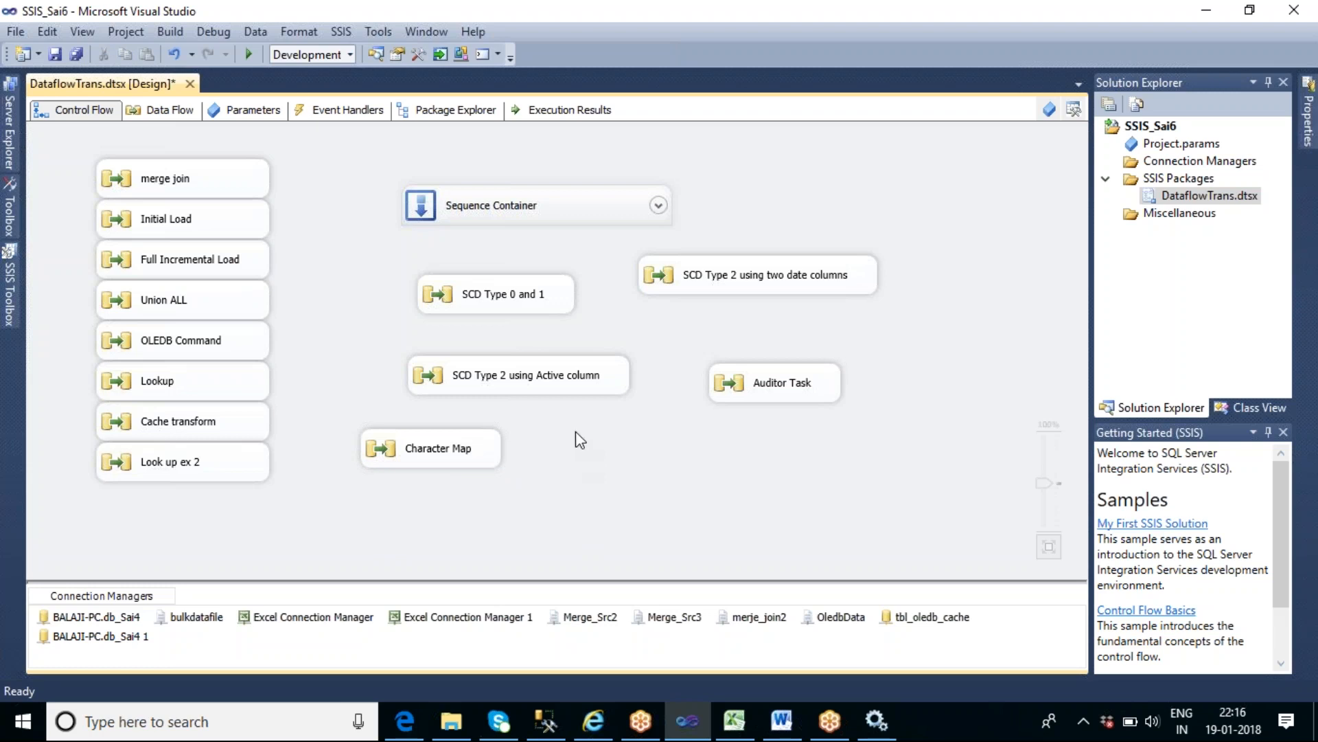
- Add a new Data Flow Task beside the Character Map task in the control flow and open its data flow
click(11, 296)
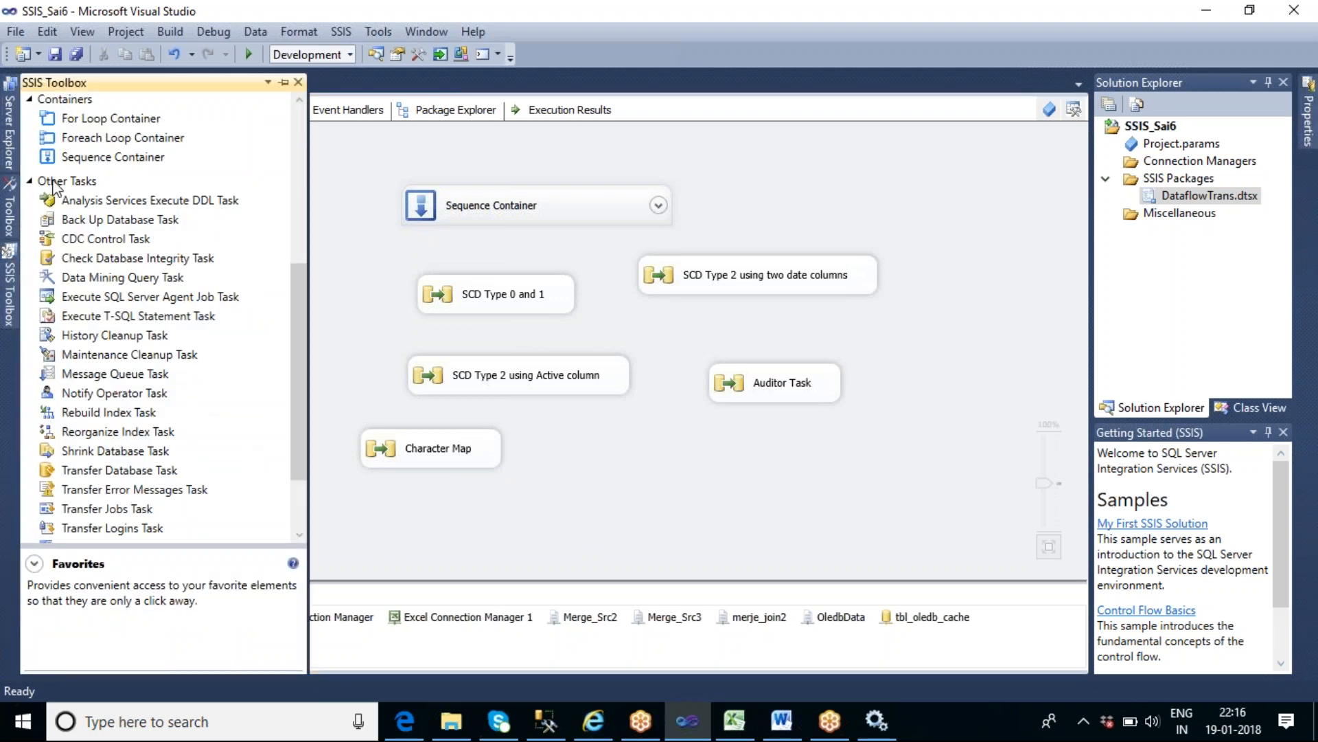
scroll(262, 112, up, 6)
drag(115, 124, 547, 446)
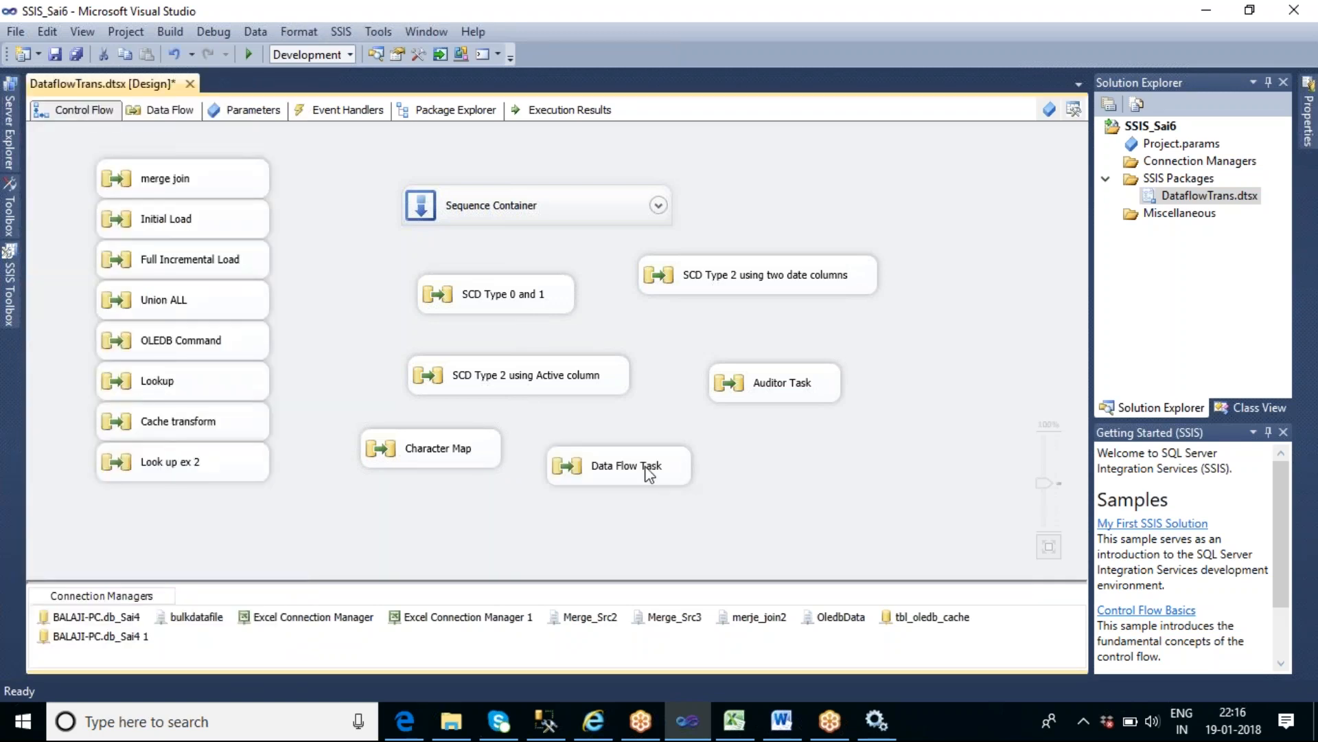
double_click(648, 471)
- Add a Copy Column transformation to the empty data flow, leaving room above it for a source
click(11, 279)
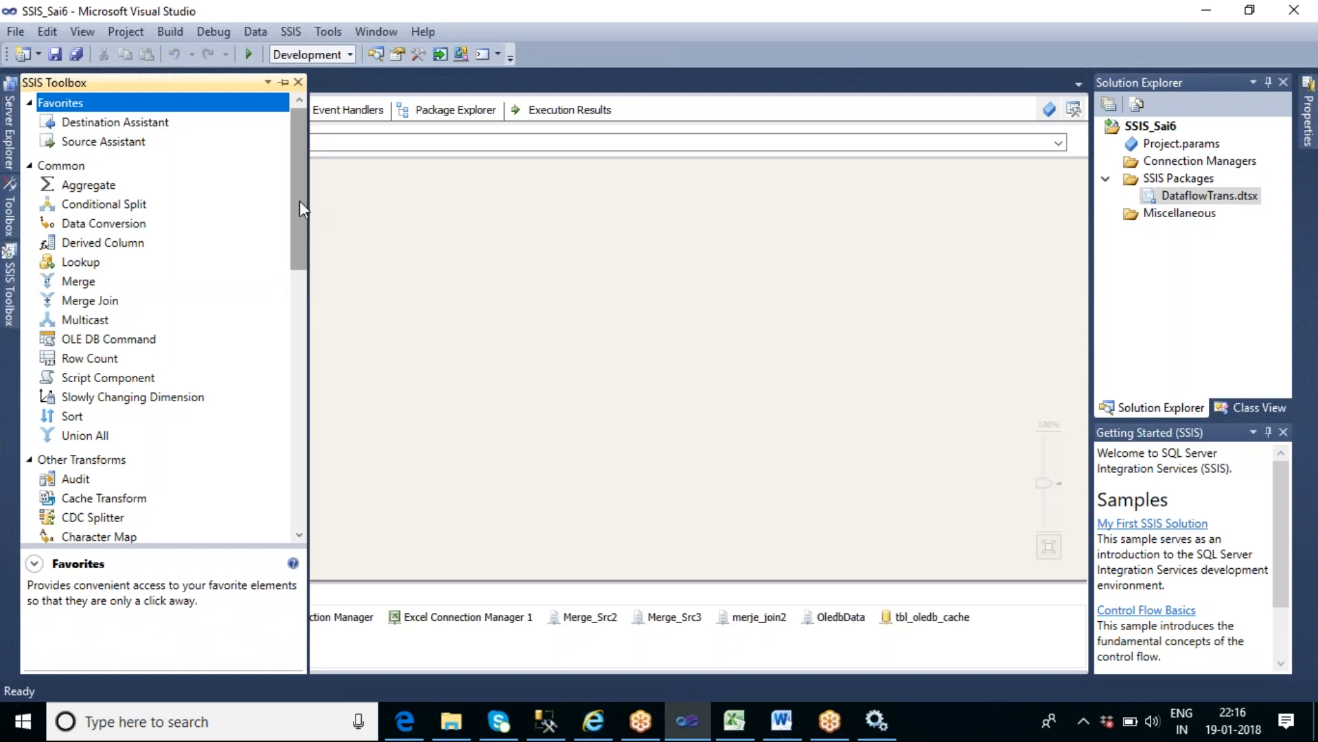
drag(300, 203, 305, 281)
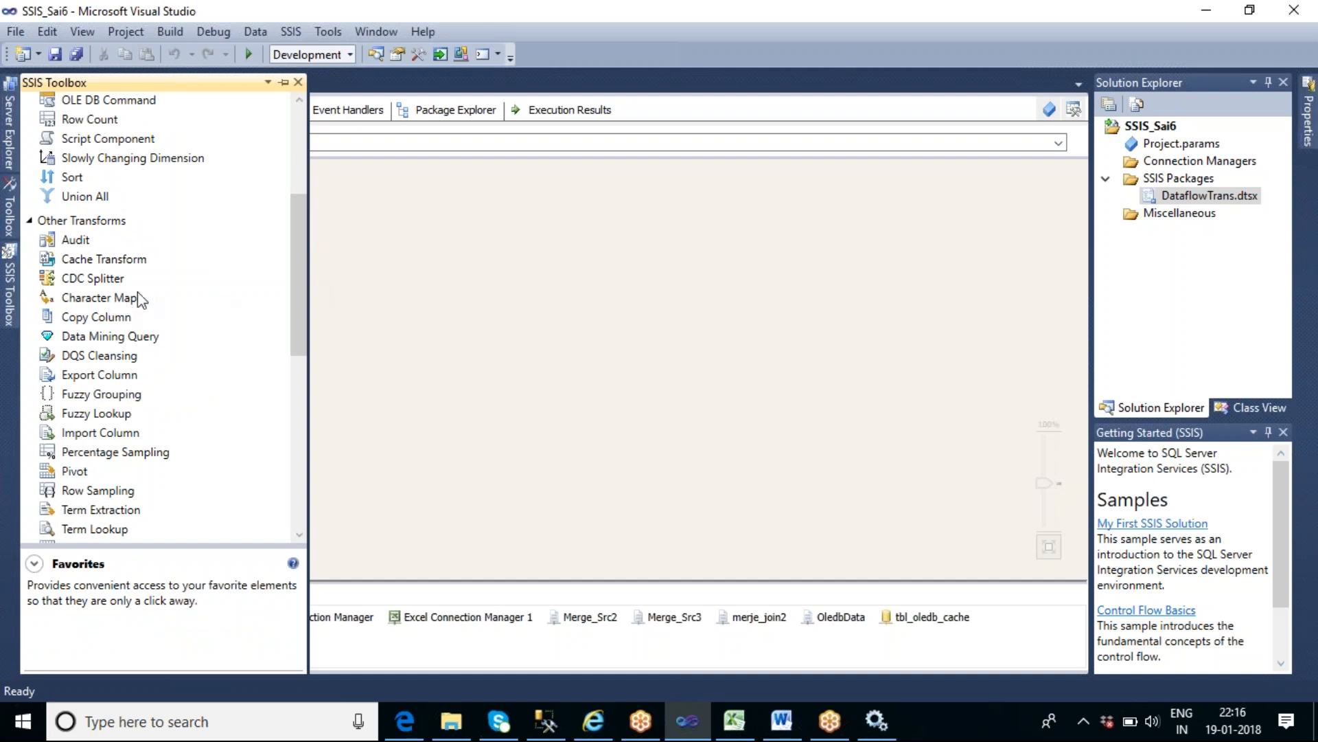
click(112, 321)
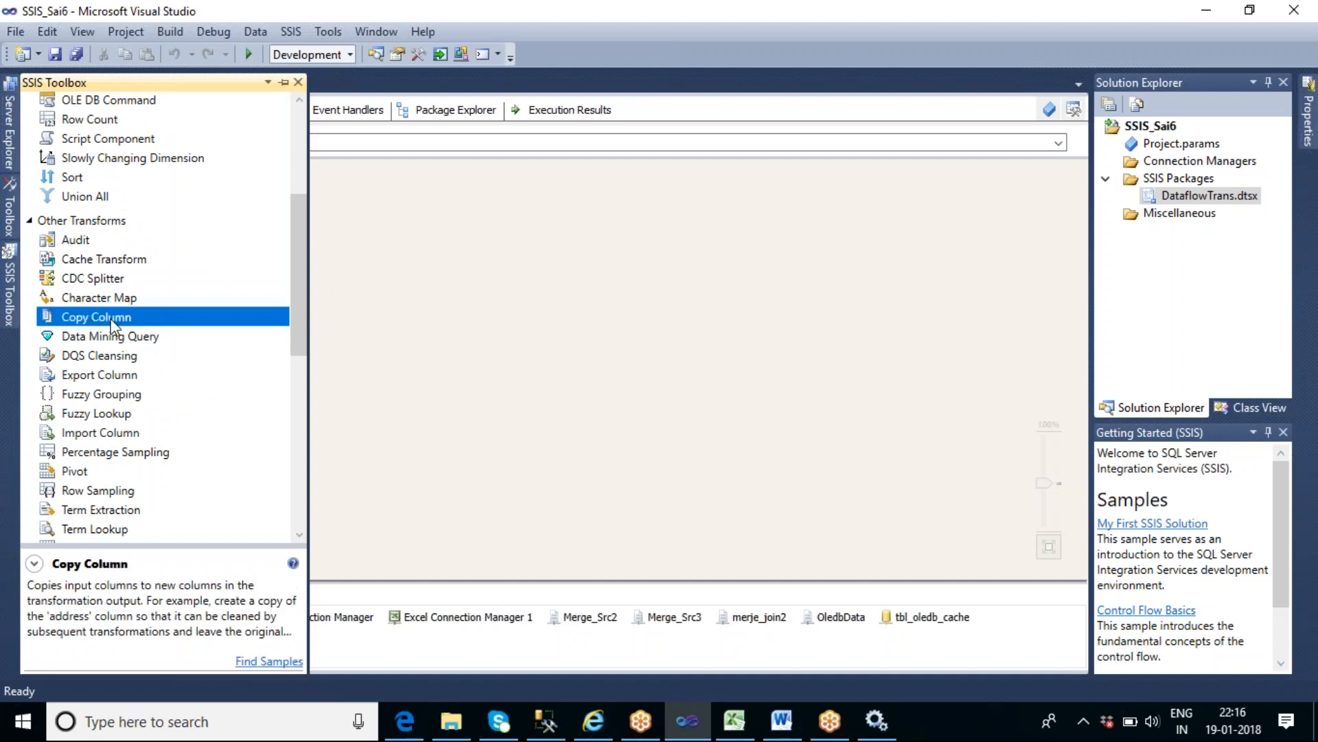
drag(112, 322, 412, 238)
click(547, 337)
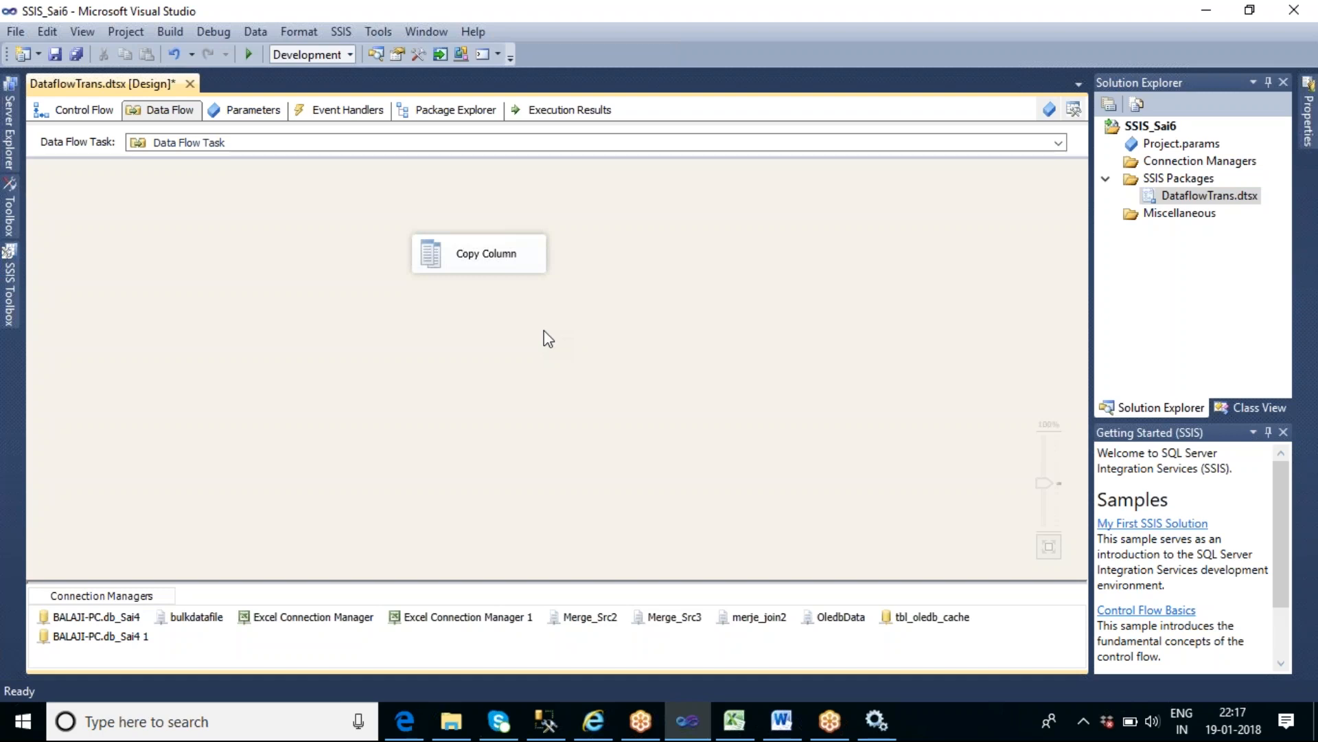
drag(484, 255, 503, 335)
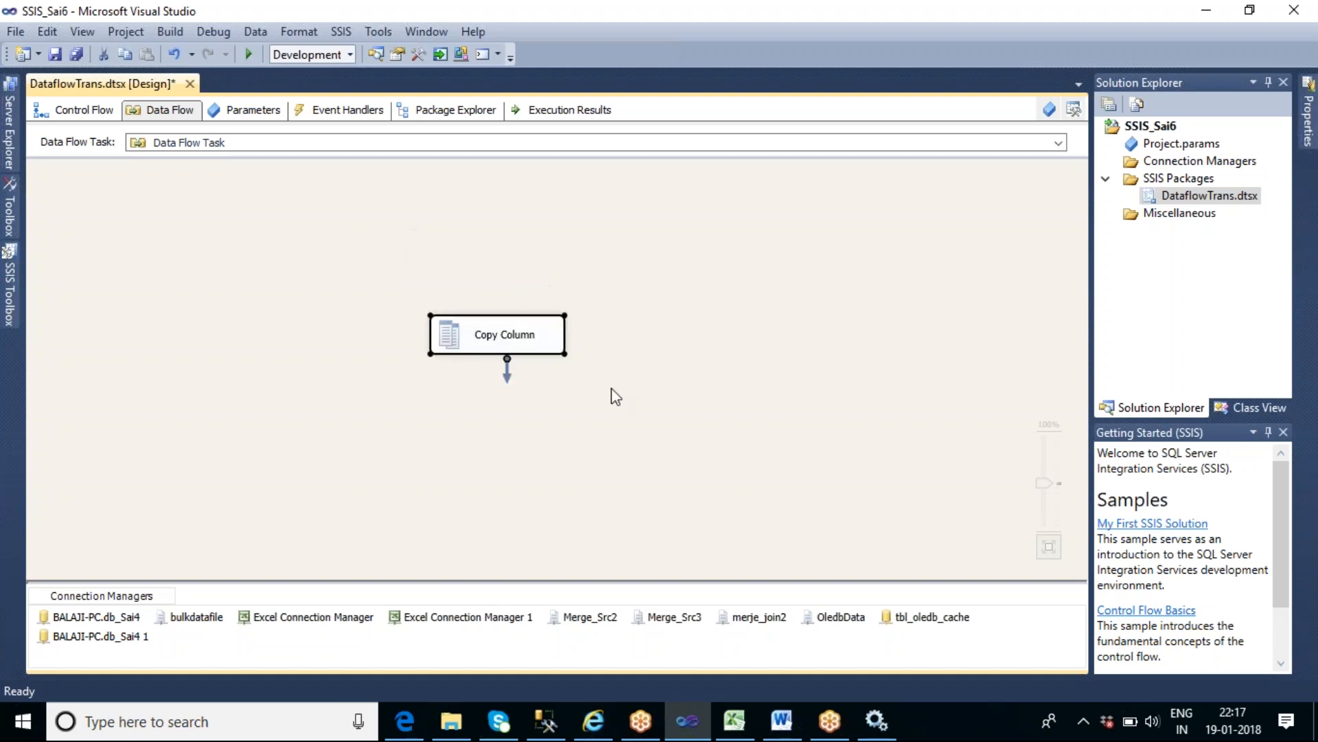
- Add an OLE DB Source above the Copy Column transformation
click(9, 302)
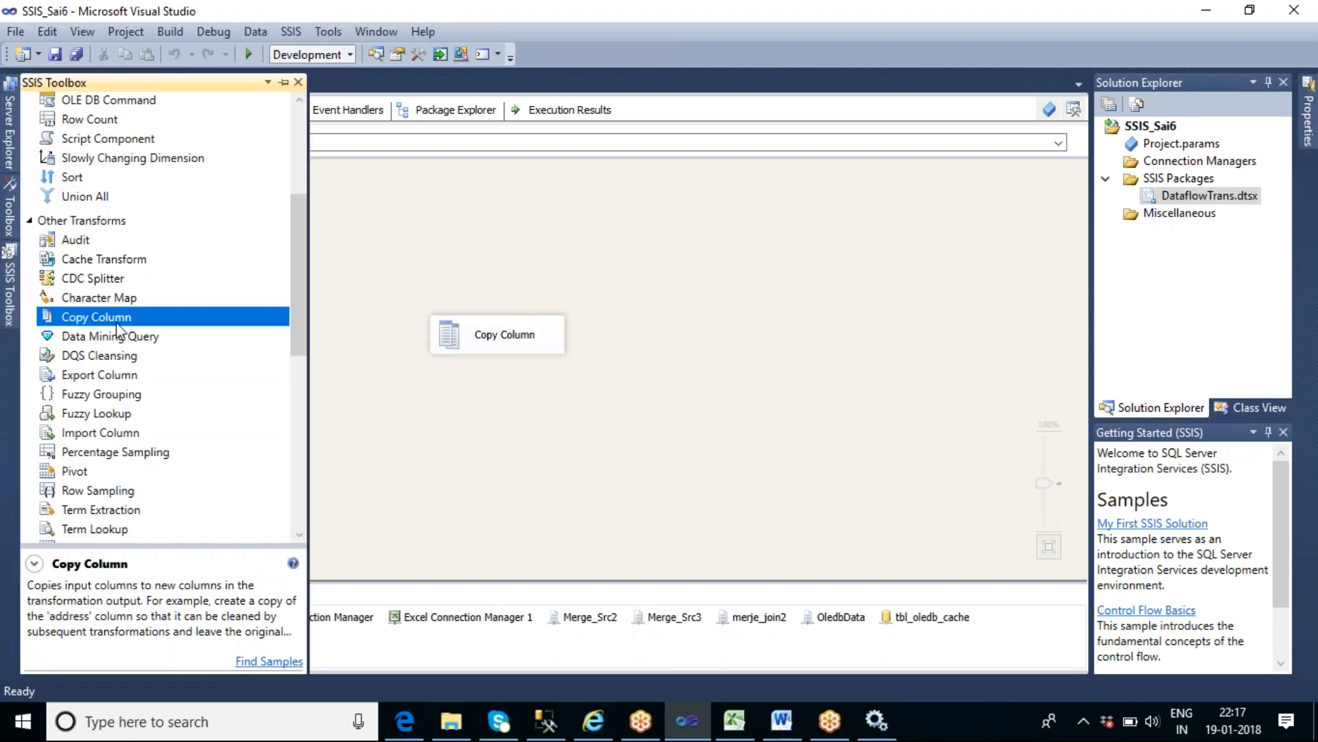
drag(302, 215, 311, 135)
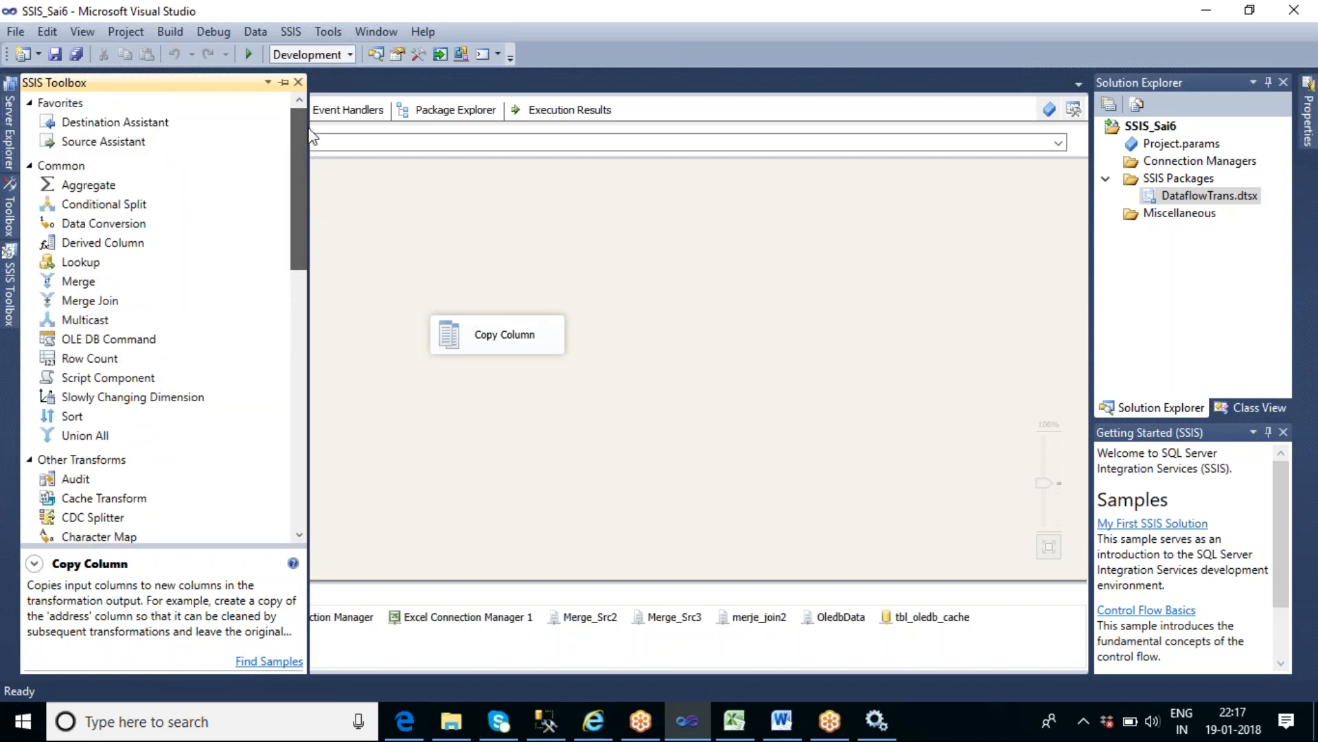
drag(310, 135, 335, 313)
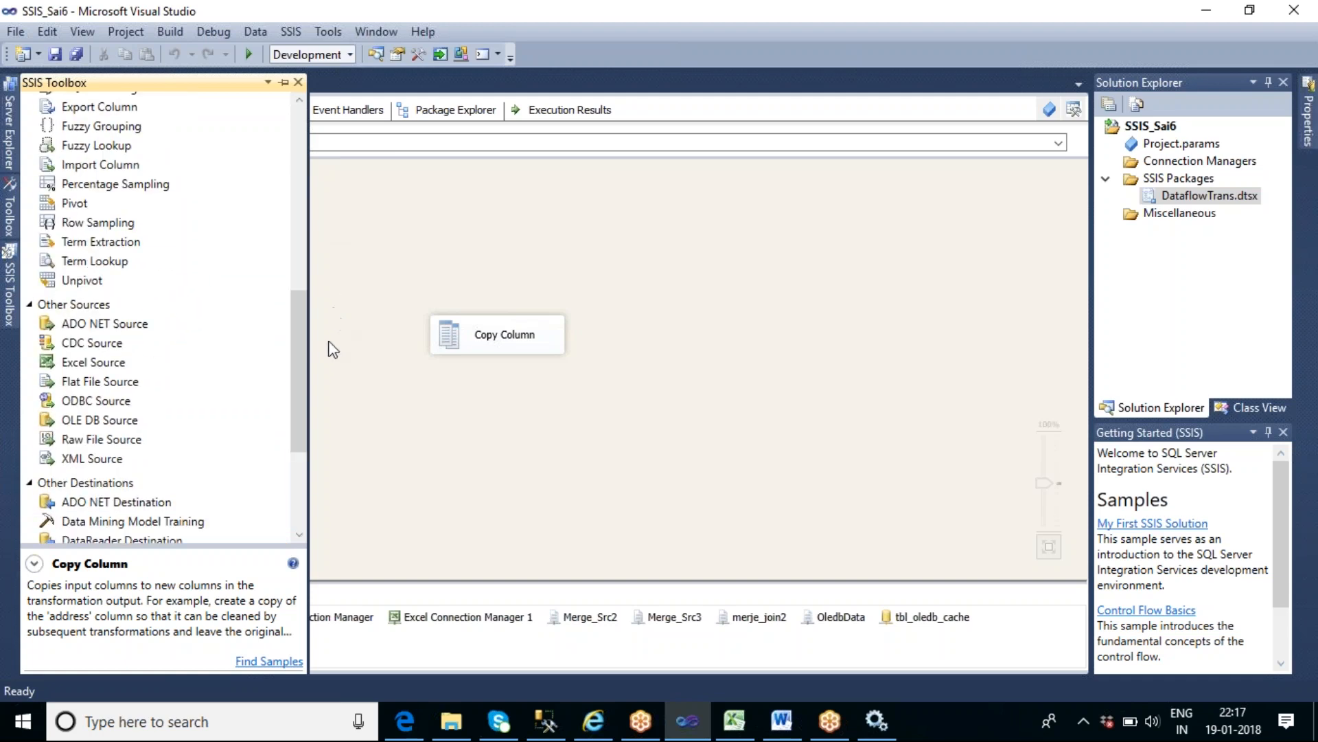
drag(94, 421, 412, 213)
- Configure the OLE DB Source to read [dbo].[tbl_address], previewing its rows, and connect its output to Copy Column
double_click(488, 218)
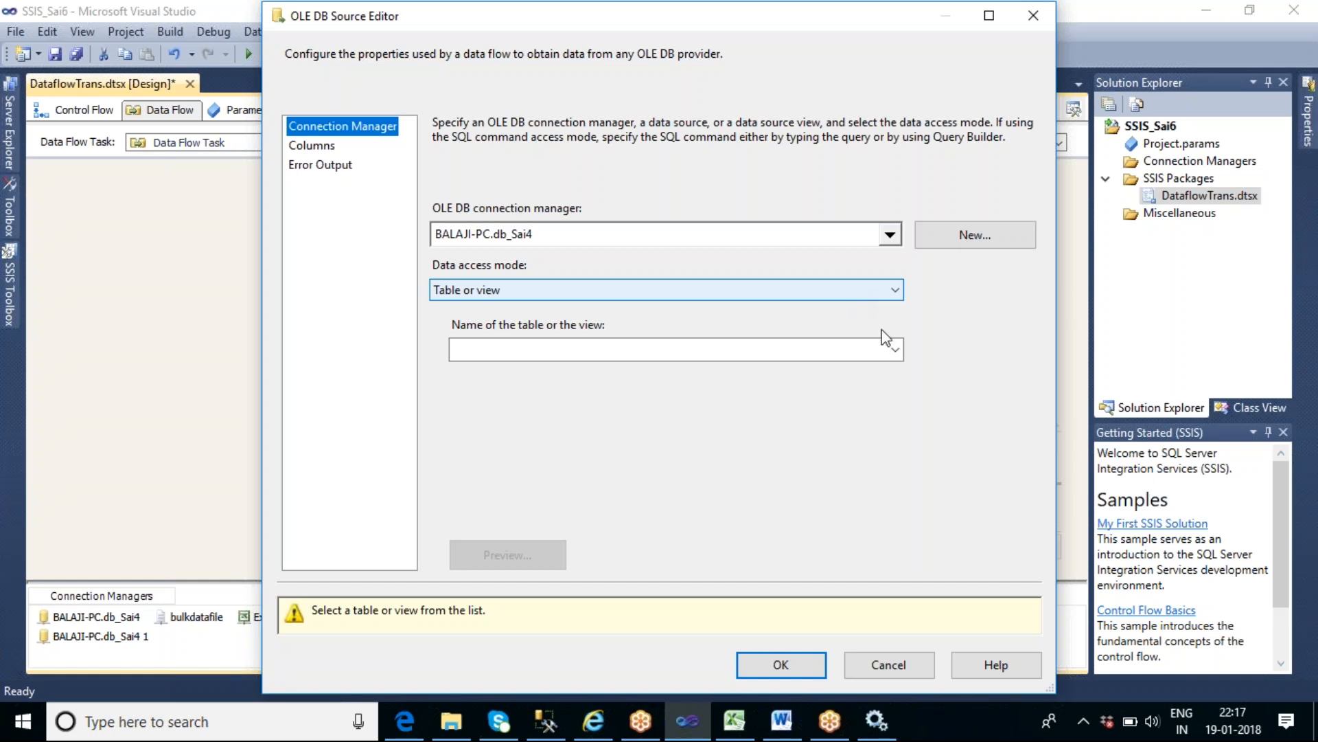
click(896, 349)
drag(894, 437, 888, 404)
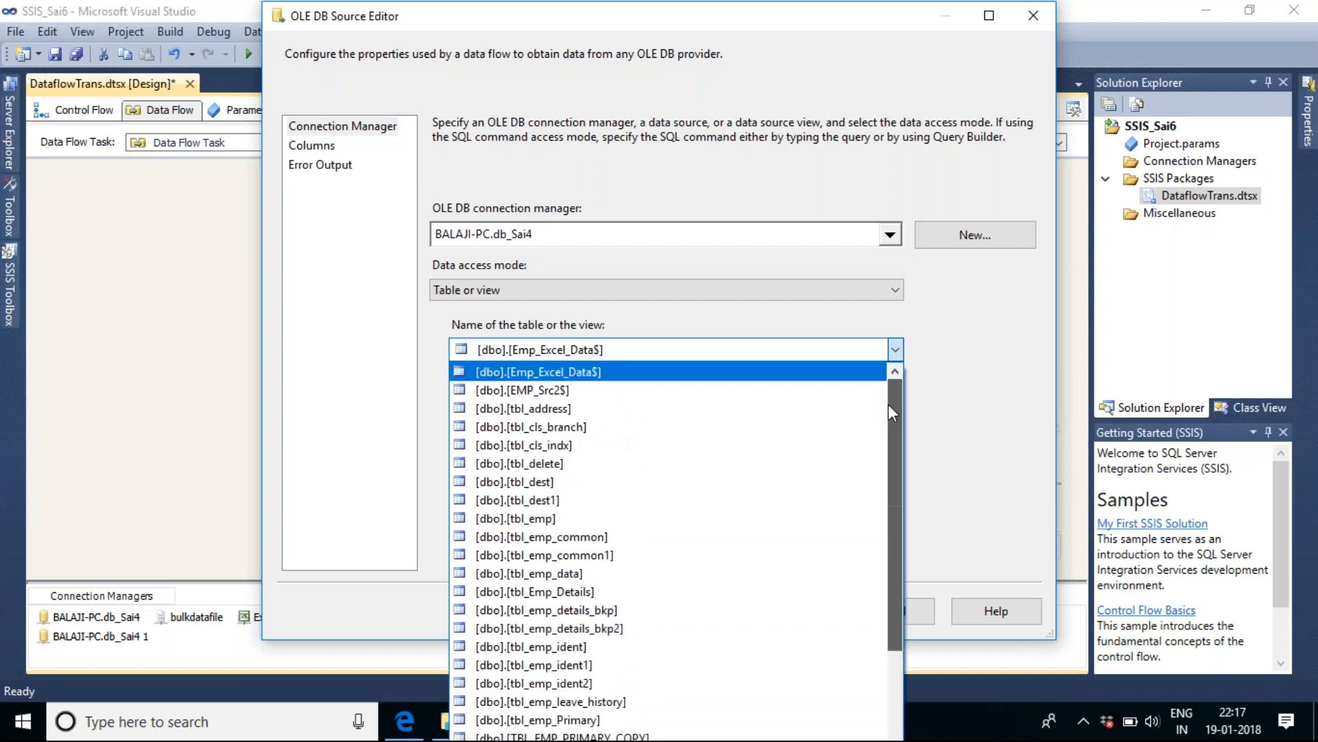
click(617, 410)
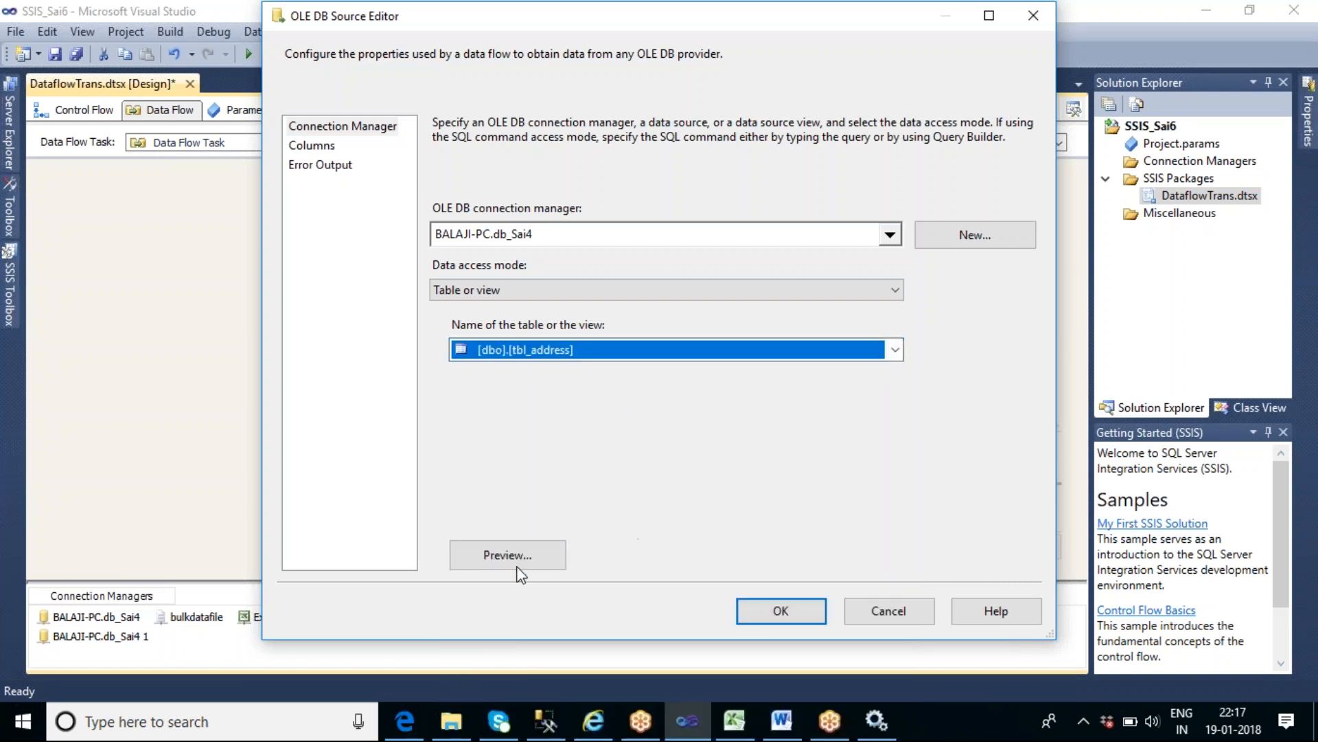
click(497, 553)
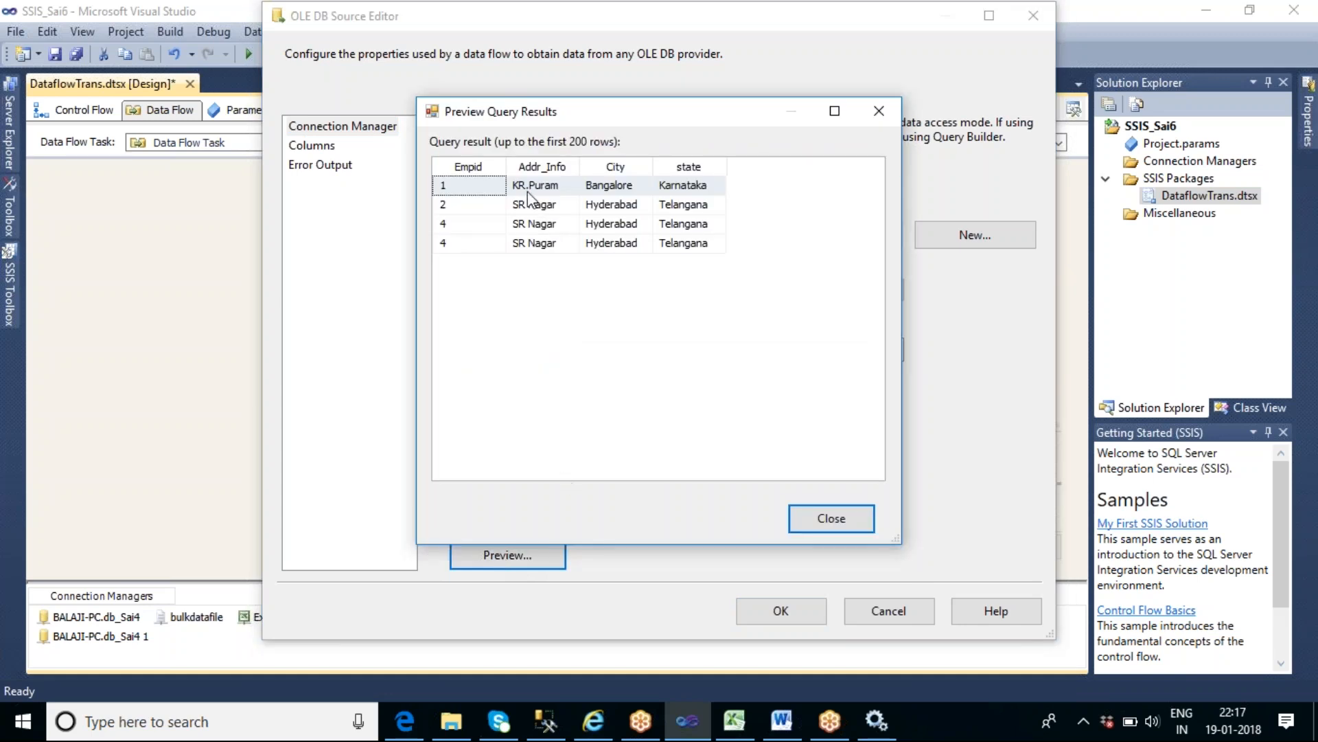
click(862, 520)
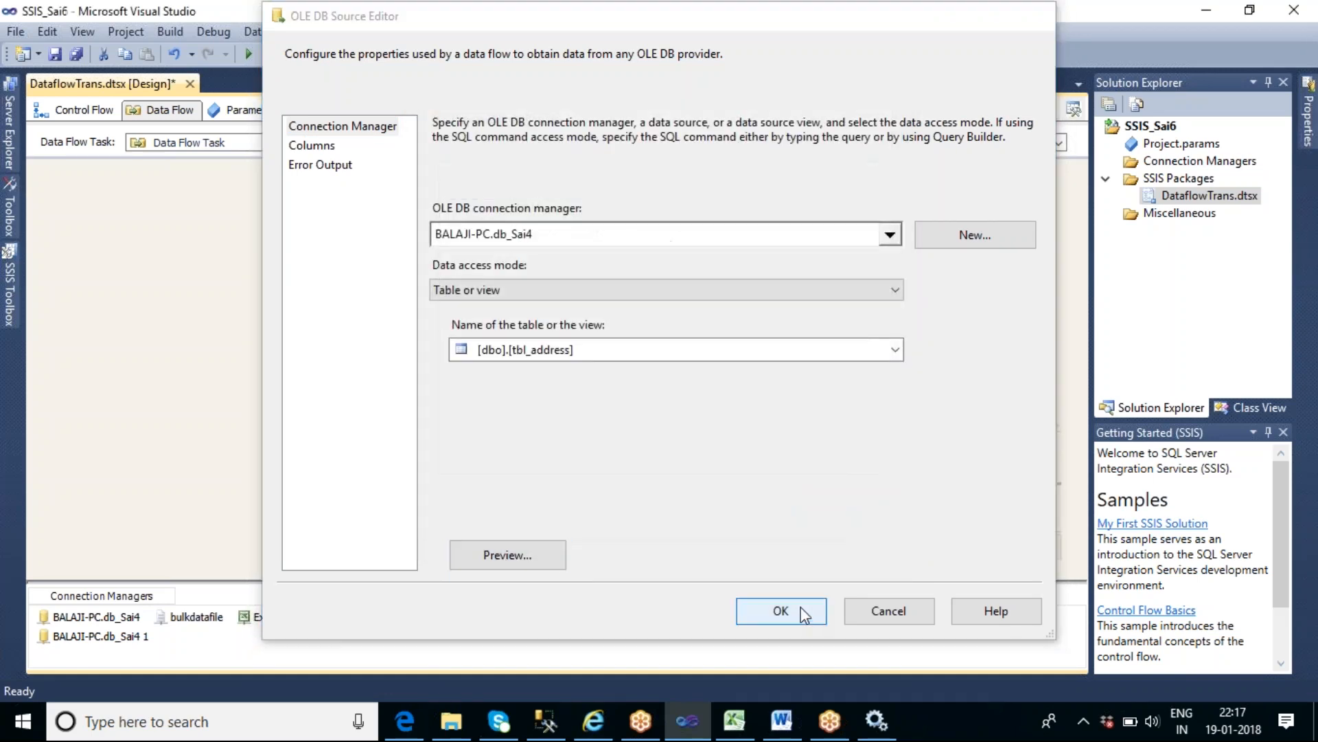
click(781, 610)
click(488, 237)
drag(501, 254, 508, 330)
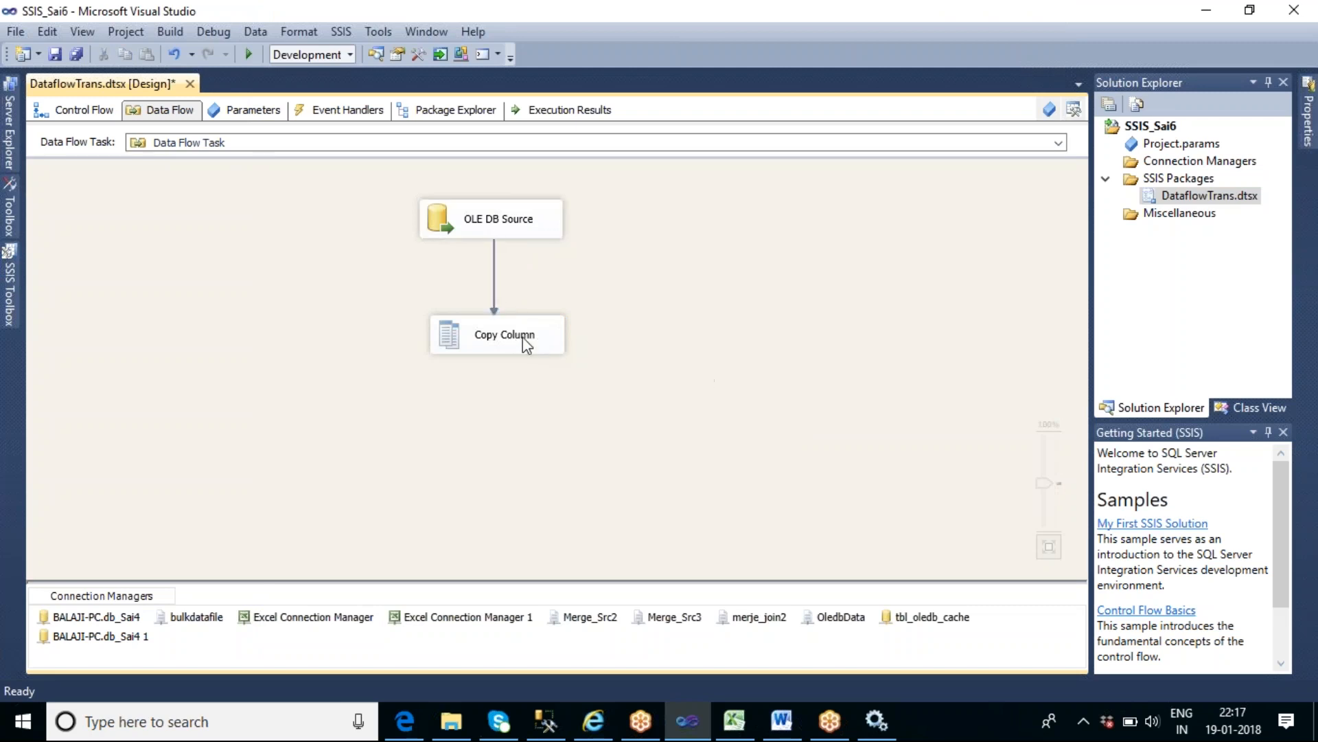
- Configure the Copy Column transformation to copy the state column with the output alias "Copy_ state"
double_click(523, 337)
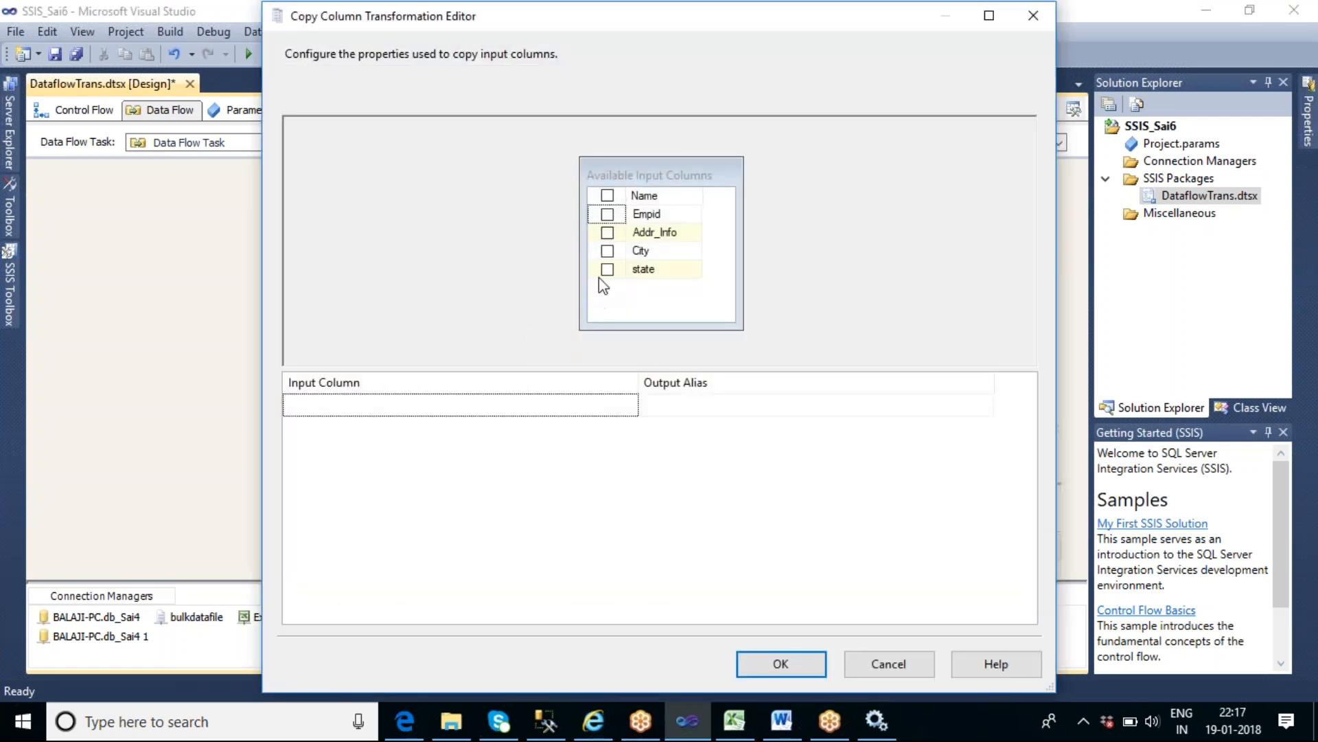
click(607, 269)
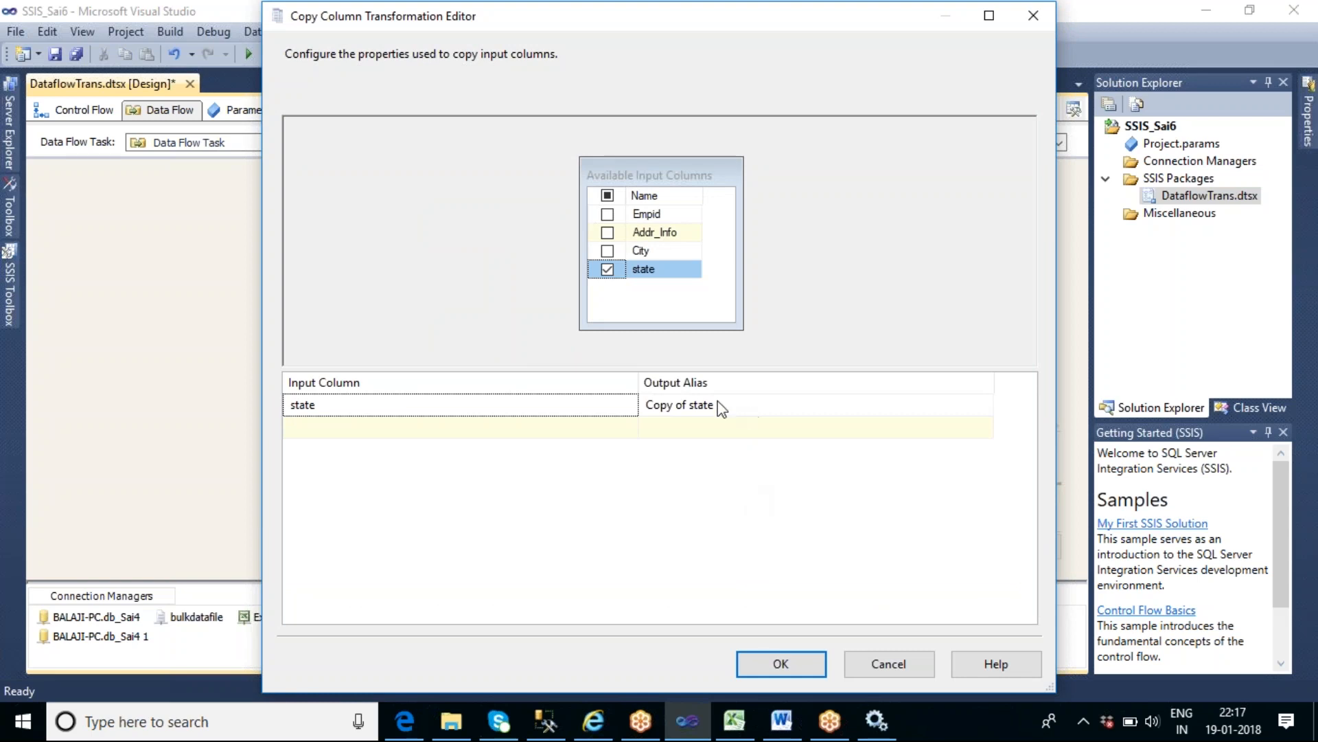
click(734, 406)
drag(686, 404, 669, 406)
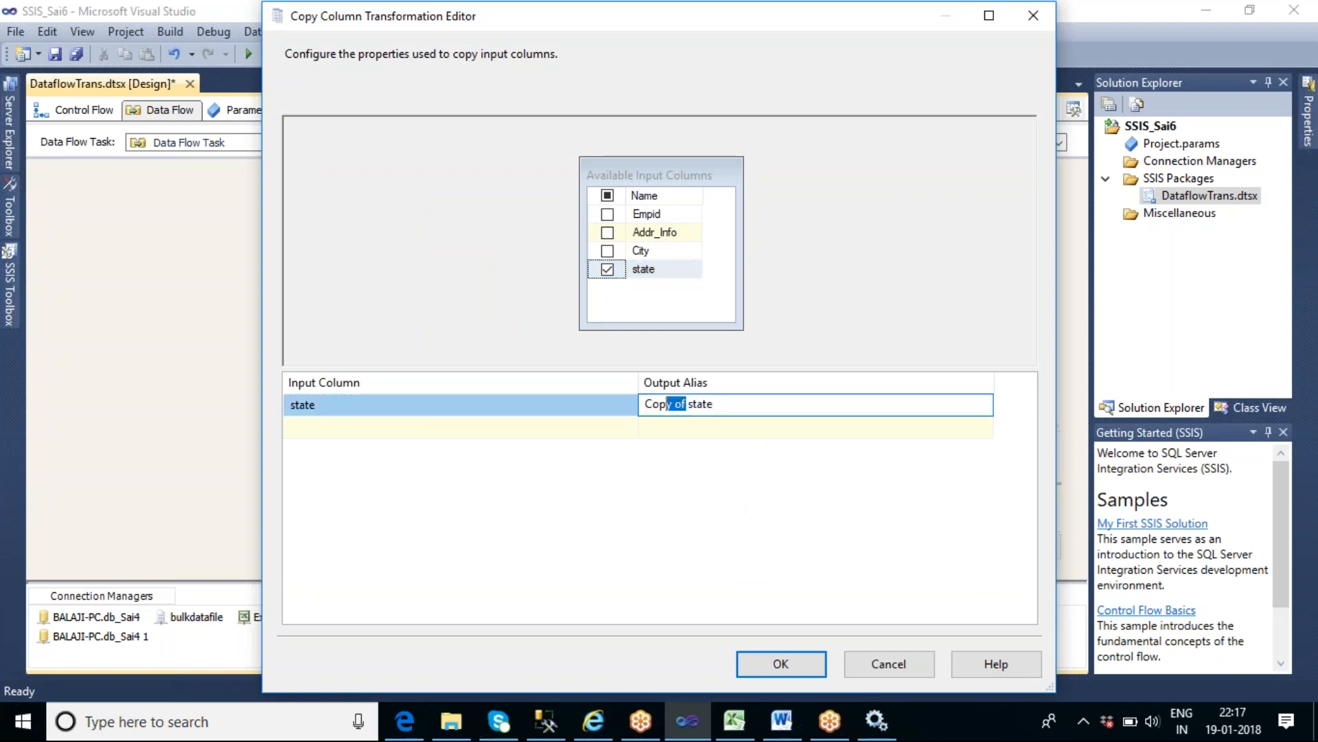
key(BackSpace)
text(y)
click(780, 668)
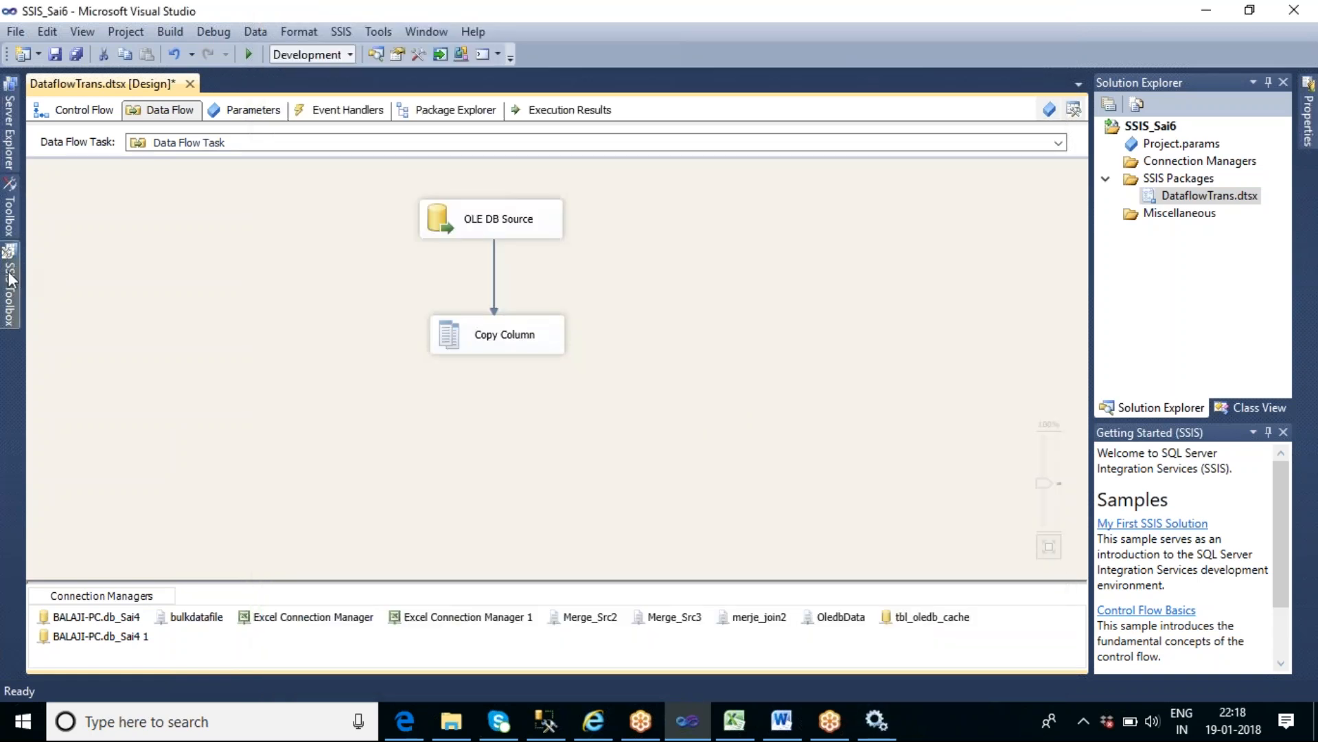
- Add an Audit transformation below Copy Column and connect the Copy Column output to it
click(14, 269)
drag(302, 332, 302, 237)
drag(76, 200, 412, 489)
click(498, 337)
drag(507, 369, 468, 467)
- Enable a data viewer on the path between Copy Column and Audit, displaying all columns
double_click(496, 388)
click(397, 208)
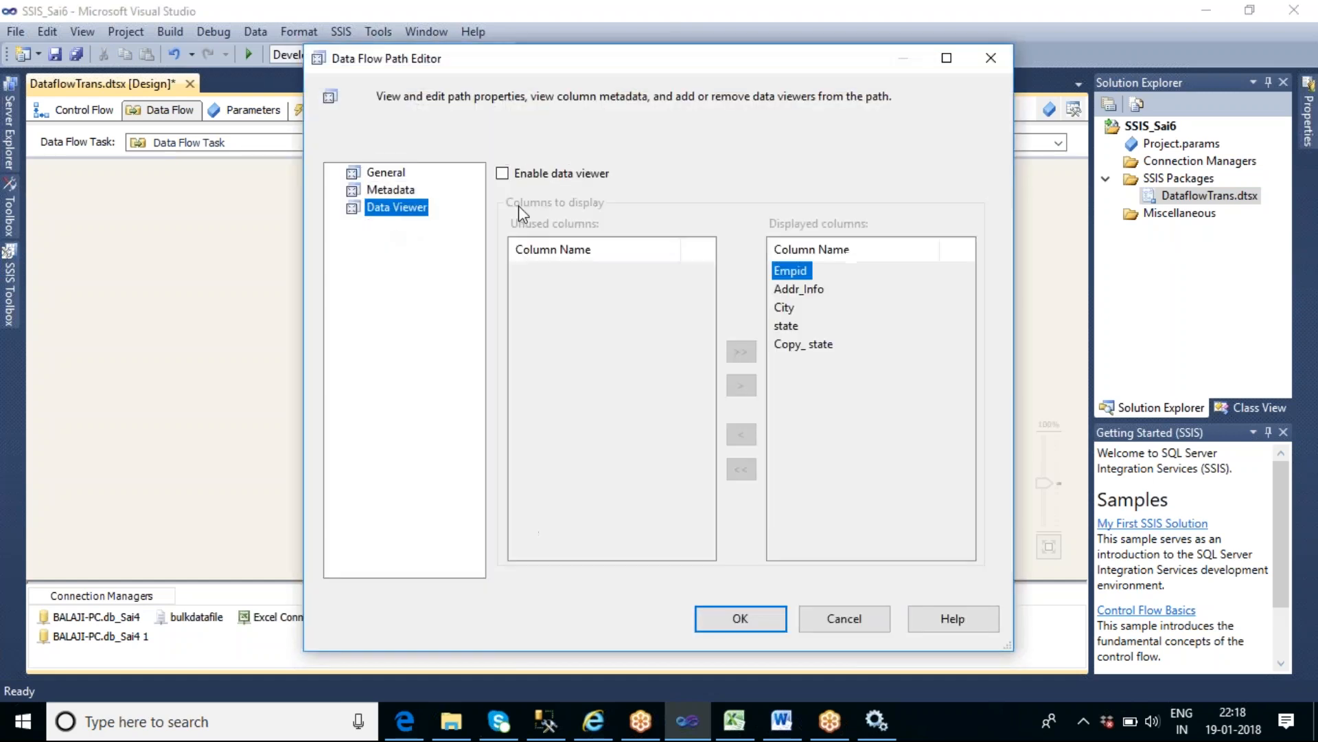
click(502, 174)
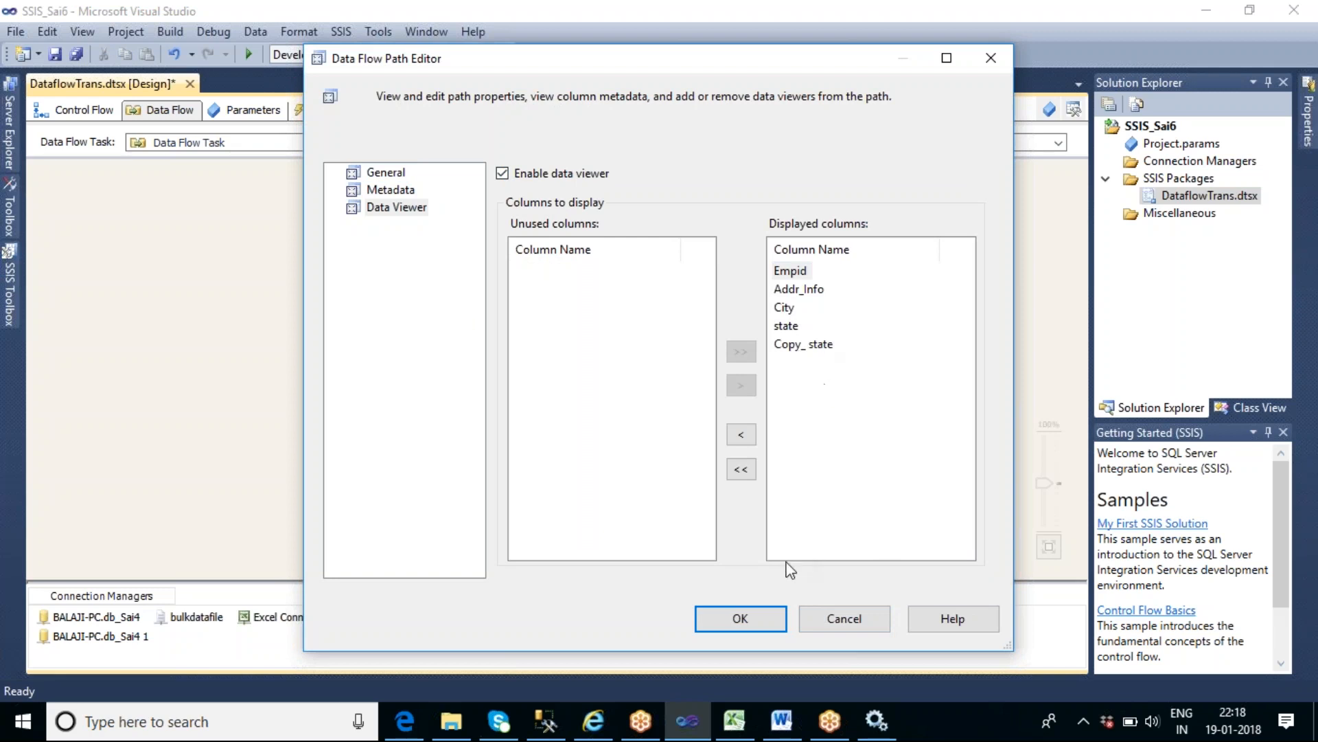
click(729, 621)
- Execute the data flow and compare the state and Copy_ state columns in the widened data viewer before stopping debugging
click(730, 424)
right_click(677, 302)
click(752, 404)
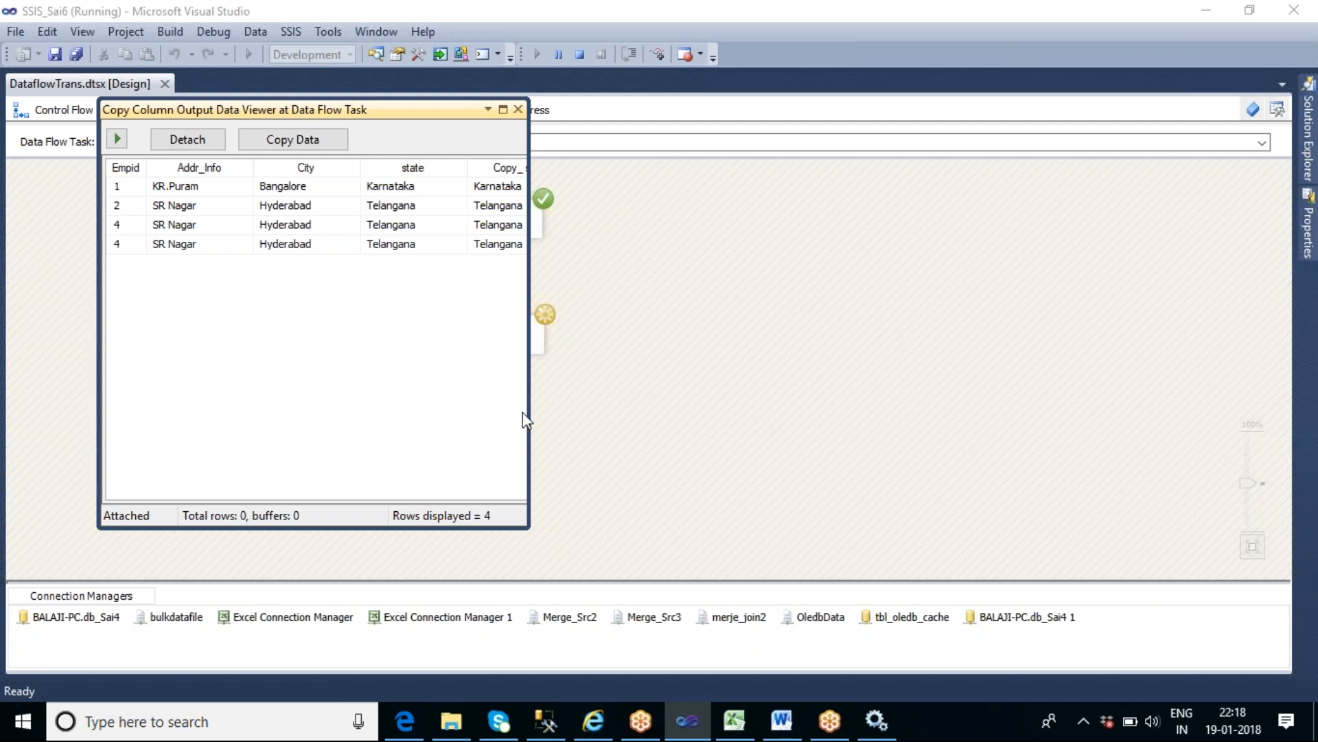
drag(529, 412, 666, 410)
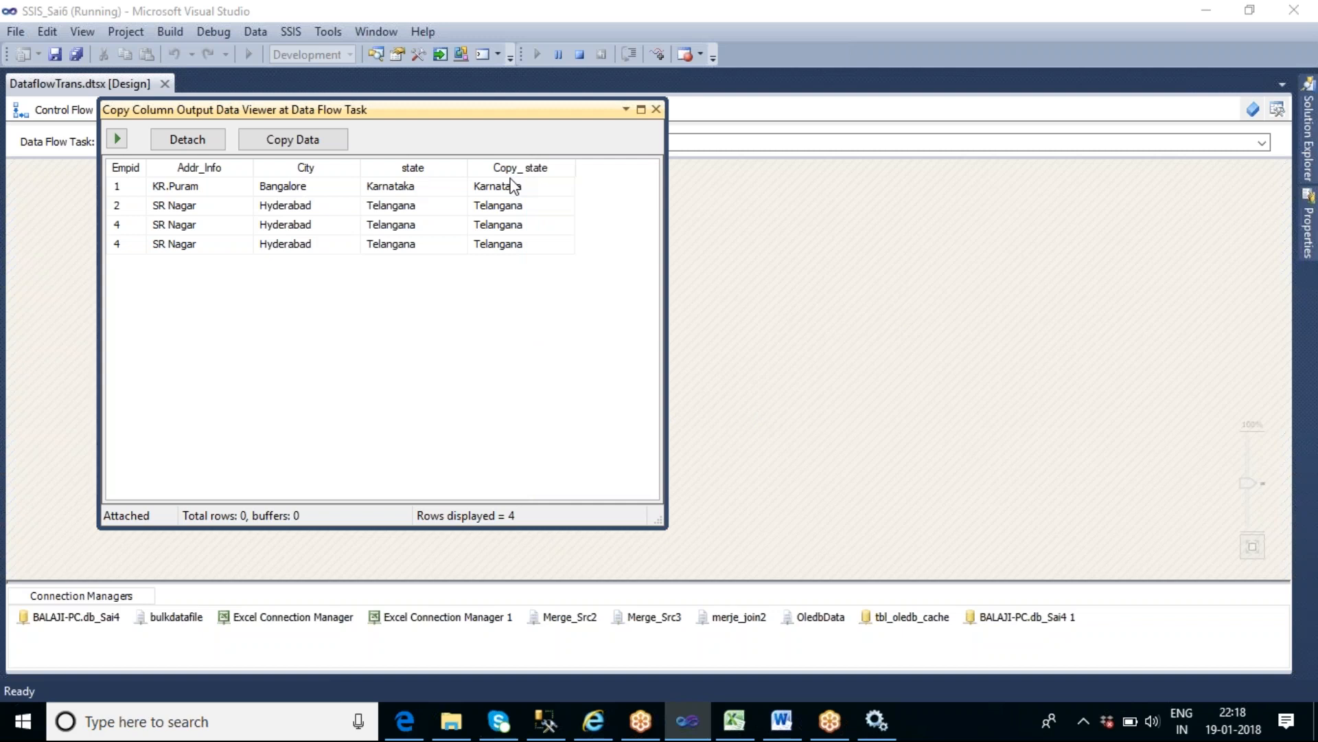
click(655, 109)
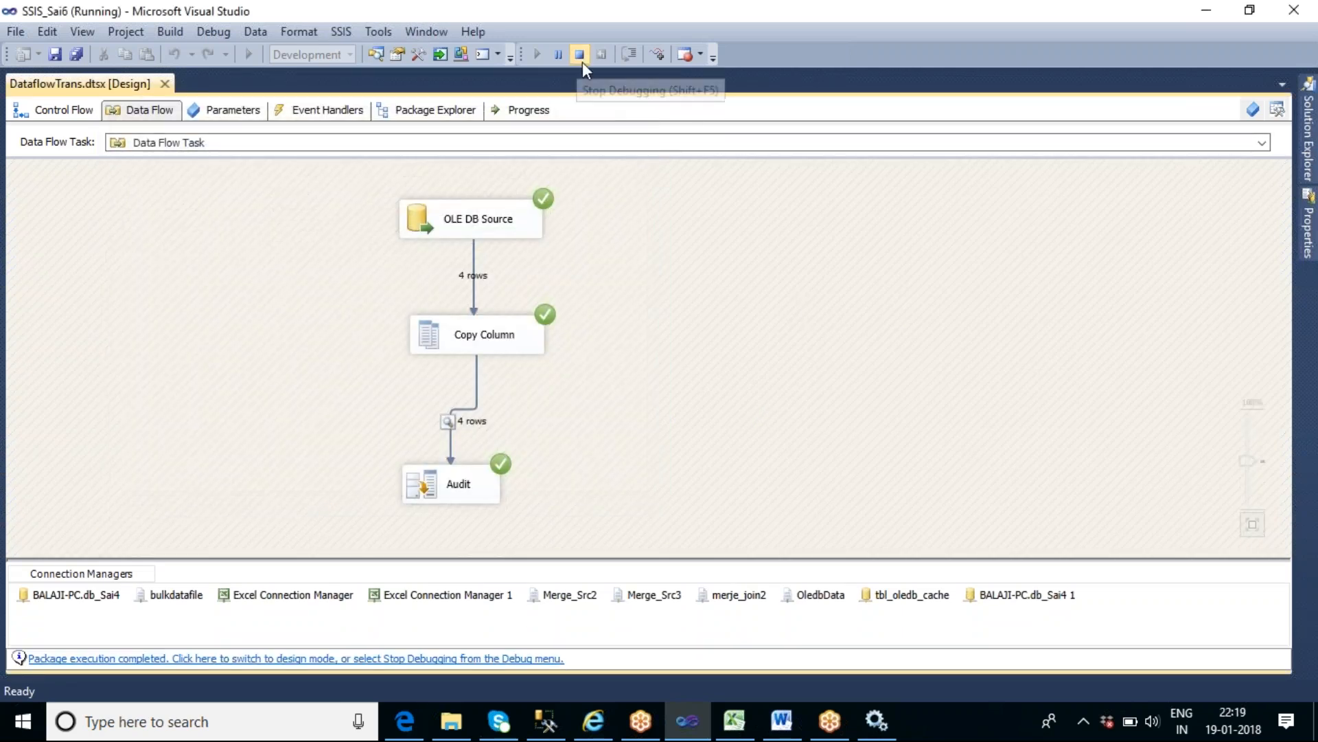
click(580, 56)
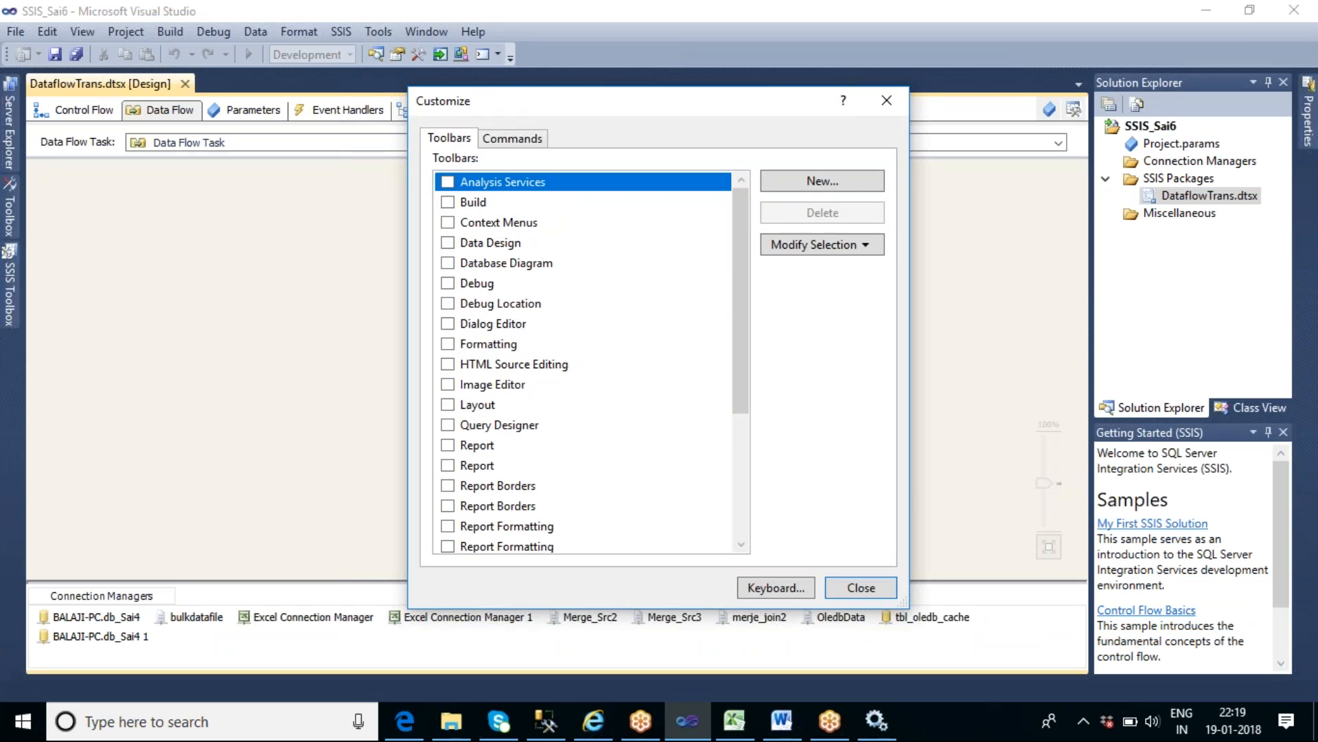
click(874, 586)
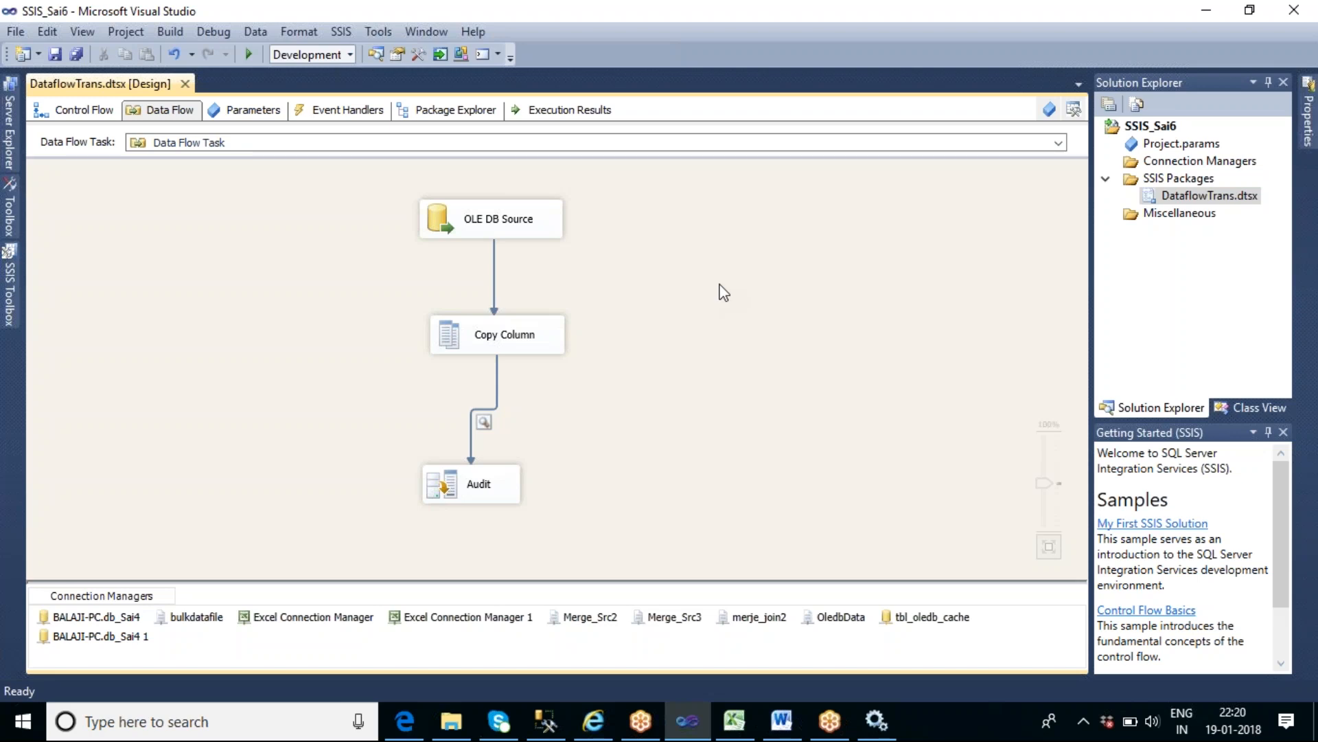
- Rename the new Data Flow Task in the control flow as Copy Column
click(88, 112)
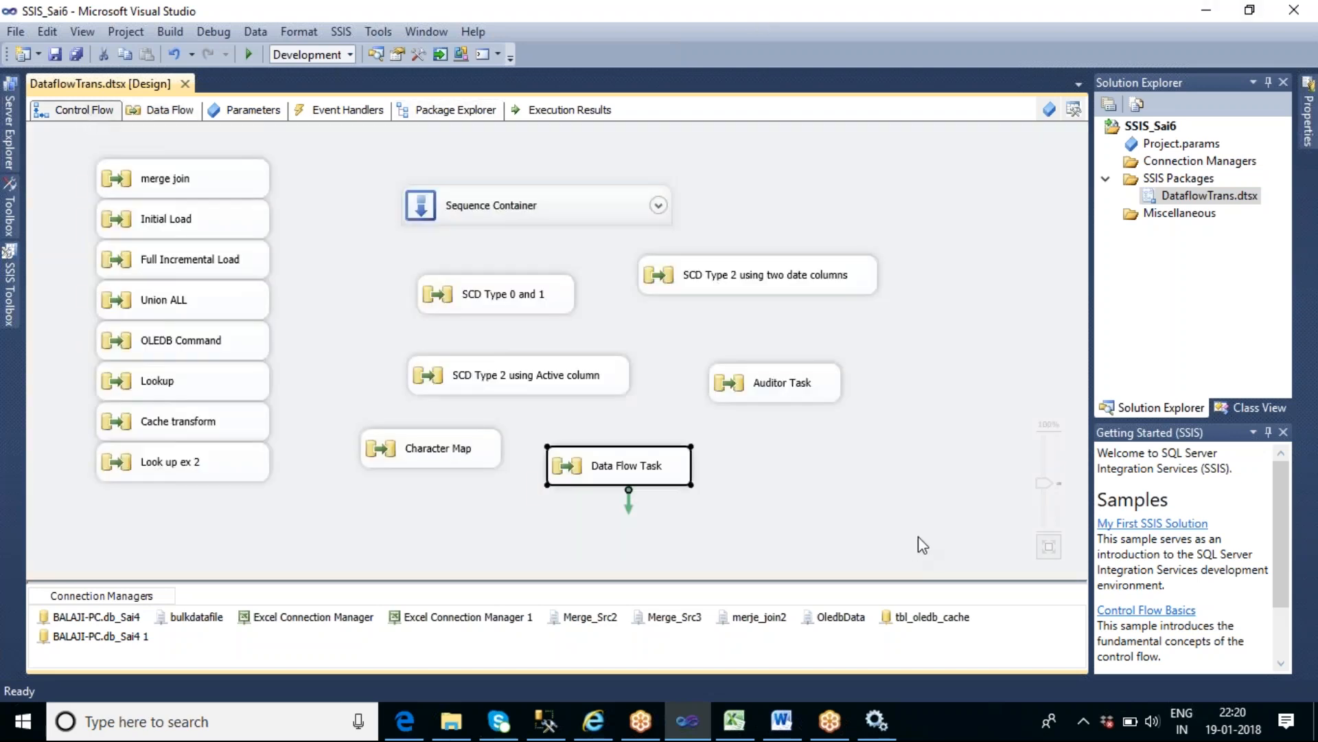
click(885, 505)
double_click(632, 471)
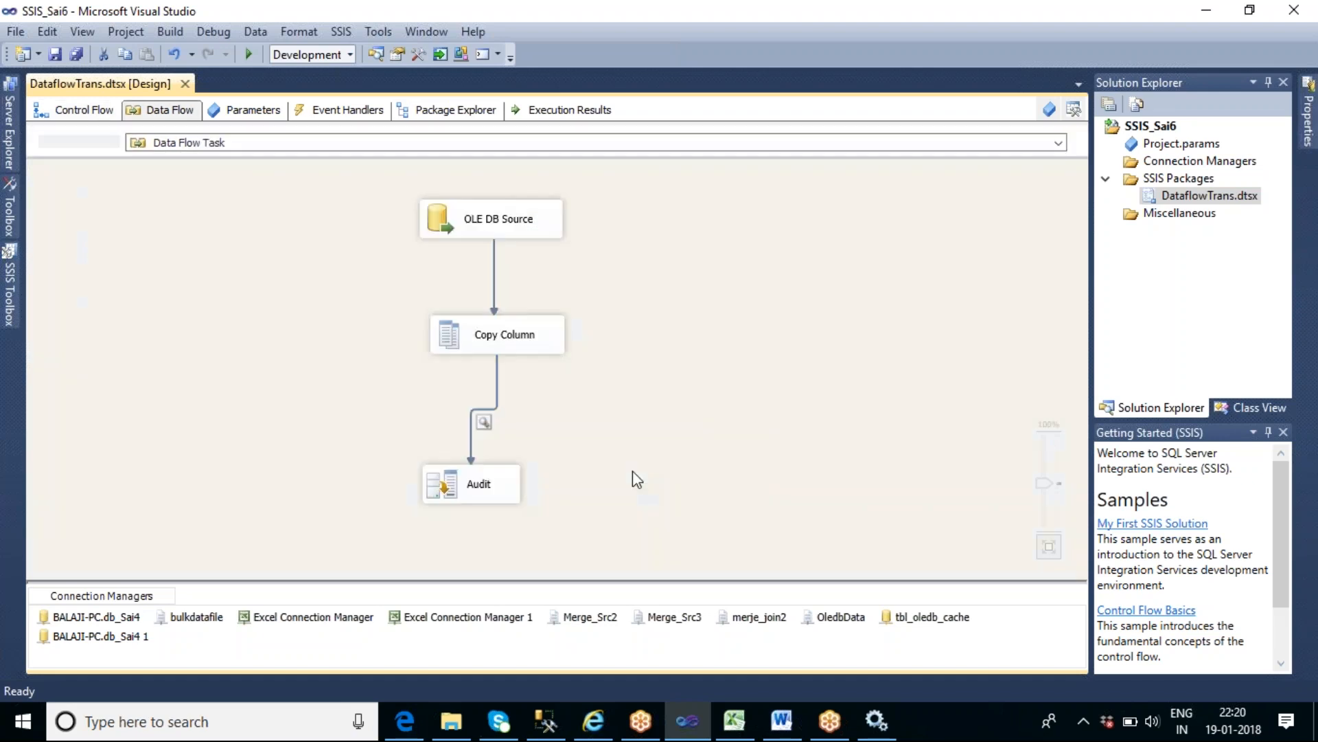
click(83, 111)
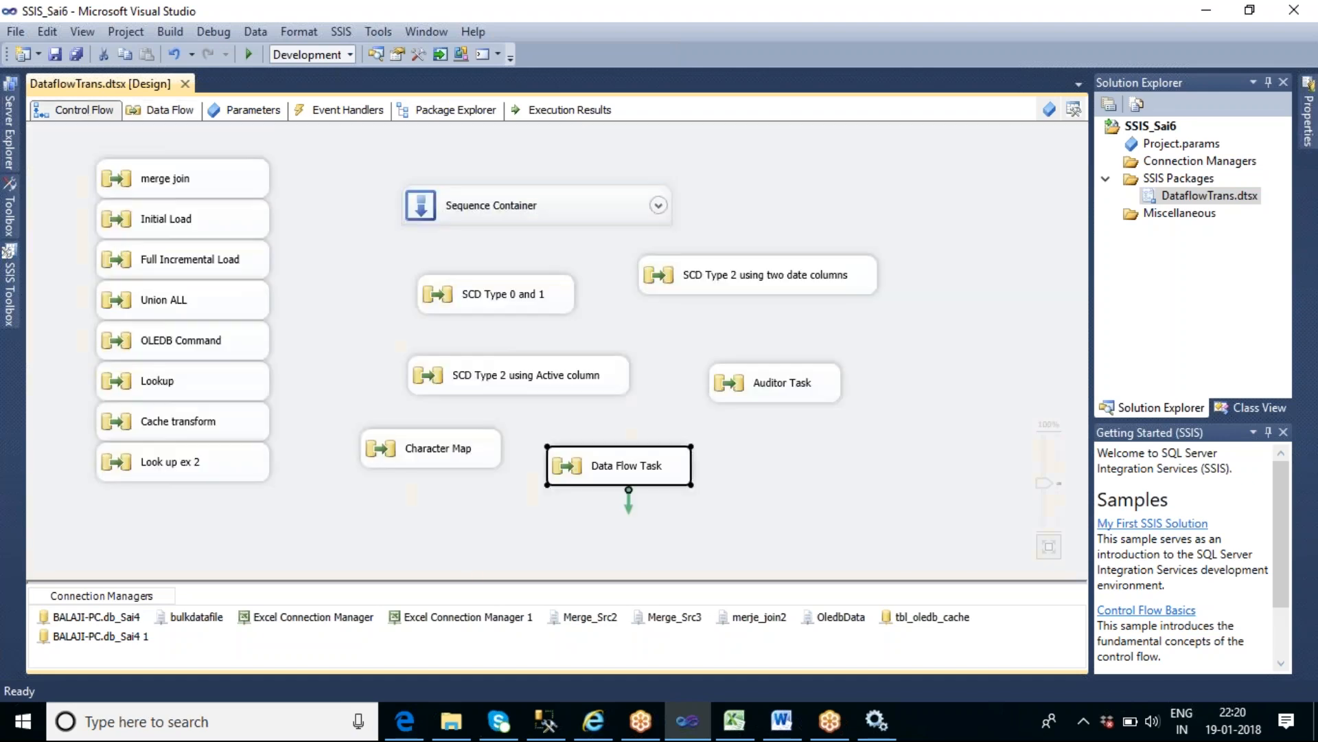
click(643, 473)
text(Copy Column)
click(789, 503)
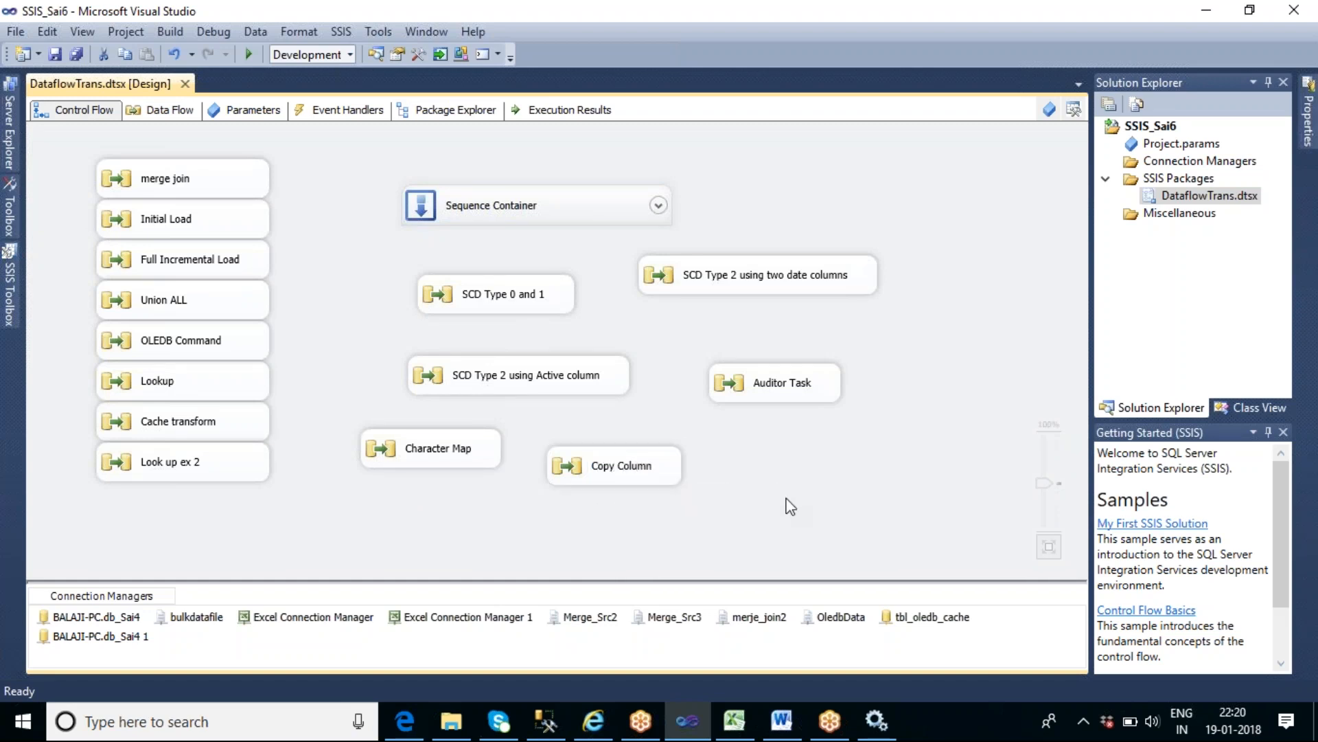
- Switch to SQL Server Management Studio, replace the SQLQuery3 text with "use db_krishna" and execute it
click(542, 730)
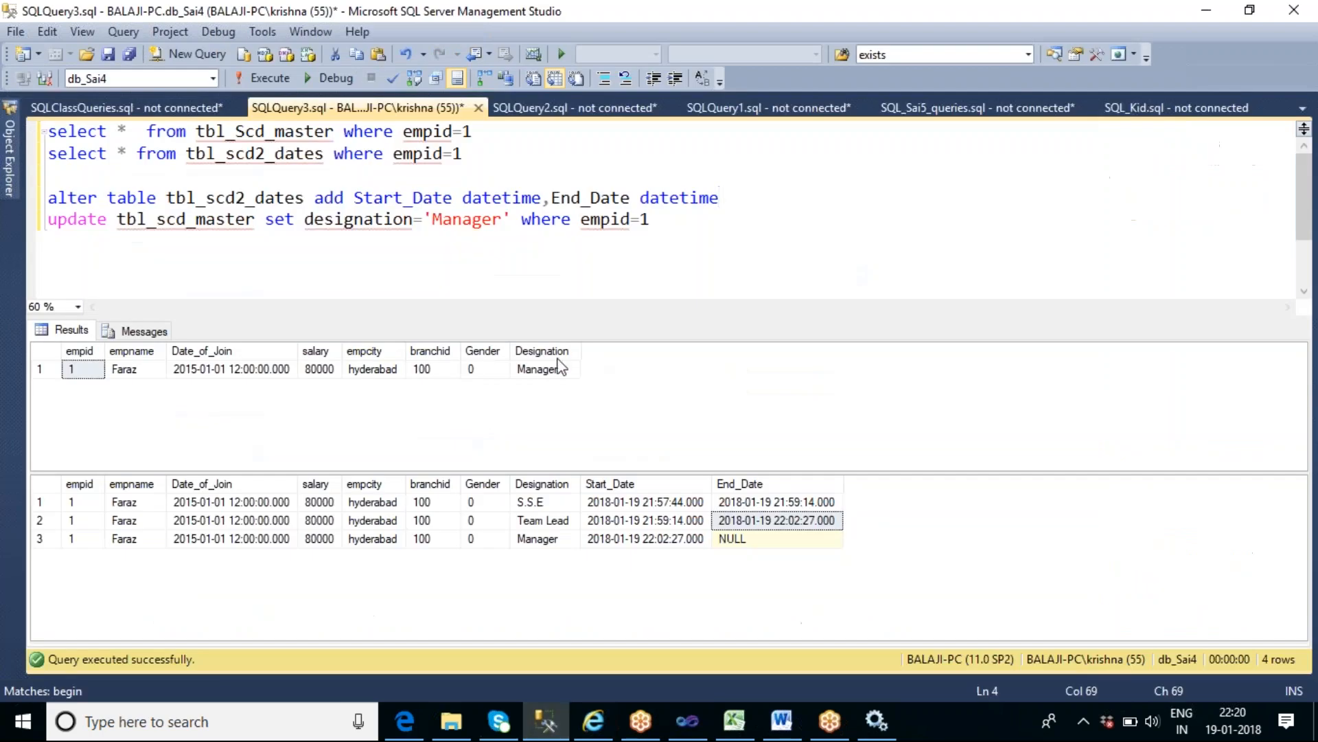
click(513, 220)
key(ctrl+a)
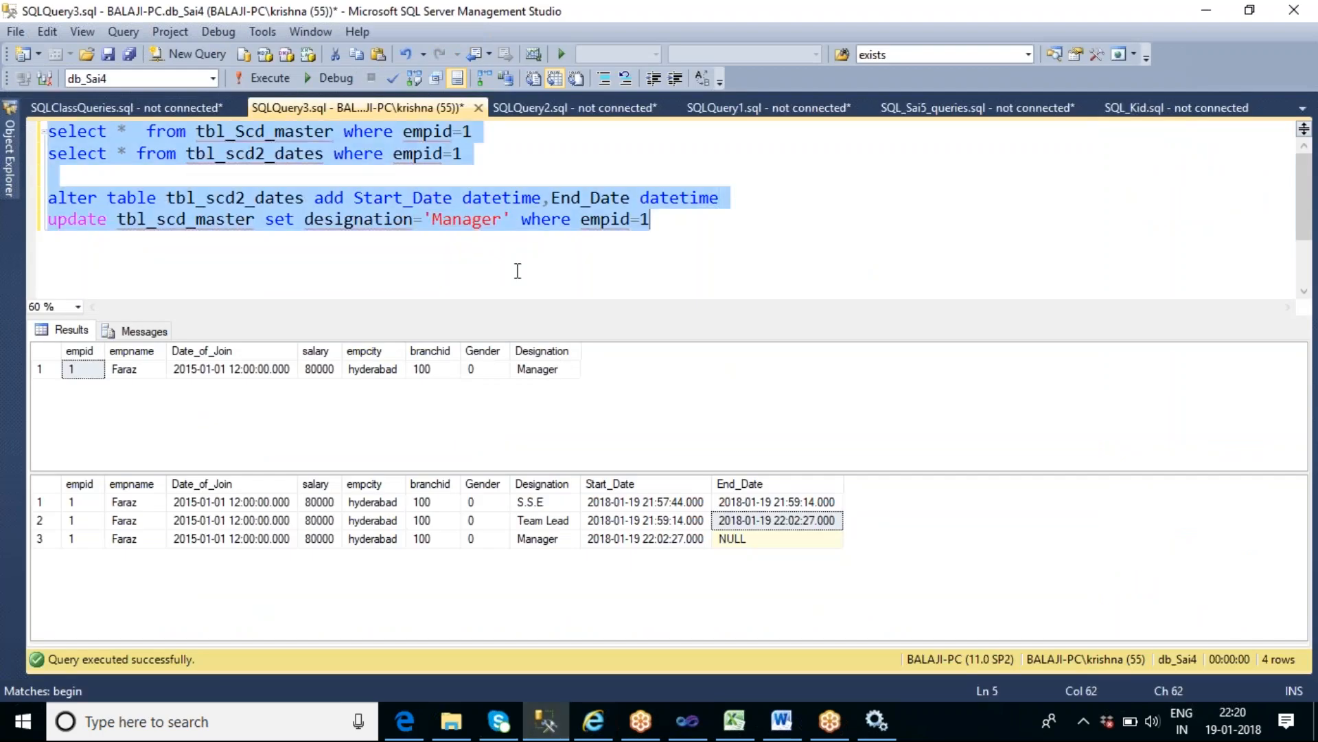
text(u)
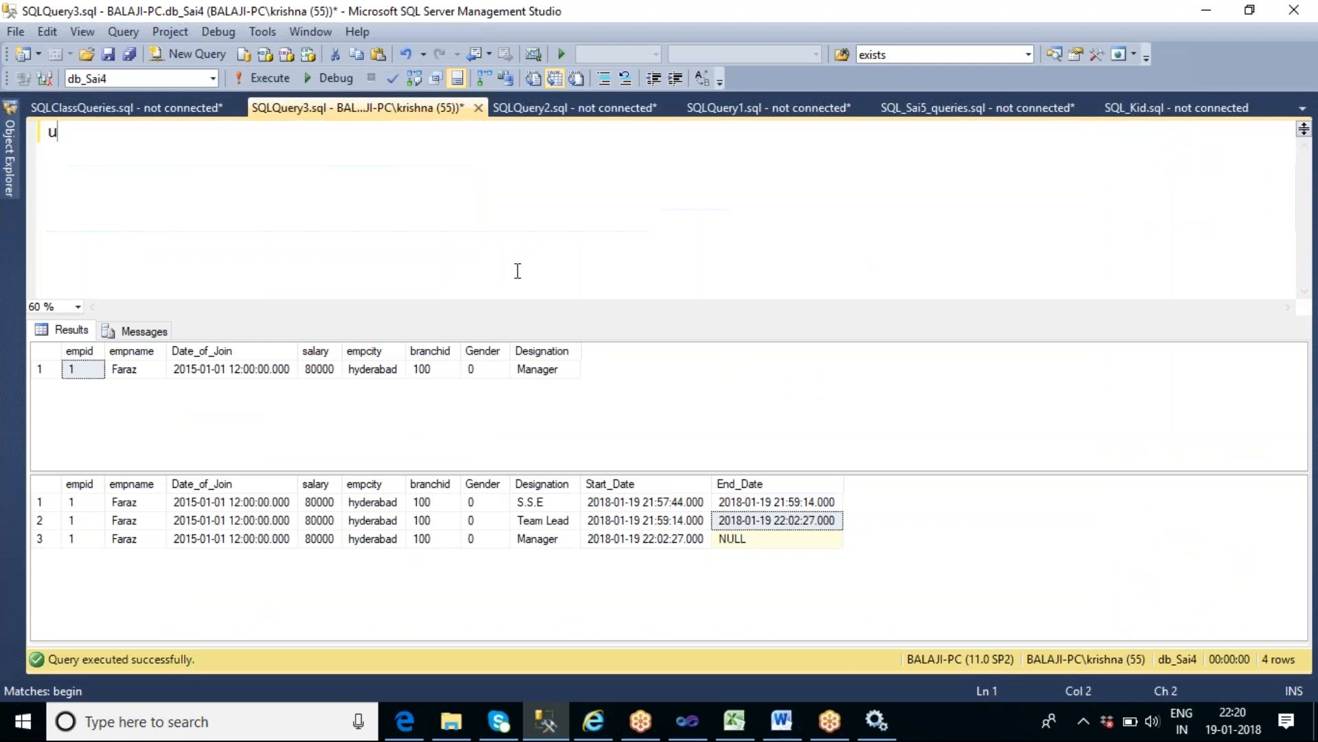
text(se db_)
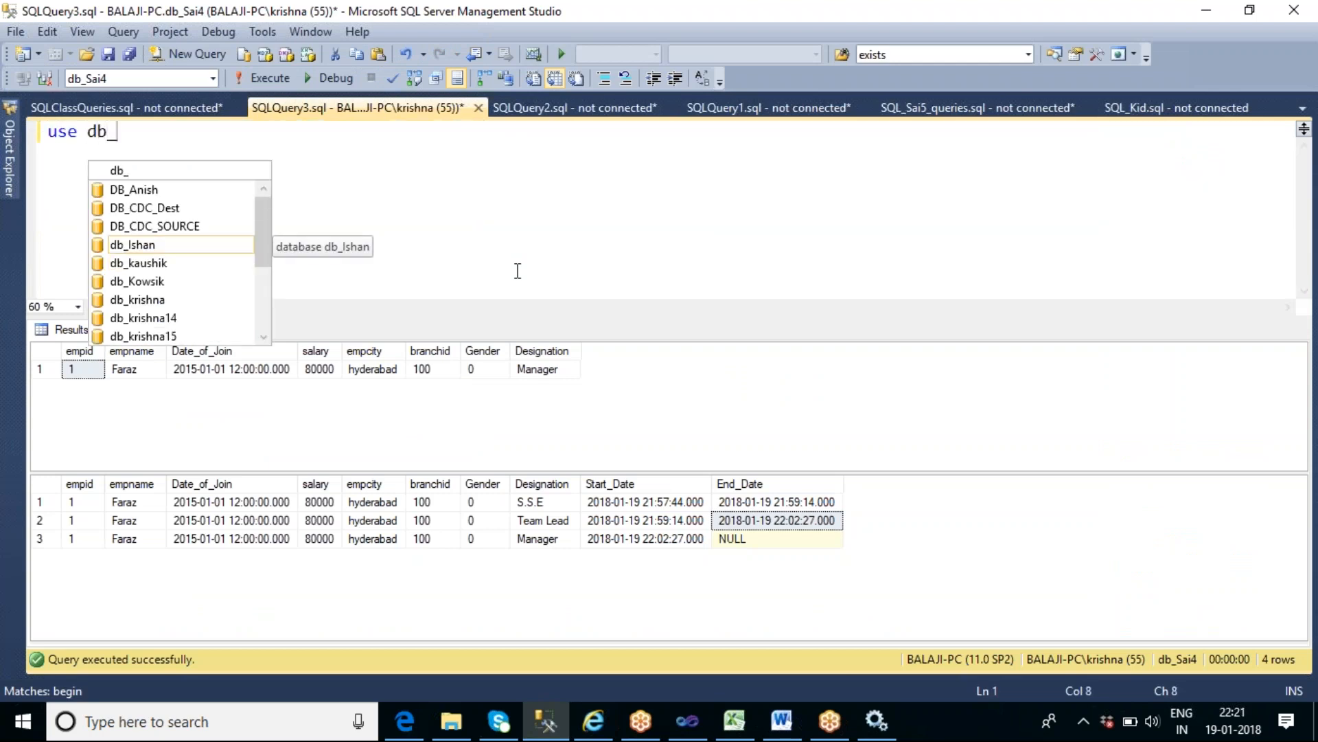
text(krishna)
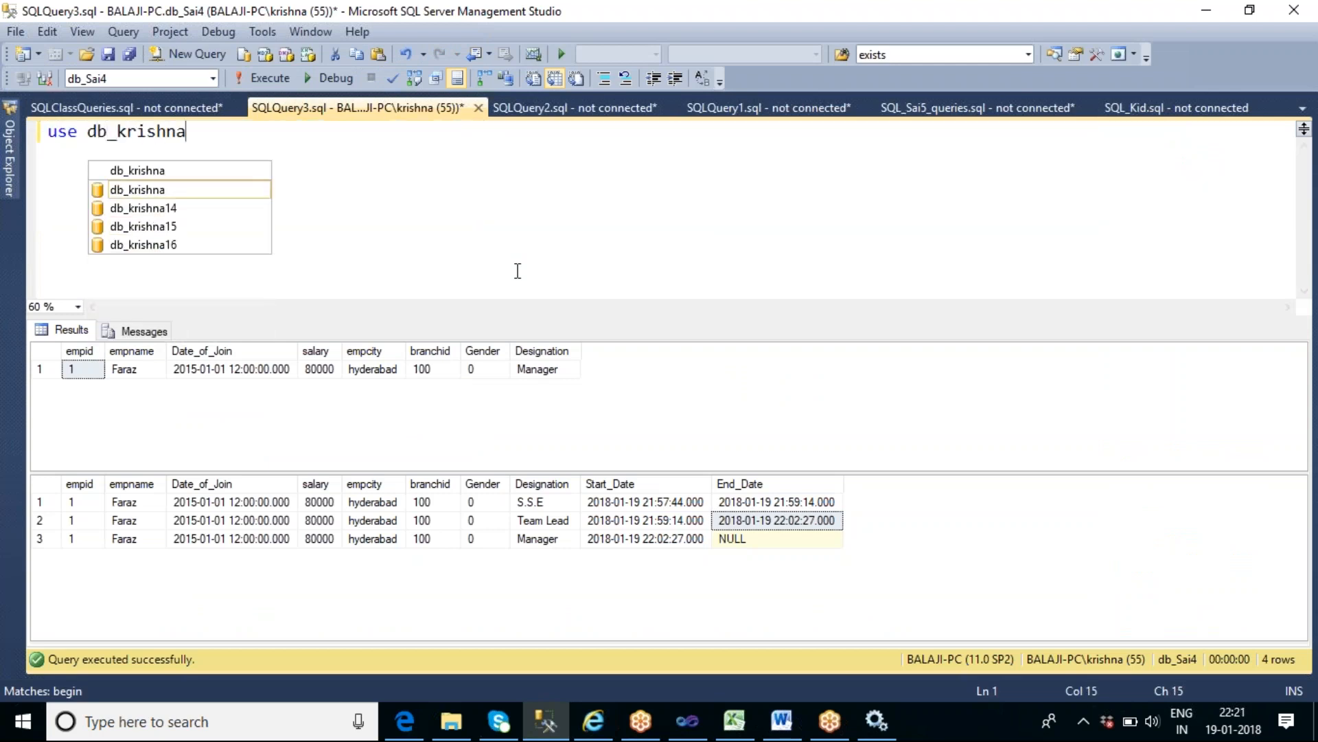
key(F5)
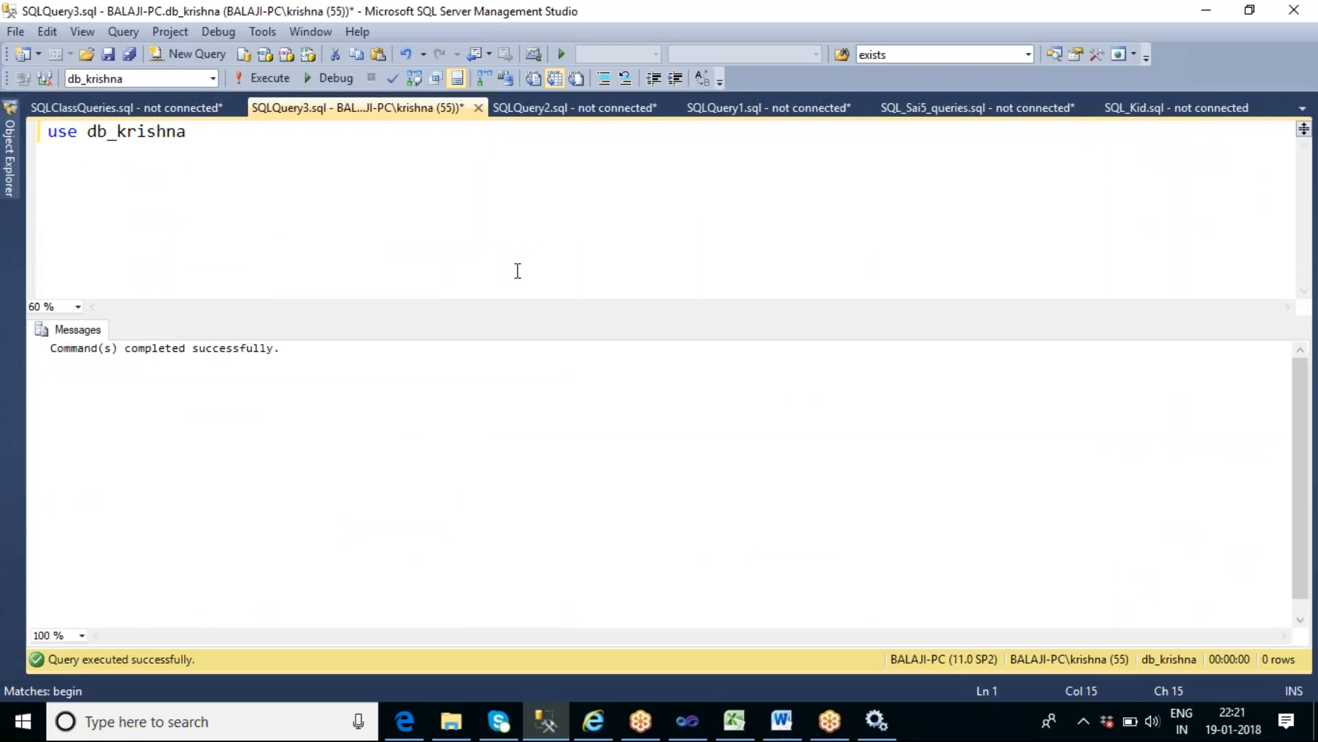
- Try to retrieve all rows by executing "select * from tbl_palindrome" on a new line below the use statement
key(Return)
text(selec)
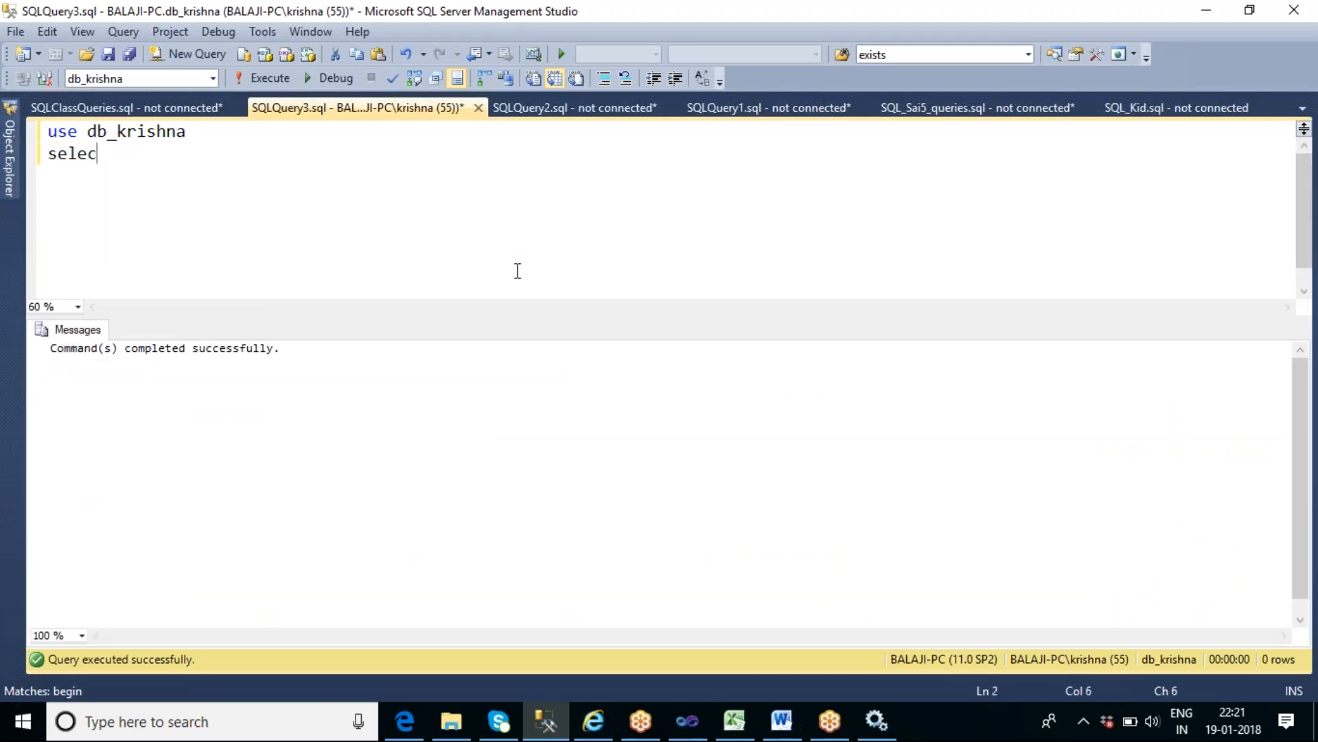
text(t * from tb)
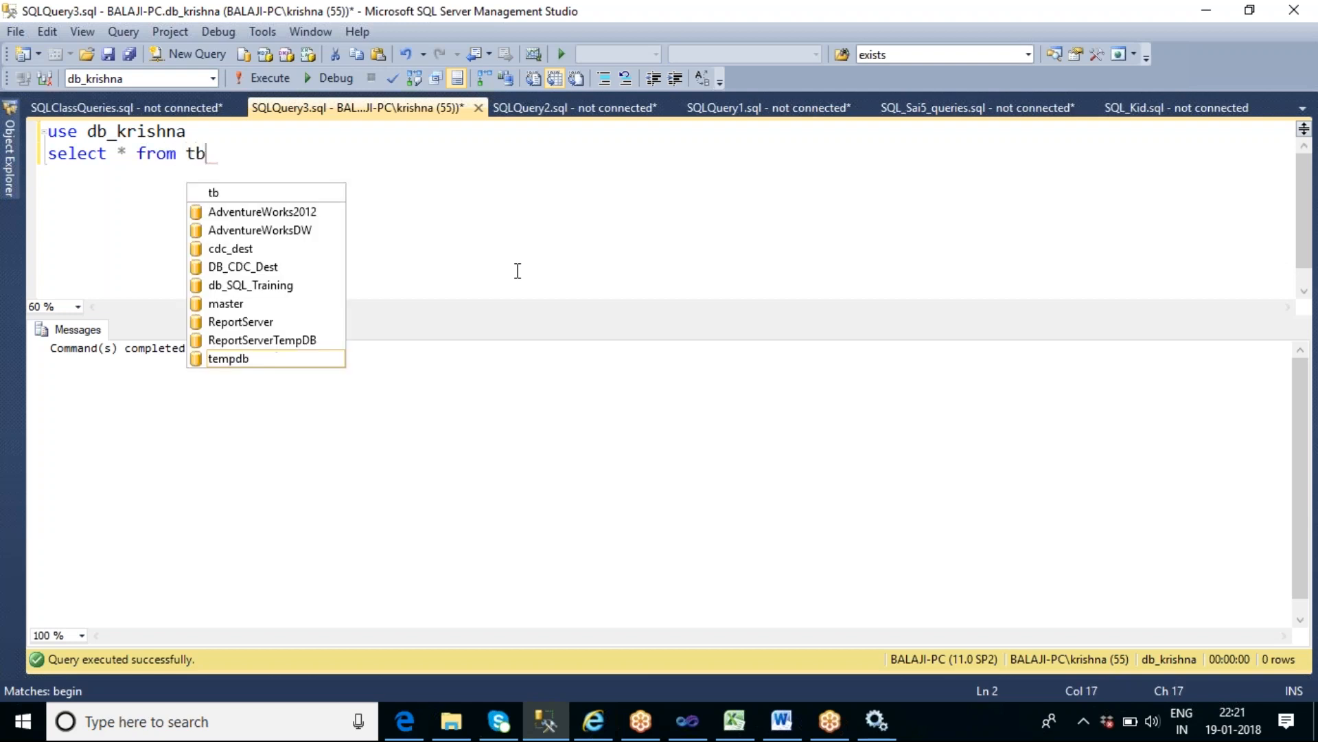
text(l_pa)
key(BackSpace)
key(BackSpace)
key(BackSpace)
key(BackSpace)
key(BackSpace)
key(BackSpace)
text(pal)
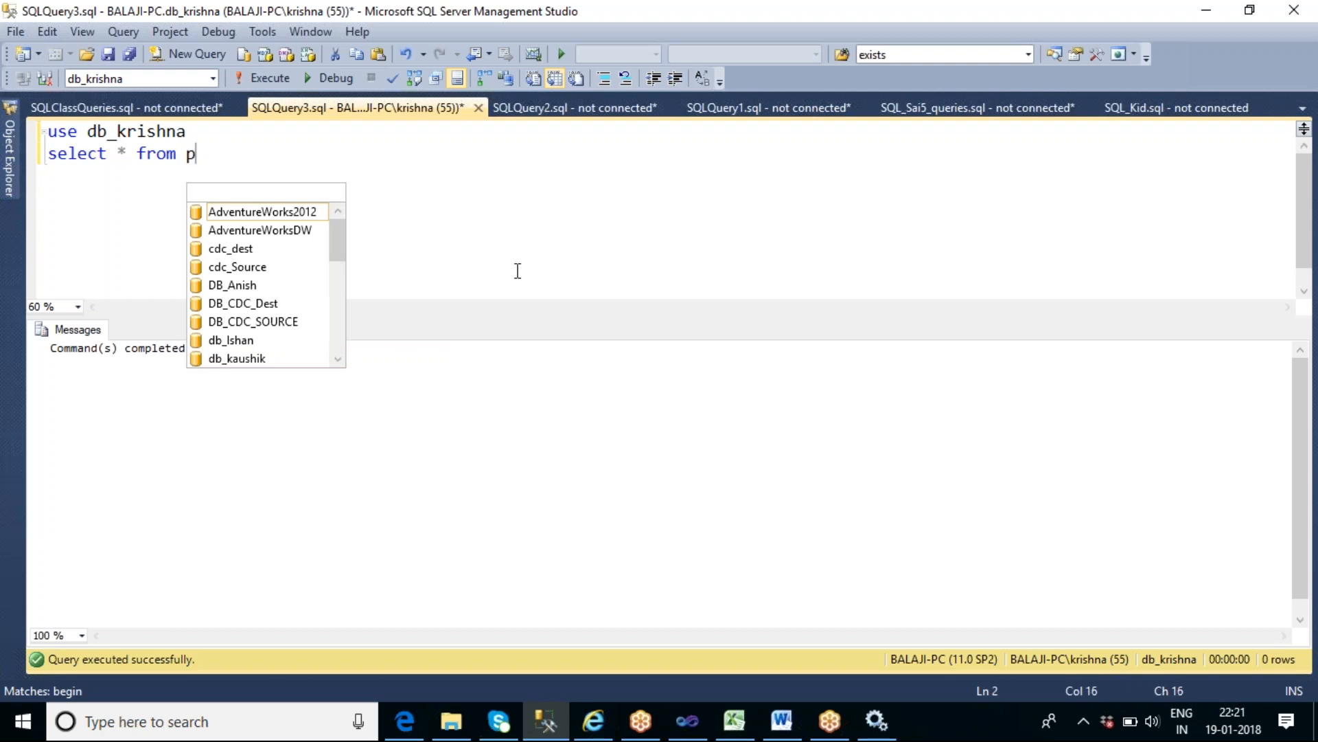
key(BackSpace)
key(BackSpace)
key(BackSpace)
text(t)
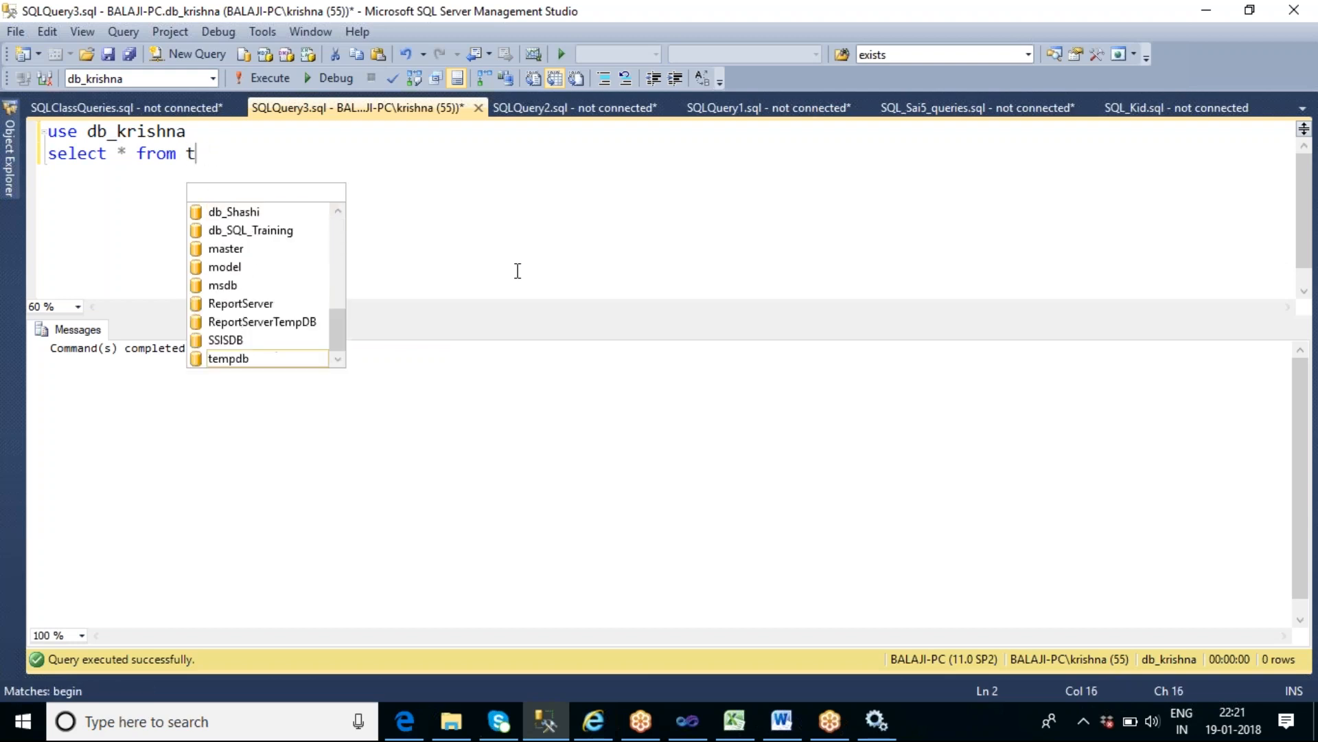
text(bl_)
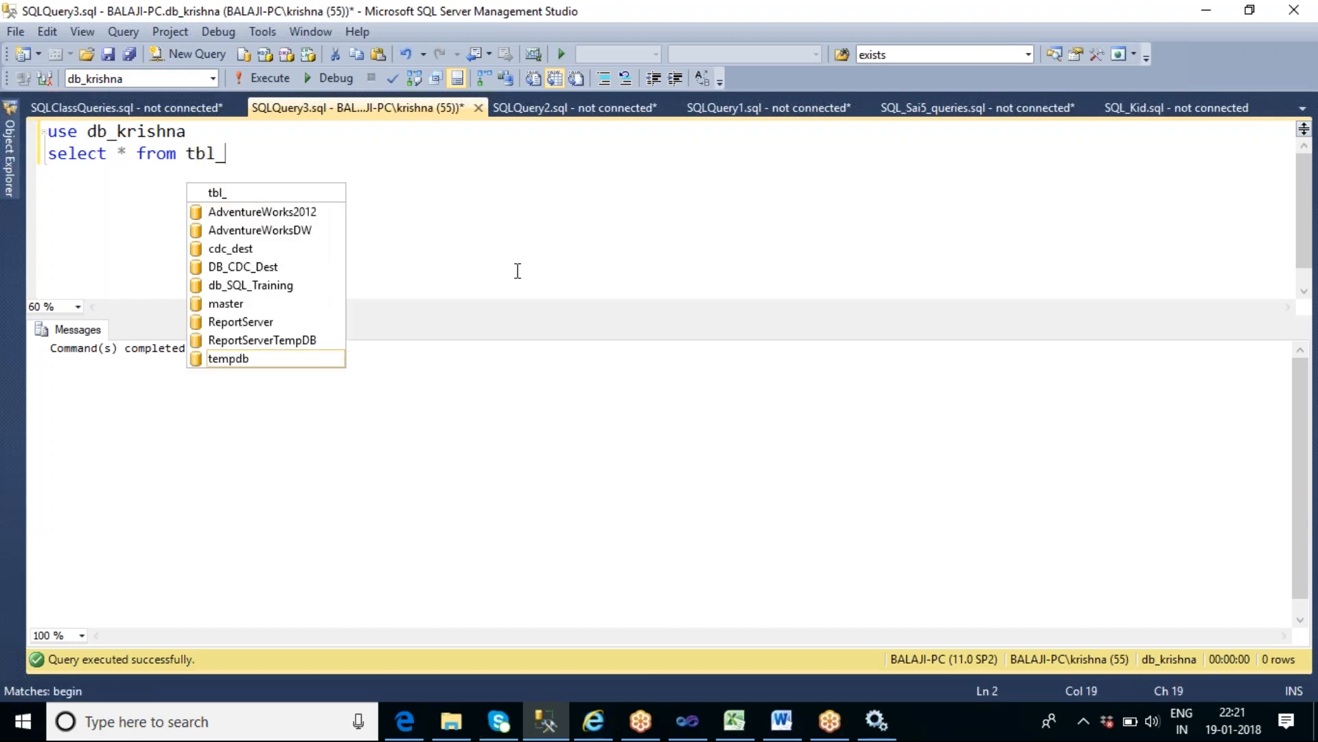
text(palindr)
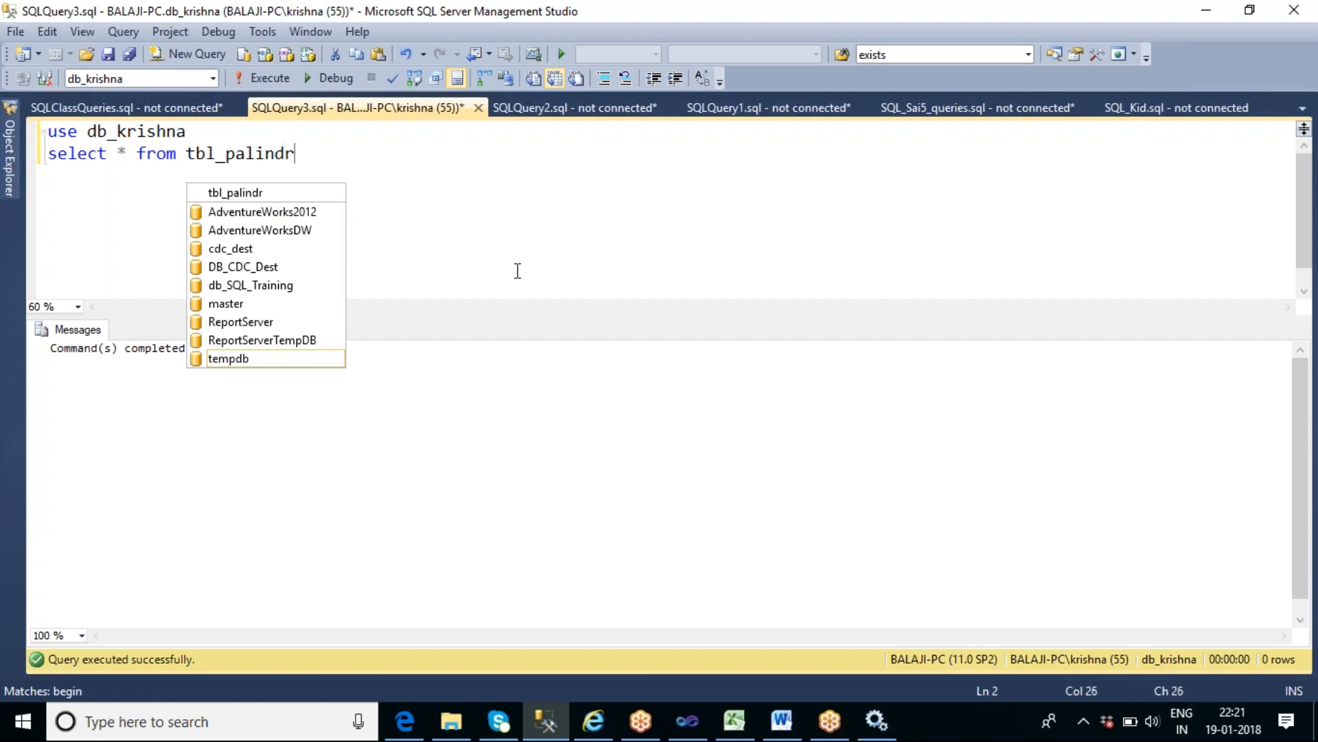
text(ome)
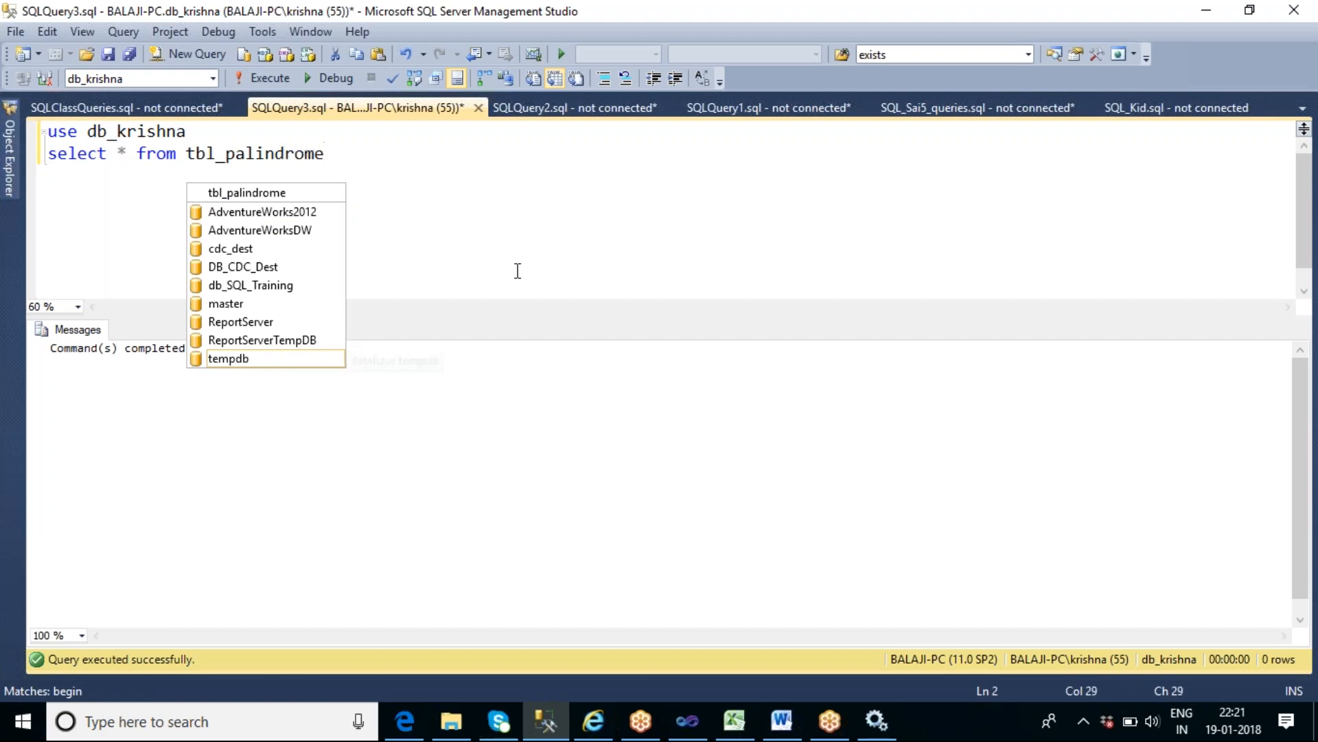
key(shift+Home)
key(F5)
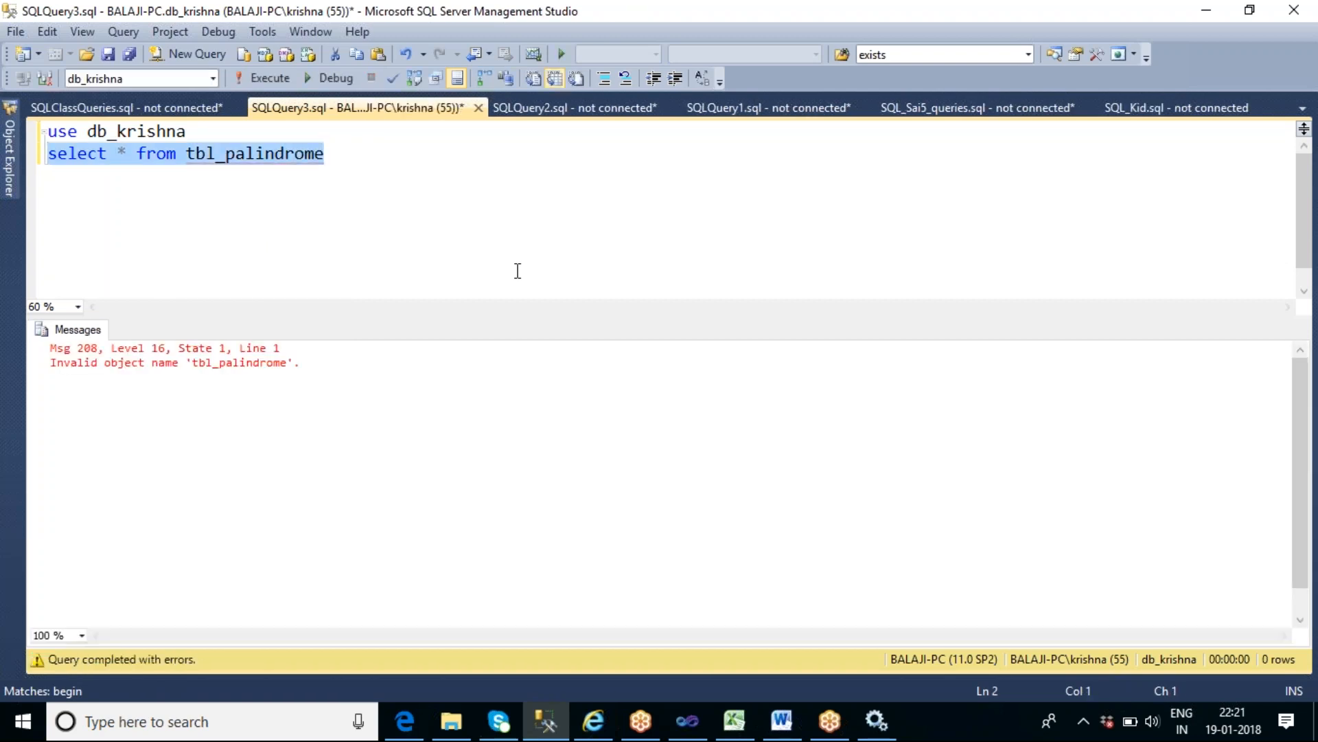
- Change the query to "select * from sys.tables where name like '%pali%'" and execute only that line
click(283, 193)
click(229, 158)
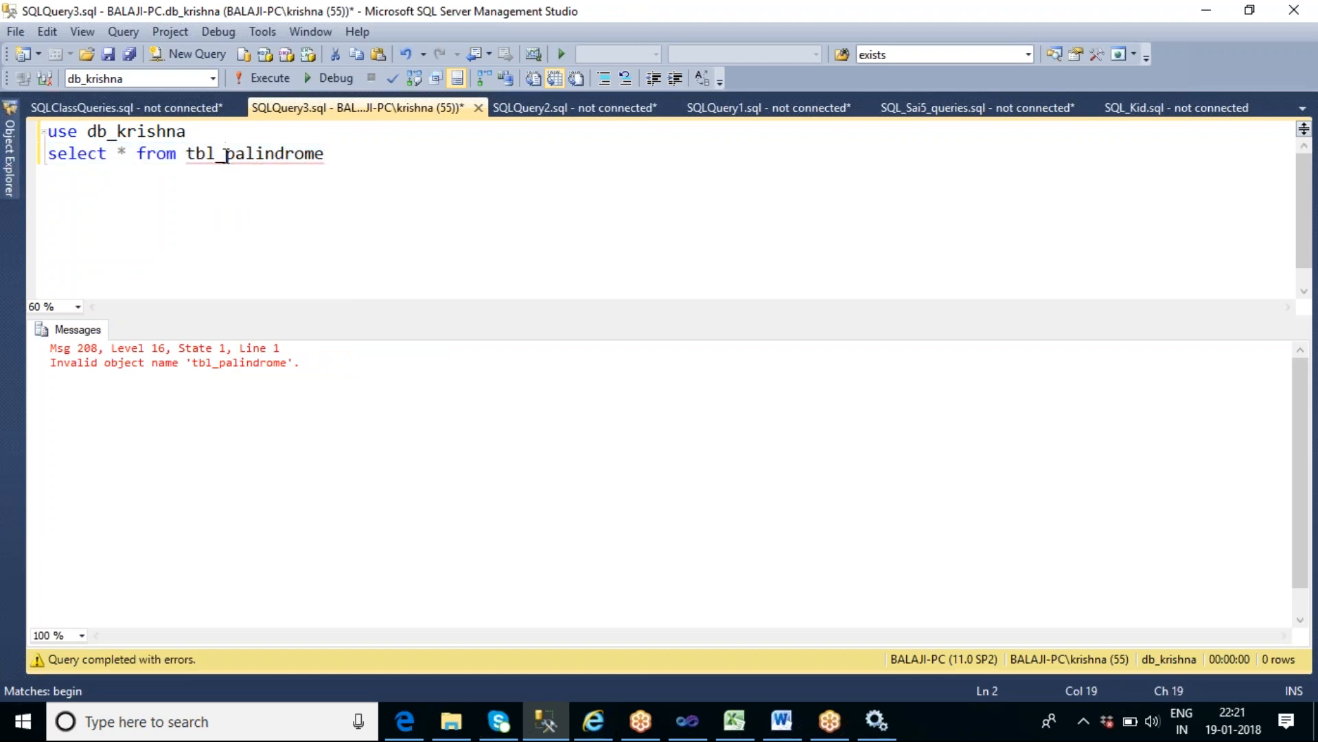
drag(187, 155, 421, 155)
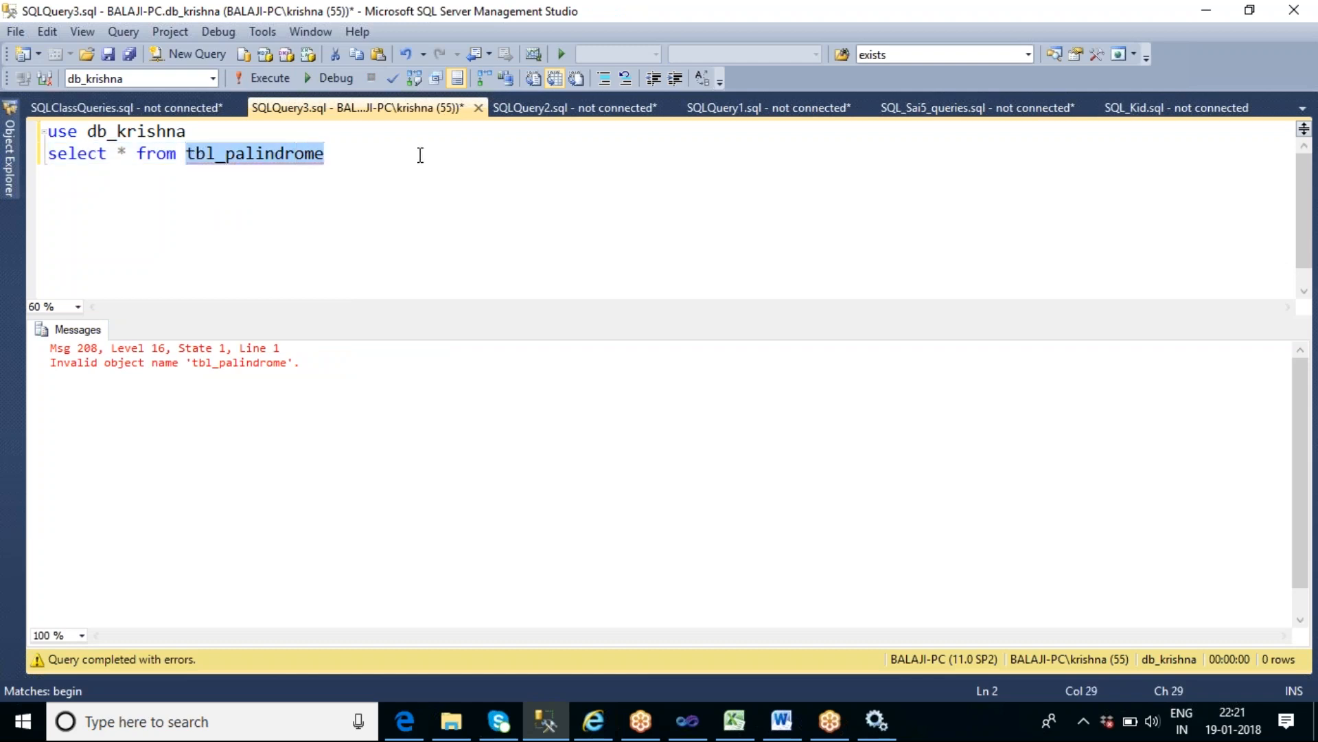
text(sys.table)
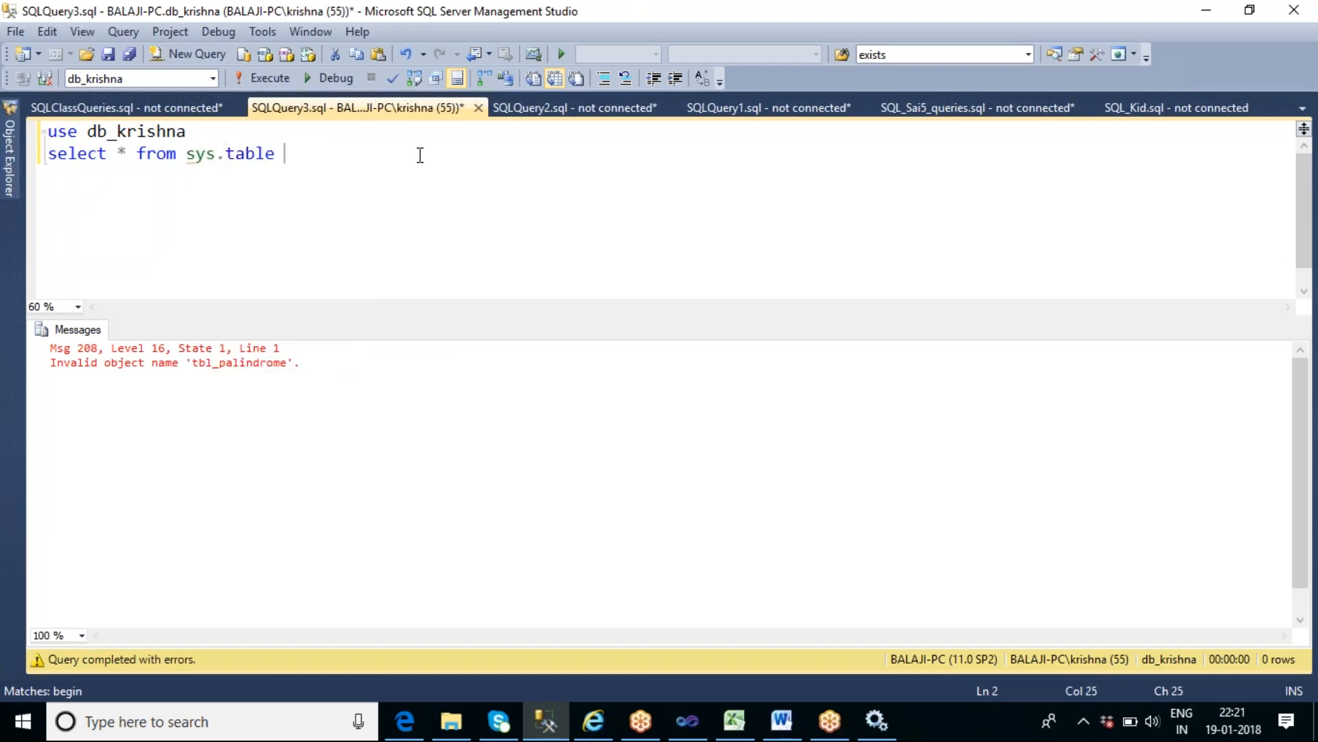
text(s where name like ')
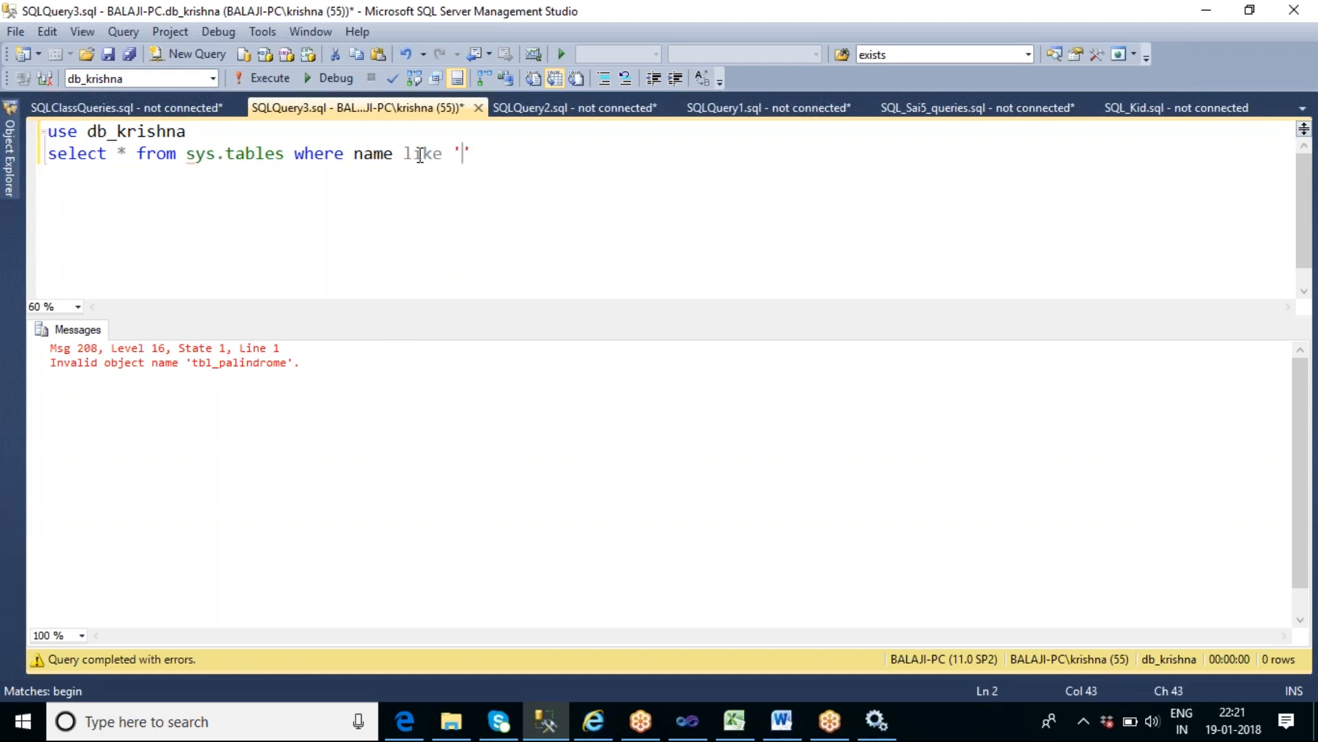
text(%%)
key(Left)
text(pali)
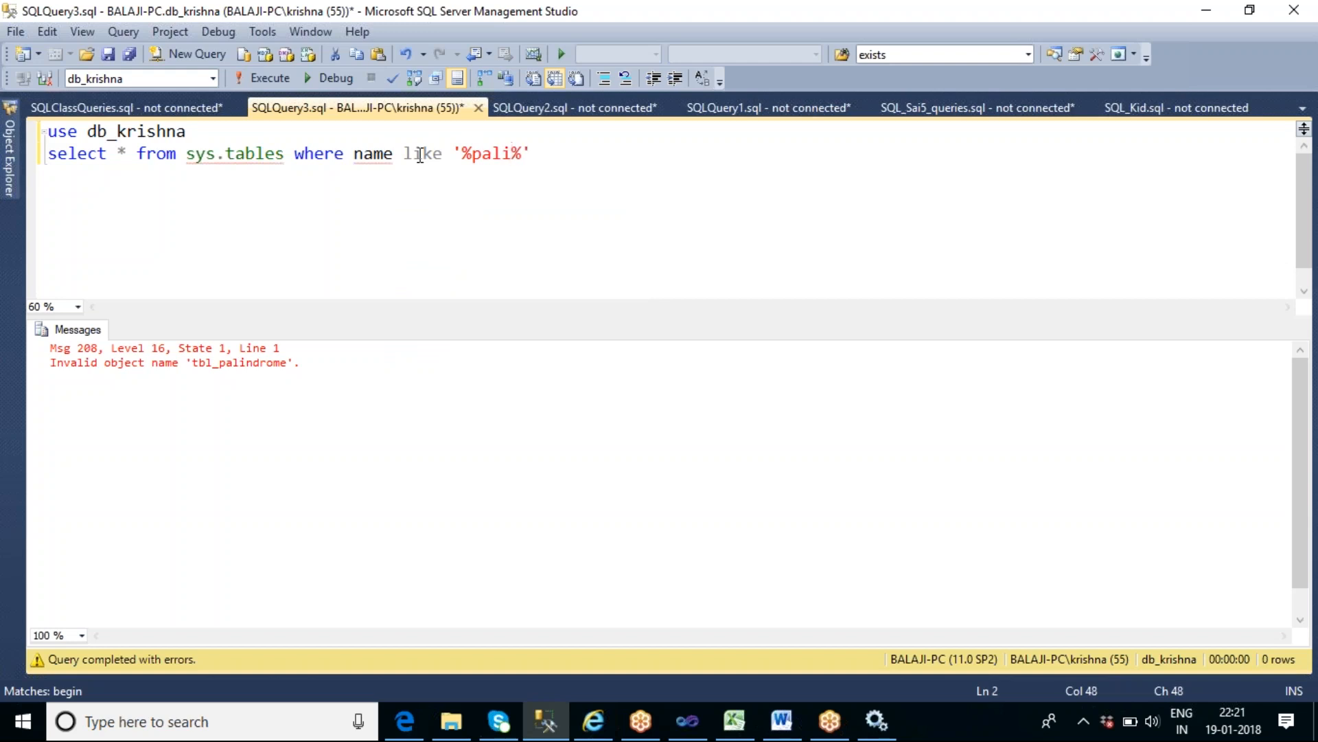
key(End)
key(shift+Home)
key(F5)
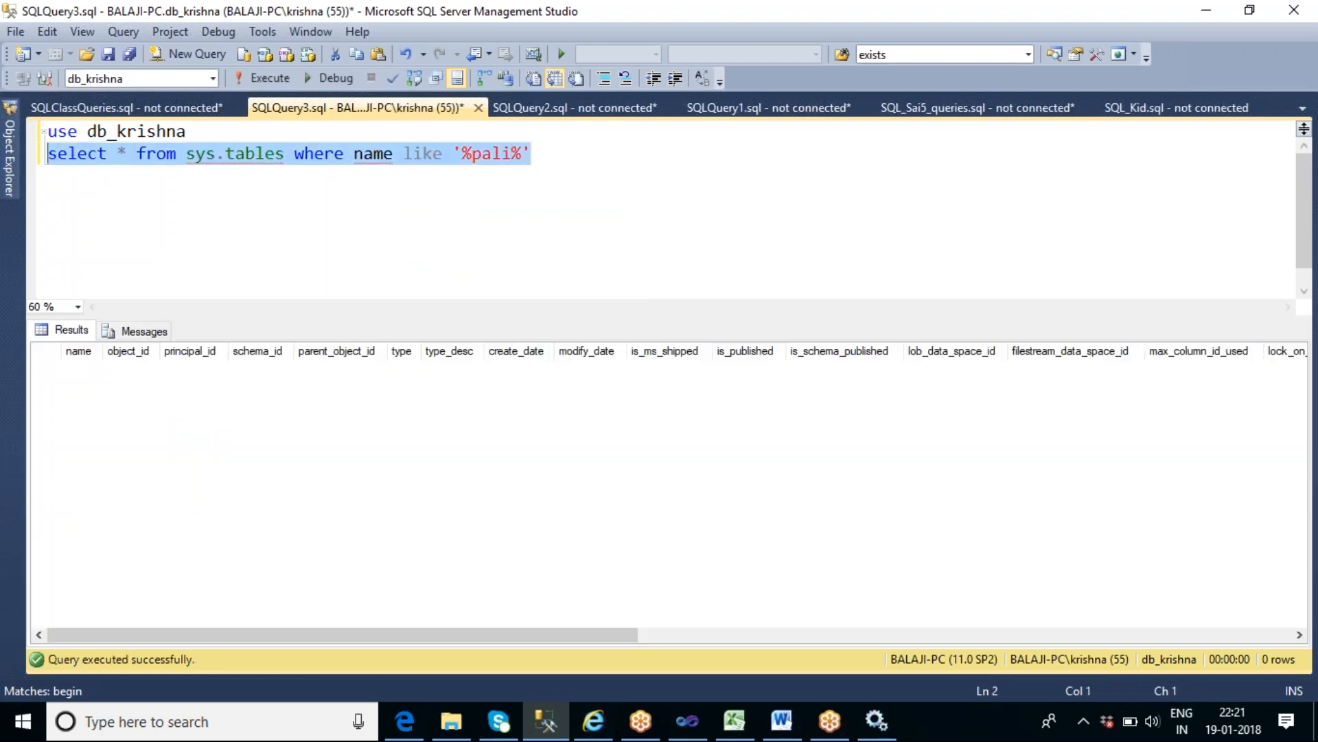
- Broaden the sys.tables name filter to '%pal%' and execute only that query line
double_click(501, 159)
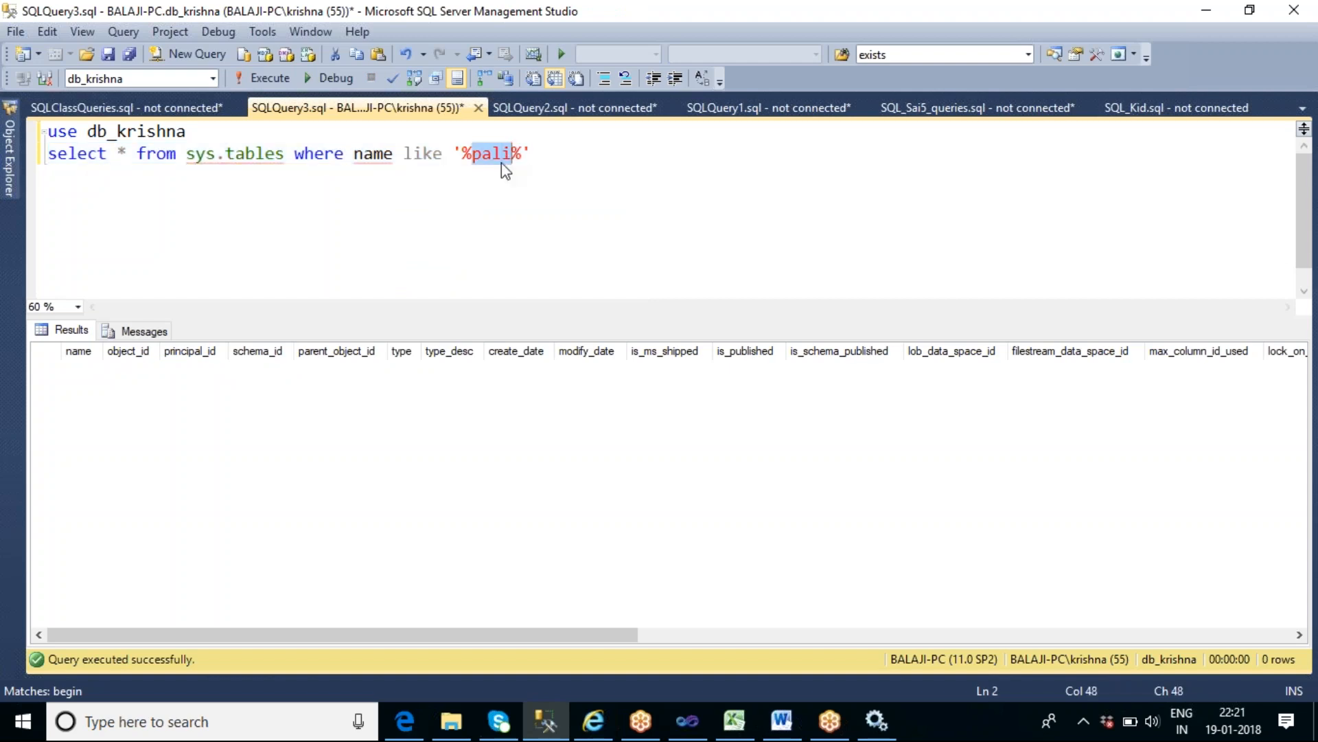
text(pal)
key(End)
key(shift+Home)
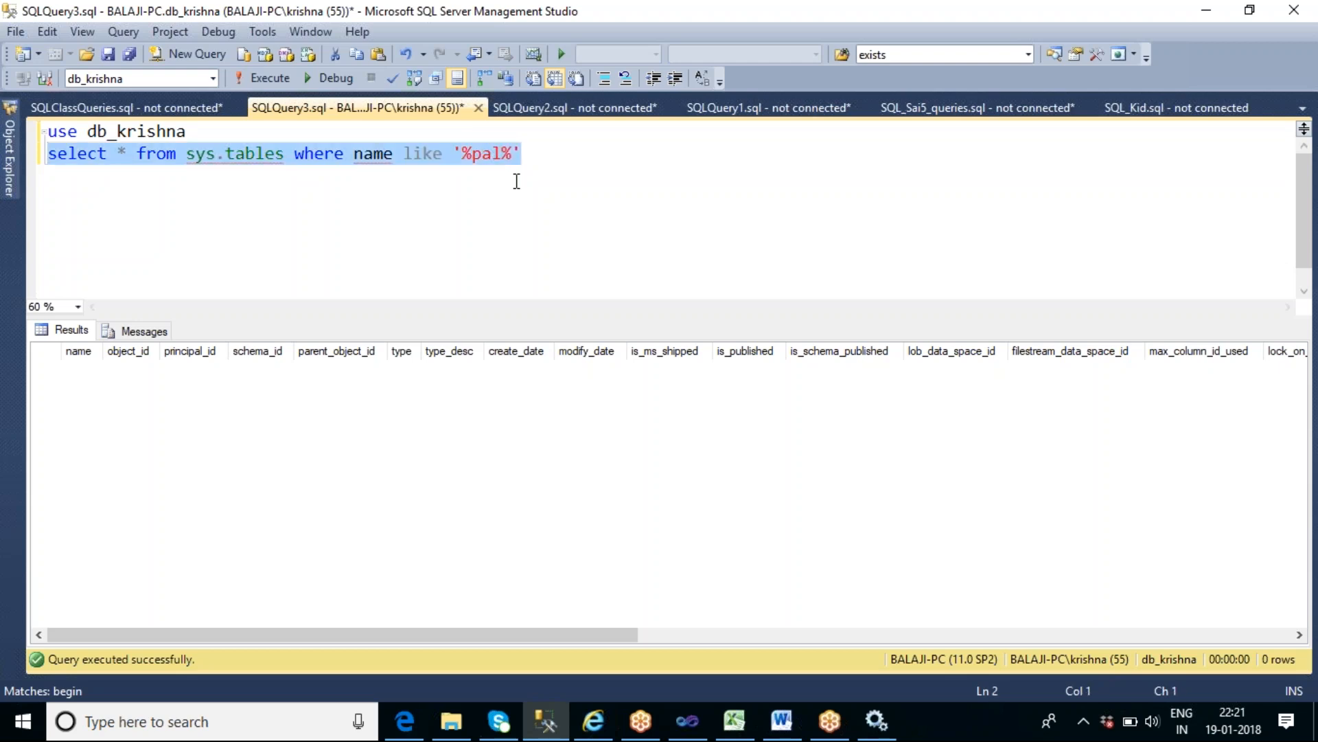
key(F5)
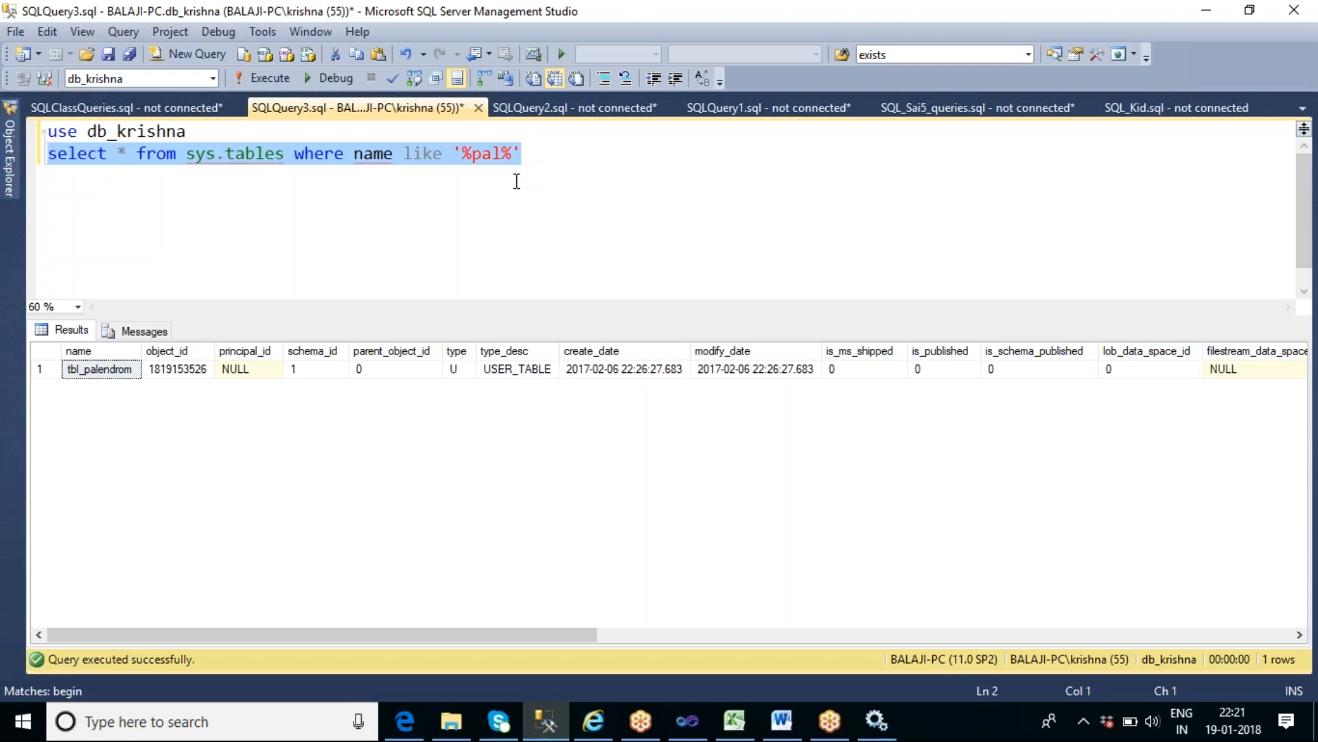
- Add "select * from tbl_palendrom" on a new line, execute only that line and review each Empname value
click(115, 371)
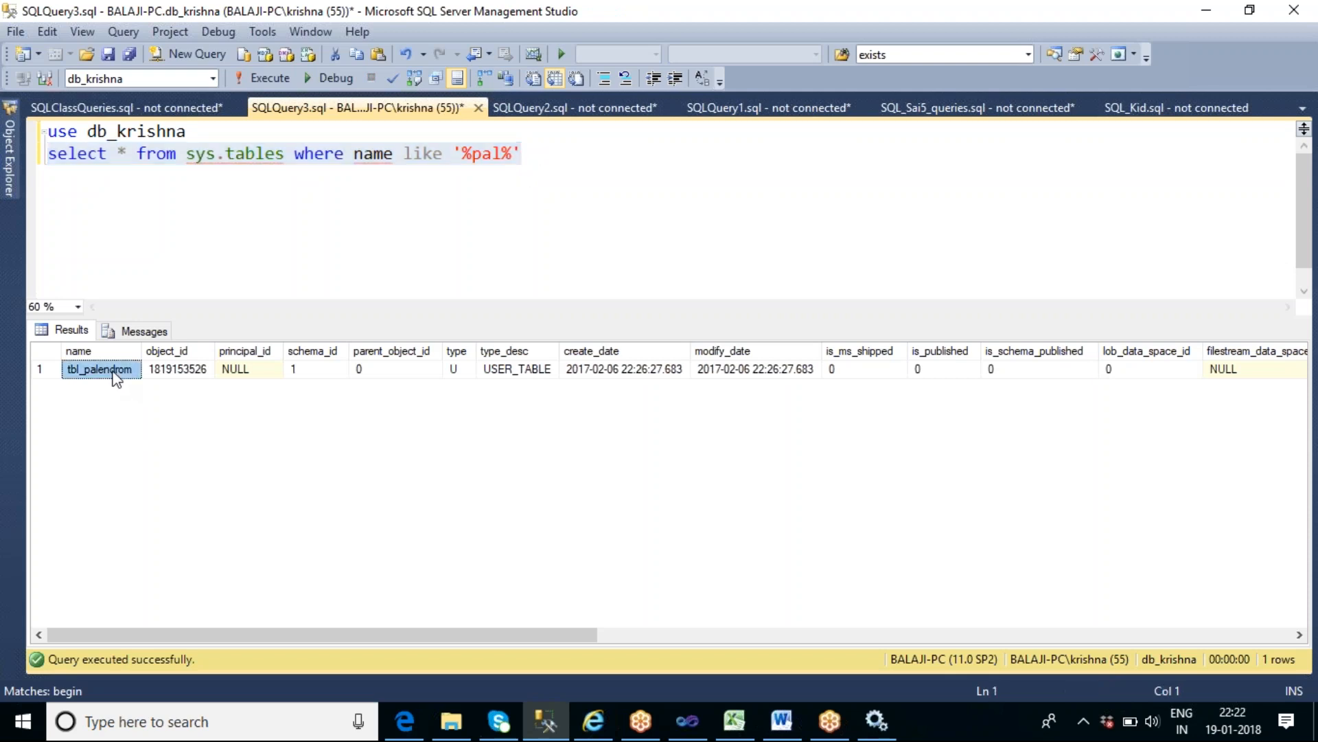
click(546, 158)
key(Return)
text(select * from)
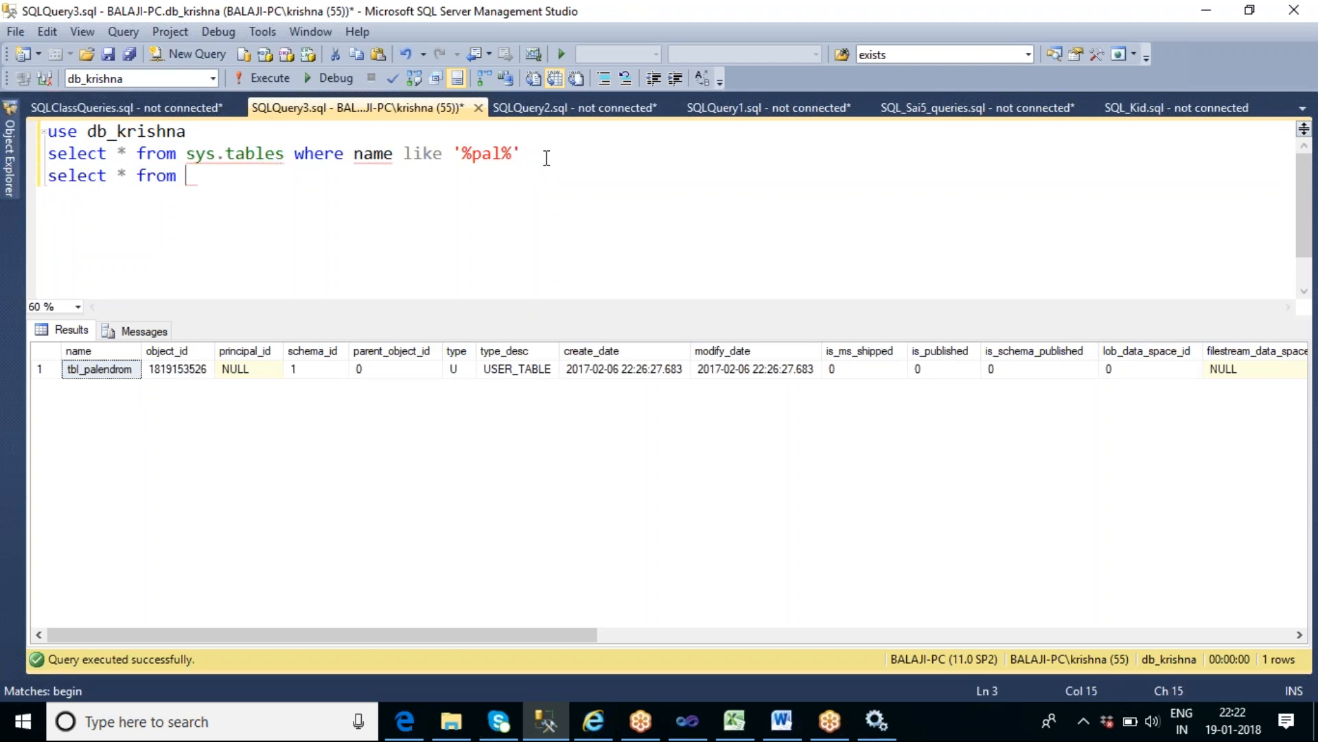
text(tbl_palendrom)
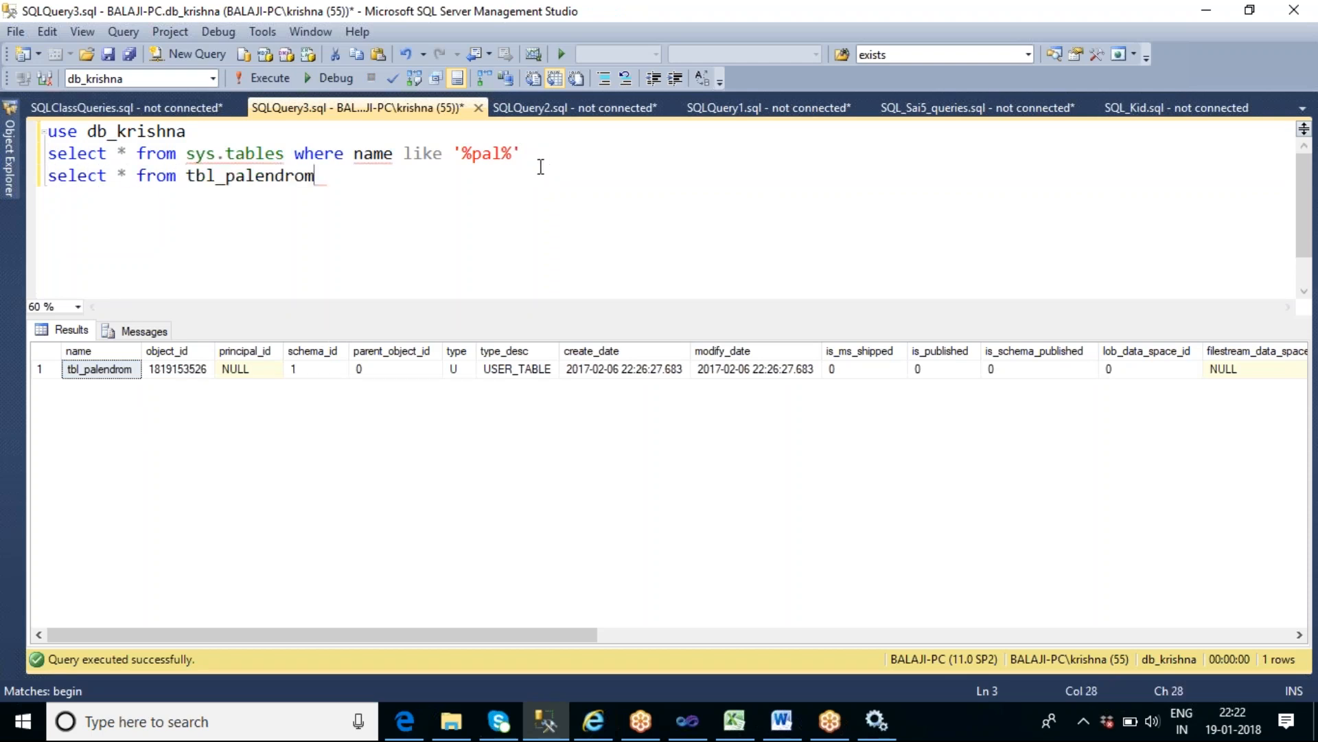
key(shift+Home)
key(F5)
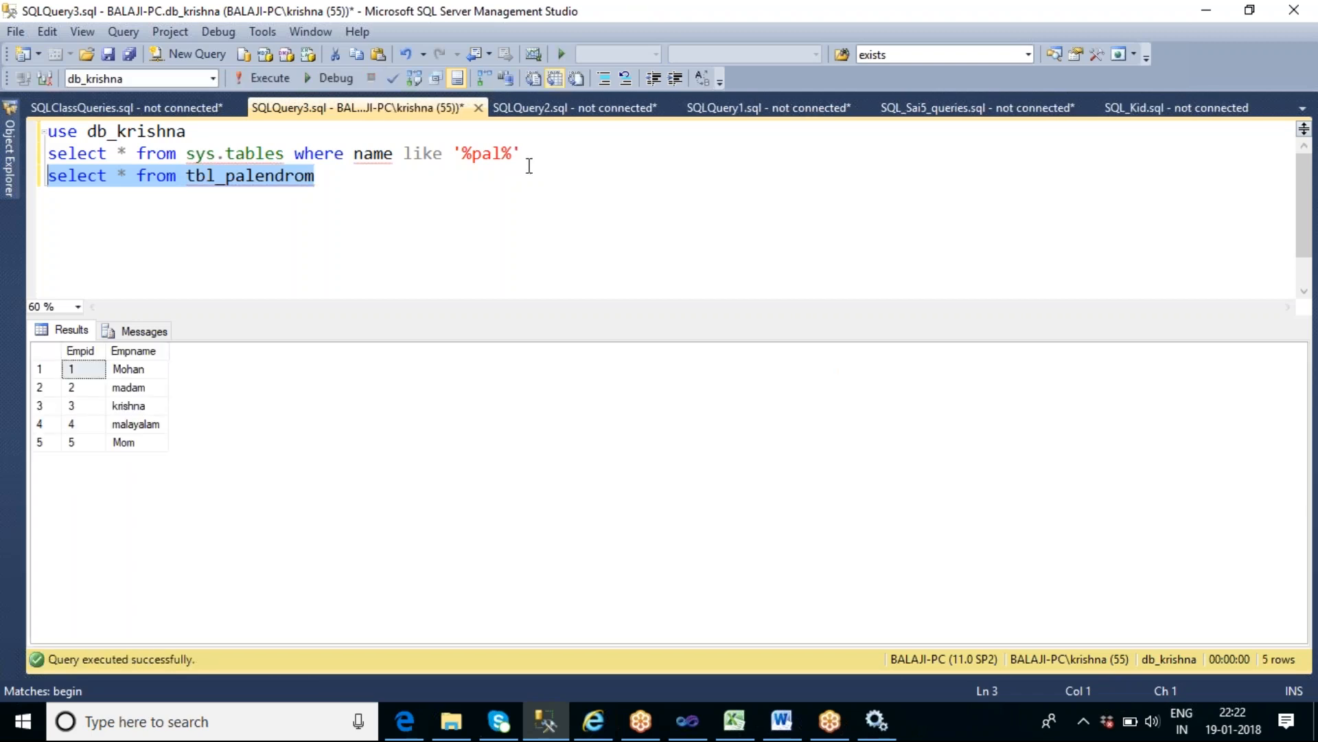
click(147, 369)
click(151, 388)
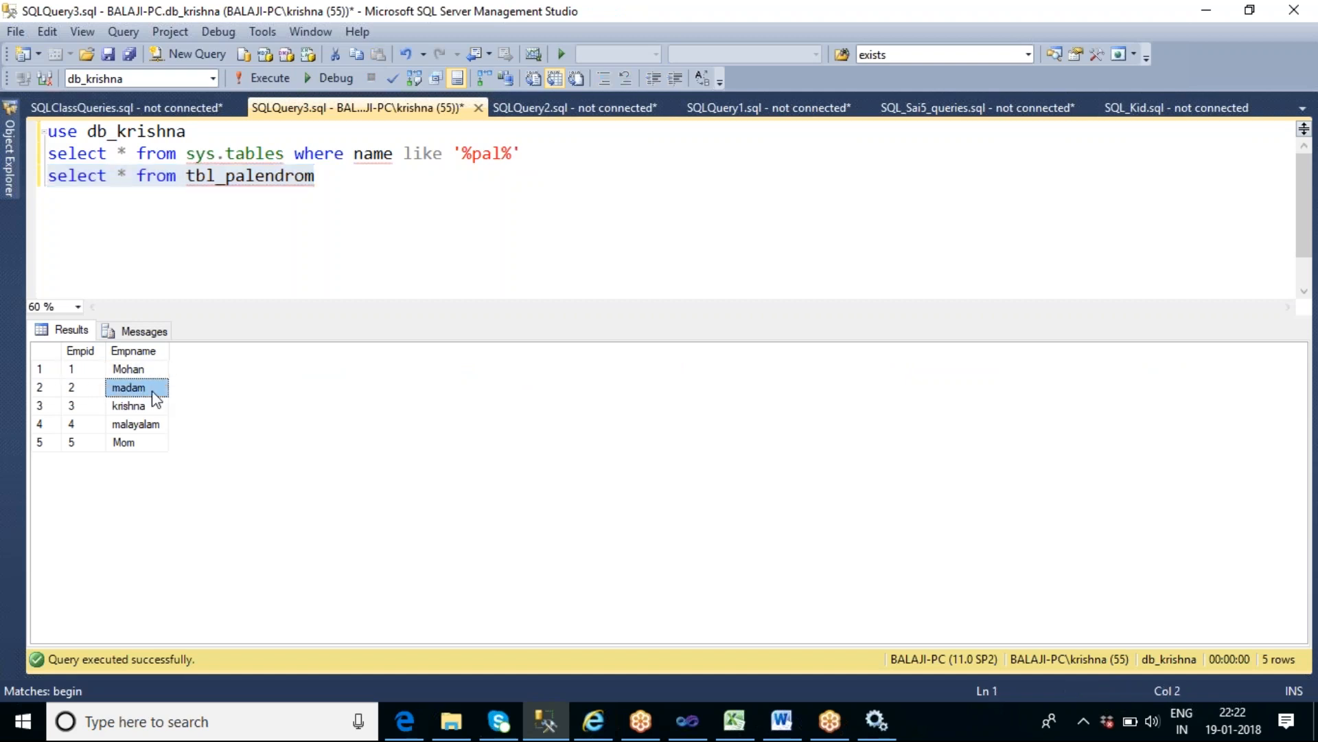
click(153, 406)
click(158, 431)
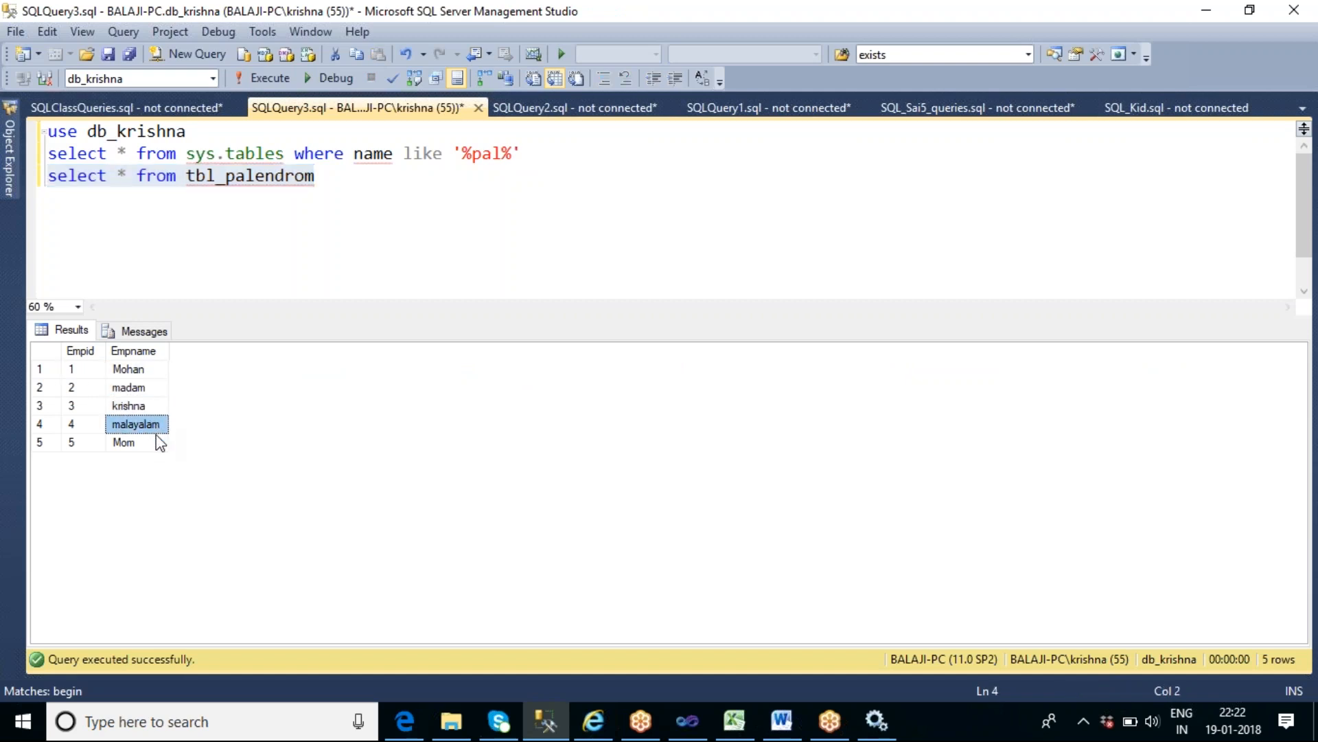
click(152, 446)
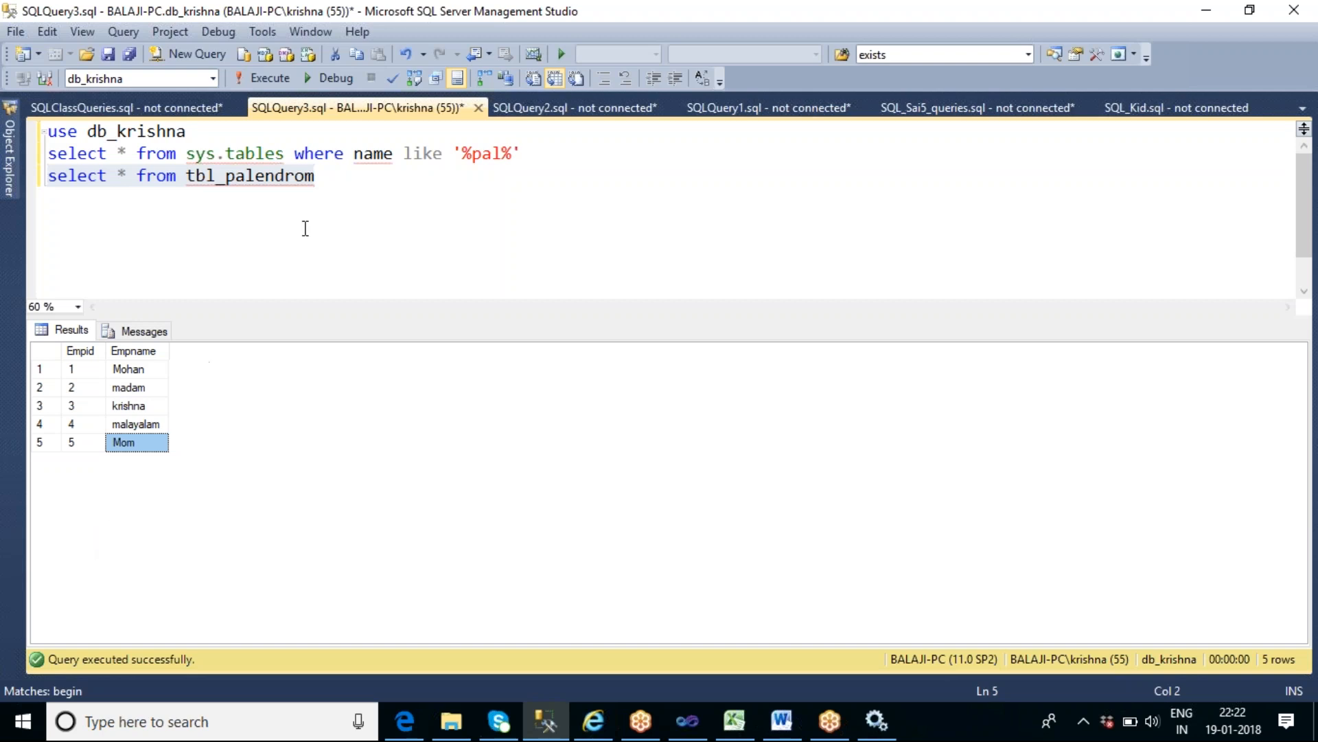
- Change the use statement to "use db_sai4" and execute only that line
click(329, 180)
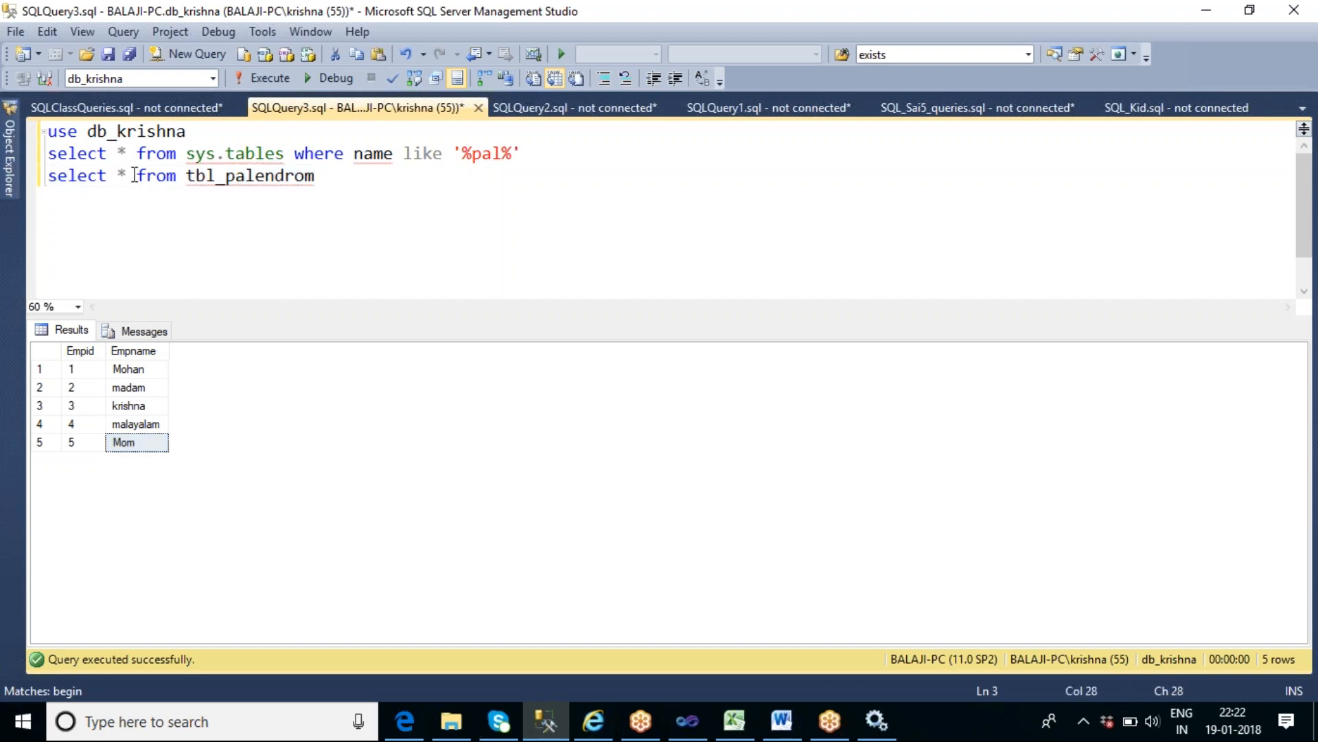
drag(186, 132, 115, 133)
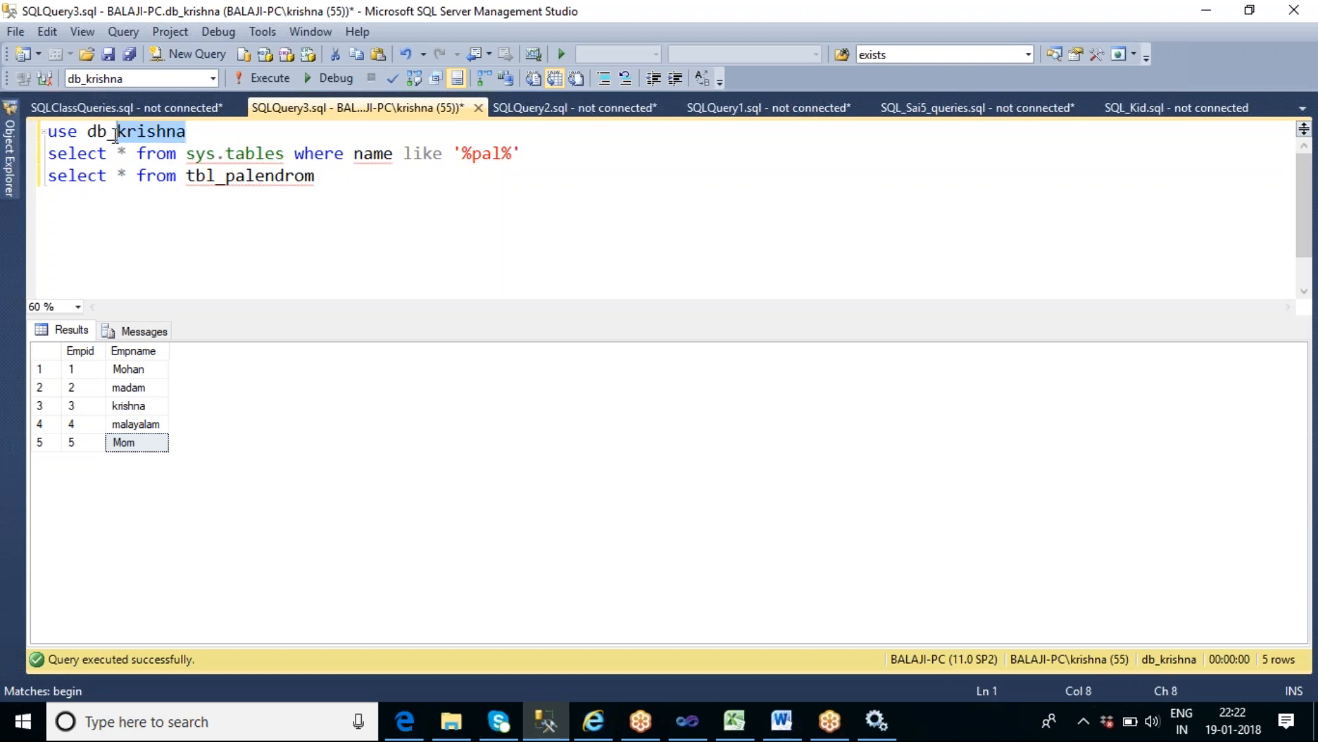
text(sai4)
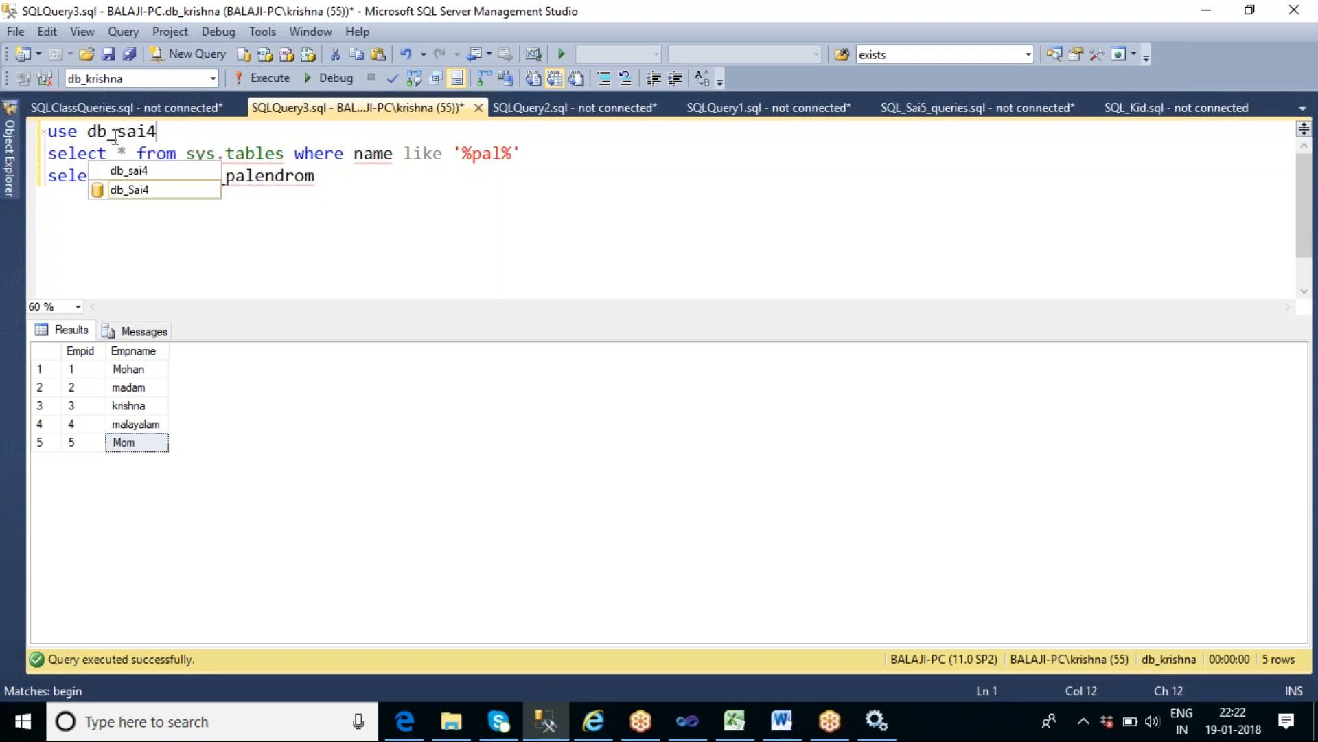
key(shift+Home)
key(F5)
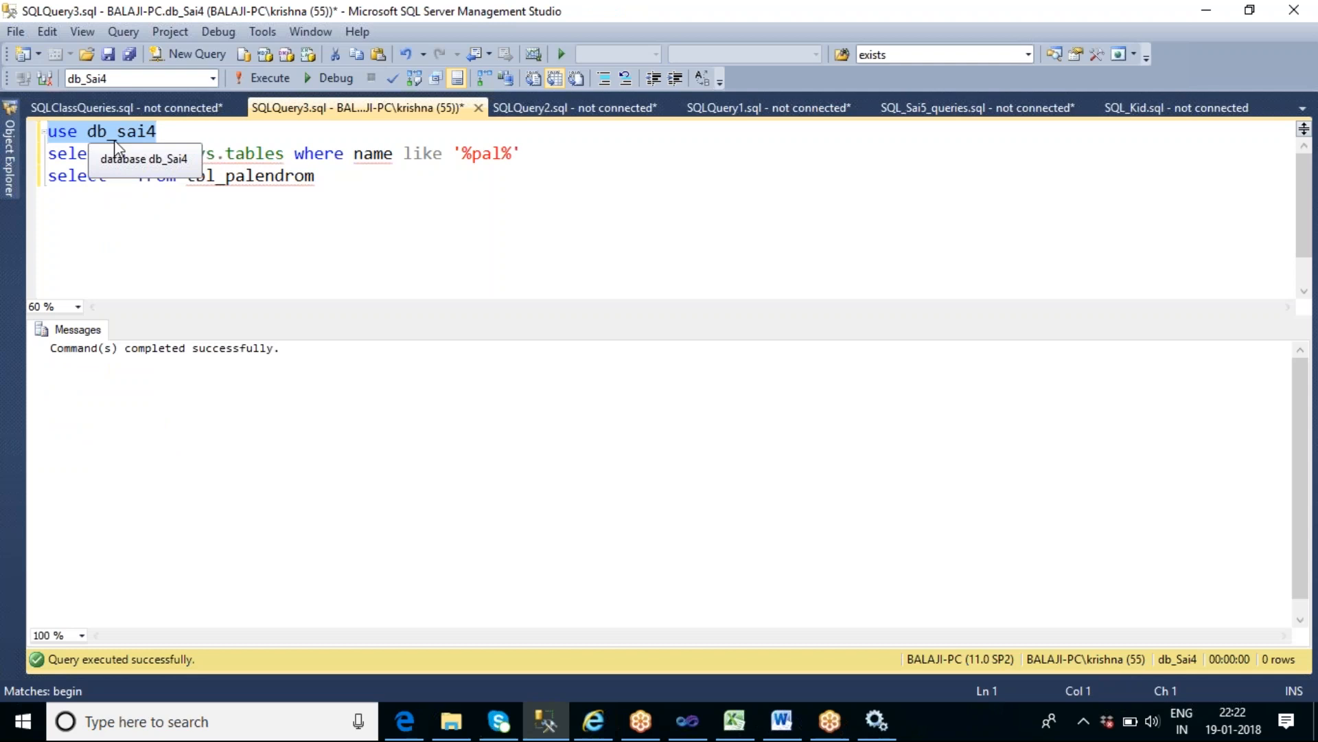
- Qualify tbl_palendrom in the last select statement with the prefix "db_krishna.dbo."
click(254, 246)
click(178, 178)
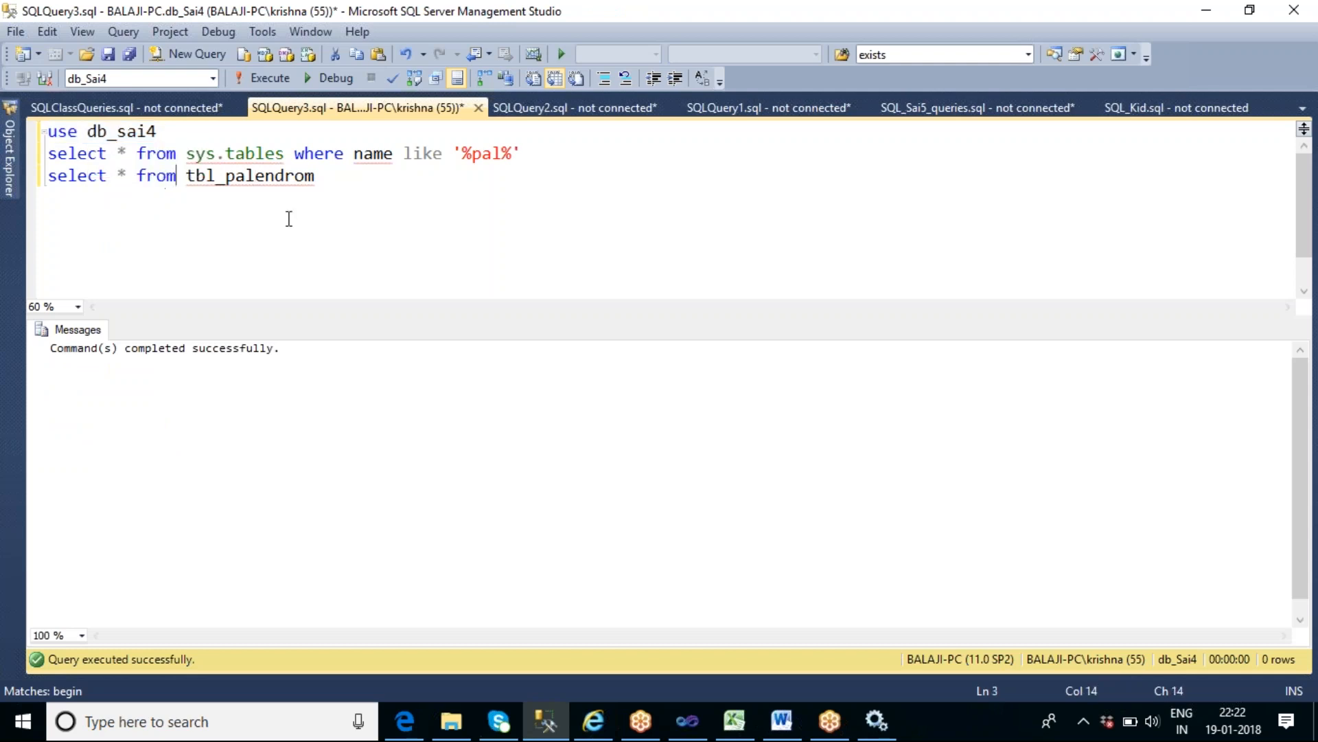
key(Right)
text(db)
text(_kr)
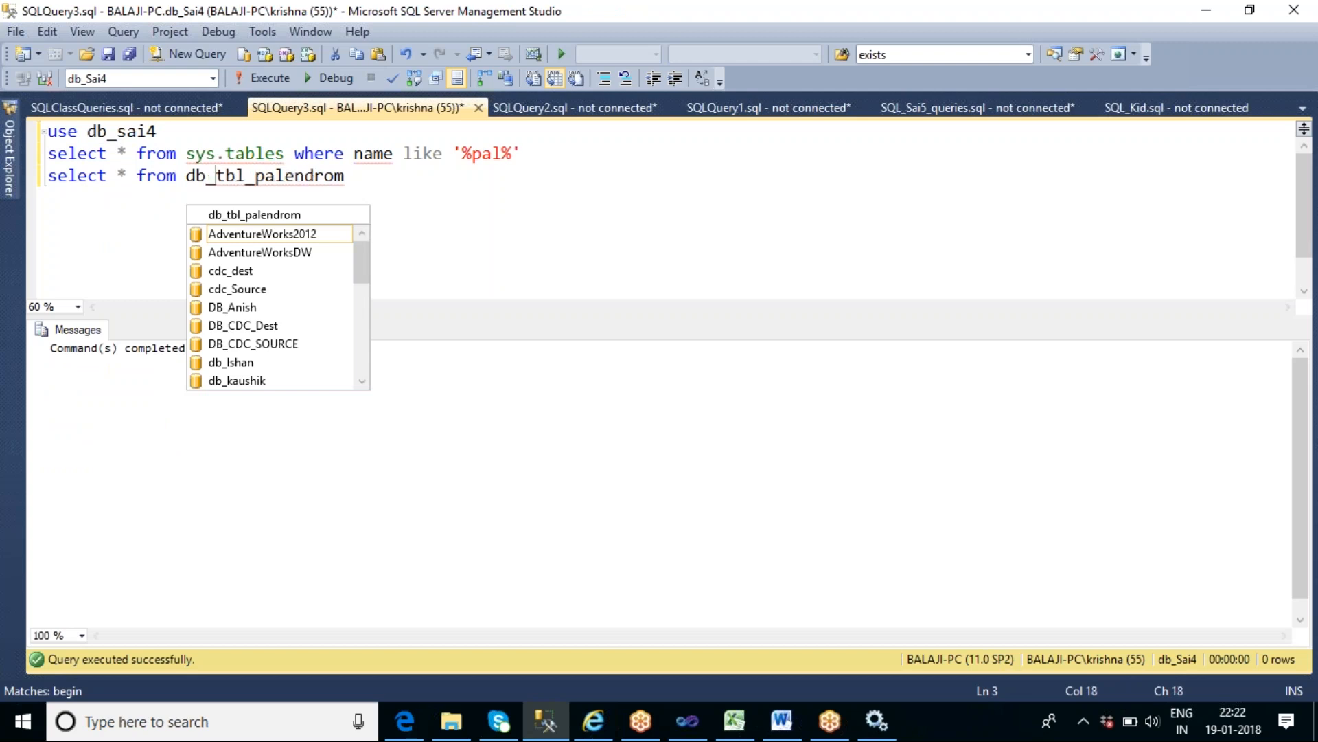
text(ishna.dbo.)
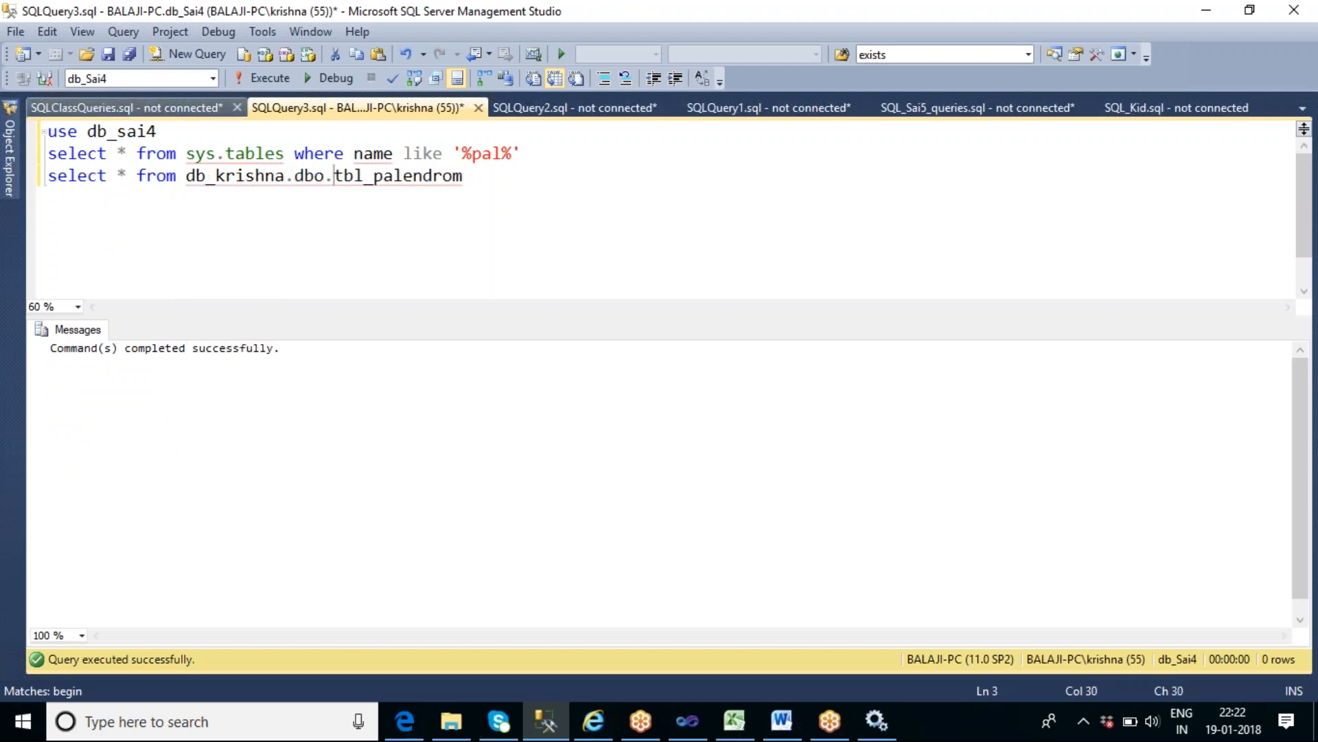
- Copy the table name tbl_palendrom in front of the from keyword and try to execute that statement
double_click(405, 179)
key(ctrl+c)
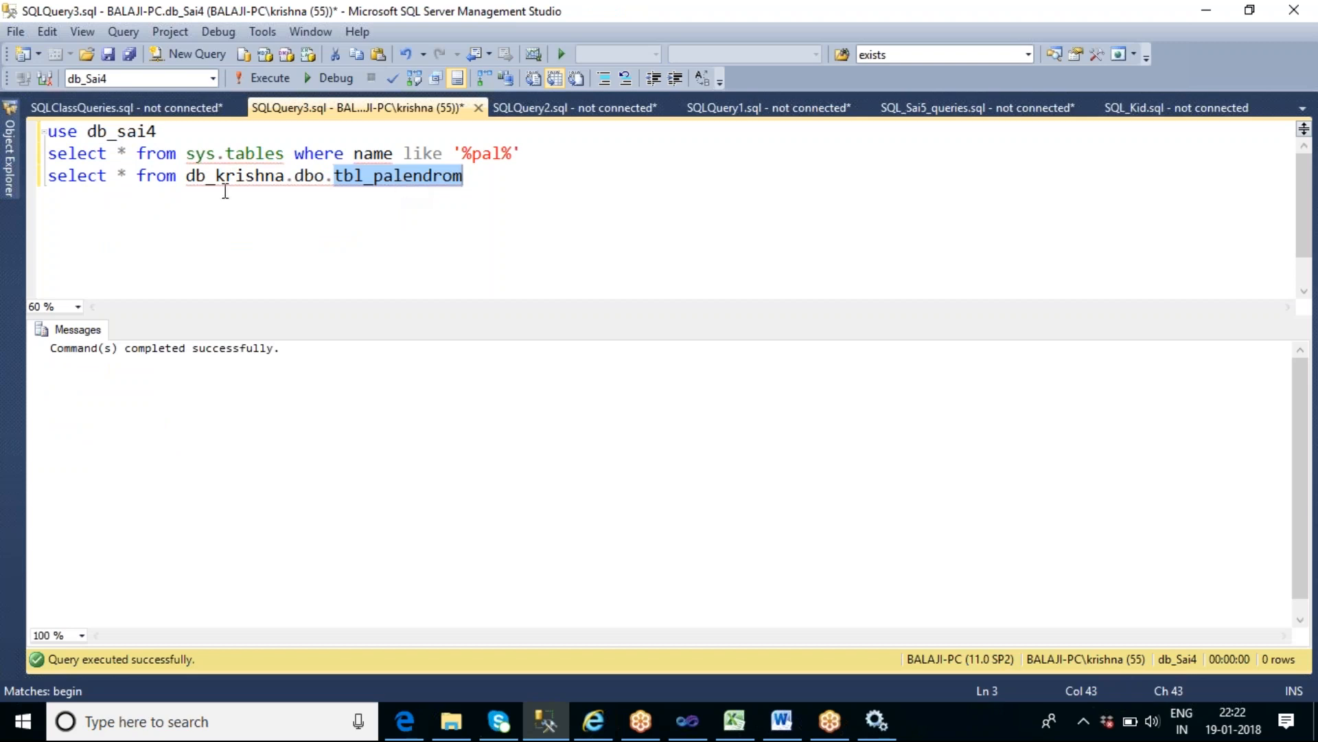
click(137, 180)
key(ctrl+v)
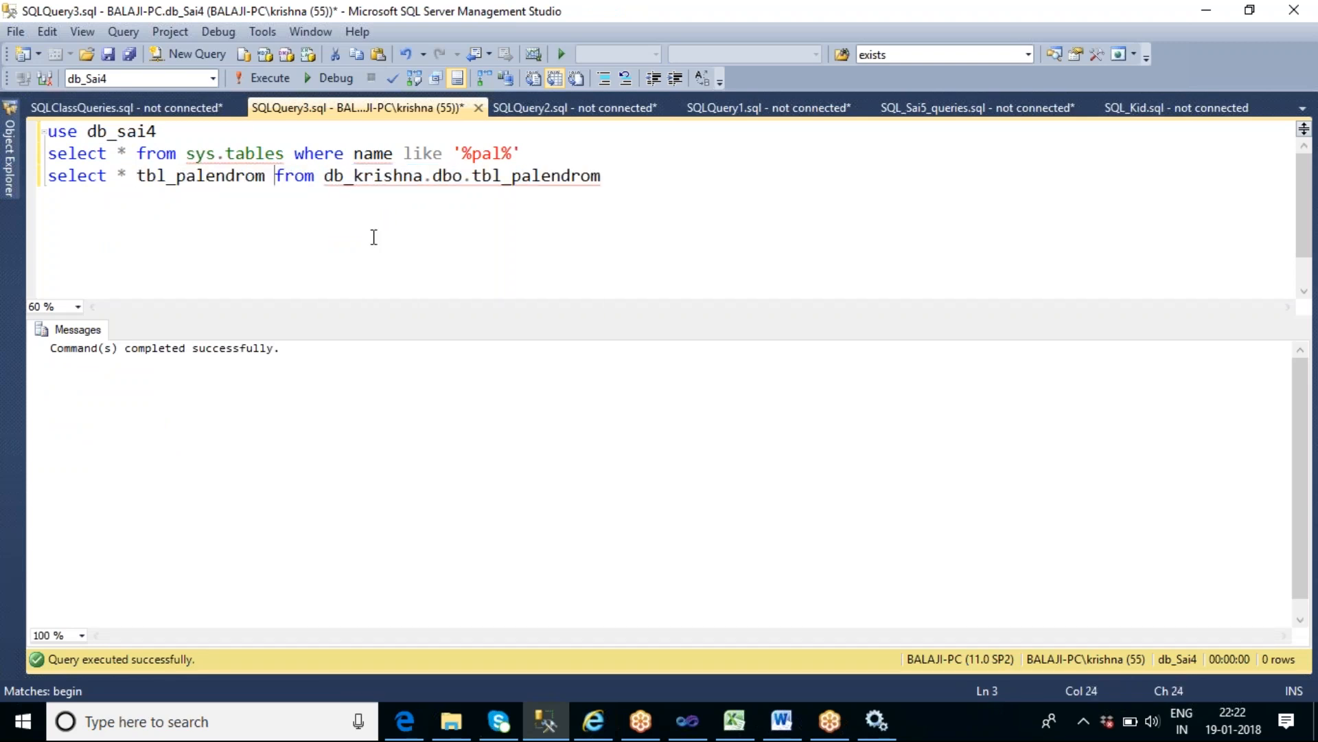
click(611, 181)
key(shift+Home)
key(F5)
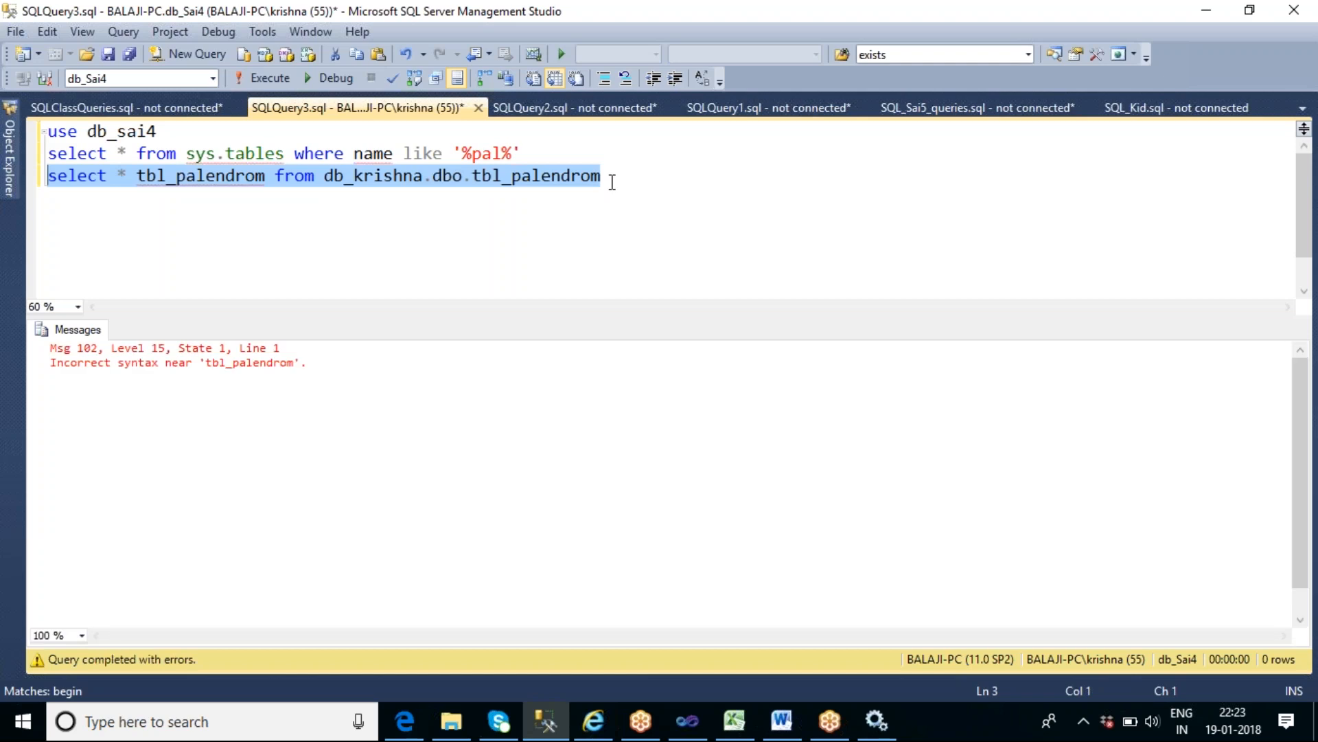
- Insert "into" before the first tbl_palendrom and execute the statement to copy the table into db_sai4
click(144, 187)
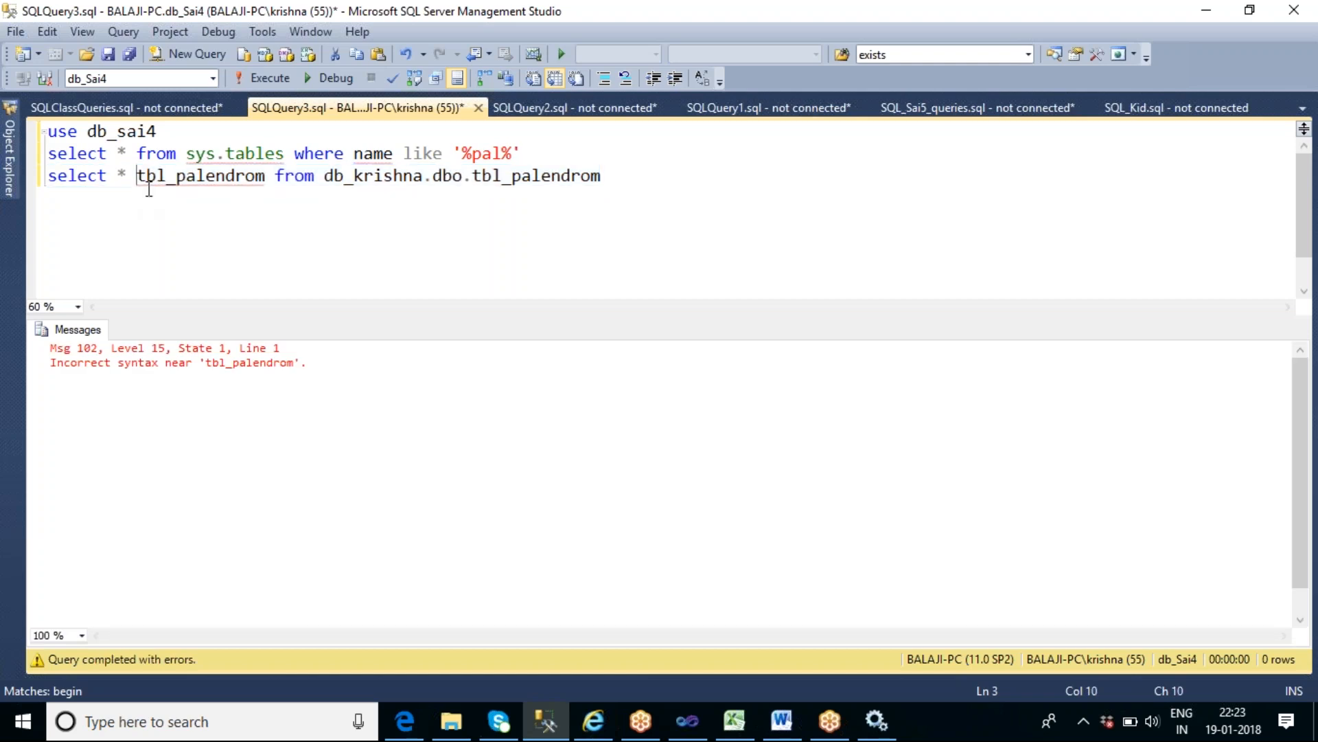
text(into)
key(End)
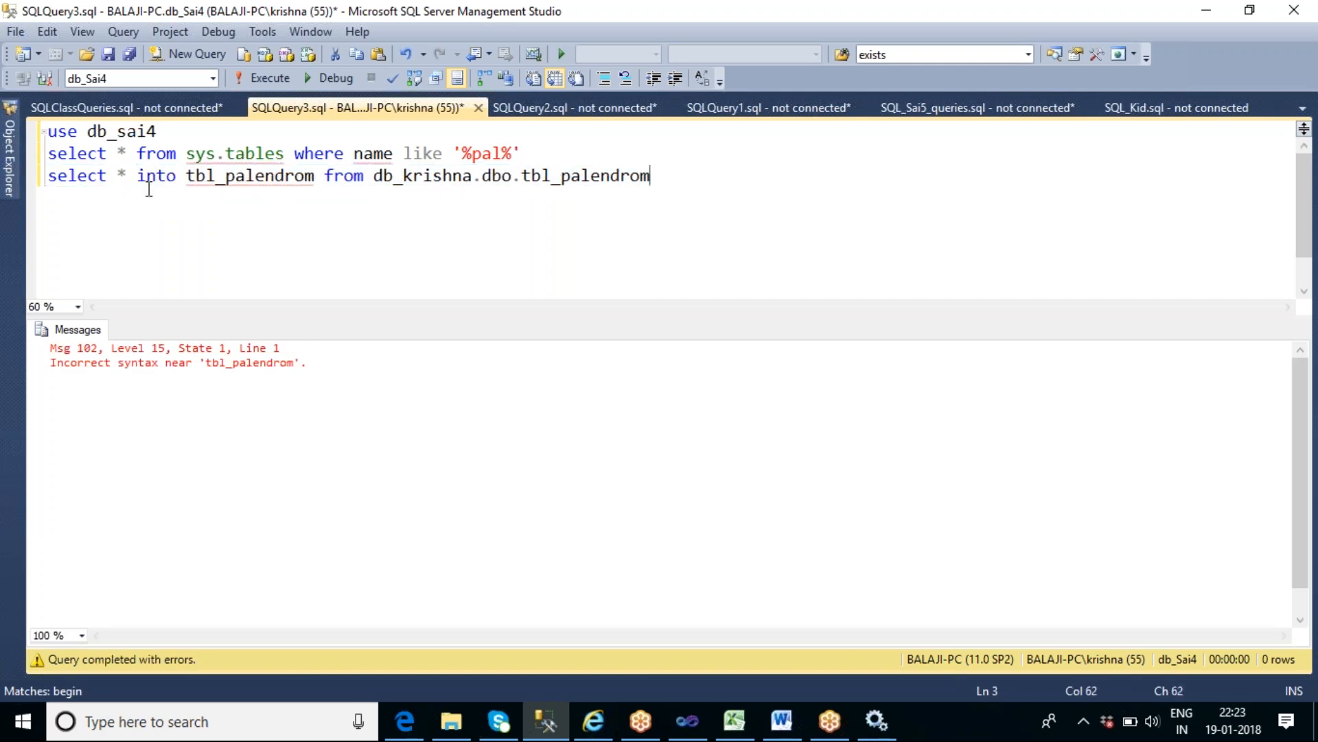
key(shift+Home)
key(F5)
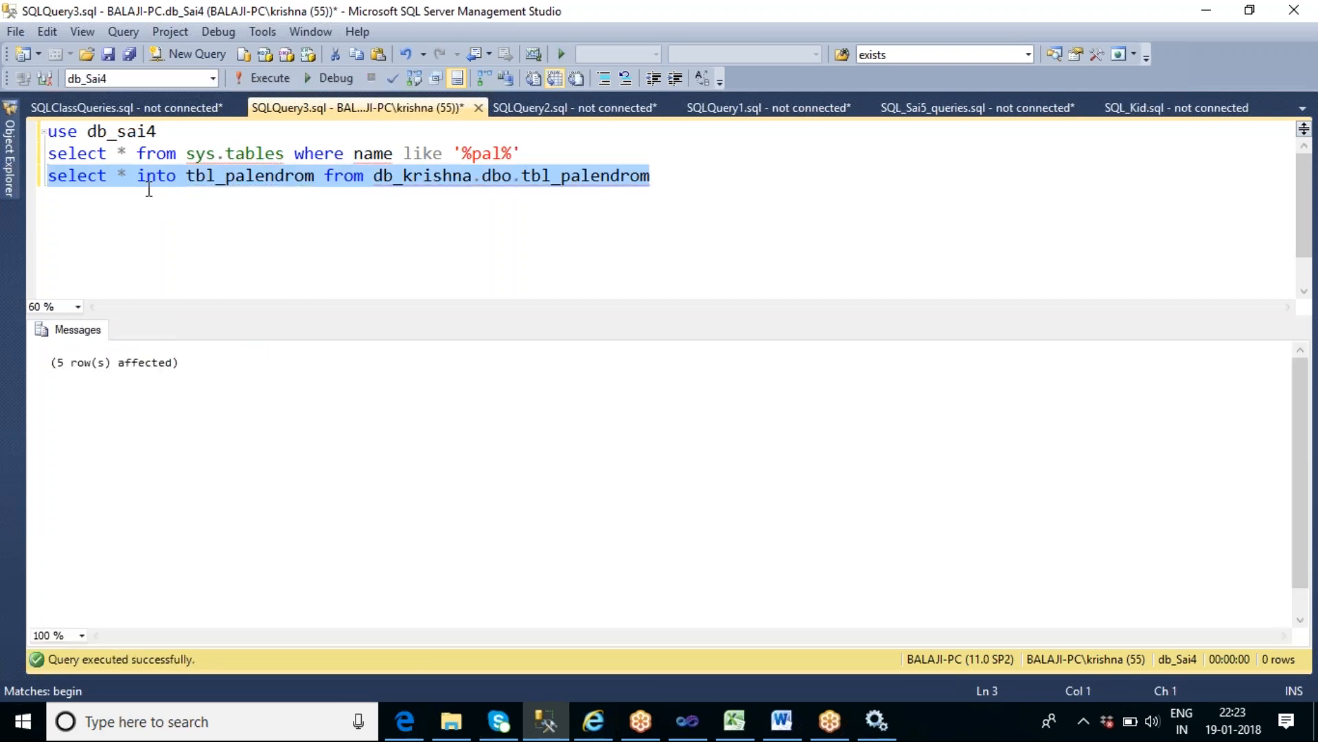
- Replace all the query text with "select * from tbl_palendrom" and execute it
click(287, 219)
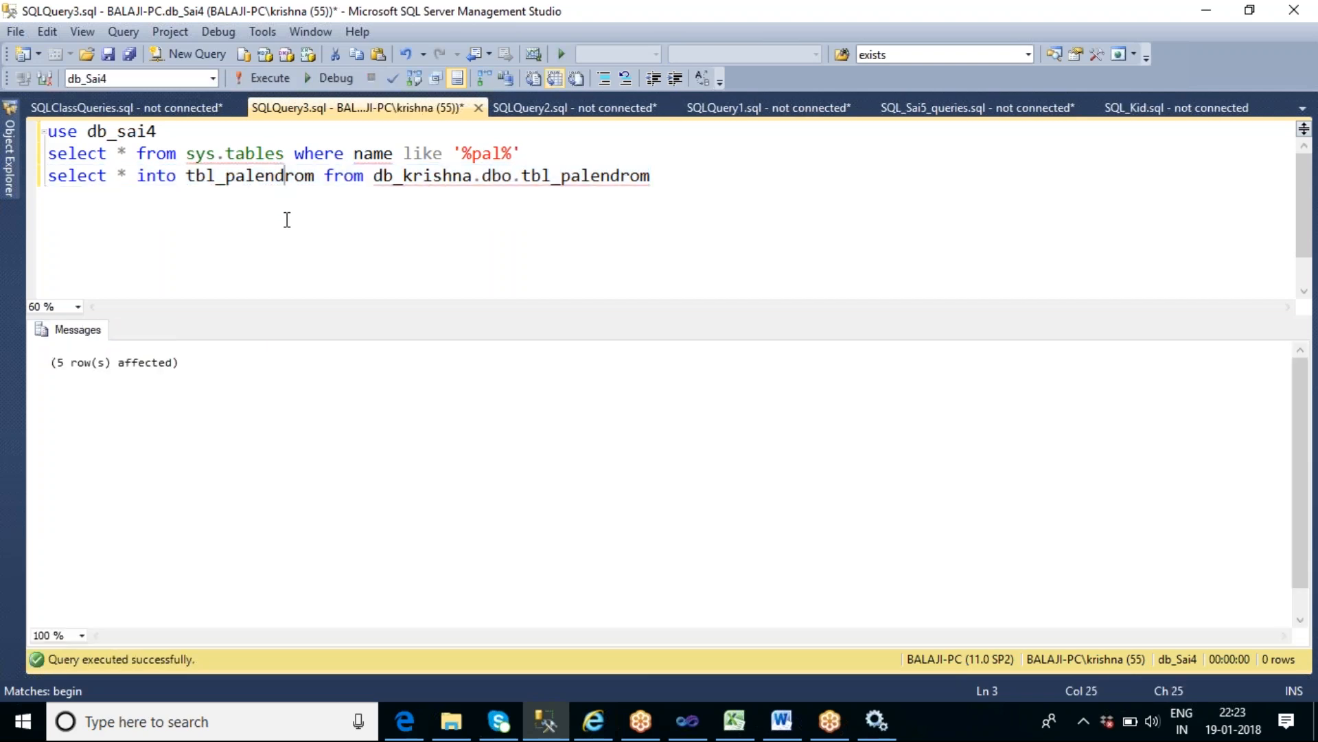
double_click(255, 176)
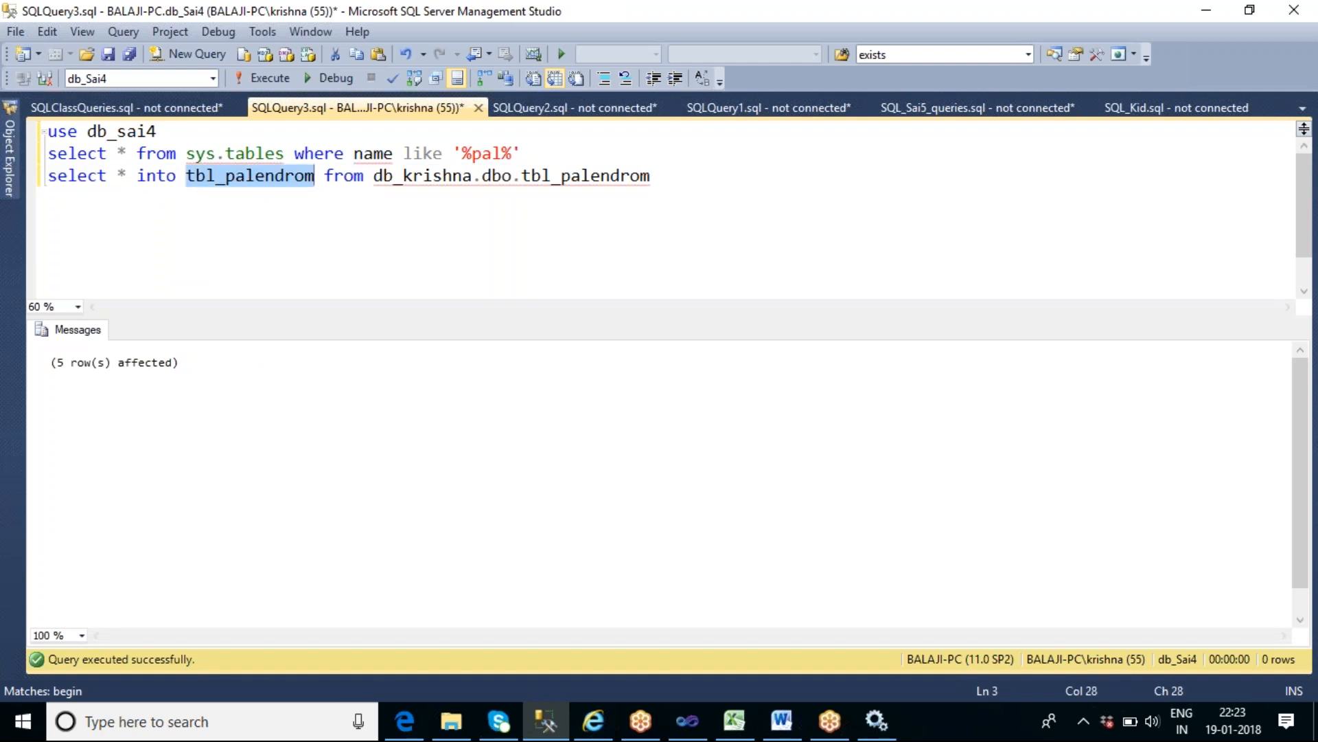
click(301, 212)
key(ctrl+a)
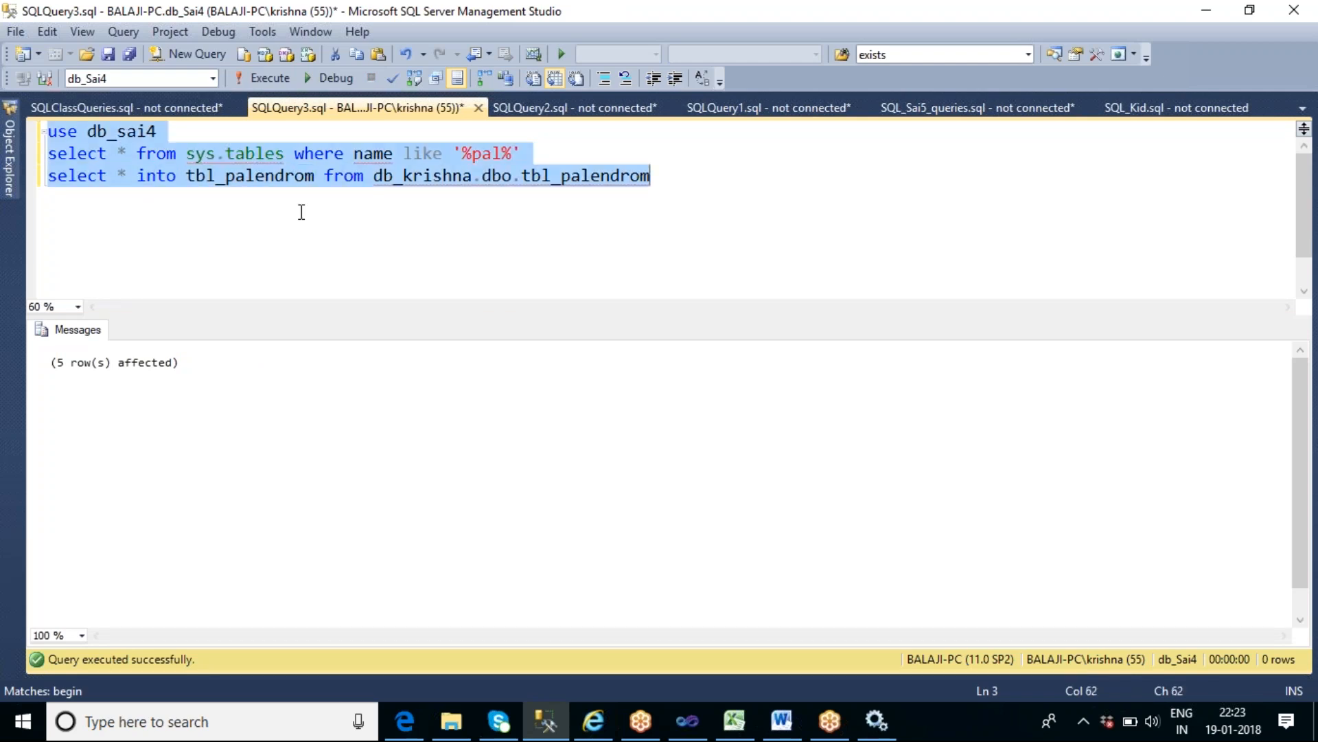
text(select )
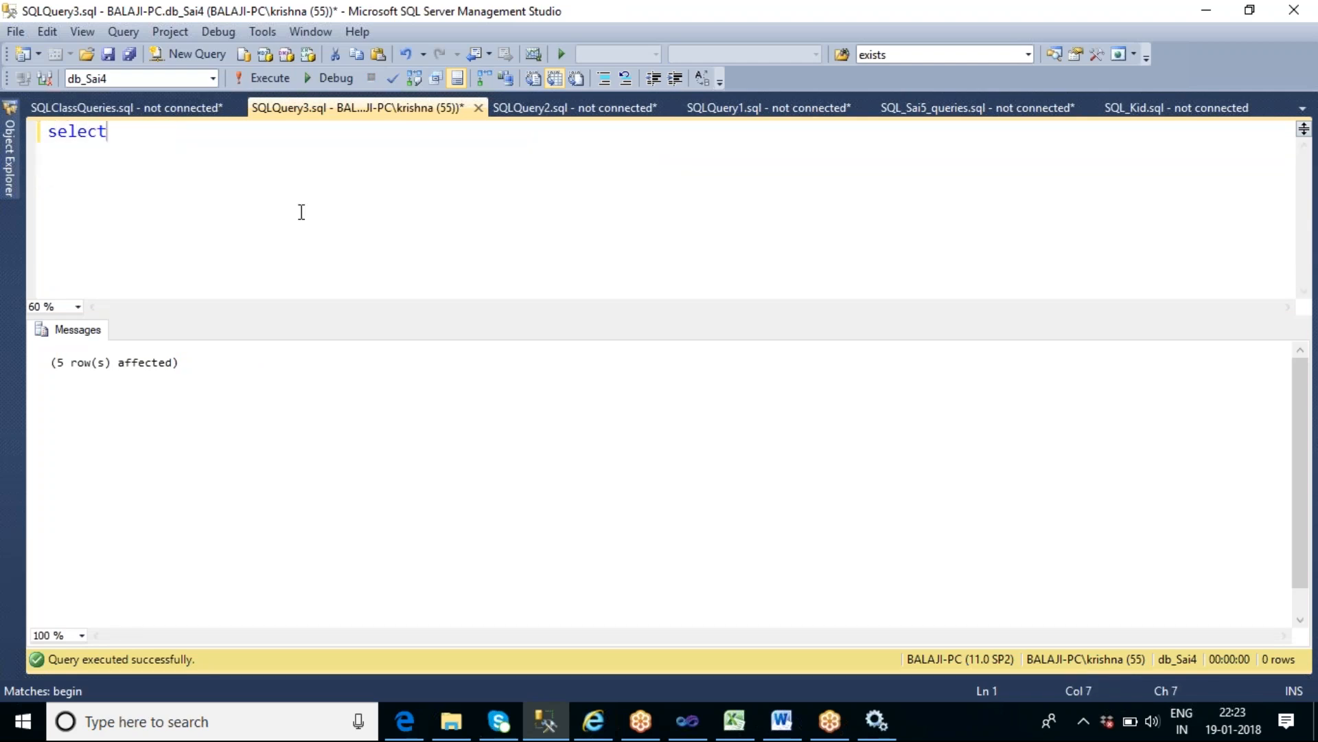
text(* from tbl_palendrom)
key(F5)
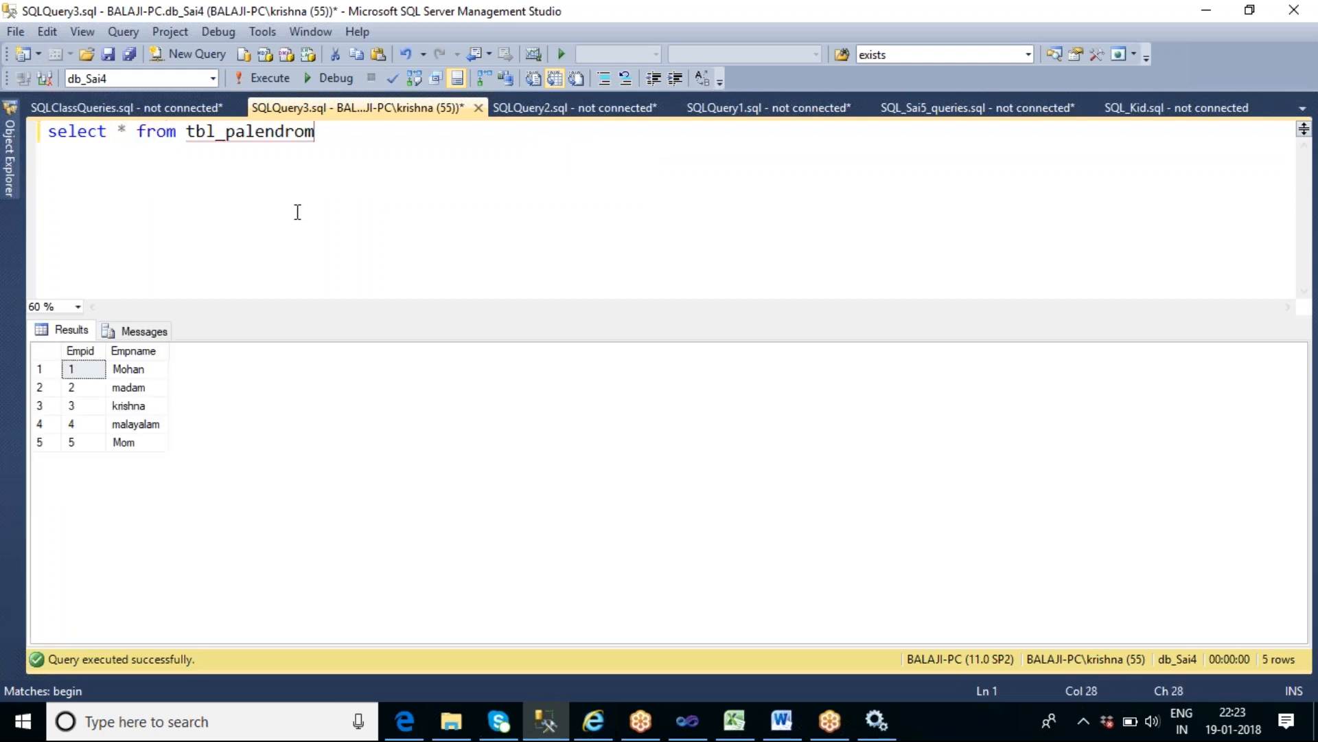
- Switch to Visual Studio, add a Data Flow Task beside the Sequence Container in the control flow and open it
click(702, 733)
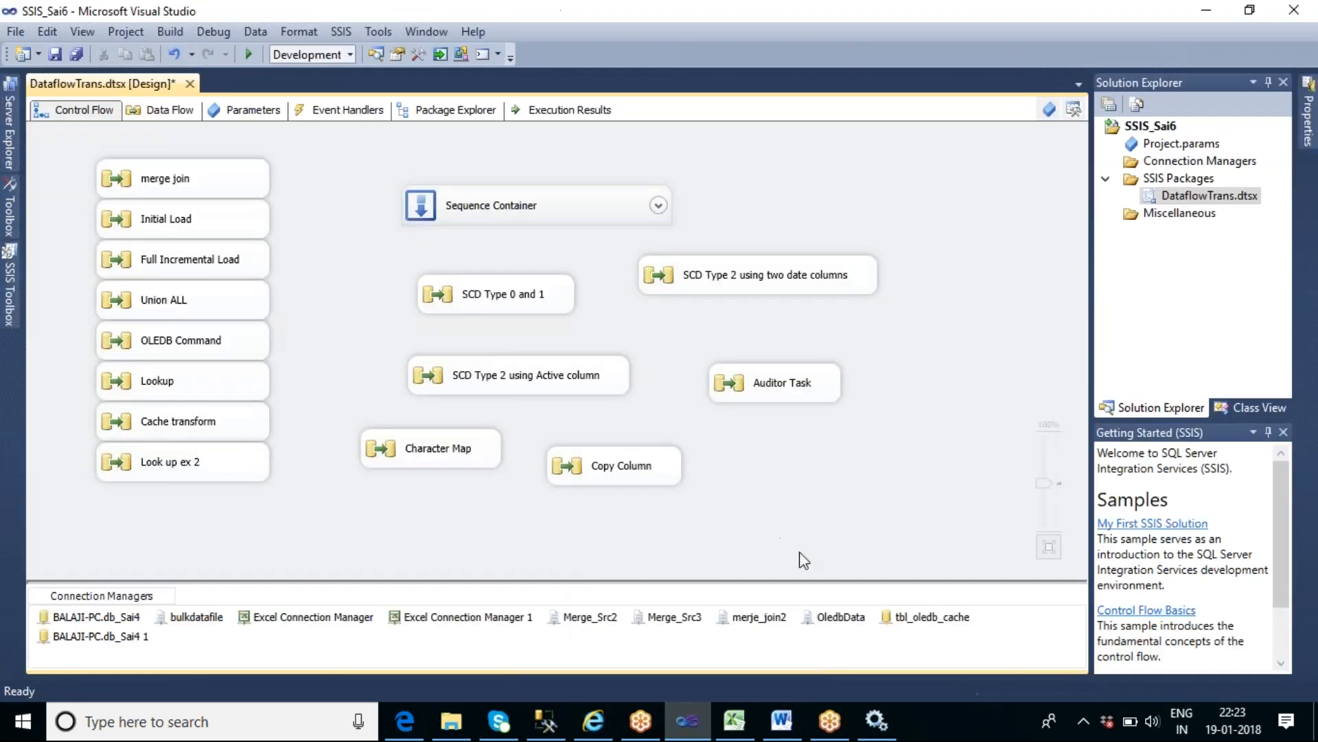
click(14, 282)
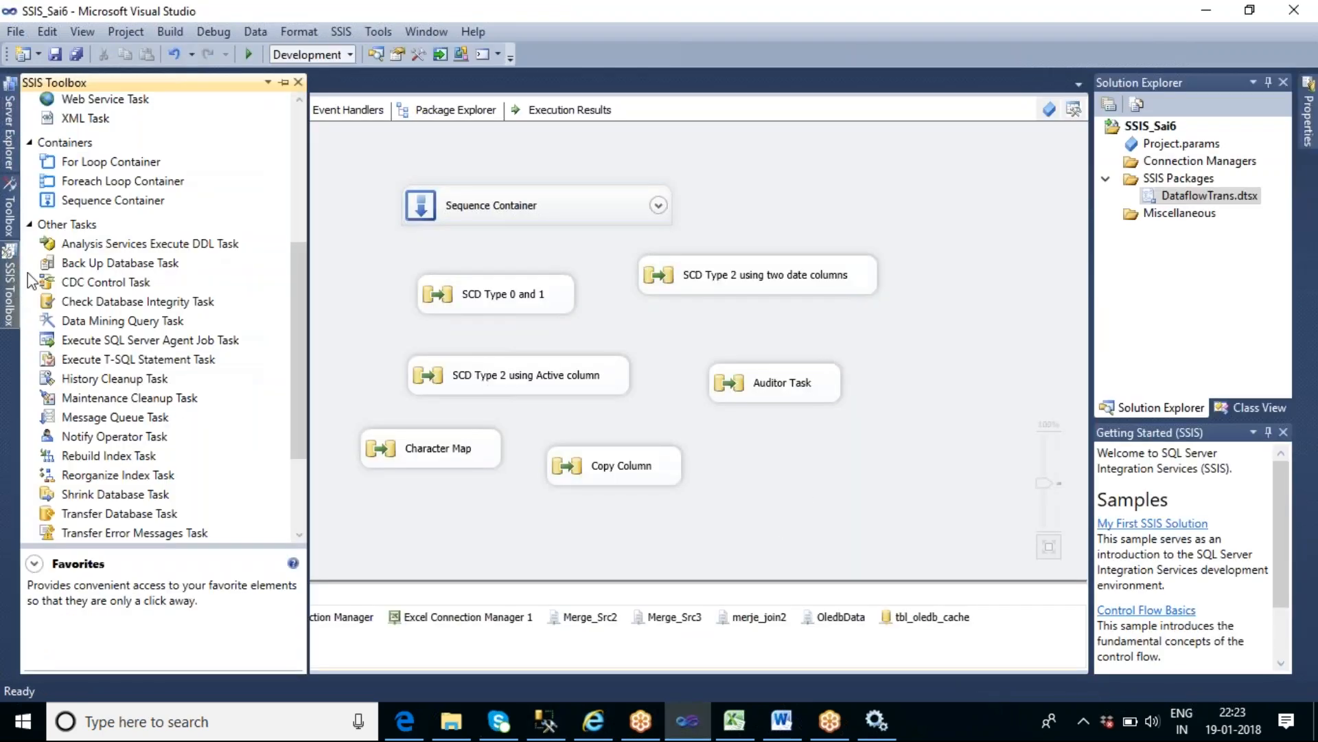
scroll(292, 122, up, 5)
drag(113, 125, 754, 179)
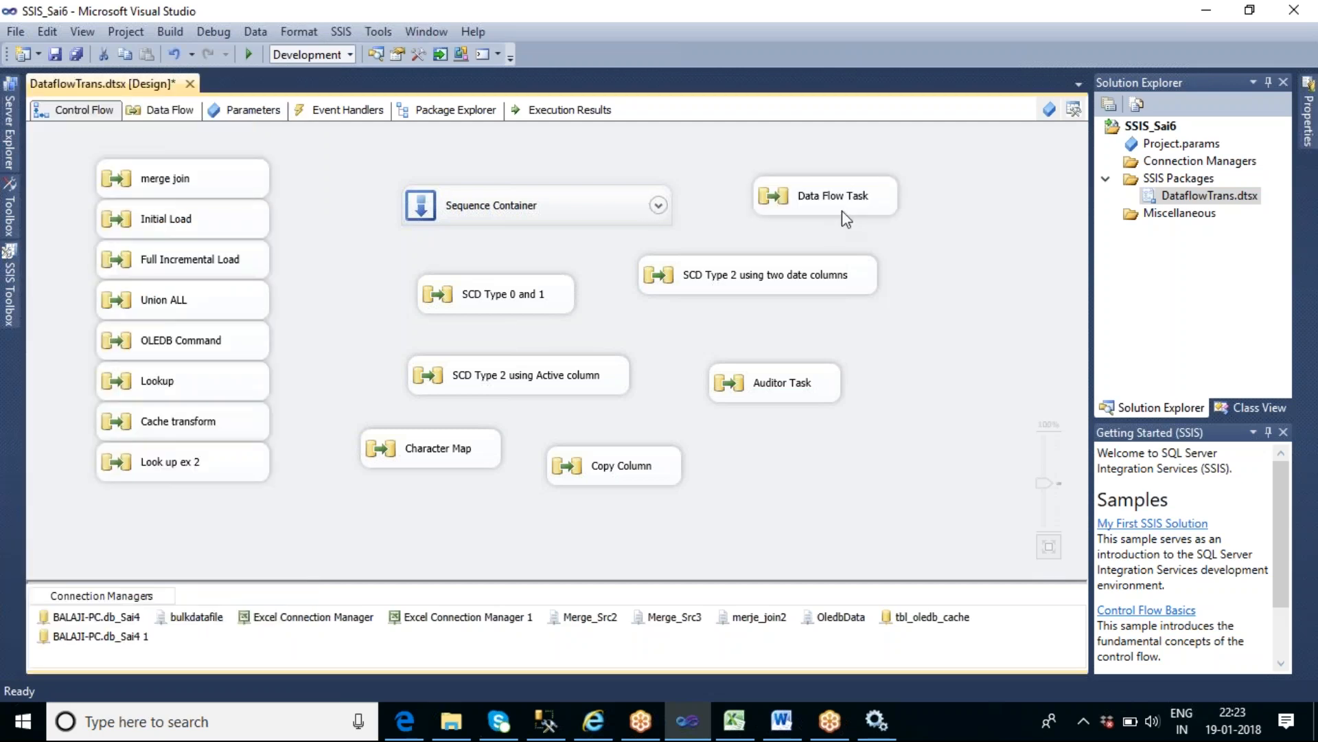
double_click(842, 210)
- Add an OLE DB Source to the empty data flow
click(14, 282)
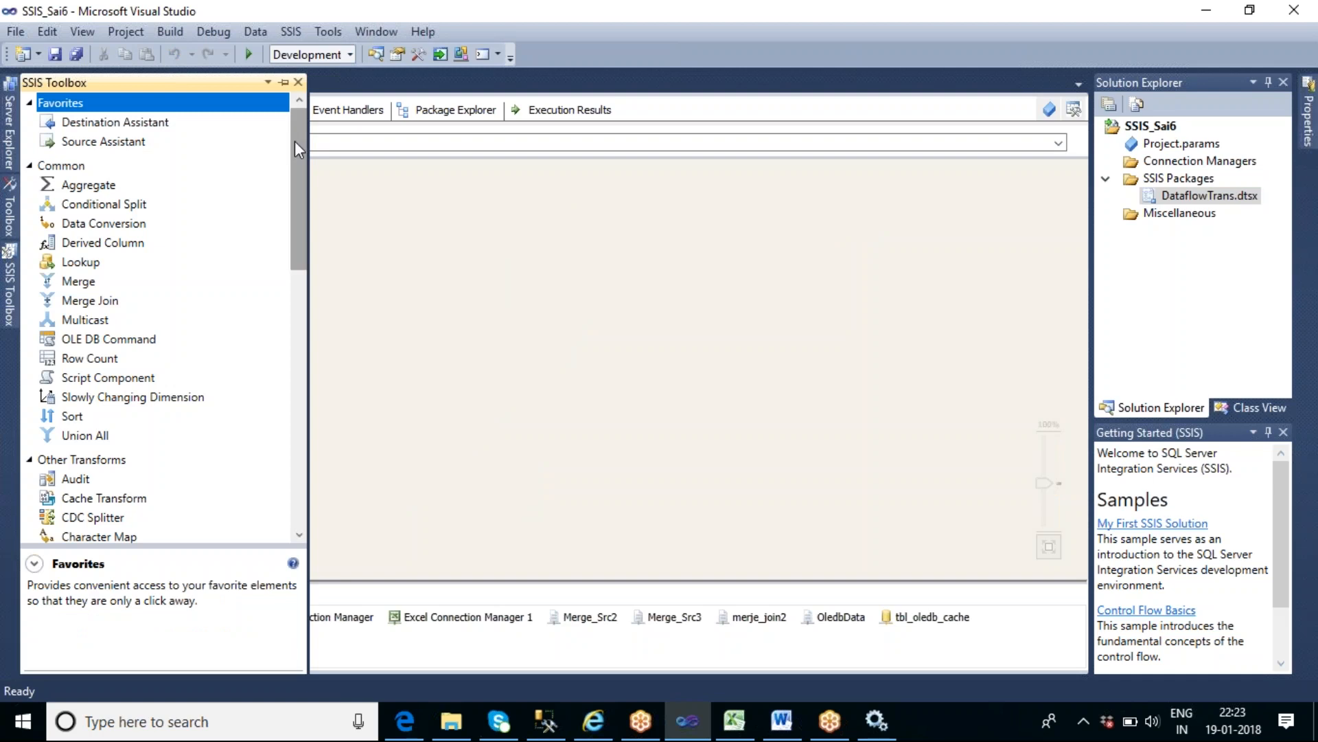
drag(294, 141, 298, 252)
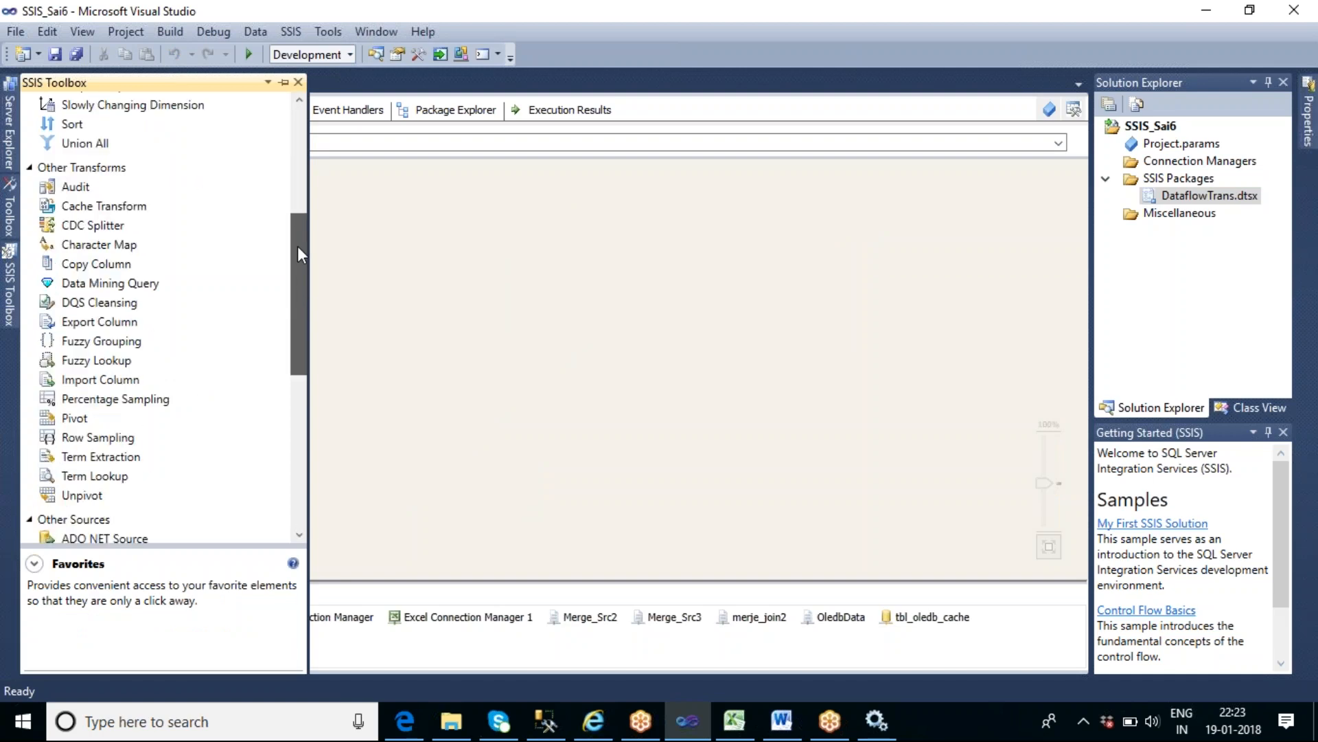
drag(298, 254, 299, 322)
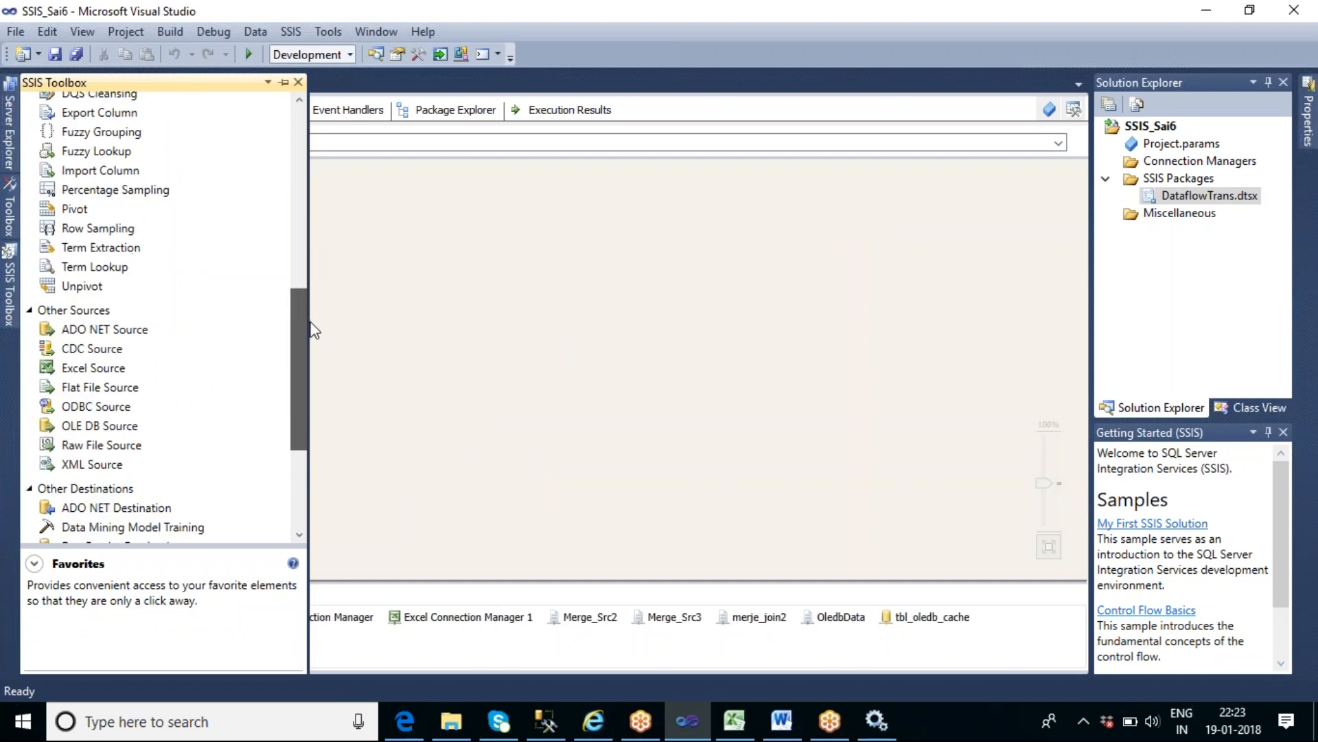
drag(121, 425, 456, 171)
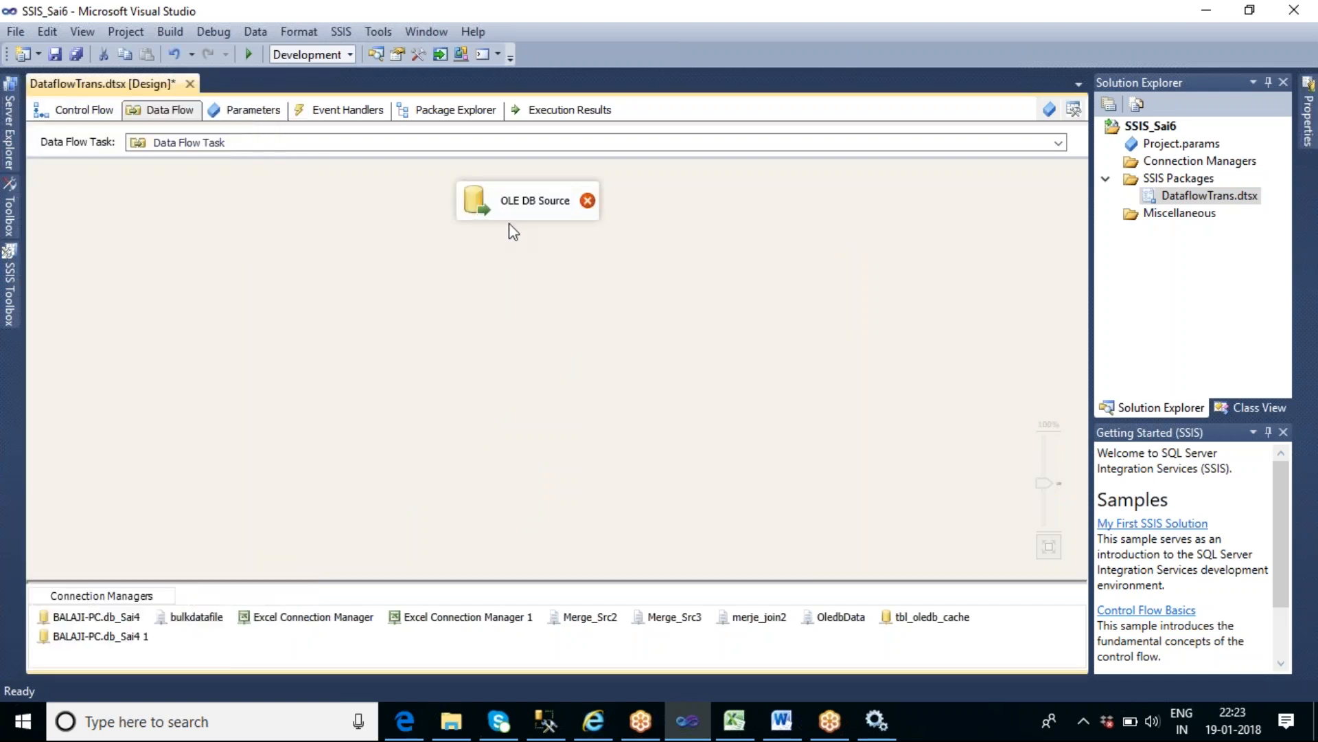
- Set the OLE DB Source to read the table [dbo].[tbl_palendrom] through BALAJI-PC.db_Sai4 and preview its rows
double_click(509, 217)
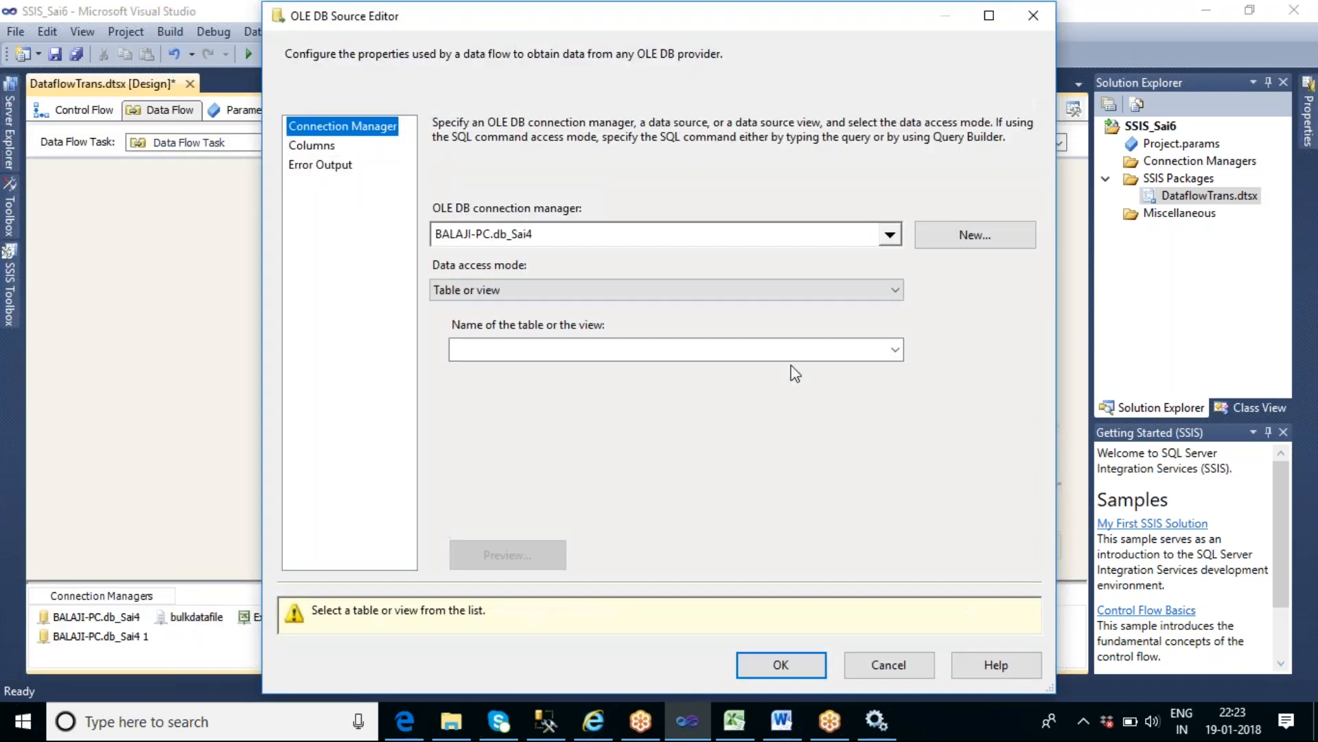
click(895, 351)
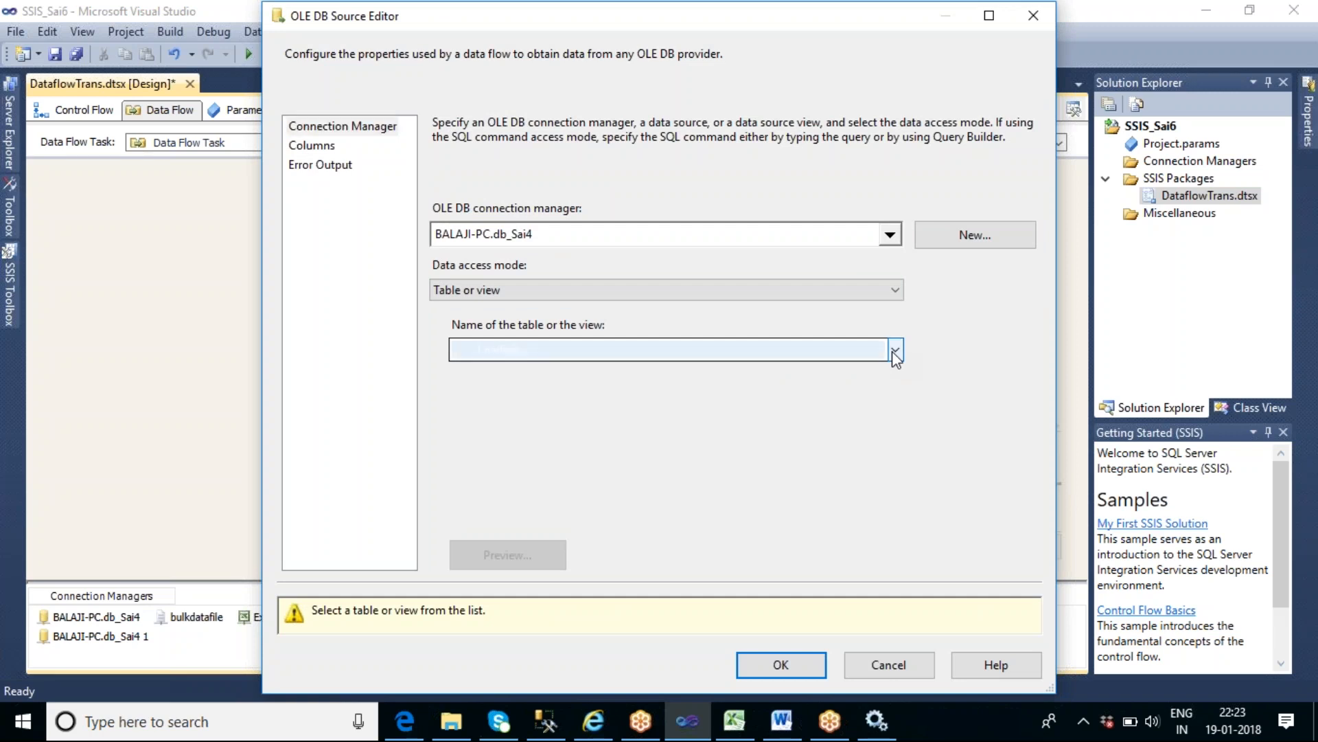
drag(891, 431, 867, 738)
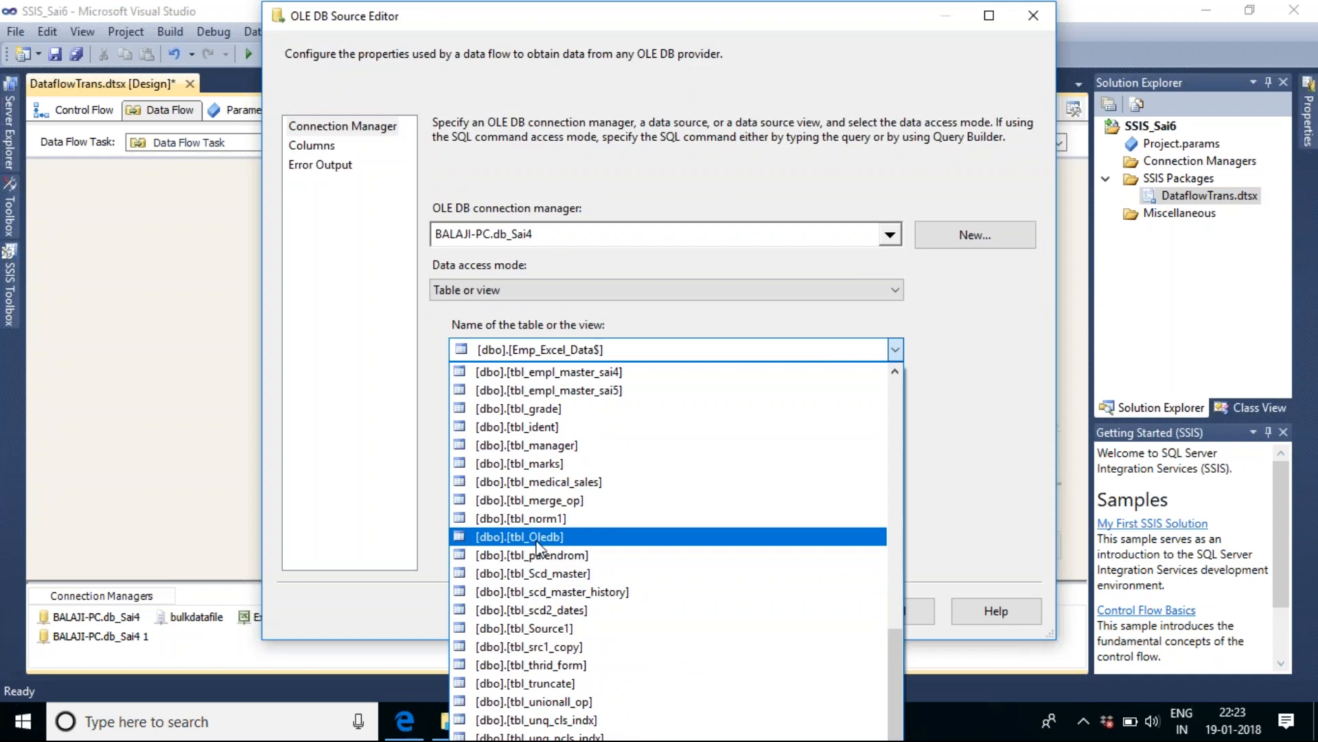
click(564, 555)
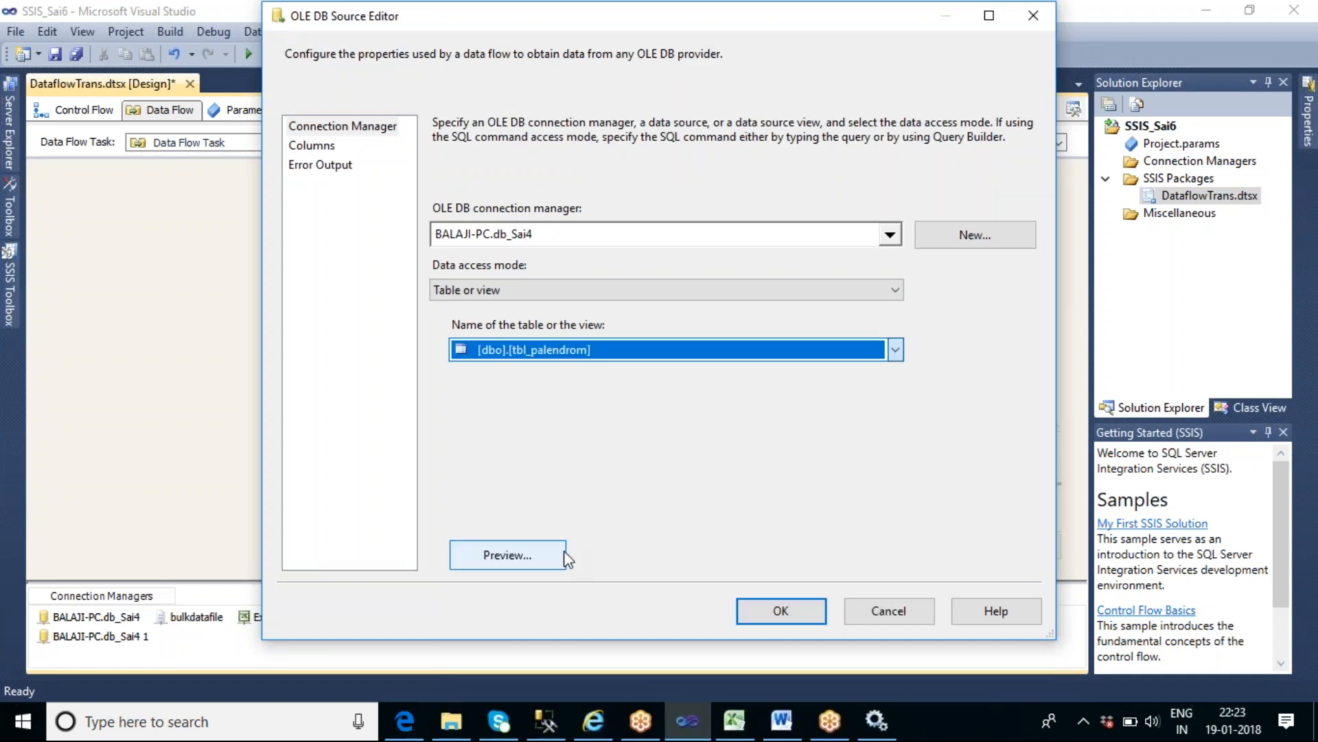
click(514, 554)
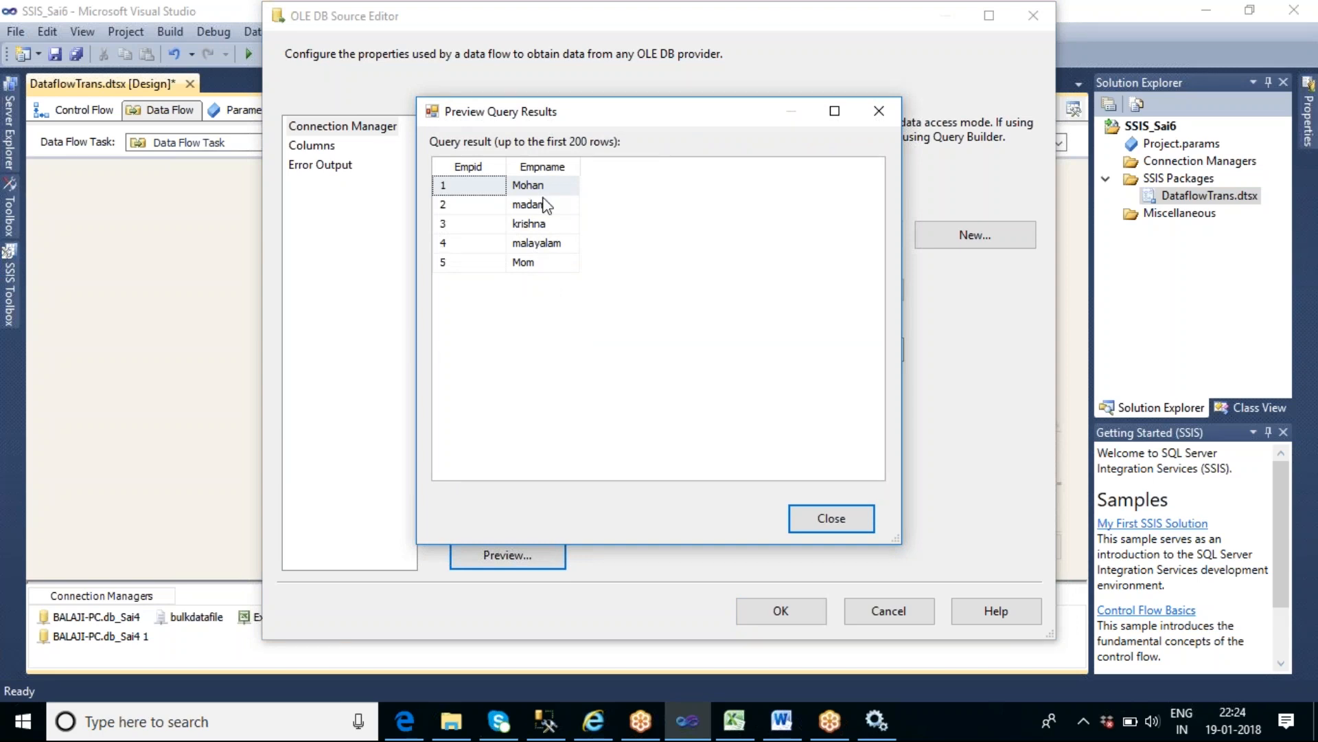
click(827, 515)
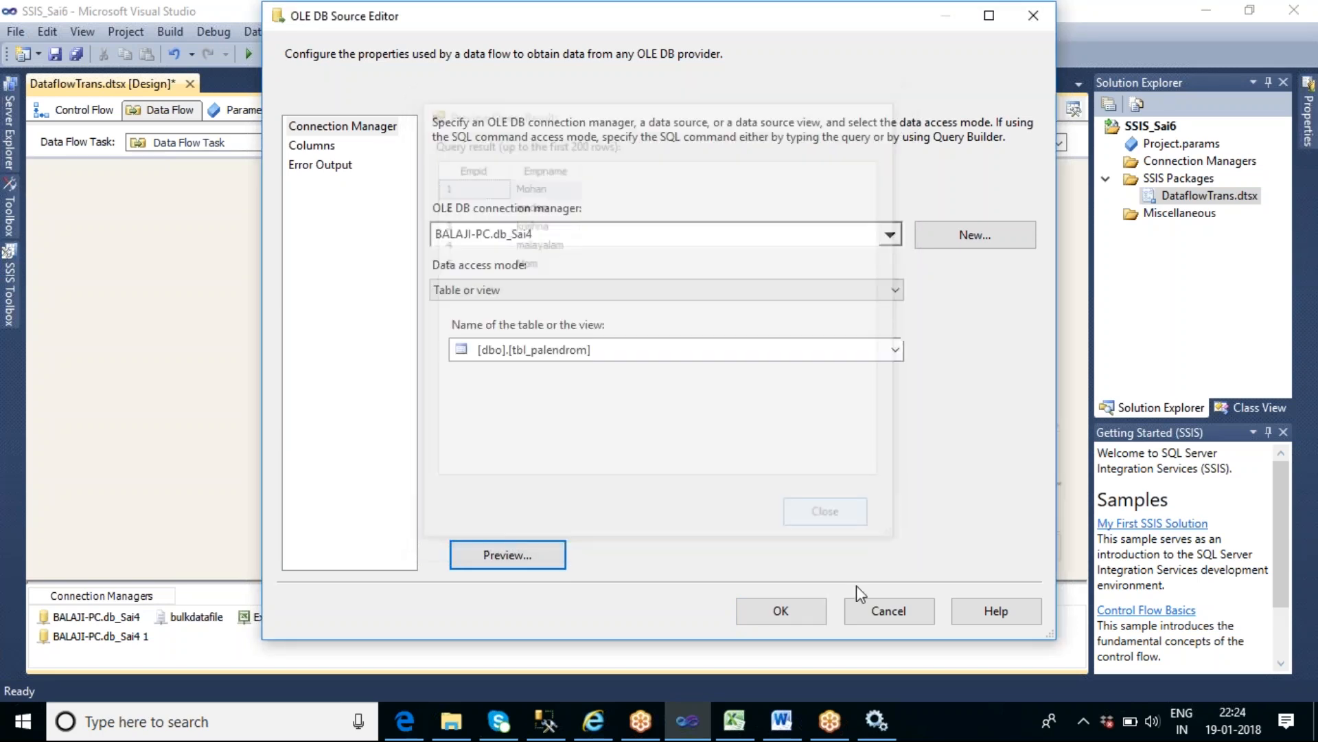
click(783, 611)
click(500, 331)
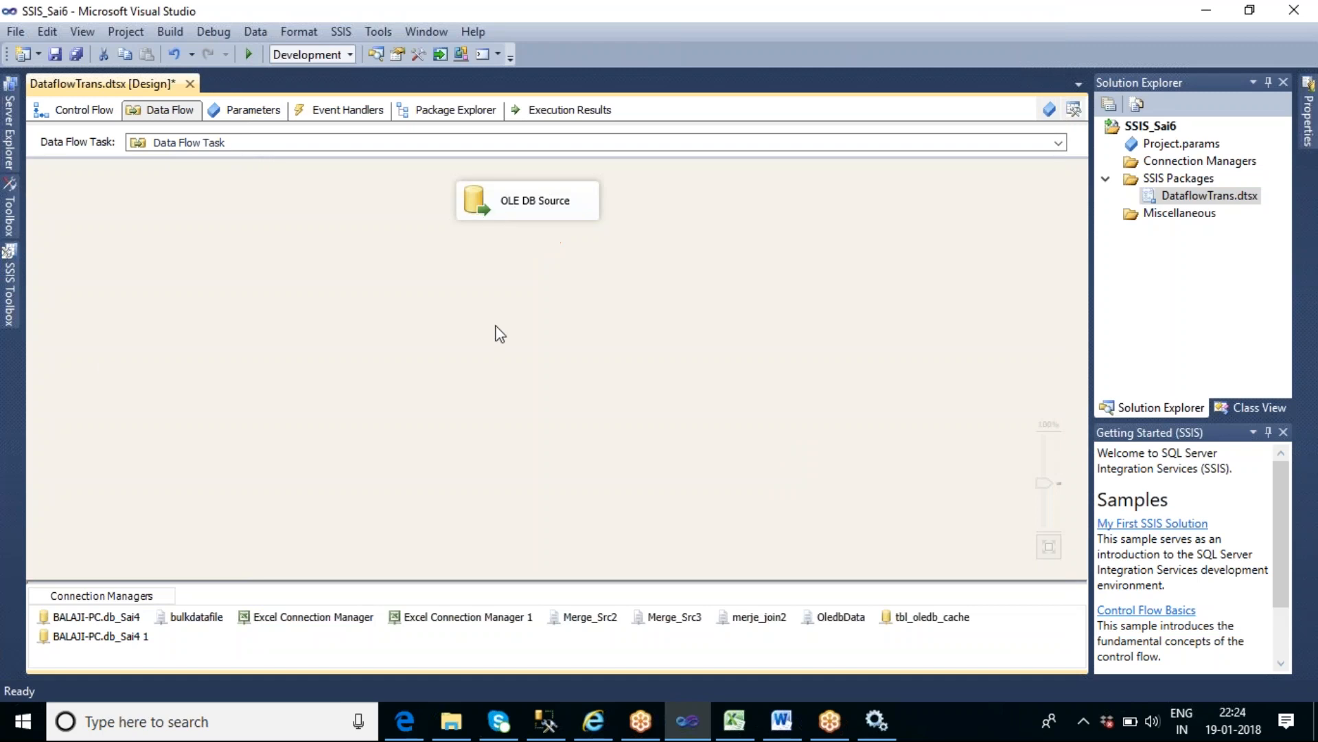
- Add a Copy Column transformation below the OLE DB Source and connect the source's output to it
click(10, 295)
drag(302, 339, 295, 252)
drag(110, 288, 486, 289)
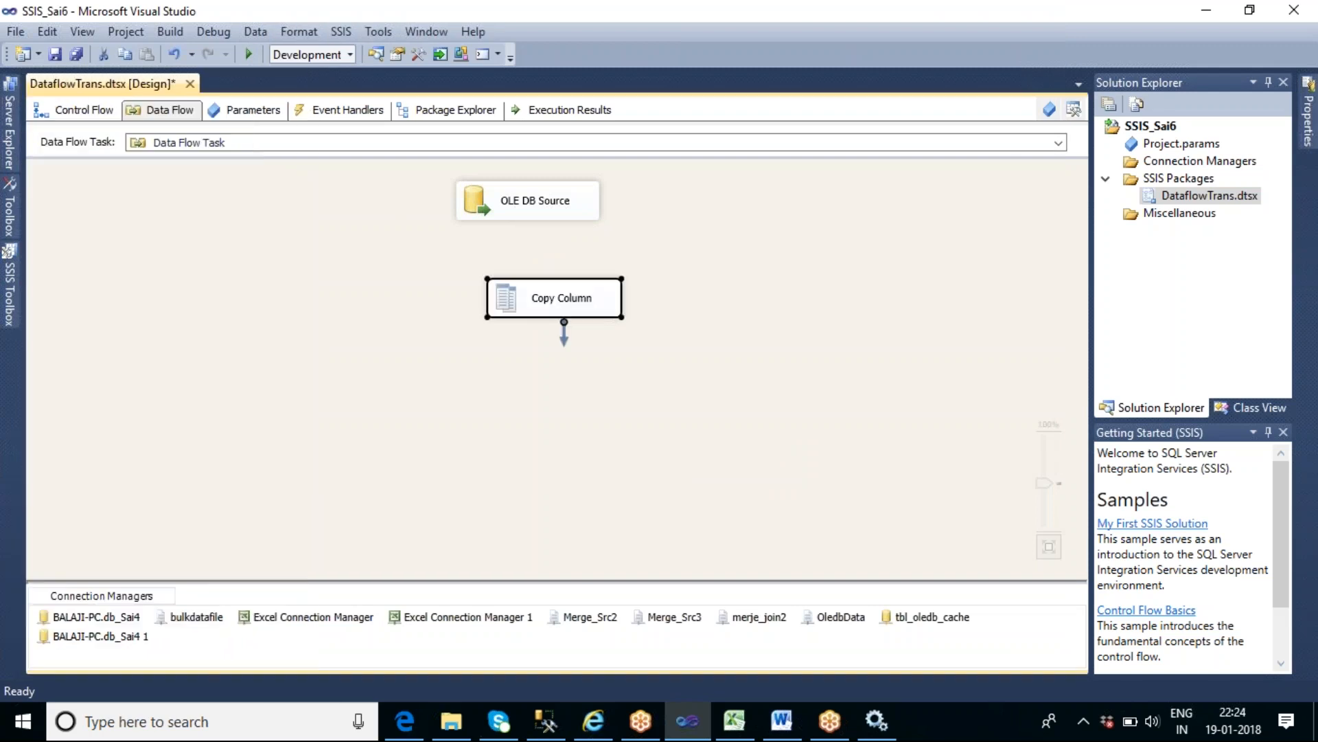
click(529, 206)
drag(529, 230, 531, 297)
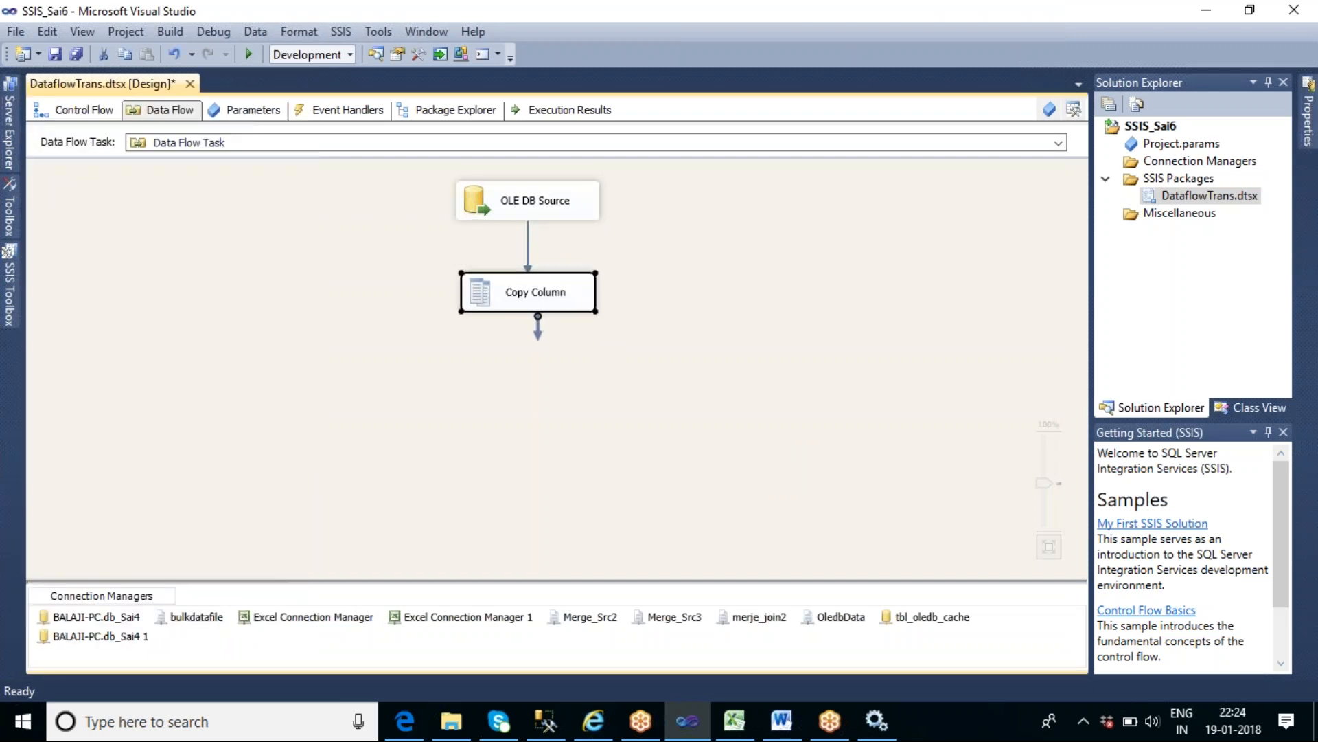
- Configure Copy Column to duplicate the Empname column with the output alias Copy_Empname, and recheck the setting
double_click(522, 305)
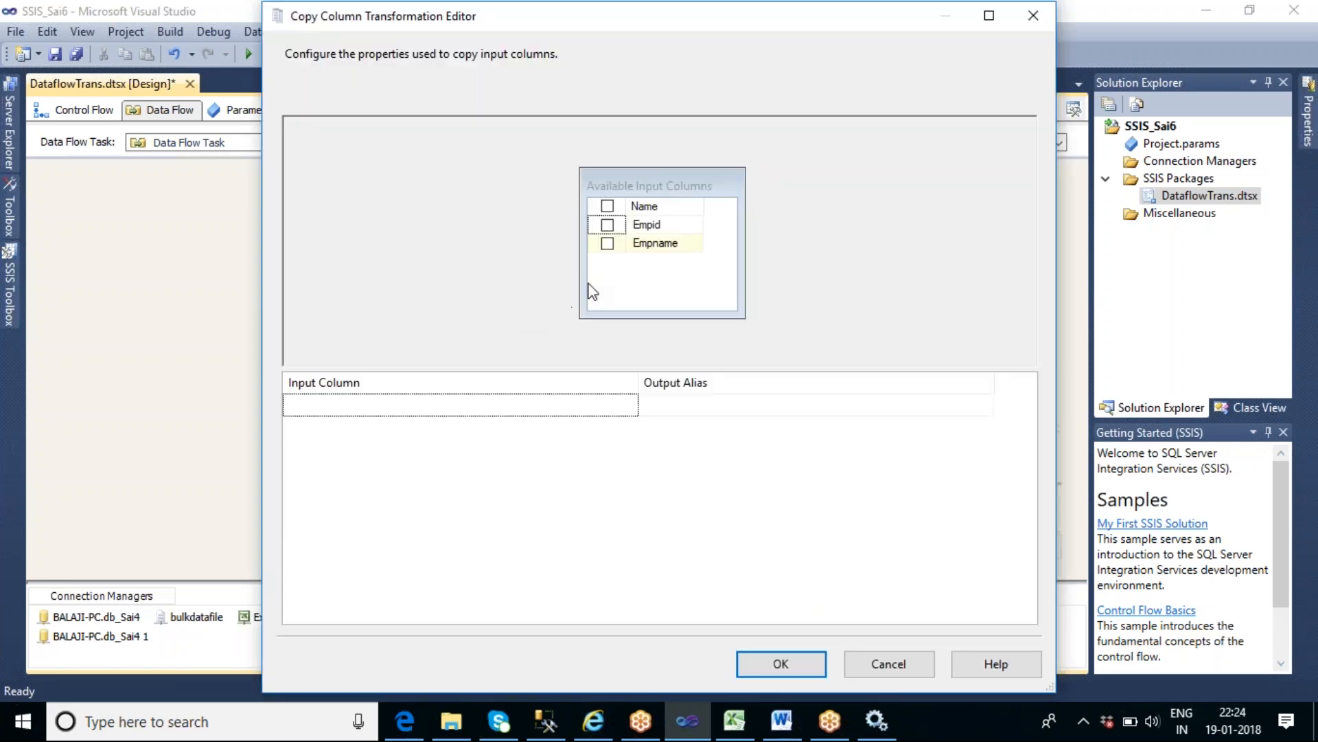
click(607, 243)
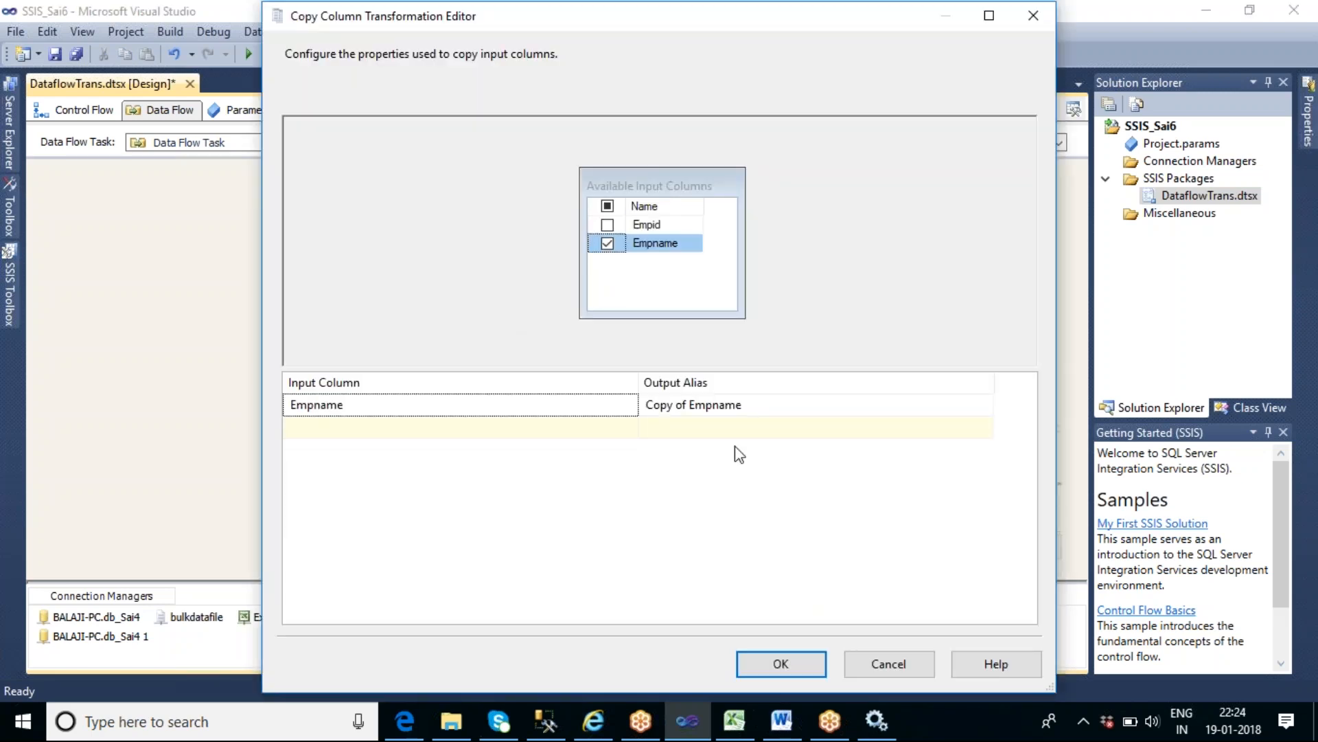
click(690, 407)
double_click(681, 405)
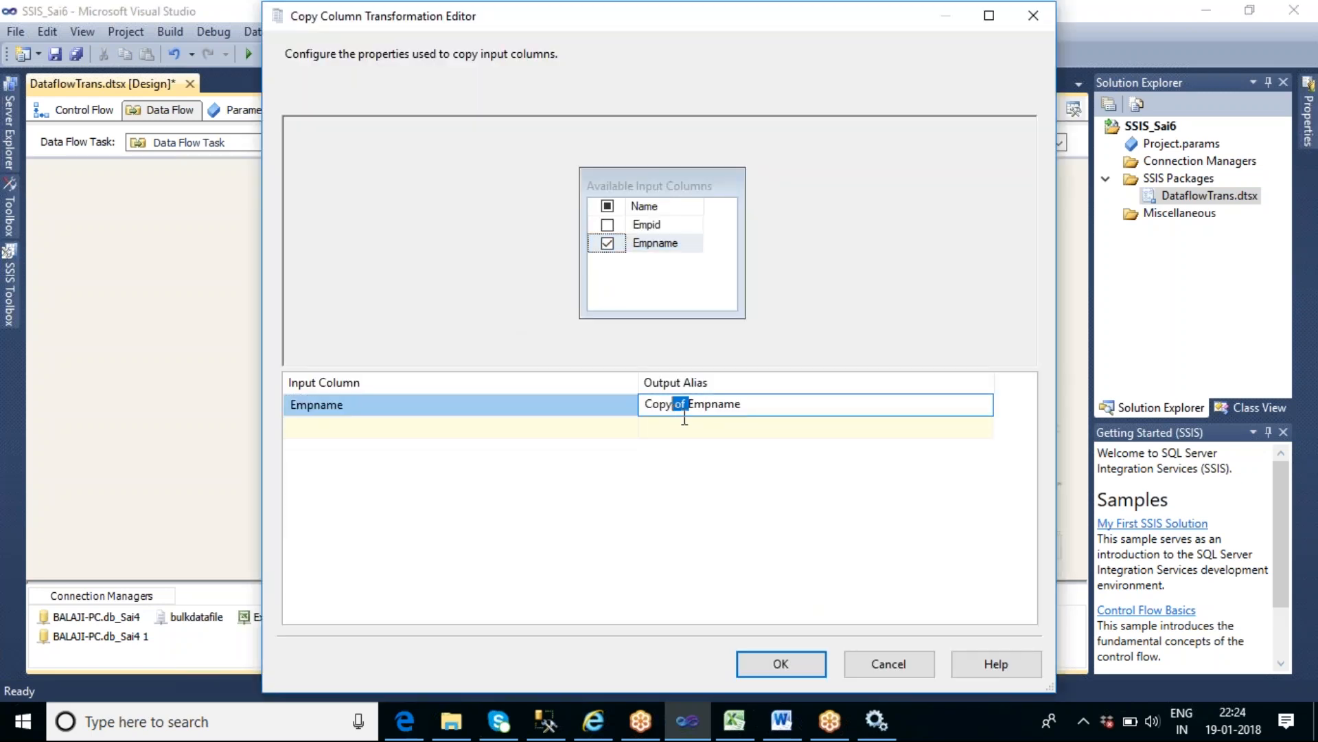
text(_)
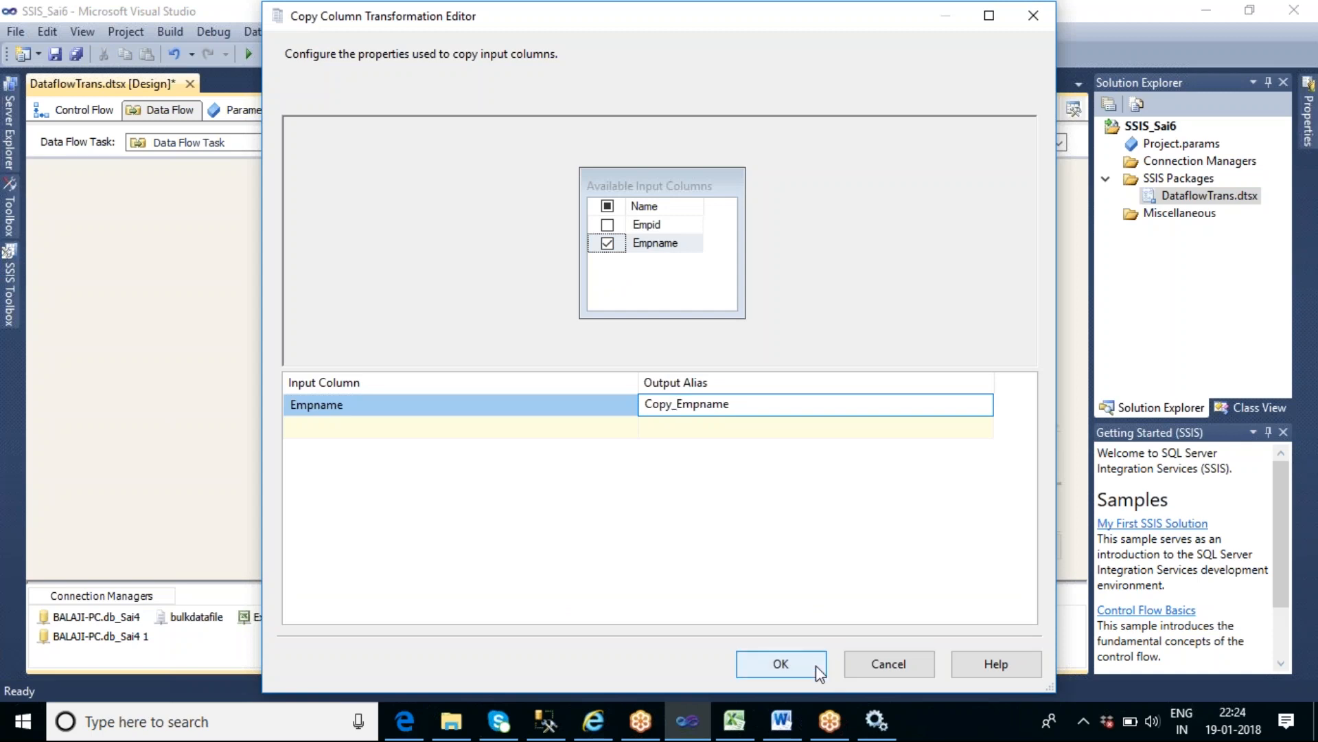
click(780, 664)
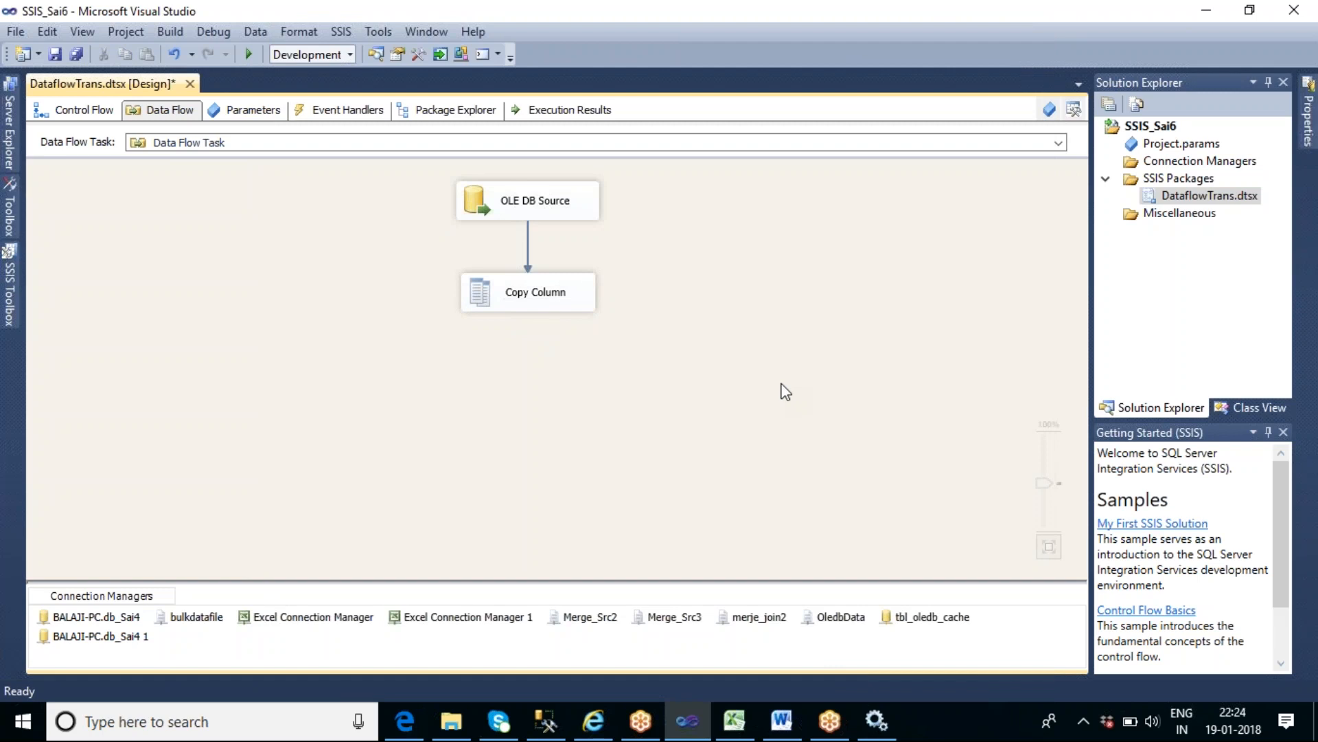
double_click(572, 286)
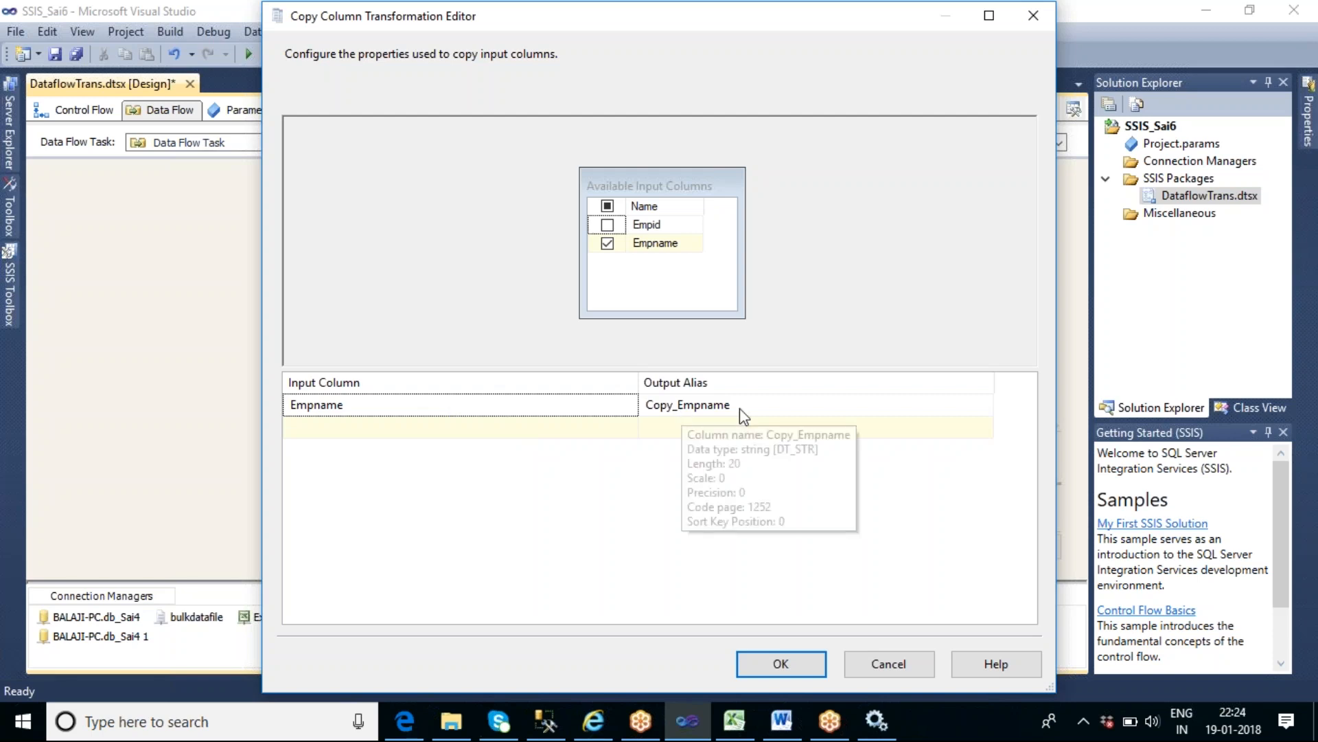
click(780, 664)
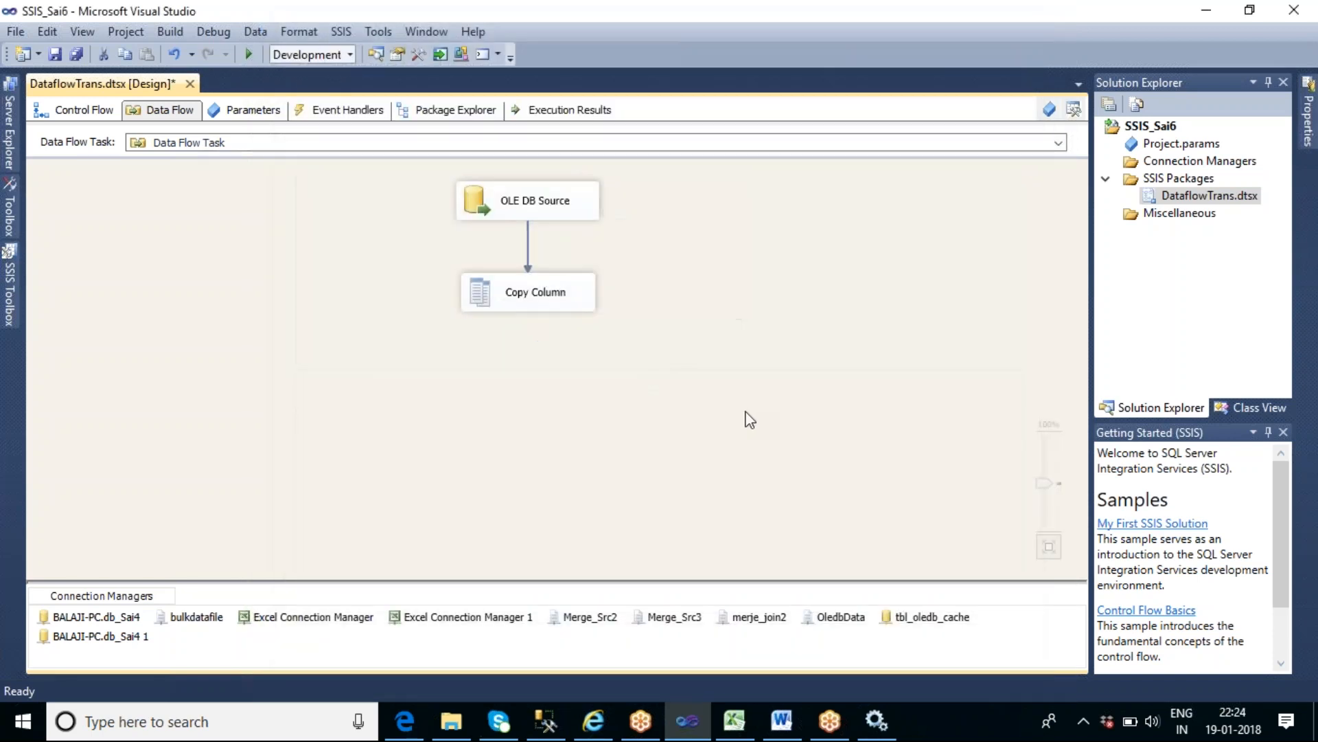
- Add a Conditional Split below Copy Column and connect Copy Column's output to it
click(9, 288)
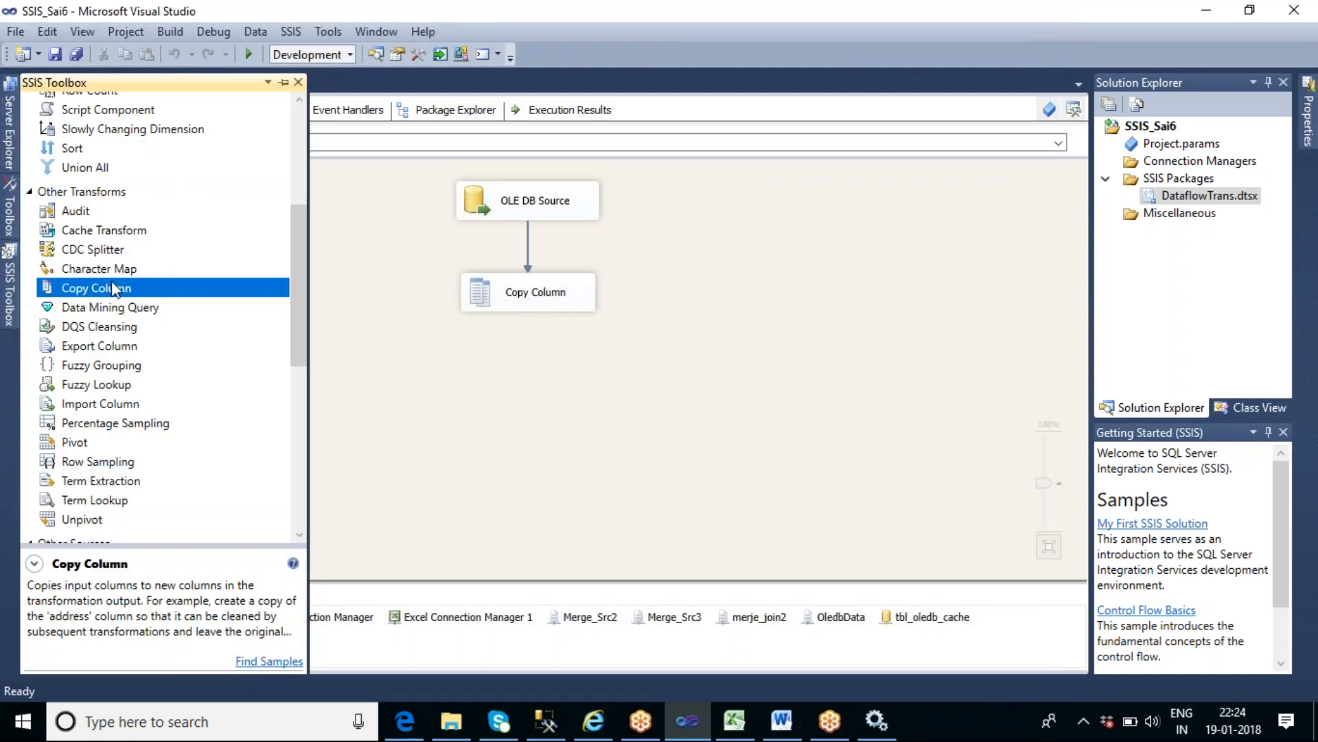
click(300, 121)
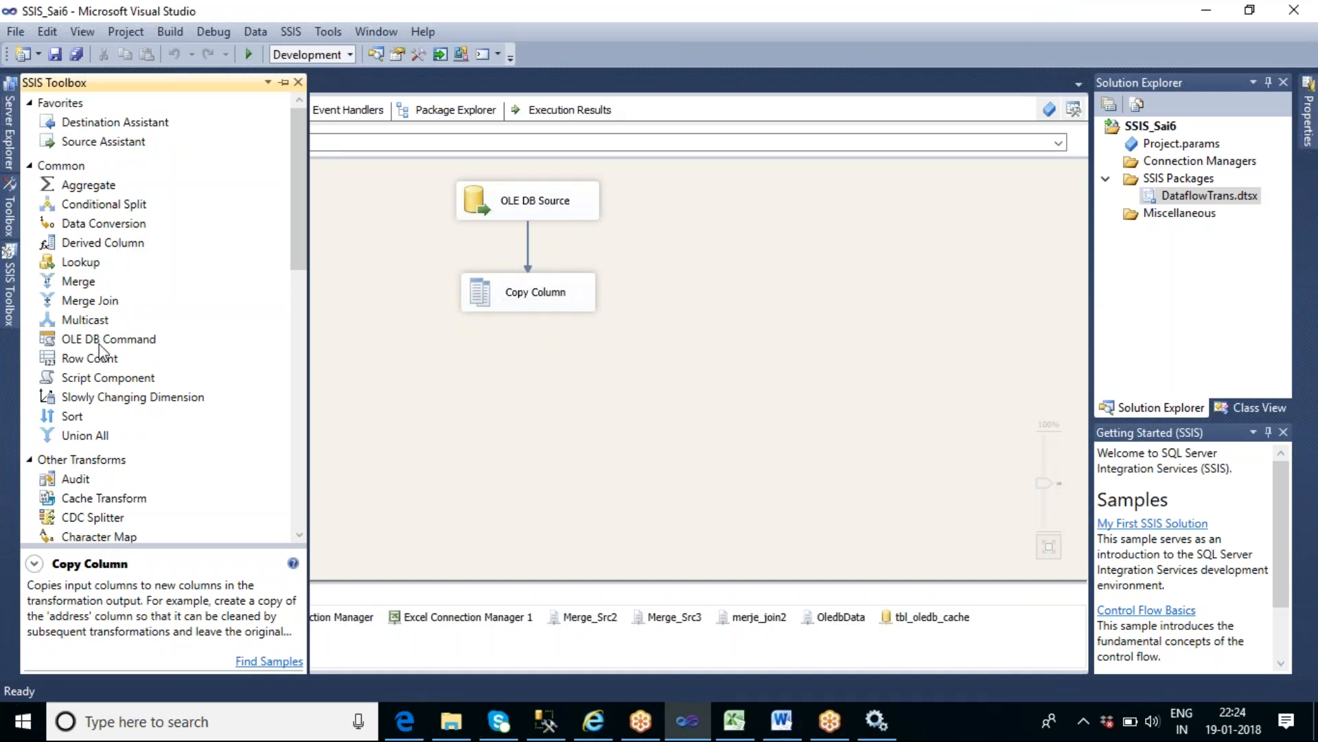
drag(103, 206, 474, 377)
click(538, 306)
drag(540, 324, 618, 413)
- Give the Conditional Split its first condition, [Empname]==reverse( [Copy_Empname] )
double_click(551, 401)
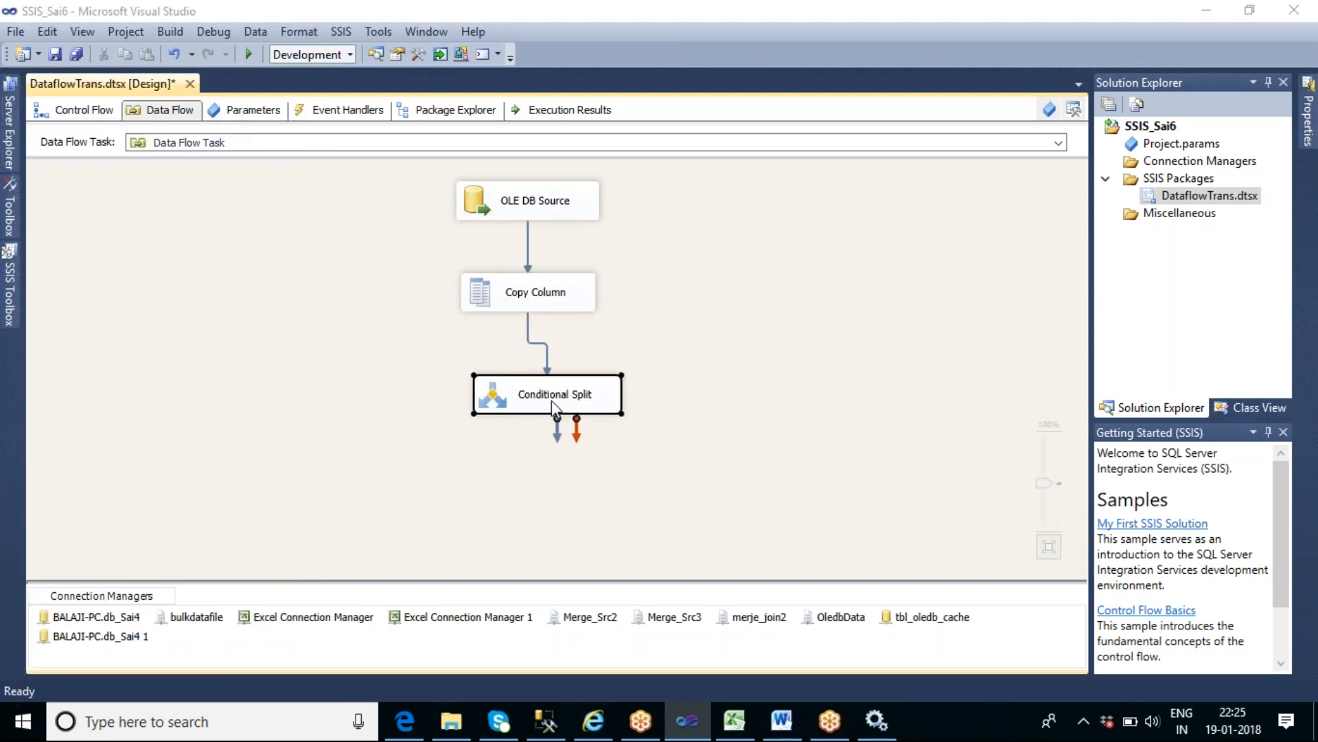
click(338, 127)
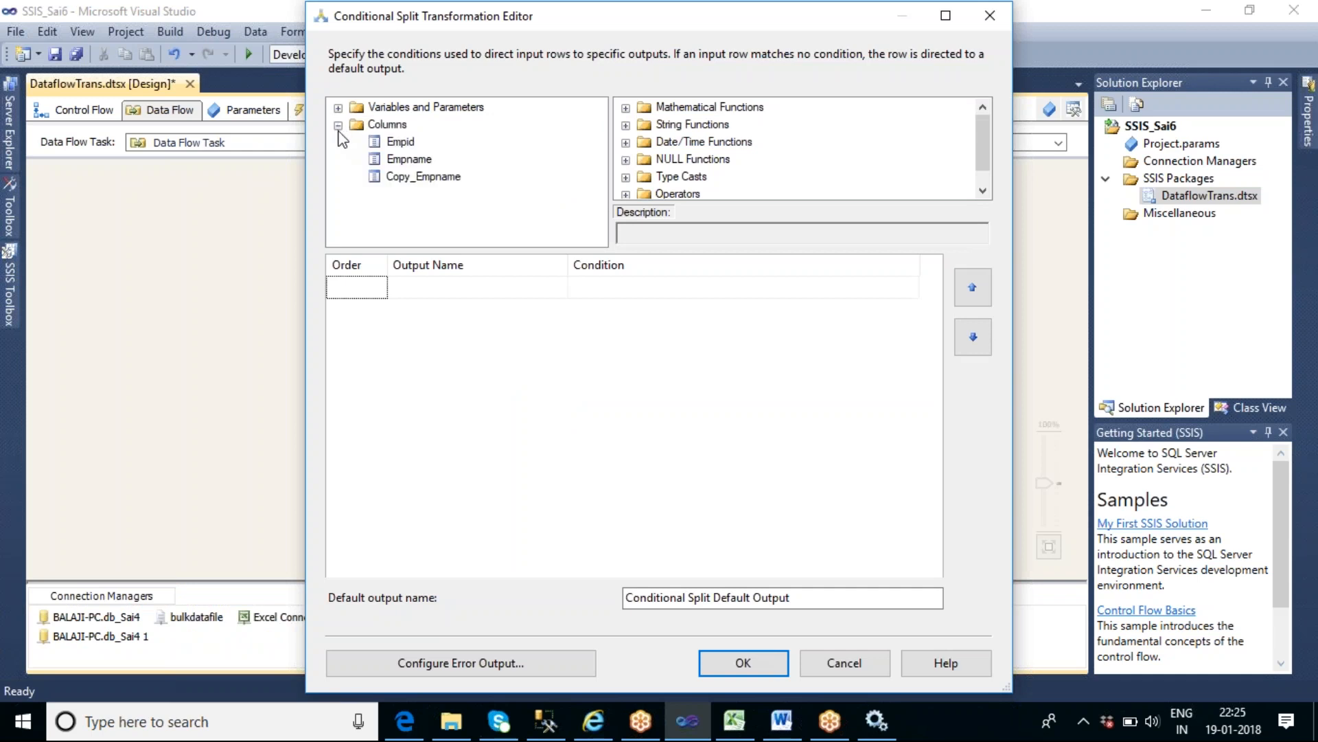
click(408, 162)
drag(408, 165, 588, 289)
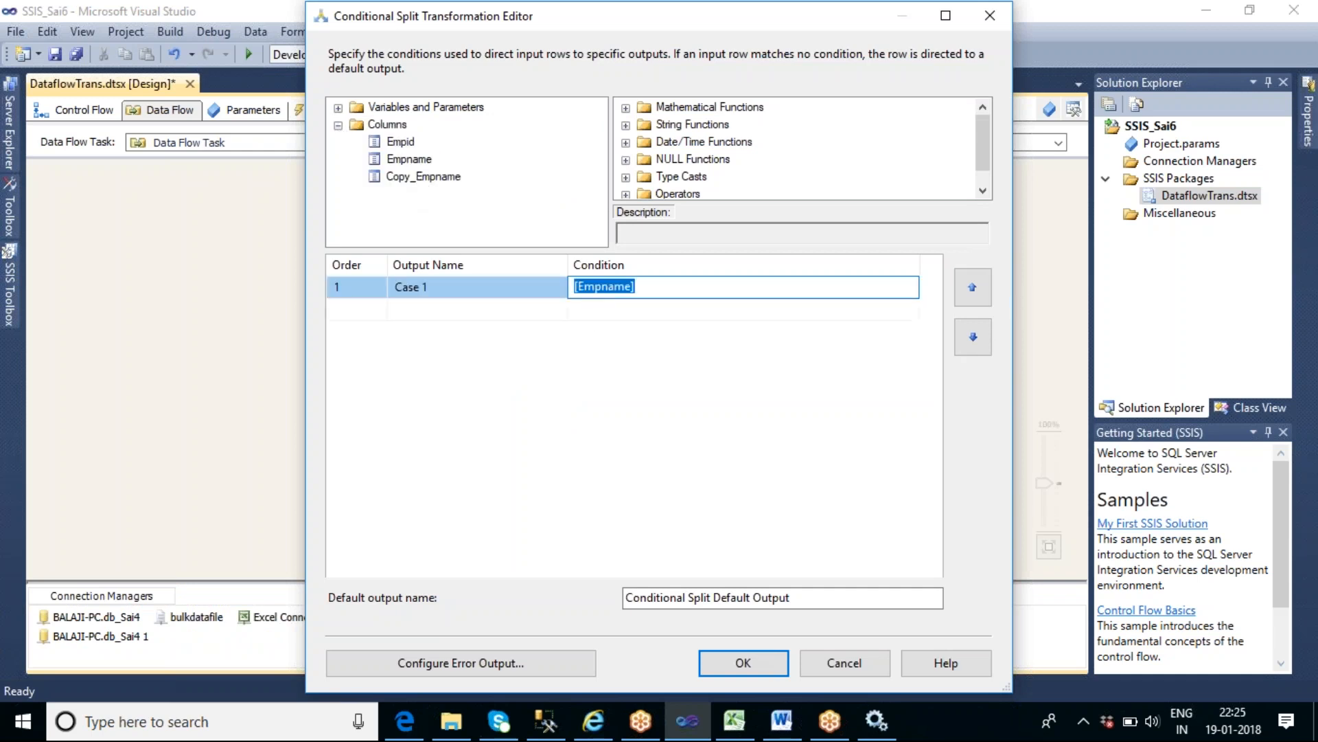
click(577, 286)
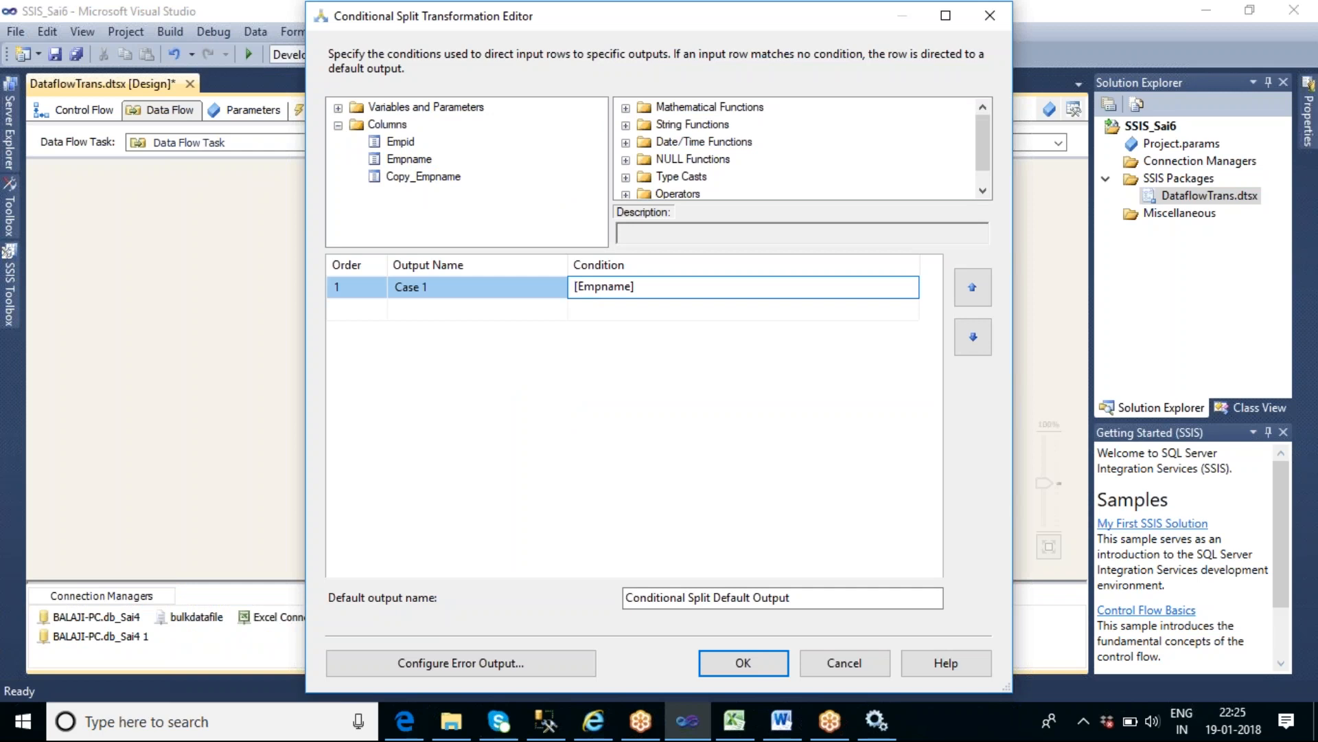
text(le)
key(BackSpace)
key(BackSpace)
key(End)
text(==reverse()
drag(508, 221, 690, 292)
click(767, 388)
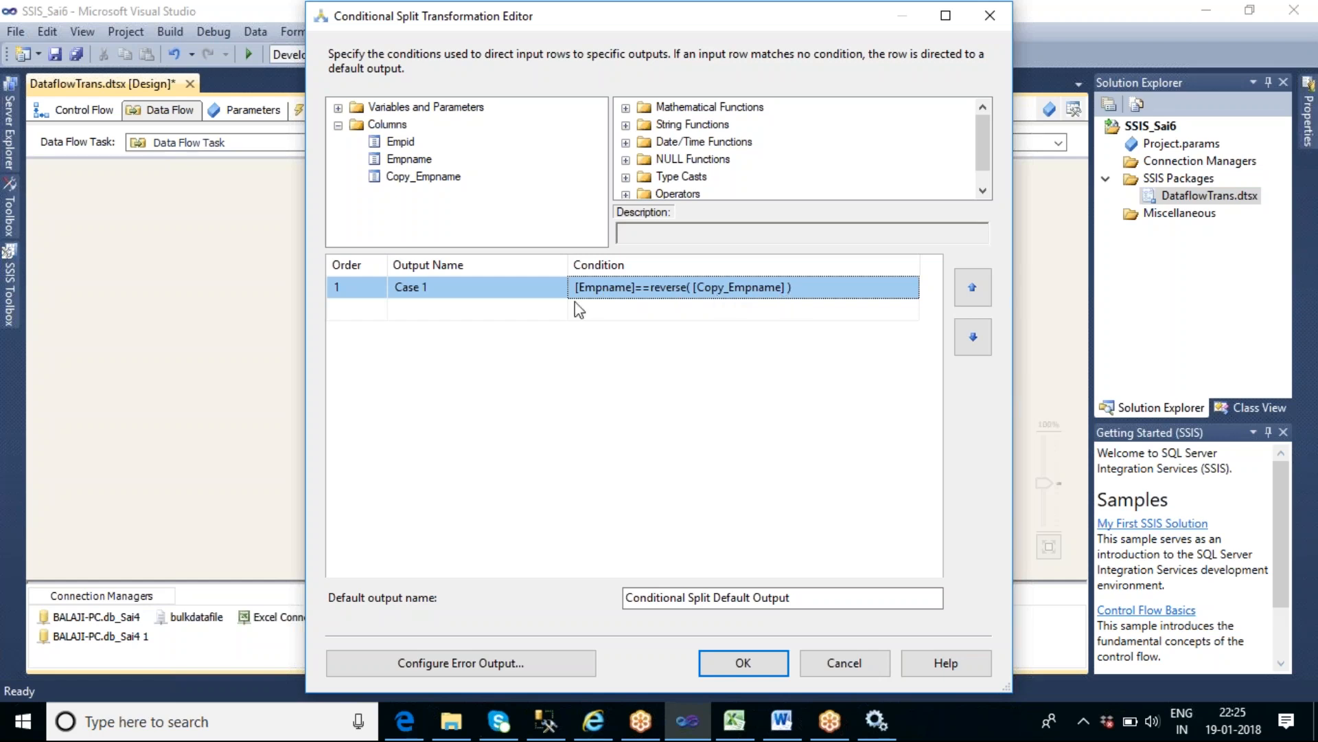
- Name the output of the reverse-name condition "Palendrome record"
click(456, 287)
drag(456, 287, 395, 287)
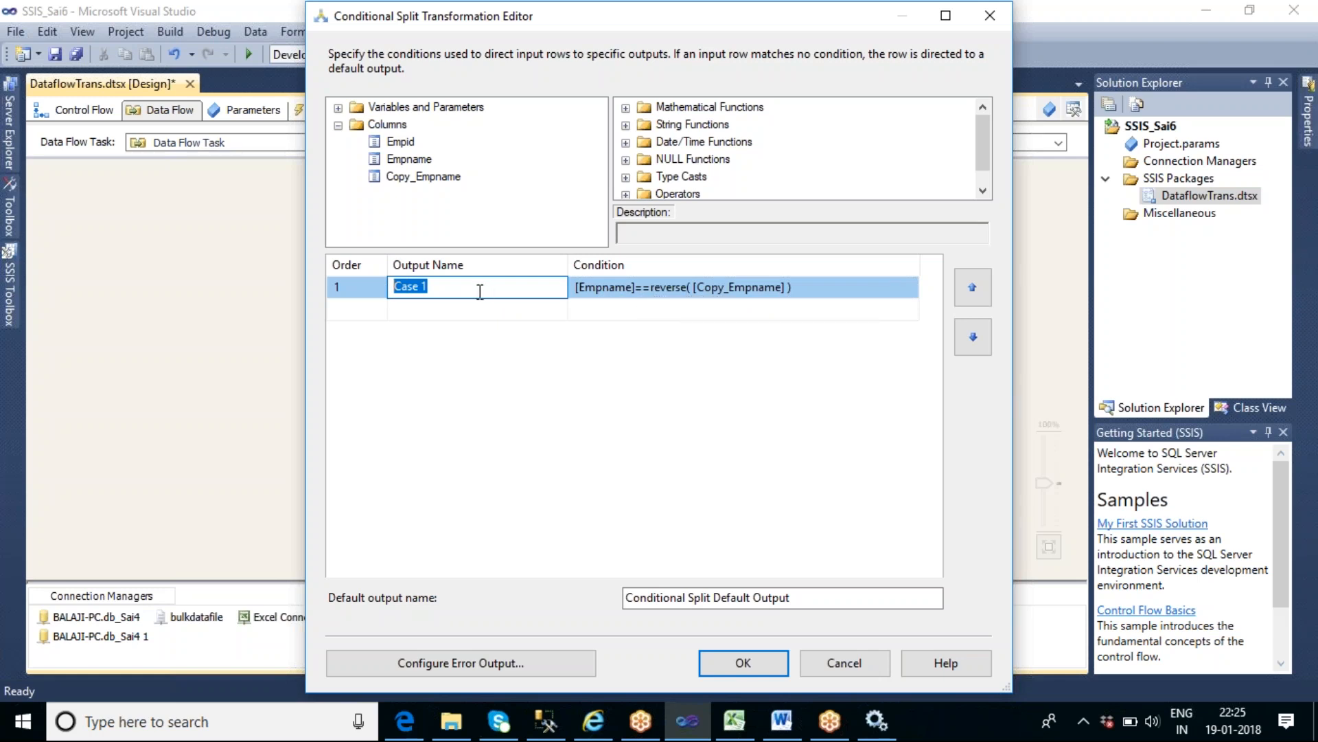
text(p)
key(BackSpace)
text(Palendro)
key(BackSpace)
key(BackSpace)
text(rome record)
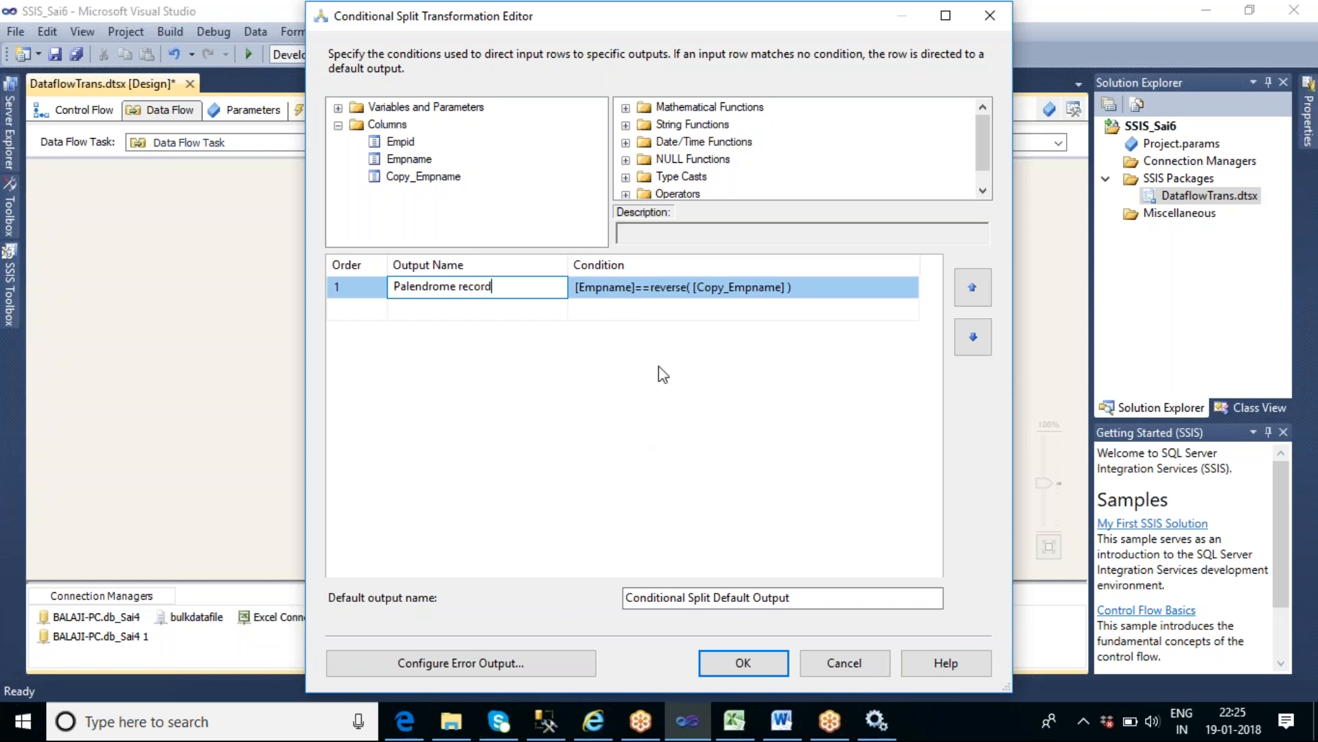
- Set the Conditional Split's default output name to "Normal Records" and apply the settings
click(697, 597)
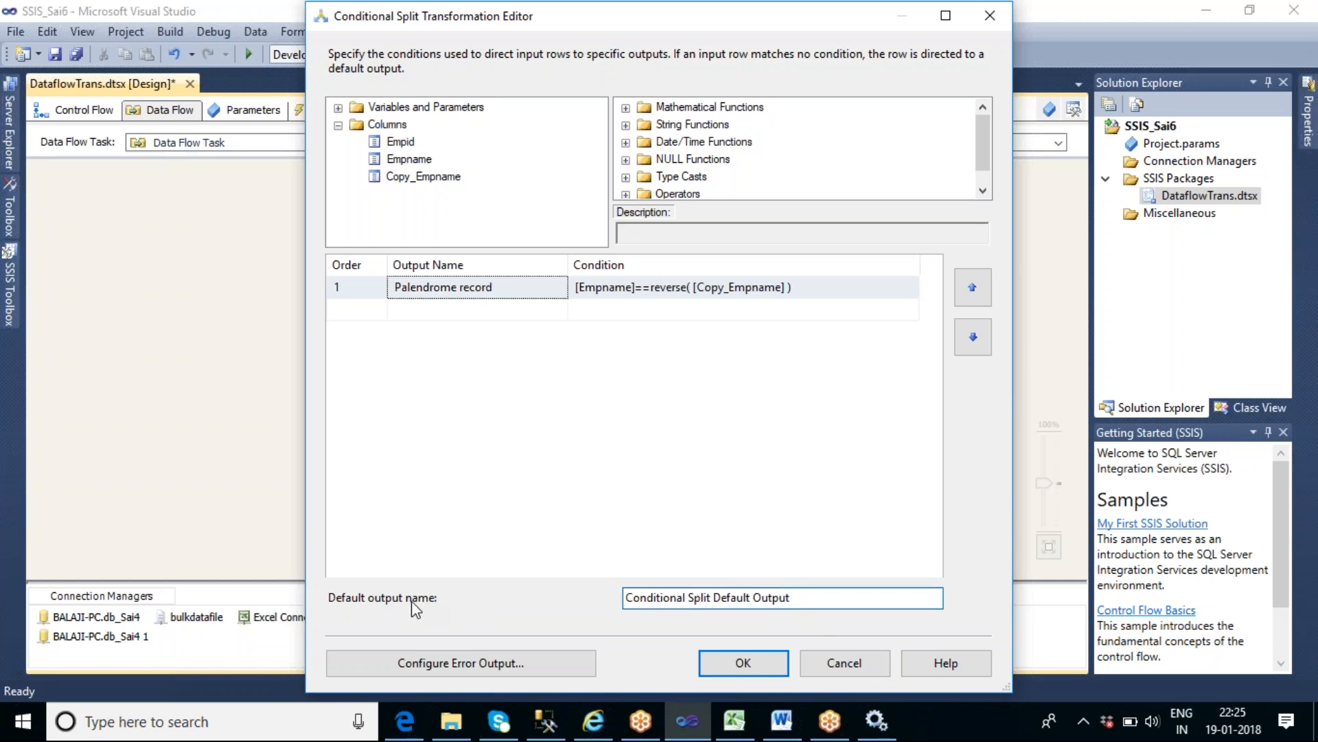
drag(812, 598, 618, 597)
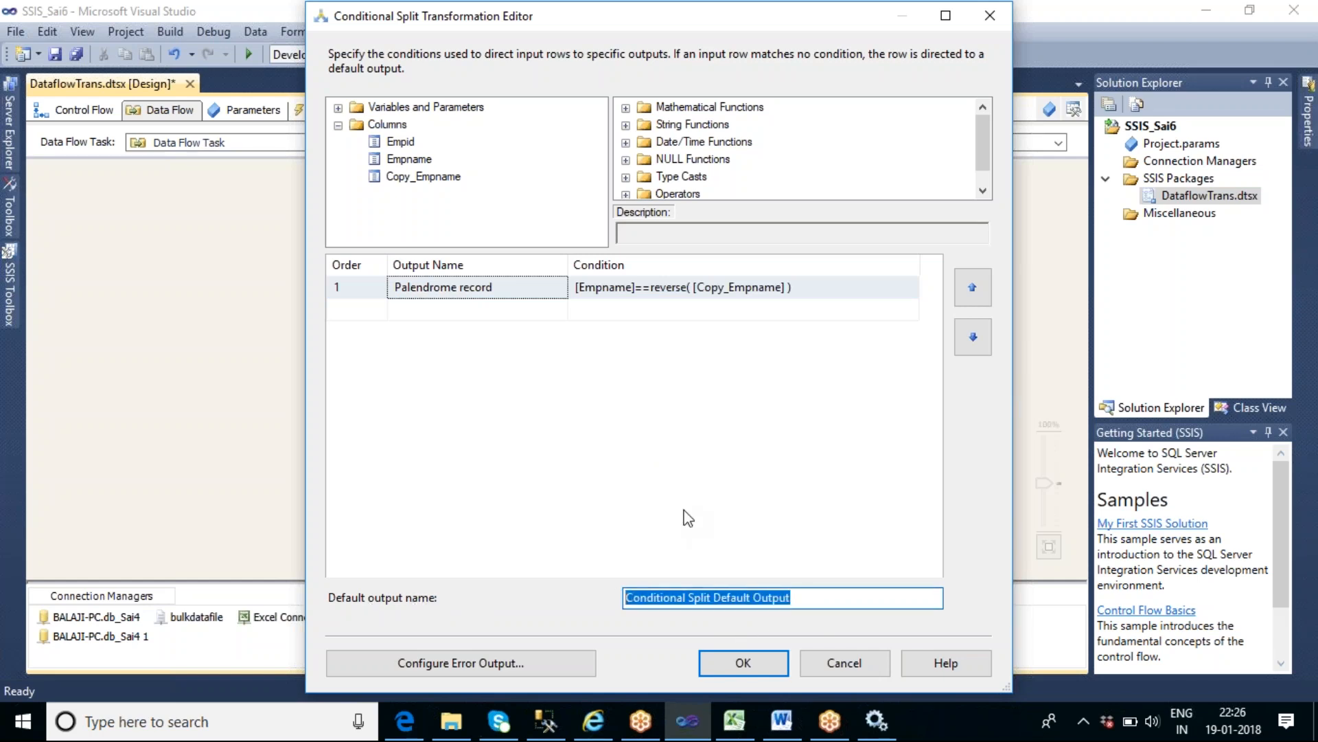
text(Normal re)
key(BackSpace)
key(BackSpace)
text(Names)
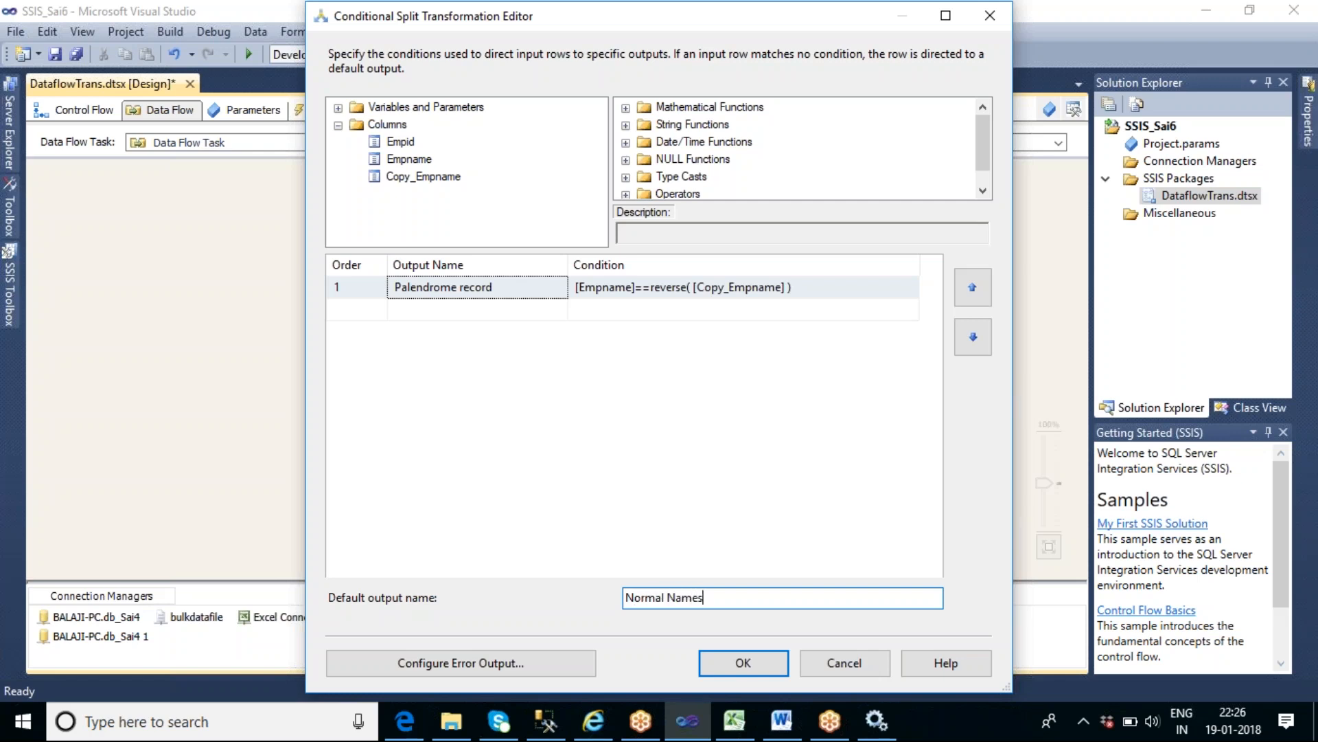
key(BackSpace)
key(BackSpace)
key(BackSpace)
key(BackSpace)
key(BackSpace)
text(Records)
click(743, 665)
- Line up Copy Column and Conditional Split closer beneath the OLE DB Source, and review the split's condition and output names
drag(542, 296, 543, 263)
drag(547, 404, 535, 349)
click(685, 372)
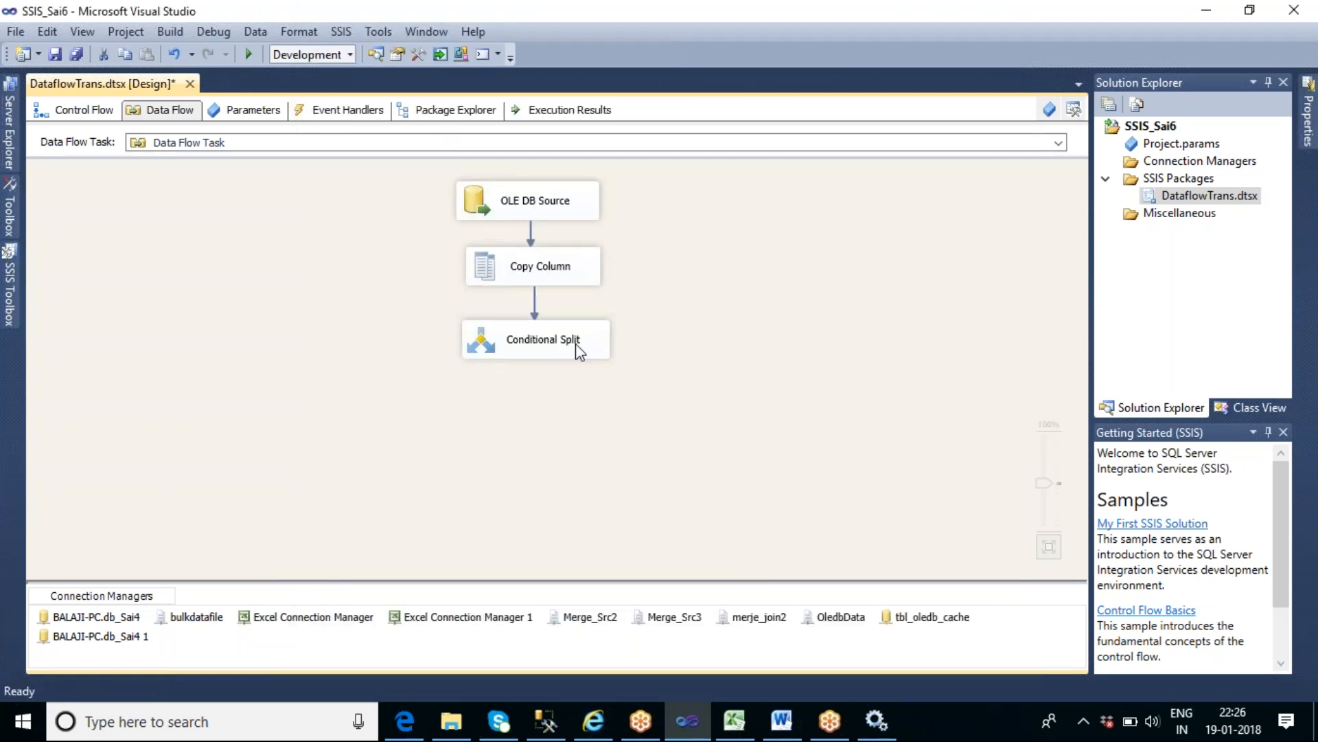
double_click(577, 352)
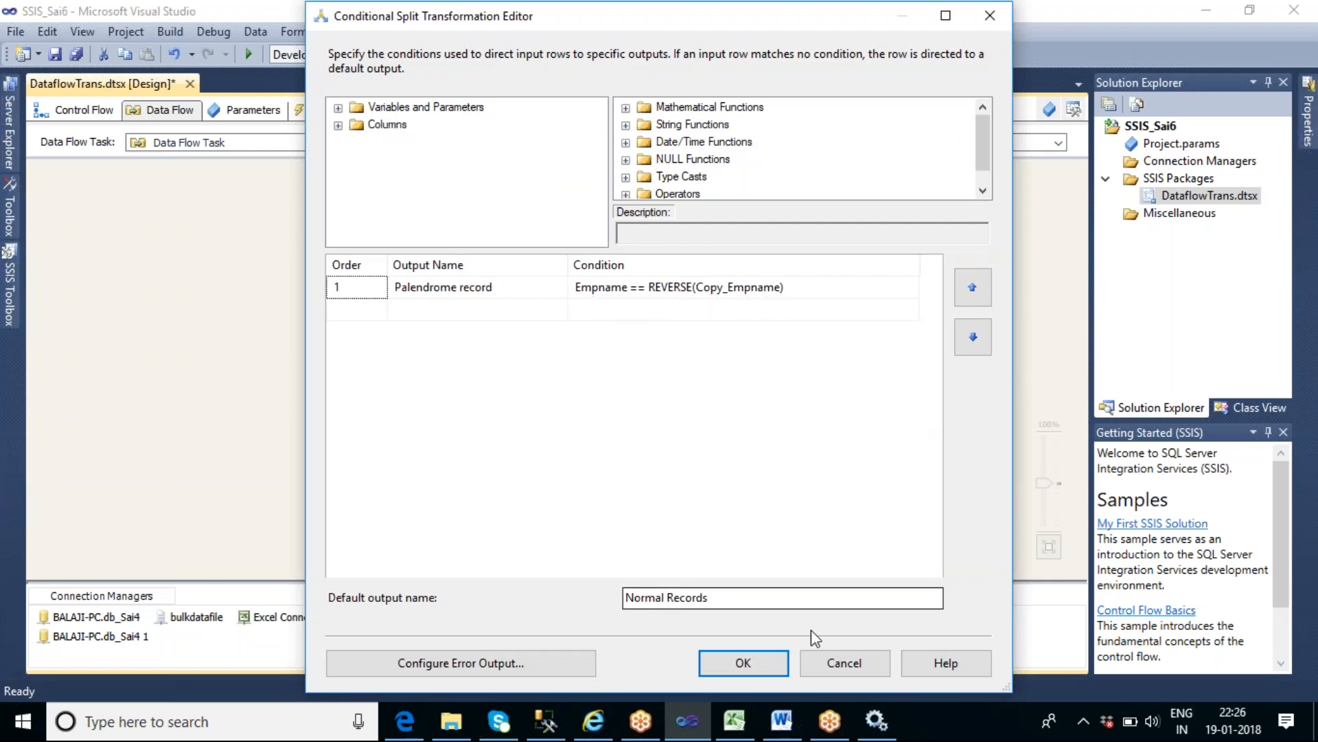
click(768, 657)
click(758, 433)
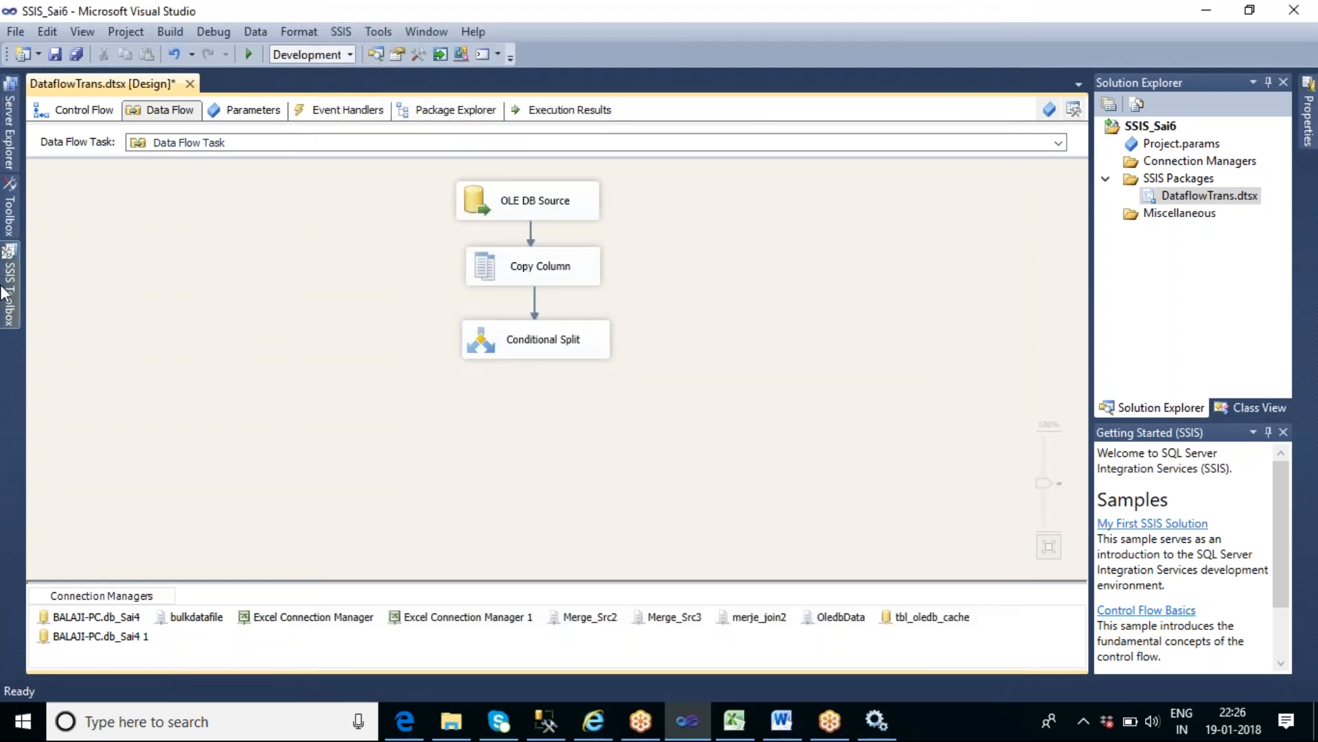
- Add an Audit transformation to the data flow, below and to the left of the Conditional Split
click(10, 289)
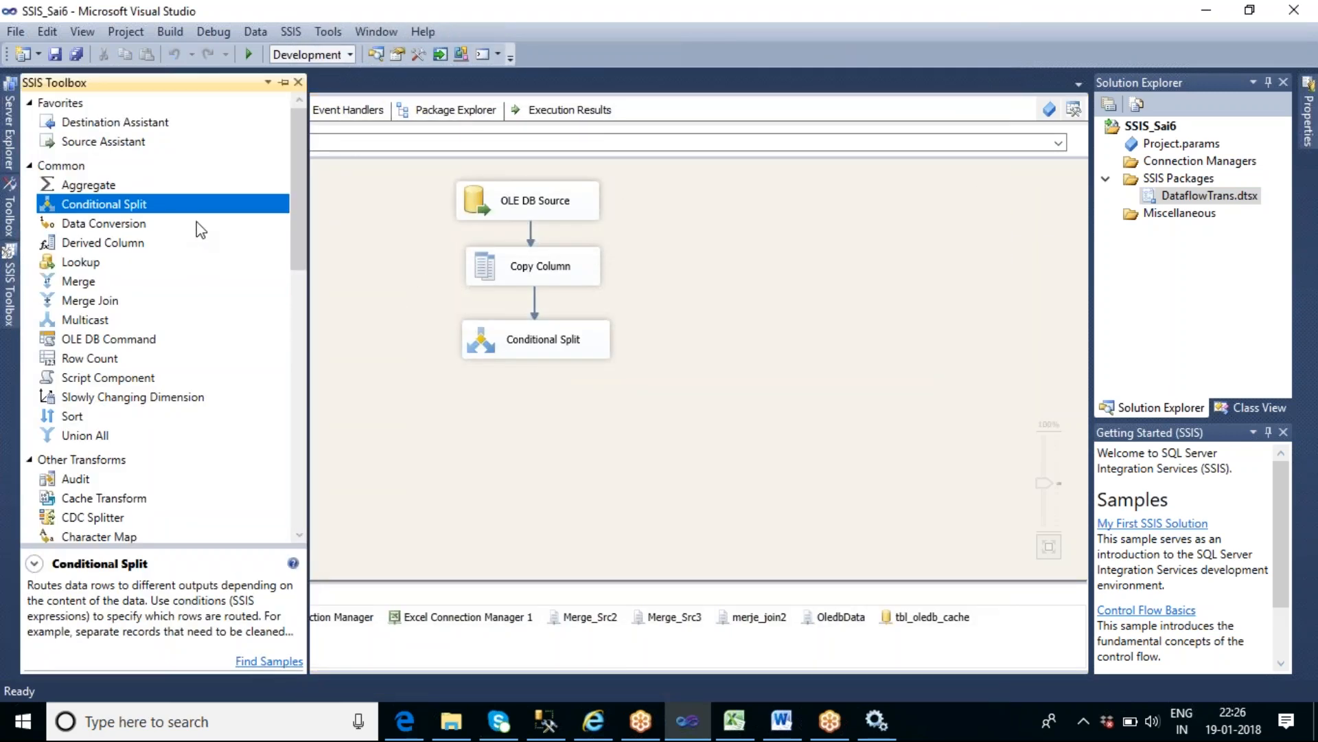
drag(291, 220, 289, 272)
click(95, 335)
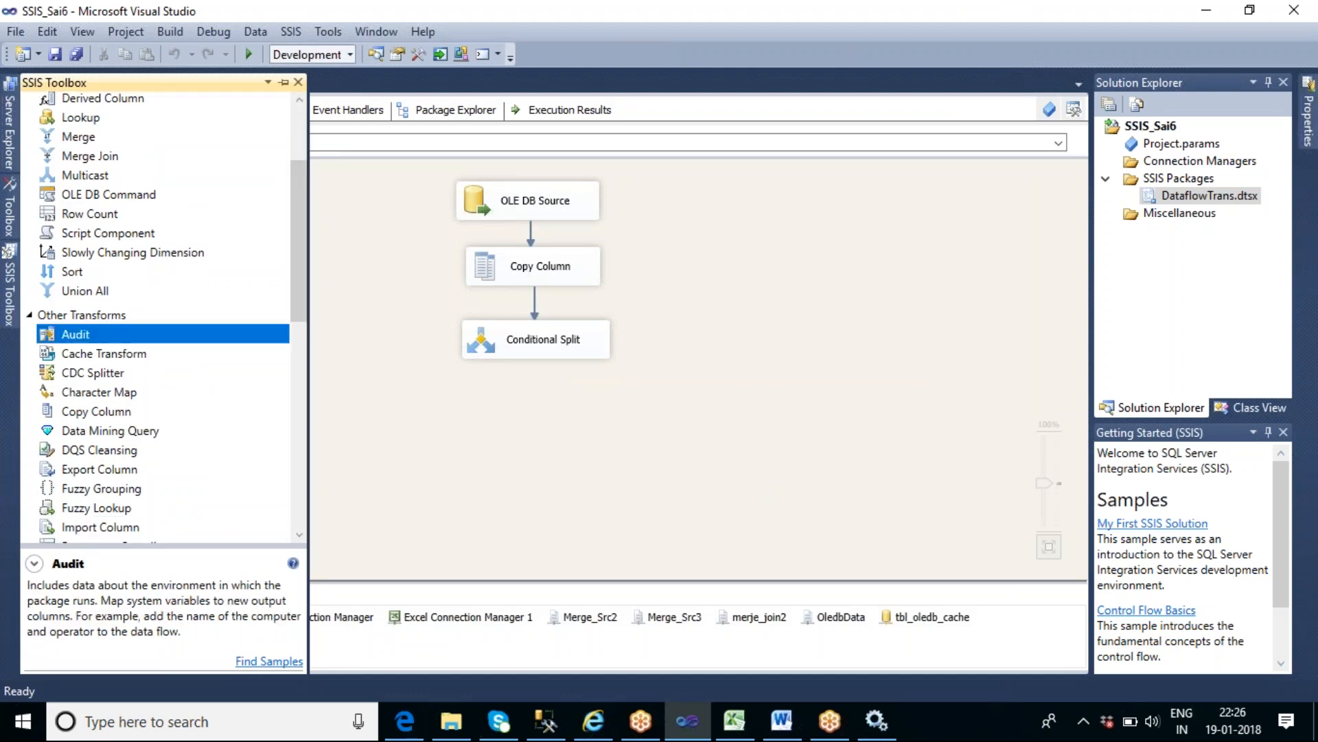
drag(343, 437, 343, 437)
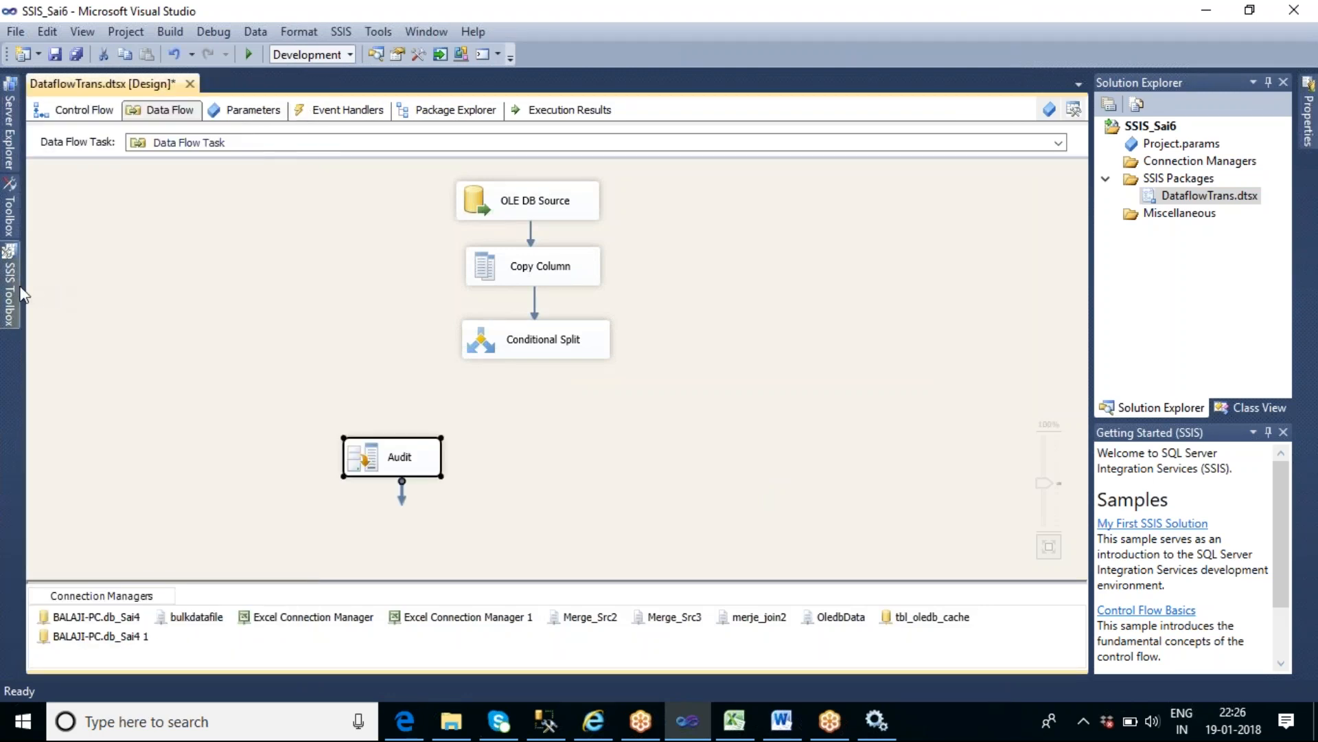
- Add a second Audit transformation below and right of the Conditional Split, and route the "Palendrome record" output to the first Audit
click(10, 303)
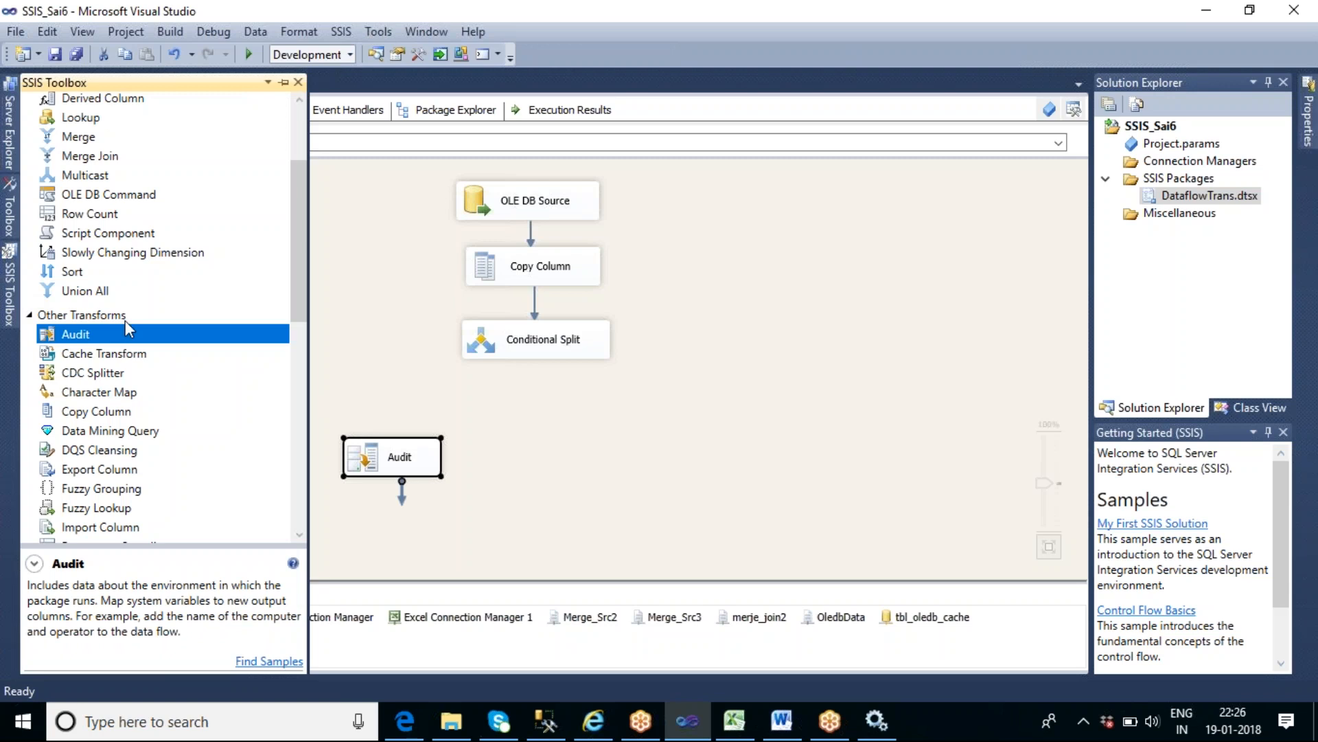
drag(125, 338, 607, 447)
click(549, 359)
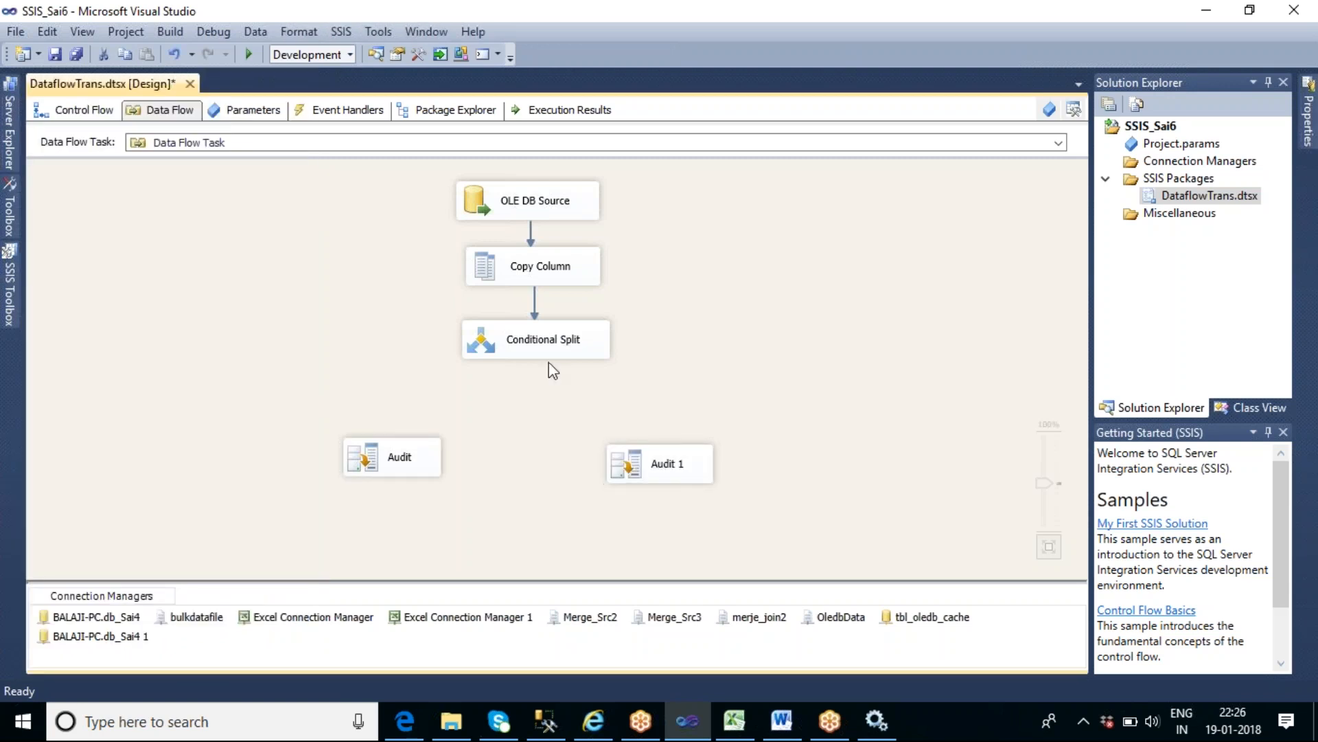
drag(546, 376, 392, 457)
click(897, 355)
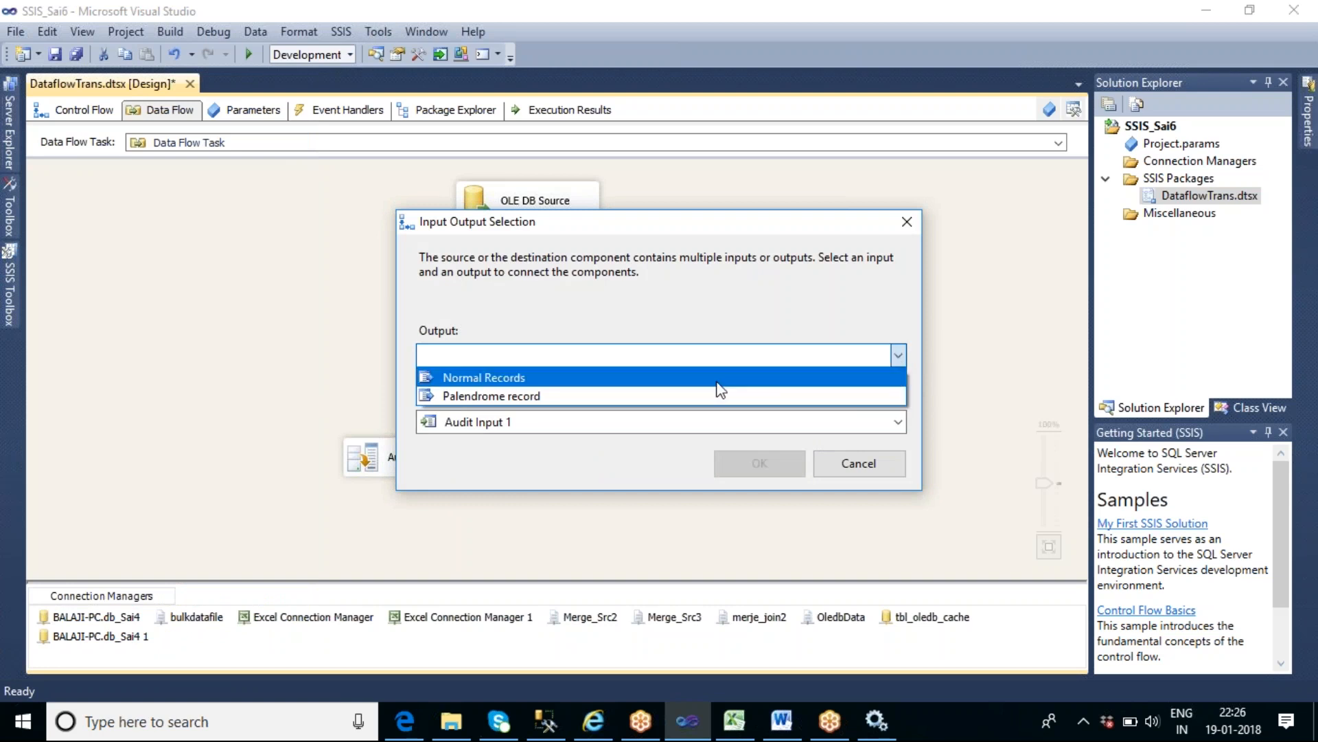
click(675, 396)
click(786, 463)
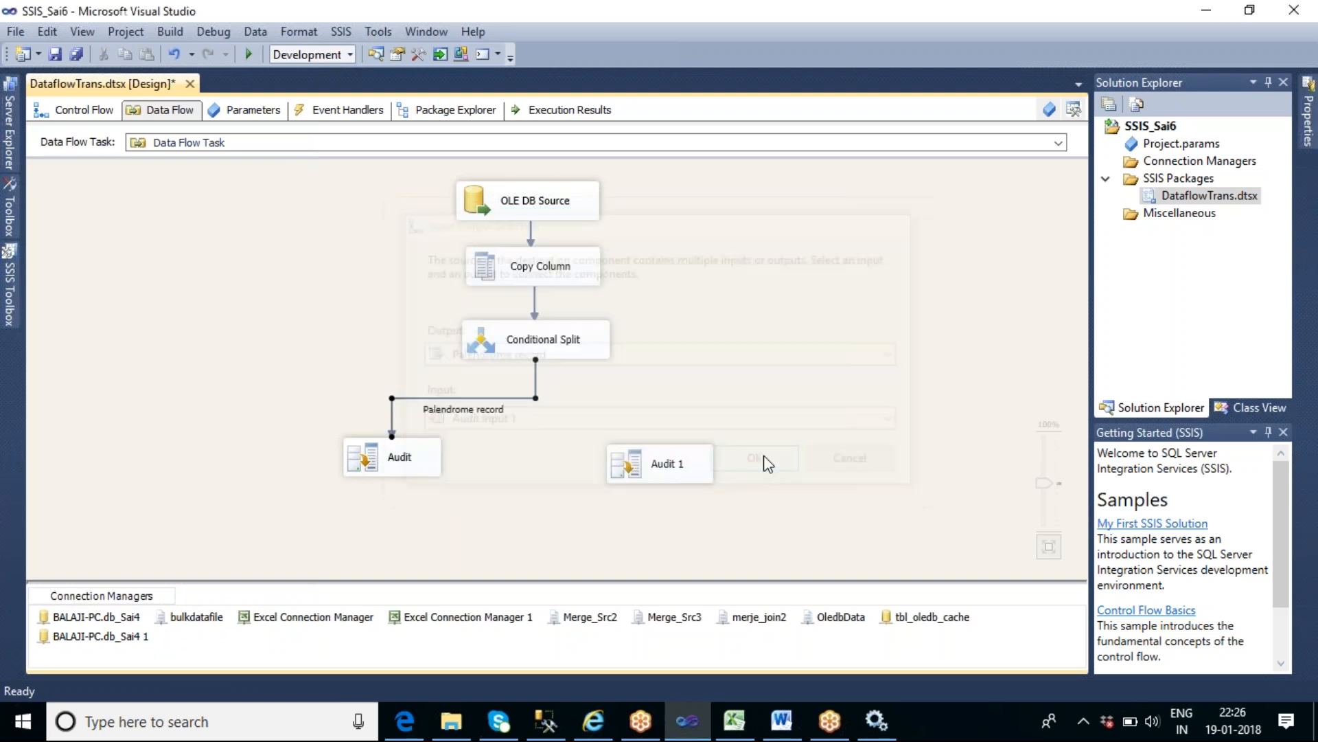
- Connect the Conditional Split's "Normal Records" output to the Audit 1 transformation
click(556, 350)
drag(554, 383, 659, 461)
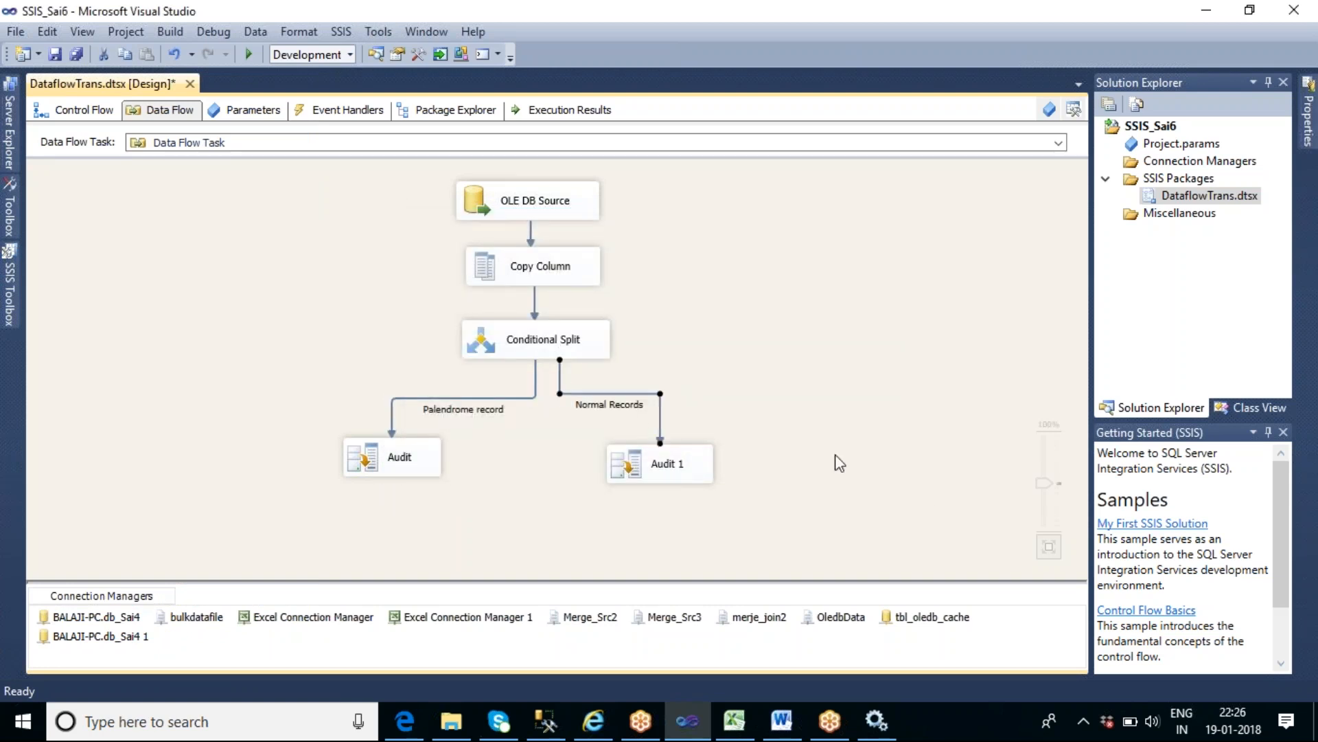
click(836, 455)
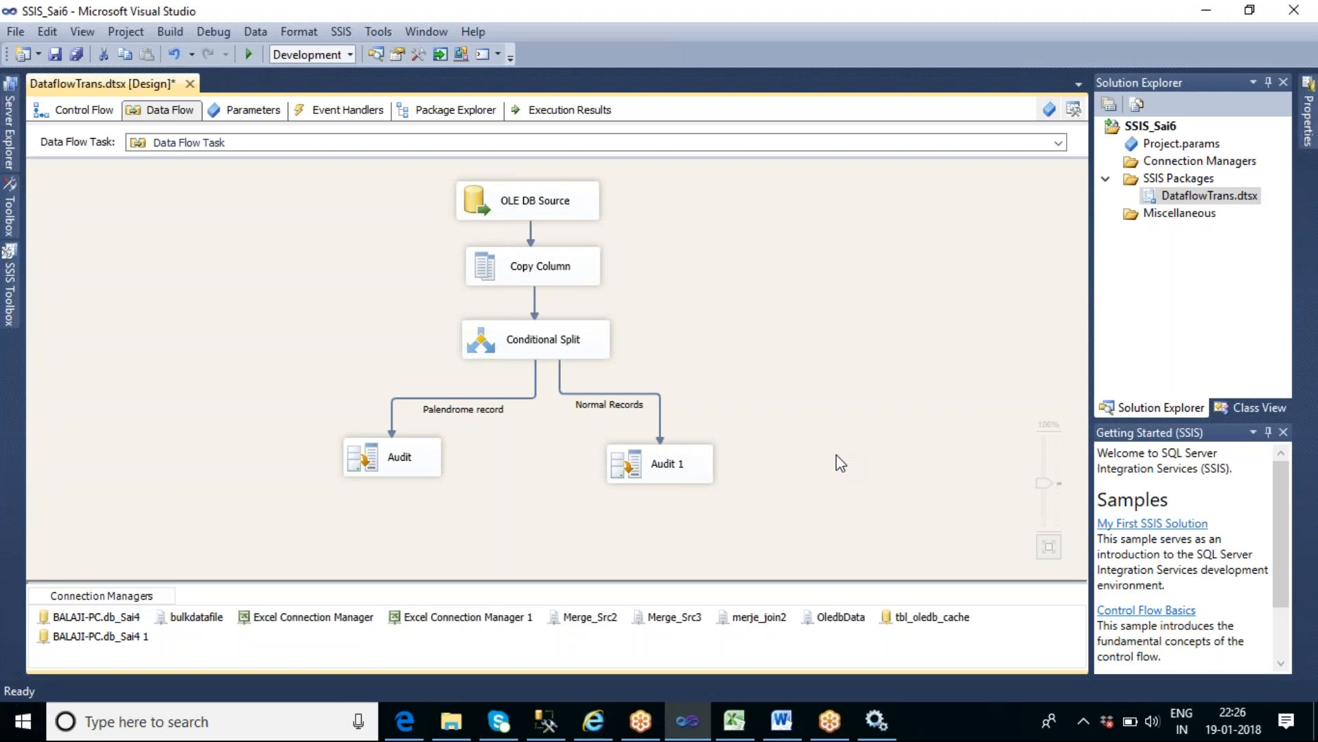
- Enable a data viewer on the "Palendrome record" path between Conditional Split and Audit
double_click(522, 398)
click(396, 207)
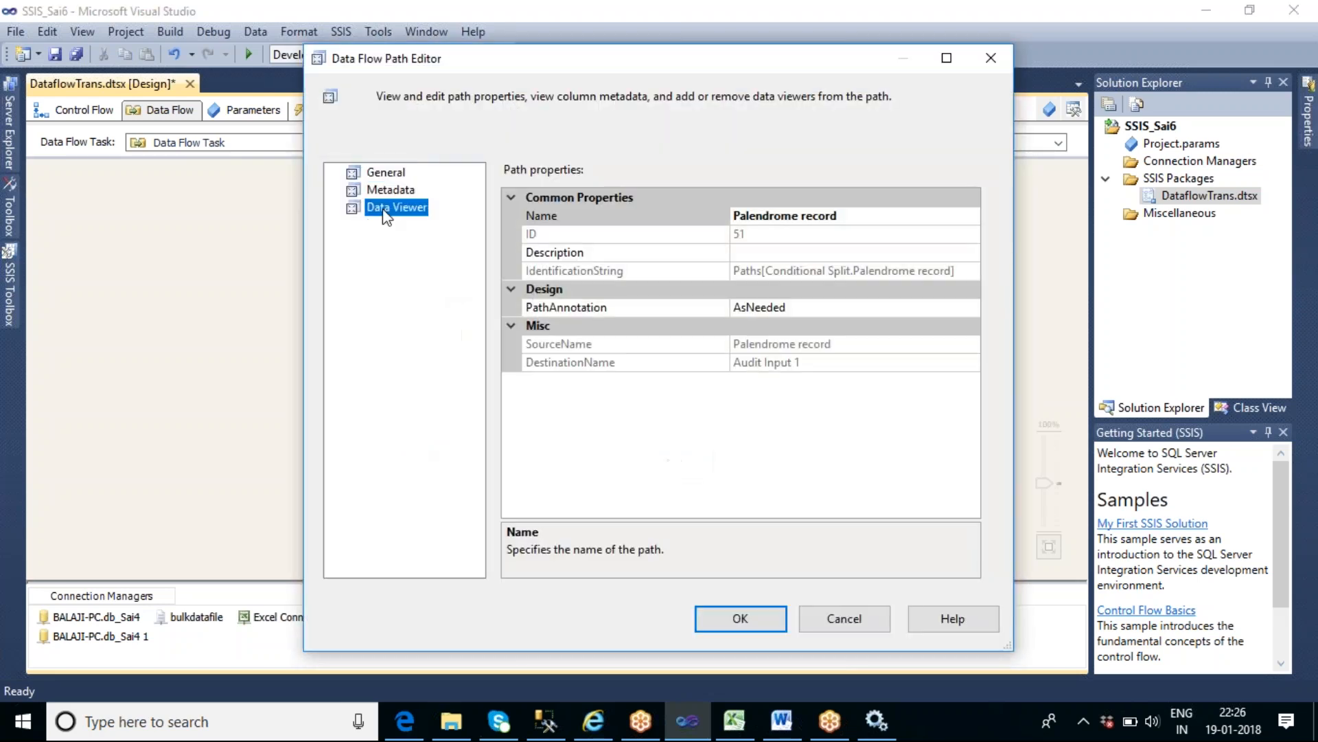
click(504, 173)
click(714, 618)
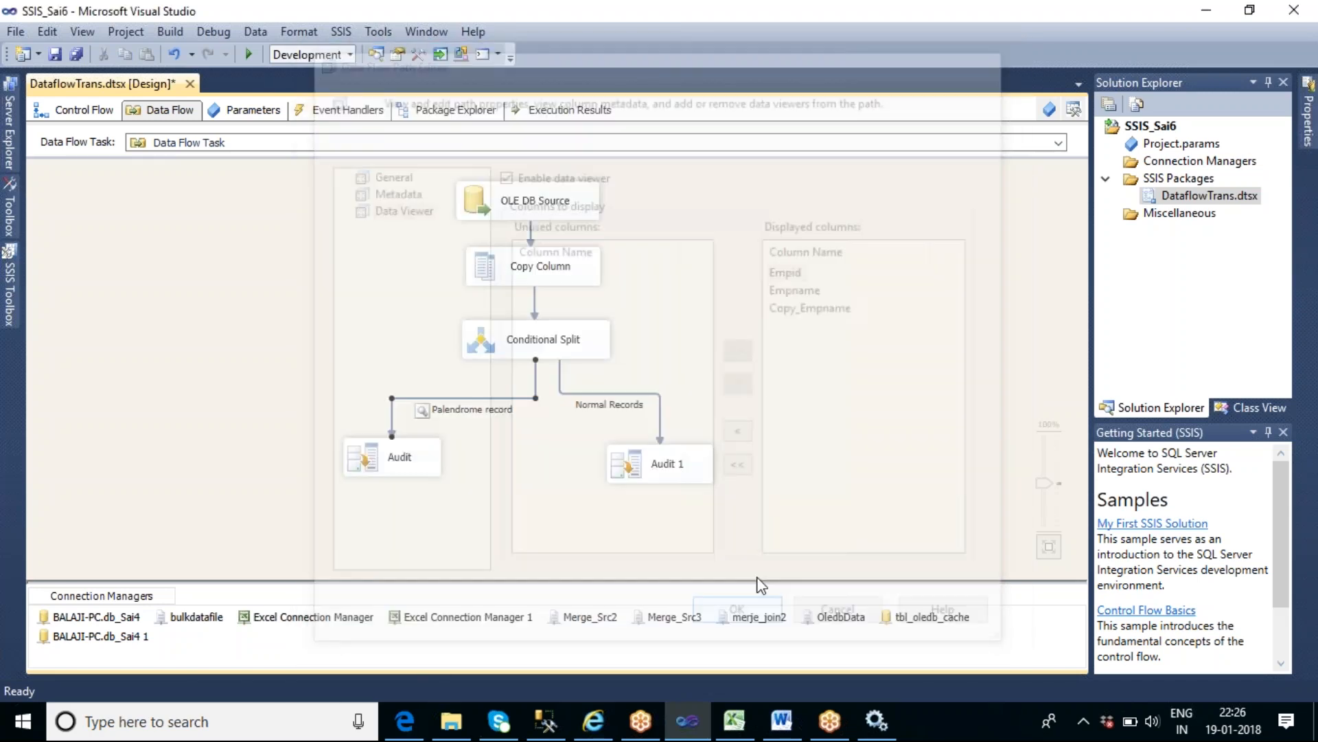
- Enable a data viewer on the "Normal Records" path between Conditional Split and Audit 1
double_click(658, 407)
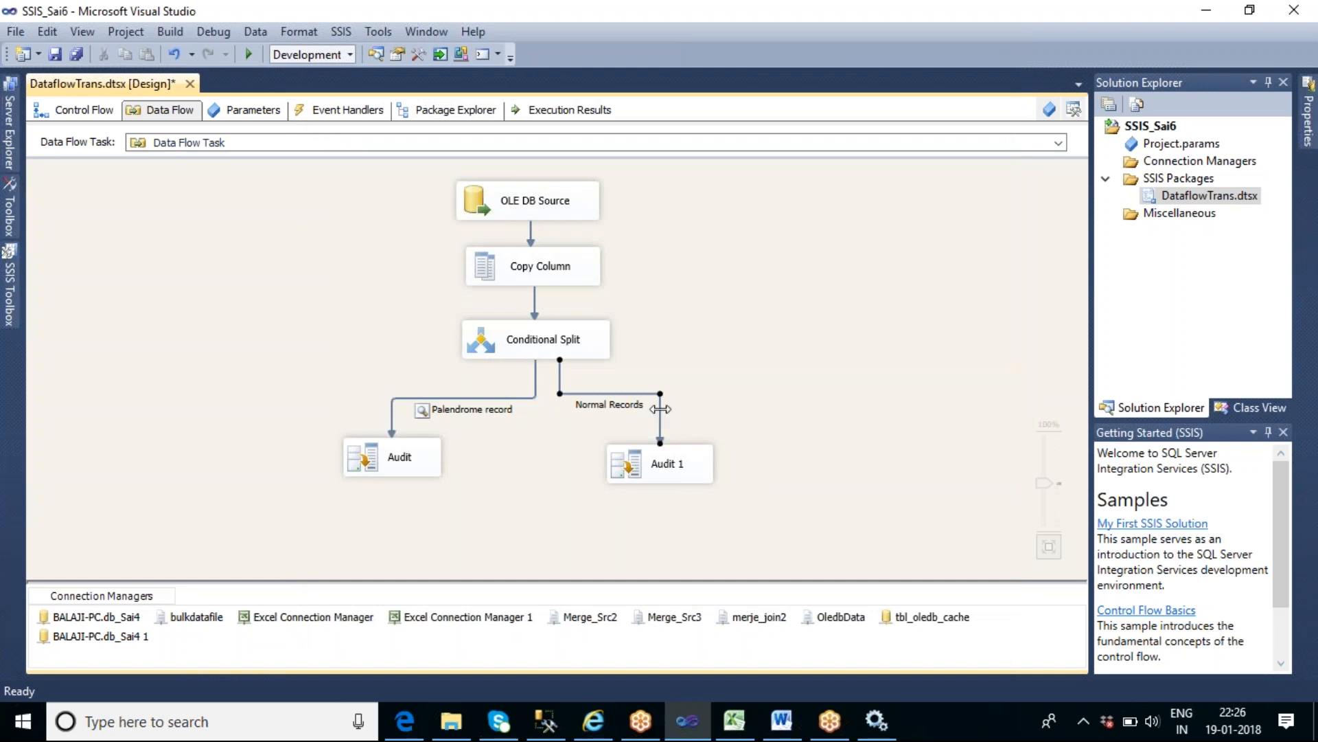
click(395, 207)
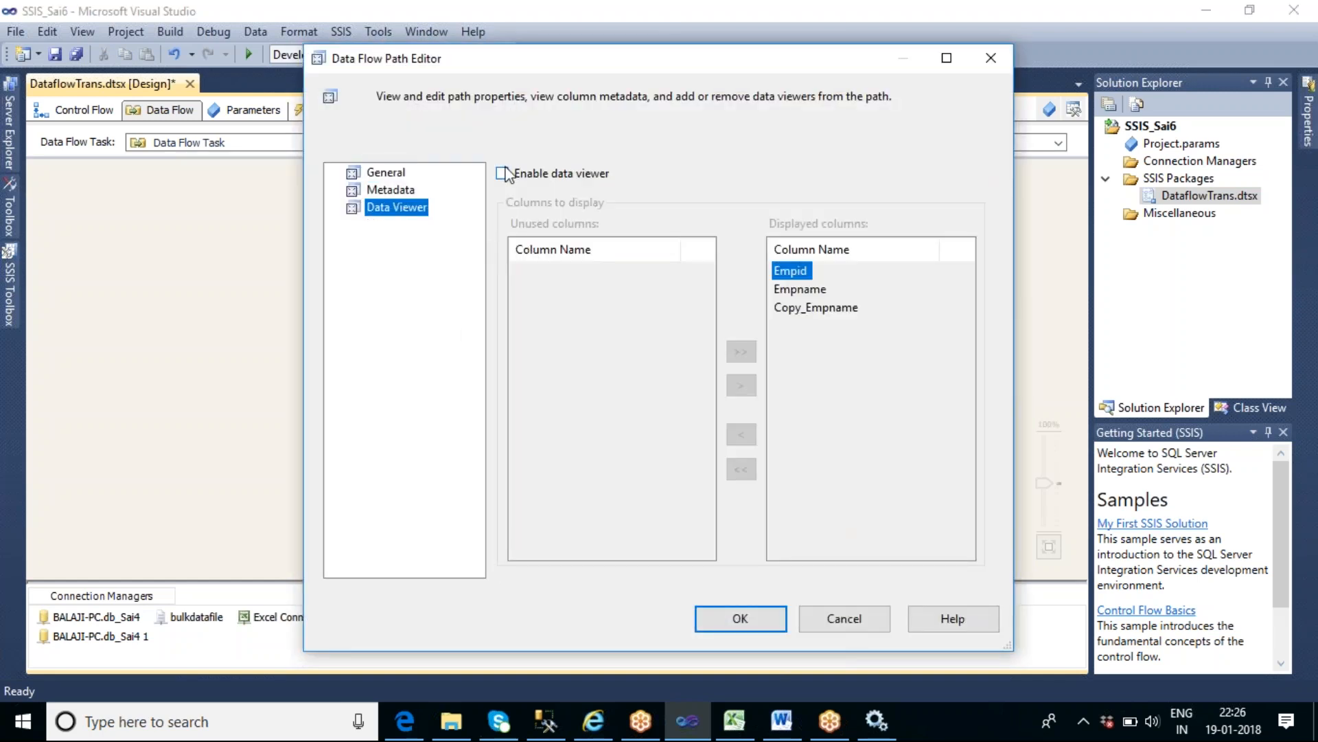
click(503, 174)
click(751, 620)
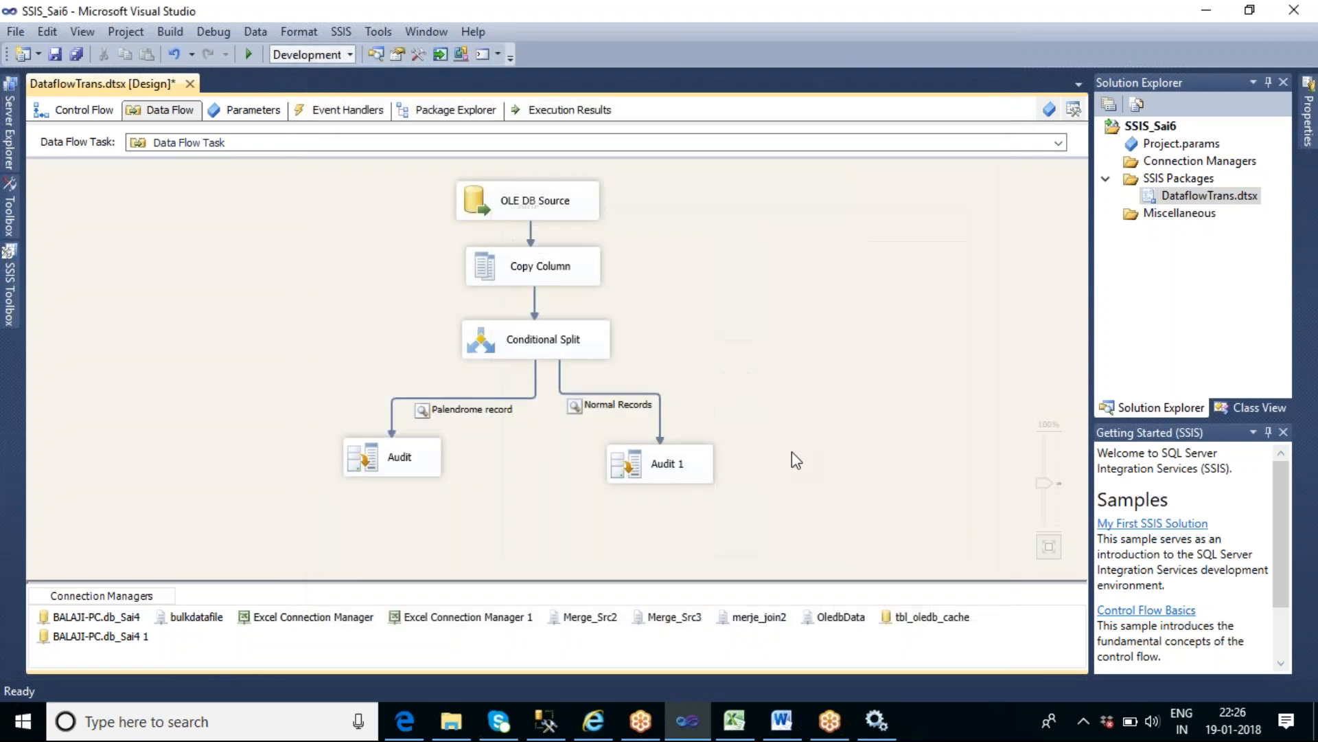
- Review the Copy Column's output alias and the Conditional Split's condition and output names
double_click(574, 269)
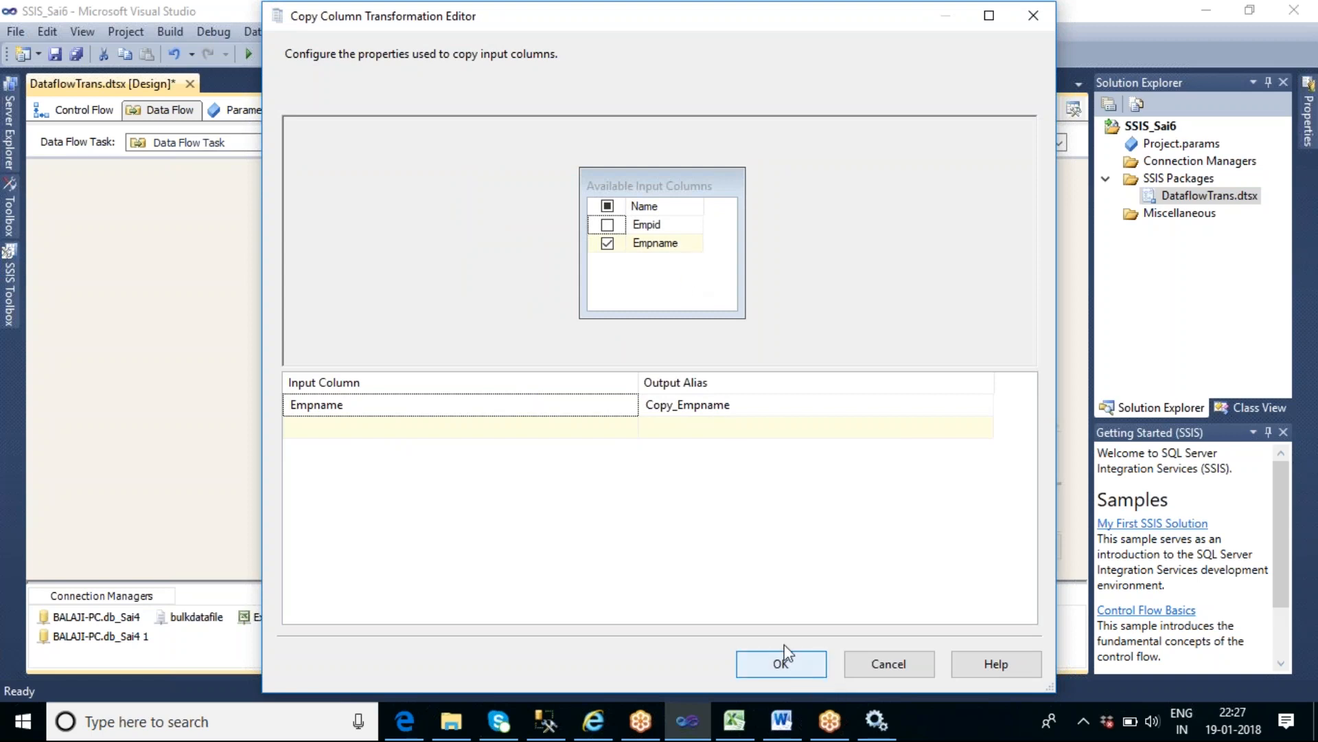
click(787, 675)
click(578, 348)
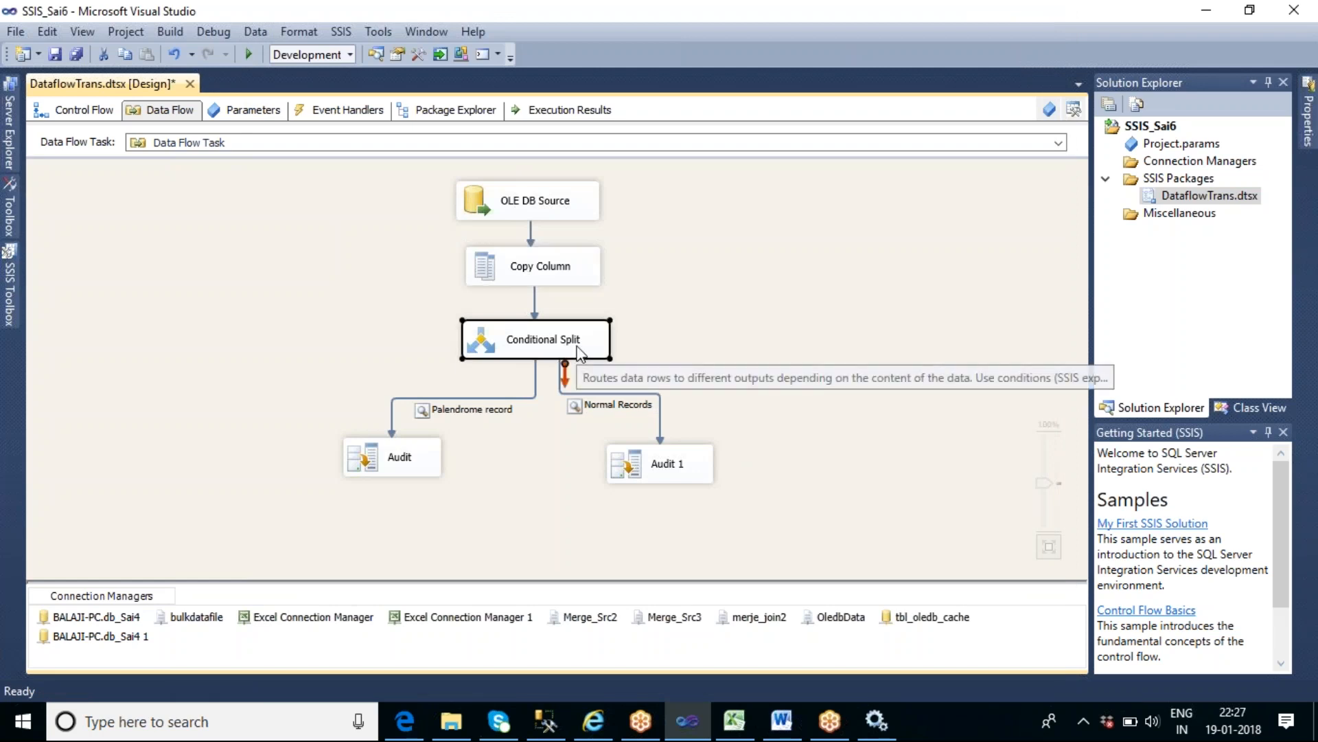
double_click(578, 348)
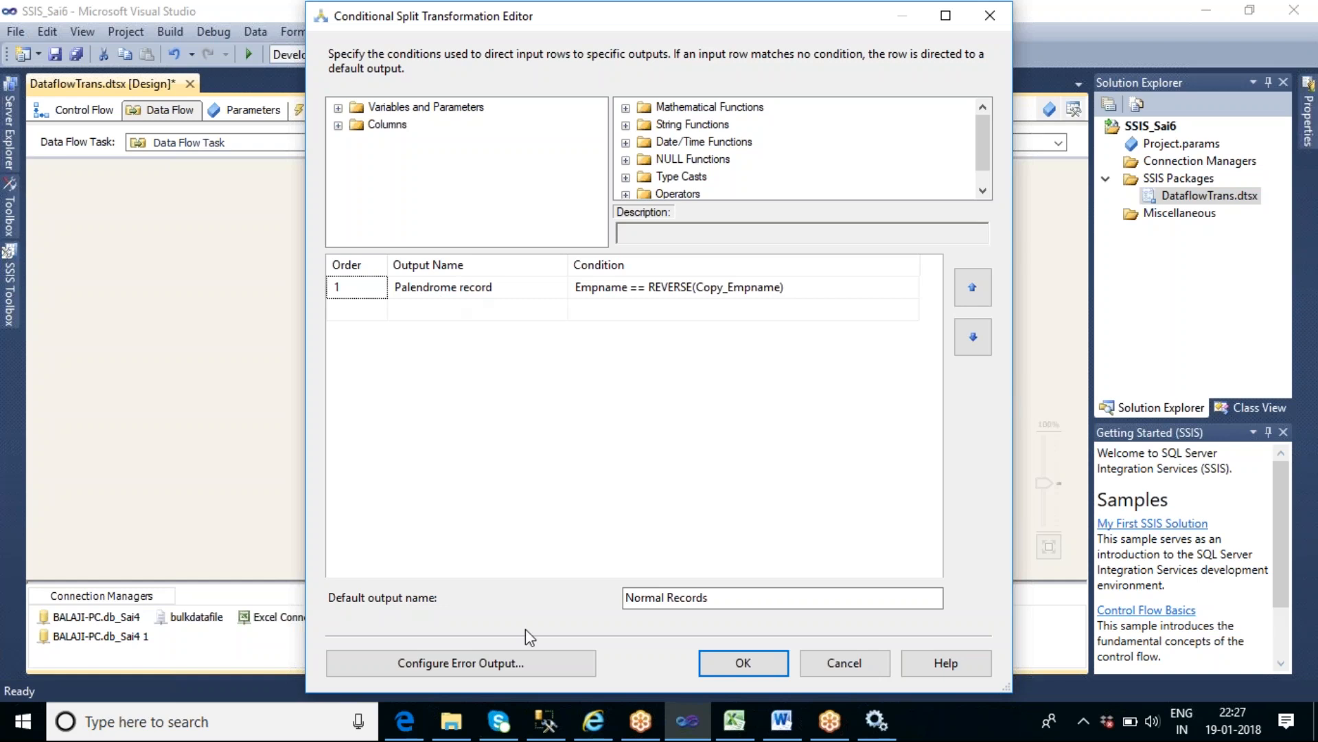
click(744, 662)
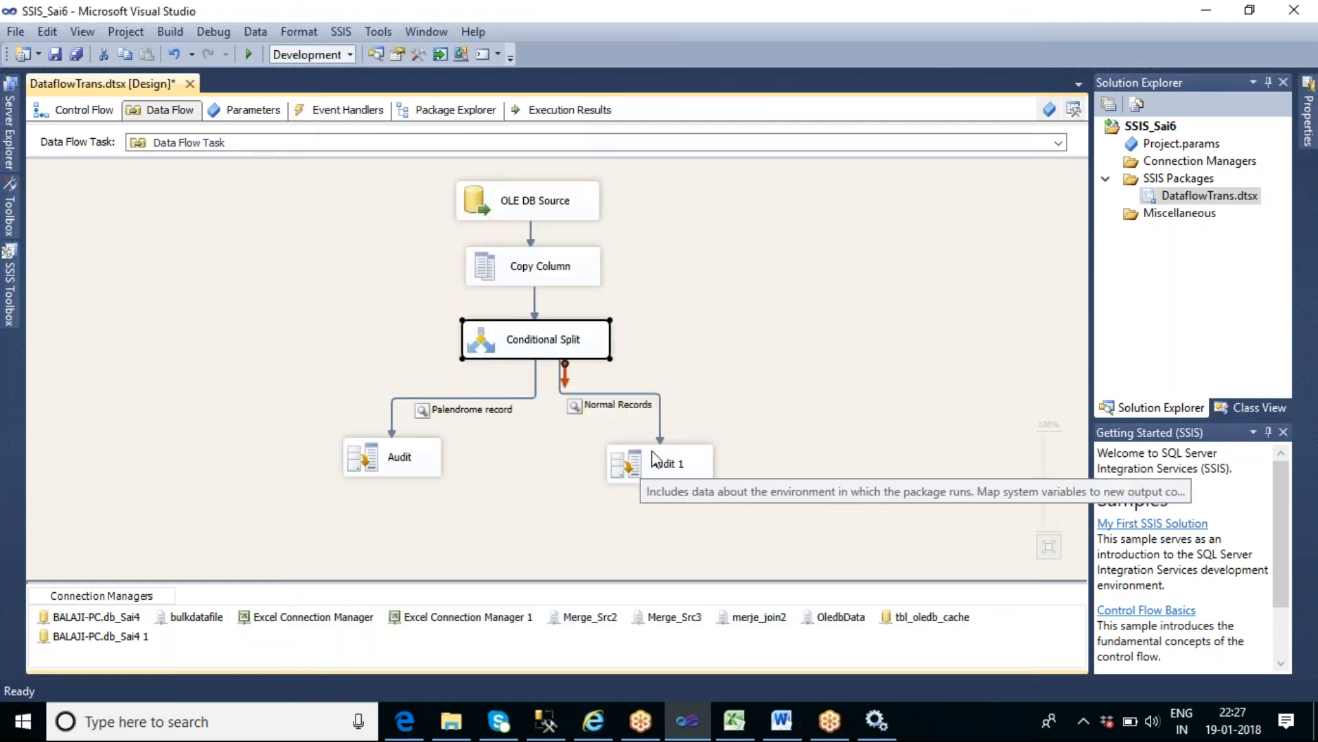
- Execute the data flow task and place the Normal Records data viewer beside the Palendrome record viewer for comparison
right_click(716, 288)
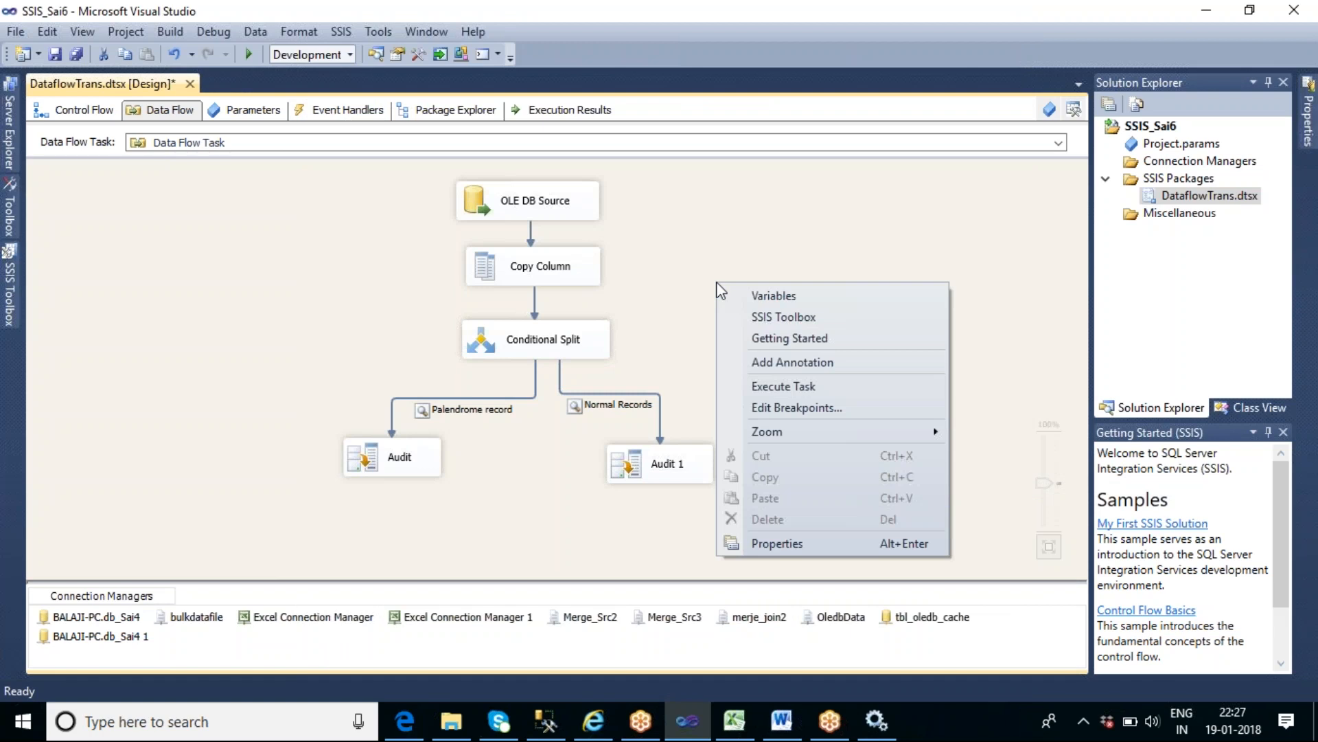
click(816, 386)
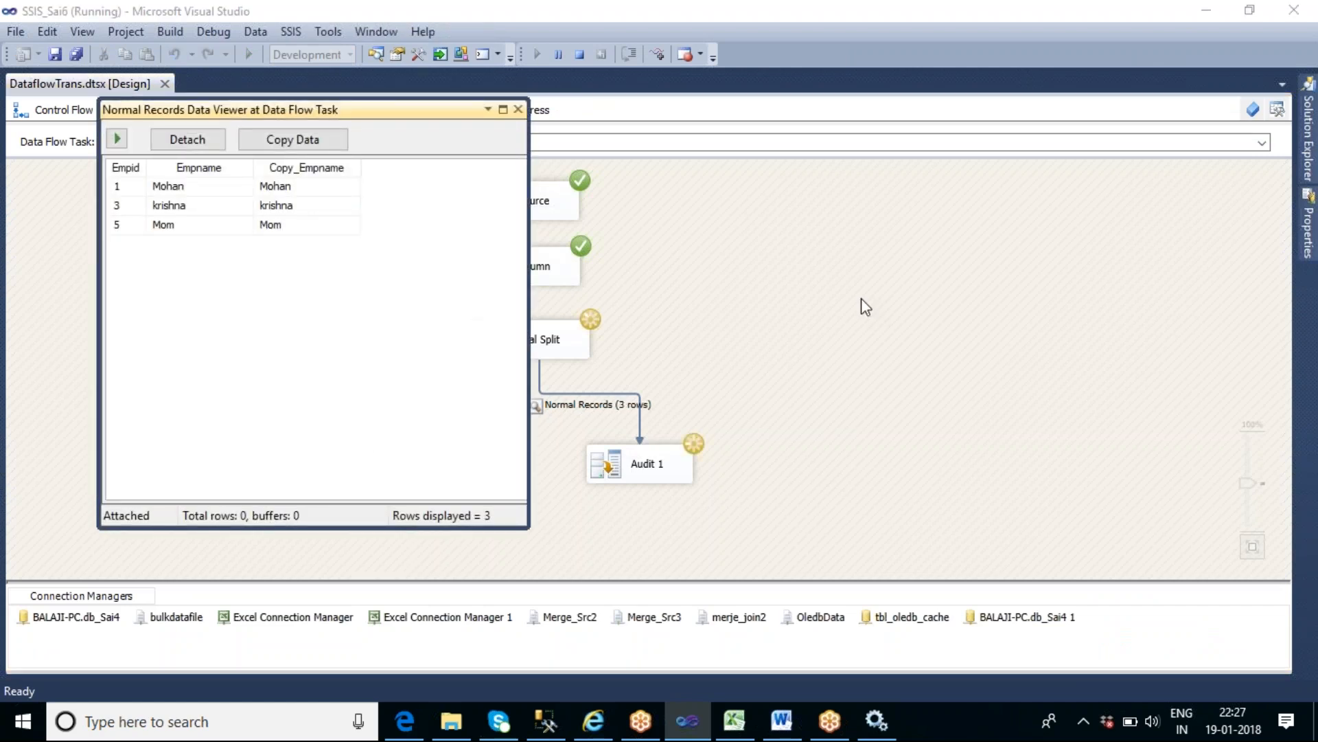
drag(440, 113, 442, 172)
drag(736, 187, 893, 111)
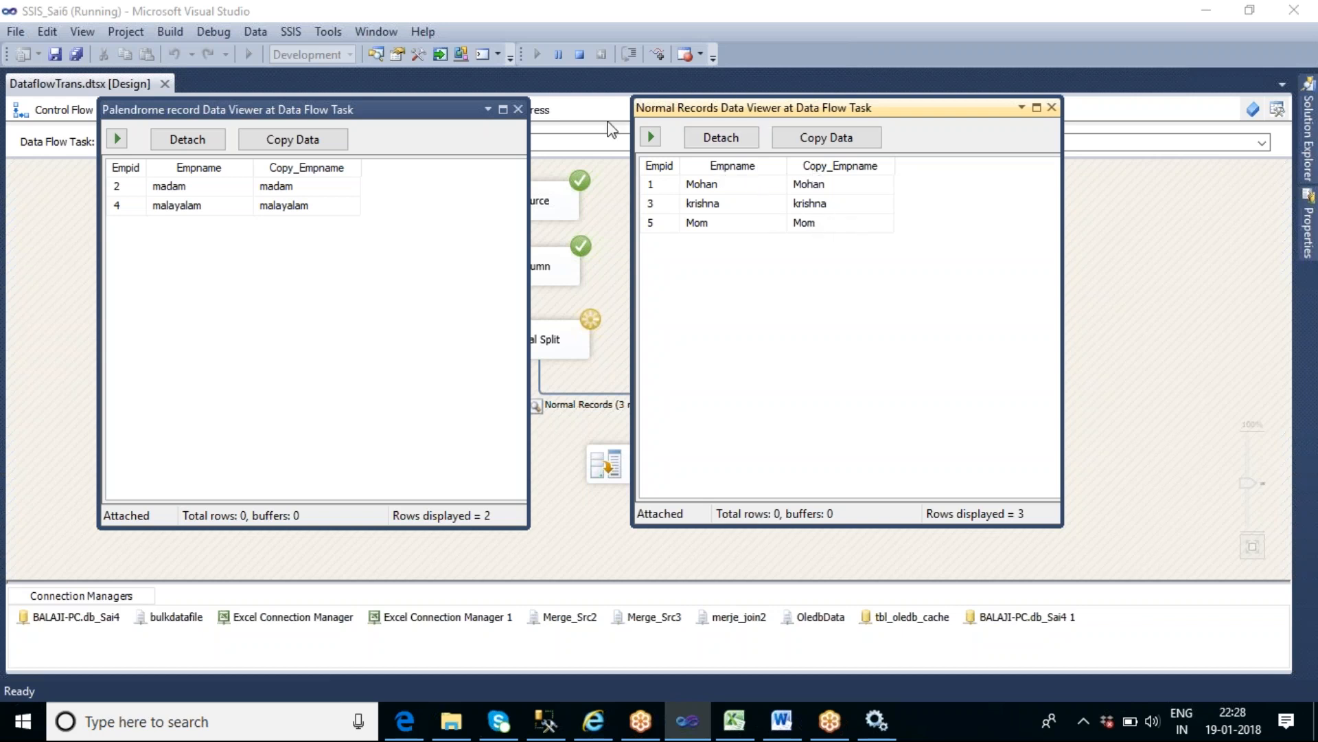
- Close both data viewers and stop debugging to return to design mode
click(516, 109)
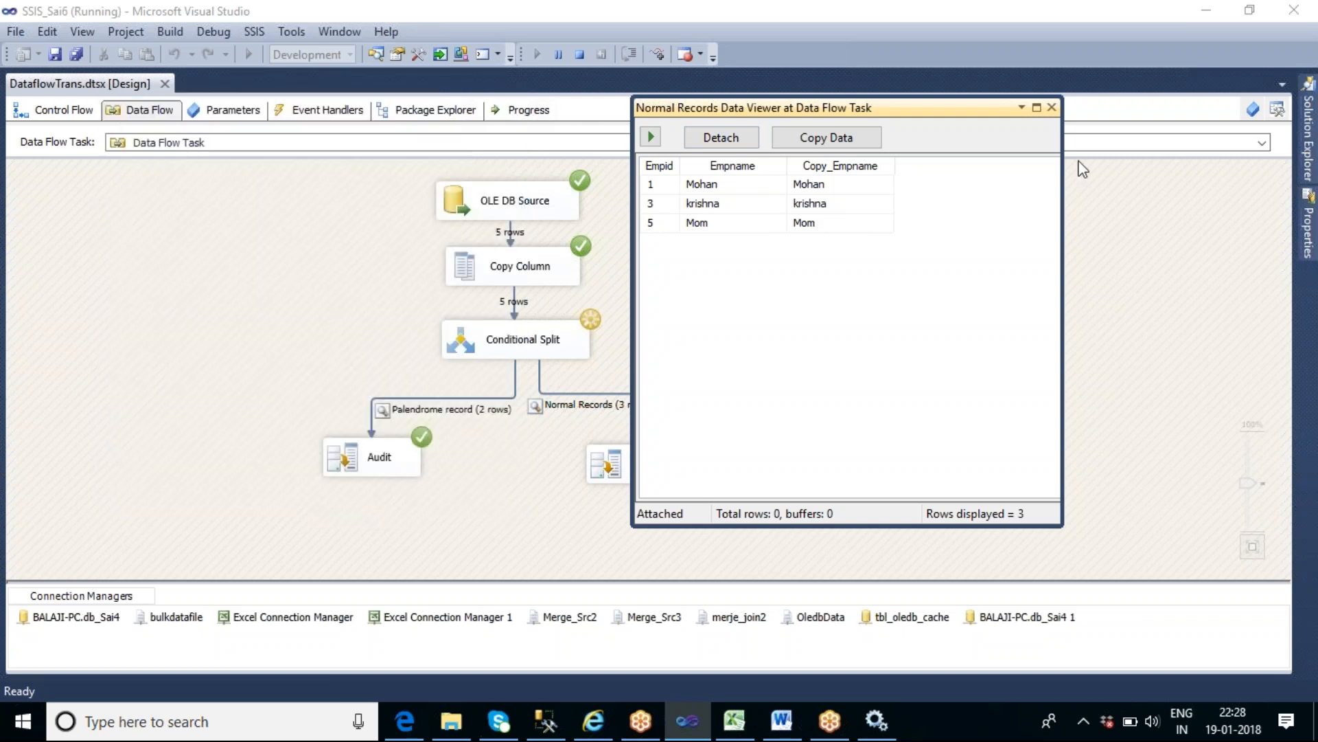
click(1050, 108)
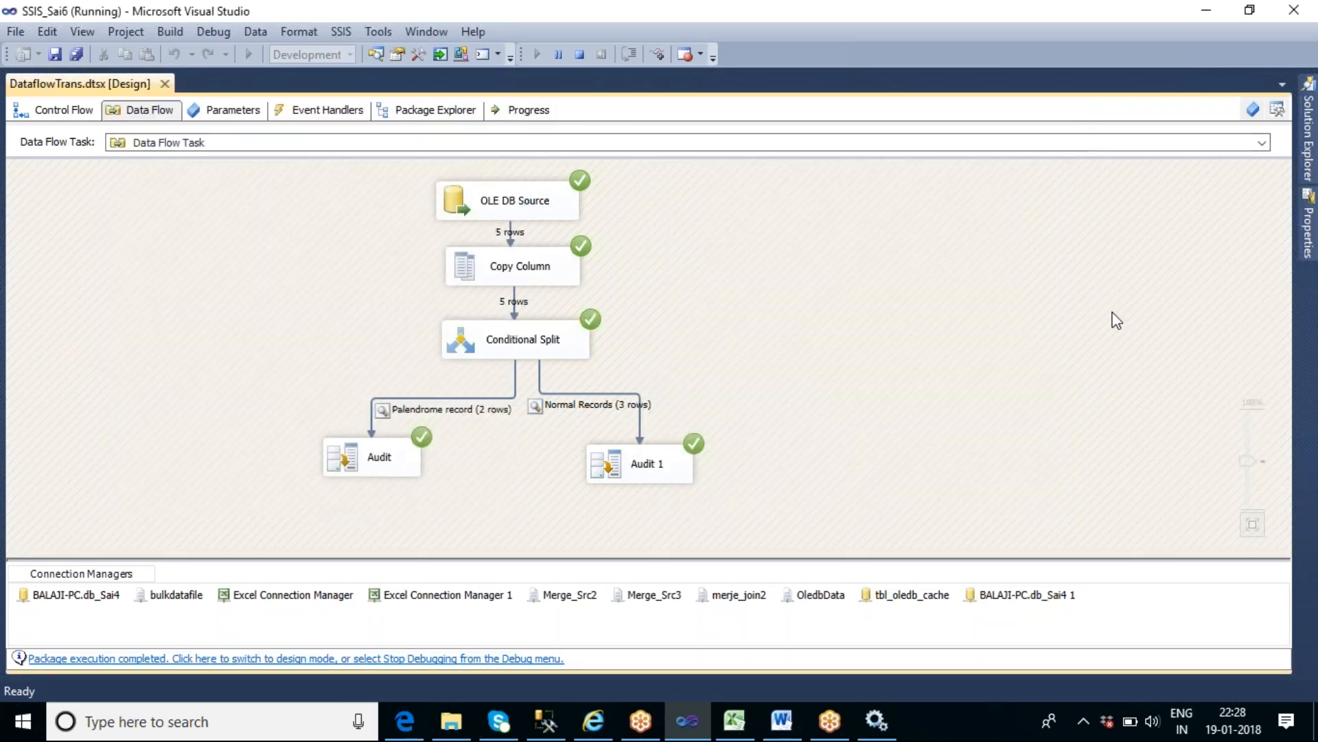
click(582, 55)
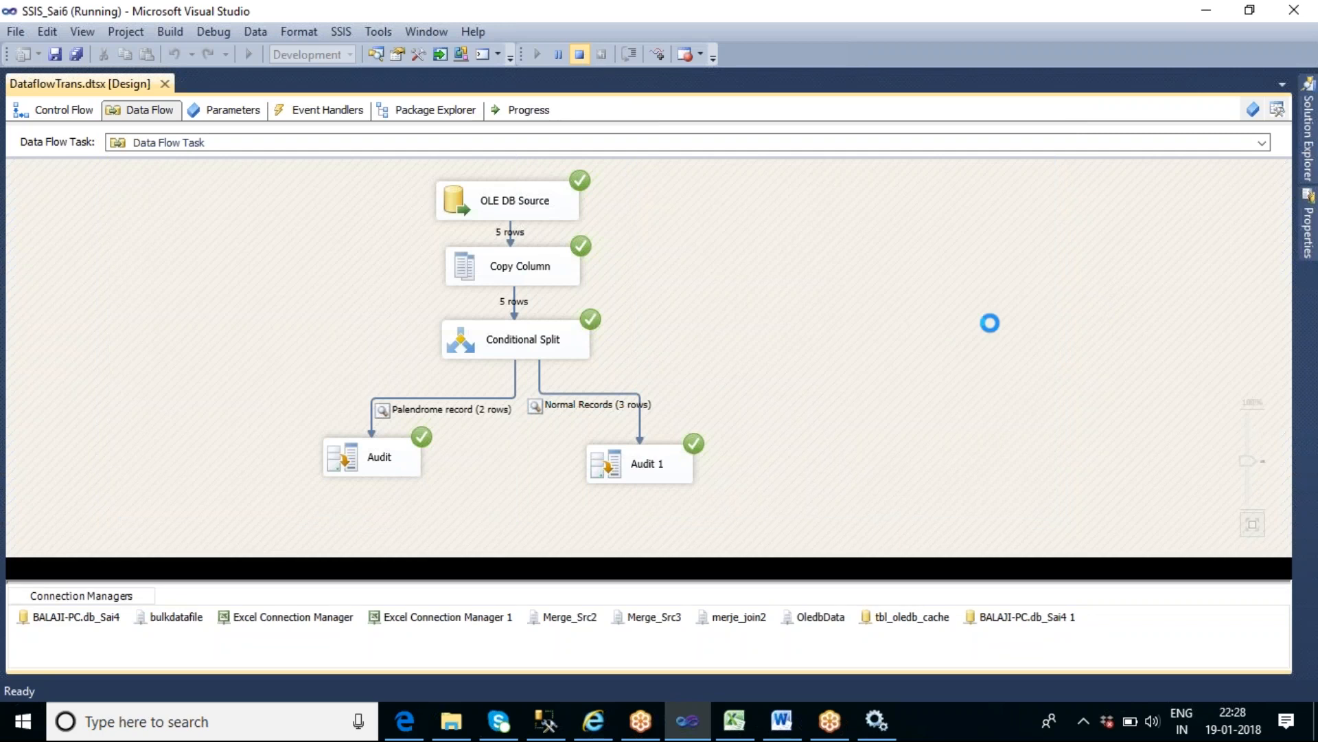
- Change the Conditional Split's "Palendrome record" condition to lower(Empname) == REVERSE(lower(Copy_Empname)) and apply it
click(532, 345)
double_click(533, 345)
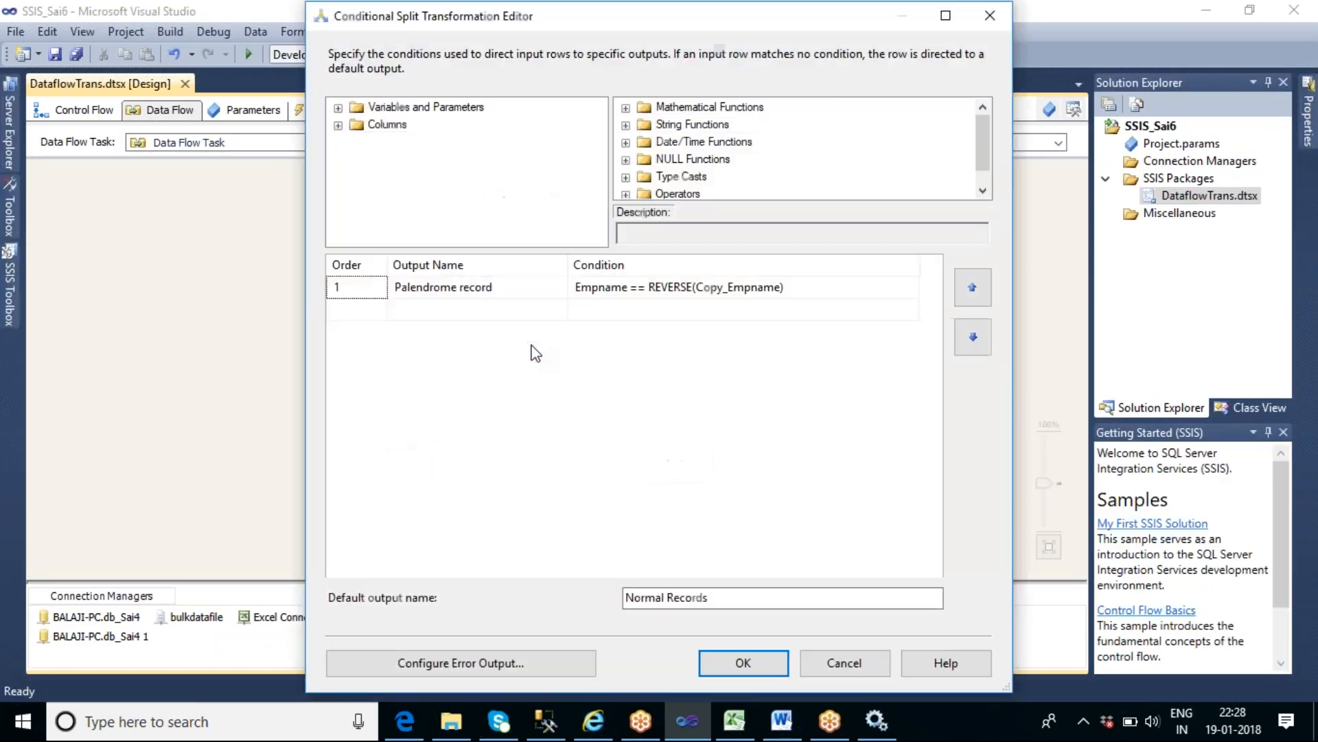
click(577, 288)
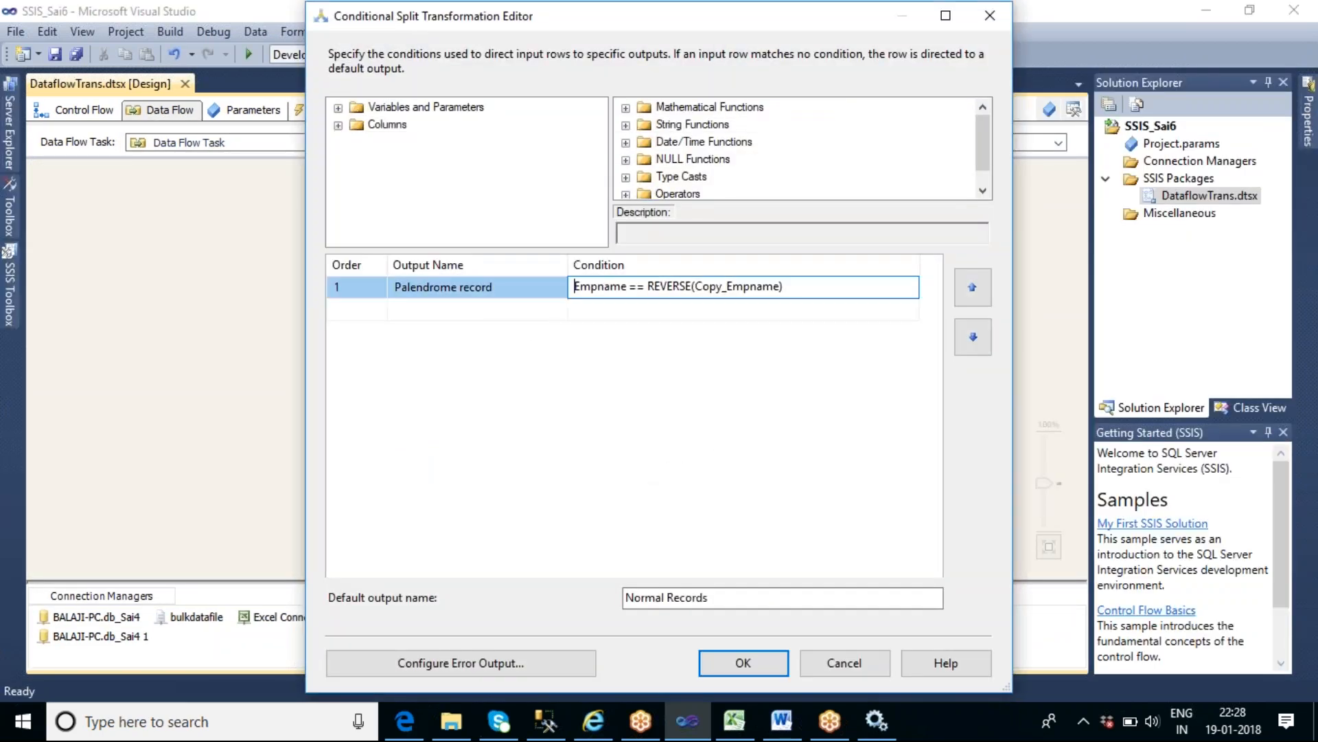
text(lower)
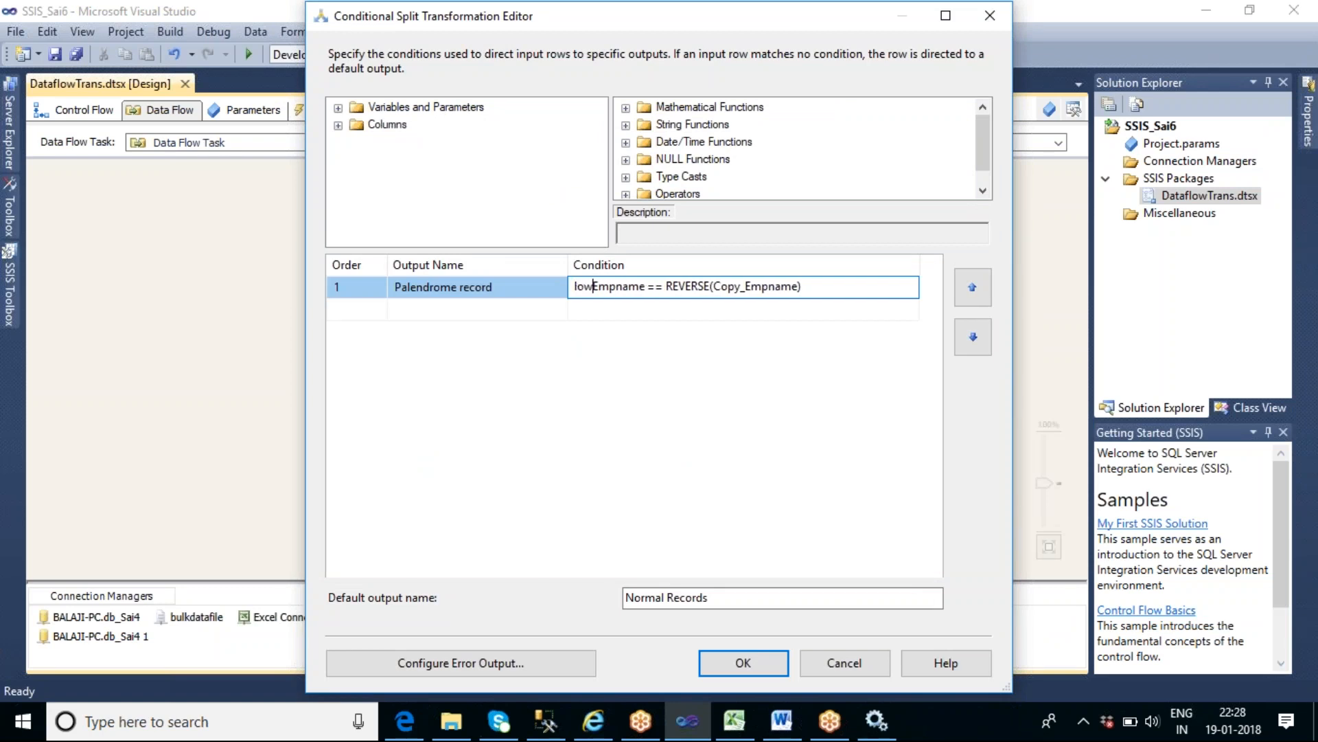
text(()
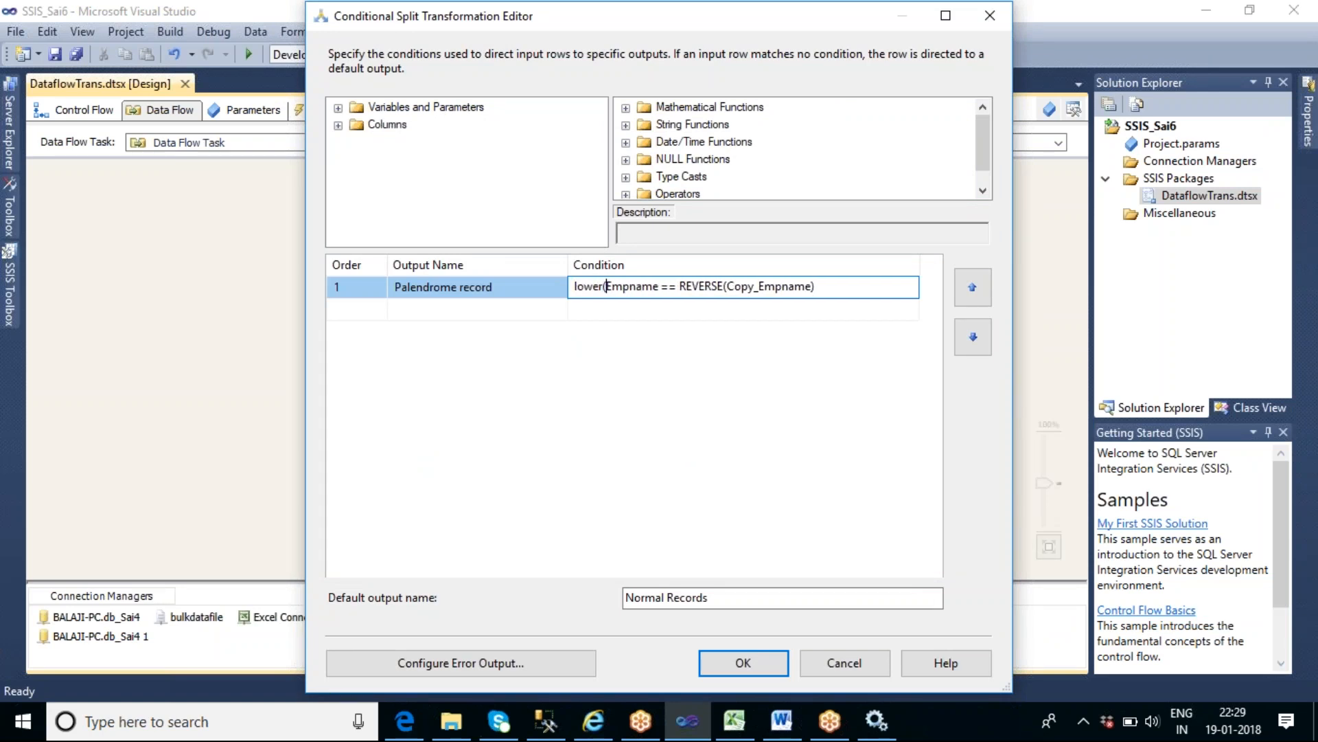
key(Right)
key(Right)
key(Right)
key(Right)
key(Right)
text())
key(Right)
key(Right)
key(Right)
key(Right)
key(Right)
key(Right)
key(Right)
key(Right)
key(Right)
key(Right)
key(Right)
key(Right)
text(lower()
key(End)
text())
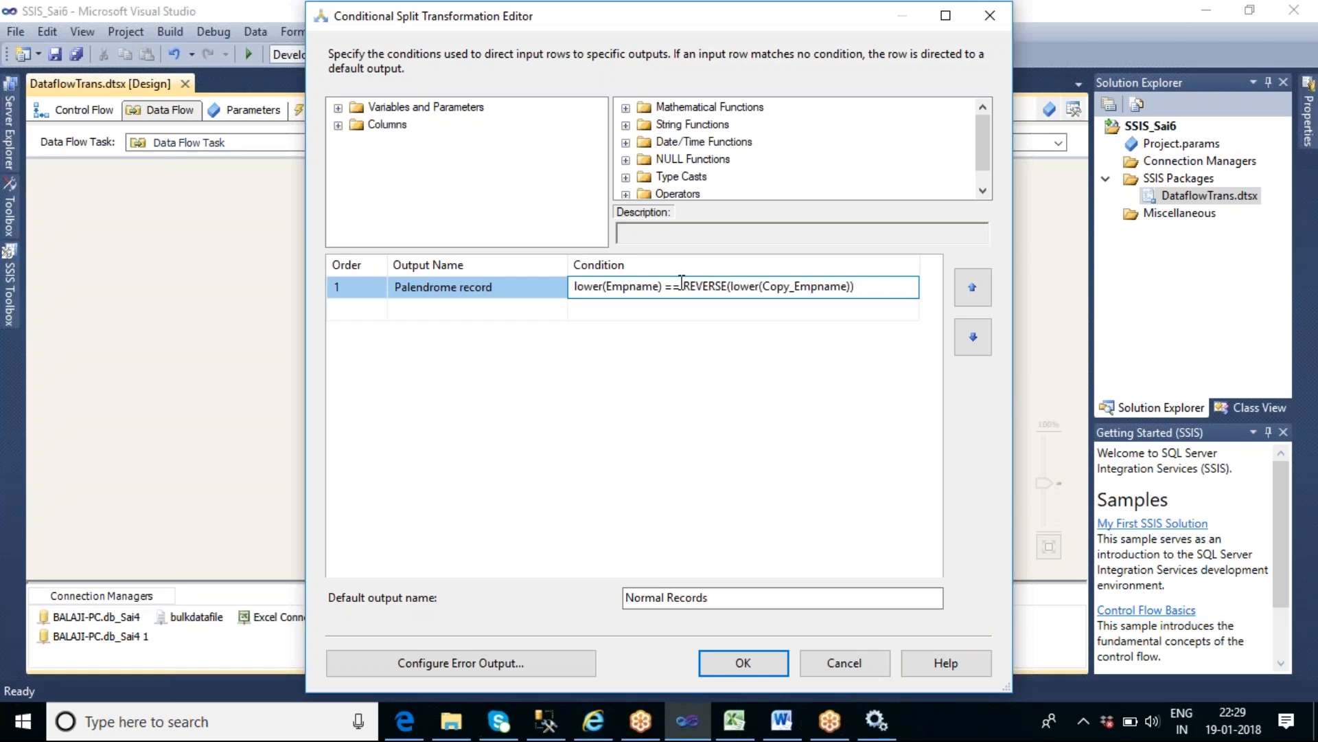
click(730, 669)
- Execute the data flow task again and compare the Palendrome record and Normal Records data viewers side by side before closing them
right_click(723, 277)
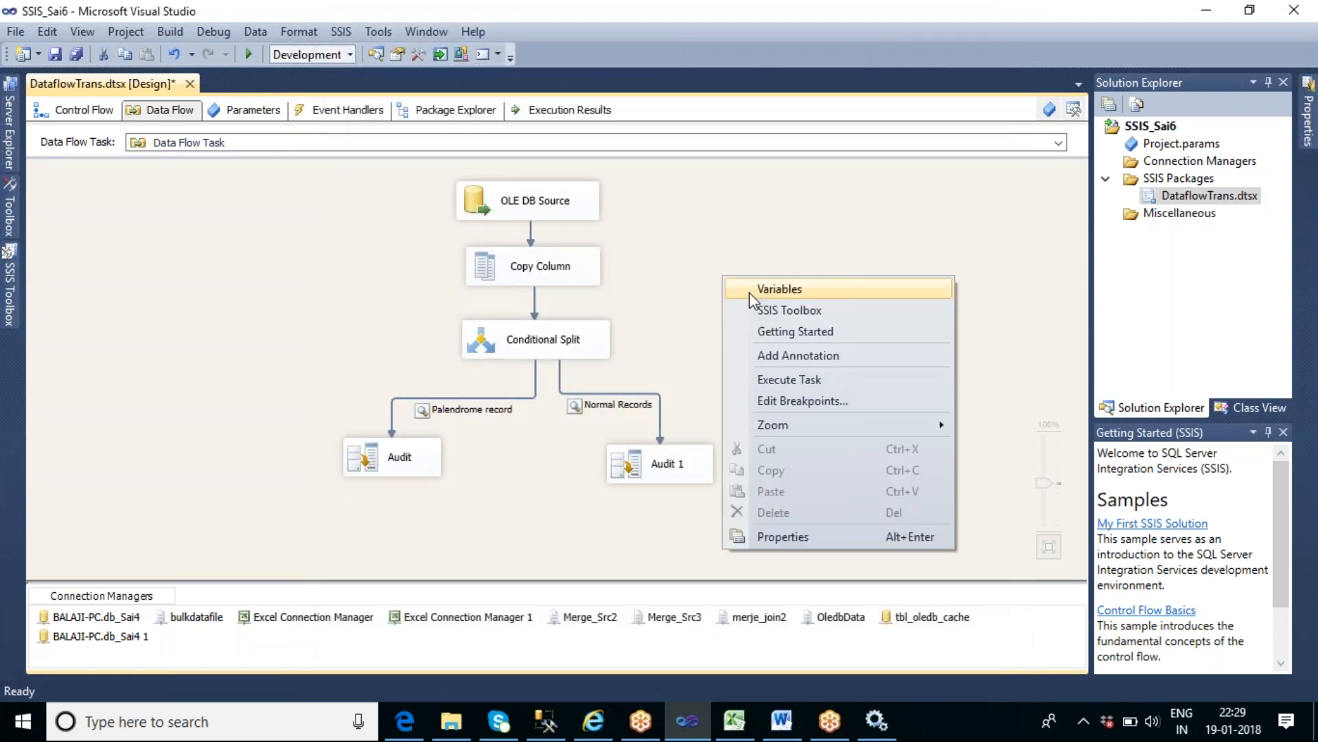
click(802, 380)
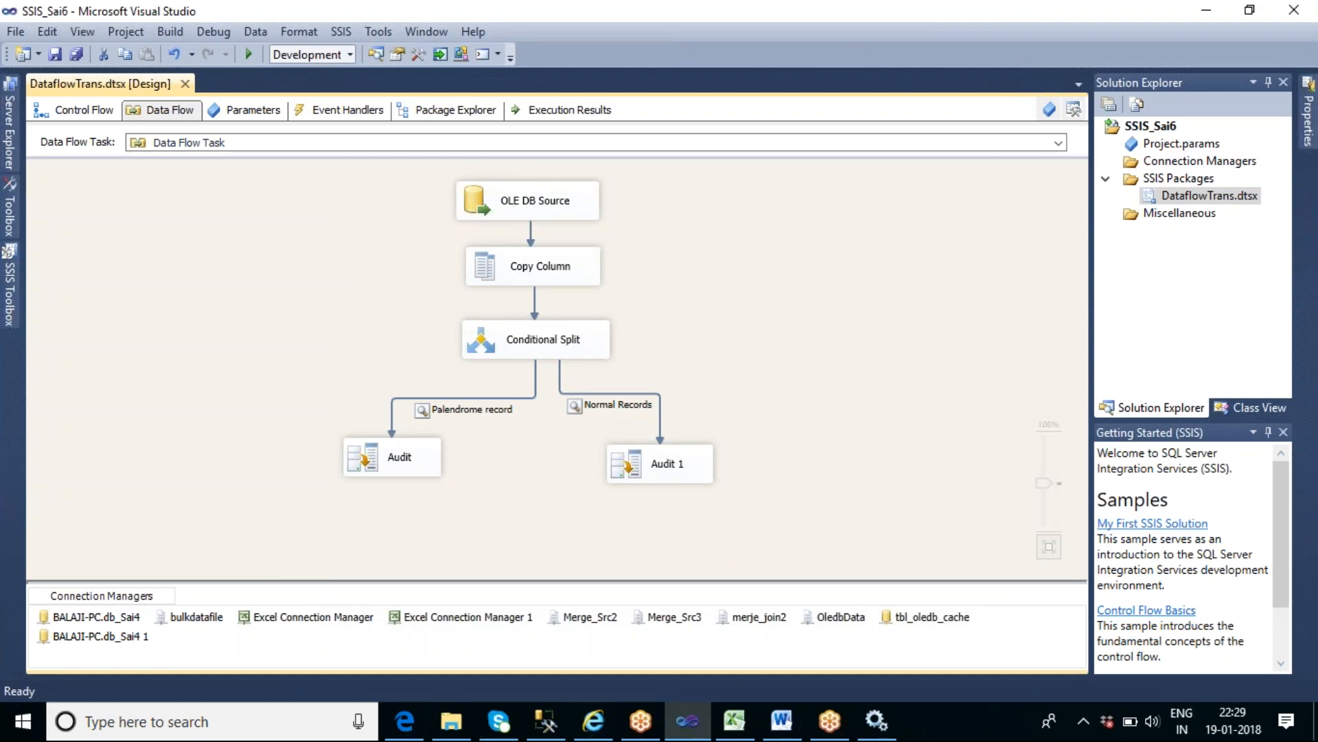
key(F5)
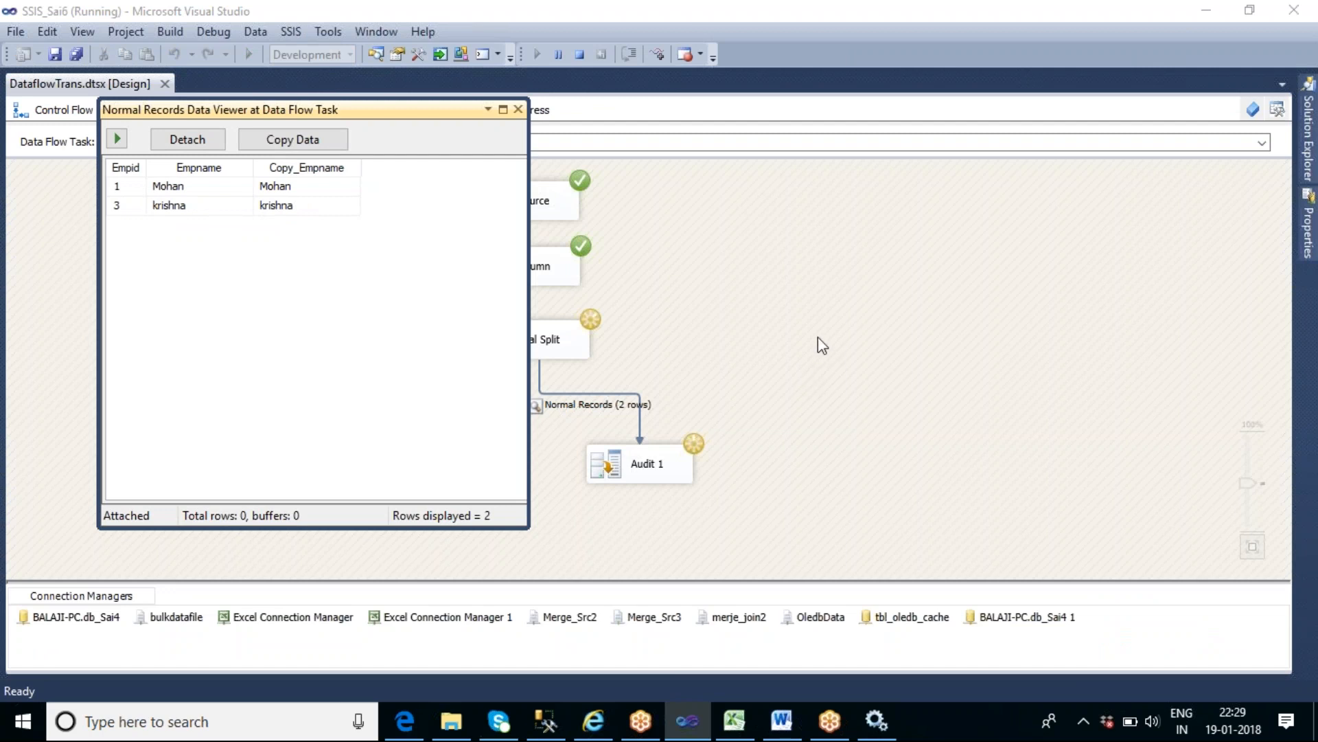
drag(392, 110, 915, 135)
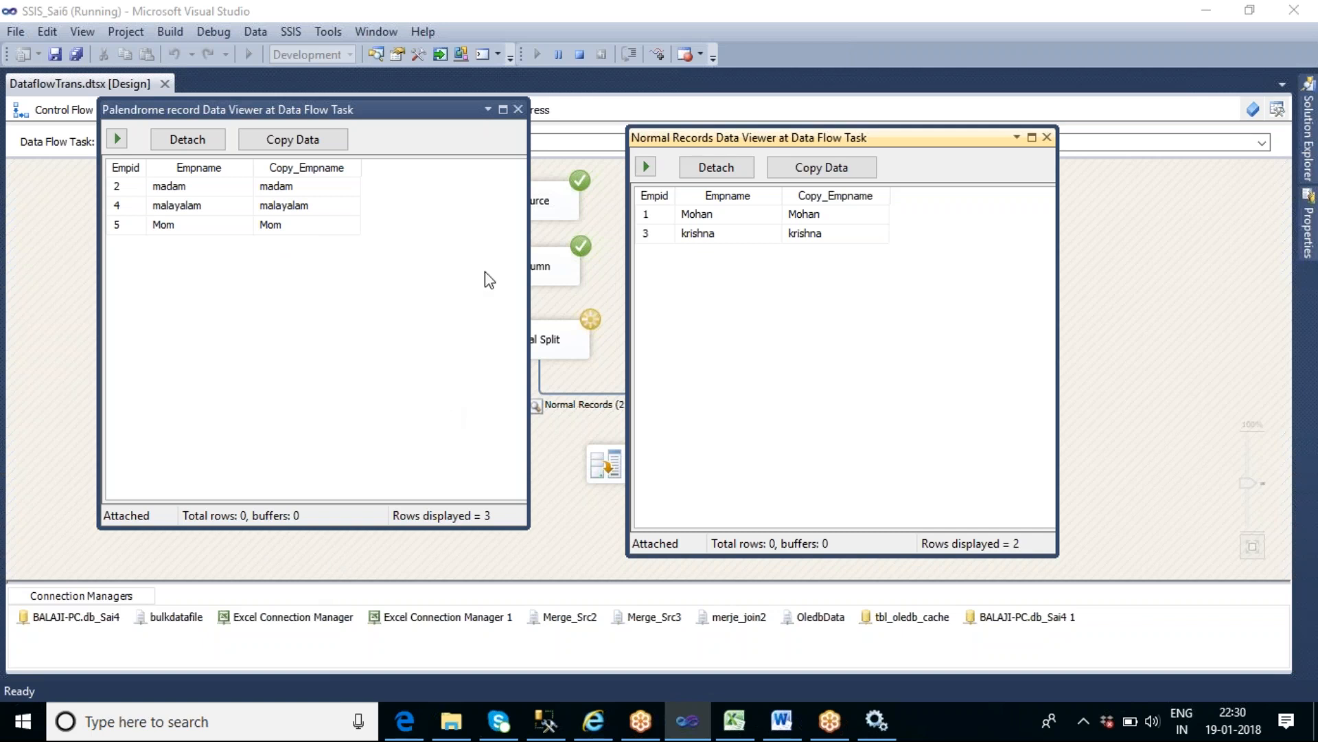
click(518, 110)
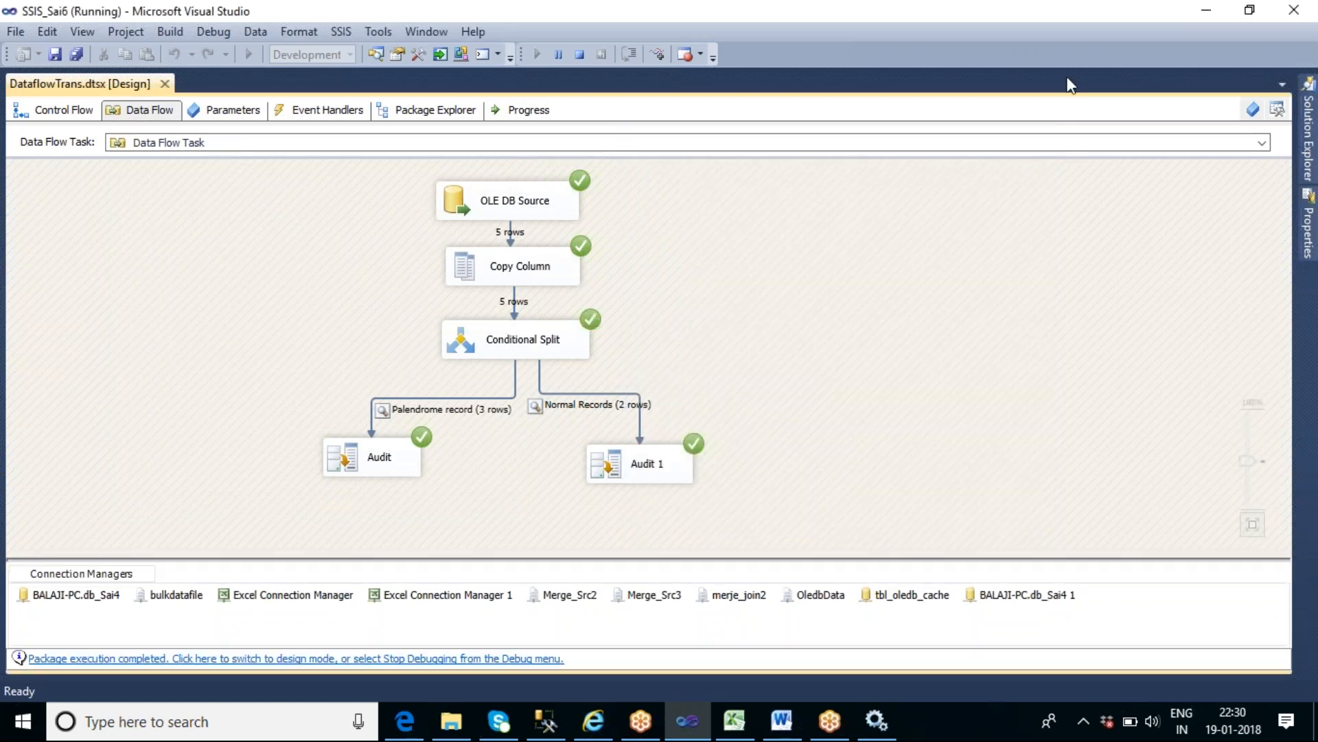
click(1048, 26)
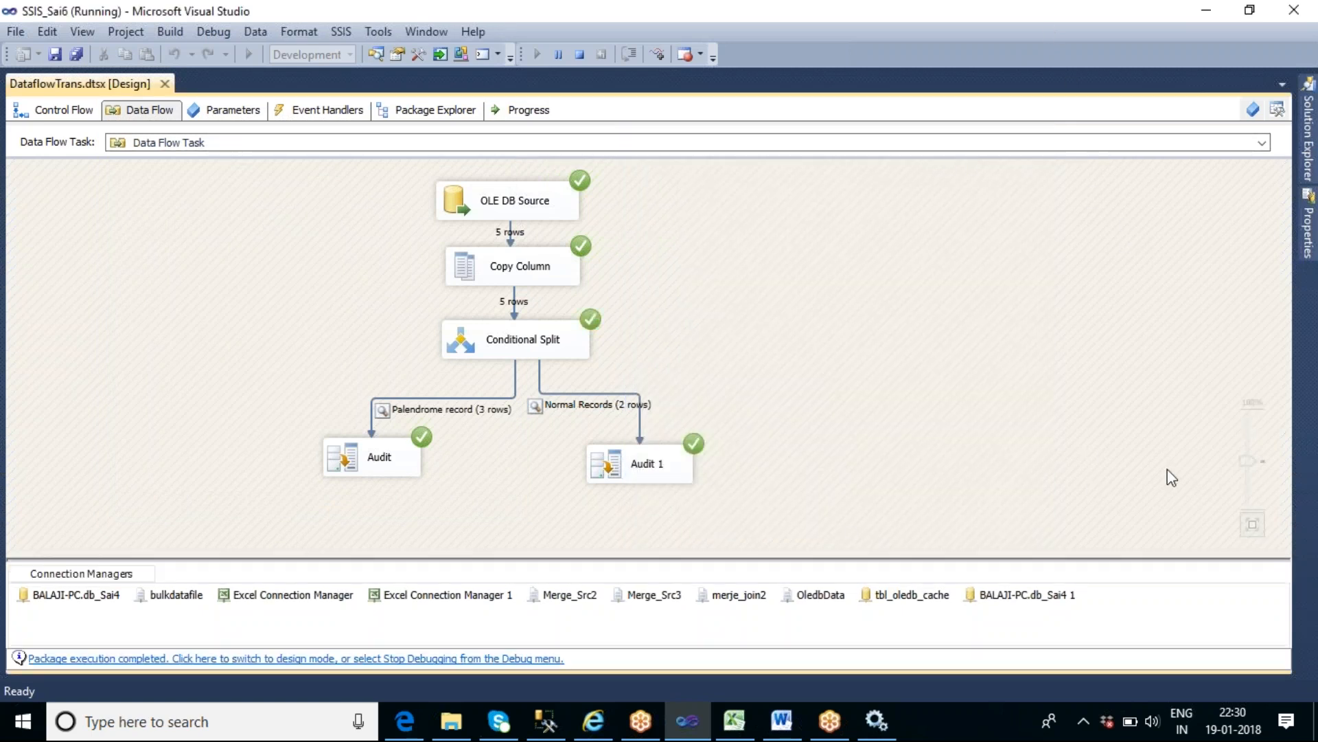